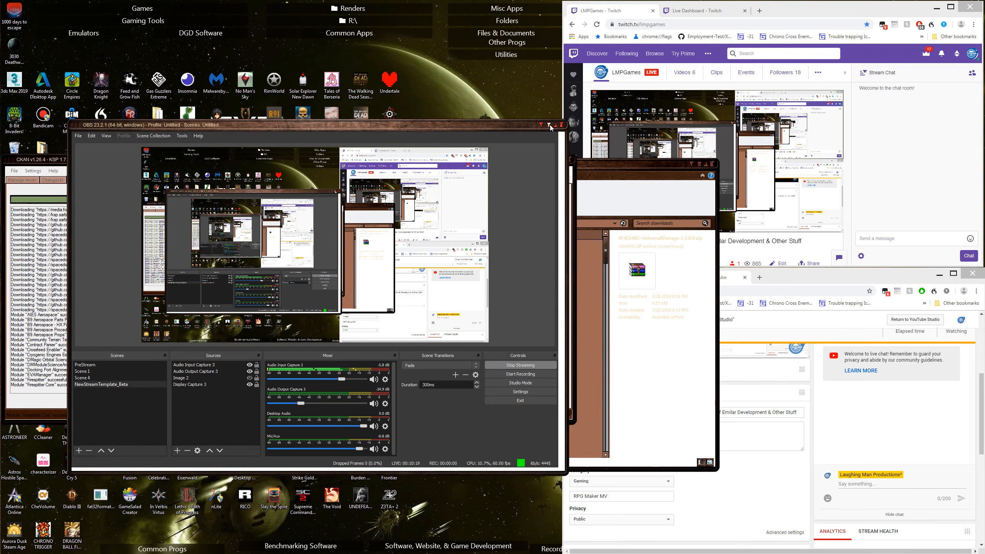
Minimise the OBS, CKAN and file browser windows and switch to the Legend of Emilar project in RPG Maker MV
{"action": "left_click", "coordinate": [549, 124]}
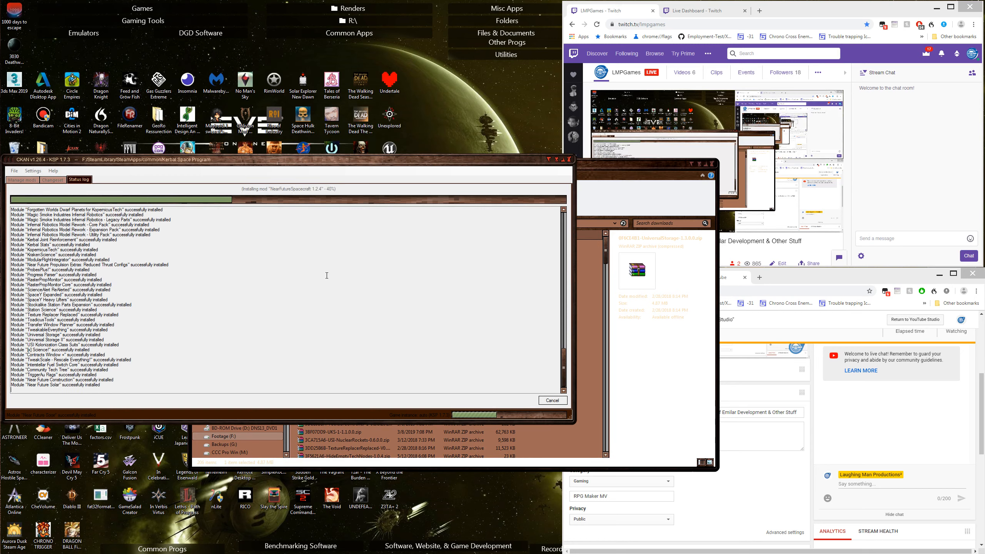
{"action": "left_click", "coordinate": [549, 159]}
{"action": "left_click", "coordinate": [691, 164]}
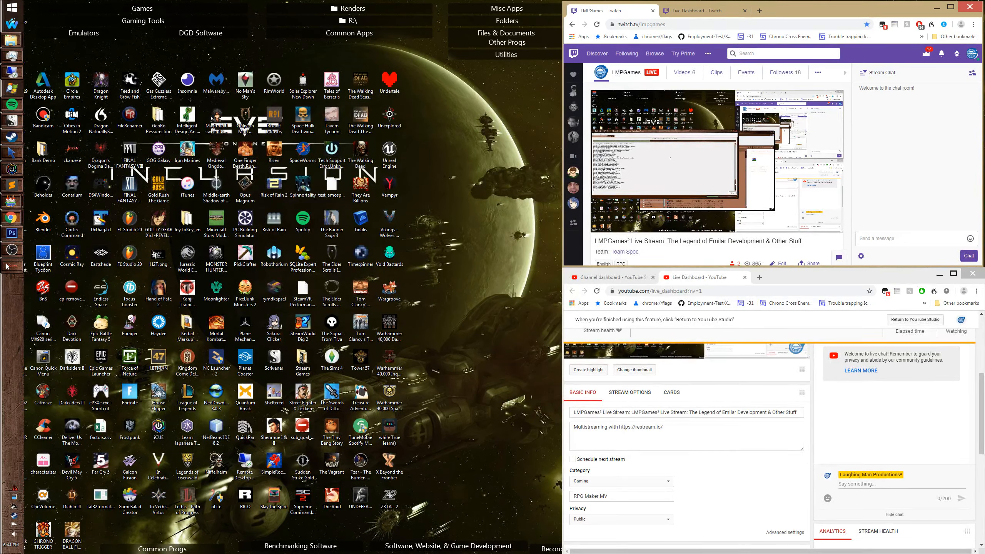
{"action": "mouse_move", "coordinate": [14, 220]}
{"action": "left_click", "coordinate": [12, 202]}
Open the database and review the TurnMorning, LightsOn and LightsOff common events, then close the database
{"action": "left_click", "coordinate": [371, 76]}
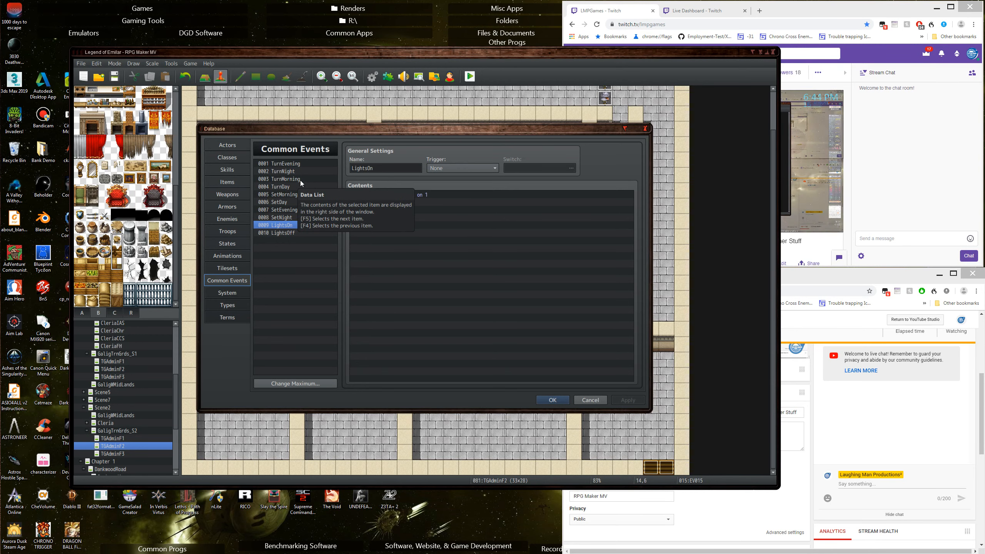
{"action": "left_click", "coordinate": [310, 178]}
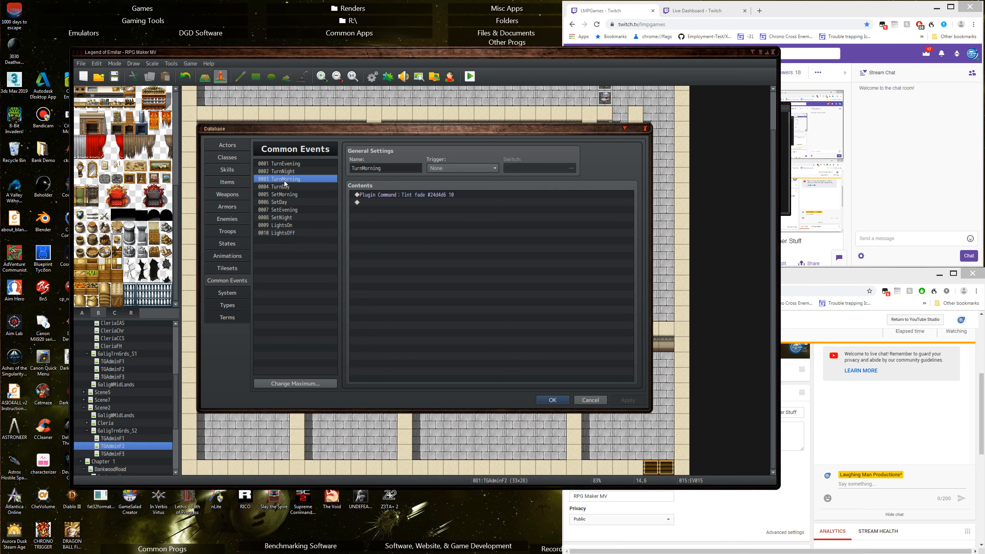
{"action": "left_click", "coordinate": [287, 226]}
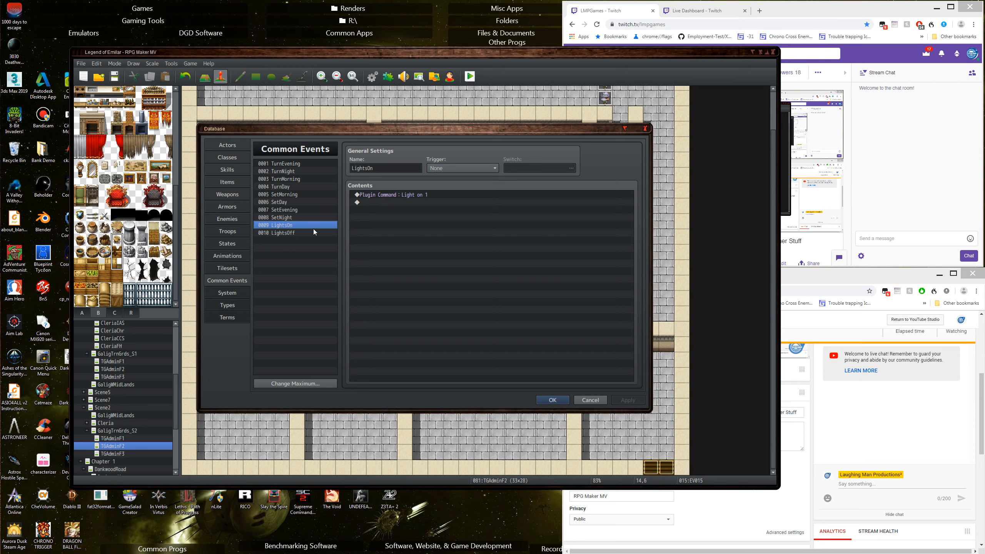
{"action": "left_click", "coordinate": [298, 233]}
{"action": "left_click", "coordinate": [296, 228]}
{"action": "left_click", "coordinate": [548, 400]}
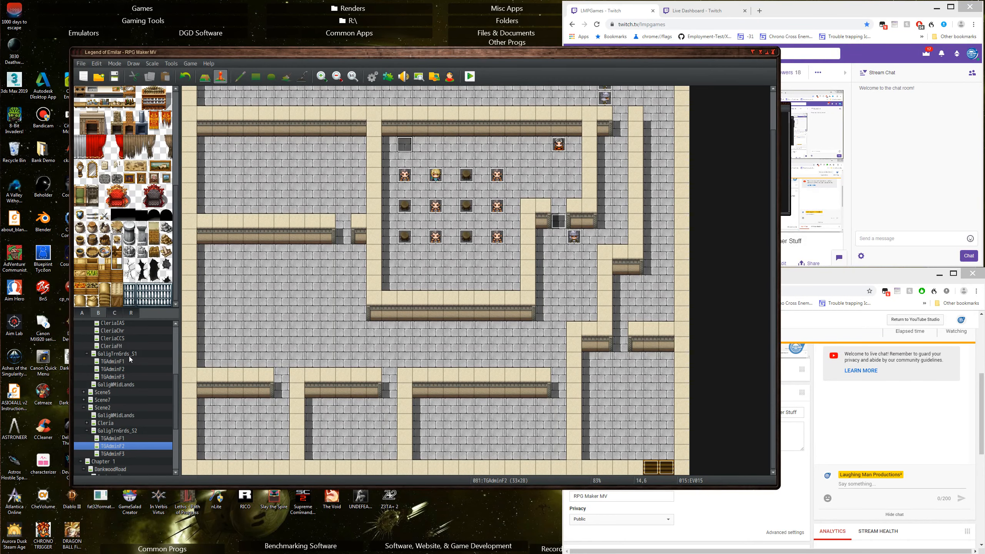
Open the Cleria map that belongs to Scene2 in the map tree
{"action": "left_click", "coordinate": [107, 392]}
{"action": "scroll", "coordinate": [117, 376], "scroll_direction": "up", "scroll_amount": 5}
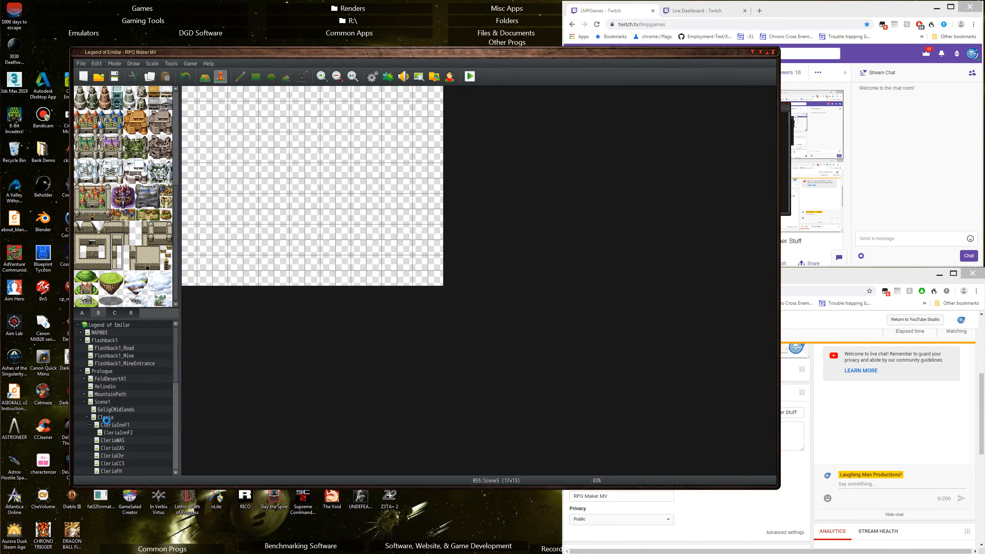
{"action": "left_click", "coordinate": [109, 417]}
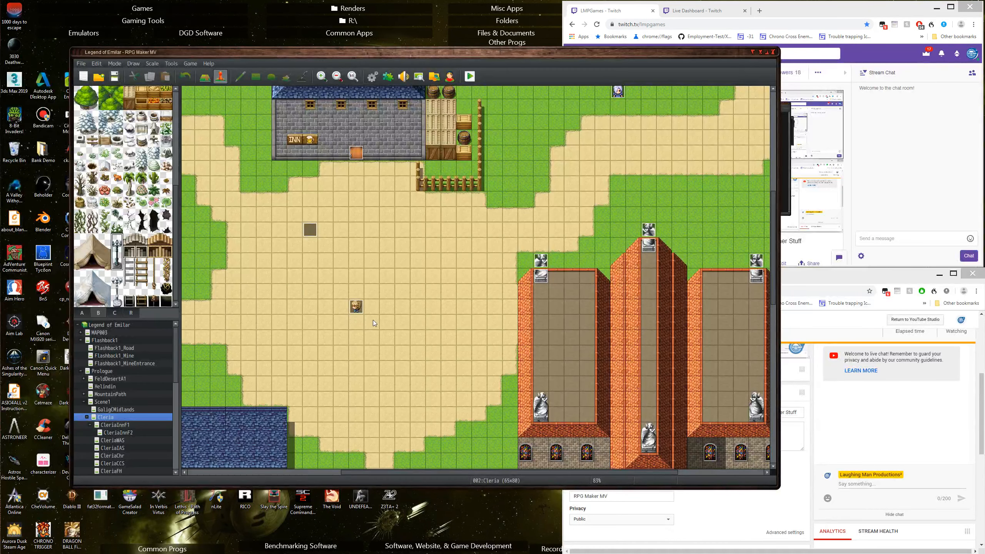
{"action": "left_click", "coordinate": [312, 301]}
{"action": "scroll", "coordinate": [116, 404], "scroll_direction": "down", "scroll_amount": 5}
{"action": "left_click", "coordinate": [106, 424]}
Playtest the project with a new game and walk the character to the street lamps beside the inn
{"action": "left_click", "coordinate": [378, 238]}
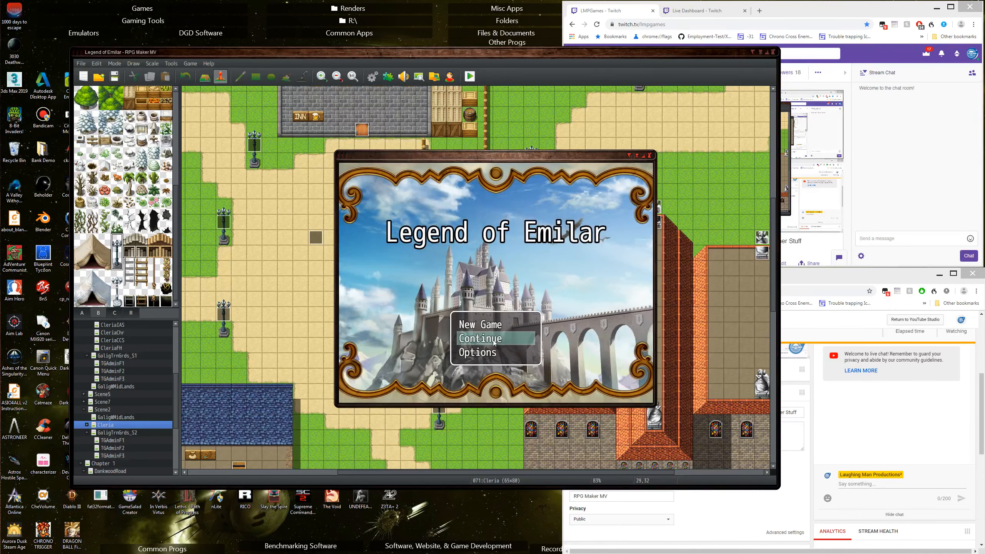
{"action": "double_click", "coordinate": [487, 324]}
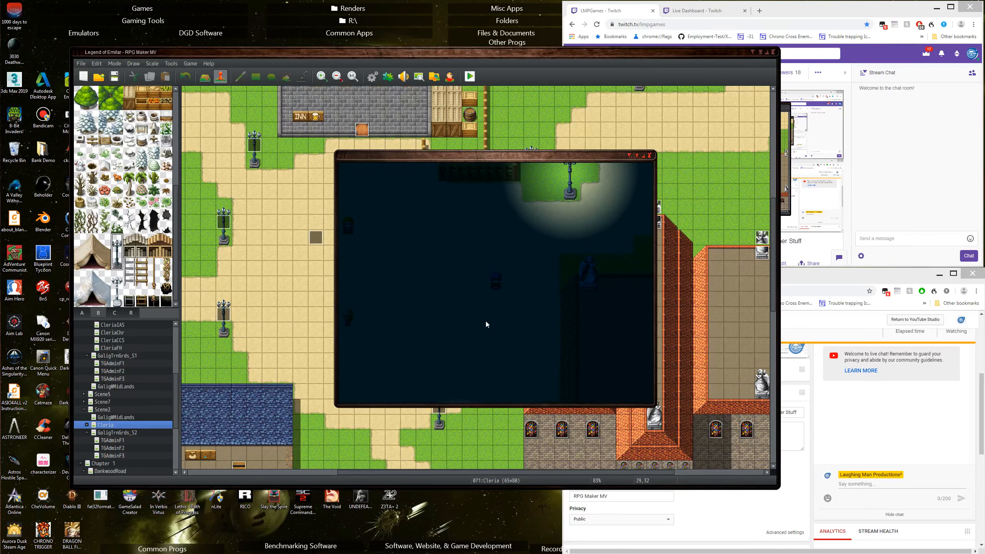
{"action": "key", "text": "Left"}
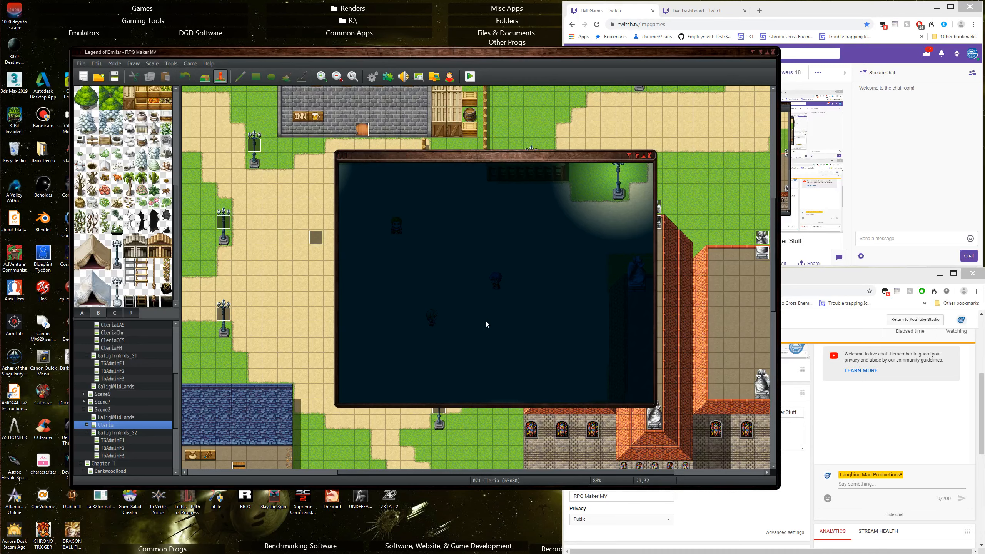
{"action": "key", "text": "Left"}
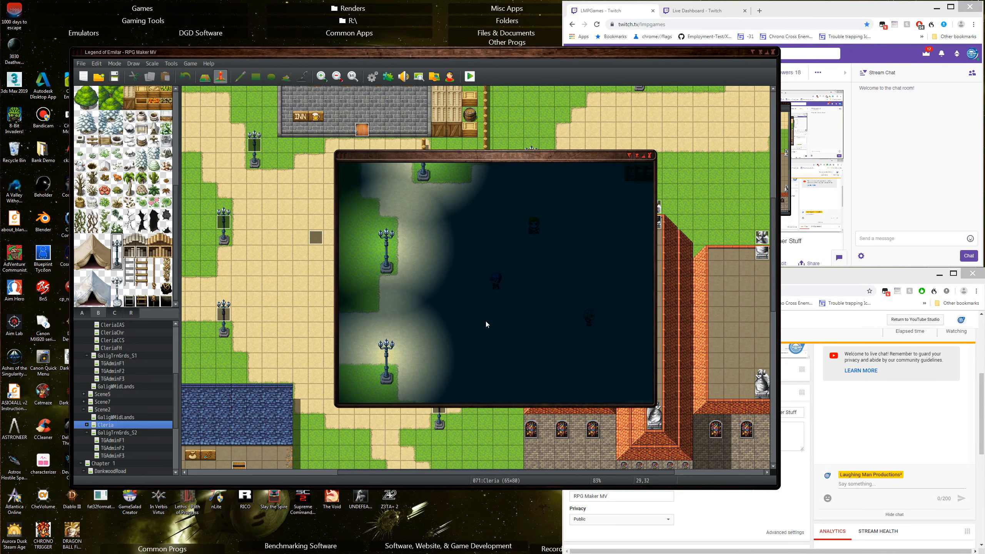
{"action": "key", "text": "Up"}
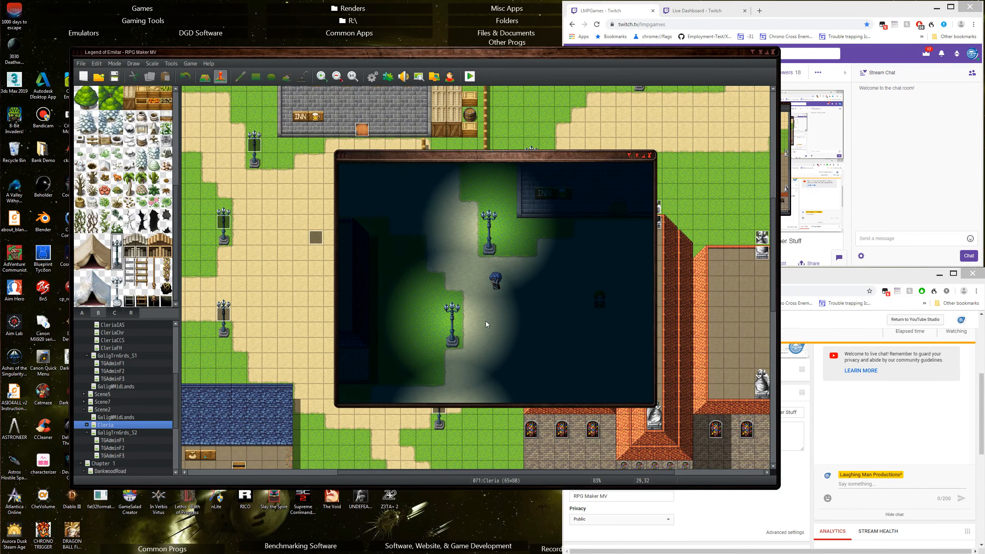
{"action": "key", "text": "Left"}
{"action": "key", "text": "Up"}
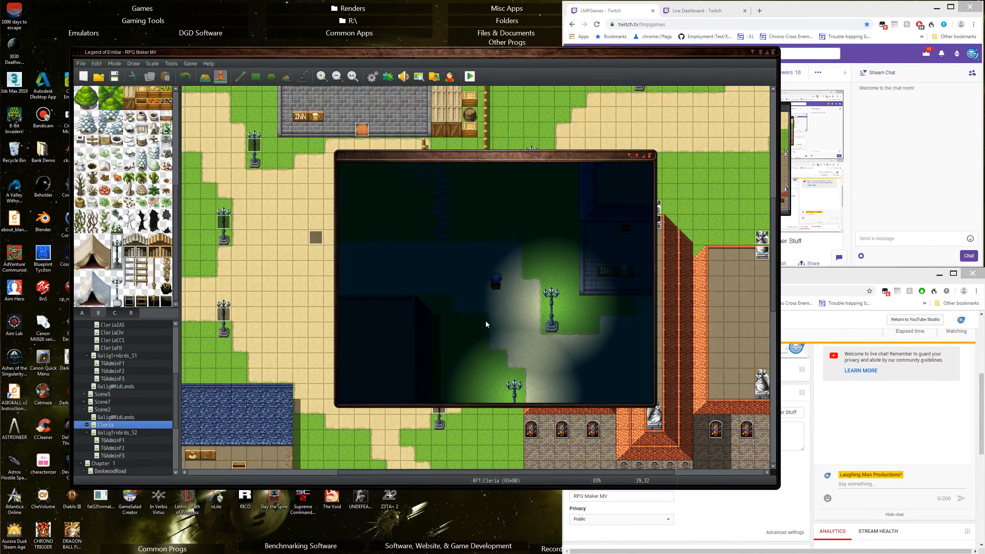
Walk the character west from the inn to check the glow of the two street lamps there
{"action": "key", "text": "Left"}
{"action": "key", "text": "Left"}
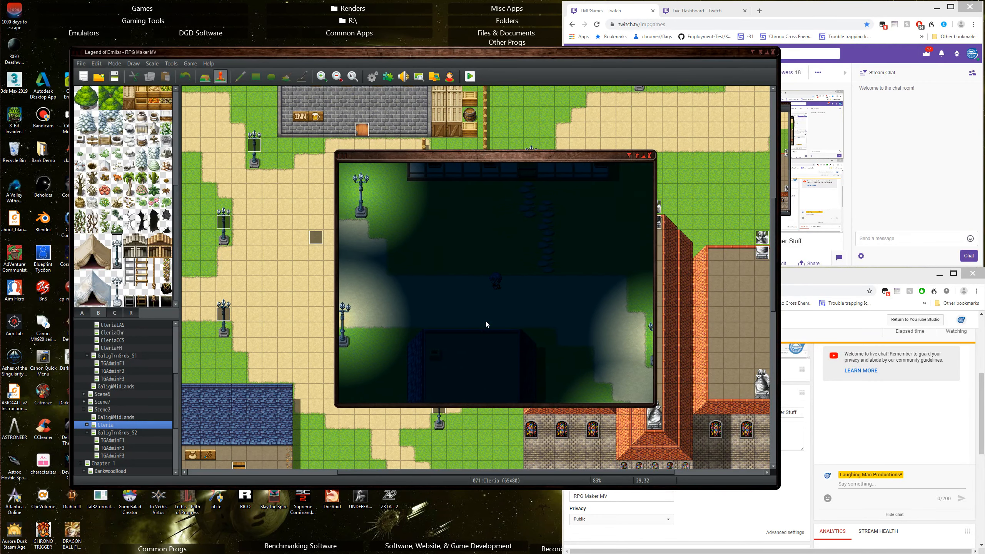
{"action": "key", "text": "Up"}
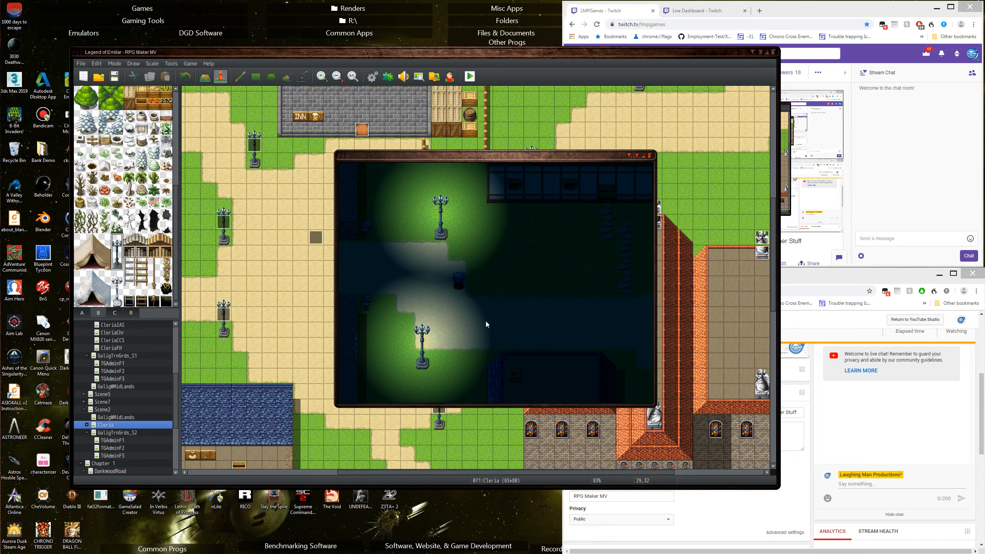
{"action": "key", "text": "Left"}
{"action": "key", "text": "Up"}
{"action": "key", "text": "Left"}
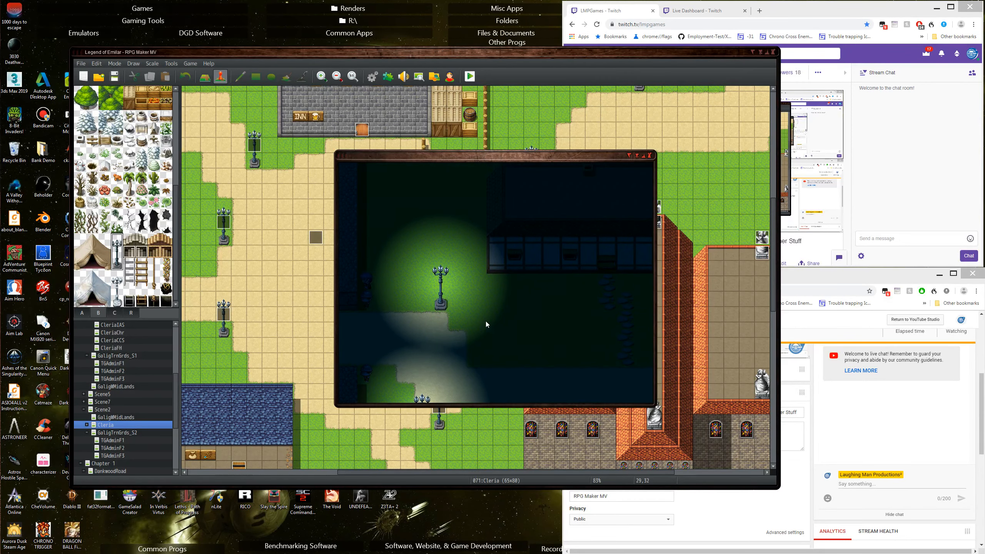
{"action": "key", "text": "Down"}
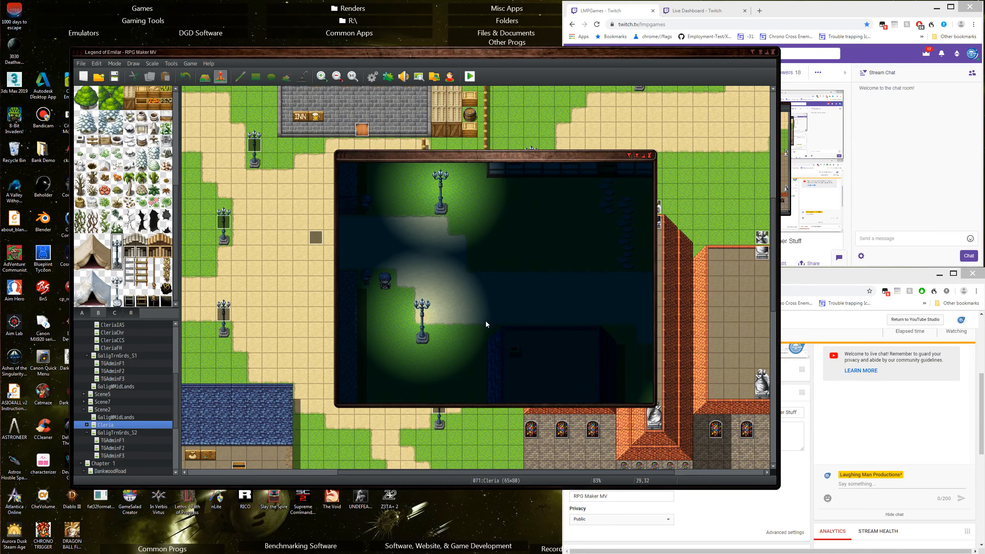
{"action": "key", "text": "Left"}
{"action": "key", "text": "Up"}
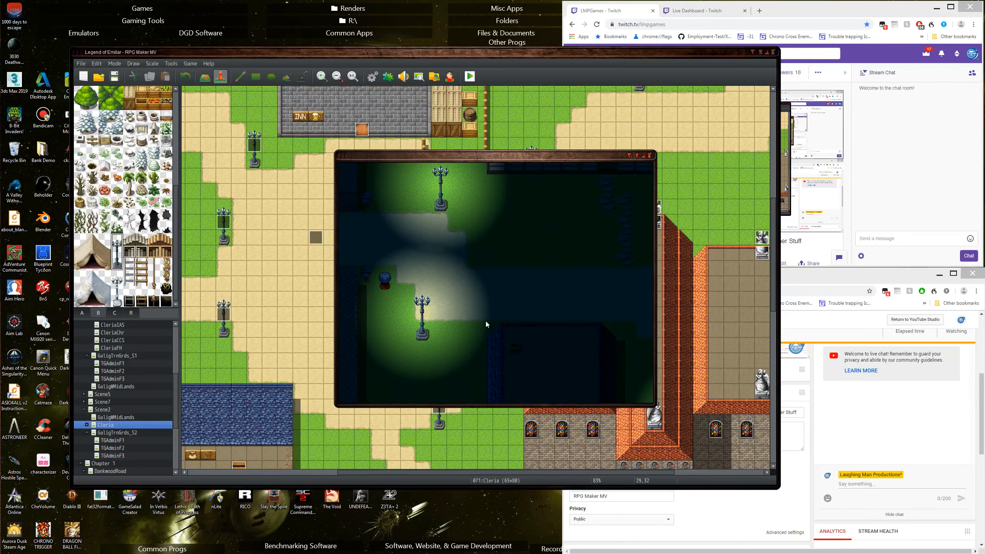
{"action": "key", "text": "Down"}
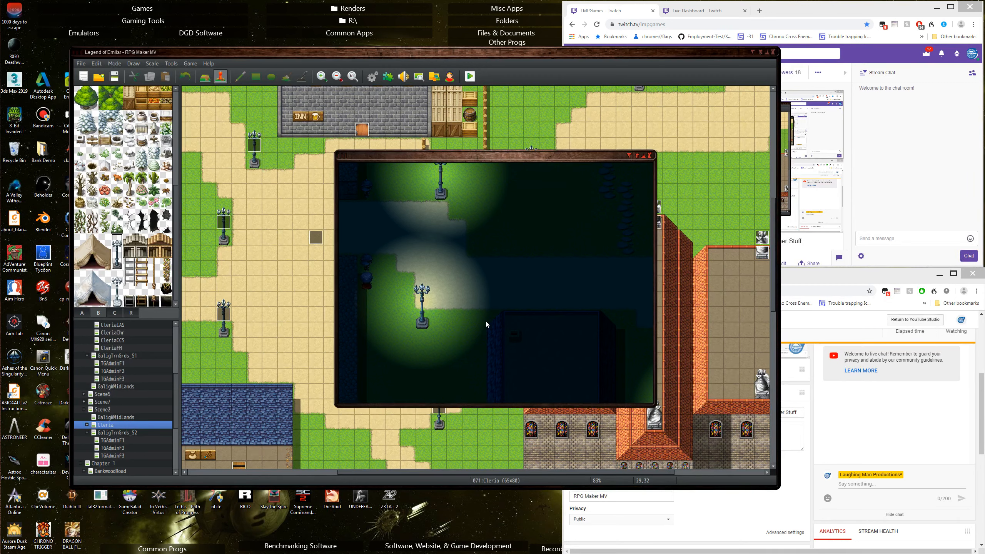
Walk the character around the western lamps and back east past the inn to the town square
{"action": "key", "text": "Right"}
{"action": "key", "text": "Up"}
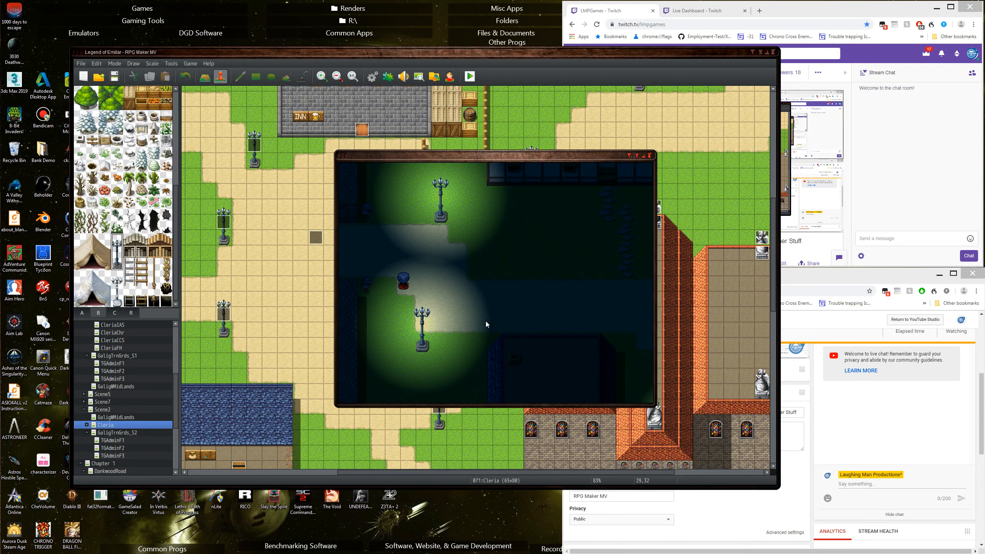
{"action": "key", "text": "Right"}
{"action": "key", "text": "Down"}
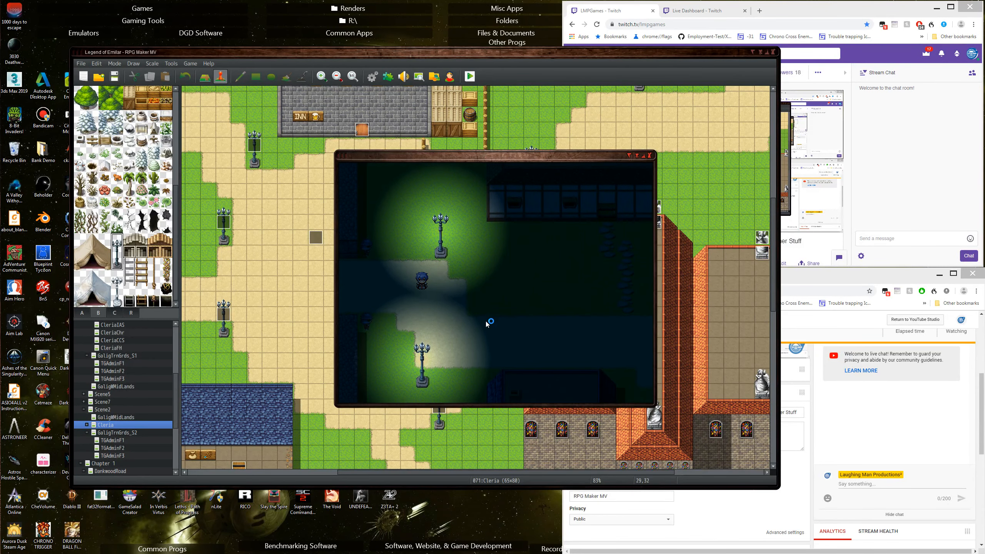
{"action": "key", "text": "Right"}
{"action": "key", "text": "Down"}
{"action": "key", "text": "Right"}
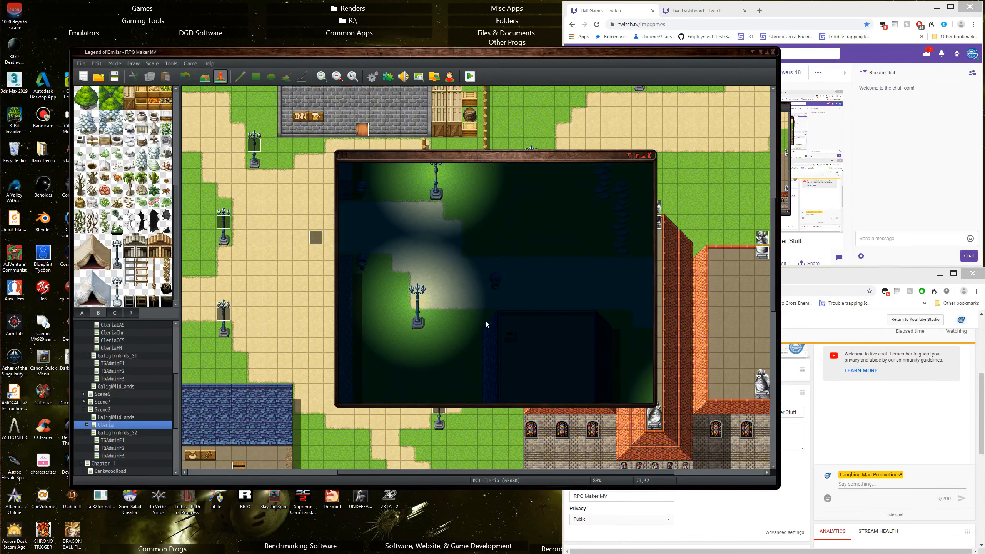
{"action": "key", "text": "Right"}
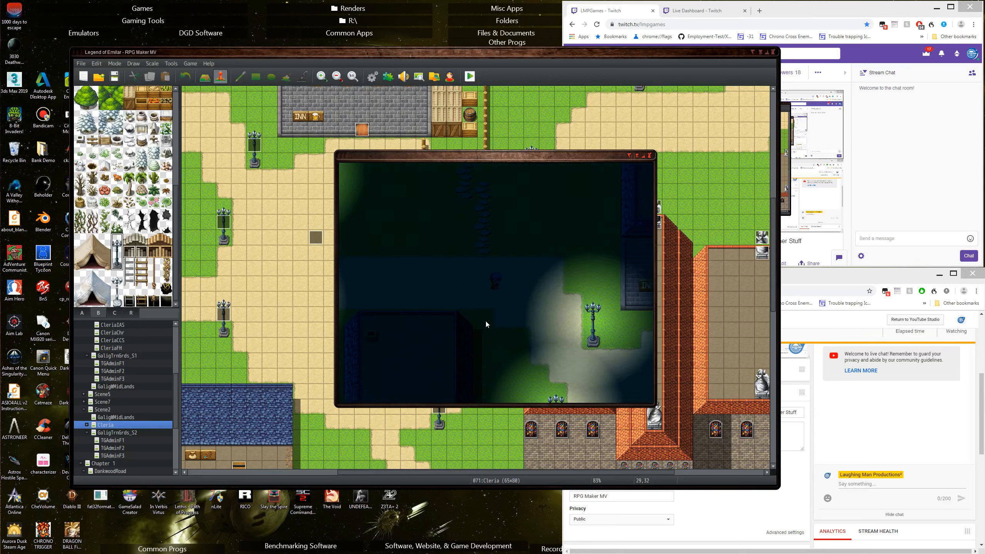
{"action": "key", "text": "Down"}
{"action": "key", "text": "Right"}
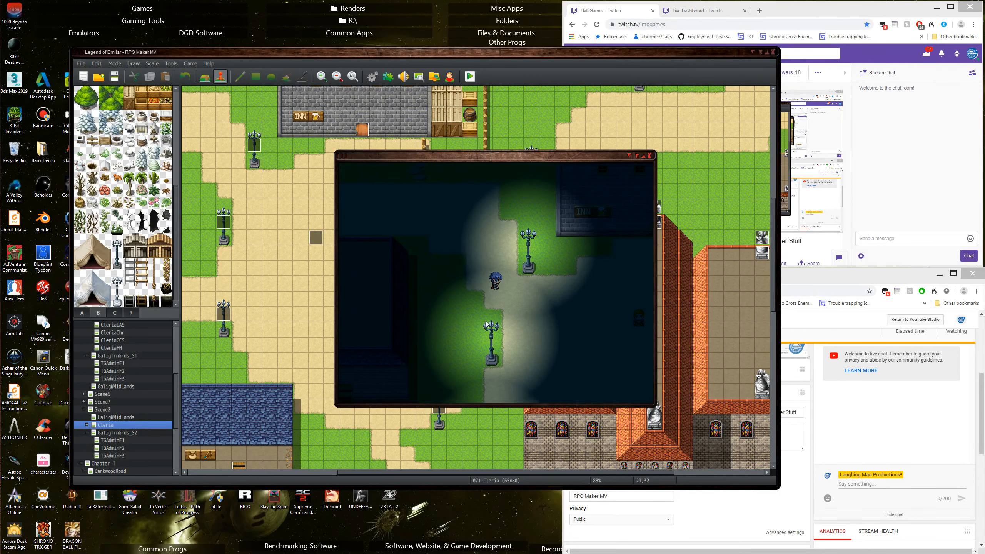
{"action": "key", "text": "Down"}
{"action": "key", "text": "Right"}
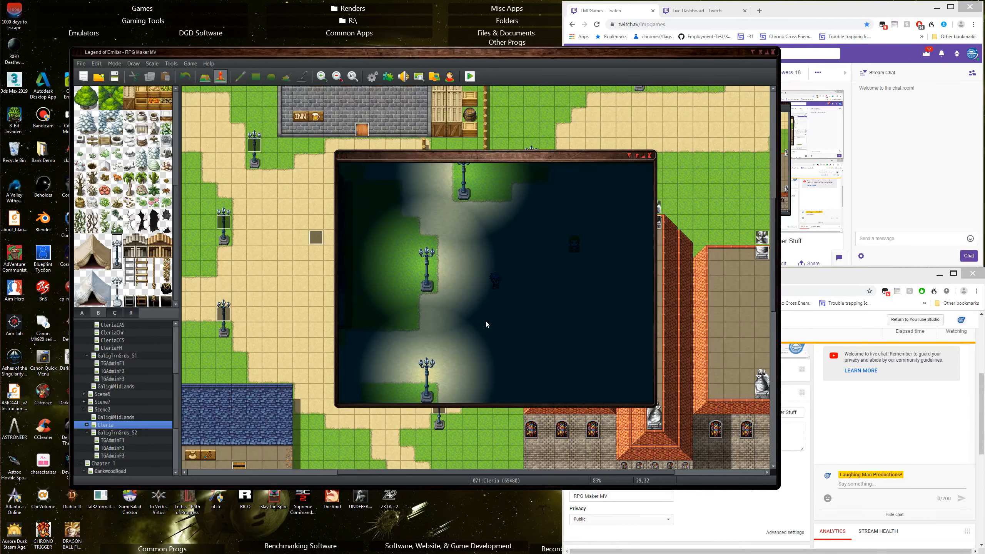
Talk to the stationary townsperson in the square and change the time of day to Morning
{"action": "key", "text": "Right"}
{"action": "key", "text": "Up"}
{"action": "key", "text": "Return"}
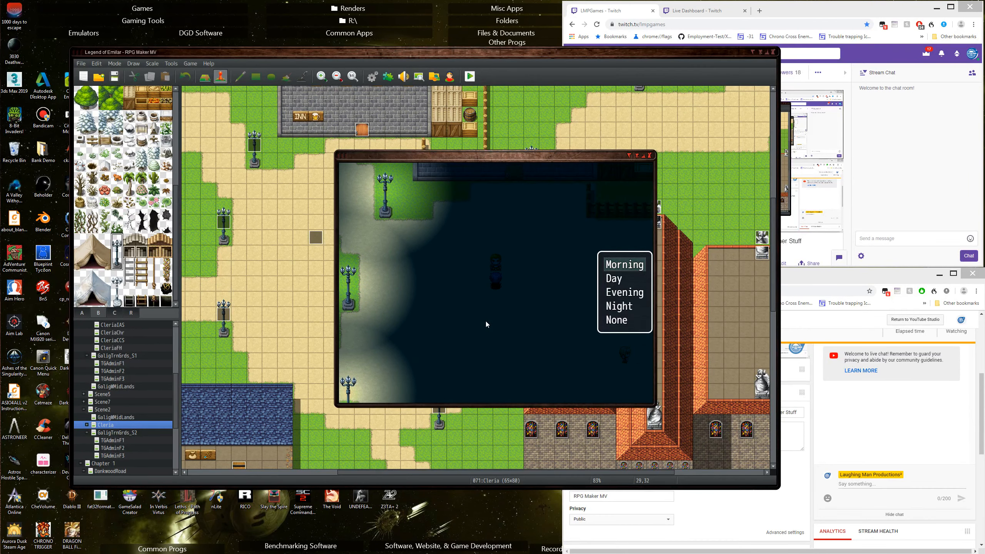
{"action": "key", "text": "Down"}
{"action": "key", "text": "Return"}
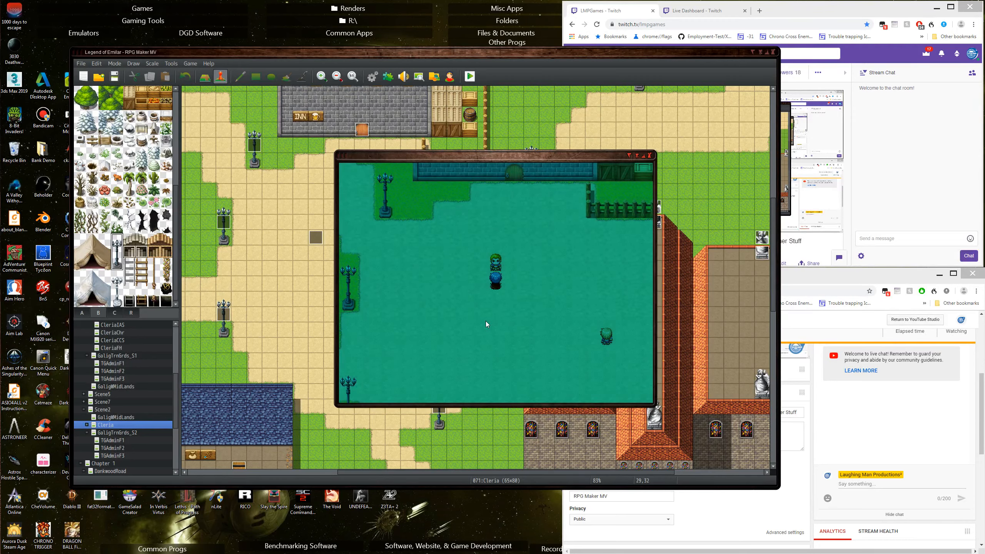
Walk the character east through the square toward the statue and back to inspect the morning tint
{"action": "key", "text": "Right"}
{"action": "key", "text": "Right"}
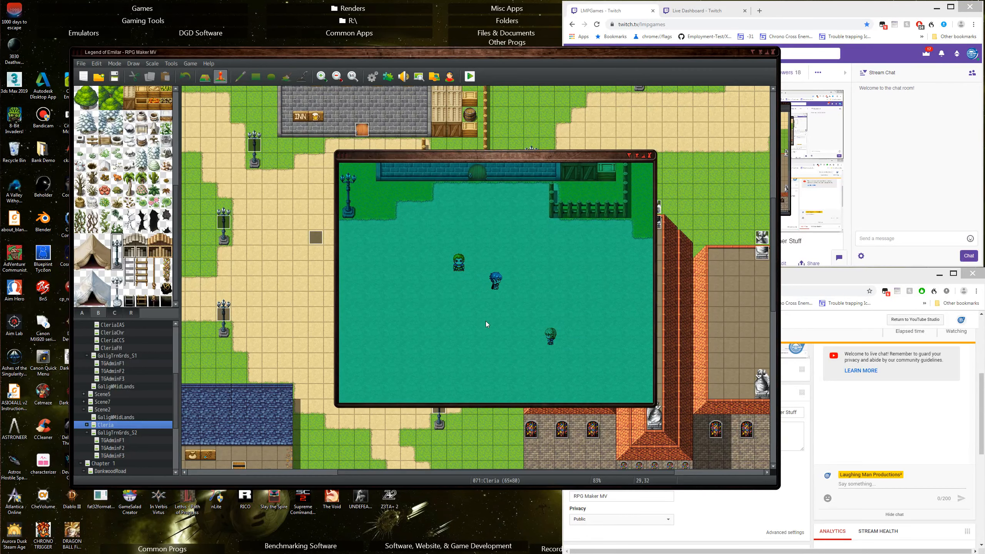
{"action": "key", "text": "Right"}
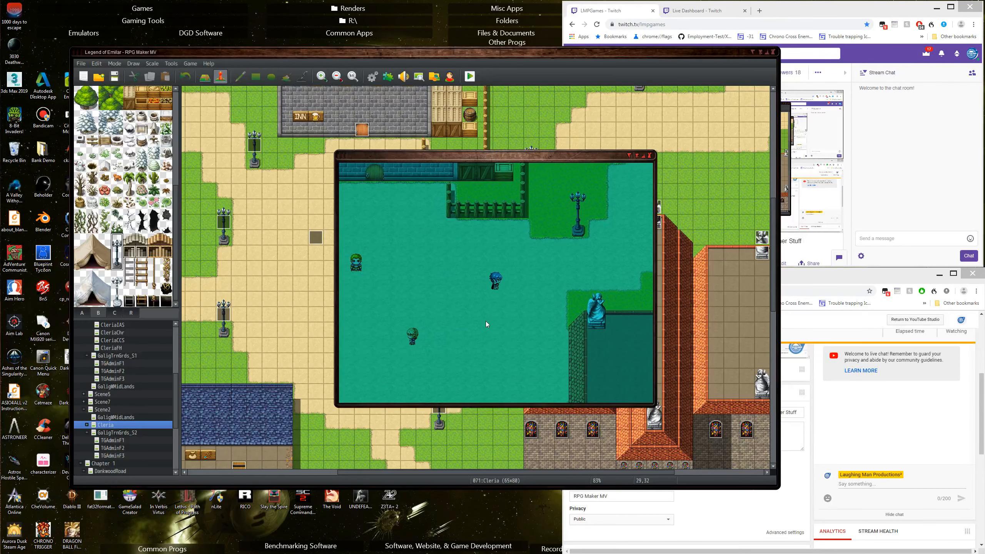
{"action": "key", "text": "Down"}
{"action": "key", "text": "Down"}
{"action": "key", "text": "Down"}
{"action": "key", "text": "Left"}
{"action": "key", "text": "Left"}
{"action": "key", "text": "Left"}
{"action": "key", "text": "Left"}
{"action": "key", "text": "Left"}
{"action": "key", "text": "Left"}
{"action": "key", "text": "Left"}
{"action": "key", "text": "Left"}
Talk to the stationary townsperson again and change the time of day to Day
{"action": "key", "text": "Up"}
{"action": "key", "text": "Up"}
{"action": "key", "text": "Up"}
{"action": "key", "text": "Return"}
{"action": "key", "text": "Down"}
{"action": "key", "text": "Return"}
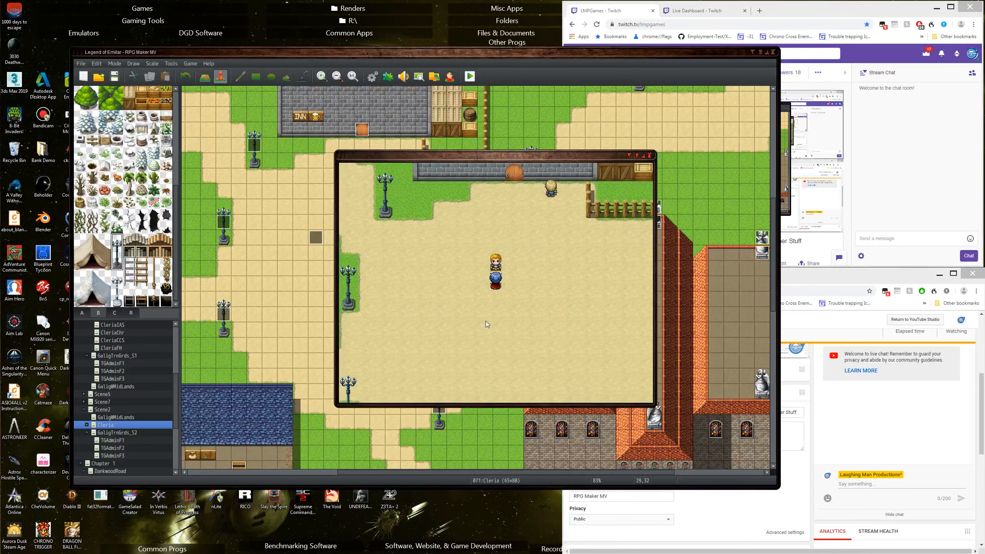
Change the time of day to Evening through the townsperson's choices
{"action": "key", "text": "Down"}
{"action": "key", "text": "Down"}
{"action": "key", "text": "Return"}
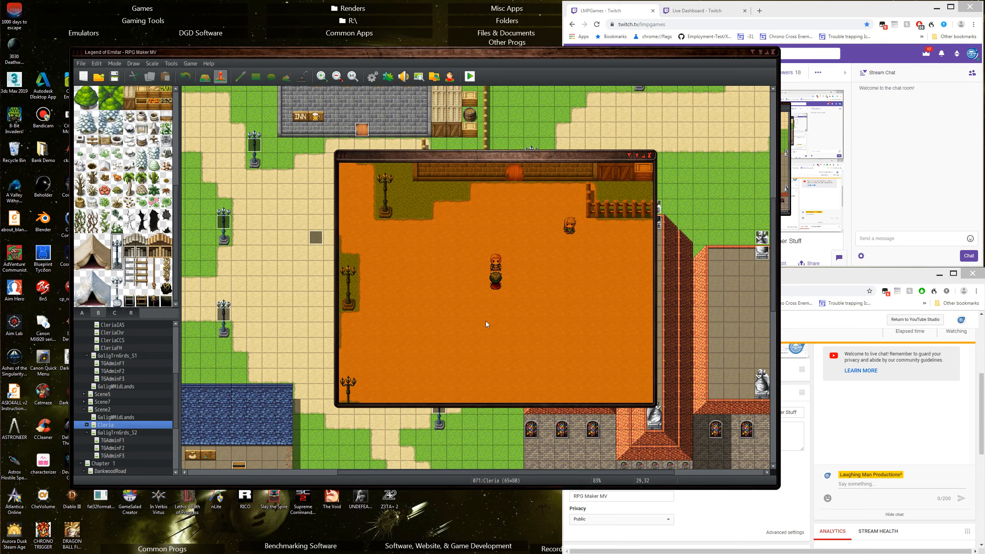
Talk to the townsperson once more and change the time of day to Night
{"action": "key", "text": "Return"}
{"action": "key", "text": "Down"}
{"action": "key", "text": "Down"}
{"action": "key", "text": "Down"}
{"action": "key", "text": "Down"}
{"action": "key", "text": "Return"}
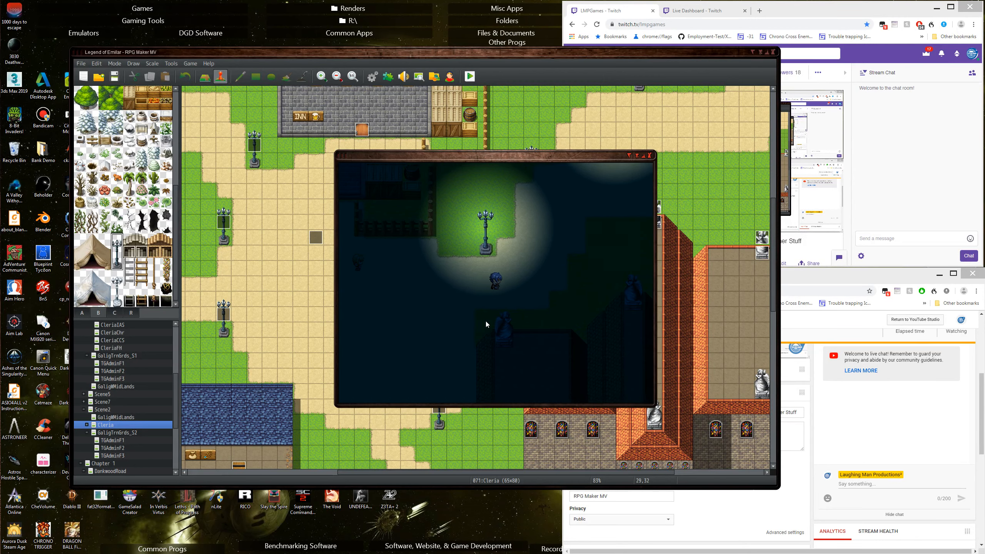
Walk the character around the street lamps northeast of the square to check their light at night
{"action": "key", "text": "Up"}
{"action": "key", "text": "Left"}
{"action": "key", "text": "Right"}
{"action": "key", "text": "Right"}
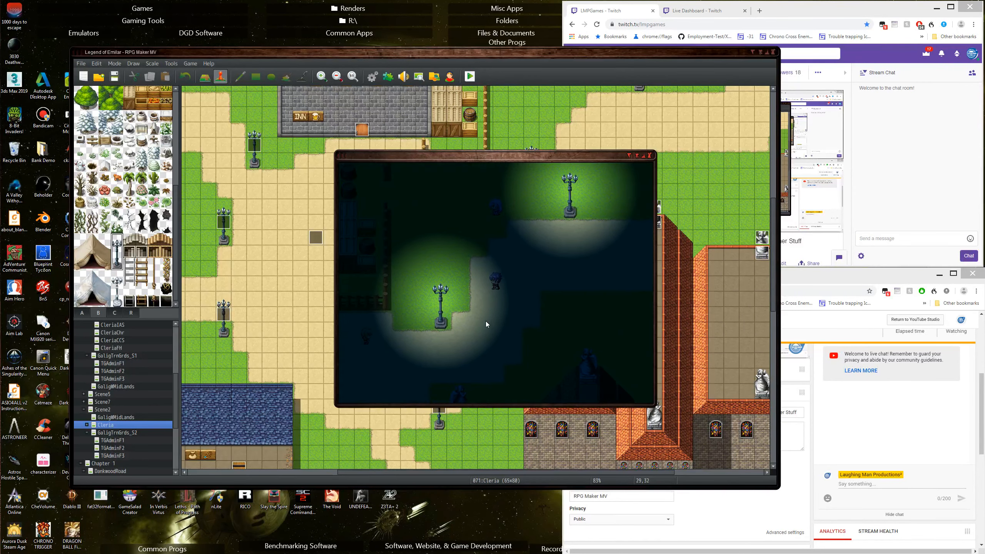
{"action": "key", "text": "Left"}
{"action": "key", "text": "Left"}
{"action": "key", "text": "Up"}
{"action": "key", "text": "Right"}
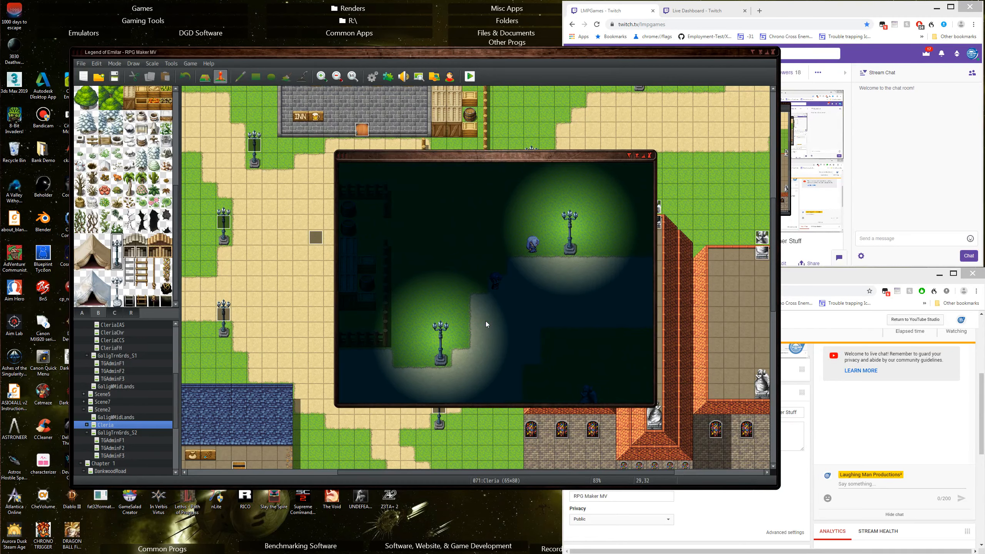
Walk the character south to the statues and back north to check how far the nearby street lamp lights the path
{"action": "key", "text": "Down"}
{"action": "key", "text": "Down"}
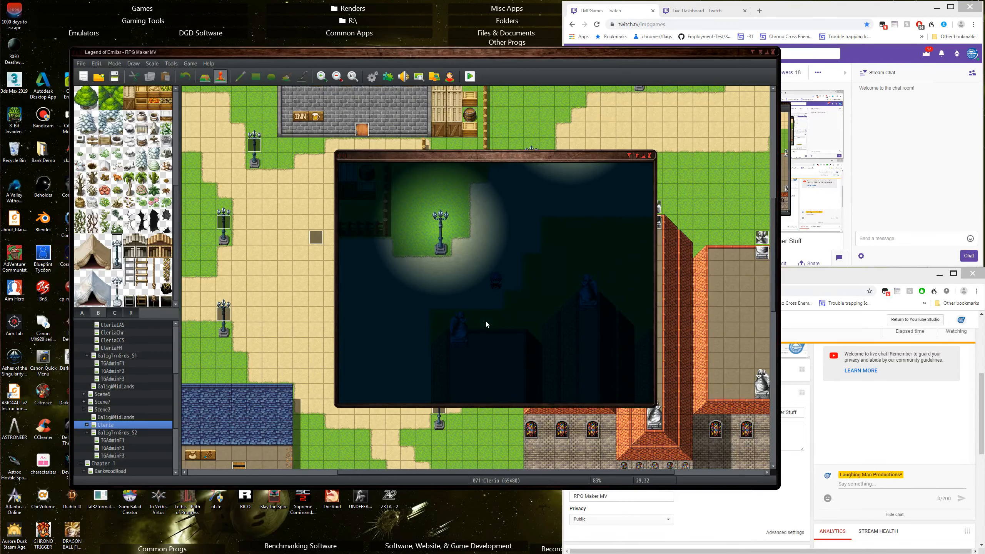
{"action": "key", "text": "Left"}
{"action": "key", "text": "Up"}
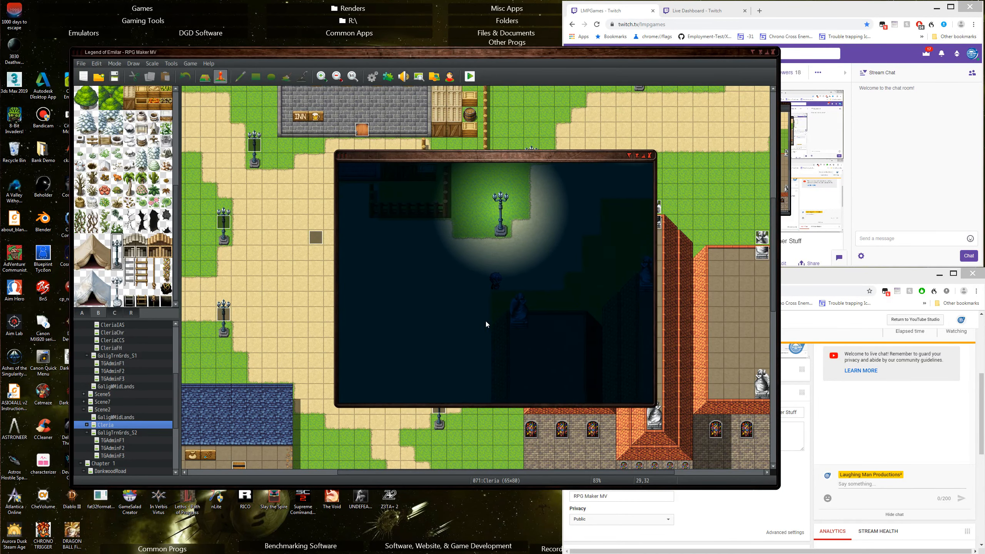
{"action": "key", "text": "Up"}
{"action": "key", "text": "Right"}
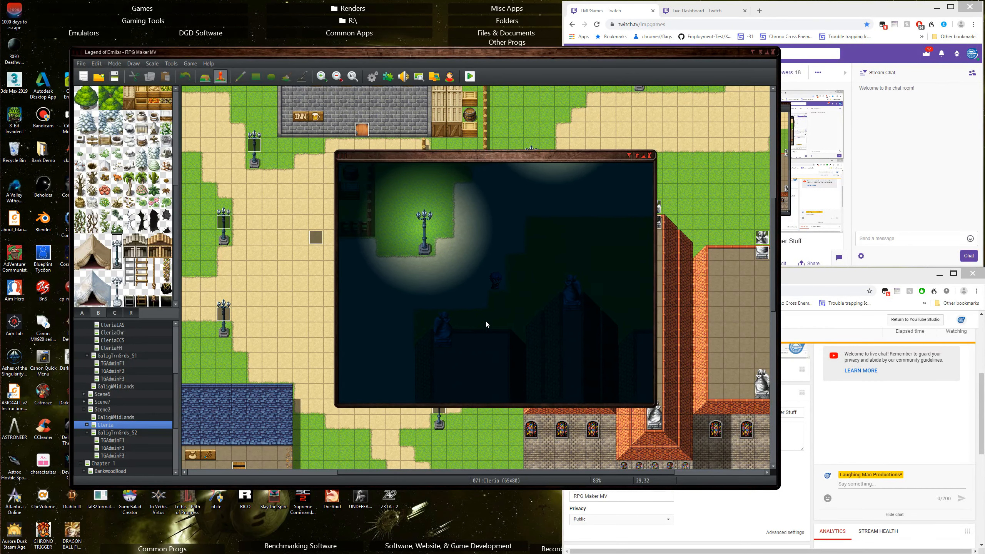
{"action": "key", "text": "Up"}
{"action": "key", "text": "Left"}
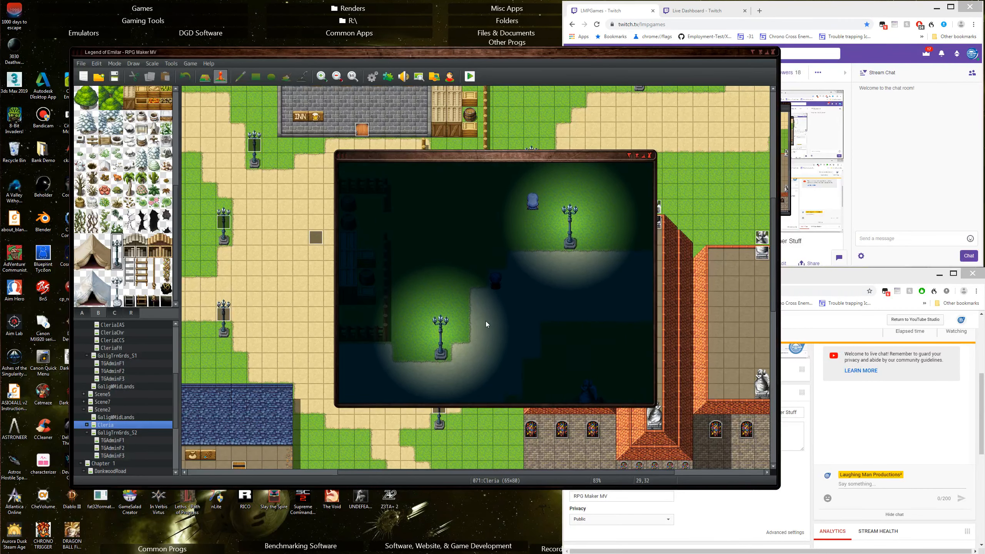
Walk the character past the fenced garden and northeast along the path to inspect the lamp light on grass and road
{"action": "key", "text": "Left"}
{"action": "key", "text": "Up"}
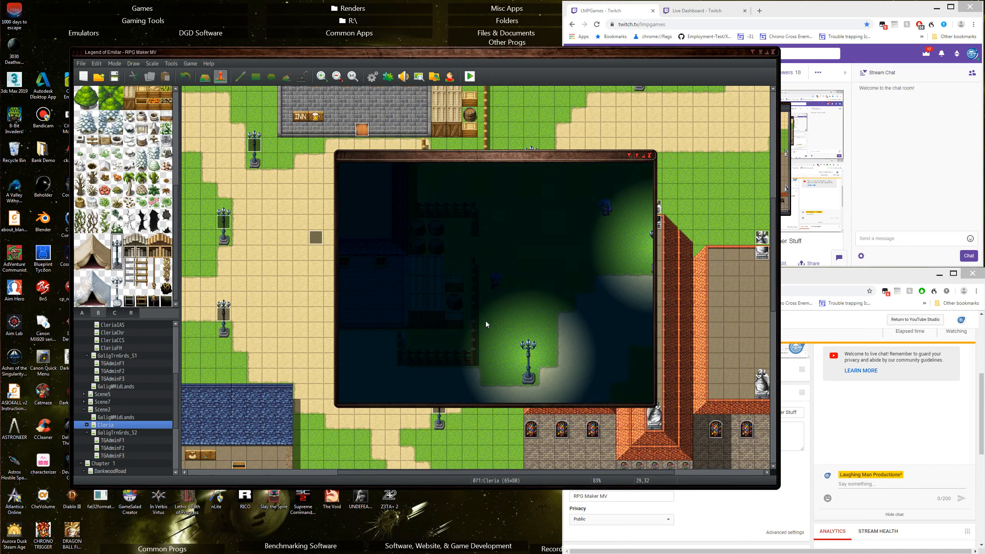
{"action": "key", "text": "Right"}
{"action": "key", "text": "Up"}
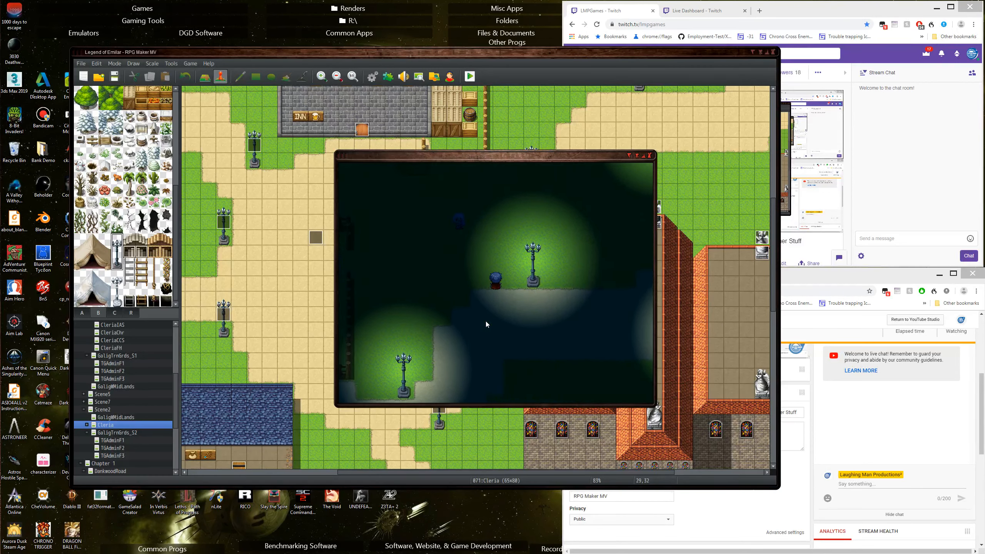
{"action": "key", "text": "Up"}
{"action": "key", "text": "Right"}
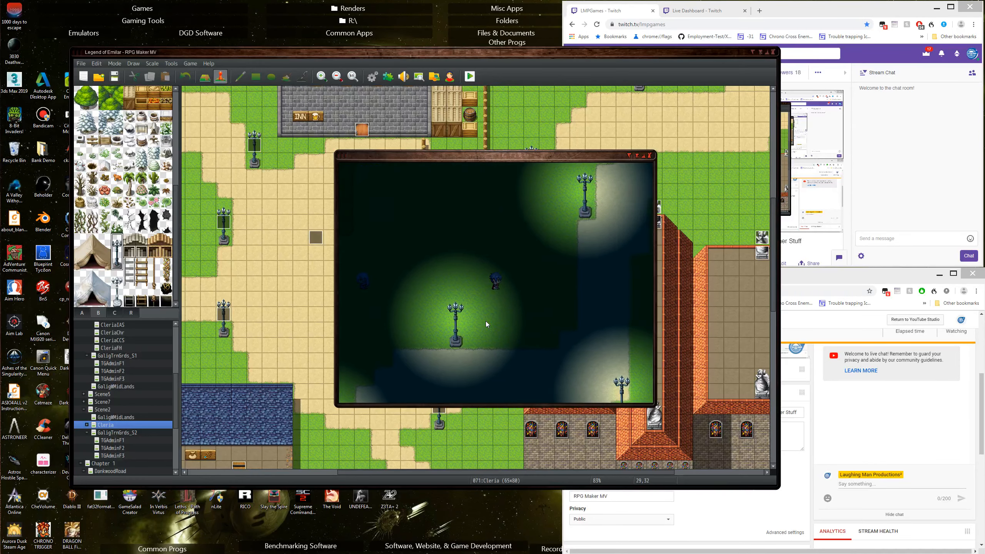
{"action": "key", "text": "Right"}
{"action": "key", "text": "Down"}
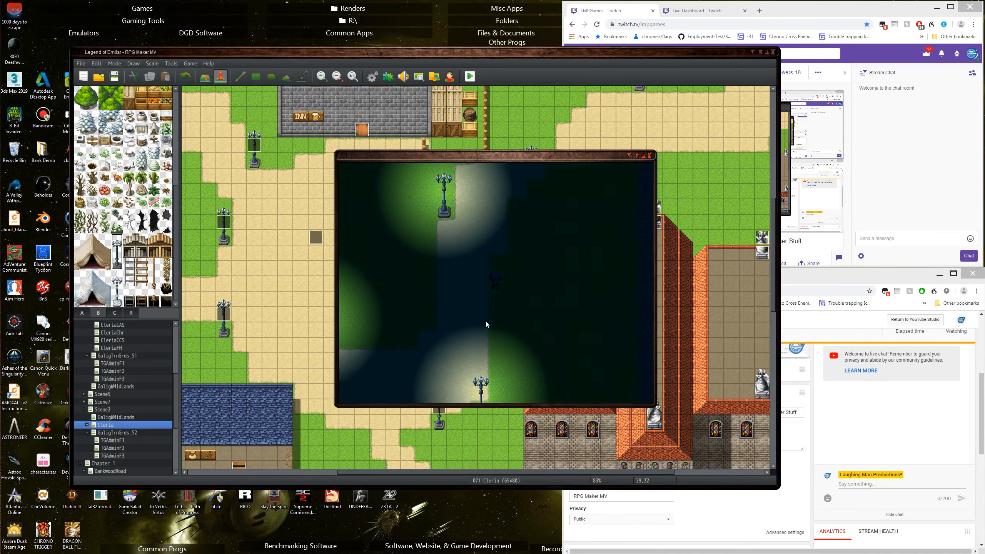
{"action": "key", "text": "Up"}
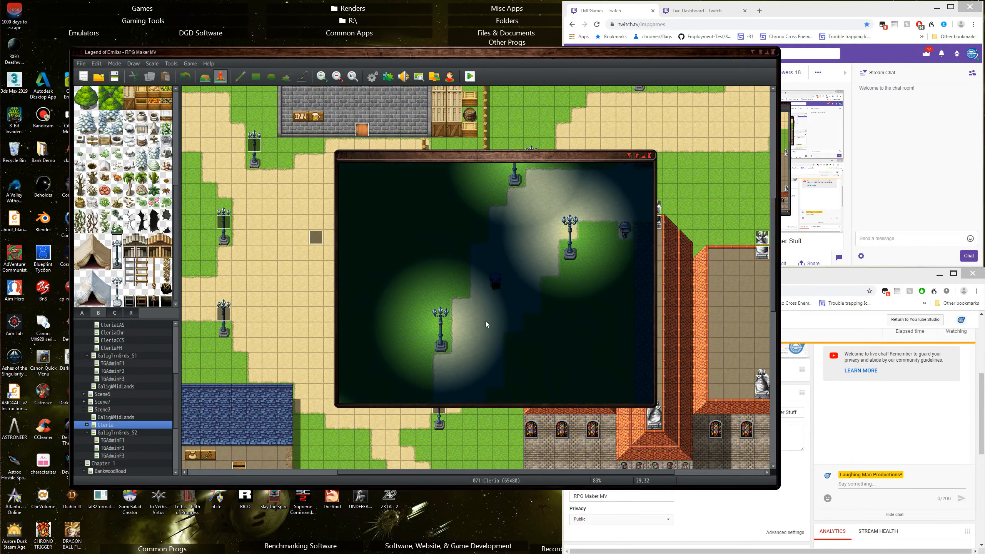
{"action": "key", "text": "Right"}
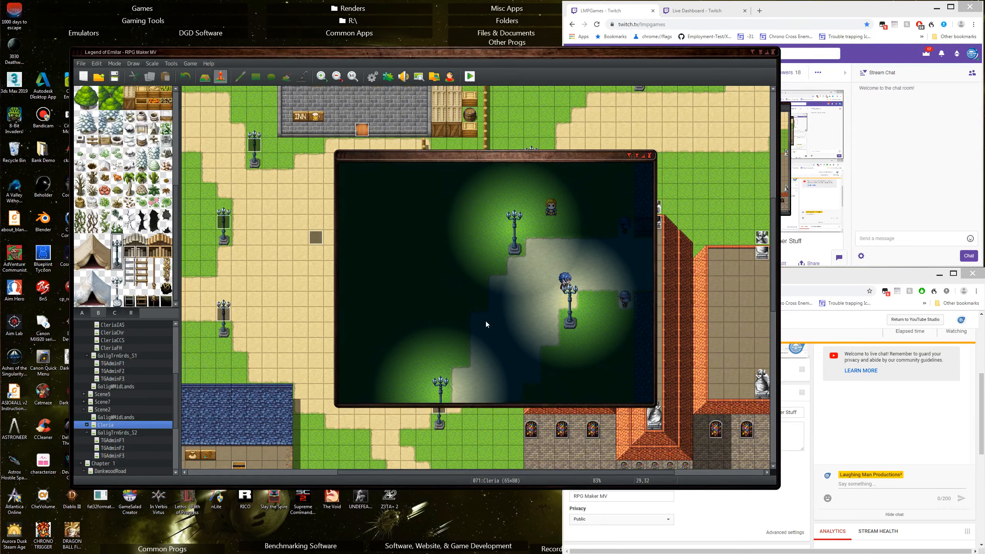
Circle the character around the pair of northeastern lamps beside the townspeople to check how their light overlaps
{"action": "key", "text": "Right"}
{"action": "key", "text": "Up"}
{"action": "key", "text": "Left"}
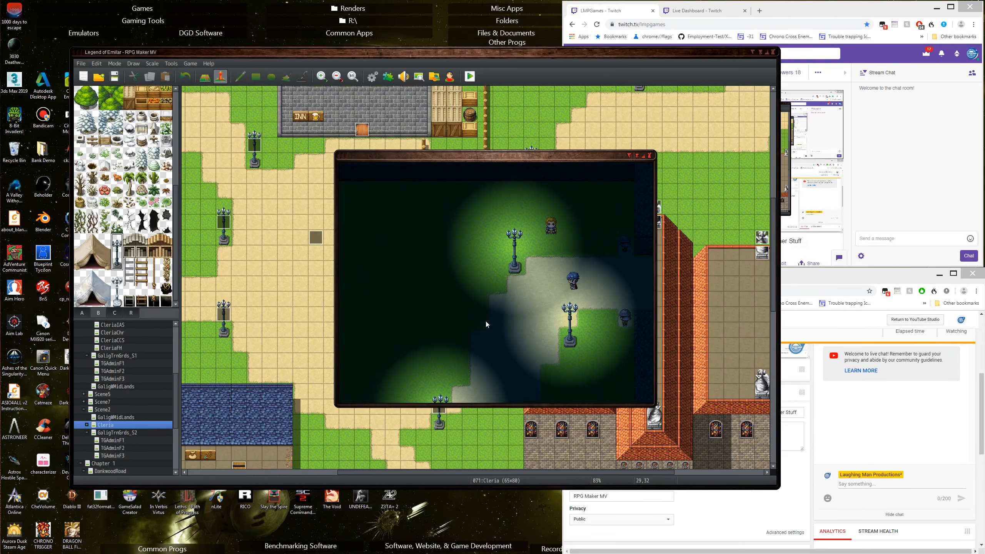
{"action": "key", "text": "Down"}
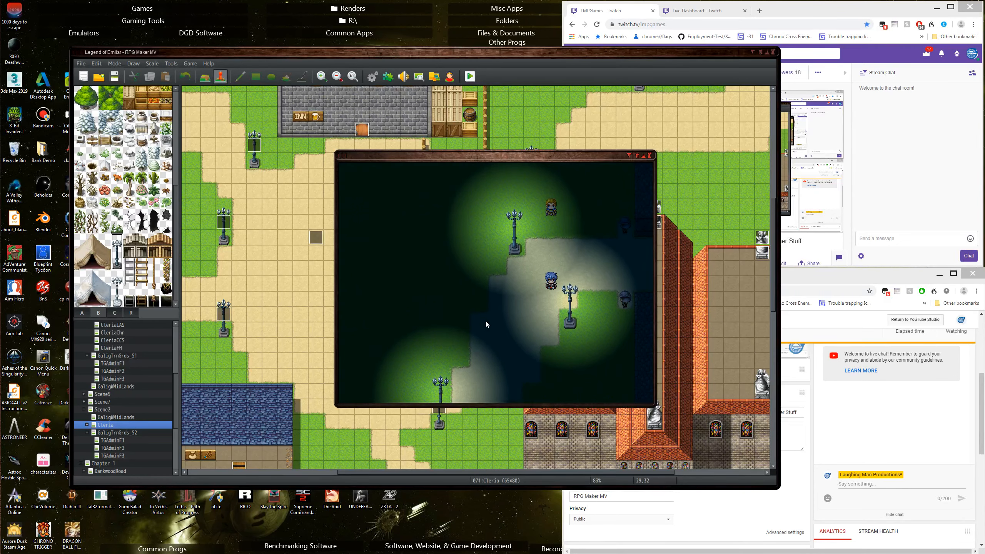
{"action": "key", "text": "Left"}
{"action": "key", "text": "Right"}
{"action": "key", "text": "Down"}
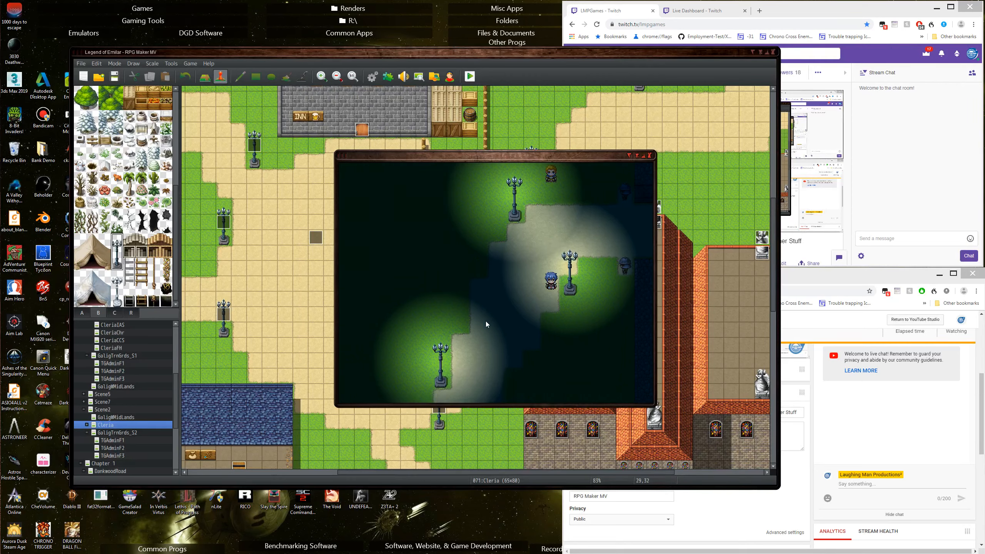
Walk the character back southwest from lamp to lamp until reaching the dark area north of the statues
{"action": "key", "text": "Left"}
{"action": "key", "text": "Down"}
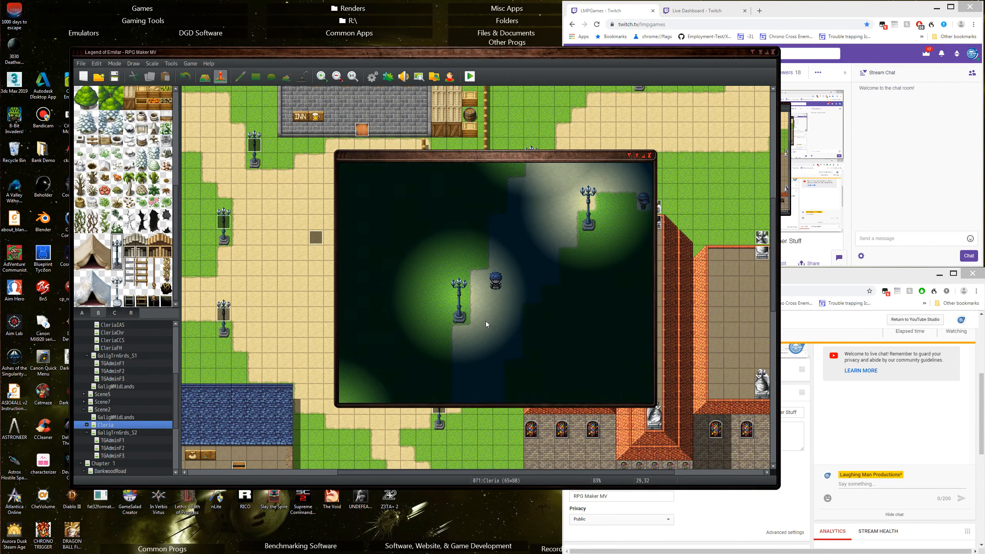
{"action": "key", "text": "Left"}
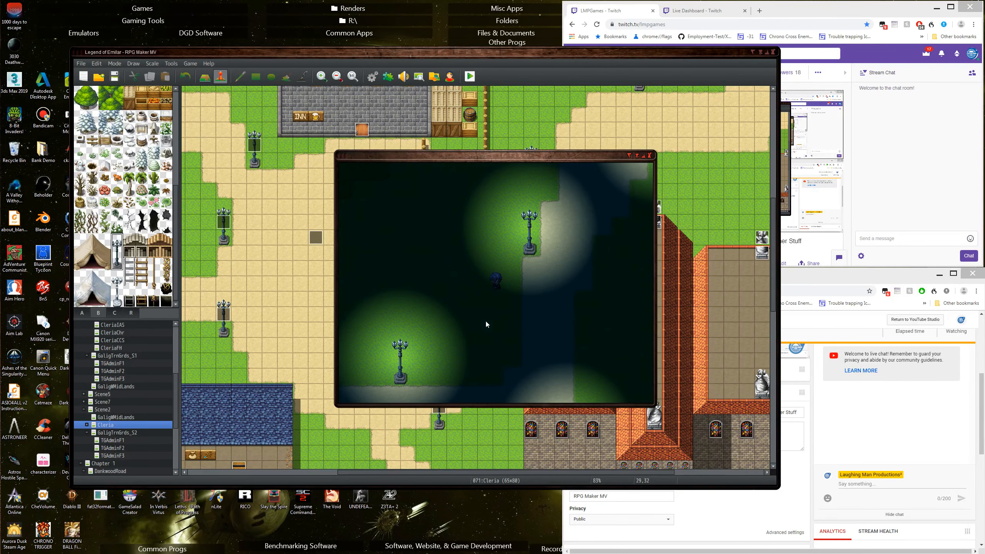
{"action": "key", "text": "Down"}
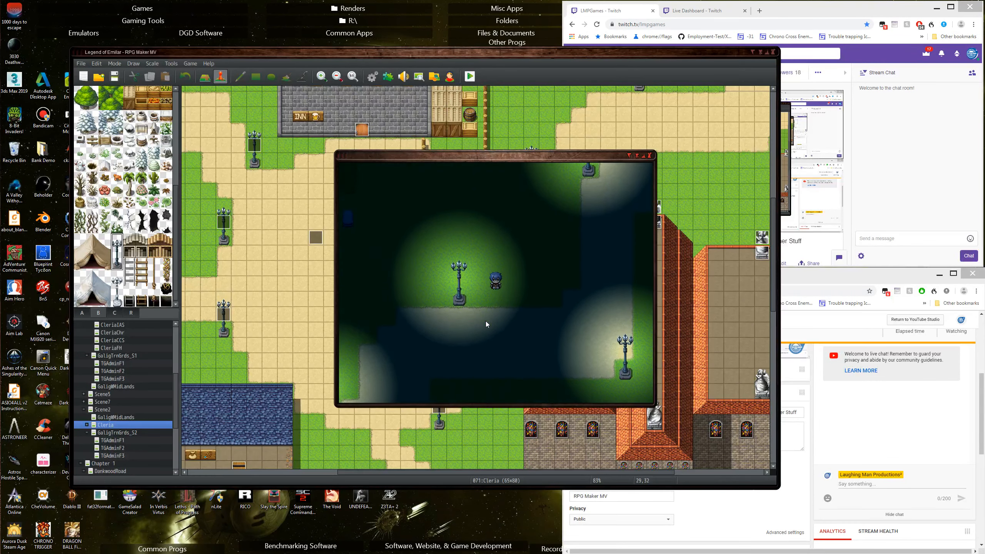
{"action": "key", "text": "Left"}
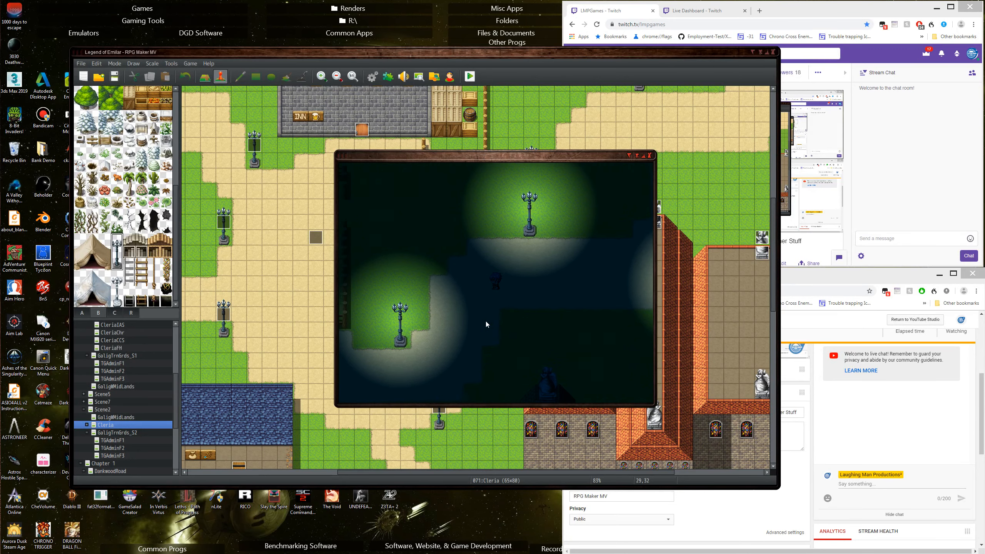
{"action": "key", "text": "Down"}
{"action": "key", "text": "Down"}
{"action": "key", "text": "Left"}
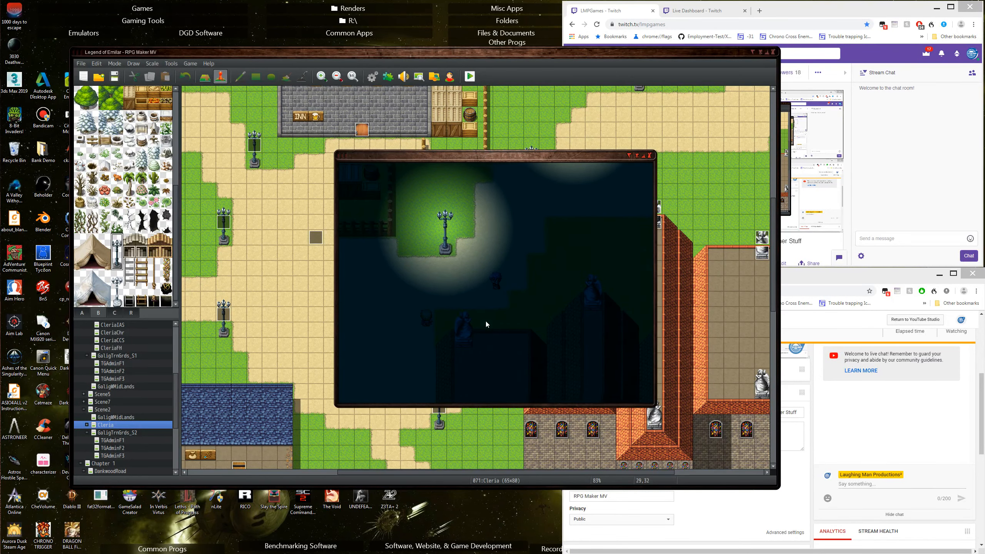
Walk the character west across the square past the roadside lamps into the unlit grass, and end the playtest
{"action": "key", "text": "Left"}
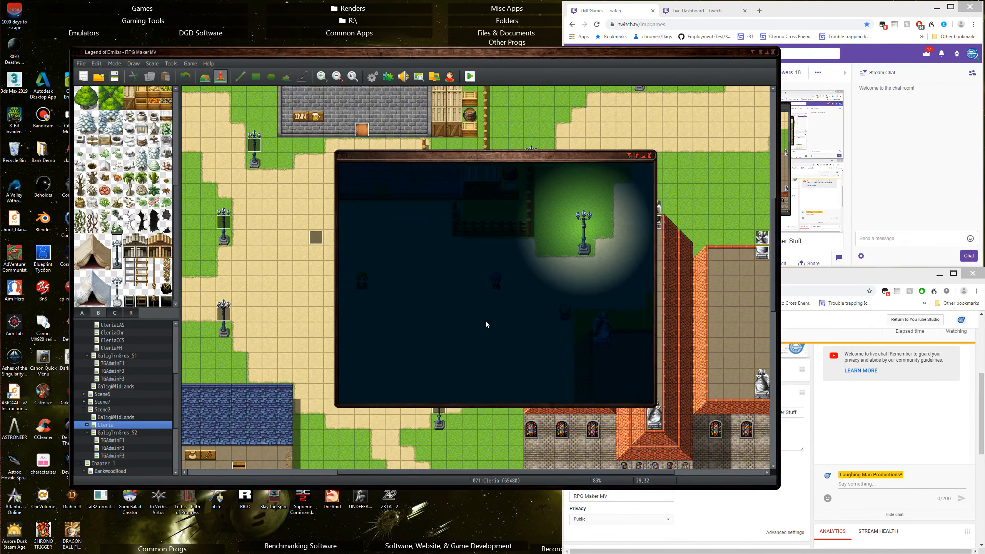
{"action": "key", "text": "Down"}
{"action": "key", "text": "Left"}
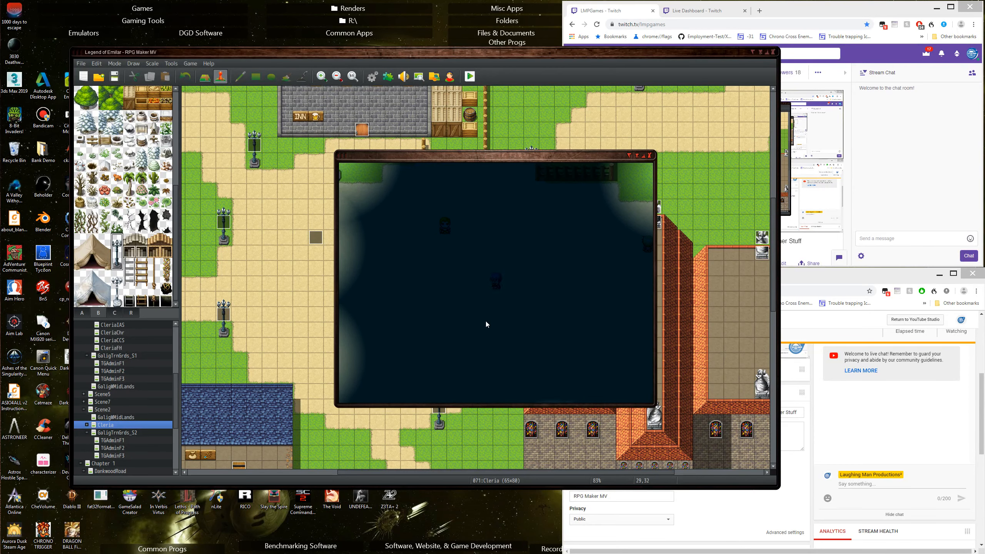
{"action": "key", "text": "Left"}
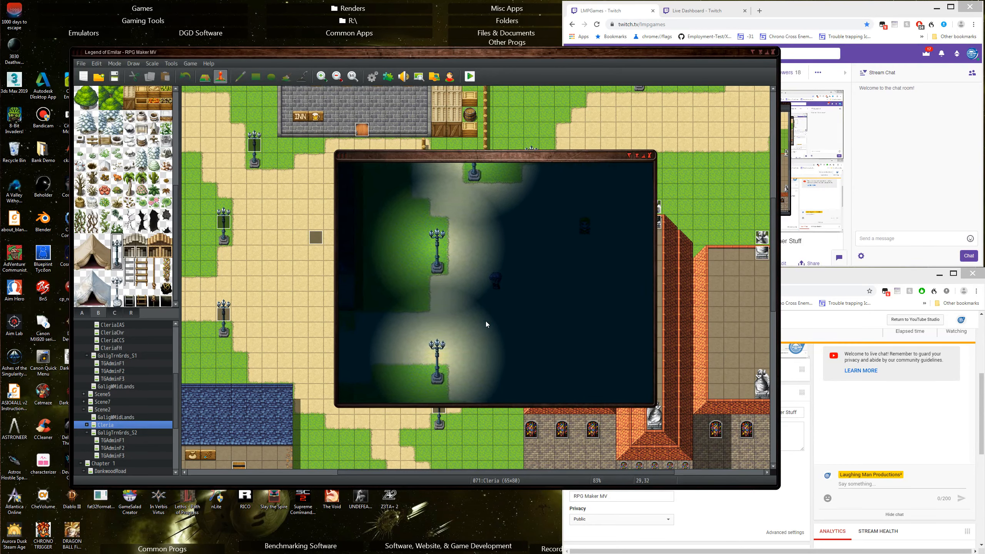
{"action": "key", "text": "Left"}
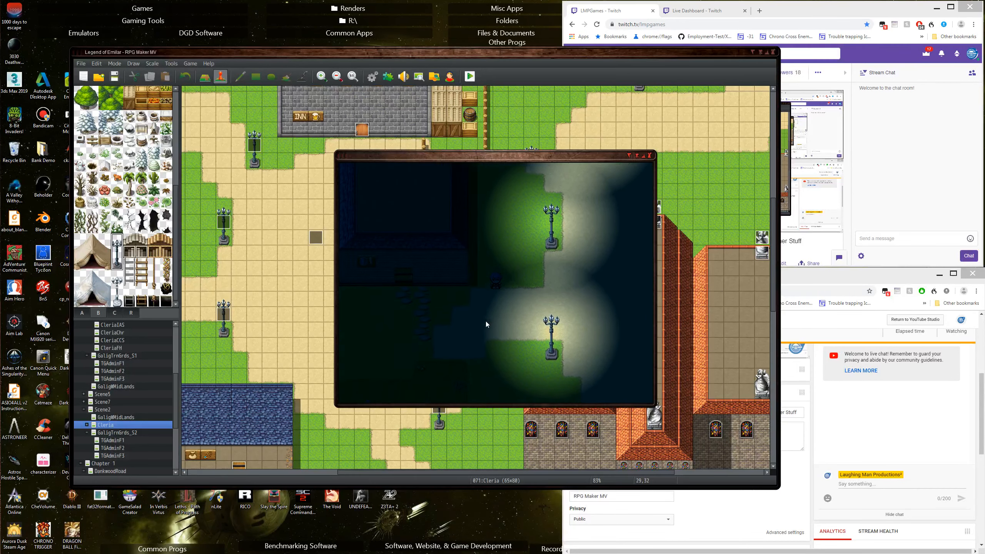
{"action": "key", "text": "Left"}
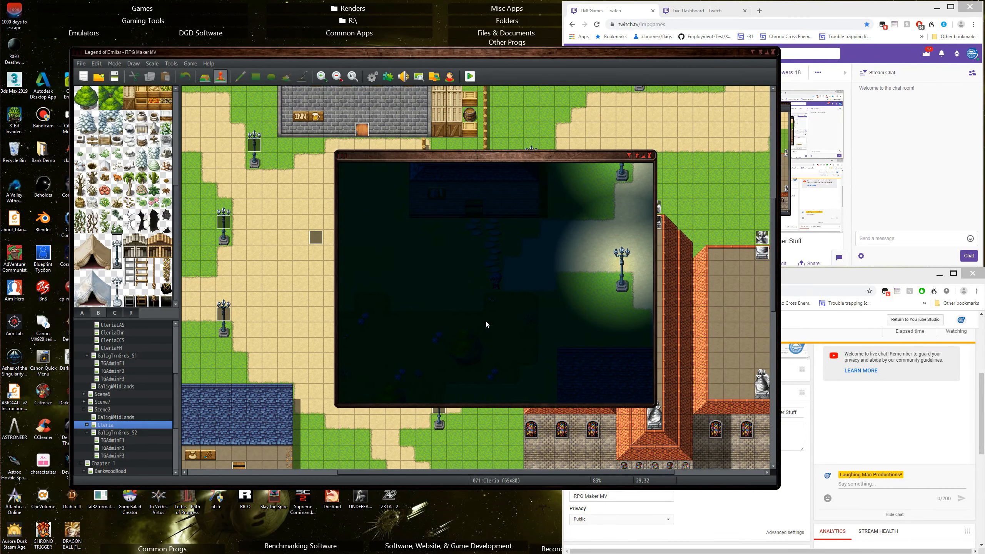
{"action": "key", "text": "Escape"}
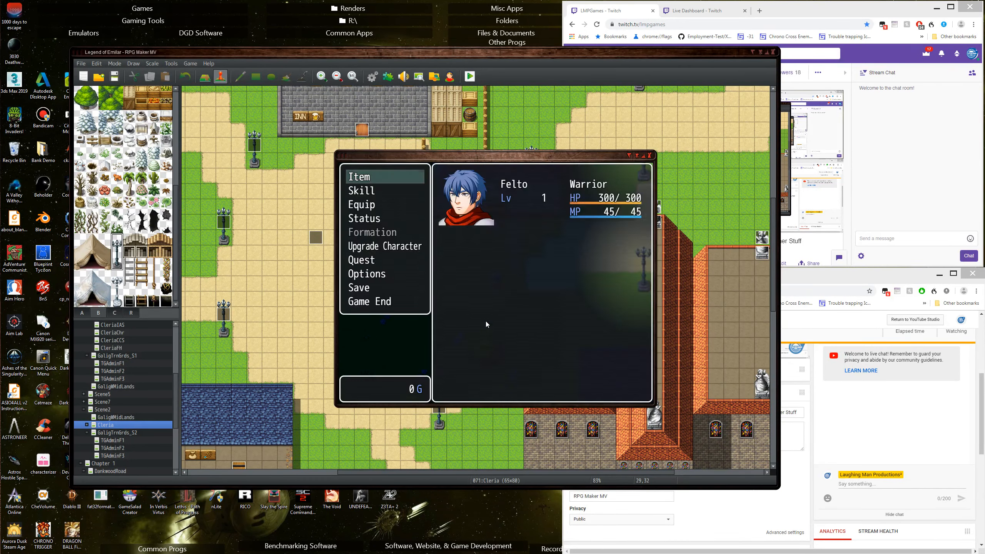
{"action": "left_click", "coordinate": [650, 155]}
Open the GaligTrnGrds_S2 map under Scene2, and then its TGAdminF2 submap
{"action": "left_click", "coordinate": [117, 432]}
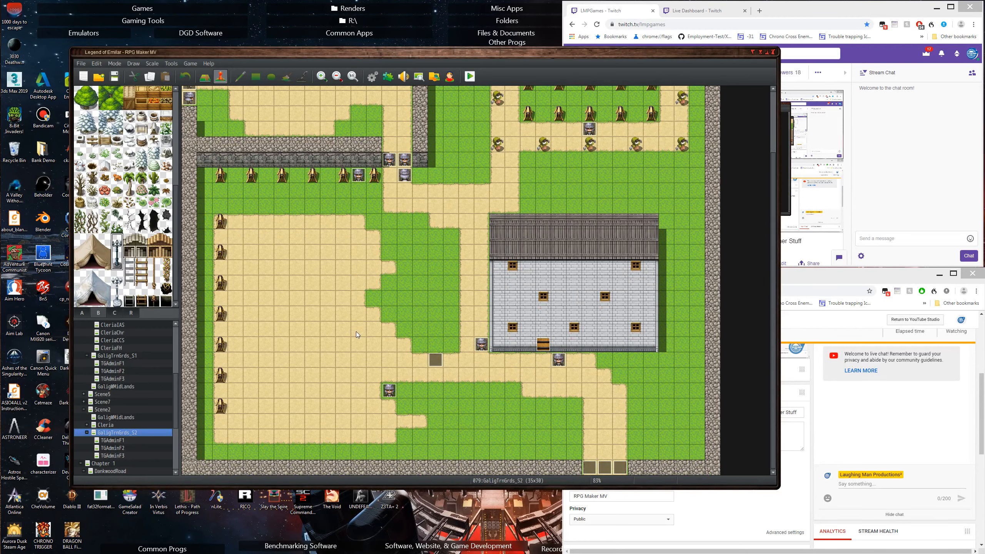
{"action": "scroll", "coordinate": [356, 330], "scroll_direction": "up", "scroll_amount": 1}
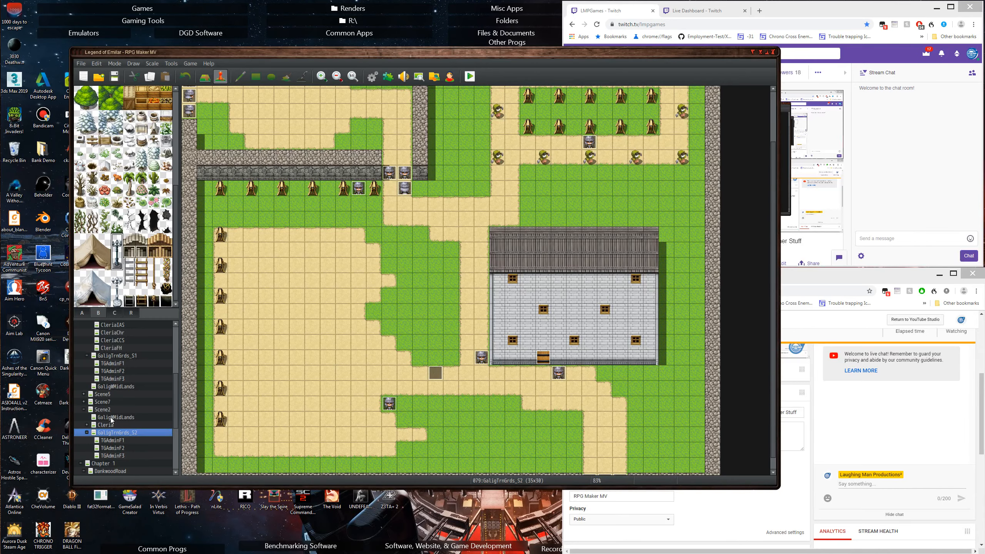
{"action": "left_click", "coordinate": [109, 448]}
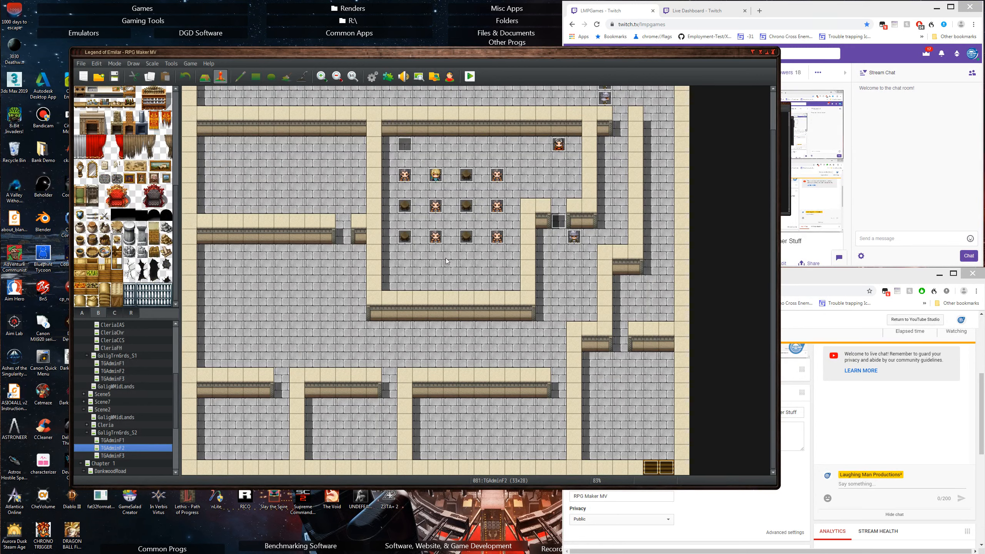
Move three student events and three invisible trigger events off the classroom chairs onto free tiles on the TGAdminF2 map
{"action": "left_click_drag", "start_coordinate": [470, 175], "coordinate": [467, 160]}
{"action": "left_click_drag", "start_coordinate": [435, 205], "coordinate": [463, 272]}
{"action": "left_click_drag", "start_coordinate": [435, 237], "coordinate": [422, 258]}
{"action": "left_click_drag", "start_coordinate": [496, 209], "coordinate": [499, 161]}
{"action": "left_click_drag", "start_coordinate": [464, 233], "coordinate": [480, 260]}
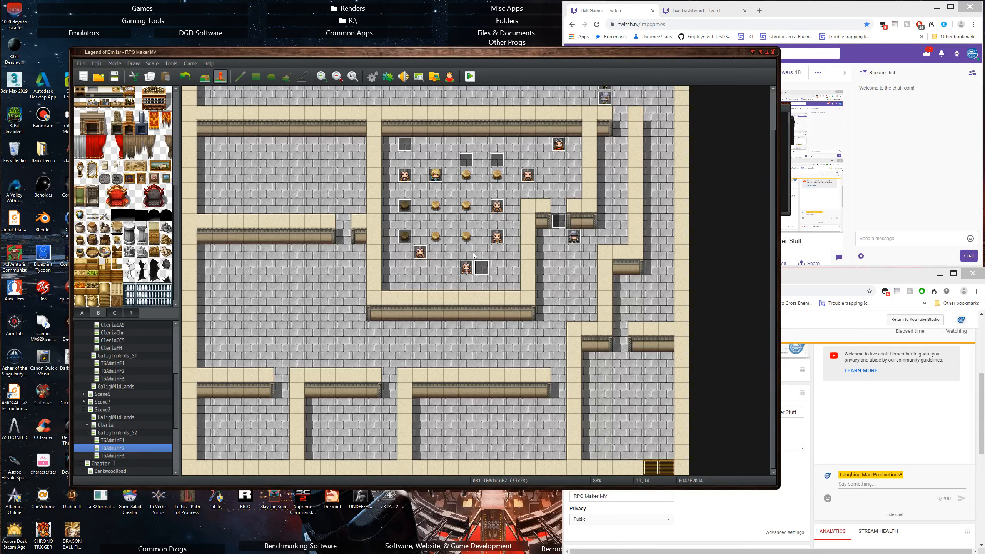
Reseat the students to fill the southern row, with the blond one in its second seat, and the middle row's two eastern seats
{"action": "left_click_drag", "start_coordinate": [405, 238], "coordinate": [389, 267]}
{"action": "left_click_drag", "start_coordinate": [436, 176], "coordinate": [437, 207]}
{"action": "left_click_drag", "start_coordinate": [528, 177], "coordinate": [466, 176]}
{"action": "mouse_move", "coordinate": [496, 240]}
{"action": "left_mouse_down"}
{"action": "mouse_move", "coordinate": [432, 240]}
{"action": "mouse_move", "coordinate": [468, 236]}
{"action": "mouse_move", "coordinate": [480, 255]}
{"action": "mouse_move", "coordinate": [498, 238]}
{"action": "left_mouse_up"}
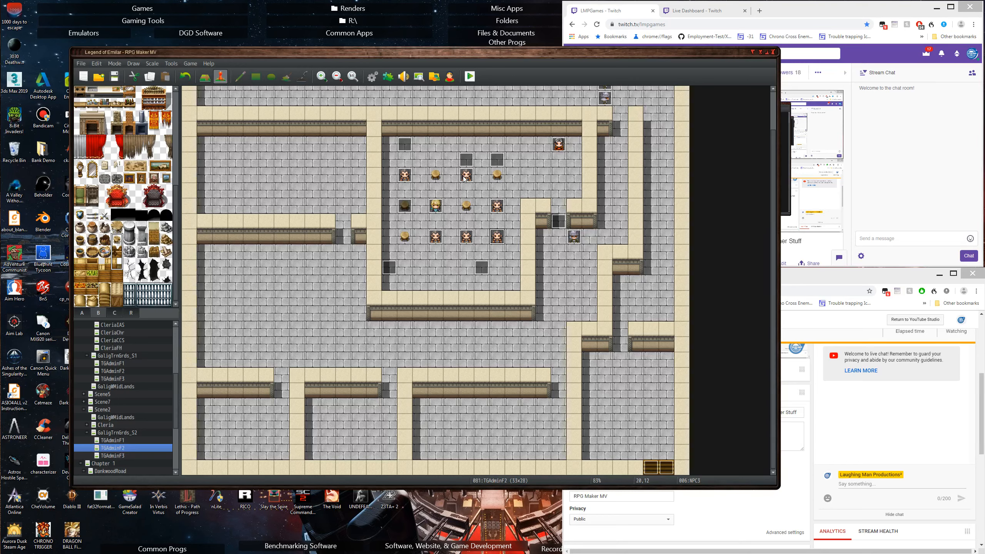
{"action": "left_click_drag", "start_coordinate": [465, 178], "coordinate": [436, 238]}
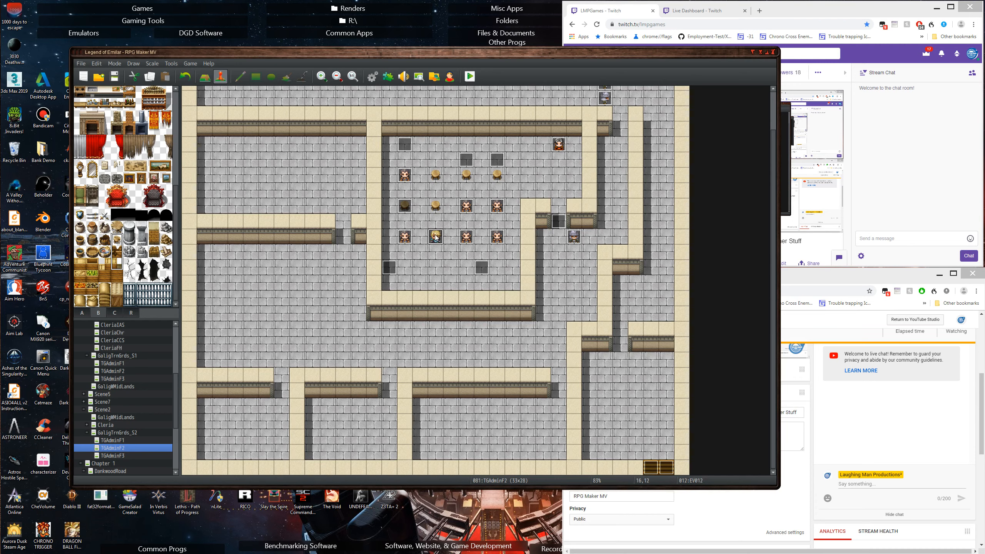
Place the invisible trigger events on the empty chairs of the northern row and on the middle row's second chair
{"action": "left_click", "coordinate": [389, 268]}
{"action": "left_click_drag", "start_coordinate": [435, 210], "coordinate": [435, 206]}
{"action": "left_click_drag", "start_coordinate": [466, 160], "coordinate": [497, 175]}
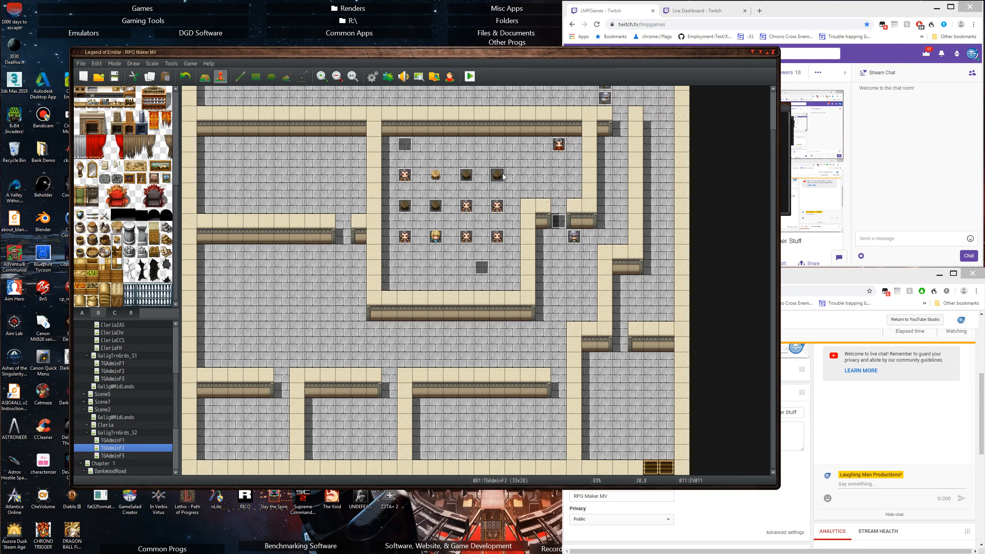
{"action": "left_click_drag", "start_coordinate": [478, 268], "coordinate": [436, 175]}
Swap the blond student with the trigger event in the middle row's second seat, and review event EV013's contents
{"action": "left_click", "coordinate": [435, 235]}
{"action": "mouse_move", "coordinate": [436, 209]}
{"action": "left_mouse_down"}
{"action": "mouse_move", "coordinate": [420, 267]}
{"action": "mouse_move", "coordinate": [436, 192]}
{"action": "mouse_move", "coordinate": [436, 207]}
{"action": "left_mouse_up"}
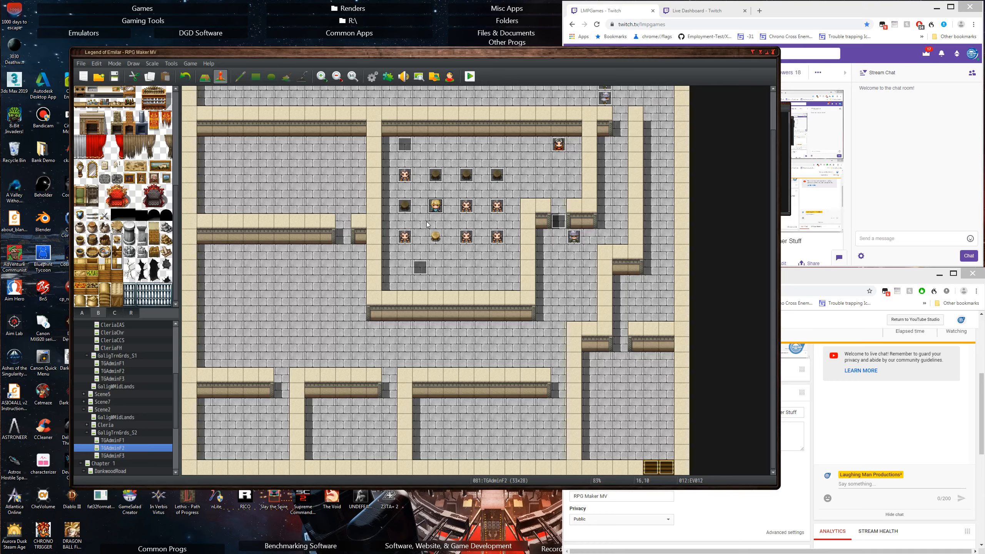
{"action": "left_click_drag", "start_coordinate": [420, 268], "coordinate": [435, 237]}
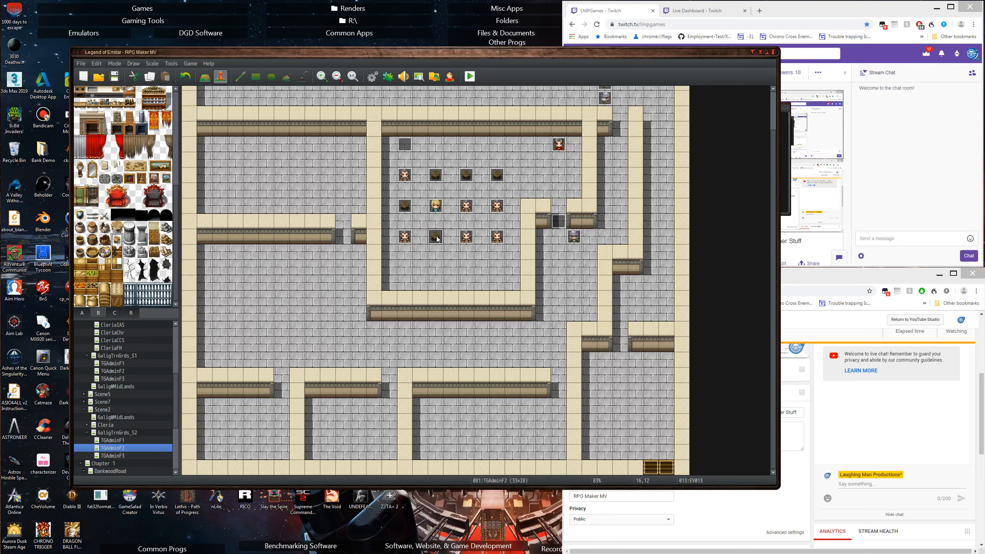
{"action": "double_click", "coordinate": [435, 237]}
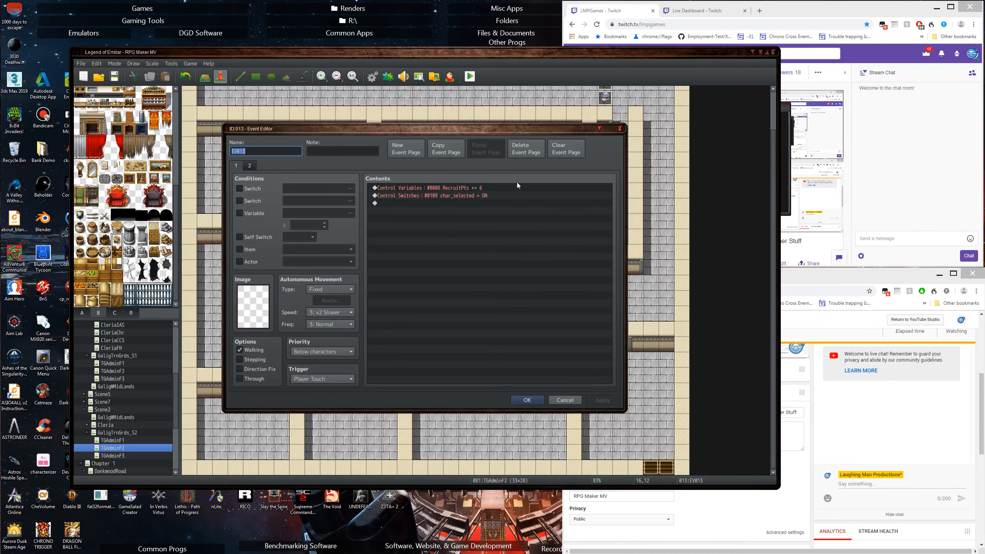
{"action": "left_click", "coordinate": [619, 130]}
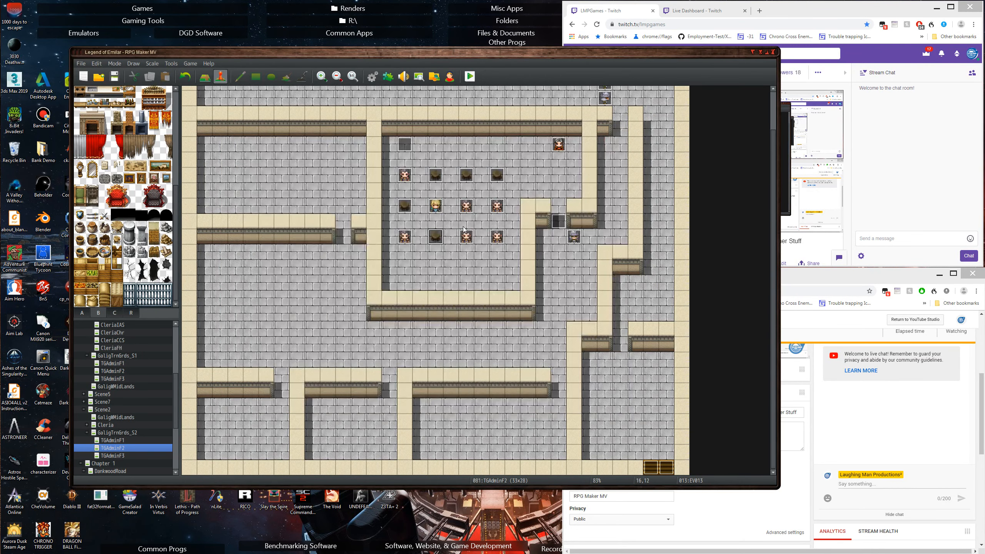
Review the contents of trigger events EV003, EV009 and EV011, including EV011's RecruitPts command
{"action": "double_click", "coordinate": [435, 206]}
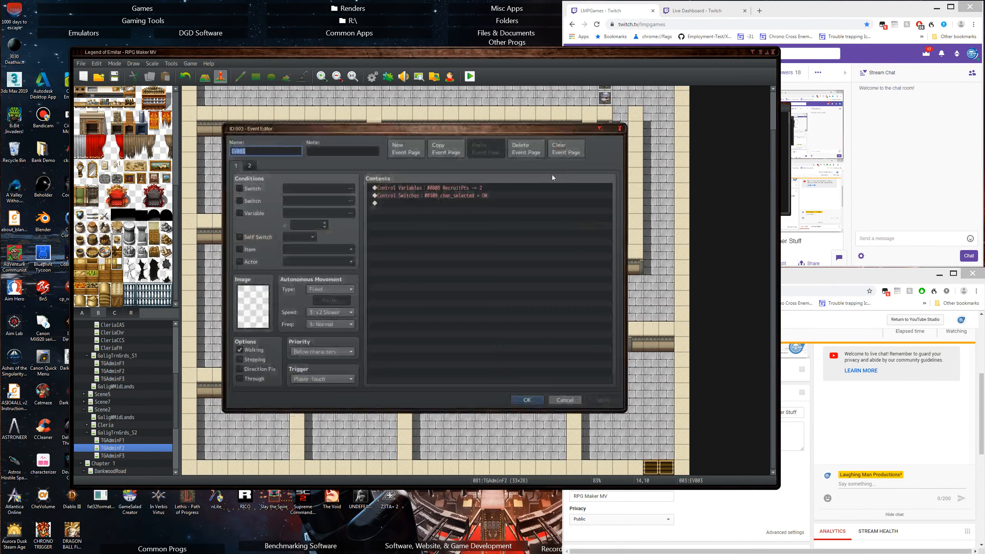
{"action": "left_click", "coordinate": [619, 128]}
{"action": "left_click", "coordinate": [467, 175]}
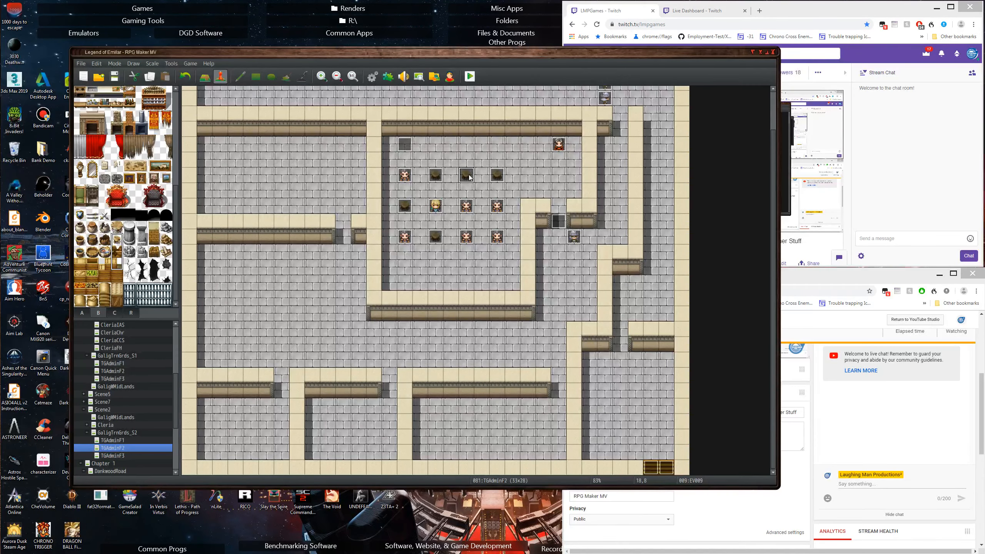
{"action": "double_click", "coordinate": [468, 176]}
{"action": "left_click", "coordinate": [619, 128]}
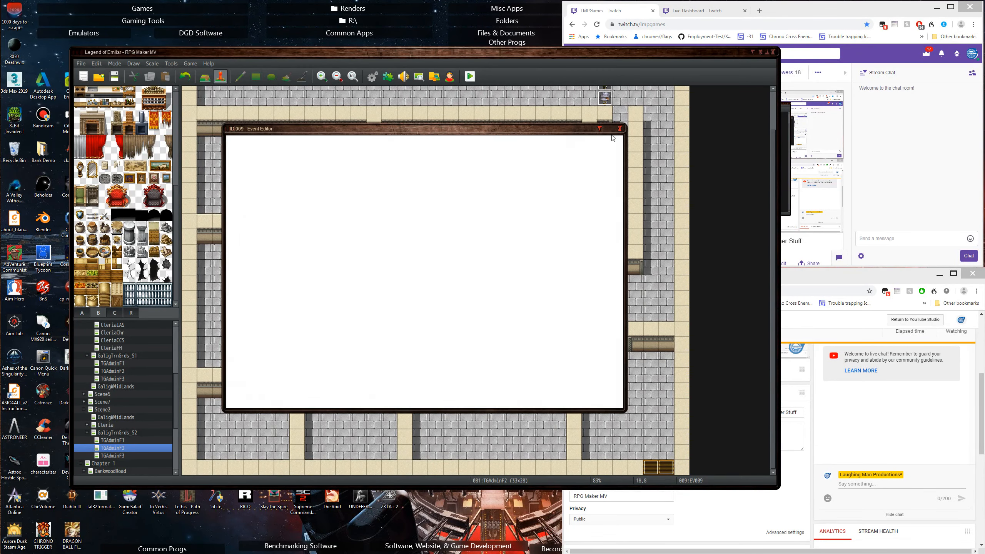
{"action": "left_click", "coordinate": [498, 175]}
{"action": "double_click", "coordinate": [498, 175]}
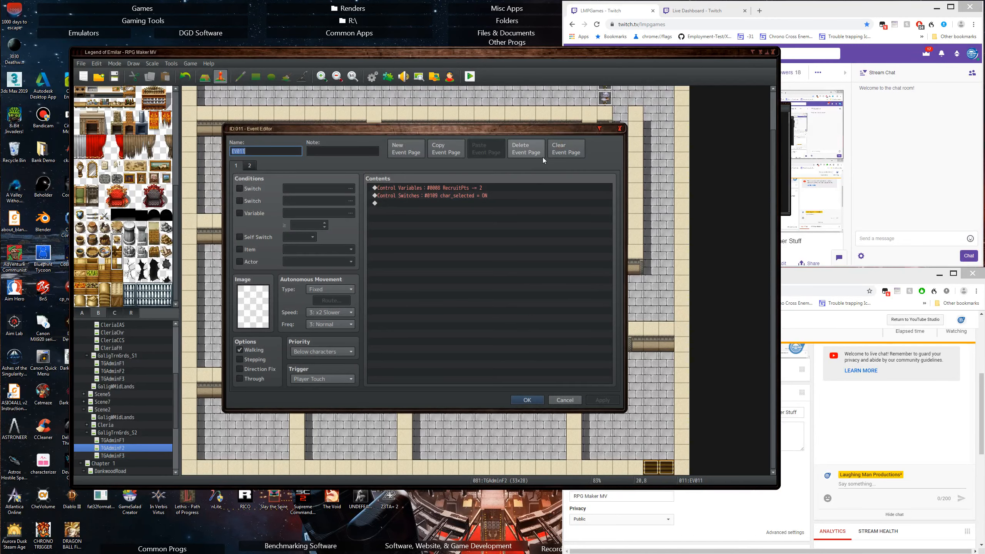
{"action": "double_click", "coordinate": [465, 189]}
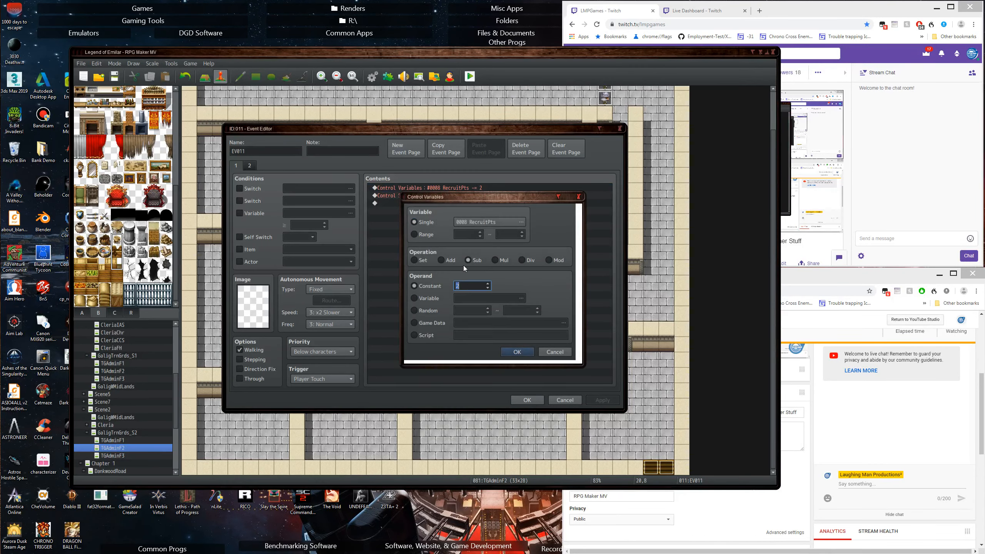
{"action": "left_click", "coordinate": [578, 197]}
{"action": "left_click", "coordinate": [619, 129]}
Set the RecruitPts command in event EV014, on the northern row's second chair, to subtract a constant of 4
{"action": "double_click", "coordinate": [436, 176]}
{"action": "double_click", "coordinate": [466, 187]}
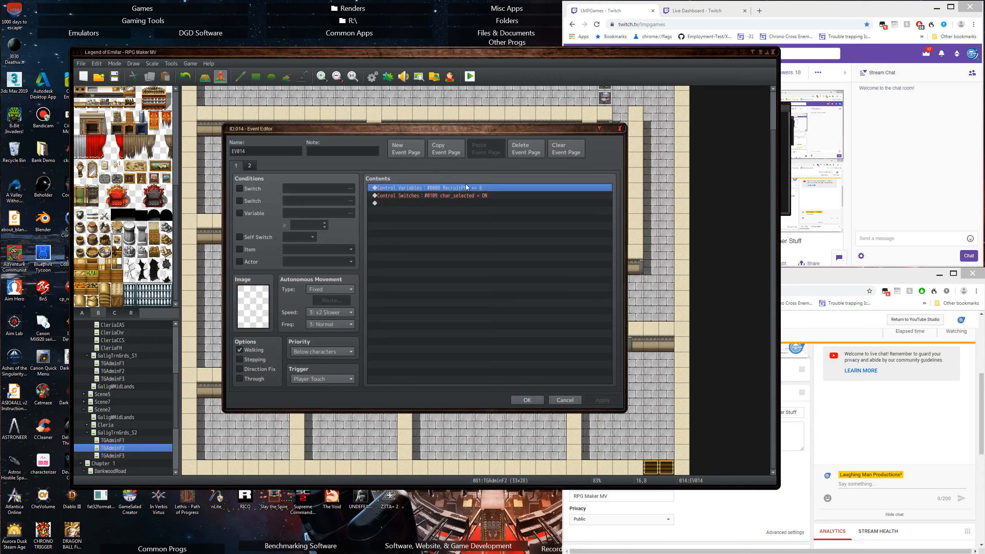
{"action": "left_click", "coordinate": [474, 260]}
{"action": "left_click_drag", "start_coordinate": [472, 286], "coordinate": [444, 289]}
{"action": "type", "text": "4"}
{"action": "left_click", "coordinate": [517, 352]}
{"action": "left_click", "coordinate": [527, 400]}
Check the RecruitPts command in event EV009 on the northern row's third chair and accept its settings
{"action": "left_click", "coordinate": [466, 177]}
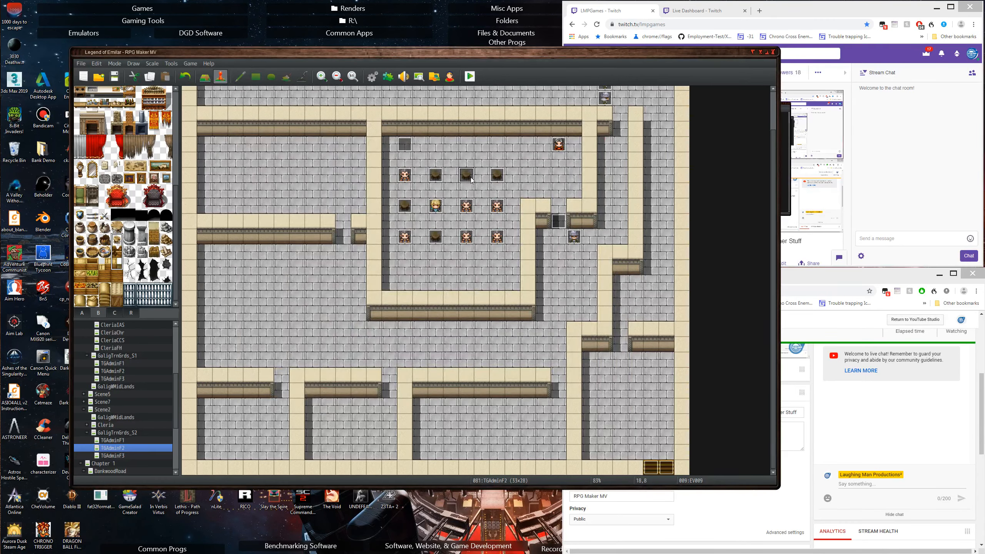
{"action": "double_click", "coordinate": [466, 175]}
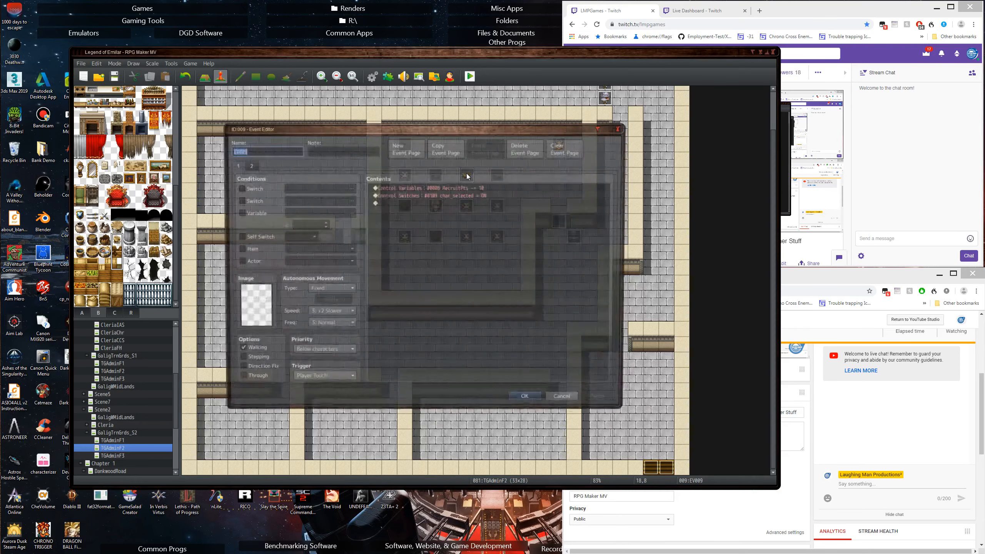
{"action": "double_click", "coordinate": [453, 187]}
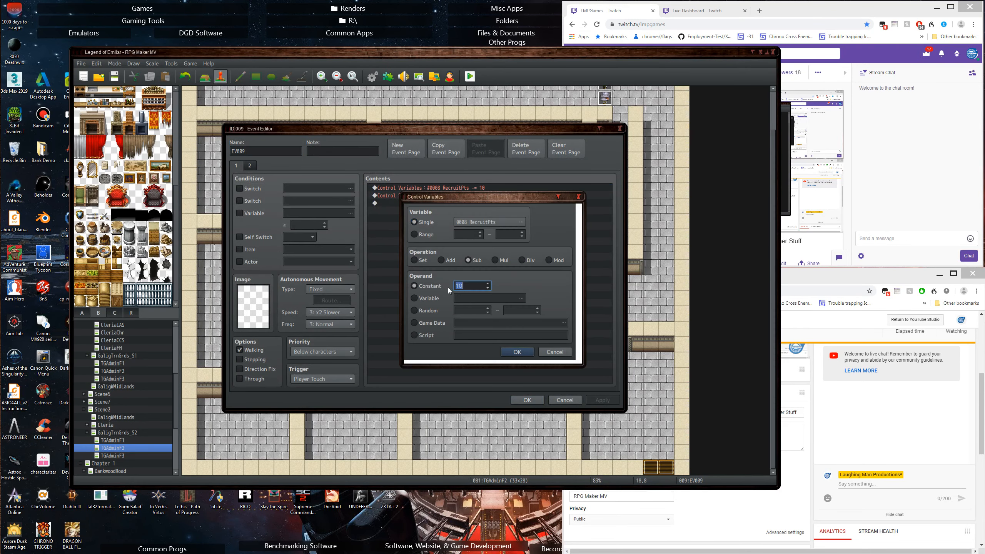
{"action": "left_click", "coordinate": [517, 352]}
{"action": "left_click", "coordinate": [524, 400]}
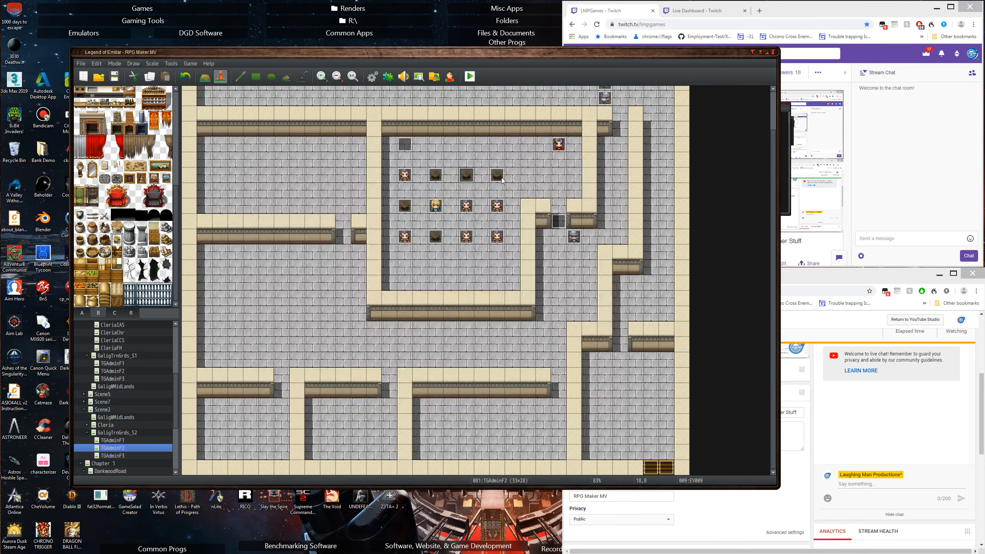
Set the constant subtracted from RecruitPts in event EV011, on the northern row's fourth chair, to 4
{"action": "double_click", "coordinate": [497, 177]}
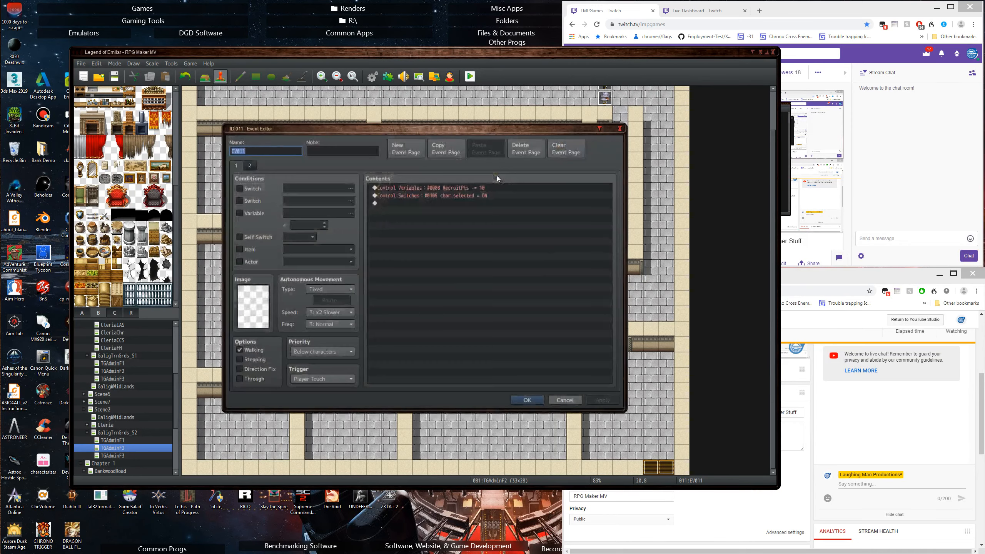
{"action": "left_click", "coordinate": [460, 188]}
{"action": "double_click", "coordinate": [460, 188]}
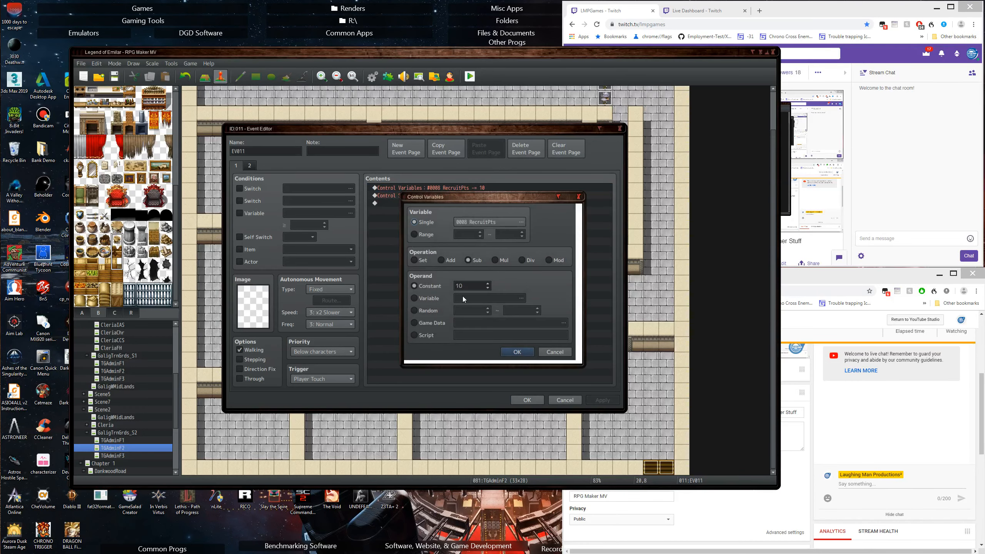
{"action": "left_click_drag", "start_coordinate": [471, 286], "coordinate": [451, 290]}
{"action": "type", "text": "4"}
{"action": "left_click", "coordinate": [509, 352]}
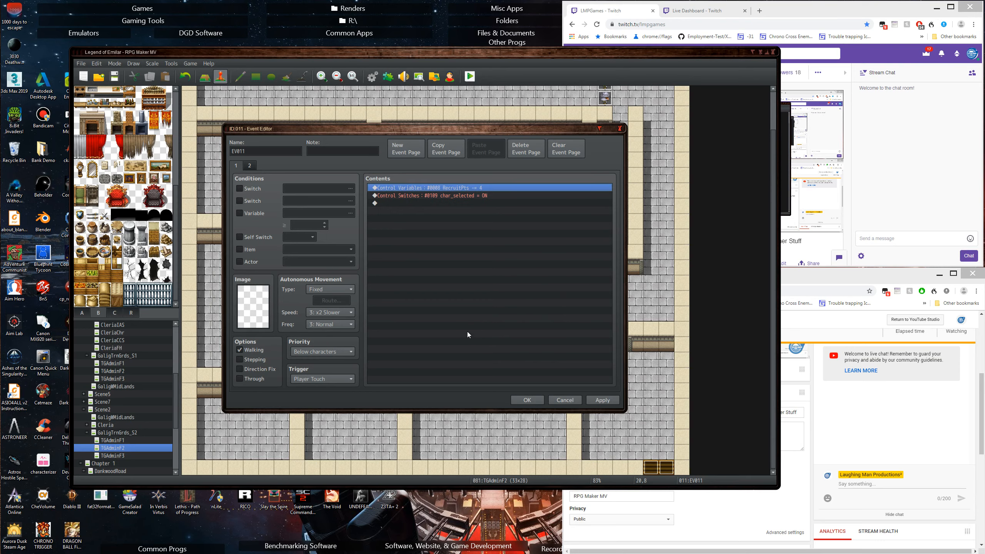
{"action": "left_click", "coordinate": [528, 400]}
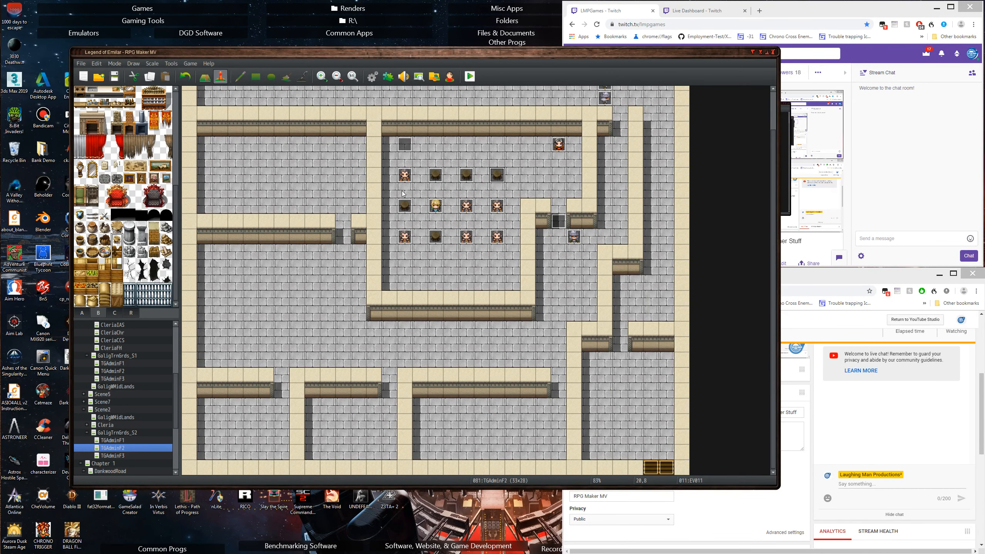
Review the contents of trigger events EV003 in the middle row and EV013 in the southern row
{"action": "double_click", "coordinate": [404, 202]}
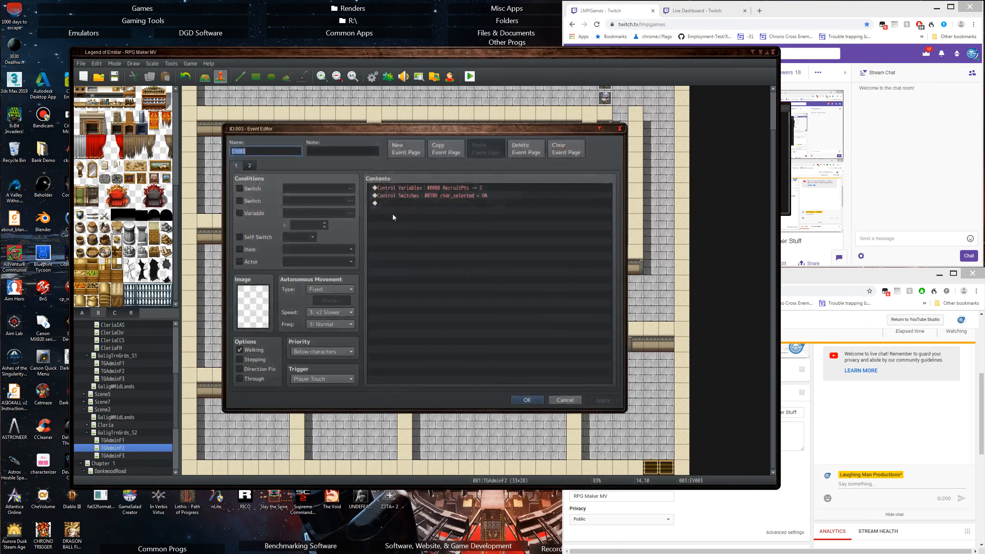
{"action": "left_click", "coordinate": [528, 400]}
{"action": "double_click", "coordinate": [436, 236]}
{"action": "left_click", "coordinate": [526, 401]}
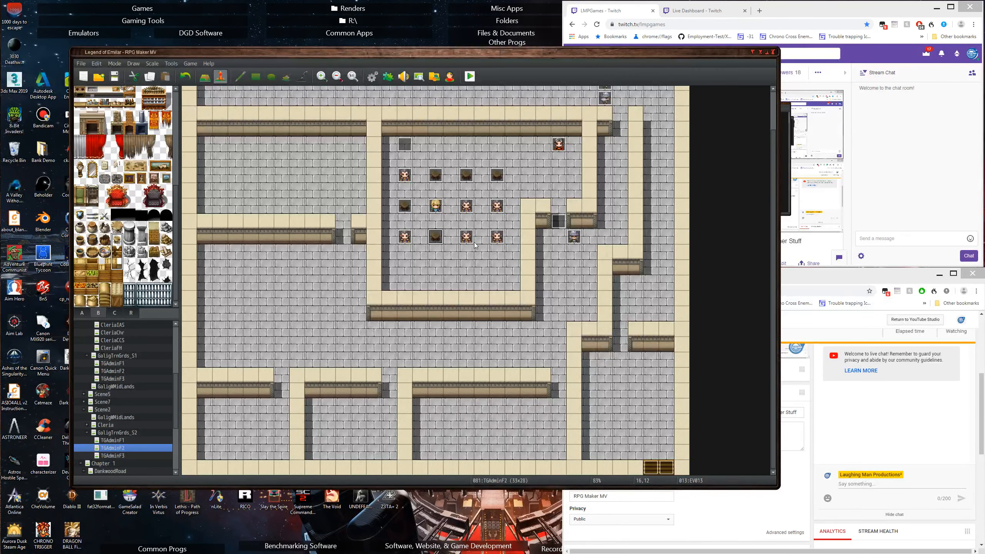
Delete the invisible event in the doorway beside the guard southeast of the classroom
{"action": "left_click", "coordinate": [574, 239]}
{"action": "left_click", "coordinate": [559, 221]}
{"action": "key", "text": "Delete"}
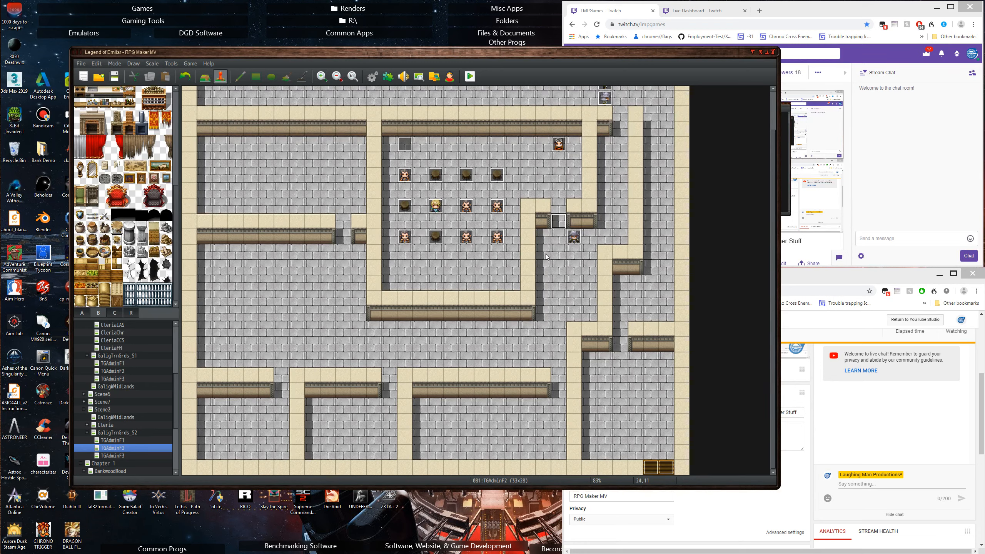
{"action": "left_click", "coordinate": [571, 239]}
Open the F1Receptionist event on the Scene2 TGAdminF1 map and look through its first page's dialogue
{"action": "left_click", "coordinate": [112, 440]}
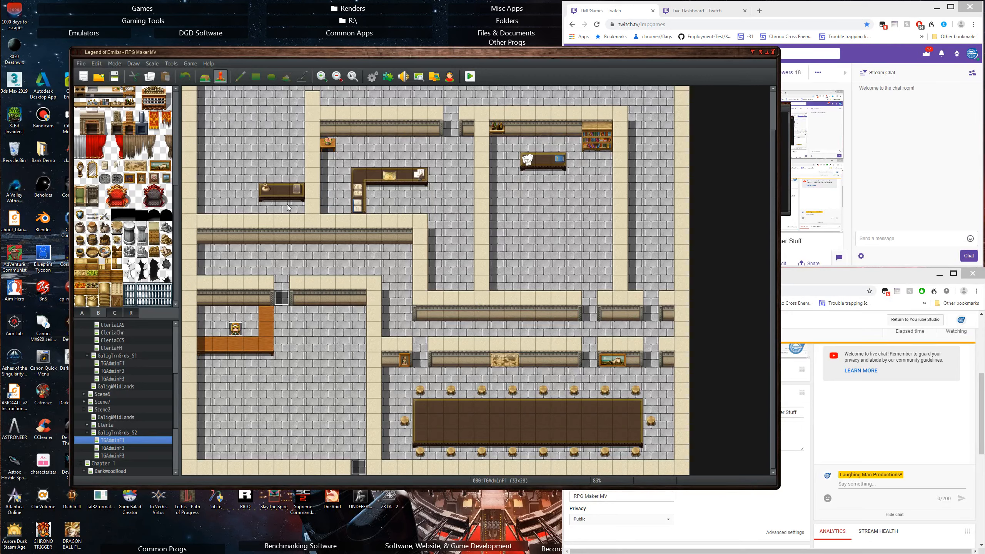
{"action": "key", "text": "ctrl+v"}
{"action": "scroll", "coordinate": [280, 207], "scroll_direction": "up", "scroll_amount": 2}
{"action": "double_click", "coordinate": [235, 364]}
{"action": "left_click", "coordinate": [412, 228]}
{"action": "left_click", "coordinate": [412, 240]}
{"action": "left_click", "coordinate": [414, 225]}
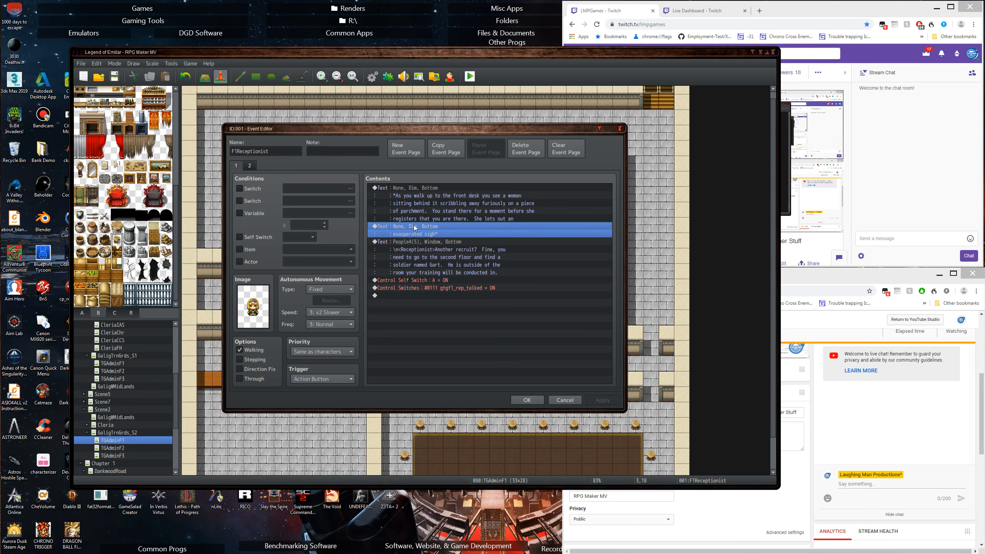
{"action": "left_click", "coordinate": [429, 192]}
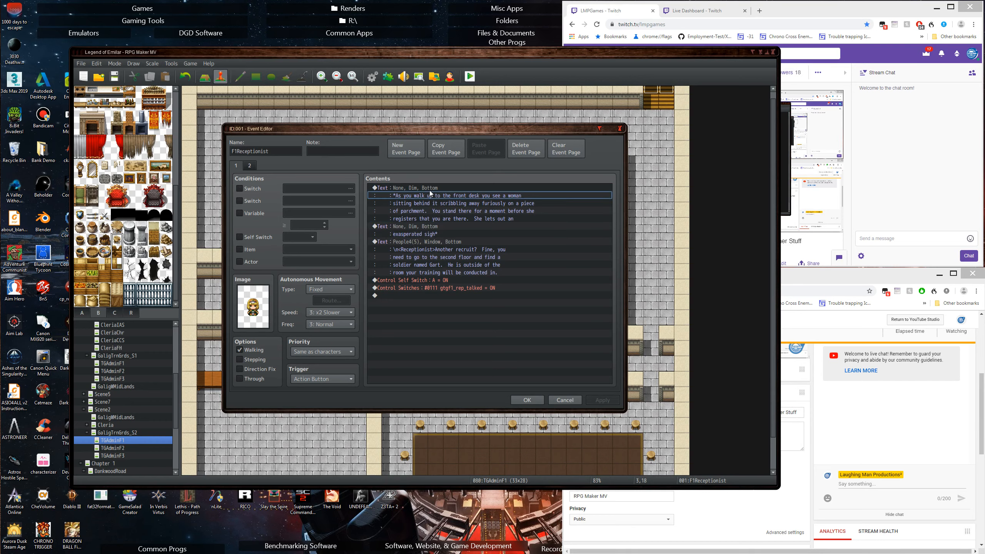
{"action": "key", "text": "Insert"}
{"action": "left_click", "coordinate": [561, 400]}
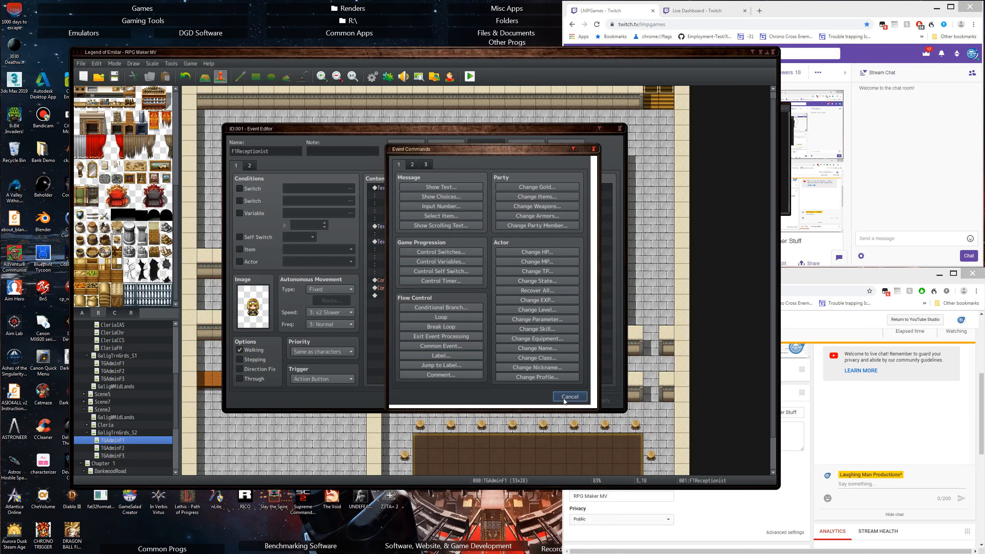
Rewrite the first message's ending as "you see the receptionist waving you off*" and delete the exasperated sigh message that follows
{"action": "double_click", "coordinate": [408, 190]}
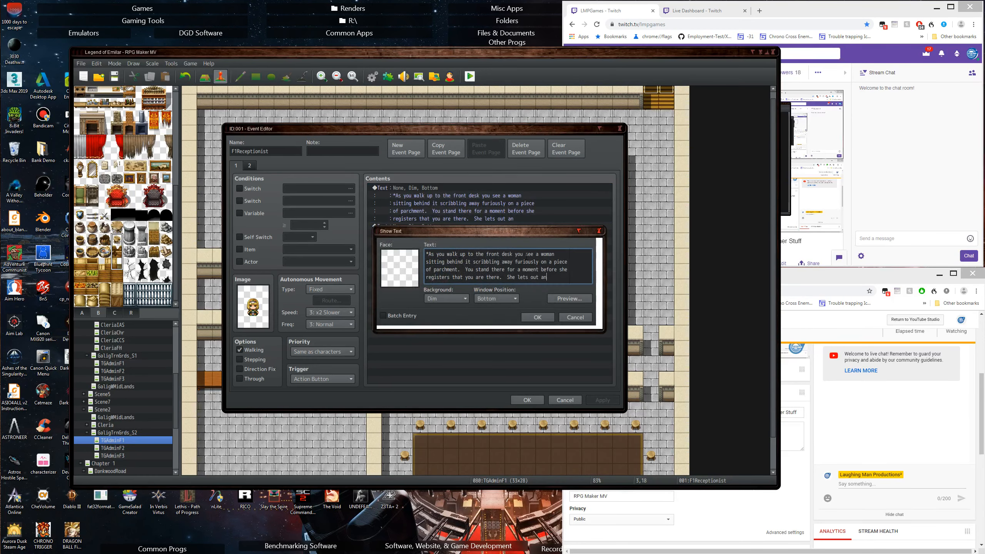
{"action": "left_click_drag", "start_coordinate": [515, 254], "coordinate": [549, 277]}
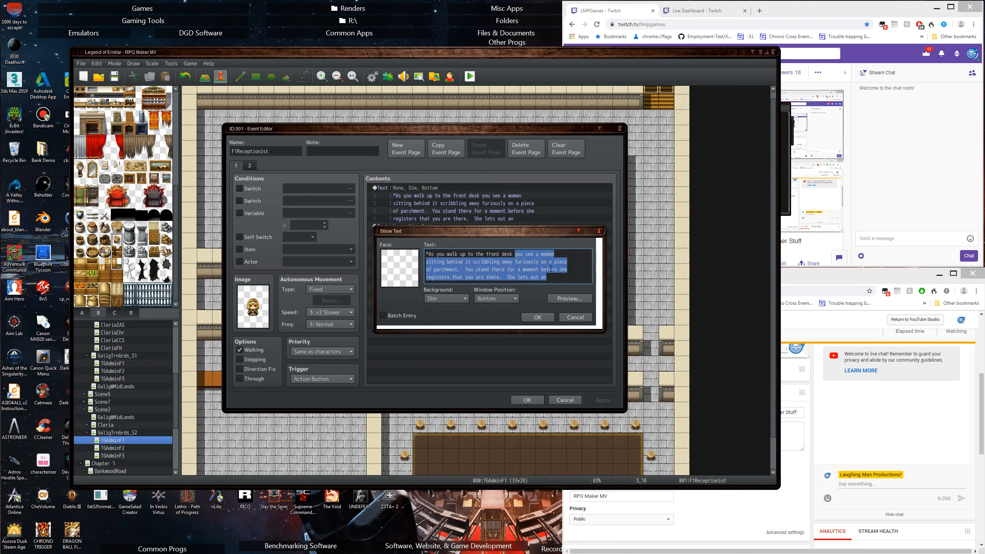
{"action": "key", "text": "BackSpace"}
{"action": "type", "text": "you see the"}
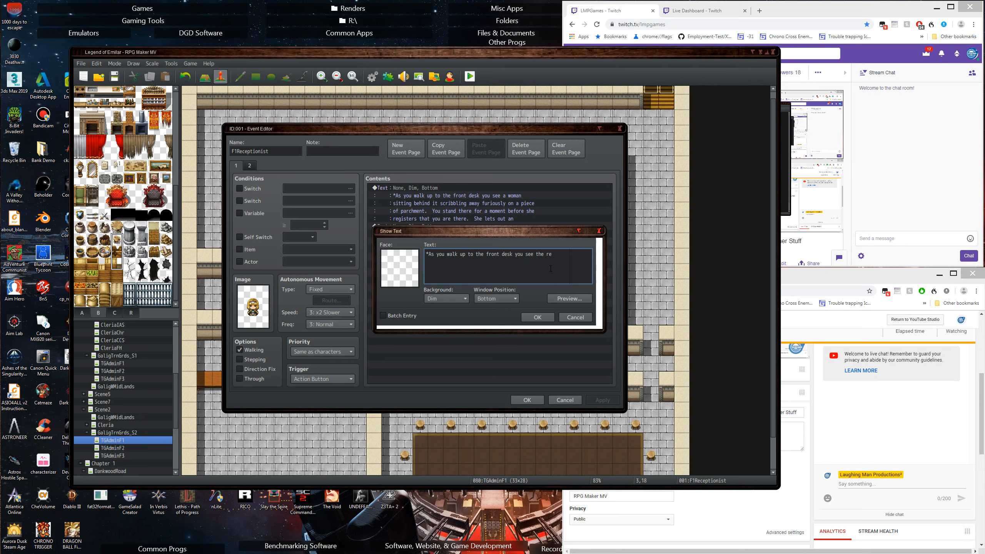
{"action": "key", "text": "BackSpace"}
{"action": "type", "text": "receptionist waviong"}
{"action": "key", "text": "BackSpace"}
{"action": "key", "text": "BackSpace"}
{"action": "key", "text": "BackSpace"}
{"action": "type", "text": "g you off*"}
{"action": "left_click", "coordinate": [529, 317]}
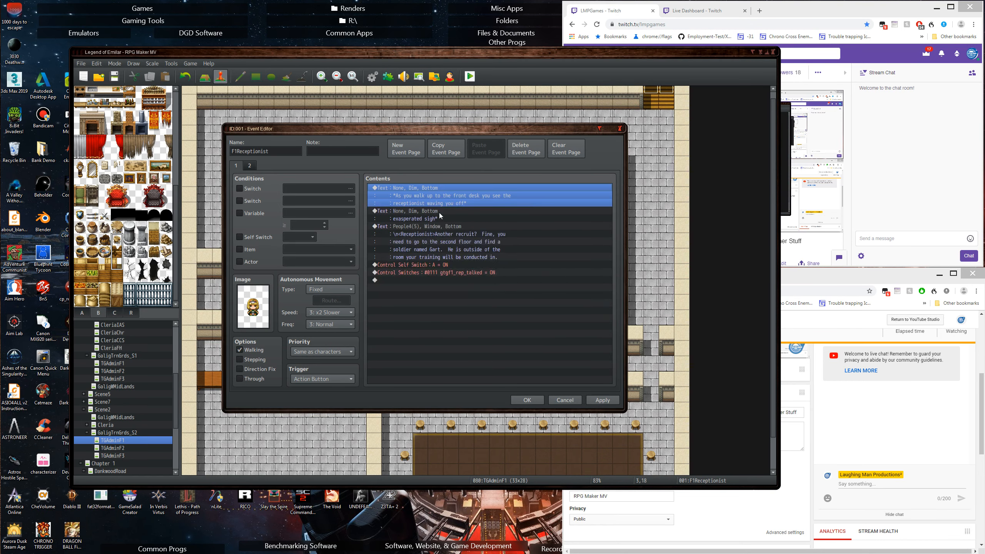
{"action": "left_click", "coordinate": [427, 214]}
{"action": "key", "text": "Delete"}
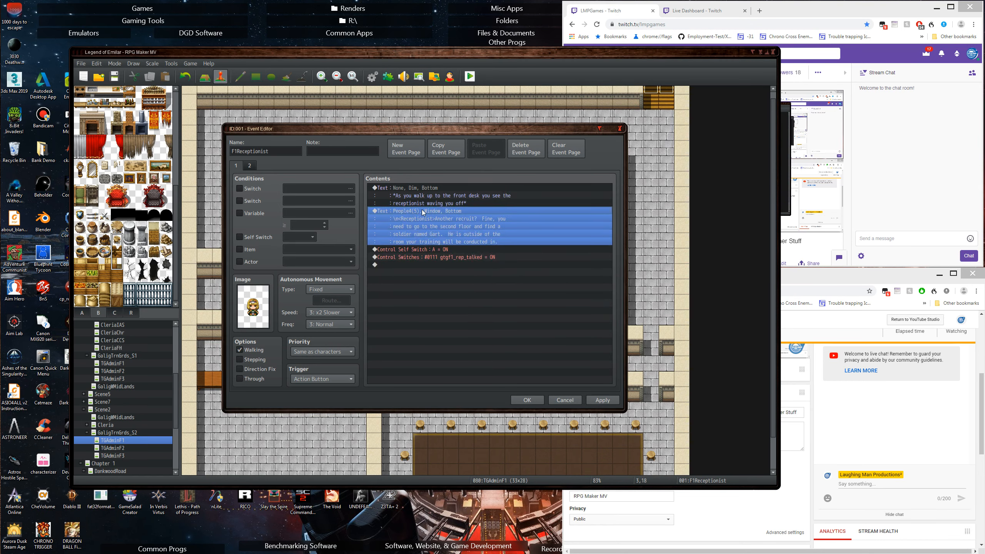
Replace the receptionist's spoken line with "No need to check in with me; head up to the second floor.", keeping the name tag
{"action": "double_click", "coordinate": [421, 214]}
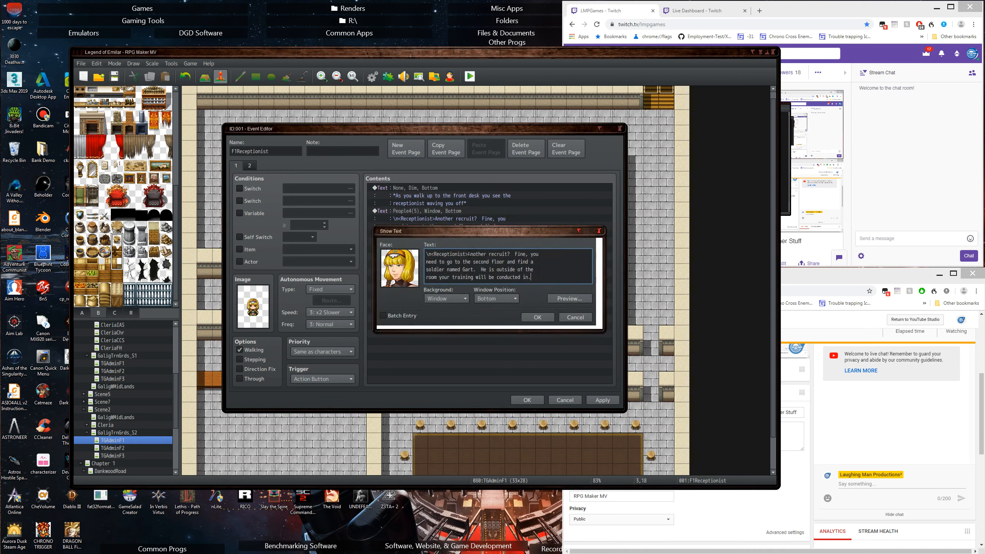
{"action": "left_click_drag", "start_coordinate": [469, 254], "coordinate": [553, 297]}
{"action": "key", "text": "Delete"}
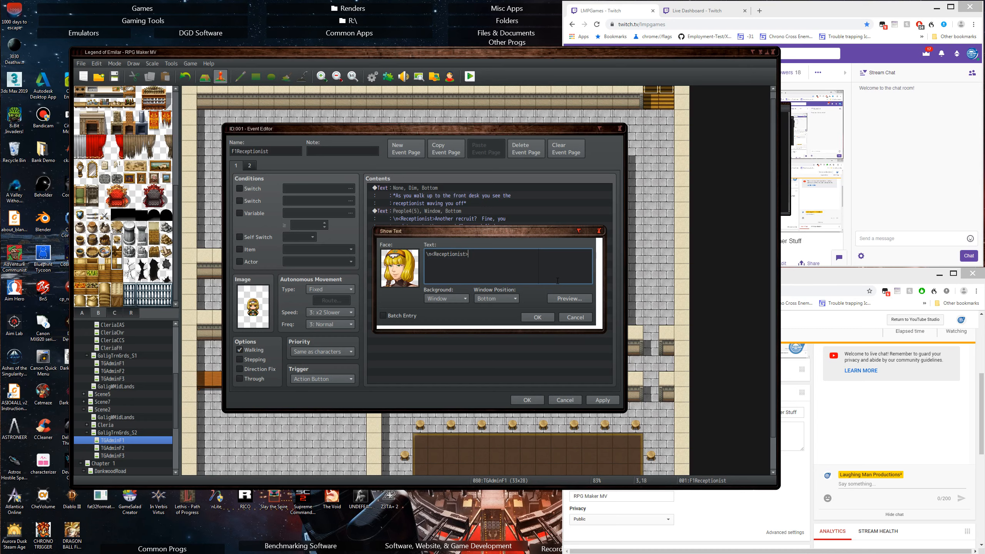
{"action": "type", "text": "No need to check in with me"}
{"action": "key", "text": "BackSpace"}
{"action": "key", "text": "BackSpace"}
{"action": "key", "text": "BackSpace"}
{"action": "key", "text": "Return"}
{"action": "type", "text": "me; head up to the second floor."}
{"action": "left_click", "coordinate": [551, 317]}
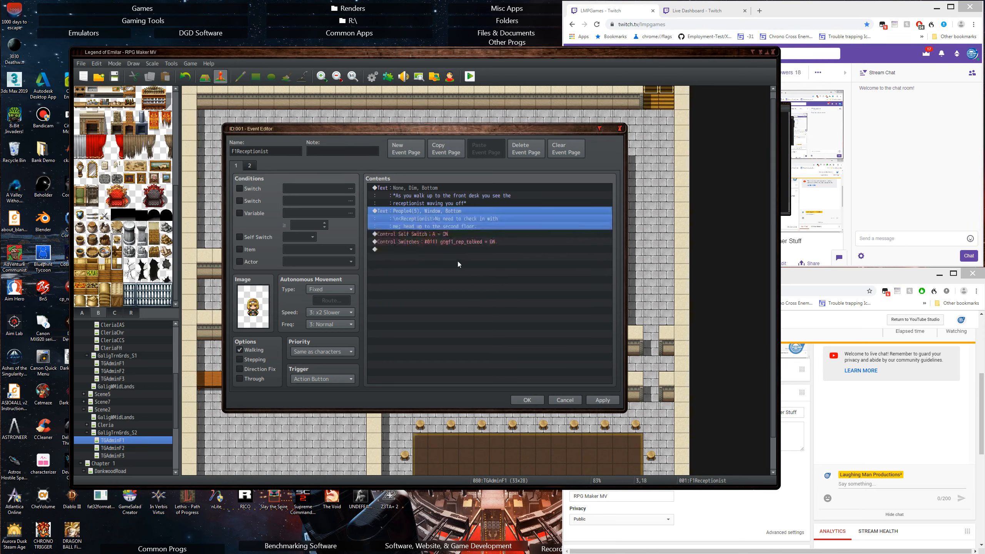
Delete the Control Switches command that turns on gtgf1_rep_talked from the receptionist's first page
{"action": "double_click", "coordinate": [425, 235]}
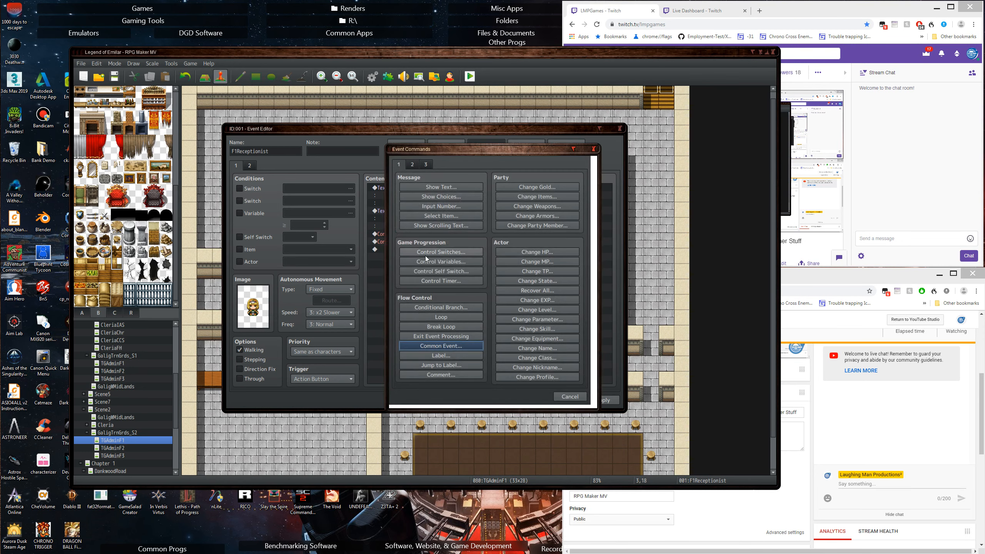
{"action": "left_click", "coordinate": [570, 396]}
{"action": "left_click", "coordinate": [431, 241]}
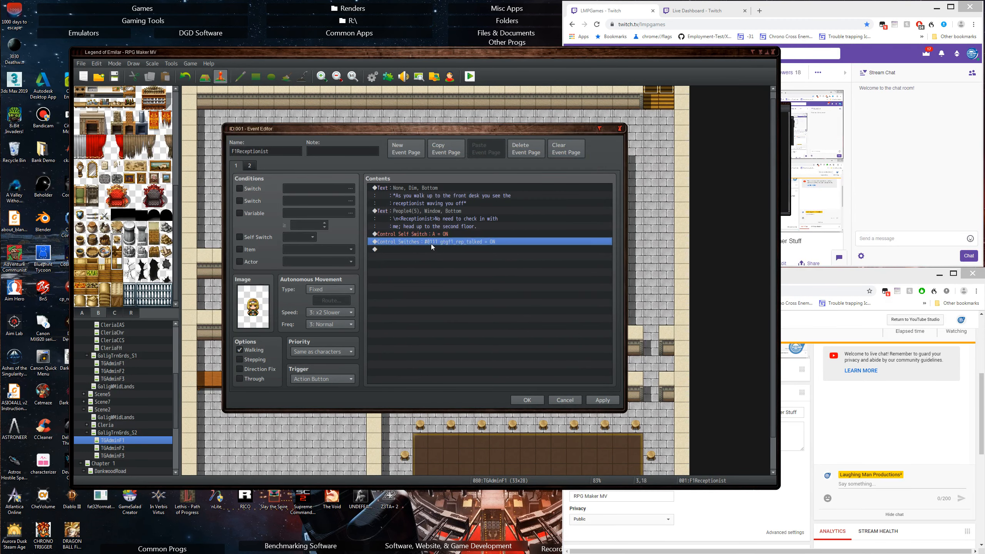
{"action": "key", "text": "Delete"}
Delete the receptionist event's second page and the Control Self Switch command on its first page
{"action": "left_click", "coordinate": [249, 166]}
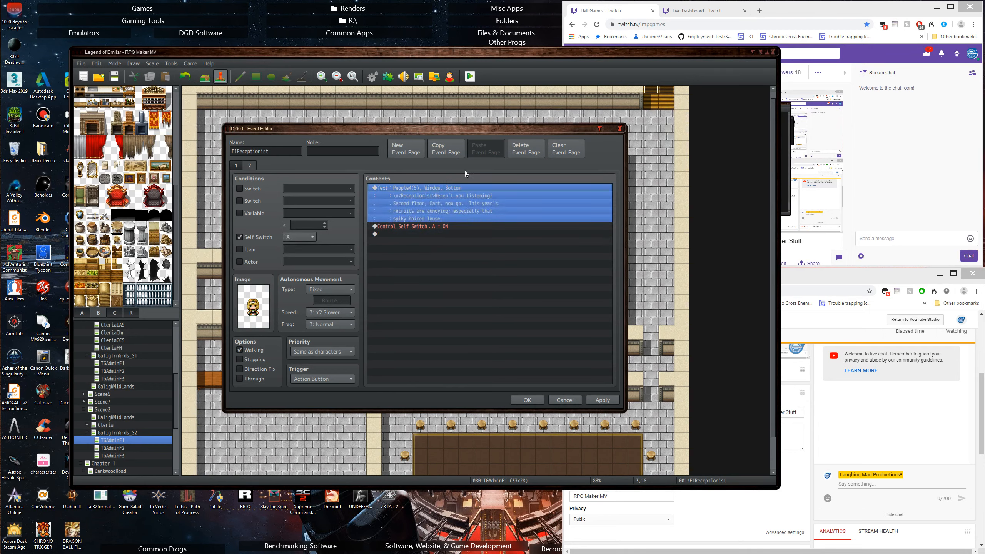
{"action": "left_click", "coordinate": [436, 226]}
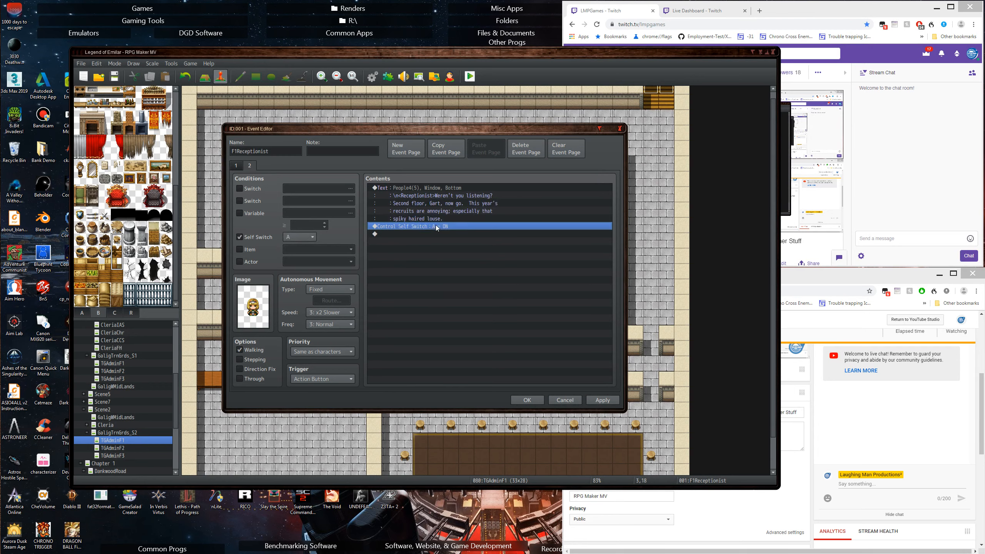
{"action": "left_click", "coordinate": [533, 153]}
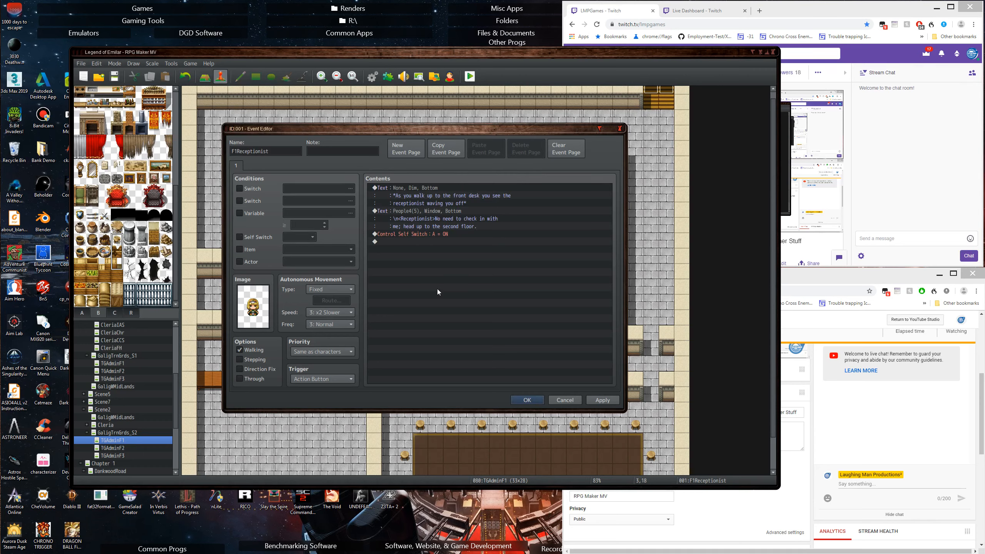
{"action": "left_click", "coordinate": [442, 234]}
{"action": "key", "text": "Delete"}
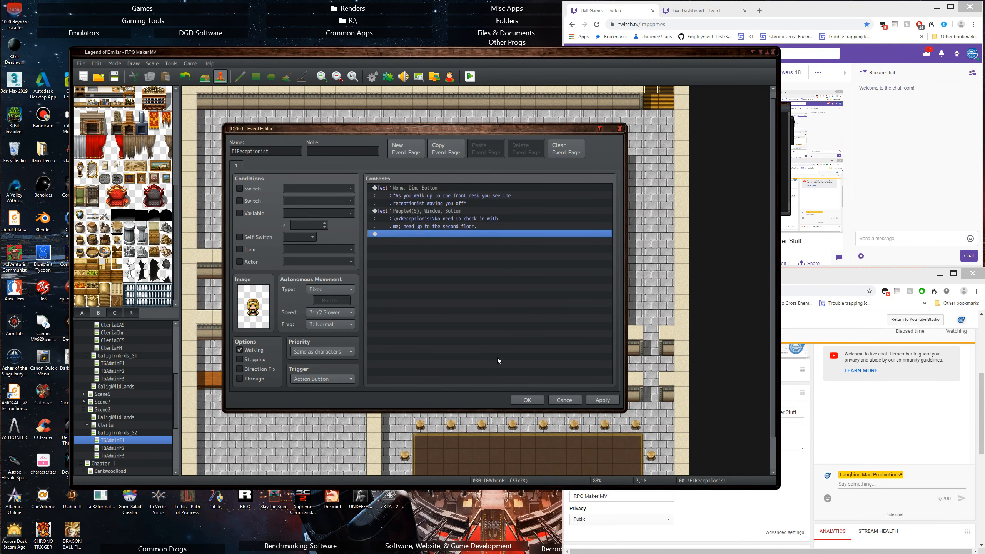
Save the receptionist event and open the seat event EV015 in the TGAdminF2 classroom
{"action": "left_click", "coordinate": [526, 399]}
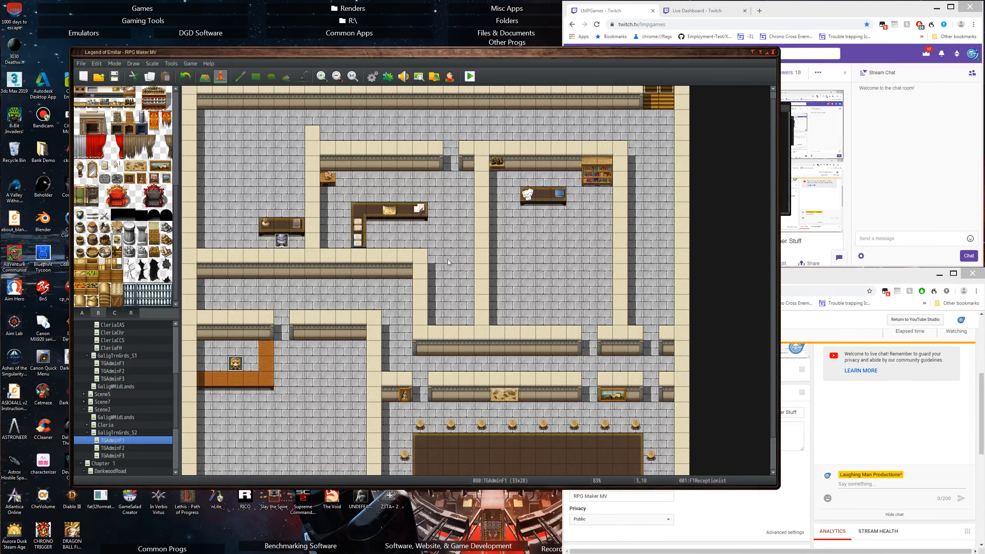
{"action": "left_click", "coordinate": [113, 449]}
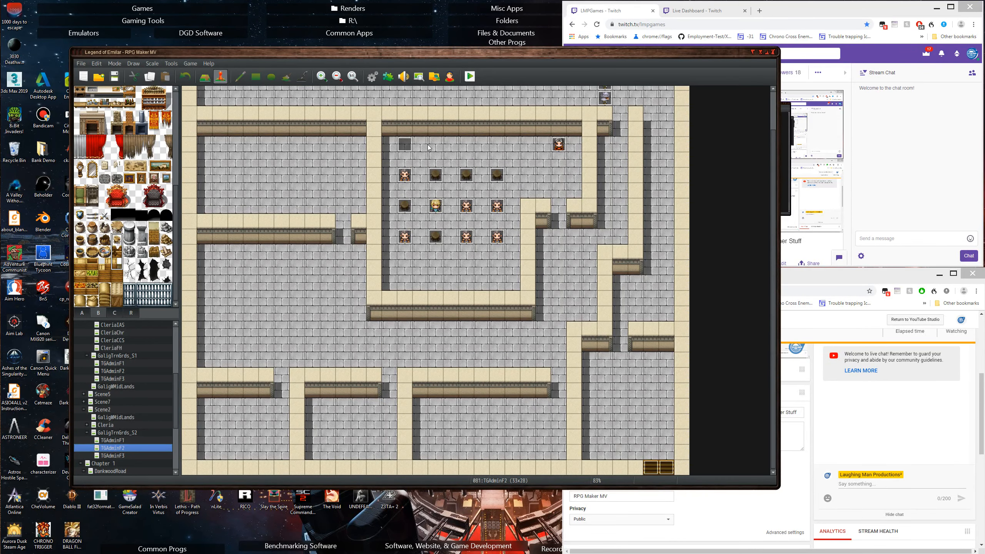
{"action": "double_click", "coordinate": [398, 171]}
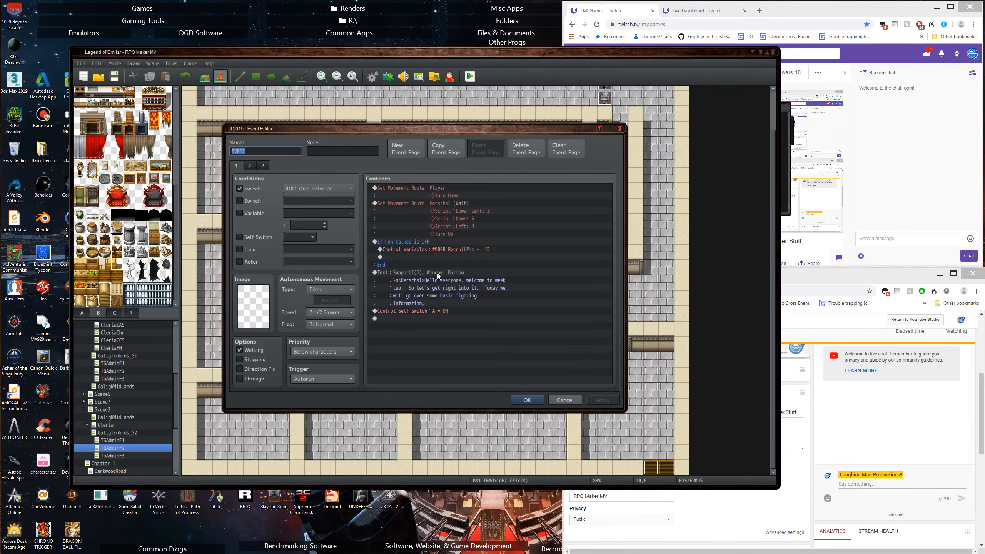
Rewrite the ending of Herschal's welcome message as "will go over some basic fighting, weapon, and encirclement tactics."
{"action": "left_click", "coordinate": [434, 270]}
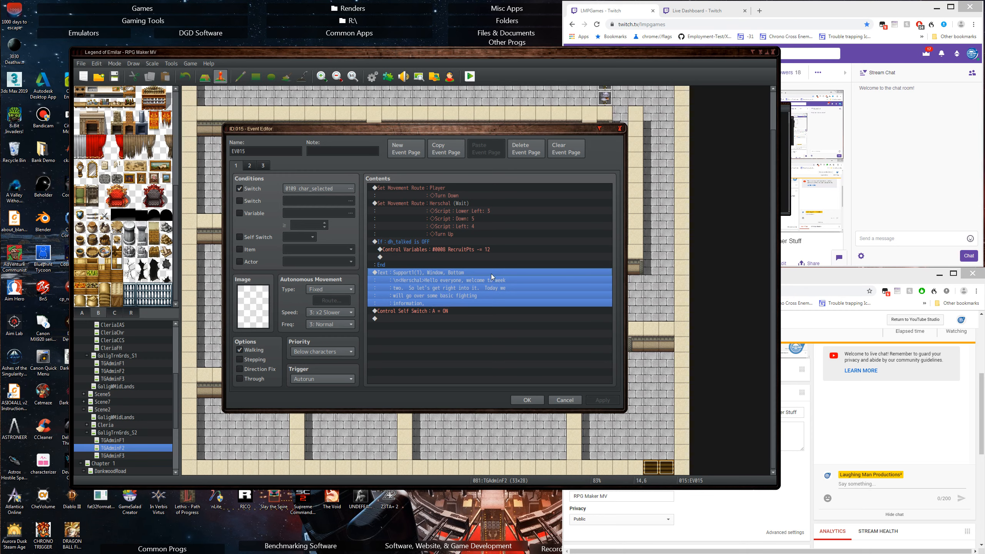
{"action": "left_click", "coordinate": [464, 248]}
{"action": "left_click", "coordinate": [445, 283]}
{"action": "key", "text": "Return"}
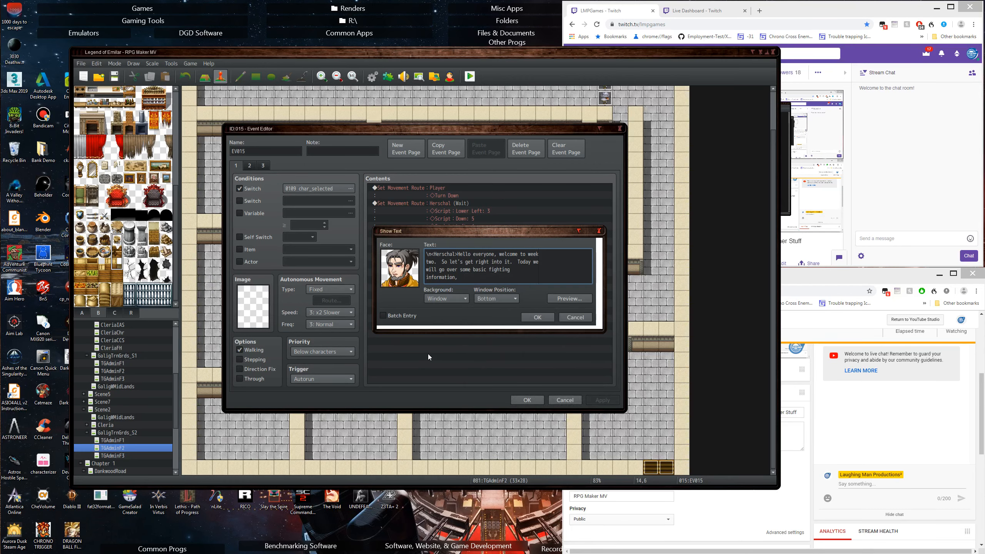
{"action": "type", "text": "weapon"}
{"action": "key", "text": "BackSpace"}
{"action": "key", "text": "BackSpace"}
{"action": "key", "text": "BackSpace"}
{"action": "key", "text": "BackSpace"}
{"action": "key", "text": "BackSpace"}
{"action": "key", "text": "BackSpace"}
{"action": "key", "text": "BackSpace"}
{"action": "key", "text": "BackSpace"}
{"action": "key", "text": "BackSpace"}
{"action": "key", "text": "BackSpace"}
{"action": "key", "text": "BackSpace"}
{"action": "key", "text": "BackSpace"}
{"action": "key", "text": "BackSpace"}
{"action": "key", "text": "BackSpace"}
{"action": "key", "text": "BackSpace"}
{"action": "key", "text": "BackSpace"}
{"action": "key", "text": "BackSpace"}
{"action": "key", "text": "BackSpace"}
{"action": "key", "text": "BackSpace"}
{"action": "key", "text": "BackSpace"}
{"action": "type", "text": "weapons"}
{"action": "key", "text": "BackSpace"}
{"action": "type", "text": ",  and"}
{"action": "type", "text": "encirclement tactics"}
{"action": "left_click", "coordinate": [538, 318]}
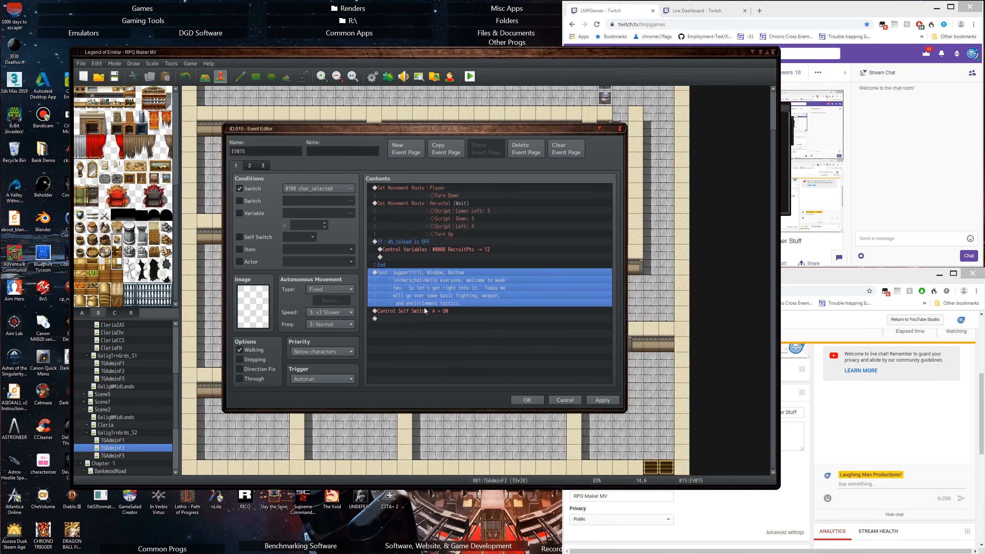
Batch-add the line "Let's start with the basics, weapons." with Herschal's name tag after his welcome message, and save the event
{"action": "double_click", "coordinate": [432, 278]}
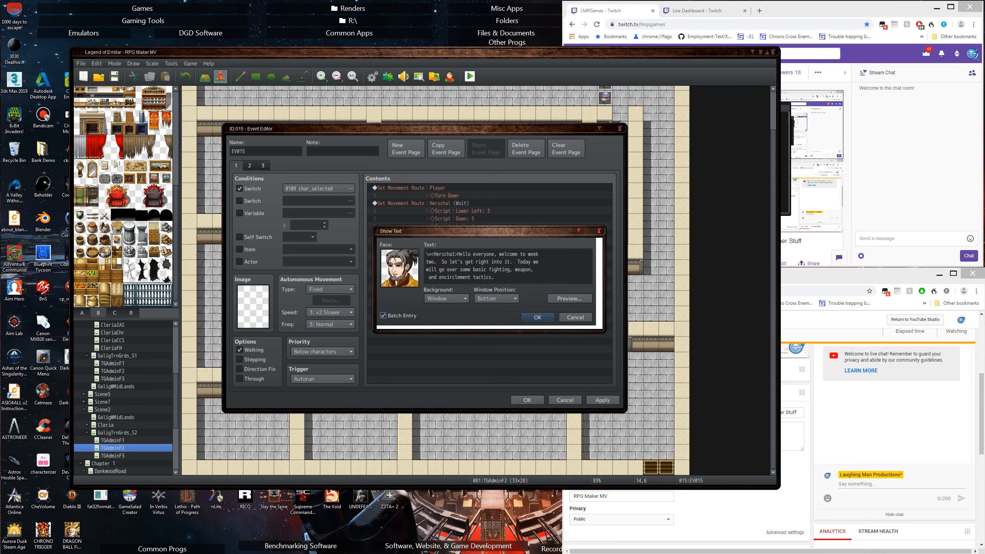
{"action": "left_click_drag", "start_coordinate": [427, 254], "coordinate": [457, 255]}
{"action": "key", "text": "ctrl+c"}
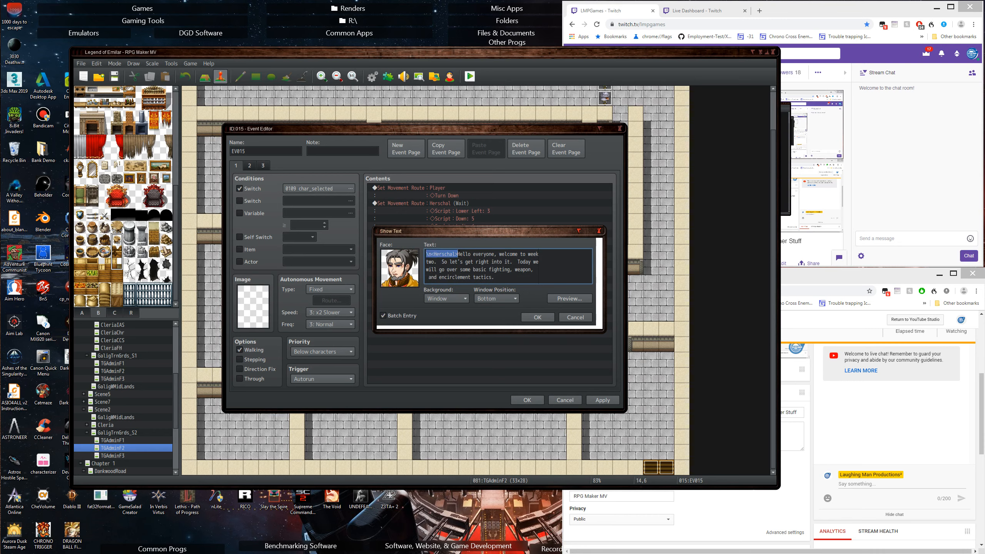
{"action": "left_click", "coordinate": [499, 280]}
{"action": "key", "text": "Return"}
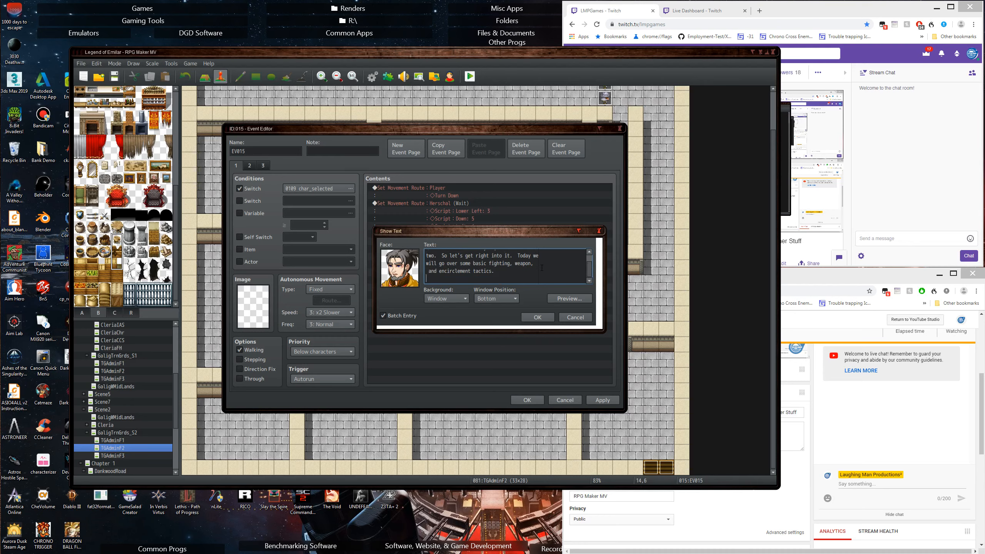
{"action": "key", "text": "ctrl+v"}
{"action": "type", "text": "art with the basics,"}
{"action": "key", "text": "Return"}
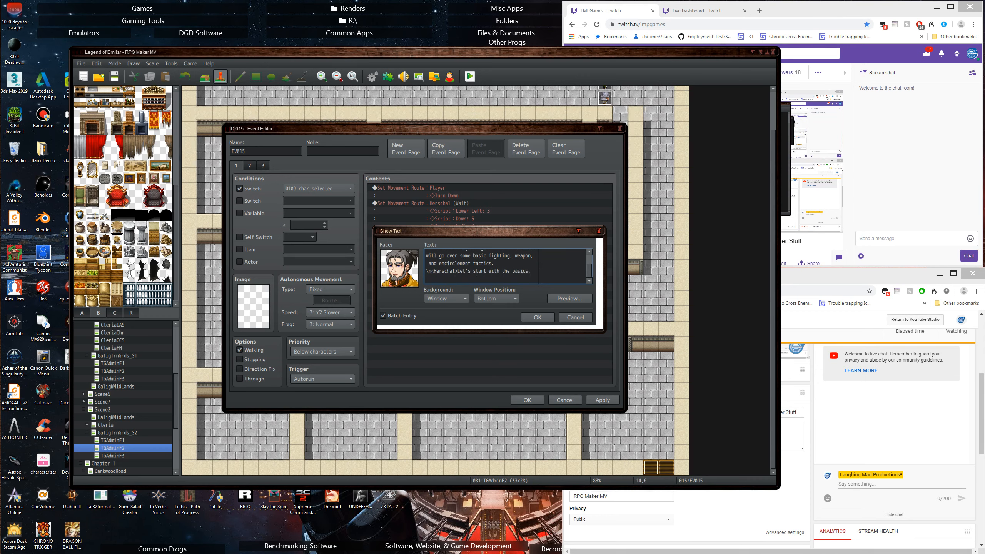
{"action": "type", "text": "weapons."}
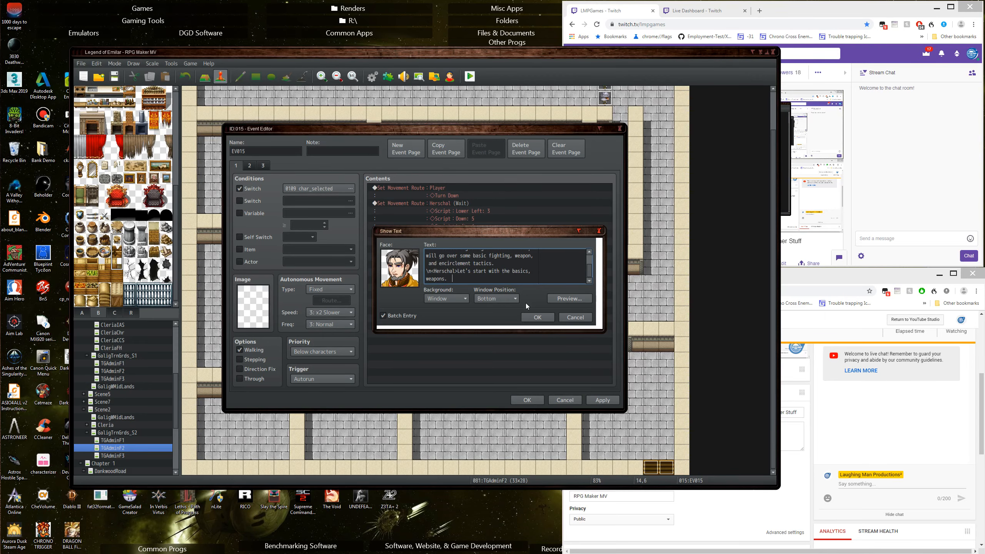
{"action": "left_click", "coordinate": [535, 317]}
{"action": "left_click", "coordinate": [526, 399]}
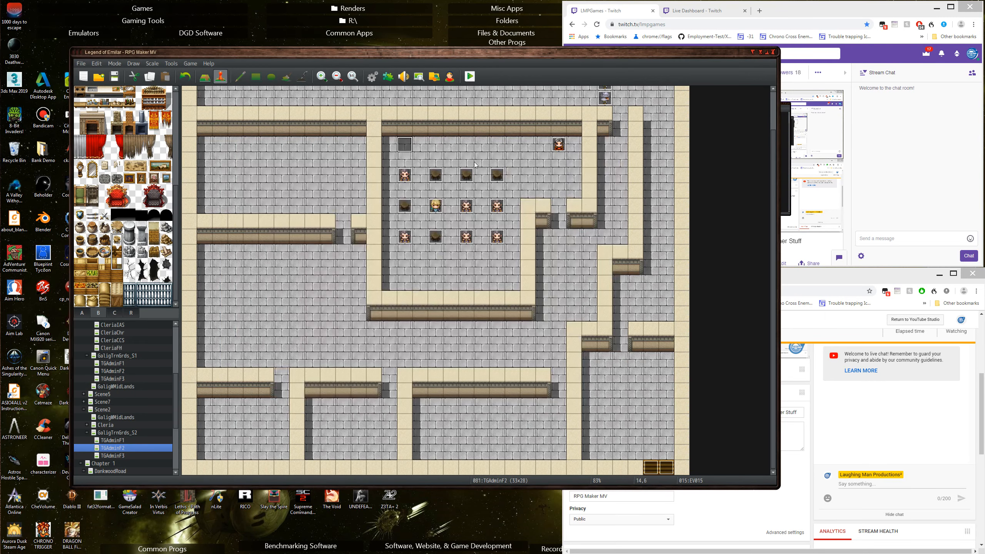
Examine the weapon list in the database, including the Wooden Sword's settings and icon
{"action": "left_click", "coordinate": [372, 76]}
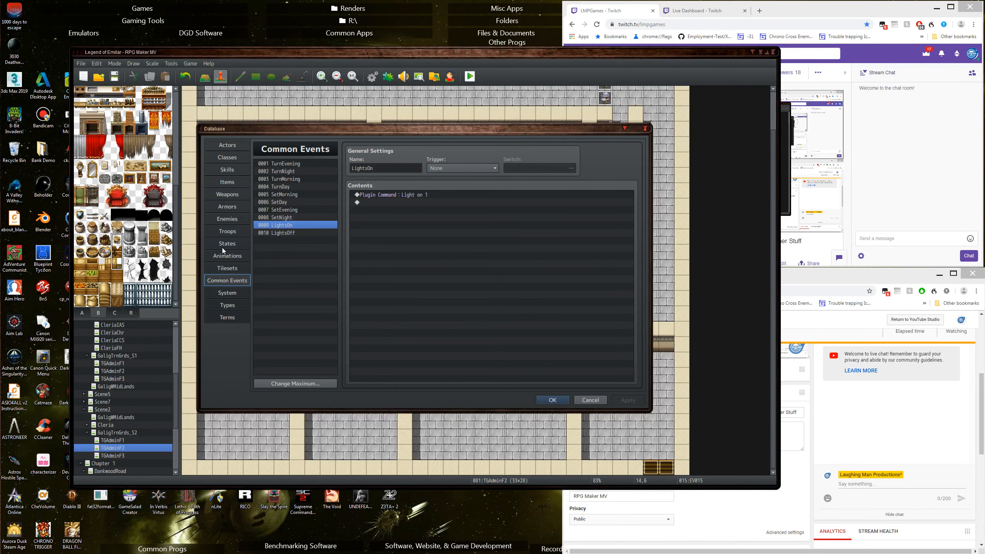
{"action": "left_click", "coordinate": [225, 267]}
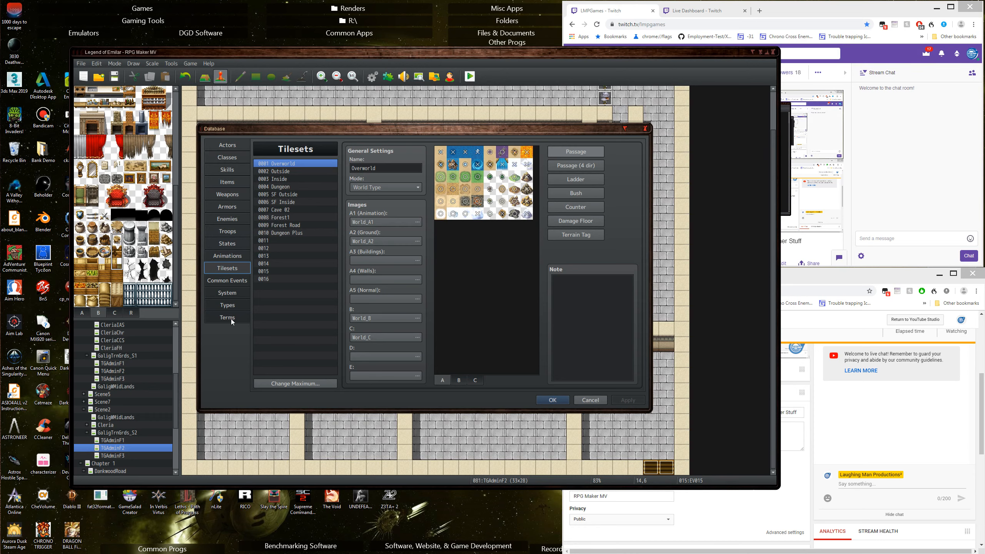
{"action": "left_click", "coordinate": [231, 292]}
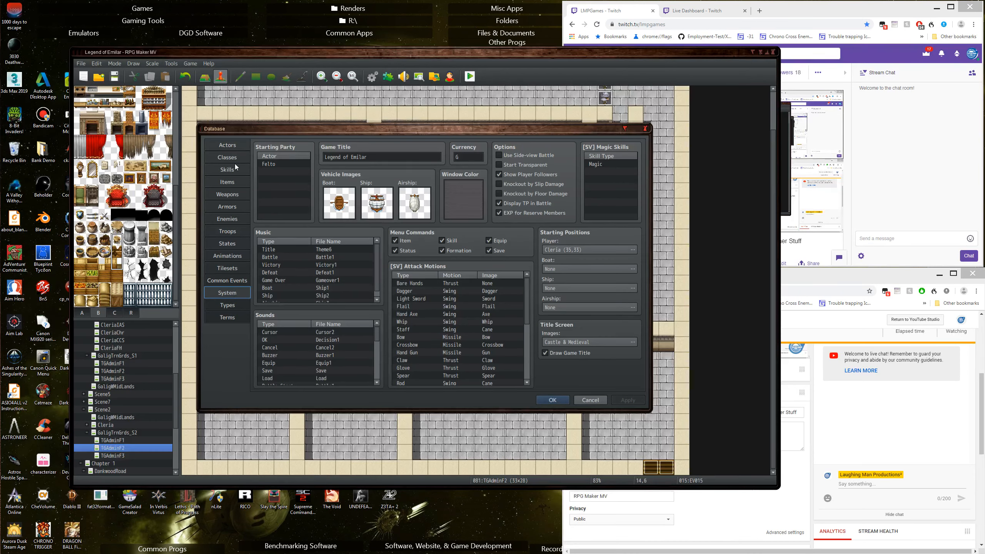
{"action": "left_click", "coordinate": [227, 194]}
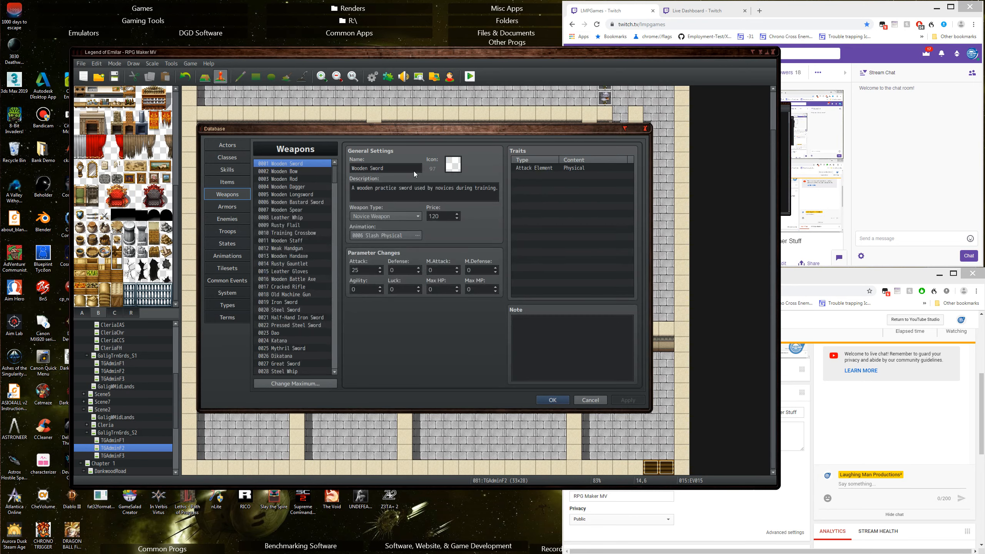
{"action": "double_click", "coordinate": [453, 164]}
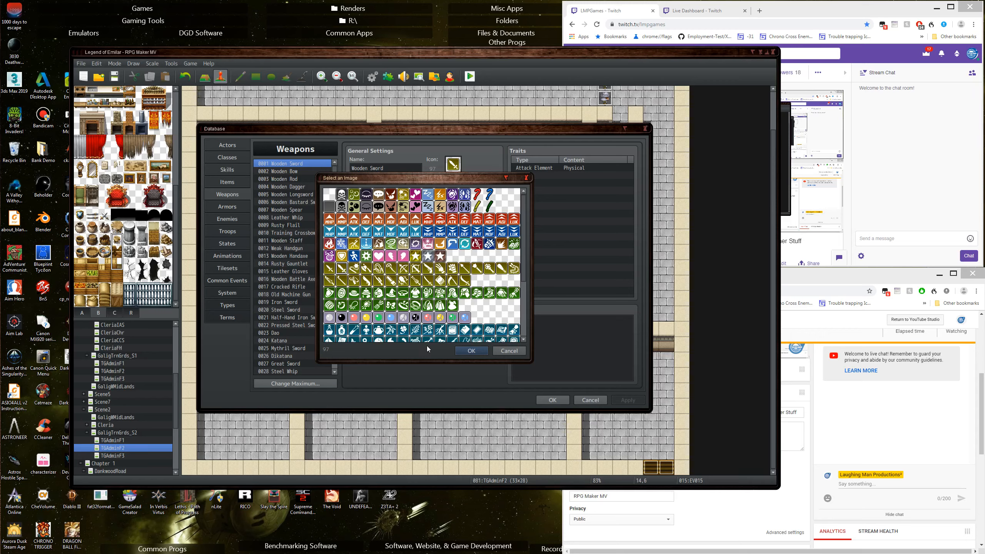
{"action": "left_click", "coordinate": [471, 351]}
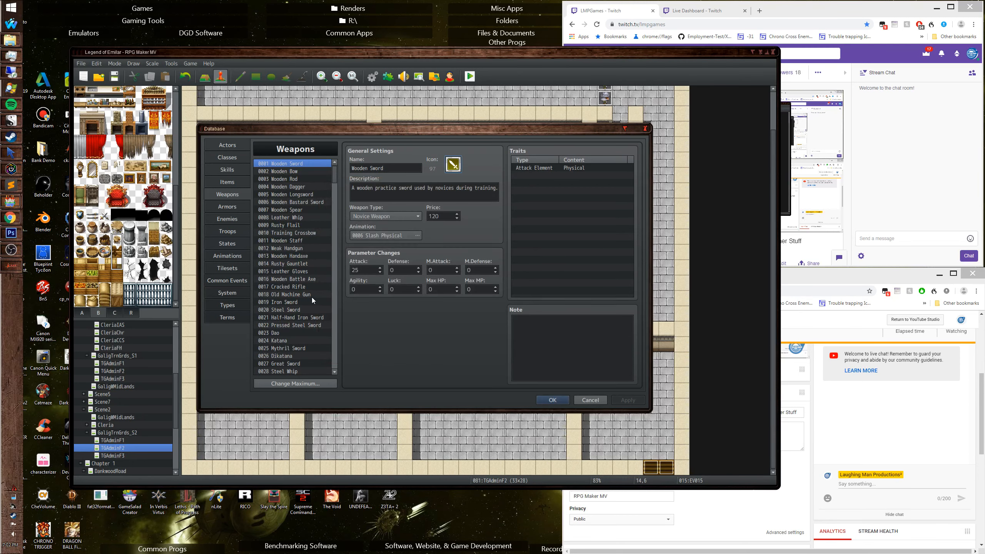
Switch to Excel 2013 and create a blank workbook
{"action": "key", "text": "super+s"}
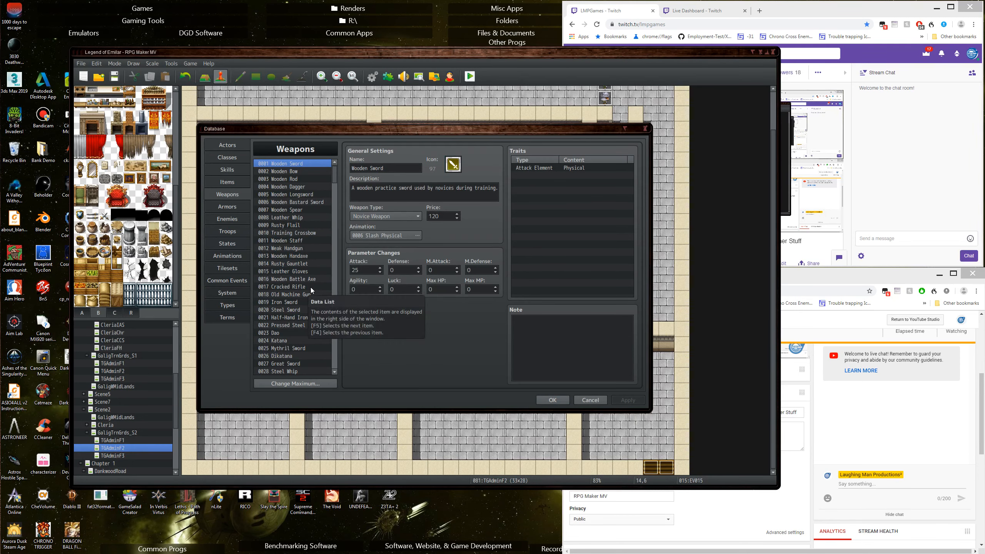
{"action": "type", "text": "excel"}
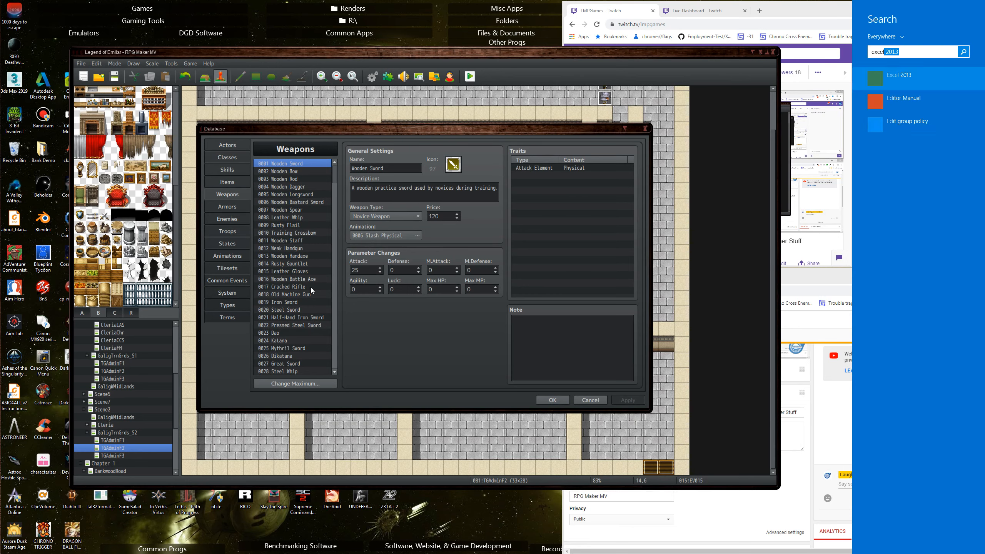
{"action": "key", "text": "Escape"}
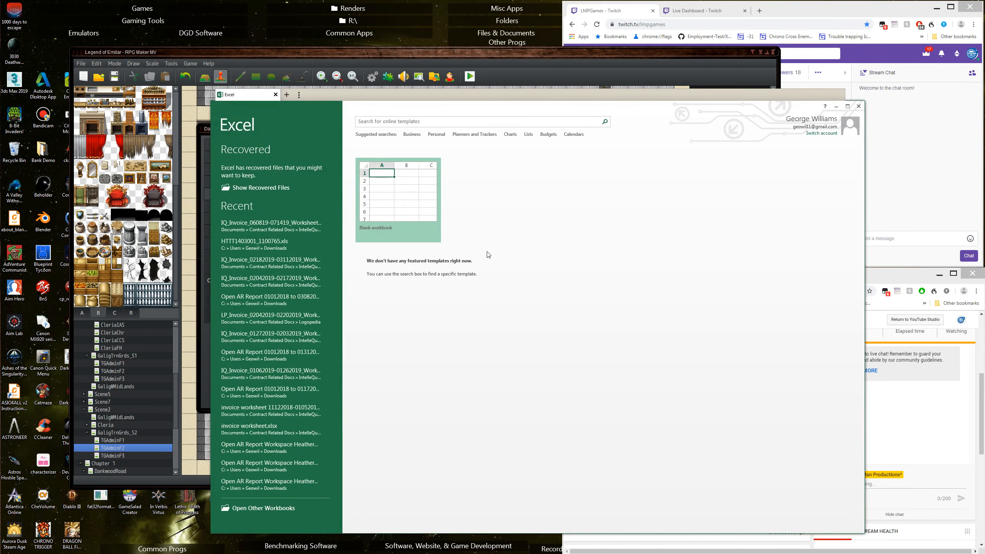
{"action": "left_click", "coordinate": [413, 203]}
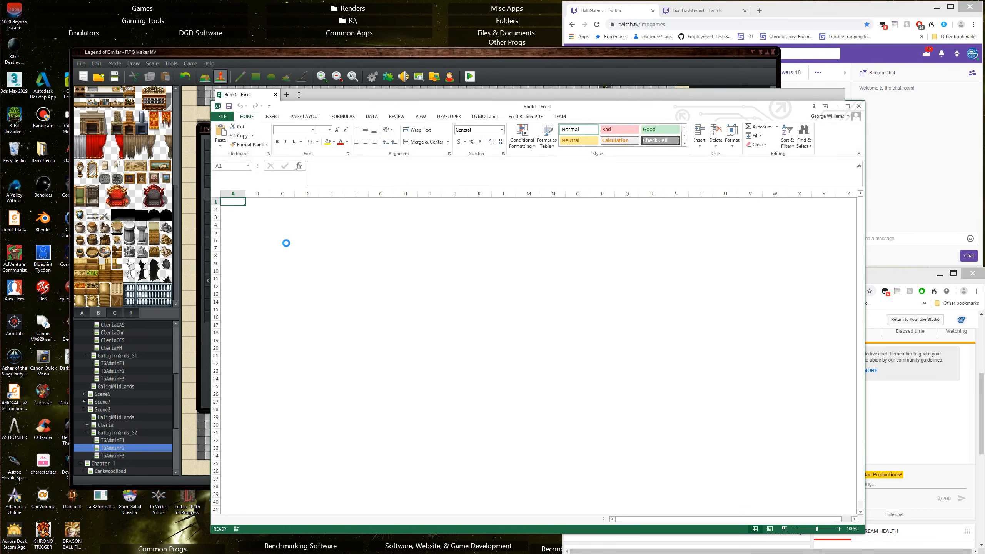
Enter the header "Weapon Classes" in A1 without a stray trailing character and fit column A to it
{"action": "double_click", "coordinate": [235, 204]}
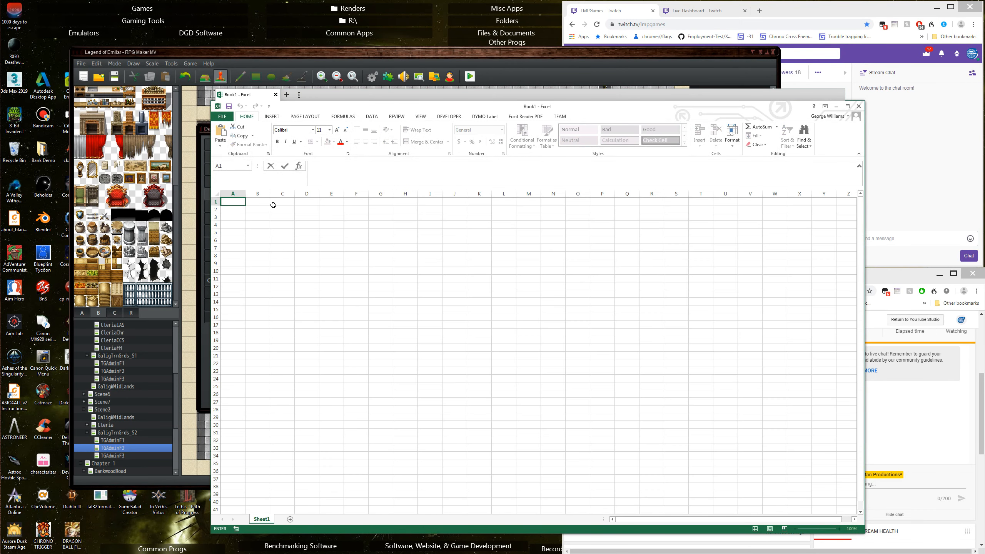
{"action": "type", "text": "Weapon Classes`"}
{"action": "key", "text": "Tab"}
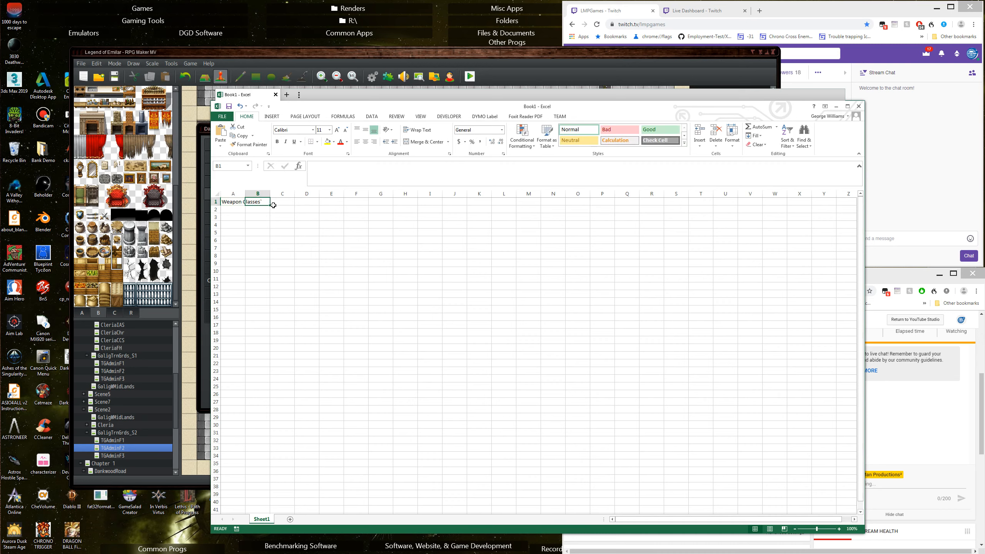
{"action": "left_click", "coordinate": [231, 210]}
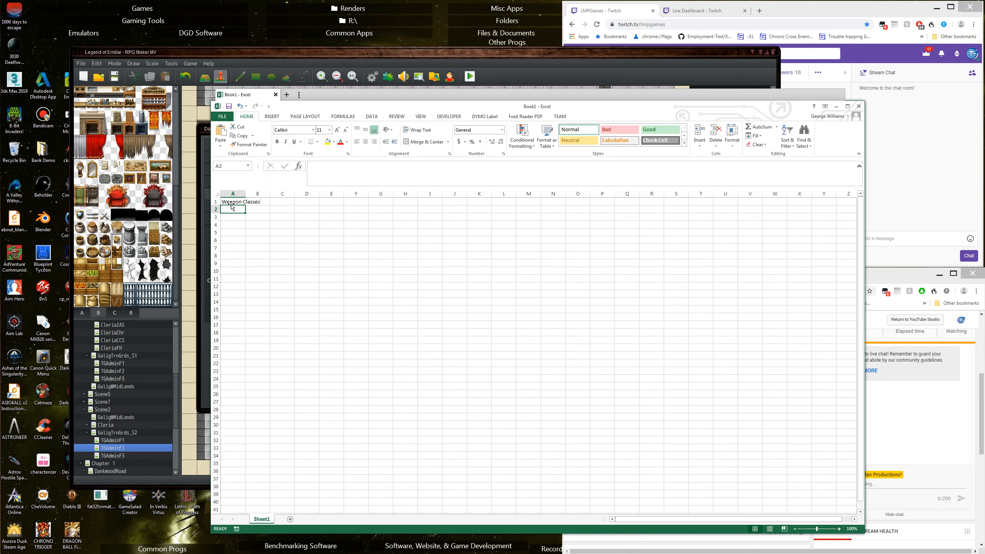
{"action": "left_click", "coordinate": [238, 201]}
{"action": "left_click", "coordinate": [400, 168]}
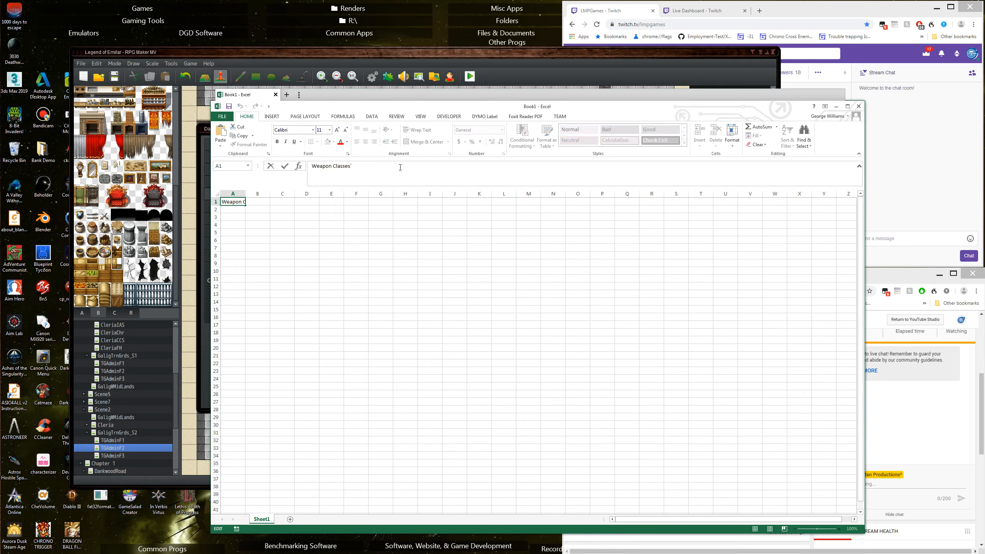
{"action": "key", "text": "BackSpace"}
{"action": "left_click", "coordinate": [259, 205]}
{"action": "key", "text": "ctrl+space"}
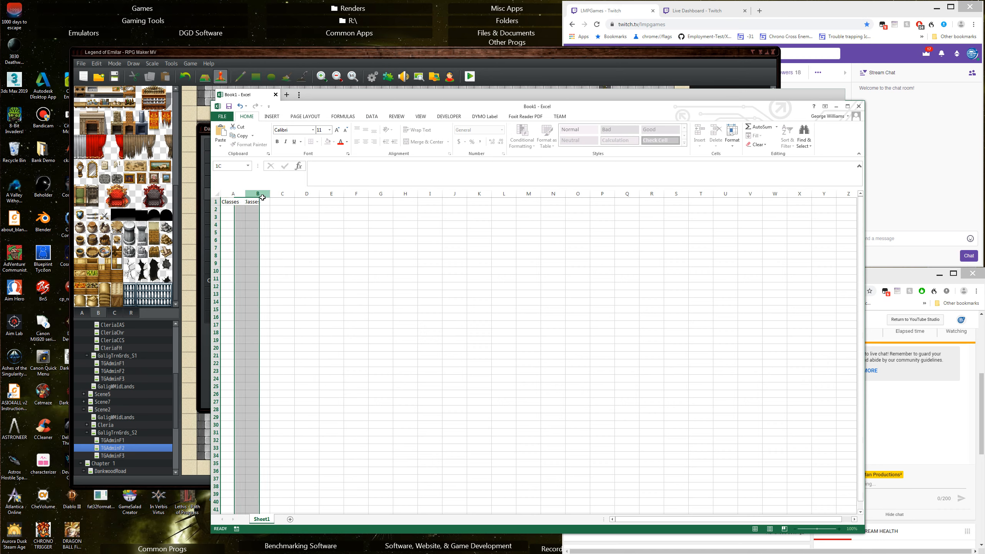
{"action": "left_click", "coordinate": [260, 205]}
{"action": "double_click", "coordinate": [245, 193]}
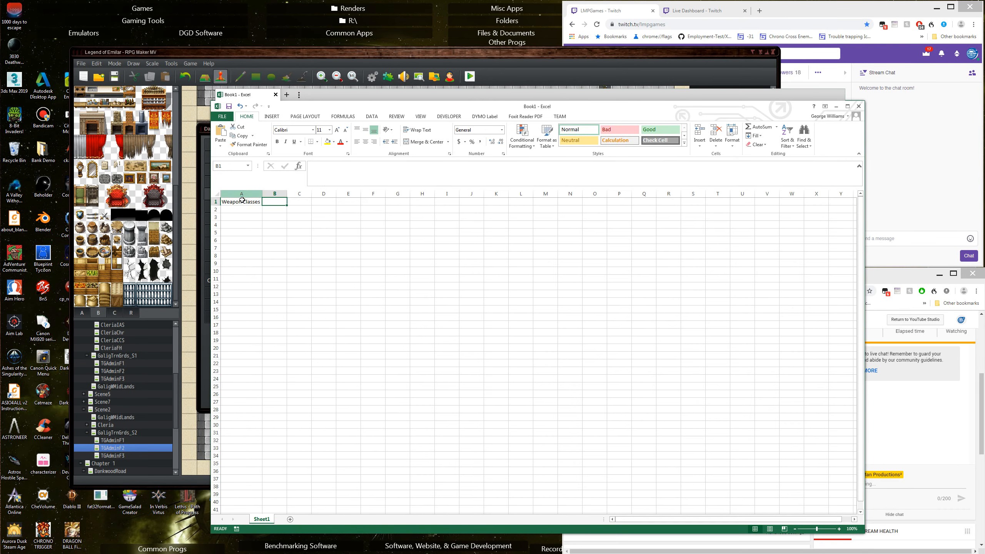
Add the headers "Sub-Class 1" in B1 and "Sub-Class 2" in C1, fitting both columns to their text
{"action": "double_click", "coordinate": [278, 202]}
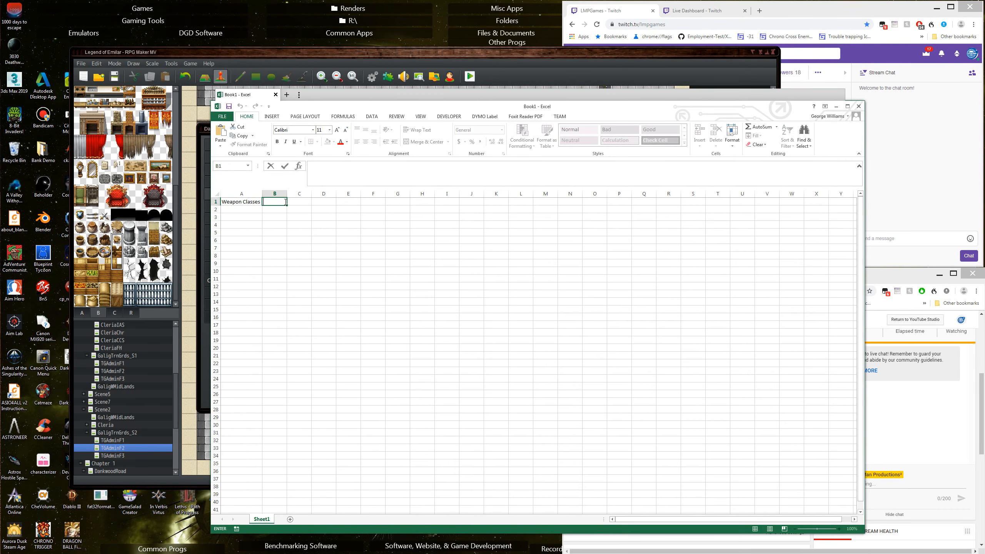
{"action": "type", "text": "Sub-Class 1"}
{"action": "left_click", "coordinate": [289, 193]}
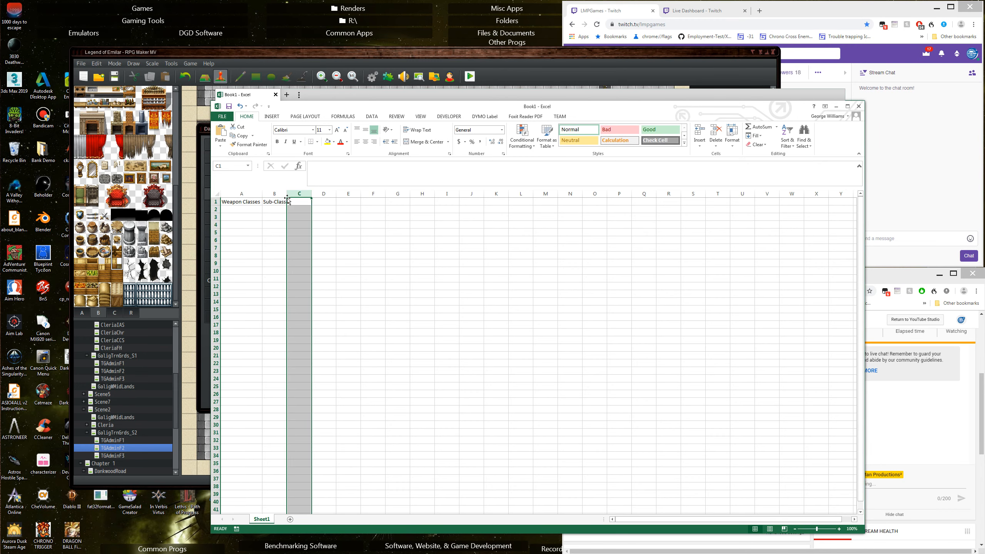
{"action": "double_click", "coordinate": [286, 194]}
{"action": "double_click", "coordinate": [298, 202]}
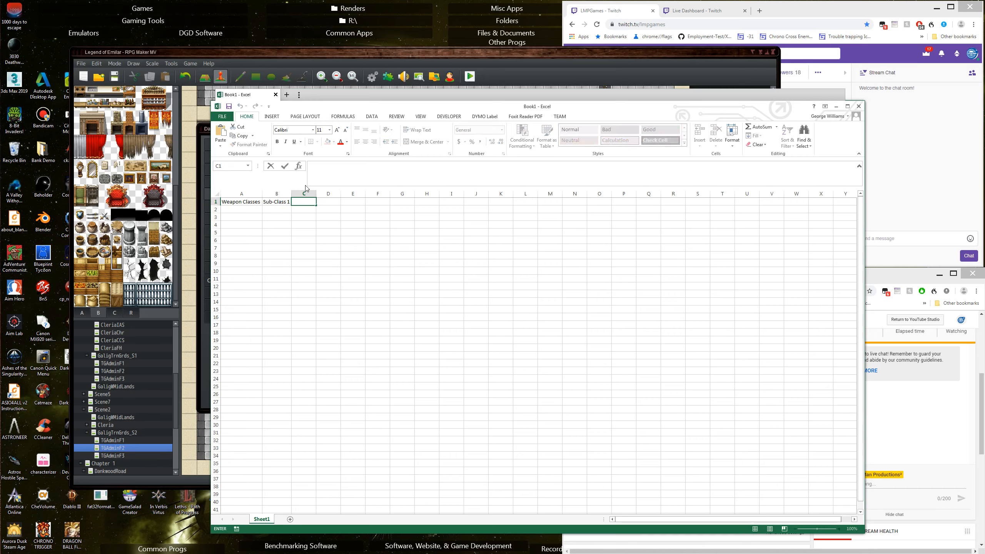
{"action": "type", "text": "Sub-Class 2"}
{"action": "key", "text": "Return"}
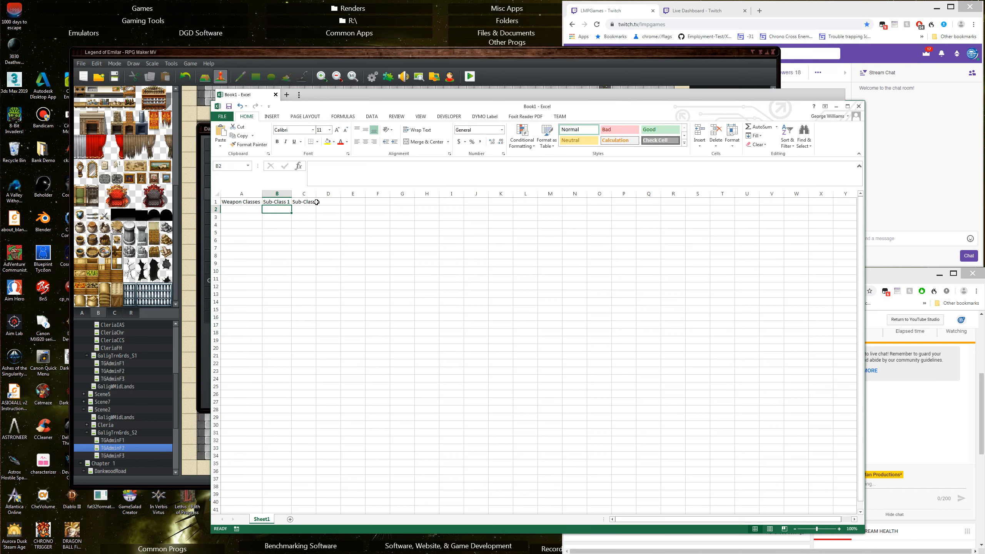
{"action": "double_click", "coordinate": [318, 190]}
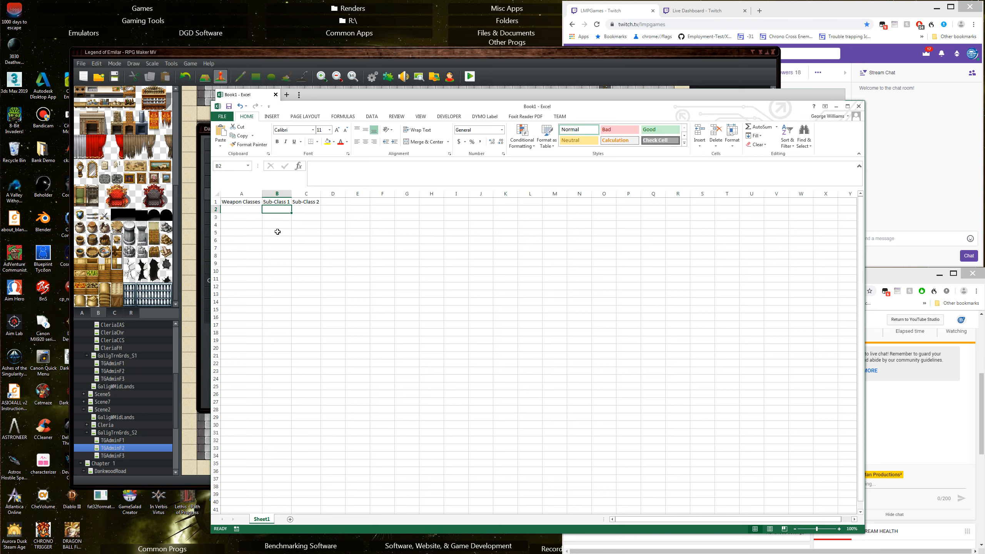
Enter "Swords" in A2 as the first weapon class
{"action": "left_click", "coordinate": [252, 211]}
{"action": "type", "text": "Swords"}
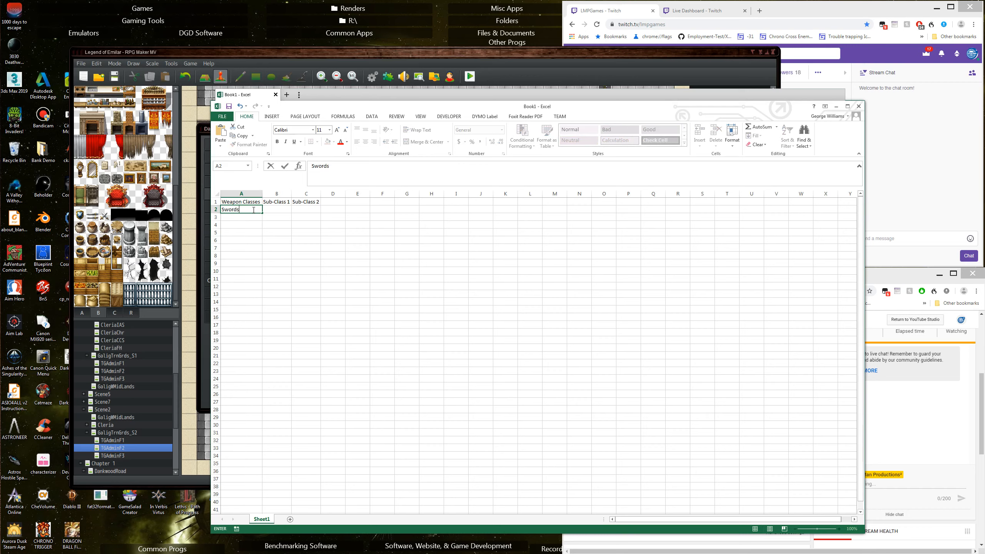
{"action": "key", "text": "Return"}
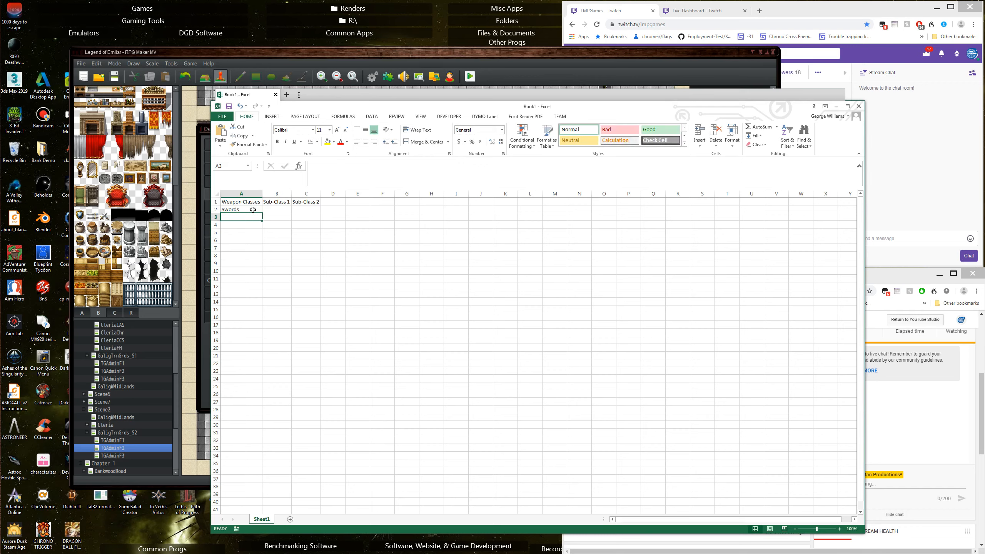
Enter "Daggers", "Bows" and "Rods/Staves" in A3 to A5 as weapon classes
{"action": "type", "text": "Daggge"}
{"action": "key", "text": "BackSpace"}
{"action": "key", "text": "BackSpace"}
{"action": "type", "text": "ers"}
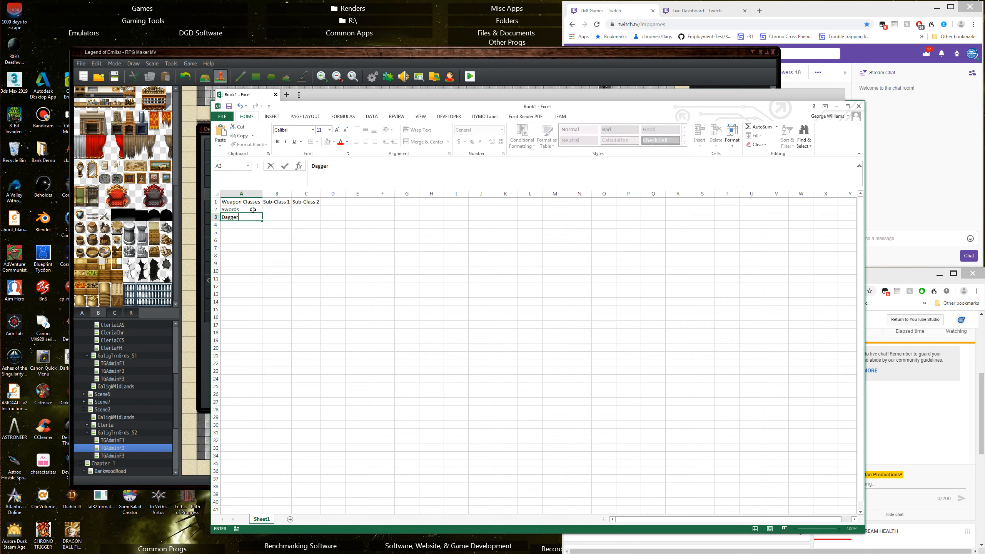
{"action": "key", "text": "Return"}
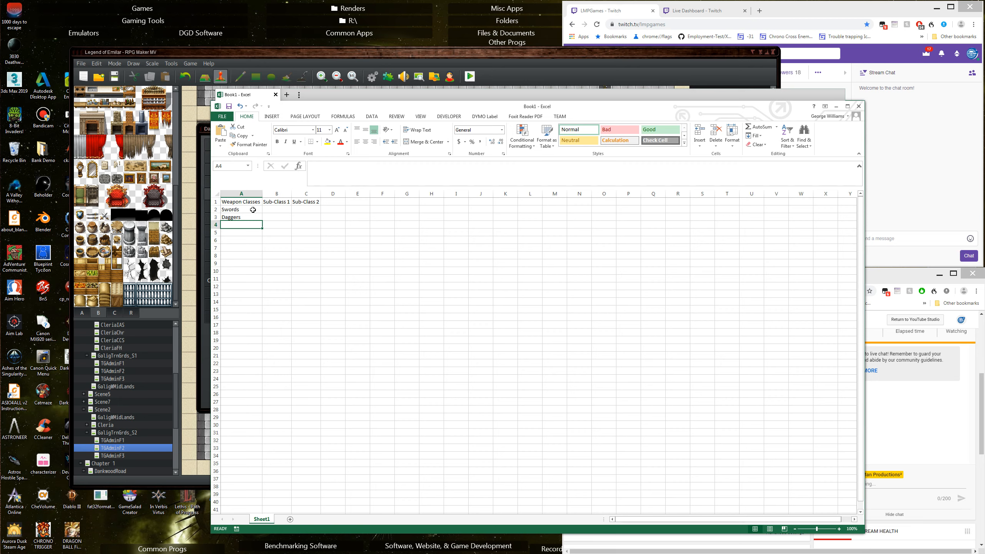
{"action": "type", "text": "Bows"}
{"action": "key", "text": "Return"}
{"action": "type", "text": "Rods"}
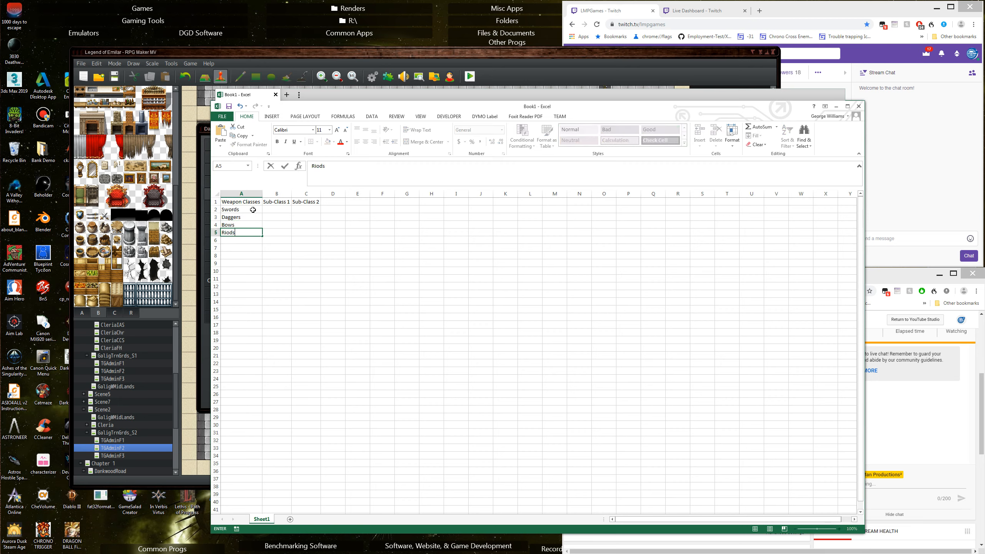
{"action": "type", "text": "/Staves"}
{"action": "key", "text": "Return"}
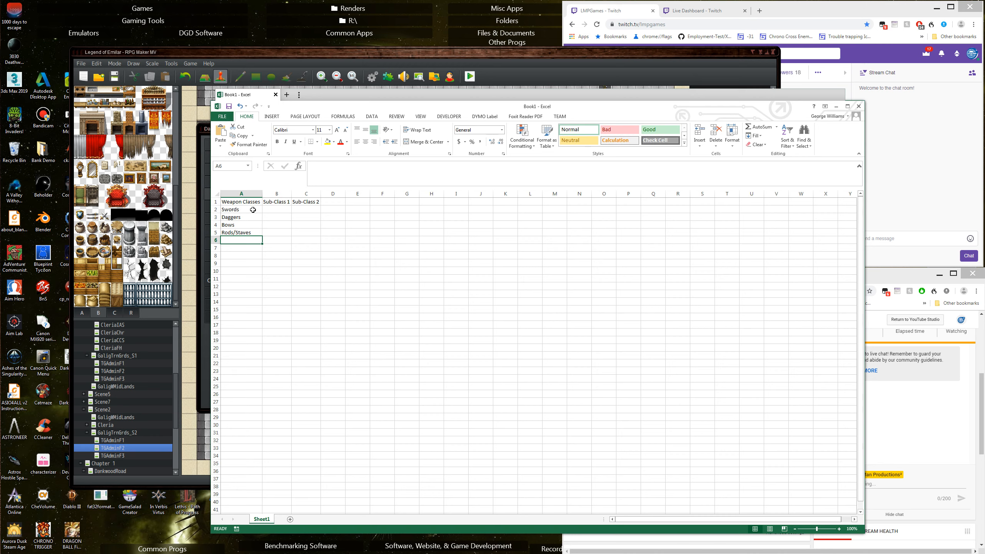
Enter "Axes" in A6 as the weapon class below "Rods/Staves"
{"action": "left_click", "coordinate": [243, 257]}
{"action": "left_click", "coordinate": [237, 241]}
{"action": "type", "text": "Aves"}
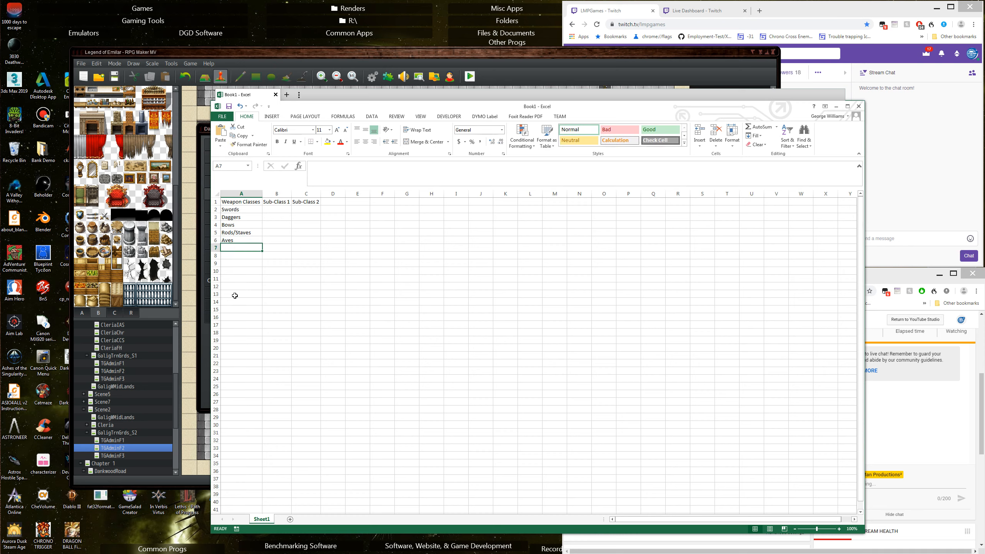
{"action": "type", "text": "Axes"}
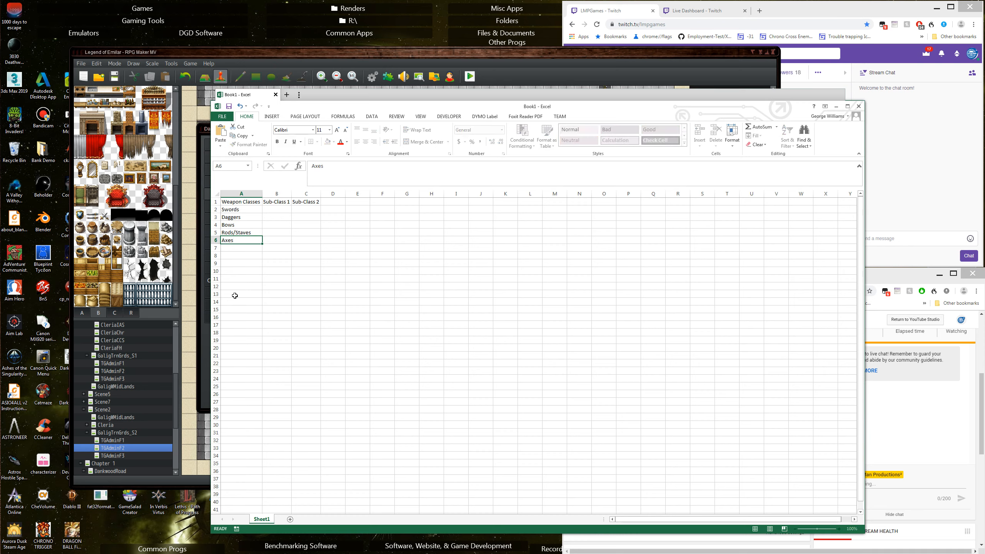
{"action": "key", "text": "Return"}
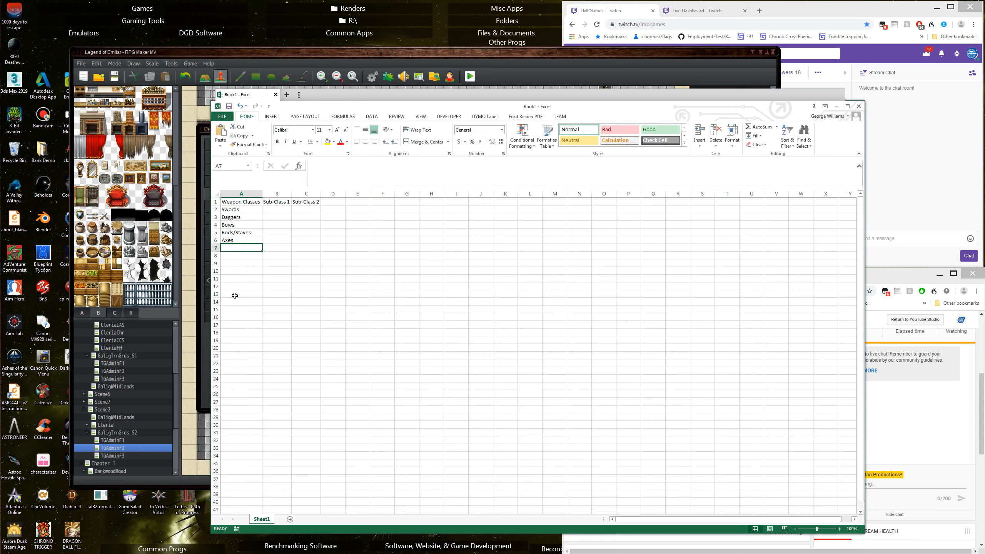
Enter "Guns", "Scythes" and "Whips" in A7 to A9
{"action": "type", "text": "Guns"}
{"action": "key", "text": "Return"}
{"action": "type", "text": "Swordscythes"}
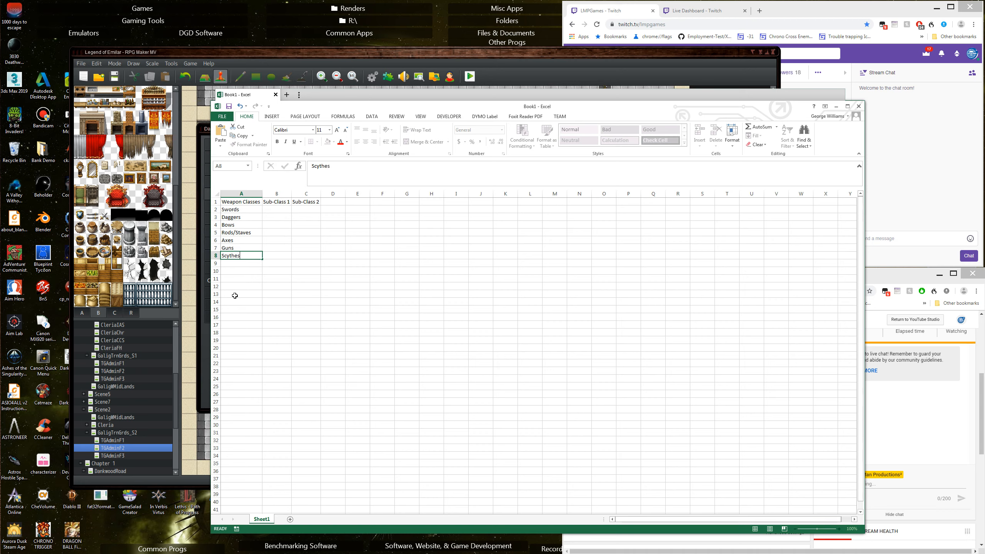
{"action": "key", "text": "Return"}
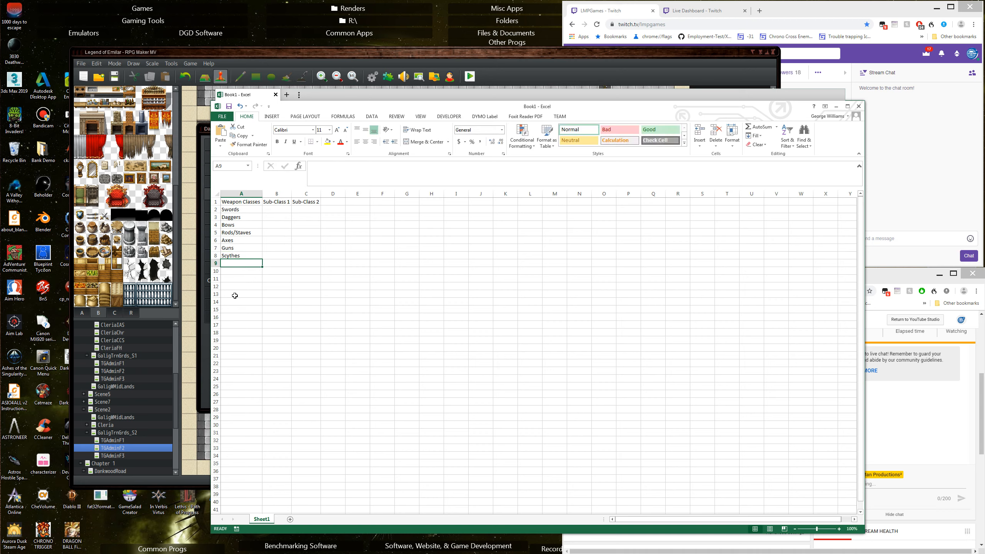
{"action": "type", "text": "Whiphip"}
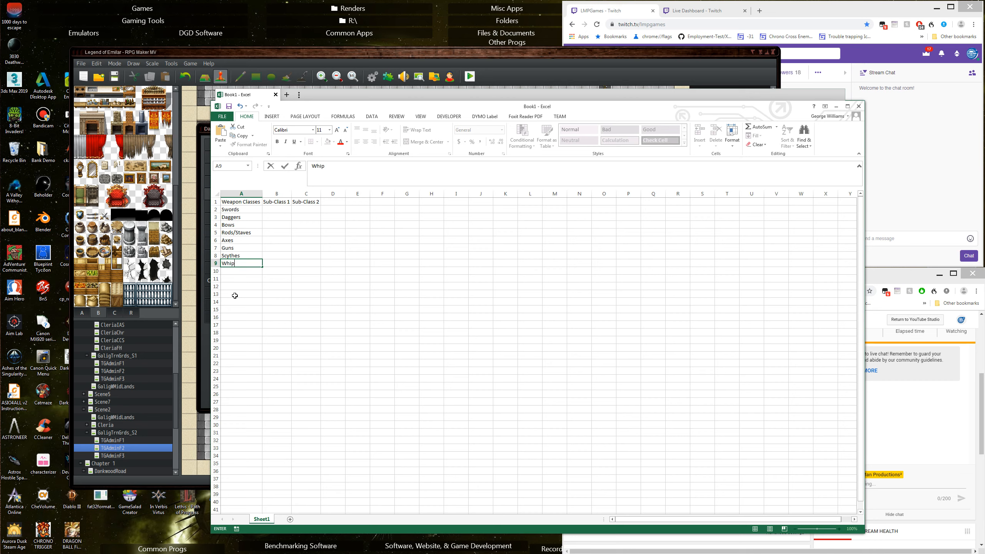
{"action": "key", "text": "Return"}
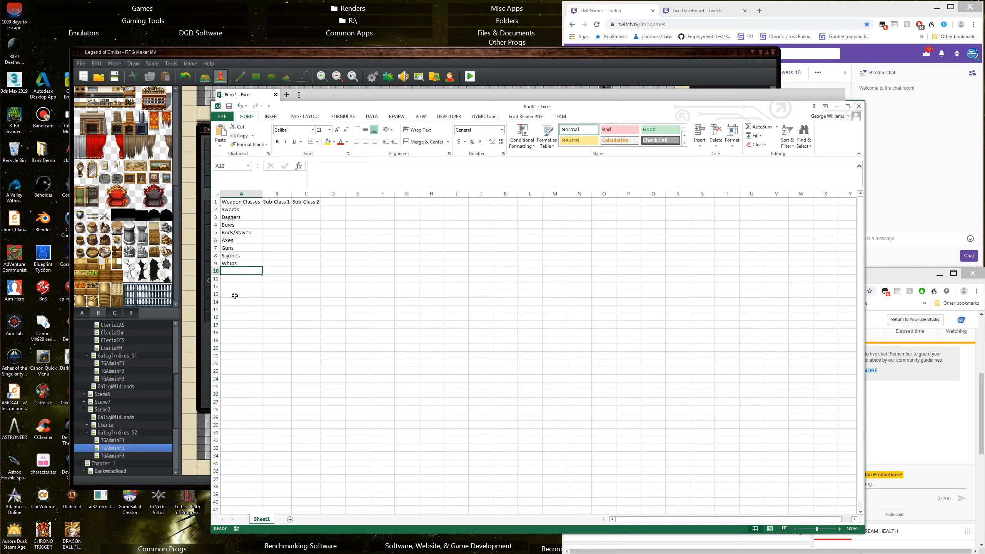
Enter "Gloves/Knuckels/Claws" in A10 and fit column A to its text
{"action": "type", "text": "Gloves/"}
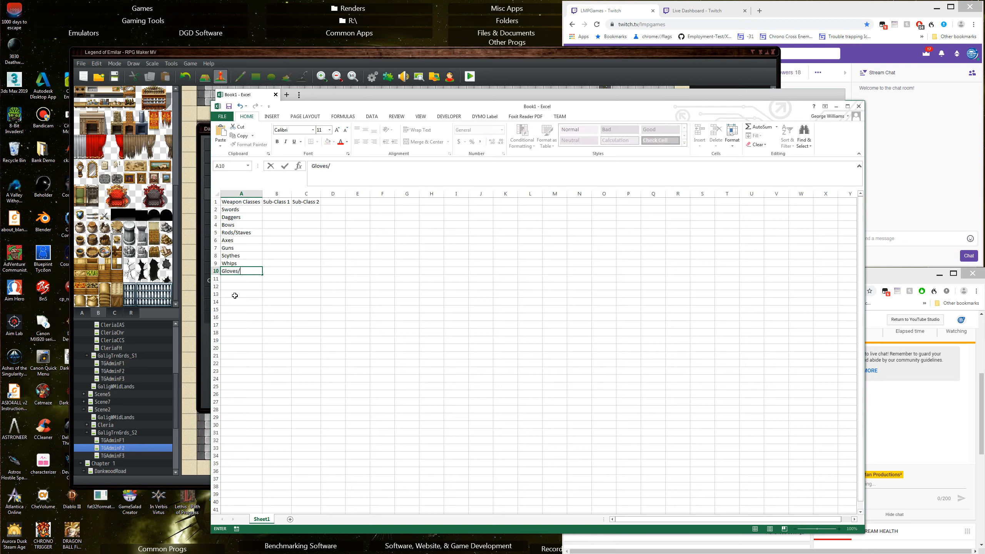
{"action": "type", "text": "Knuckels/Claws"}
{"action": "left_click", "coordinate": [253, 281]}
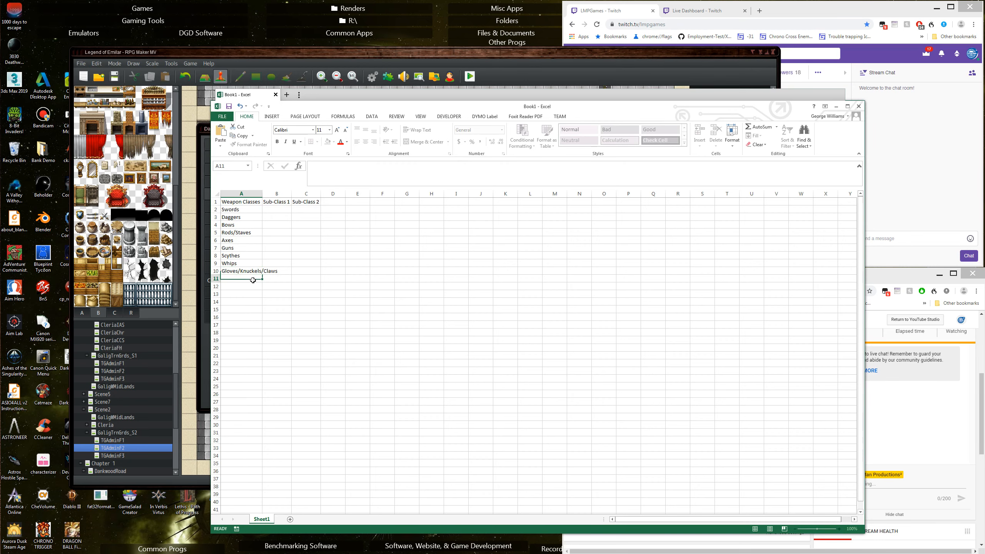
{"action": "double_click", "coordinate": [262, 194]}
Enter "Spears" in A11 as another weapon class
{"action": "key", "text": "BackSpace"}
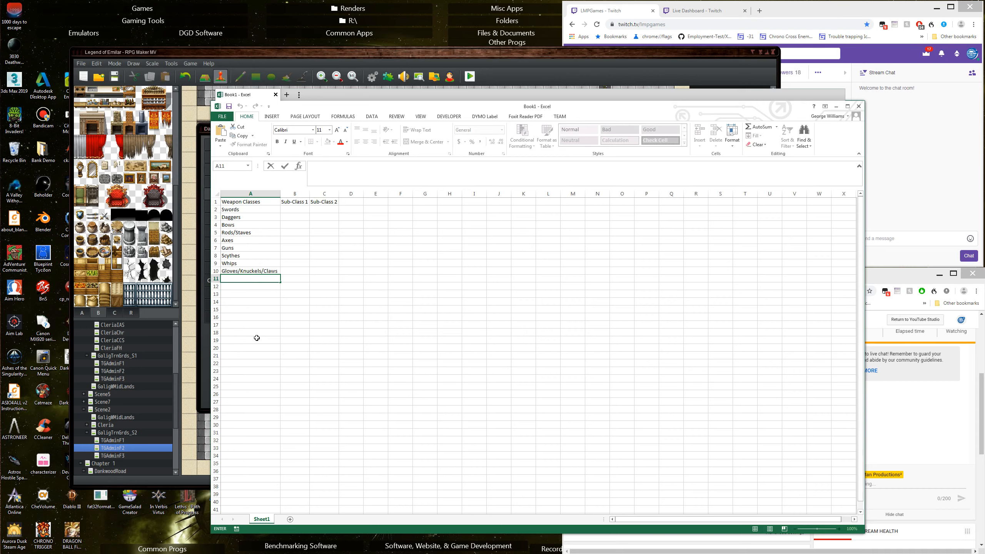
{"action": "type", "text": "Spears"}
{"action": "key", "text": "Return"}
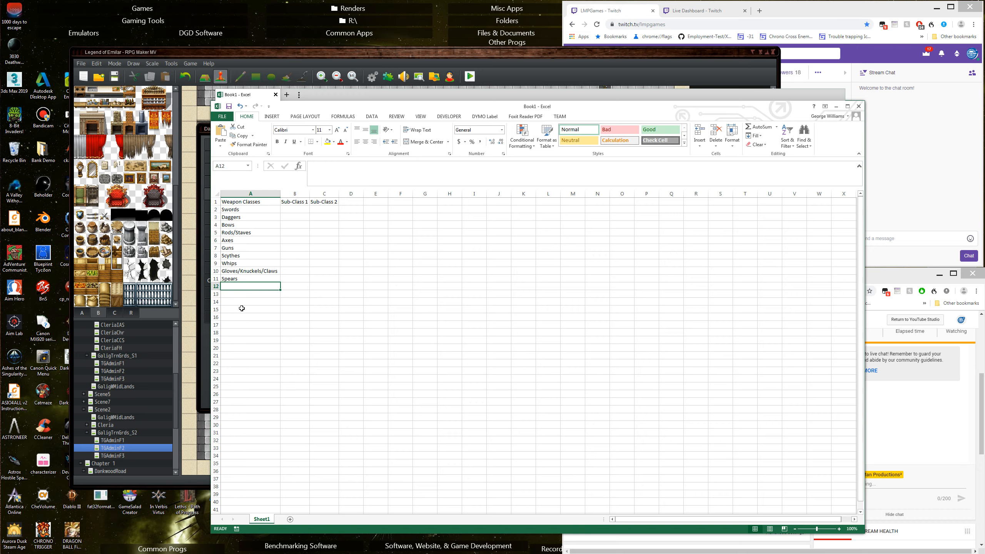
Open the Wooden Sword's icon selection in RPG Maker MV and arrange the Excel window so both remain readable
{"action": "left_click_drag", "start_coordinate": [409, 93], "coordinate": [384, 366]}
{"action": "double_click", "coordinate": [450, 165]}
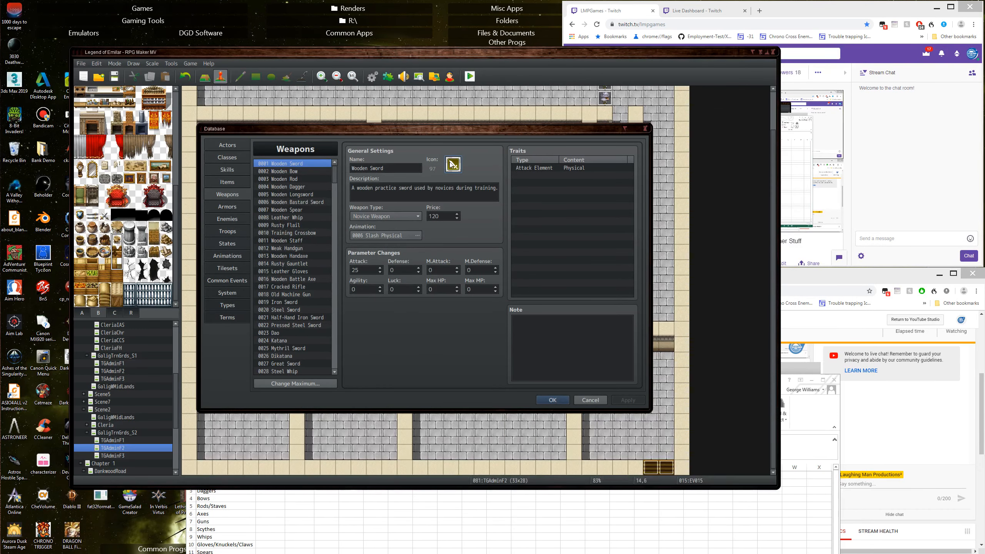
{"action": "left_click", "coordinate": [655, 406]}
{"action": "left_click_drag", "start_coordinate": [655, 368], "coordinate": [636, 285]}
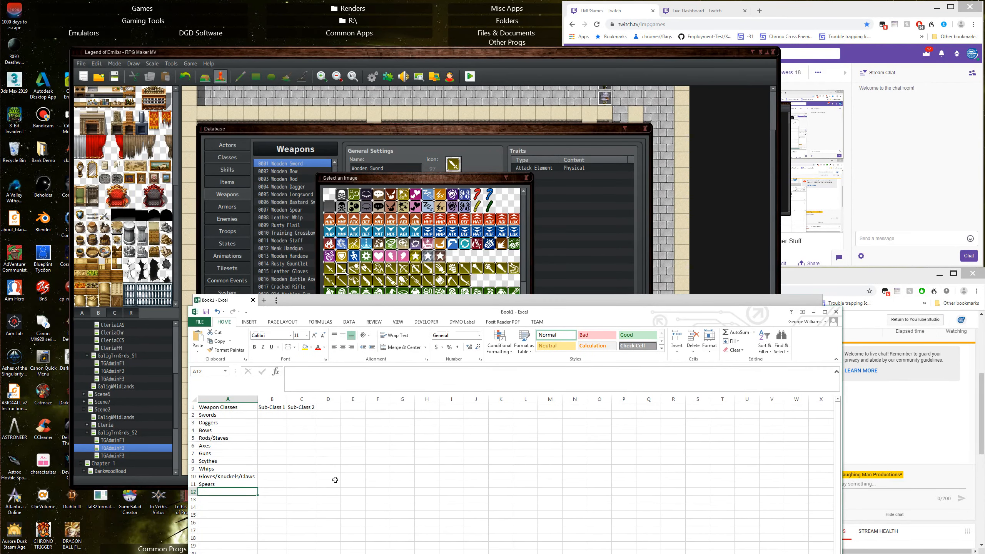
Enter "Maces/Clubs" in A12 of the weapon class list
{"action": "double_click", "coordinate": [220, 492]}
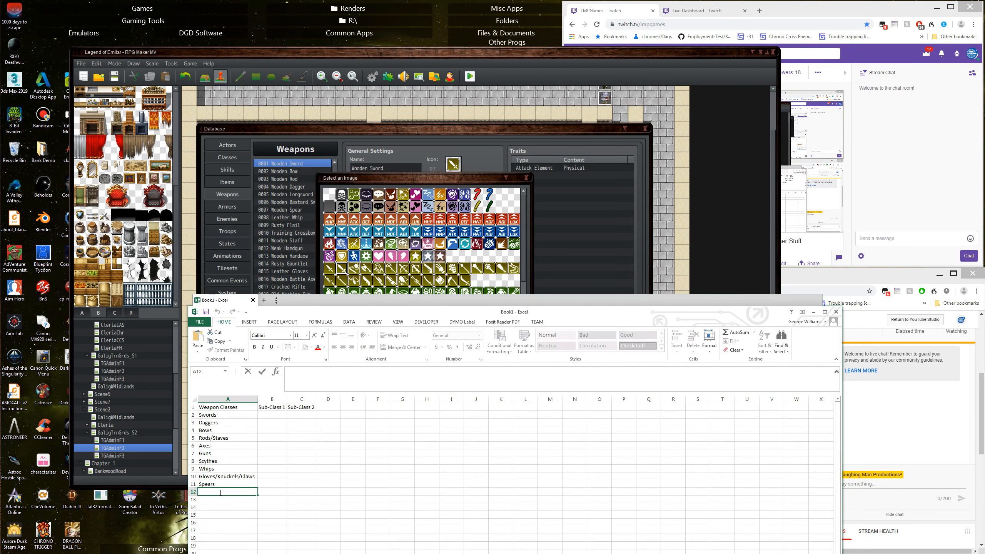
{"action": "type", "text": "Maces/Clubs"}
{"action": "left_click", "coordinate": [218, 501]}
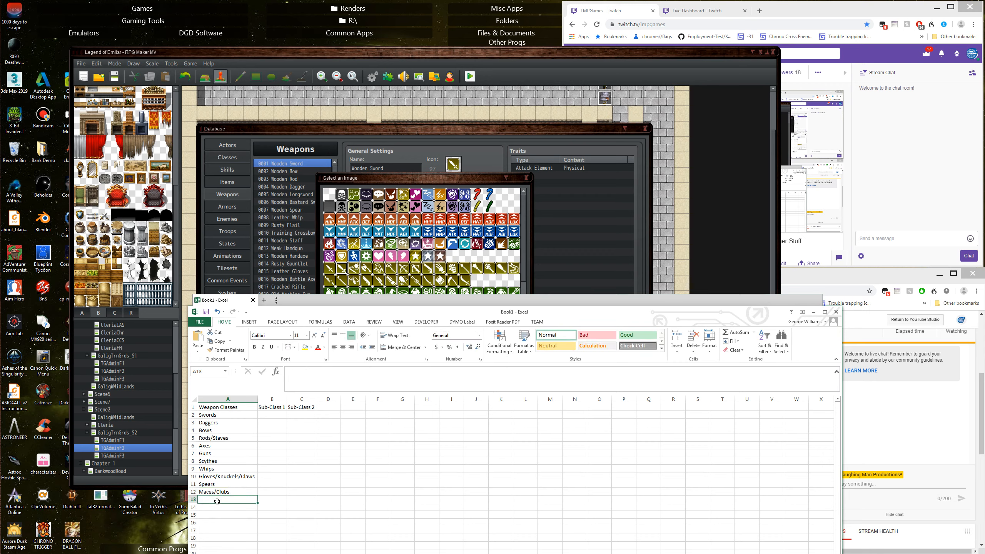
Enter "Grimiores" instead of "Books" in A13 as a weapon class
{"action": "type", "text": "Books"}
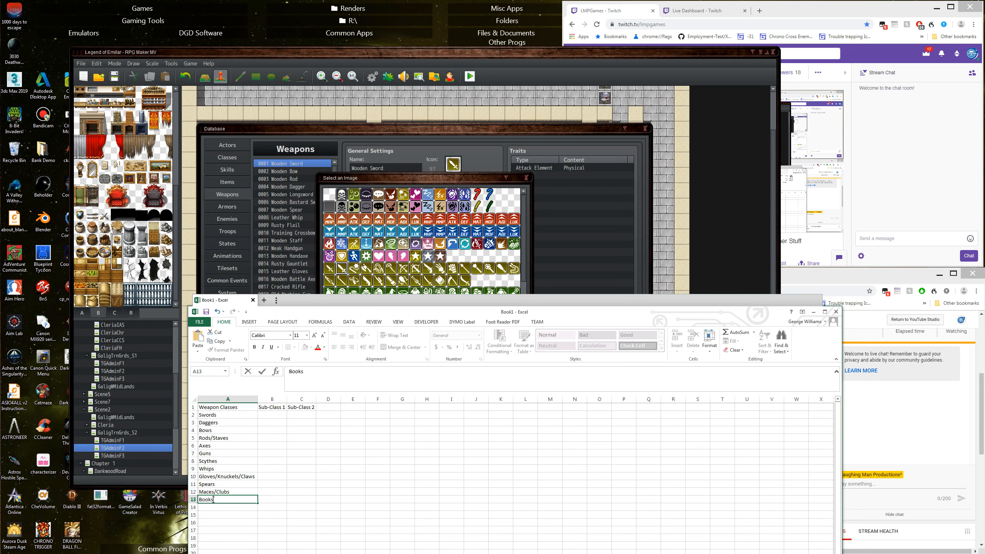
{"action": "key", "text": "BackSpace"}
{"action": "key", "text": "BackSpace"}
{"action": "key", "text": "BackSpace"}
{"action": "type", "text": "Grimiores"}
{"action": "key", "text": "Return"}
{"action": "scroll", "coordinate": [215, 501], "scroll_direction": "down", "scroll_amount": 1}
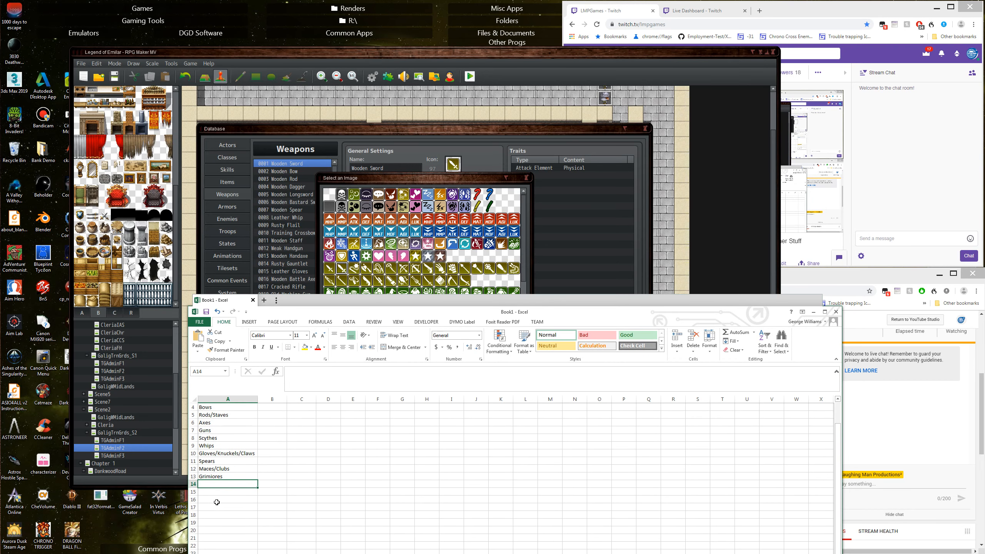
{"action": "left_click", "coordinate": [223, 478]}
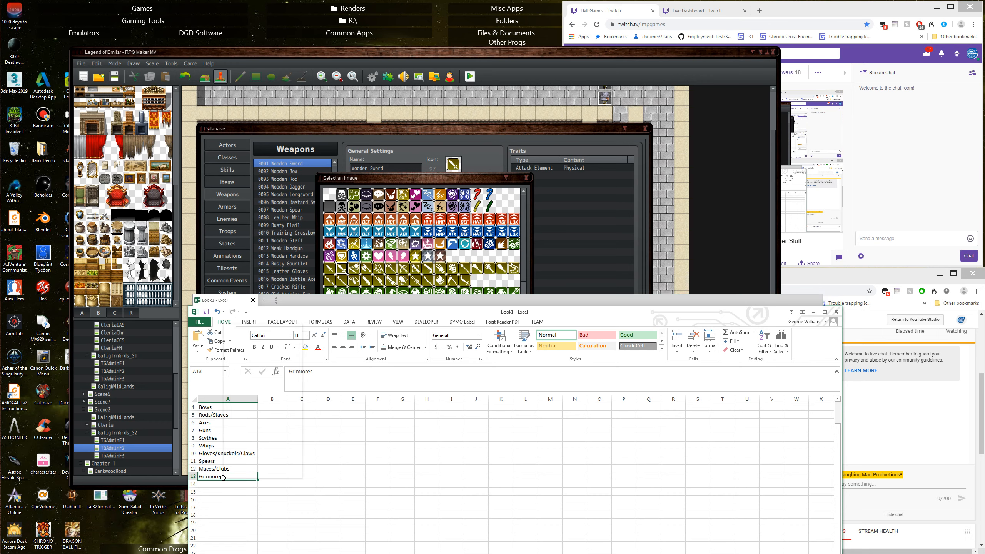
{"action": "right_click", "coordinate": [224, 478]}
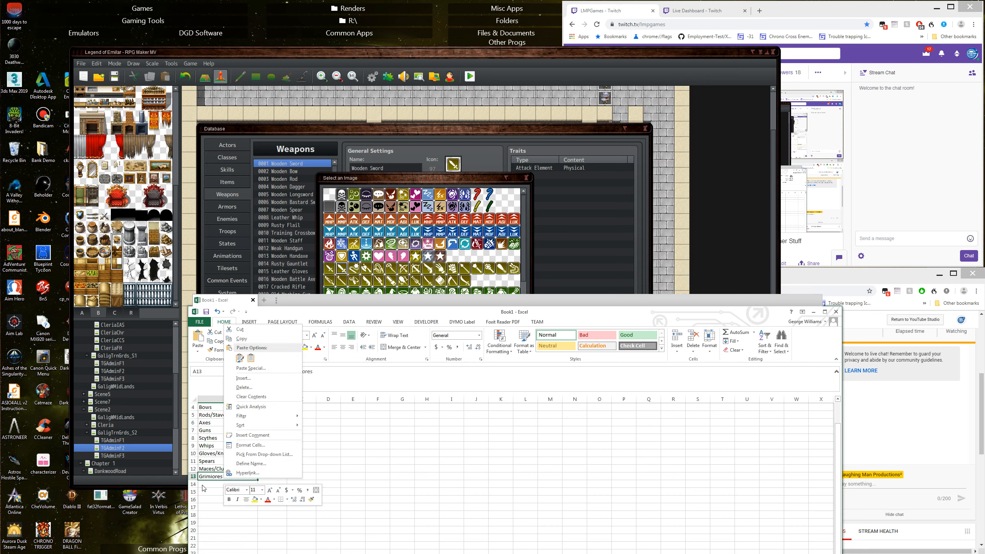
{"action": "key", "text": "Escape"}
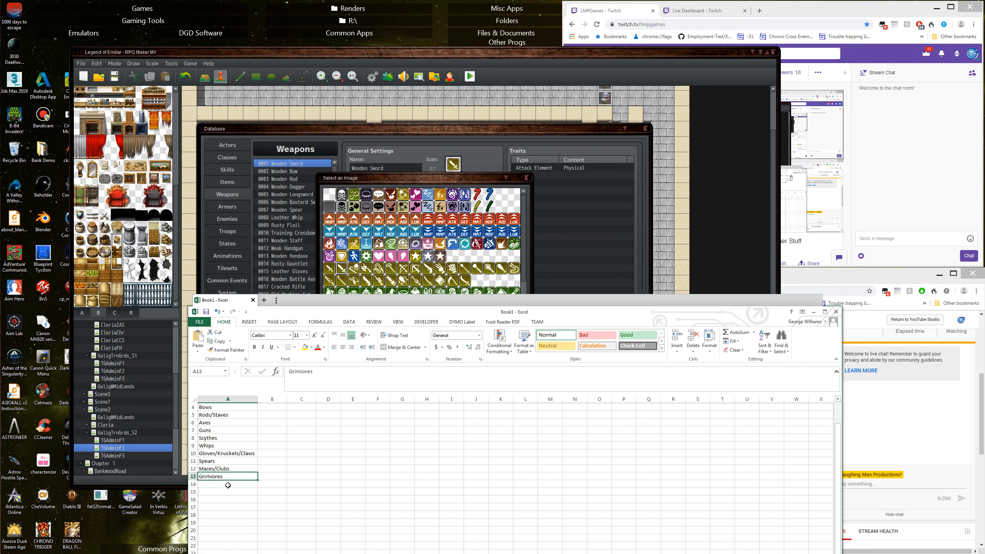
Switch to Word 2013, create a blank document and write "Grimoire" in it to check the spelling
{"action": "mouse_move", "coordinate": [2, 243]}
{"action": "key", "text": "super+s"}
{"action": "type", "text": "EWordf"}
{"action": "key", "text": "BackSpace"}
{"action": "key", "text": "BackSpace"}
{"action": "key", "text": "BackSpace"}
{"action": "key", "text": "BackSpace"}
{"action": "key", "text": "BackSpace"}
{"action": "key", "text": "BackSpace"}
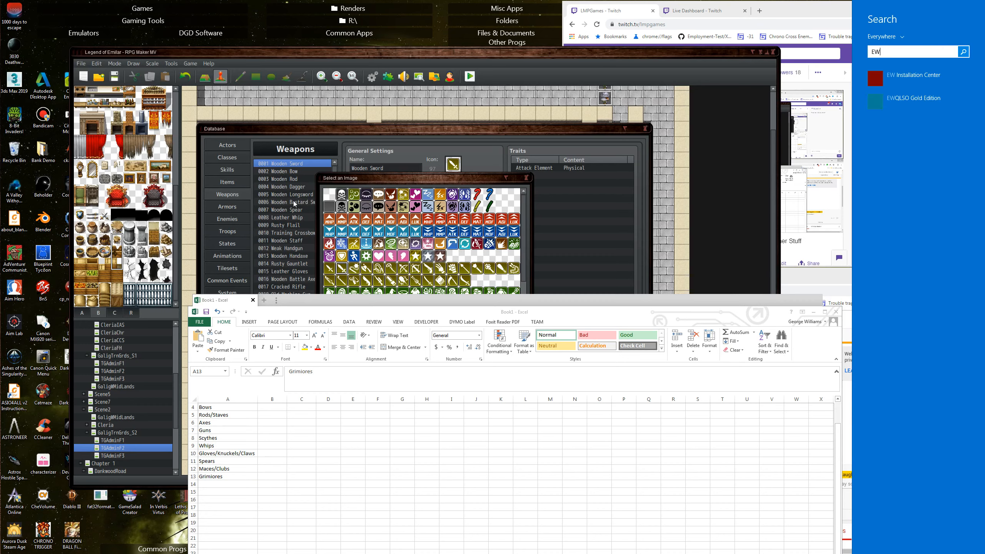
{"action": "type", "text": "Word"}
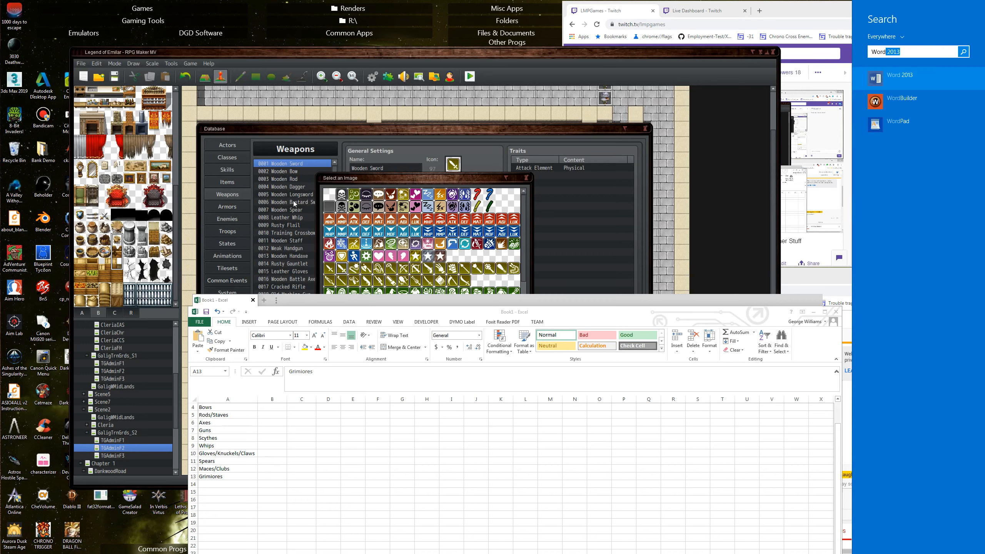
{"action": "left_click", "coordinate": [946, 77]}
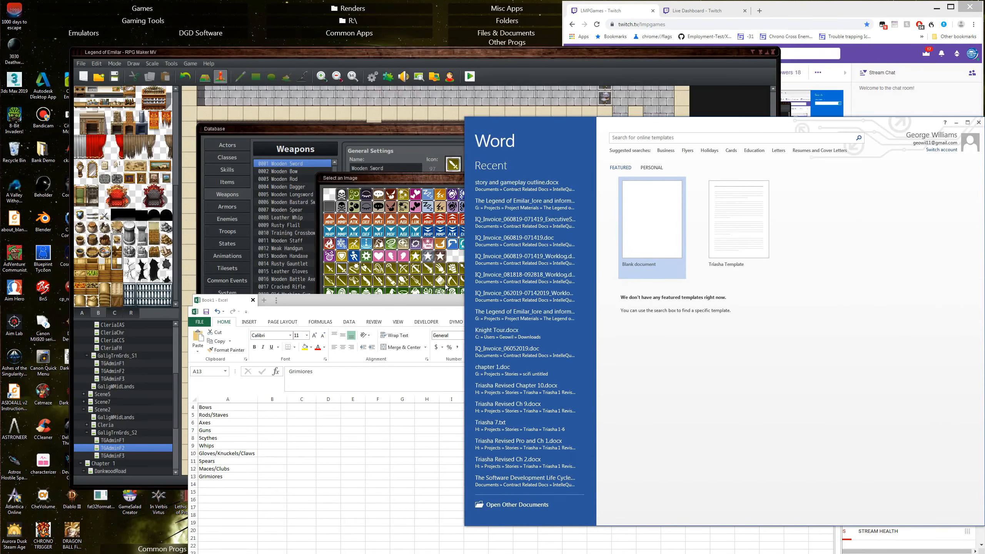
{"action": "left_click", "coordinate": [669, 238]}
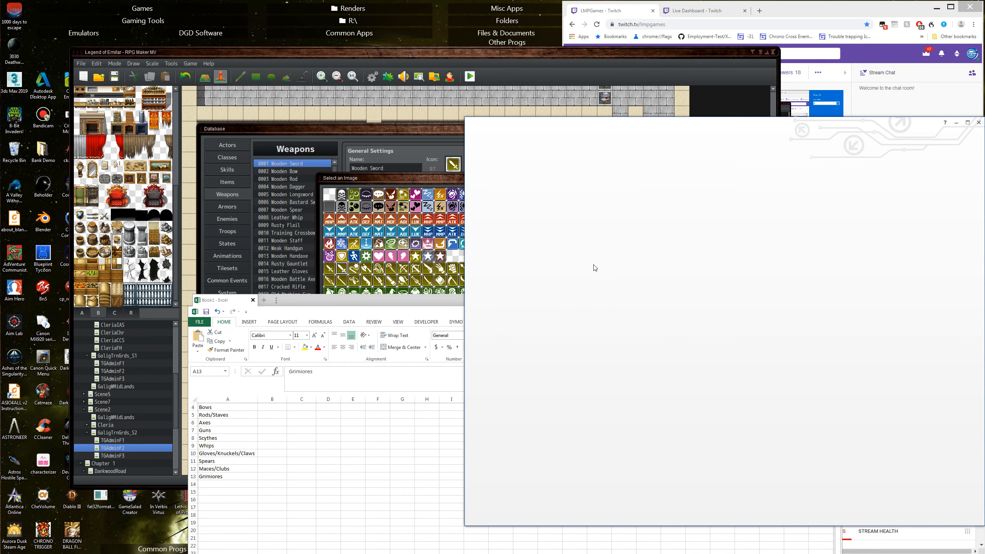
{"action": "type", "text": "Grimoire"}
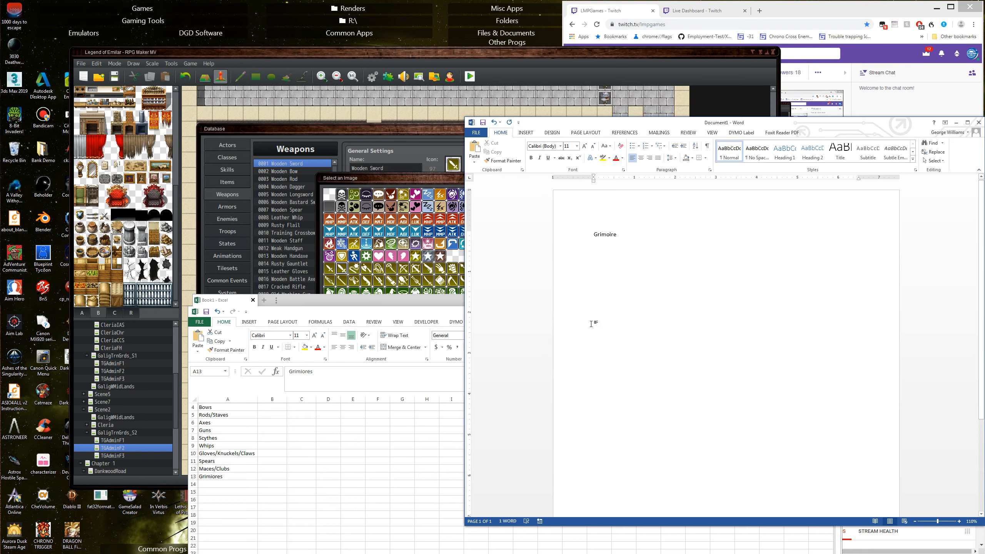
{"action": "key", "text": "Return"}
Switch back to Excel and correct the spelling in A13 to "Grimoires"
{"action": "double_click", "coordinate": [210, 476]}
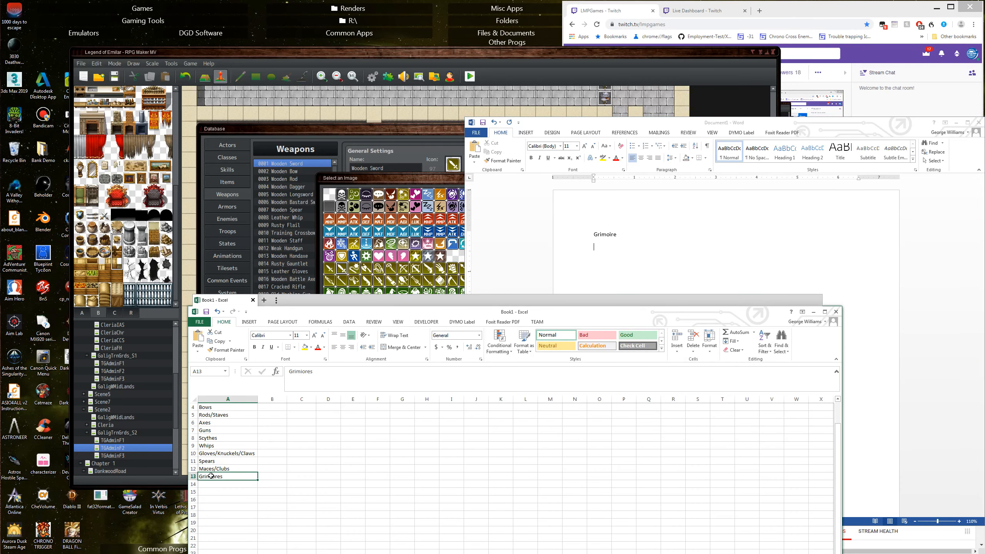
{"action": "key", "text": "Delete"}
{"action": "key", "text": "Right"}
{"action": "type", "text": "i"}
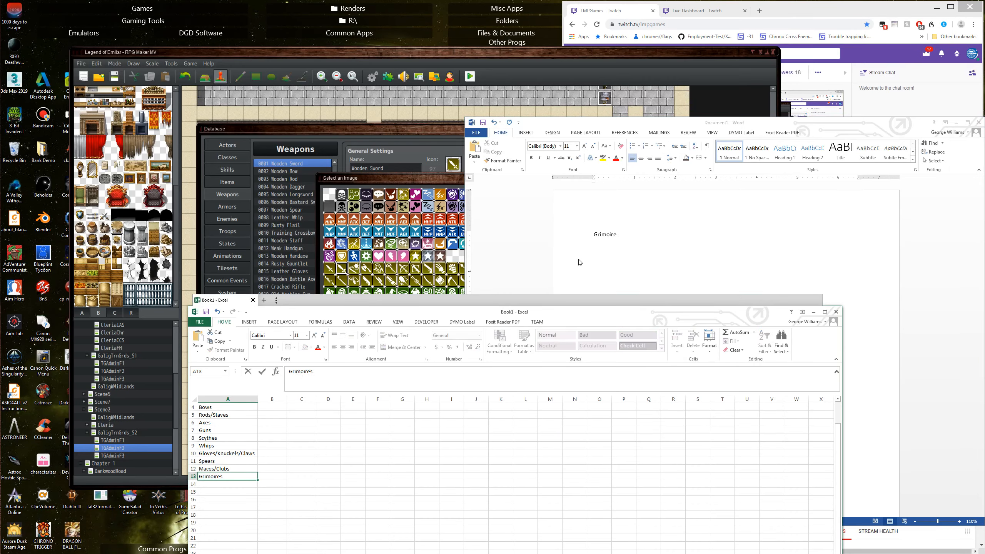
{"action": "left_click", "coordinate": [357, 469]}
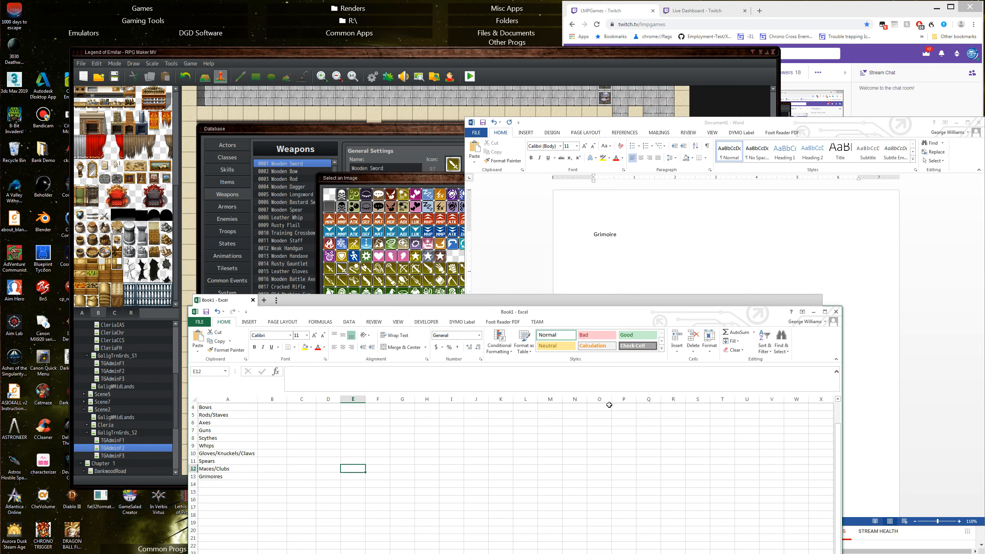
Close the Word spelling-check document without saving its changes
{"action": "left_click", "coordinate": [716, 267]}
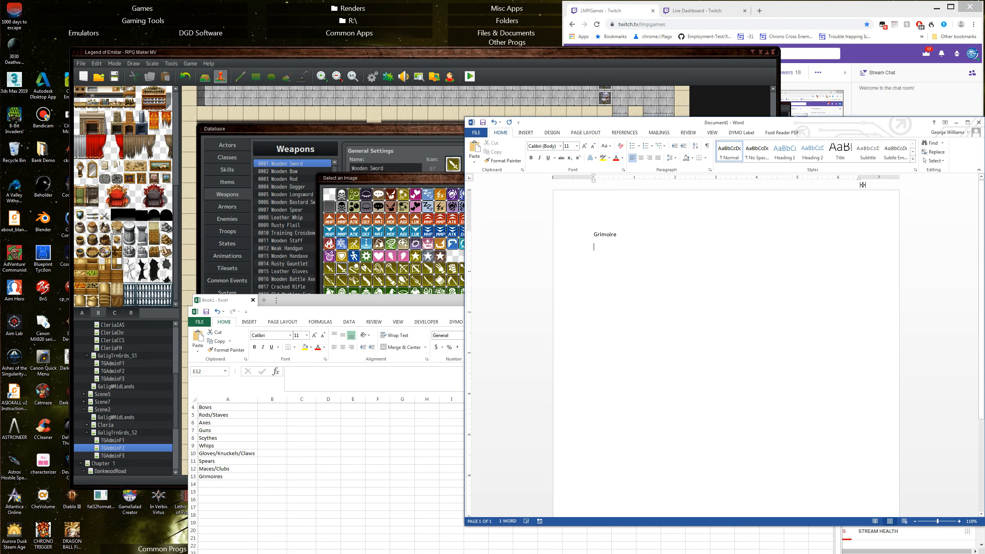
{"action": "left_click", "coordinate": [978, 124]}
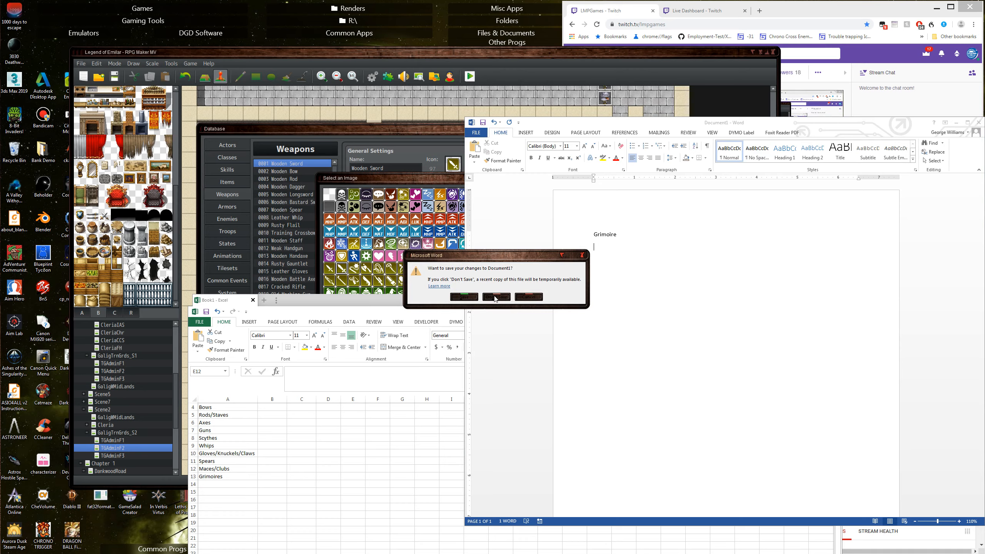
{"action": "left_click", "coordinate": [496, 297]}
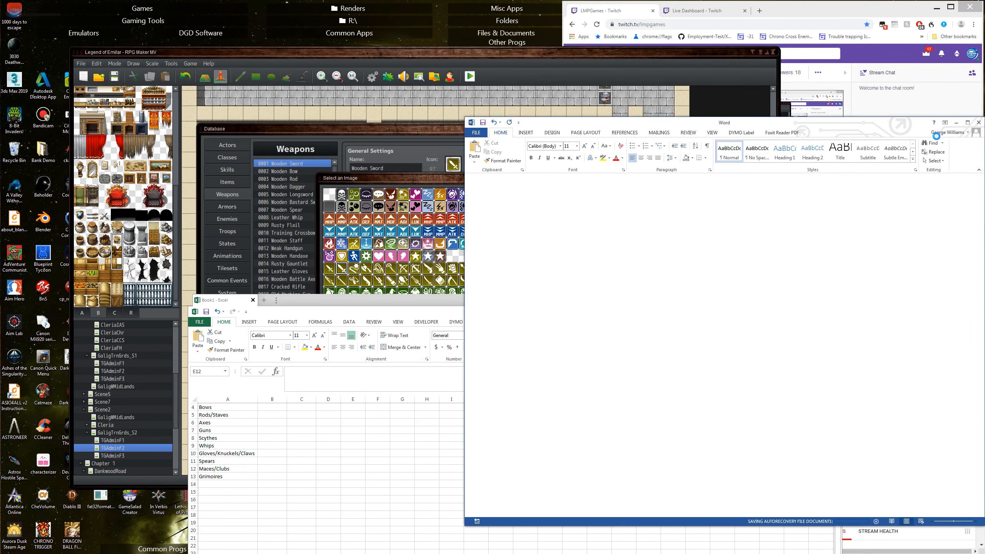
Insert two blank rows between Swords and Daggers in the weapon class list
{"action": "left_click", "coordinate": [272, 407]}
{"action": "scroll", "coordinate": [272, 427], "scroll_direction": "up", "scroll_amount": 1}
{"action": "scroll", "coordinate": [271, 427], "scroll_direction": "up", "scroll_amount": 1}
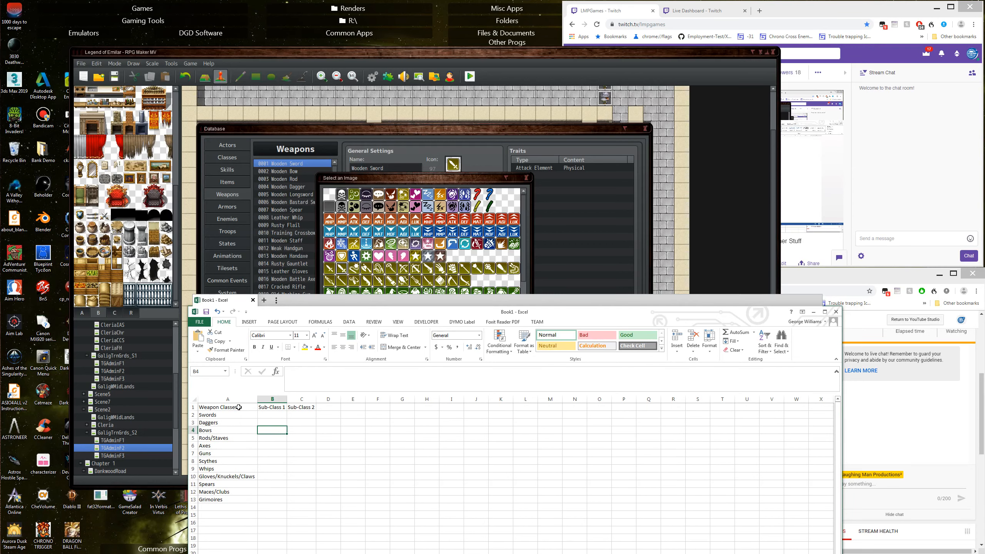
{"action": "left_click", "coordinate": [268, 415]}
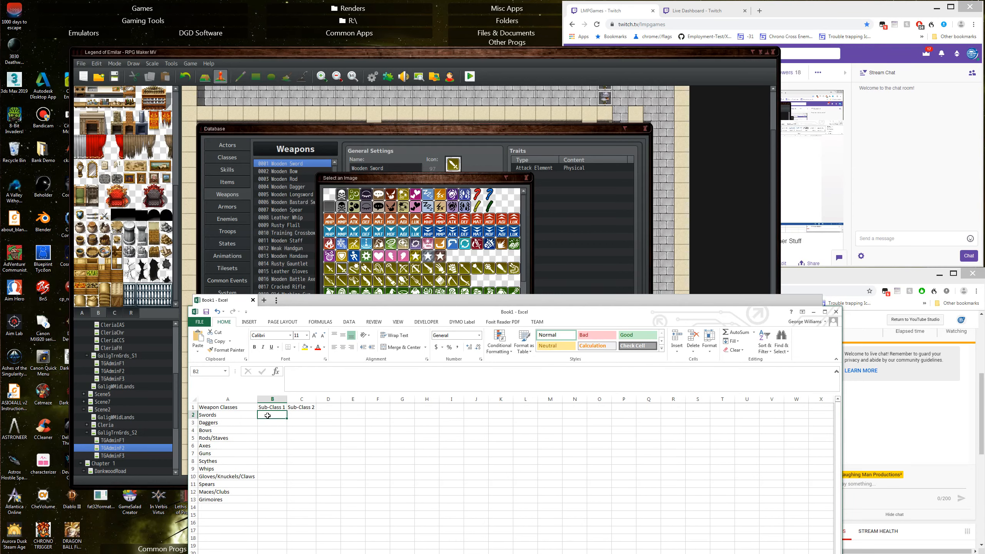
{"action": "left_click", "coordinate": [191, 423]}
{"action": "right_click", "coordinate": [192, 423]}
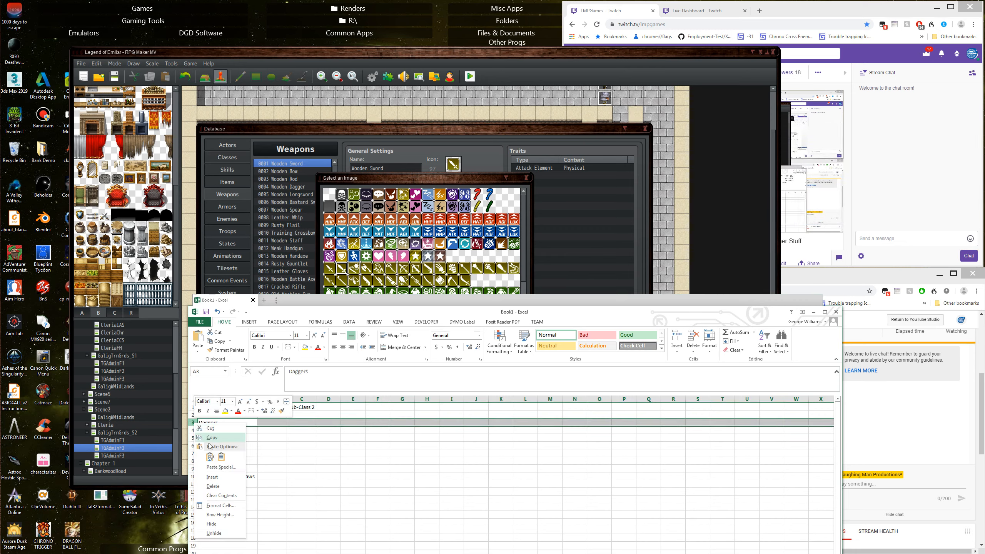
{"action": "left_click", "coordinate": [212, 477]}
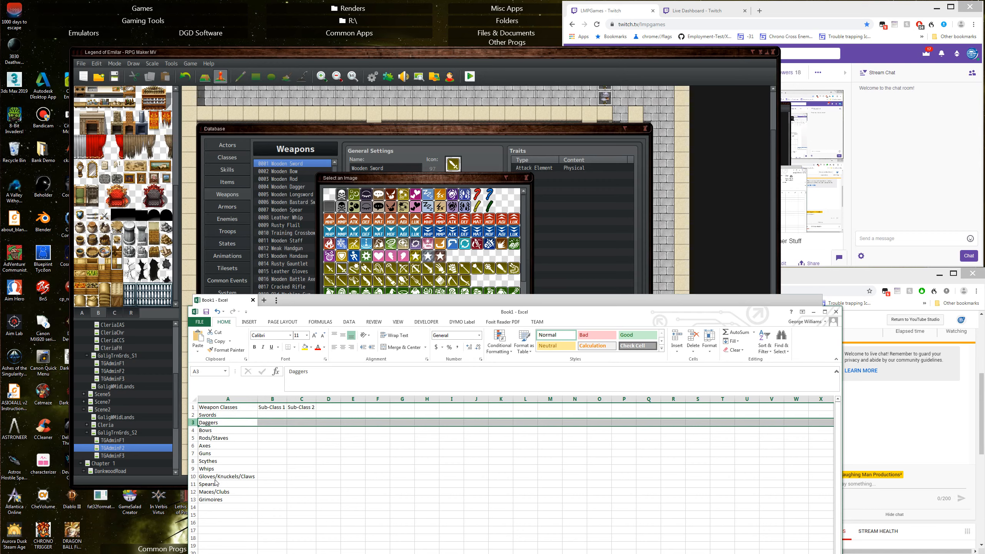
{"action": "left_click", "coordinate": [193, 429]}
{"action": "right_click", "coordinate": [192, 430]}
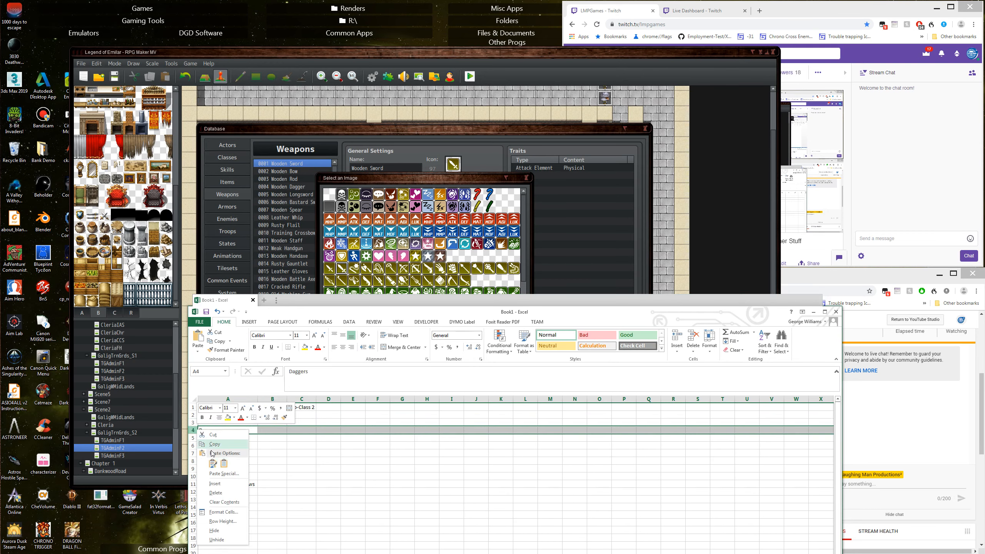
{"action": "left_click", "coordinate": [215, 483]}
{"action": "left_click", "coordinate": [193, 439]}
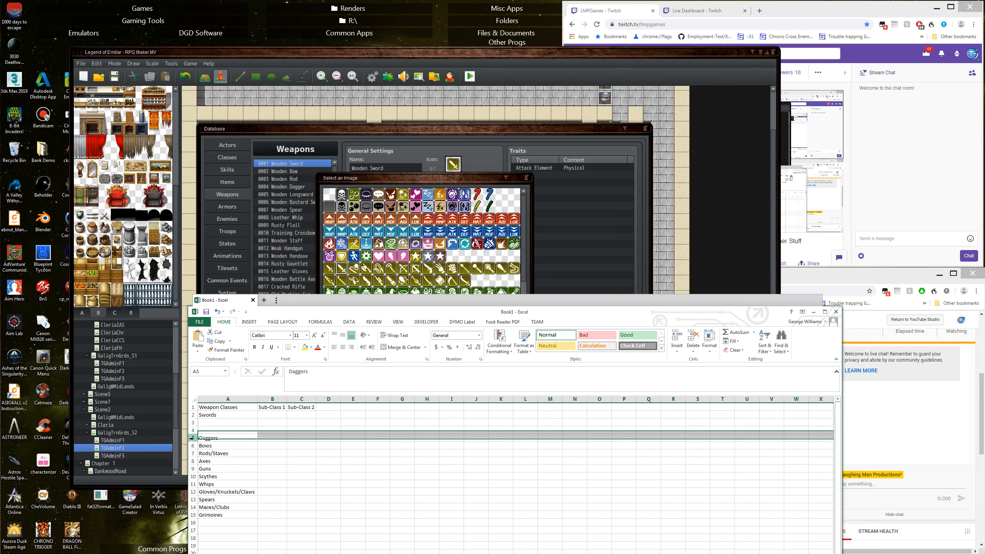
{"action": "right_click", "coordinate": [193, 439]}
Enter "One-Handed" in B3 as a Swords sub-class and widen column B slightly to fit it
{"action": "left_click", "coordinate": [274, 423]}
{"action": "left_click", "coordinate": [274, 423]}
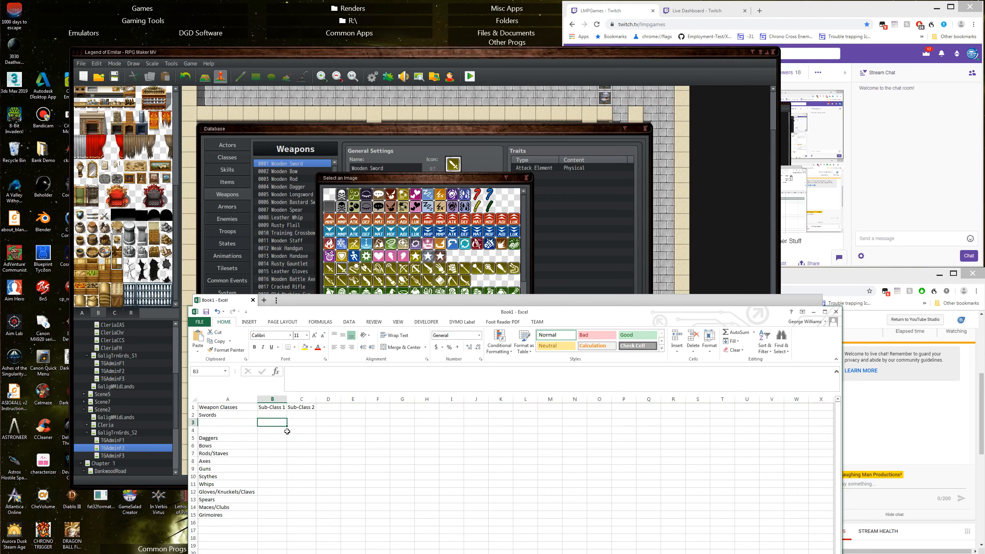
{"action": "type", "text": "One-Handed"}
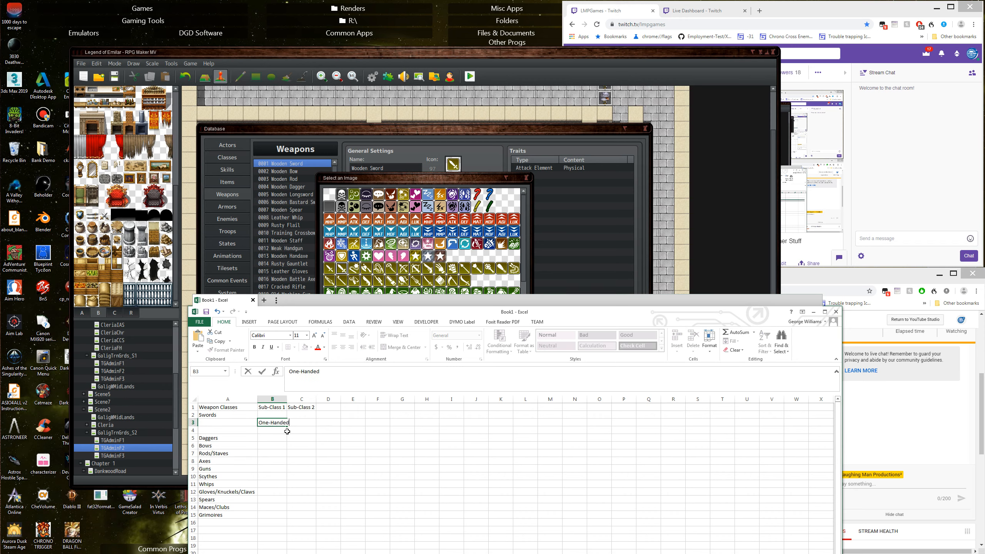
{"action": "left_click", "coordinate": [288, 431]}
{"action": "left_click_drag", "start_coordinate": [288, 397], "coordinate": [290, 397]}
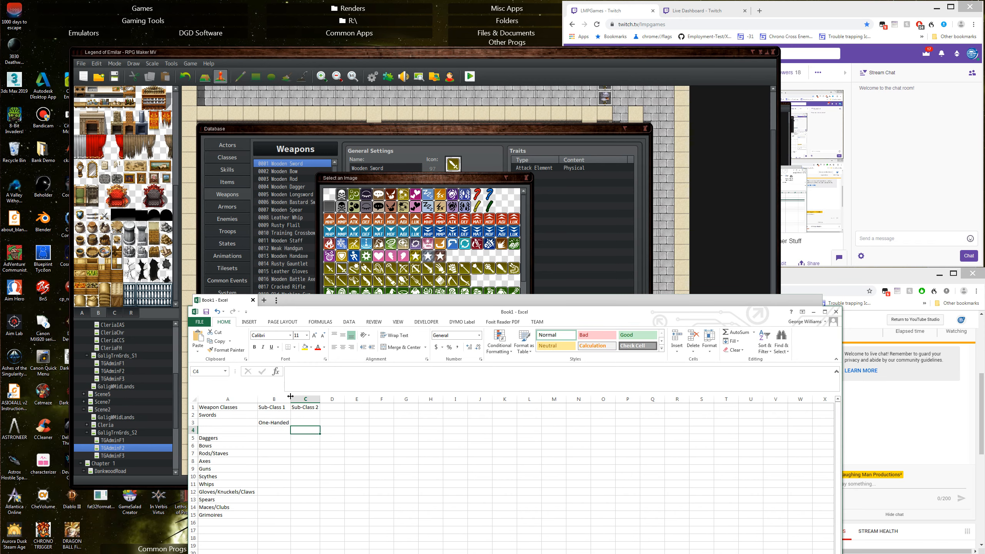
Enter "Two-Handed" in B4 as the second Swords sub-class
{"action": "left_click", "coordinate": [274, 430]}
{"action": "double_click", "coordinate": [273, 431]}
{"action": "type", "text": "Two-Handed"}
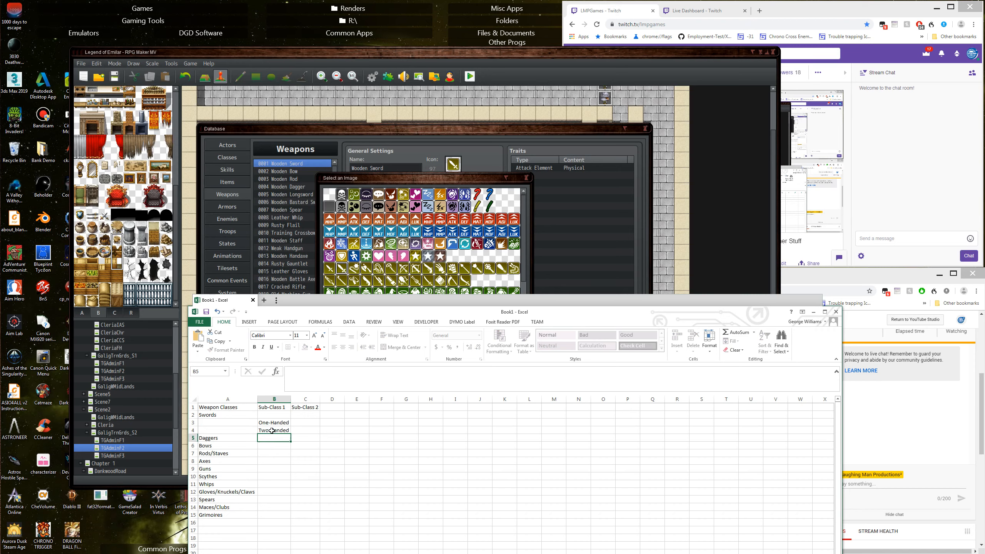
{"action": "key", "text": "Return"}
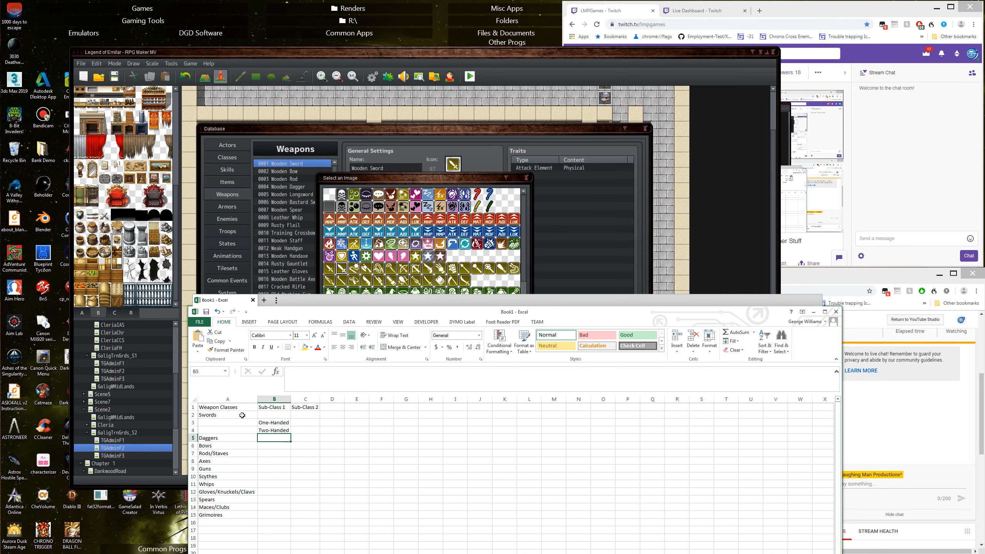
Insert a blank row beneath the Daggers class and enter "Daggers" in B6 as its sub-class
{"action": "scroll", "coordinate": [276, 464], "scroll_direction": "down", "scroll_amount": 1}
{"action": "scroll", "coordinate": [276, 464], "scroll_direction": "up", "scroll_amount": 1}
{"action": "left_click", "coordinate": [193, 447]}
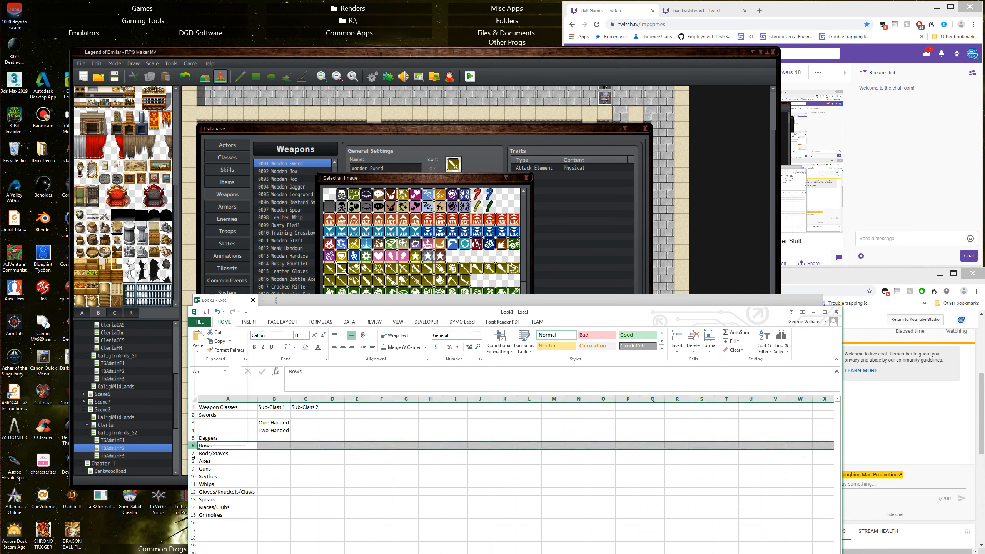
{"action": "right_click", "coordinate": [192, 447]}
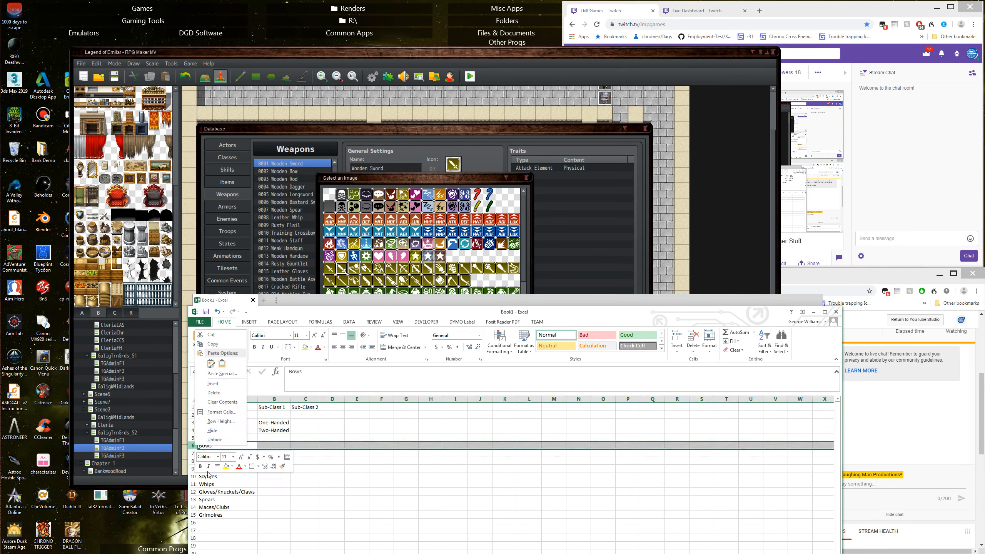
{"action": "left_click", "coordinate": [226, 384]}
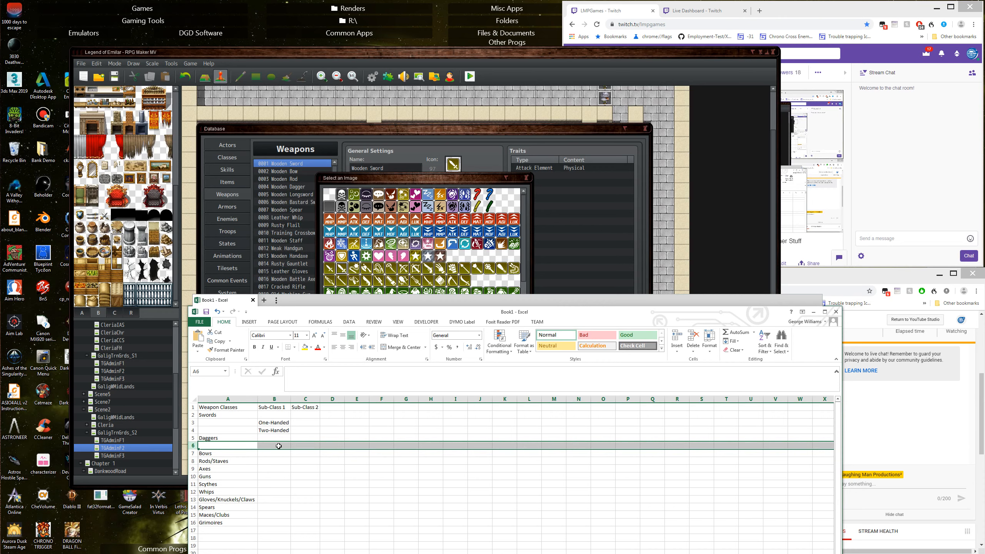
{"action": "left_click", "coordinate": [260, 462]}
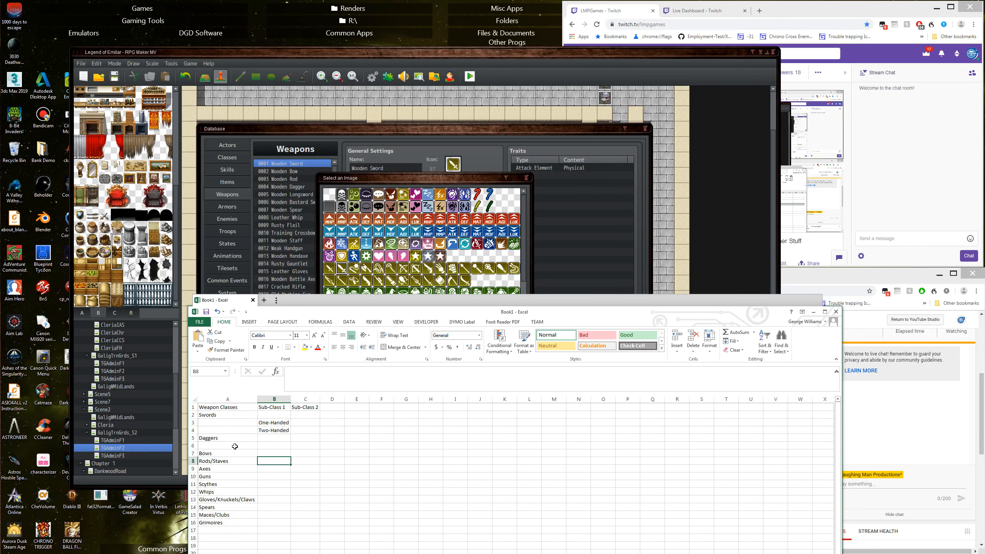
{"action": "left_click", "coordinate": [271, 445]}
{"action": "type", "text": "Daggers"}
{"action": "key", "text": "Return"}
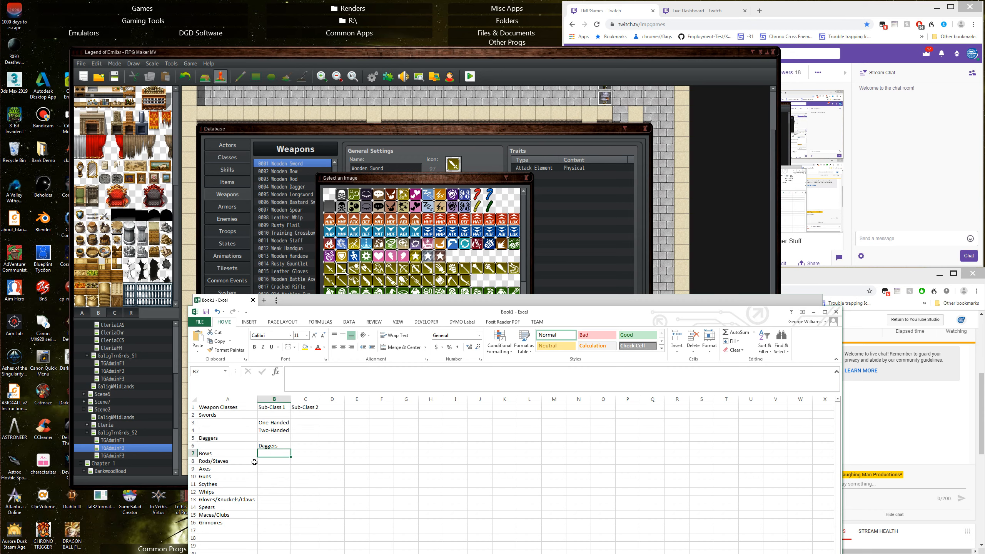
Insert a blank row between Bows and Rods/Staves and enter "Bows" in B8 as the sub-class
{"action": "left_click", "coordinate": [192, 461]}
{"action": "right_click", "coordinate": [229, 461]}
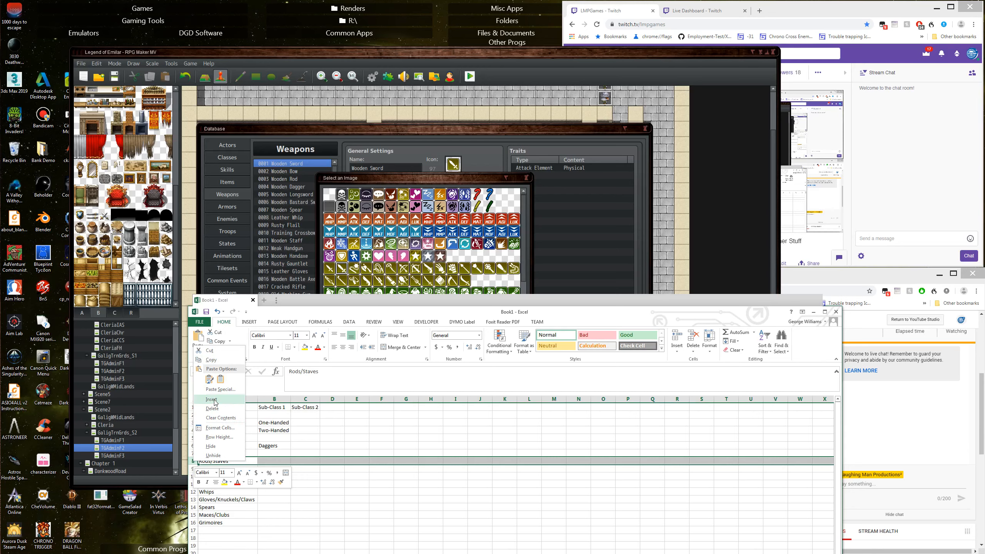
{"action": "key", "text": "Escape"}
{"action": "key", "text": "ctrl+shift+plus"}
{"action": "double_click", "coordinate": [268, 461]}
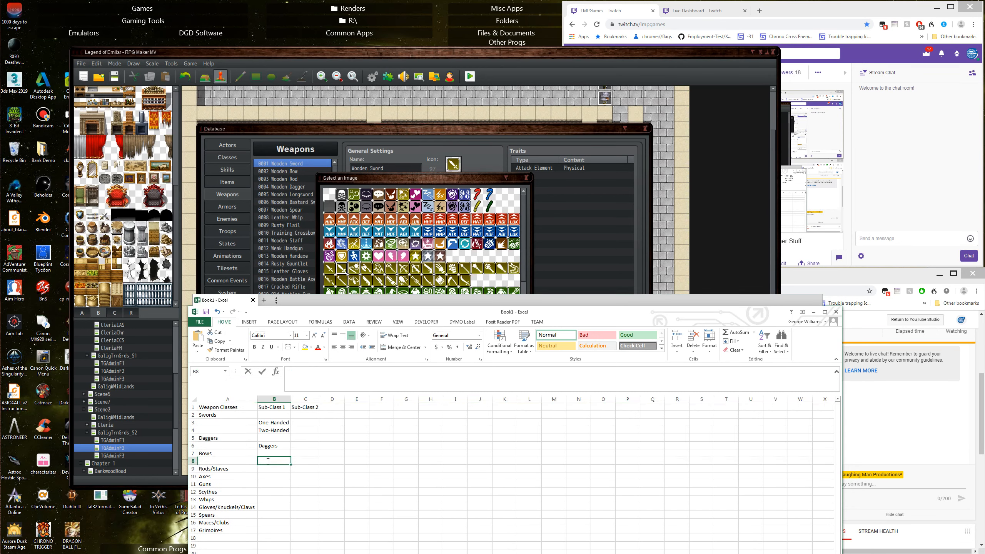
{"action": "left_click", "coordinate": [261, 492]}
Insert another blank row above Rods/Staves to make room for a second Bows sub-class
{"action": "left_click", "coordinate": [192, 462]}
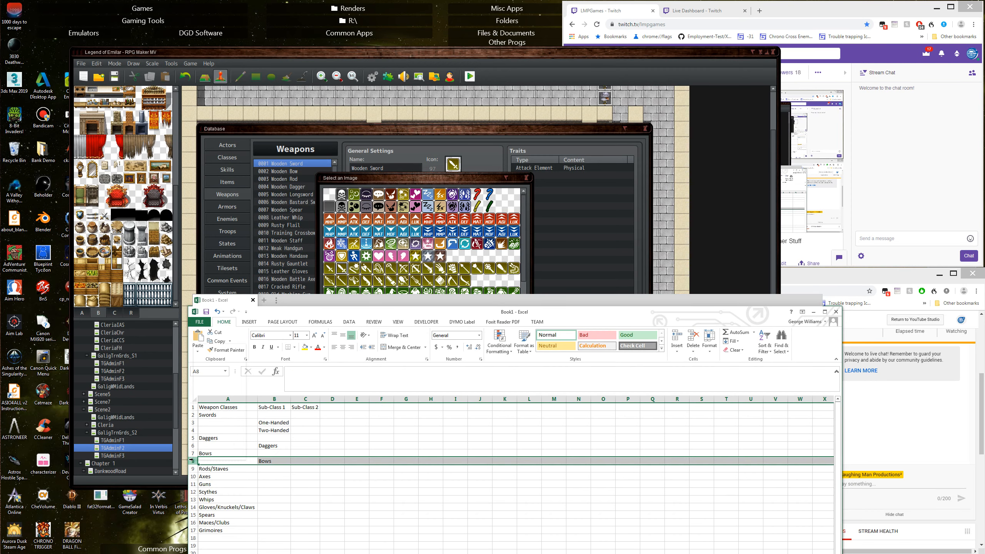
{"action": "right_click", "coordinate": [193, 462]}
{"action": "key", "text": "Escape"}
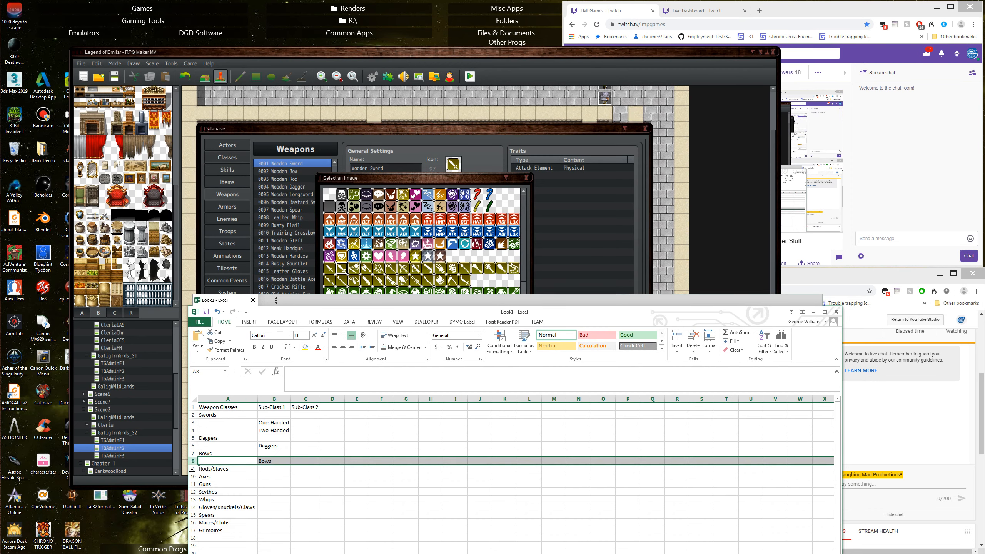
{"action": "left_click", "coordinate": [193, 469]}
{"action": "right_click", "coordinate": [193, 469]}
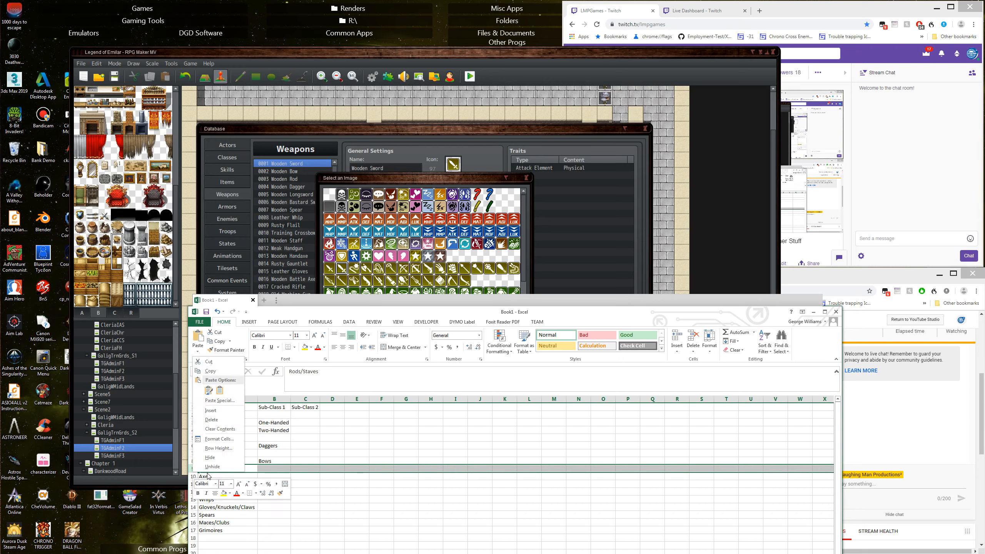
{"action": "left_click", "coordinate": [210, 410]}
{"action": "left_click", "coordinate": [277, 468]}
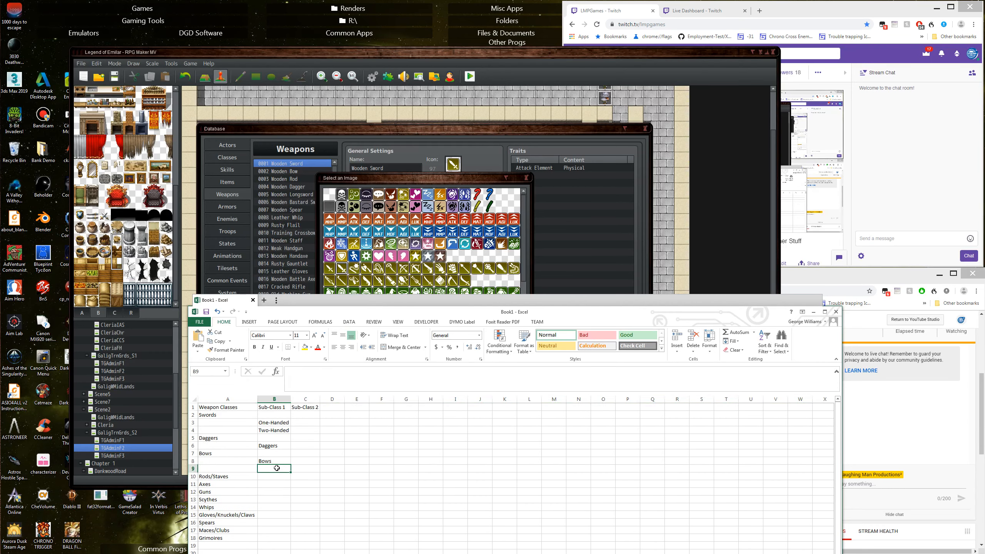
Replace the entry in B8 with "Short Bows" and enter "Long Bows" in B9
{"action": "double_click", "coordinate": [274, 461]}
{"action": "type", "text": "Short"}
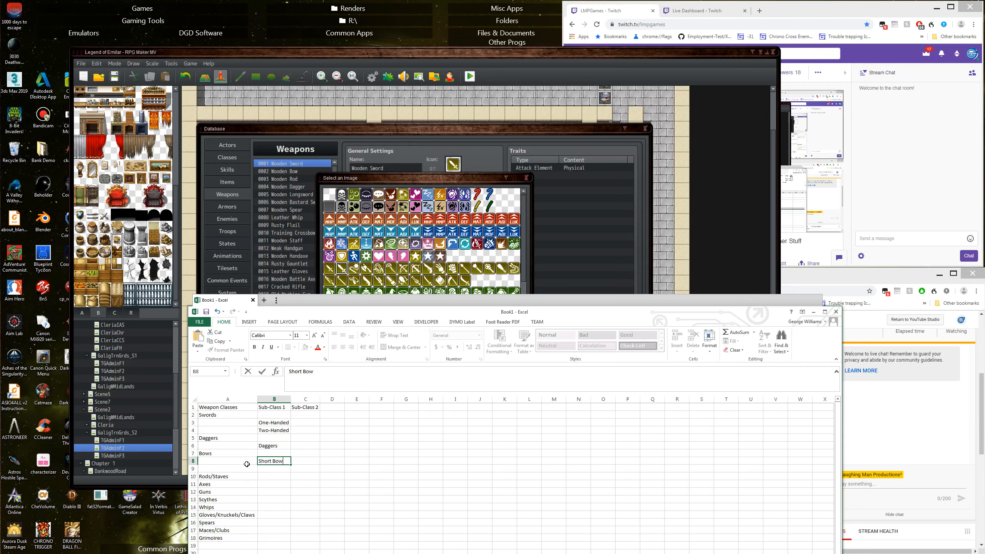
{"action": "key", "text": "Return"}
{"action": "type", "text": "Long"}
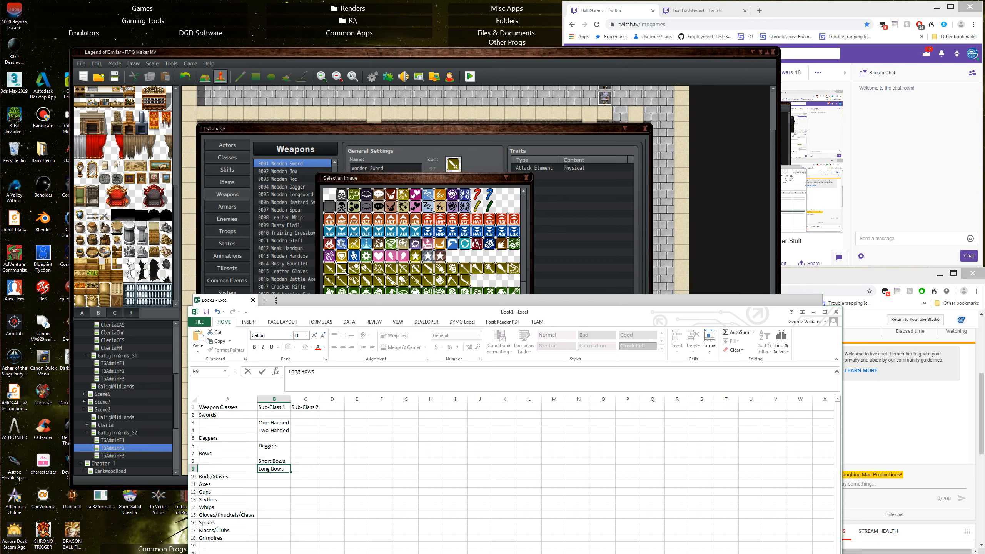
{"action": "type", "text": " Bows"}
{"action": "key", "text": "Return"}
{"action": "key", "text": "Return"}
Insert a blank row above Rods/Staves and enter "Crossbows" in B10 as the third Bows sub-class
{"action": "scroll", "coordinate": [209, 434], "scroll_direction": "down", "scroll_amount": 2}
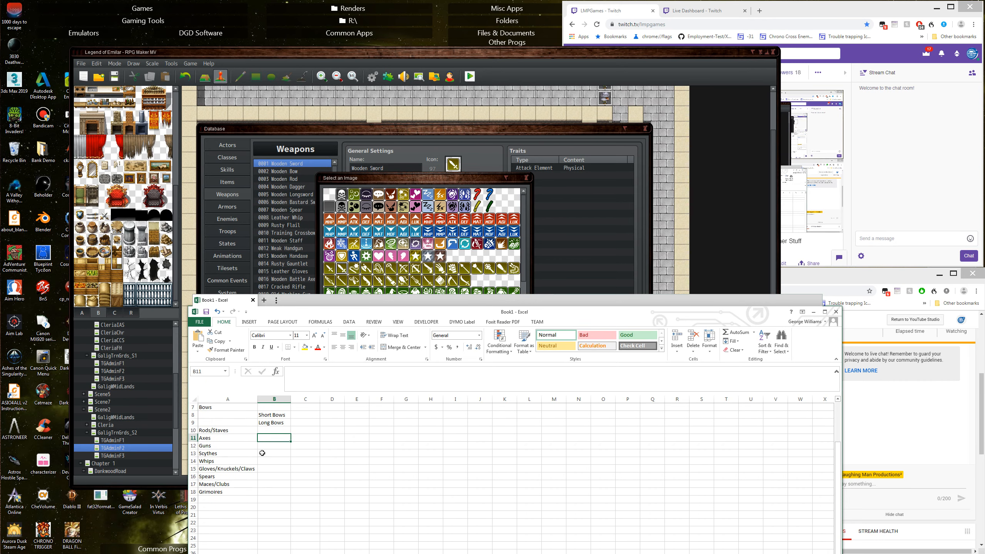
{"action": "left_click", "coordinate": [193, 422]}
{"action": "right_click", "coordinate": [194, 423]}
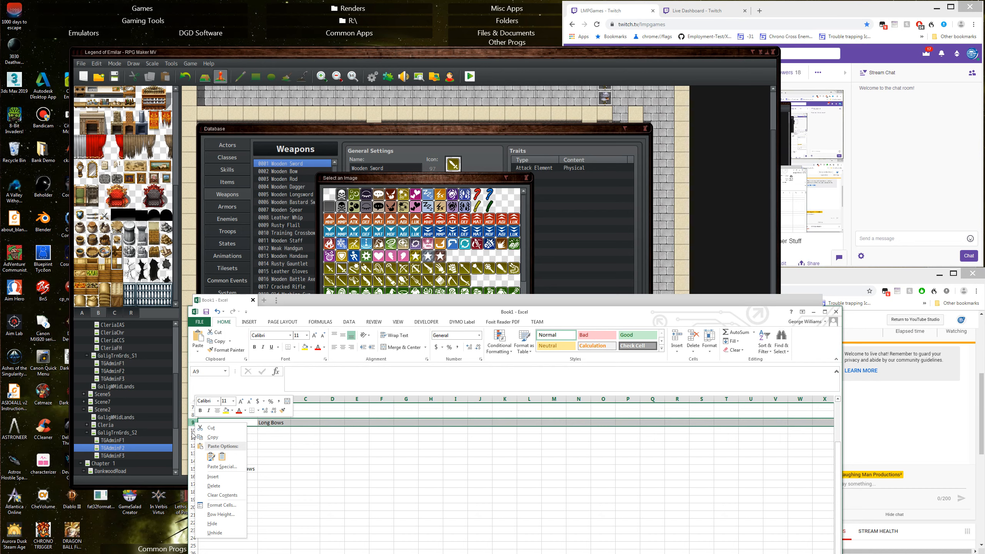
{"action": "left_click", "coordinate": [193, 430]}
{"action": "right_click", "coordinate": [193, 430]}
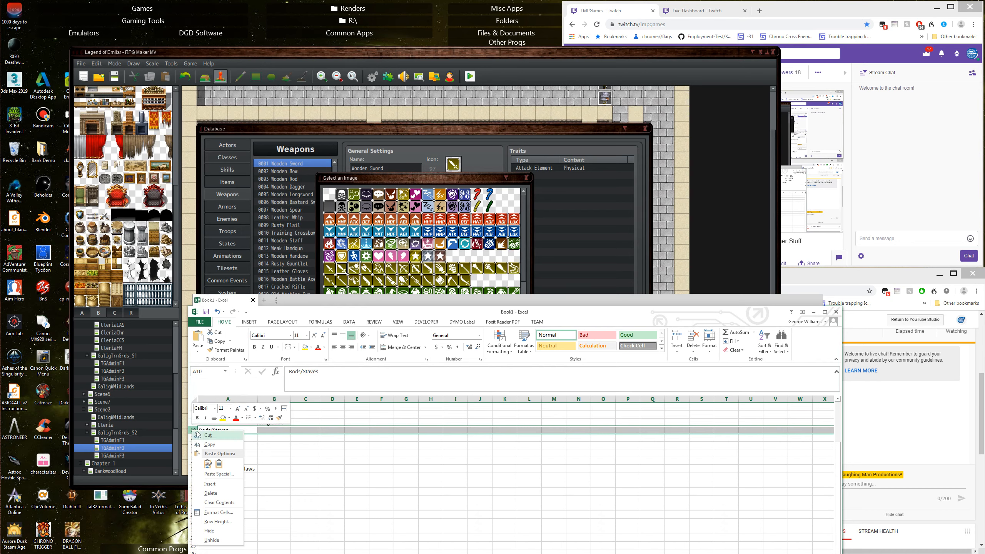
{"action": "left_click", "coordinate": [210, 483]}
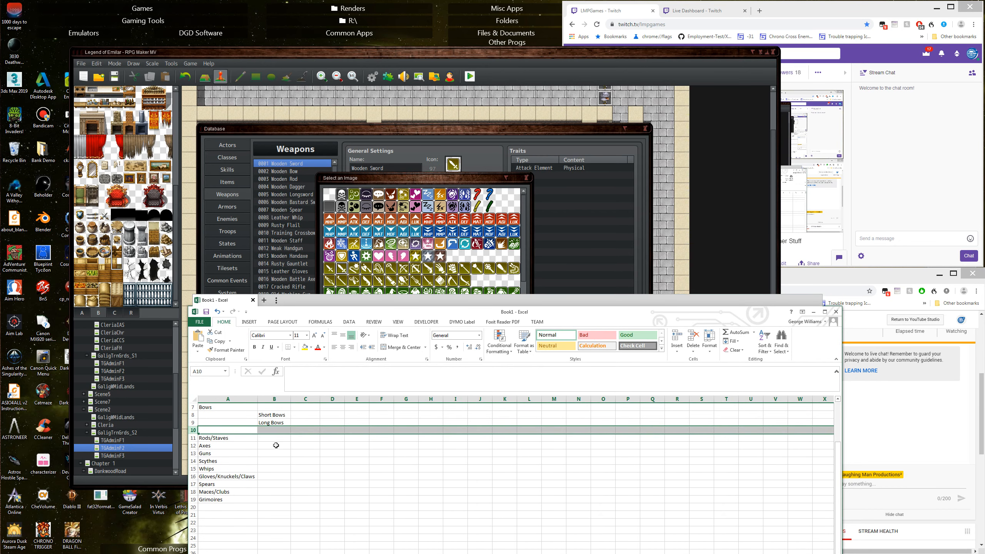
{"action": "left_click", "coordinate": [274, 430]}
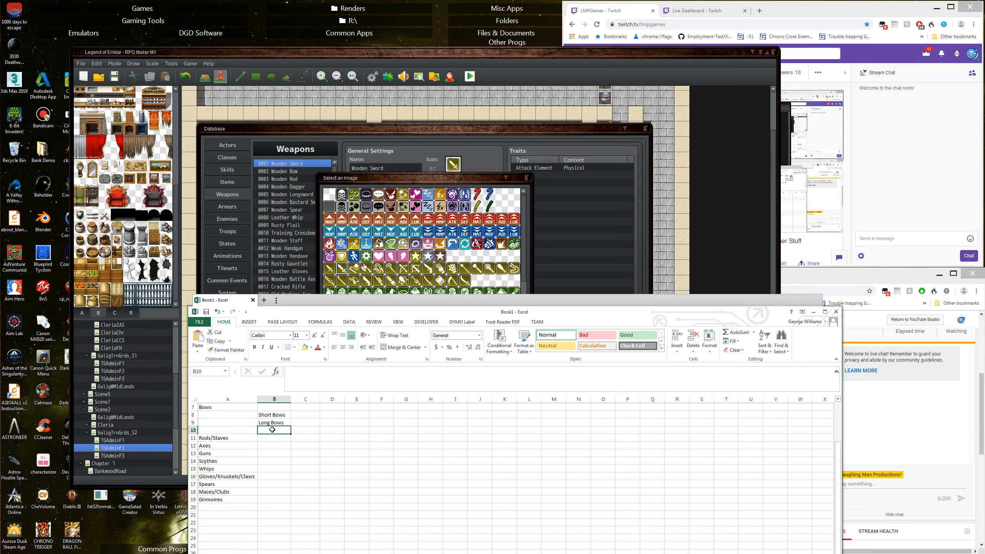
{"action": "type", "text": "Cross"}
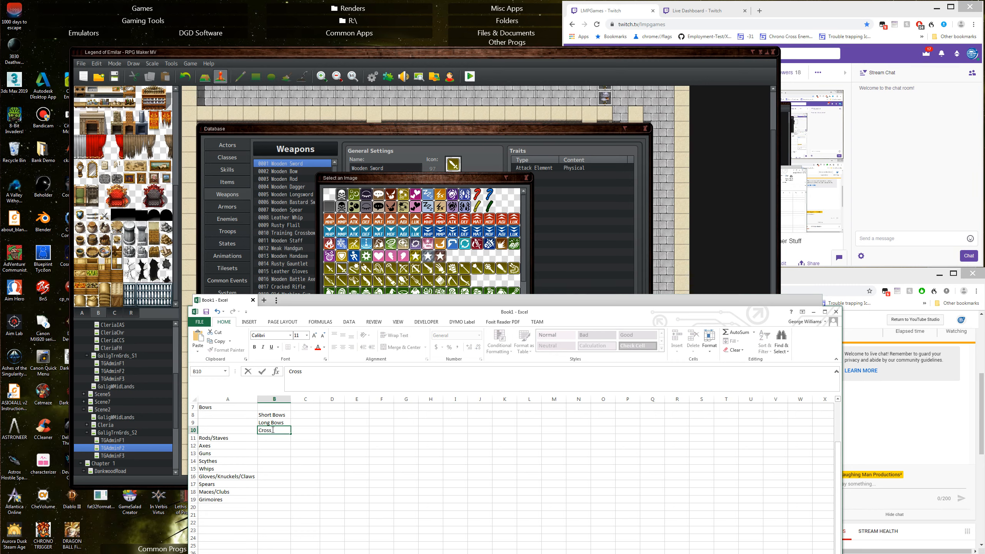
{"action": "type", "text": "bows"}
{"action": "left_click", "coordinate": [269, 454]}
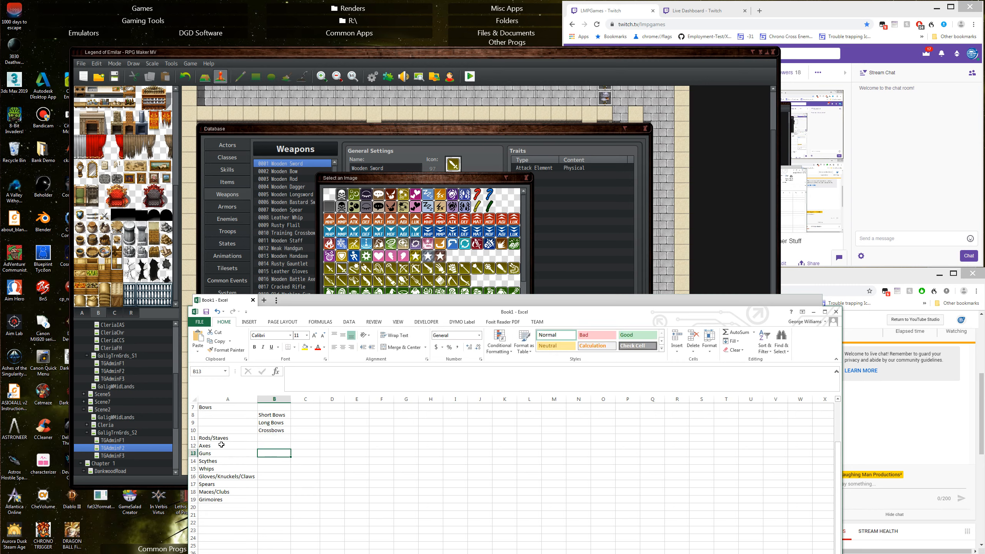
Insert two blank rows between Rods/Staves and Axes for sub-class entries
{"action": "left_click", "coordinate": [193, 446]}
{"action": "right_click", "coordinate": [193, 446]}
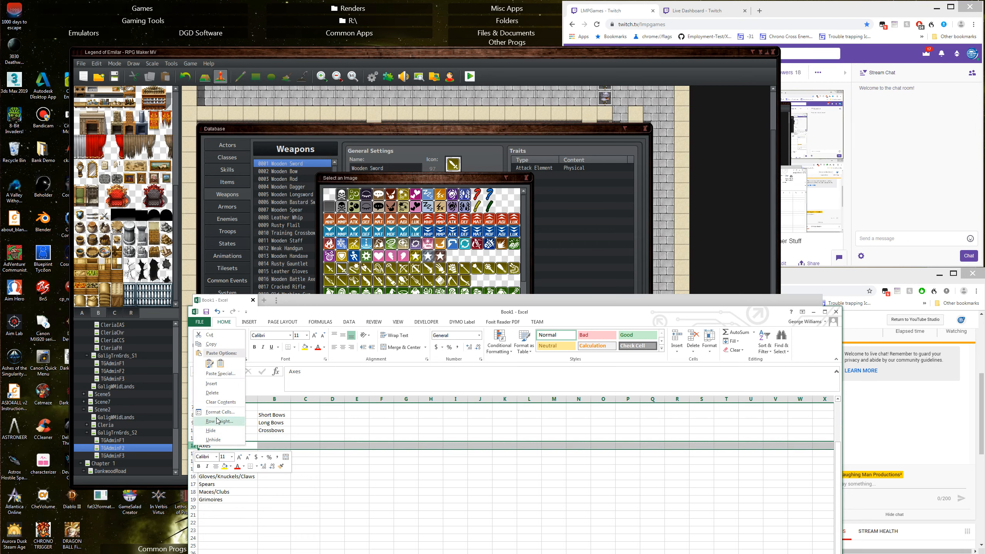
{"action": "left_click", "coordinate": [211, 384]}
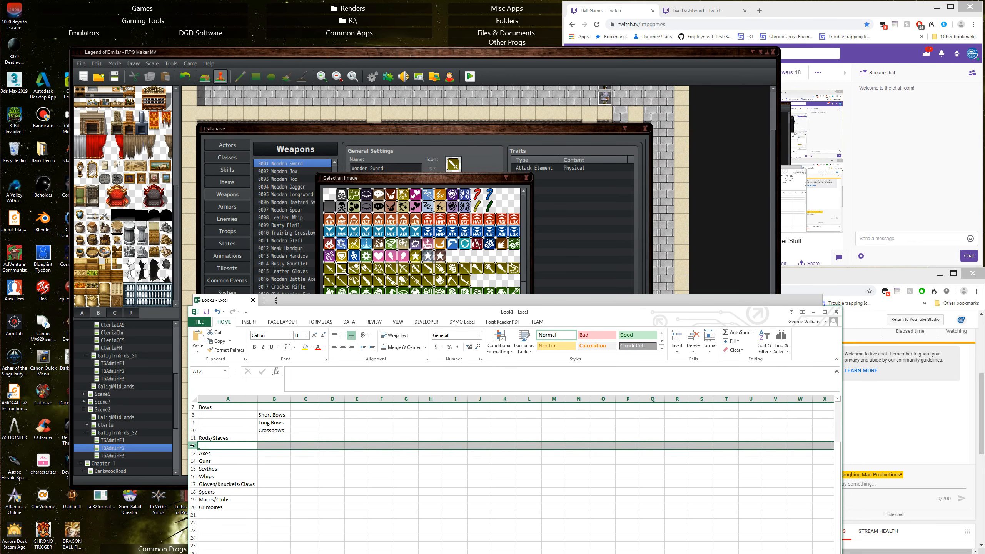
{"action": "right_click", "coordinate": [193, 445]}
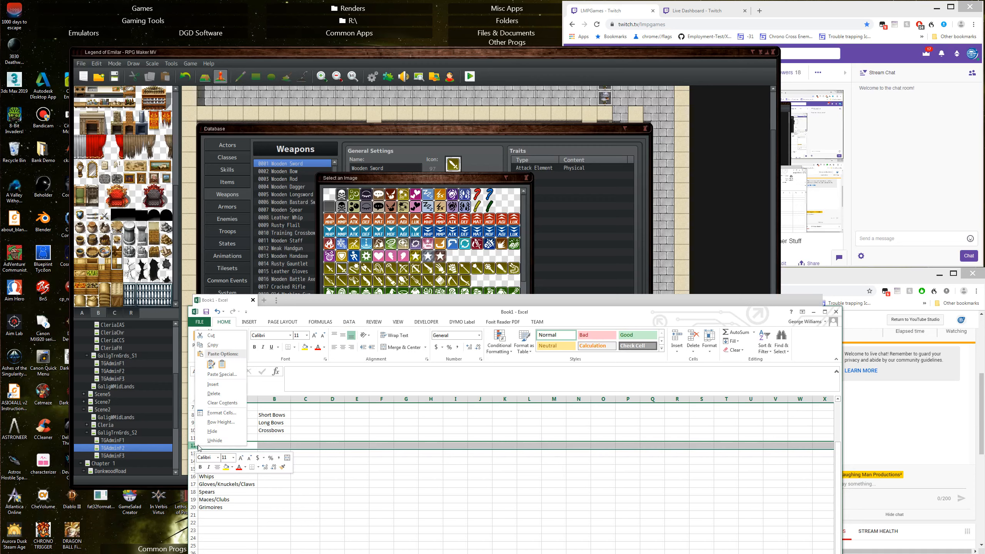
{"action": "left_click", "coordinate": [221, 385]}
{"action": "scroll", "coordinate": [271, 466], "scroll_direction": "down", "scroll_amount": 1}
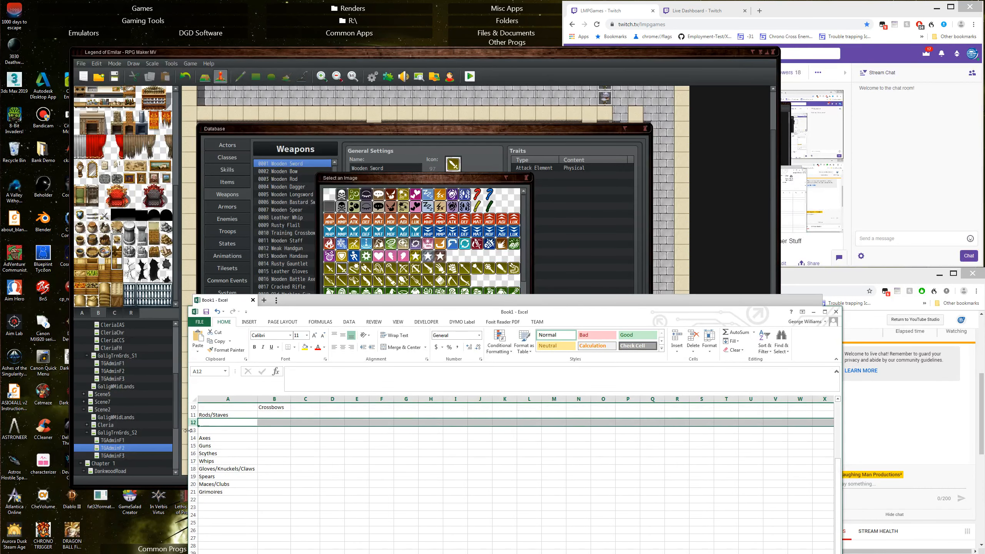
Insert two blank rows between Axes and Guns for sub-class entries
{"action": "left_click_drag", "start_coordinate": [211, 428], "coordinate": [201, 439]}
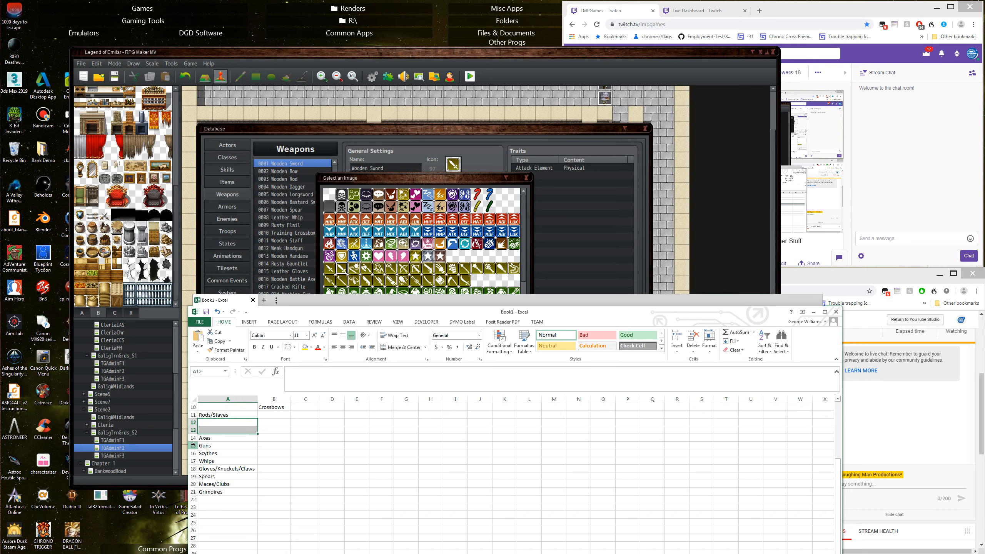
{"action": "key", "text": "ctrl+c"}
{"action": "left_click", "coordinate": [192, 446]}
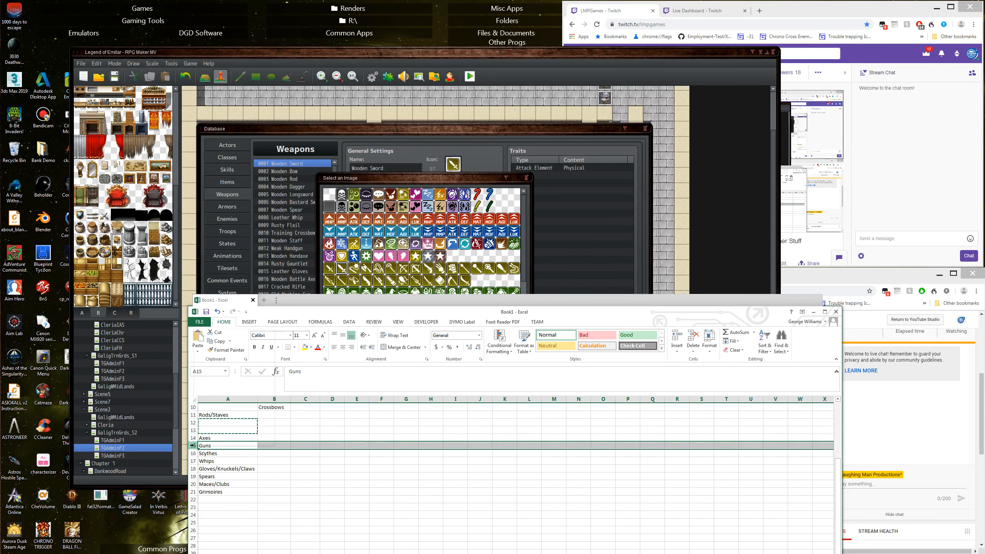
{"action": "right_click", "coordinate": [193, 446]}
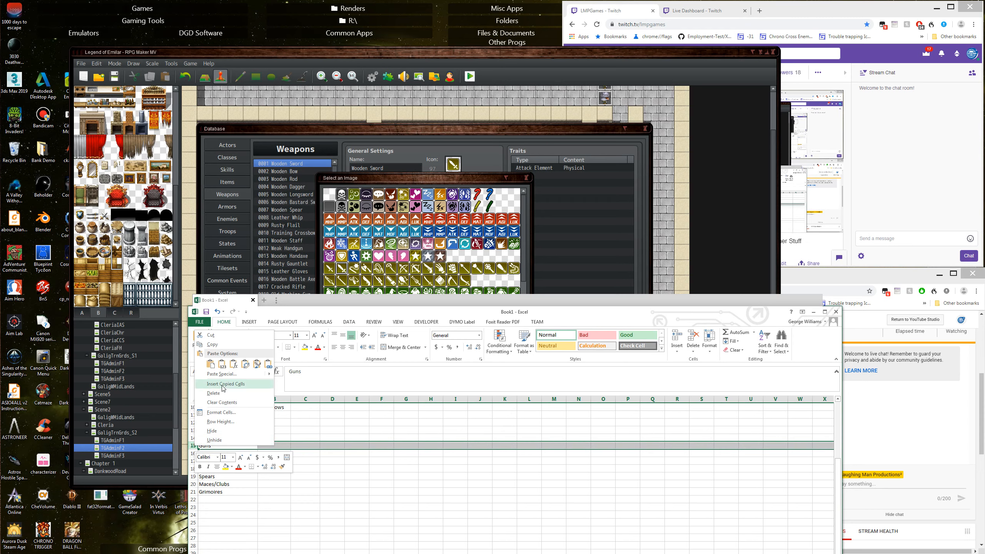
{"action": "key", "text": "Escape"}
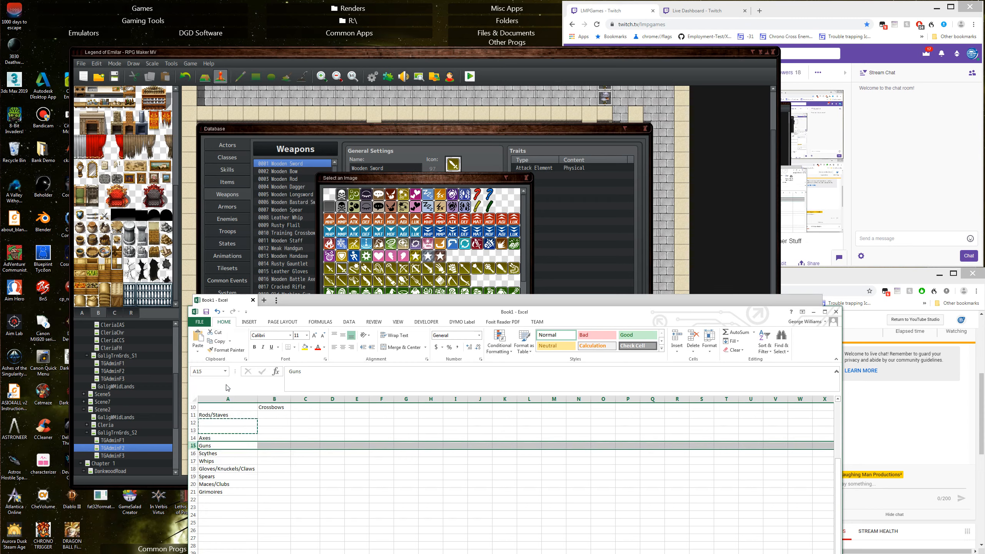
{"action": "key", "text": "ctrl+shift+plus"}
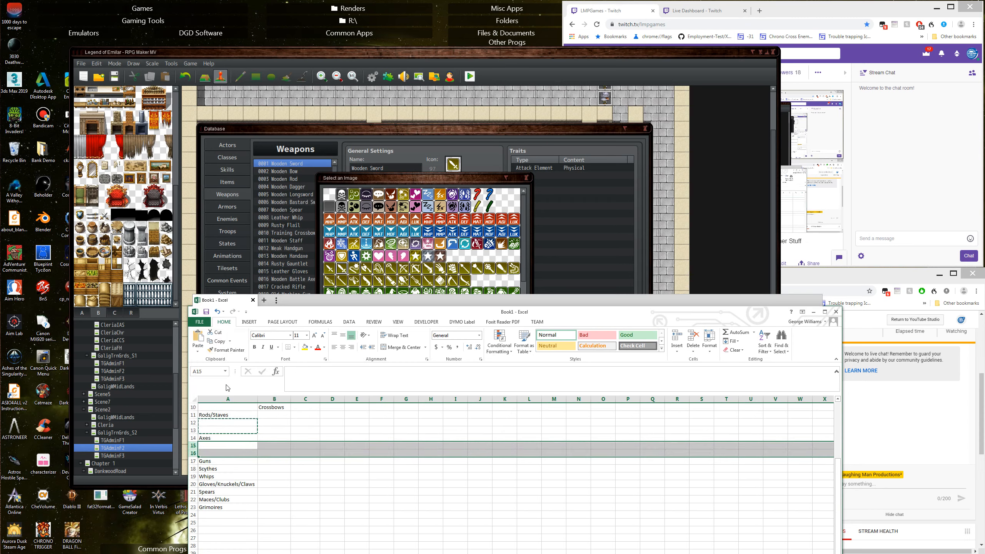
Insert one blank row between Guns and Scythes
{"action": "left_click", "coordinate": [209, 468]}
{"action": "left_click", "coordinate": [193, 468]}
{"action": "right_click", "coordinate": [196, 470]}
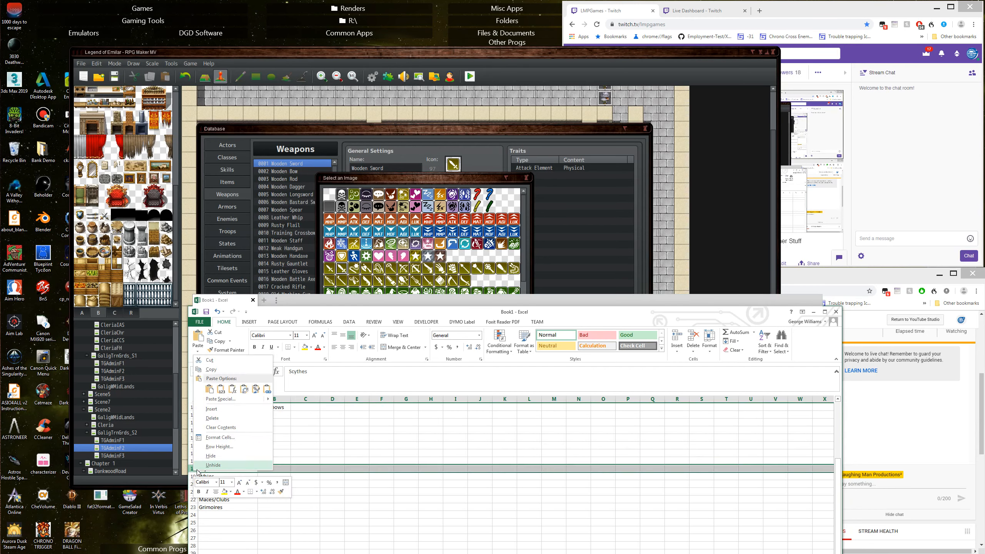
{"action": "left_click", "coordinate": [212, 409]}
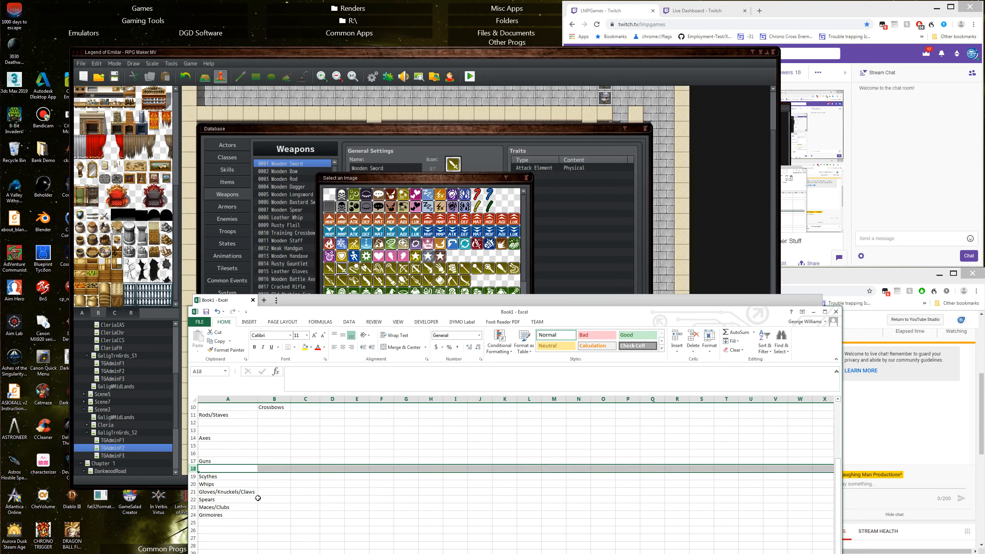
Add three more blank rows below Guns to make room for its sub-classes
{"action": "scroll", "coordinate": [275, 483], "scroll_direction": "down", "scroll_amount": 1}
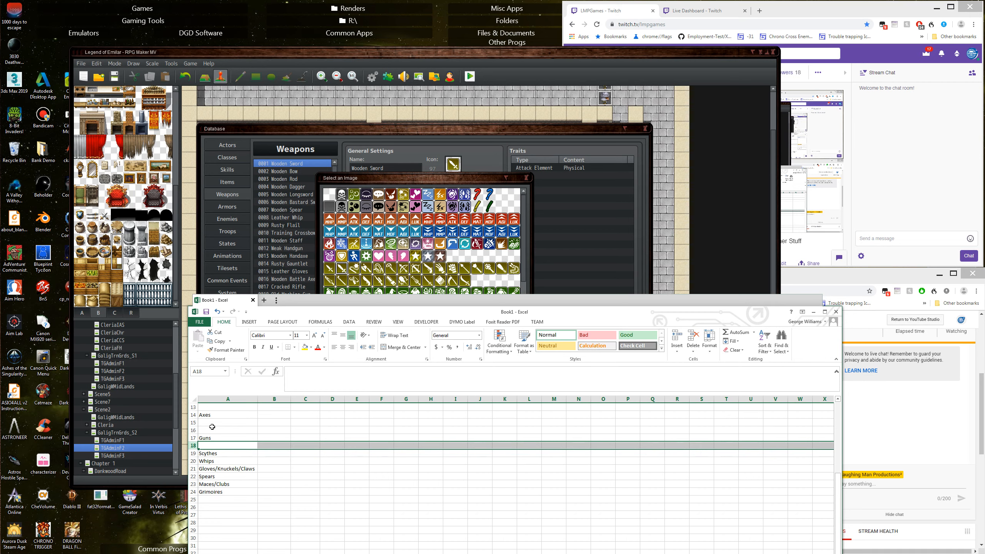
{"action": "left_click_drag", "start_coordinate": [212, 424], "coordinate": [210, 432]}
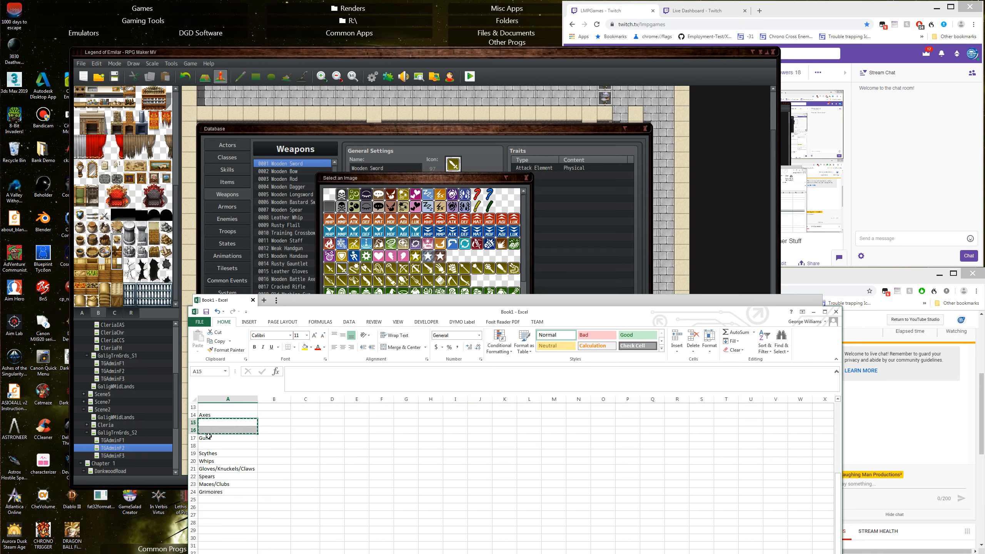
{"action": "key", "text": "ctrl+c"}
{"action": "left_click", "coordinate": [193, 445]}
{"action": "right_click", "coordinate": [193, 446]}
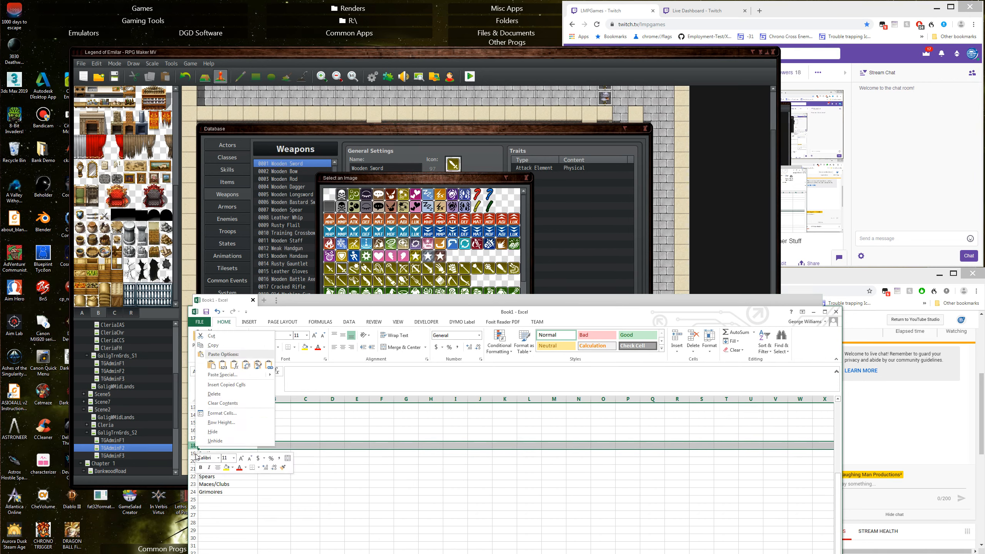
{"action": "left_click", "coordinate": [224, 385]}
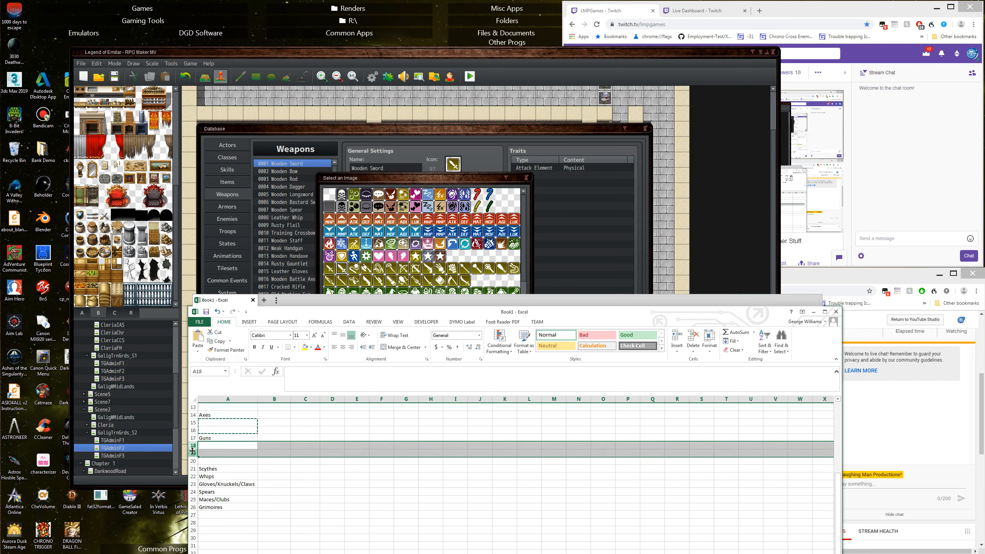
{"action": "left_click", "coordinate": [193, 454]}
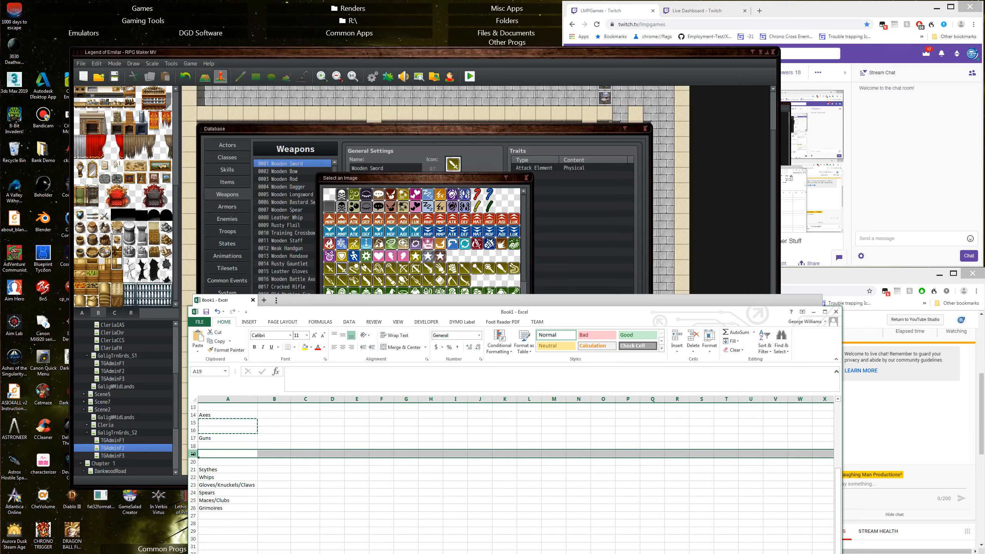
{"action": "right_click", "coordinate": [193, 454]}
{"action": "left_click", "coordinate": [220, 394]}
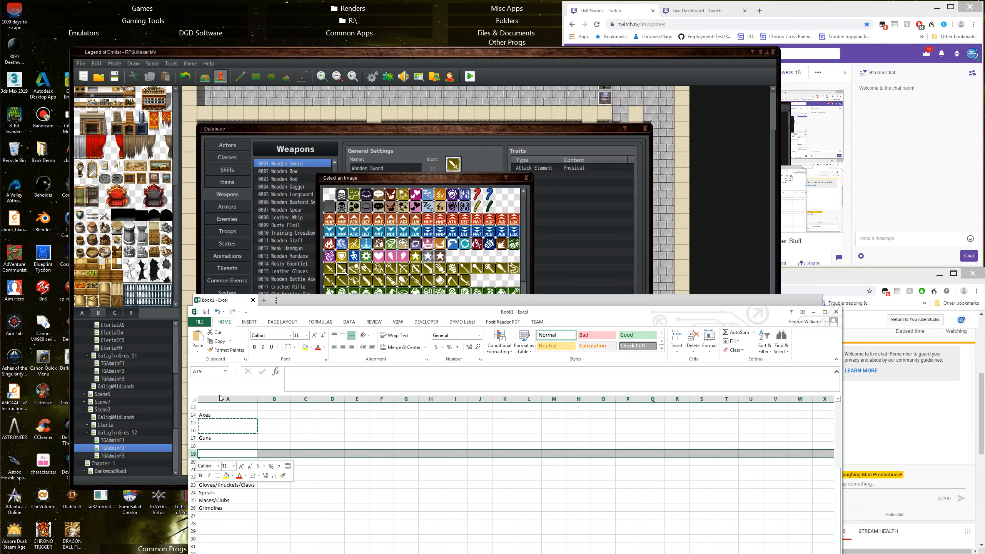
{"action": "left_click", "coordinate": [216, 447]}
{"action": "left_click_drag", "start_coordinate": [216, 448], "coordinate": [201, 450]}
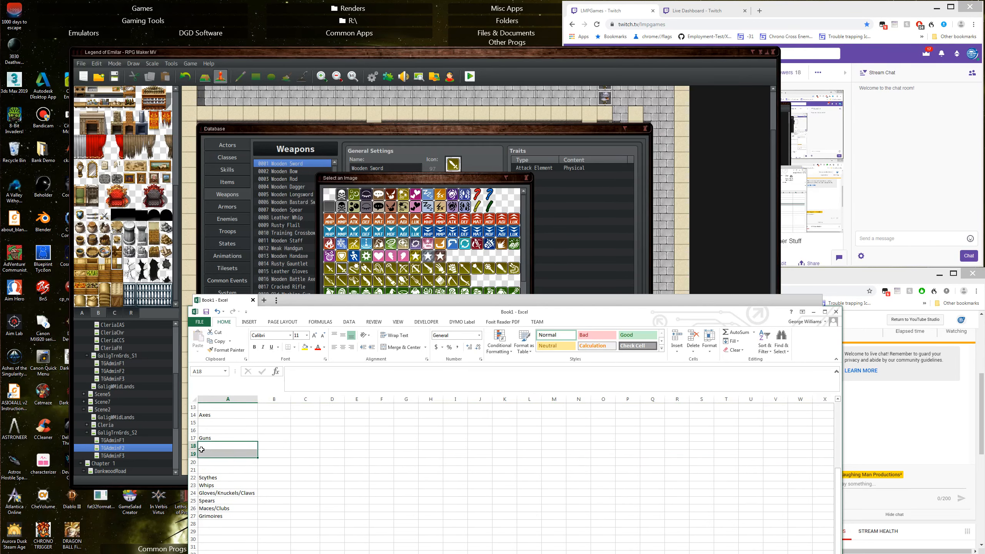
Insert one blank row between Scythes and Whips
{"action": "left_click", "coordinate": [192, 485]}
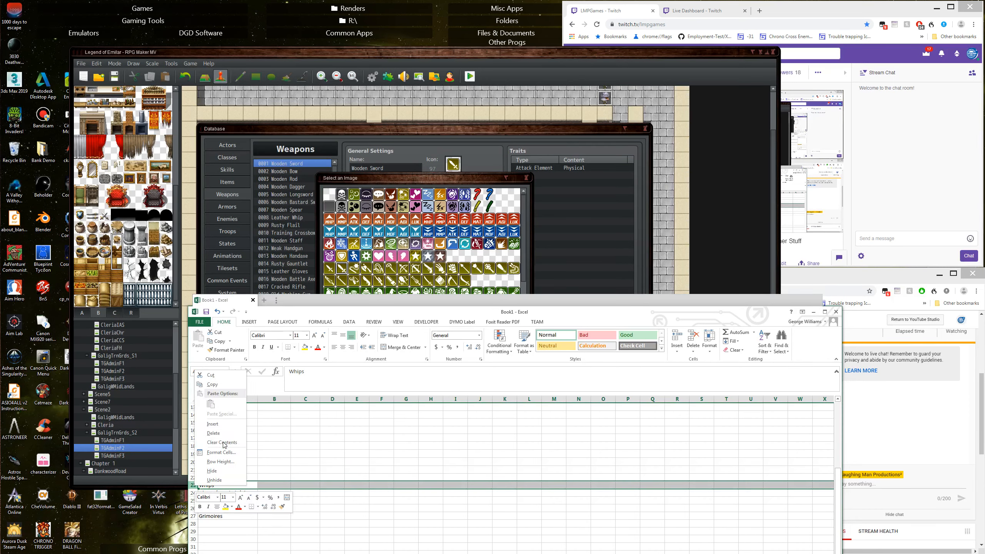
{"action": "scroll", "coordinate": [229, 454], "scroll_direction": "down", "scroll_amount": 1}
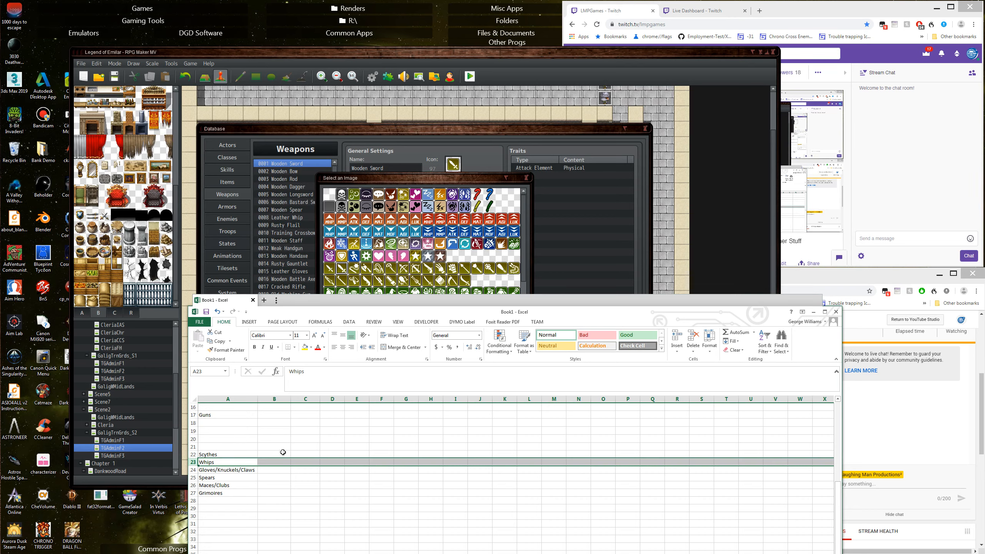
{"action": "right_click", "coordinate": [206, 464]}
{"action": "left_click", "coordinate": [212, 400]}
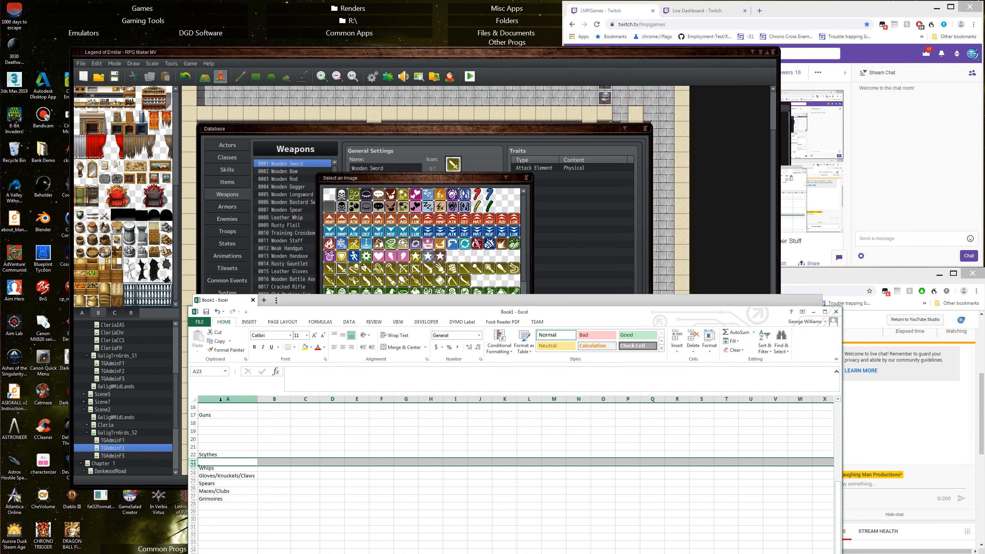
Insert two blank rows between Whips and Gloves/Knuckels/Claws
{"action": "scroll", "coordinate": [222, 458], "scroll_direction": "down", "scroll_amount": 2}
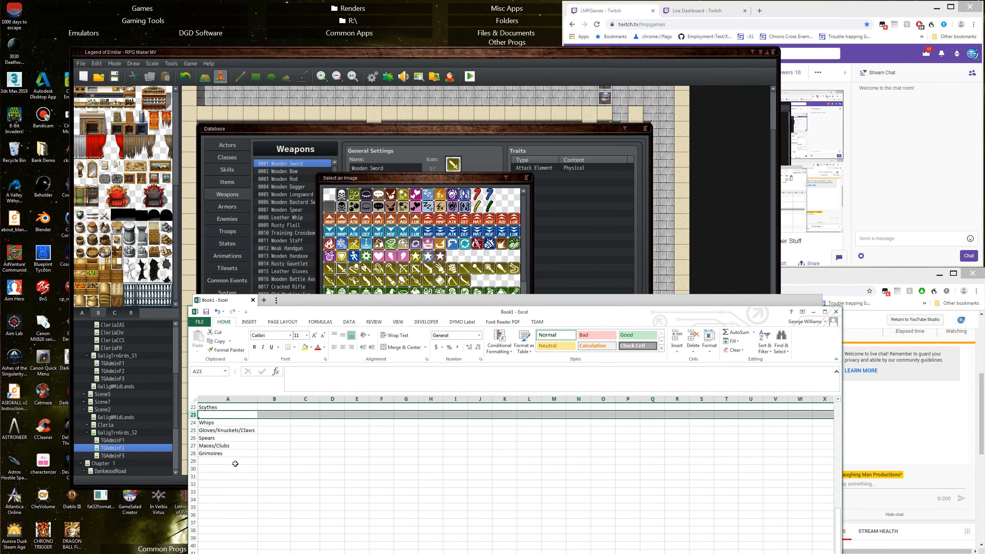
{"action": "left_click", "coordinate": [194, 430]}
{"action": "right_click", "coordinate": [195, 431]}
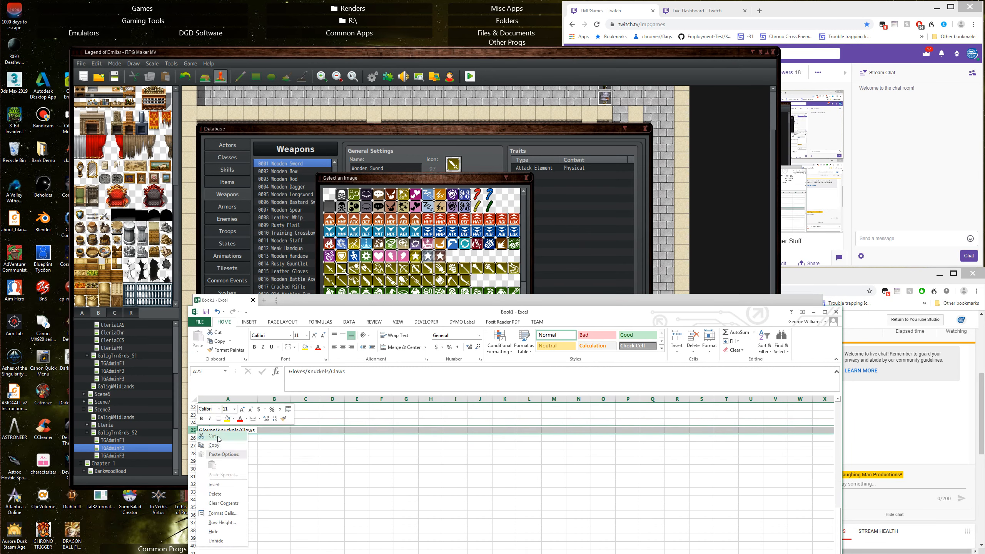
{"action": "left_click", "coordinate": [214, 484]}
{"action": "scroll", "coordinate": [238, 481], "scroll_direction": "up", "scroll_amount": 1}
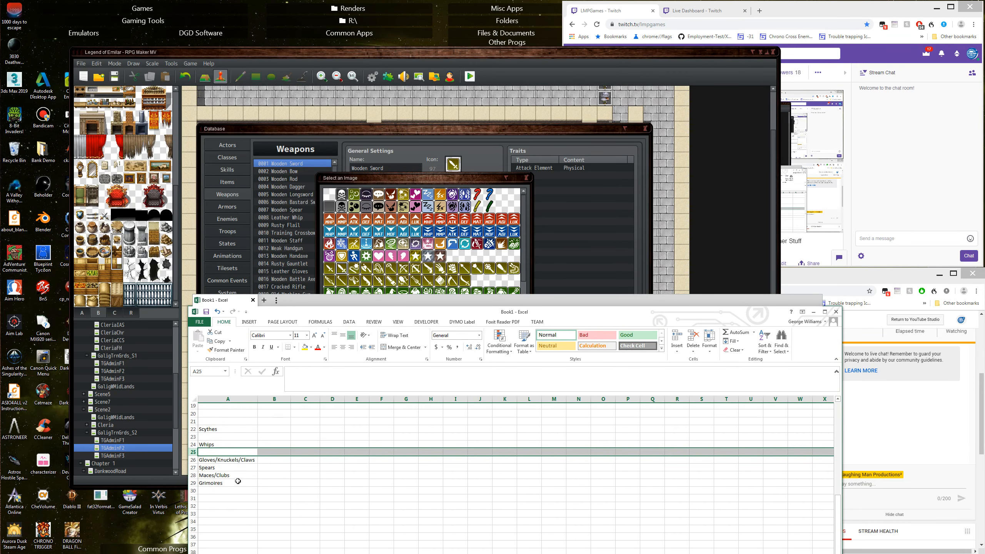
{"action": "right_click", "coordinate": [193, 455]}
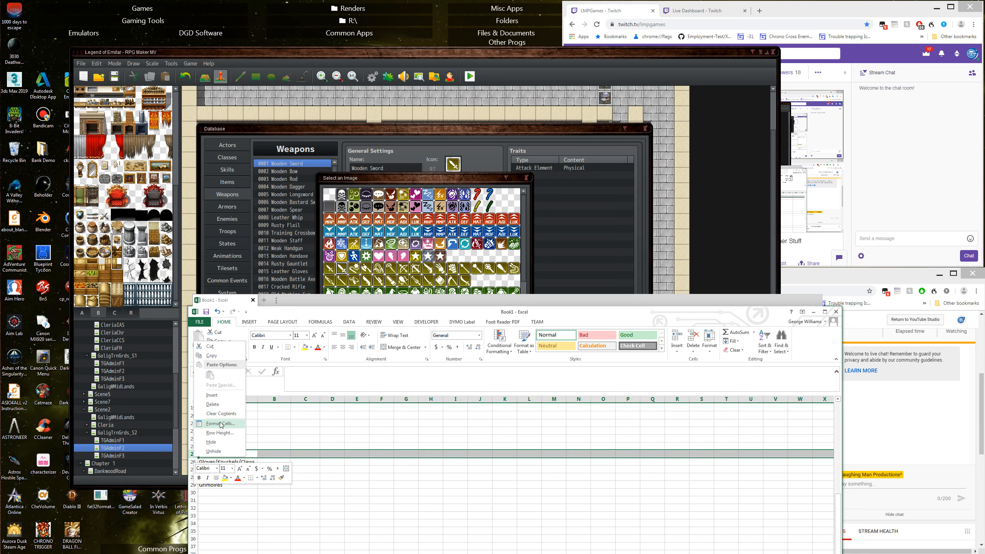
{"action": "left_click", "coordinate": [212, 395]}
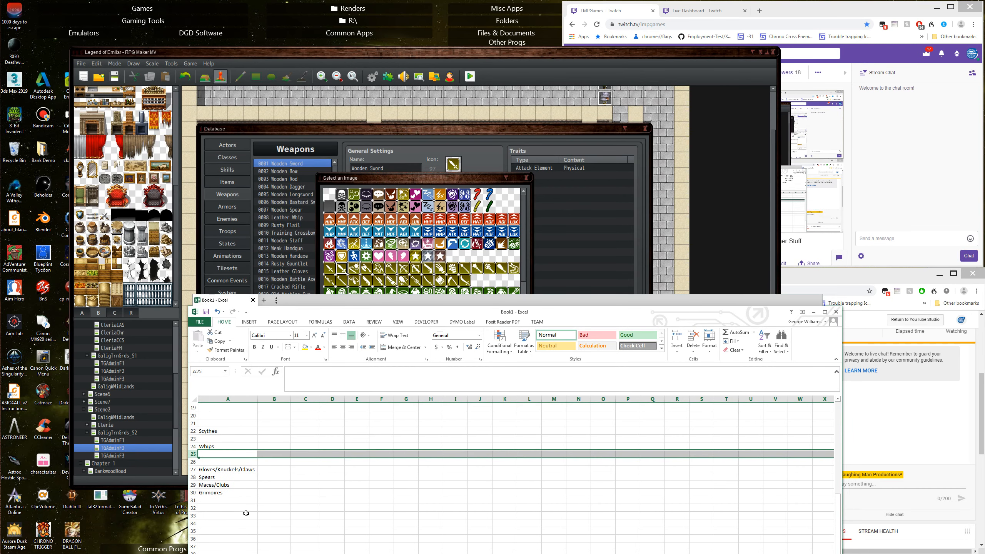
{"action": "left_click", "coordinate": [280, 455]}
Insert three blank rows between Gloves/Knuckels/Claws and Spears
{"action": "scroll", "coordinate": [267, 486], "scroll_direction": "down", "scroll_amount": 1}
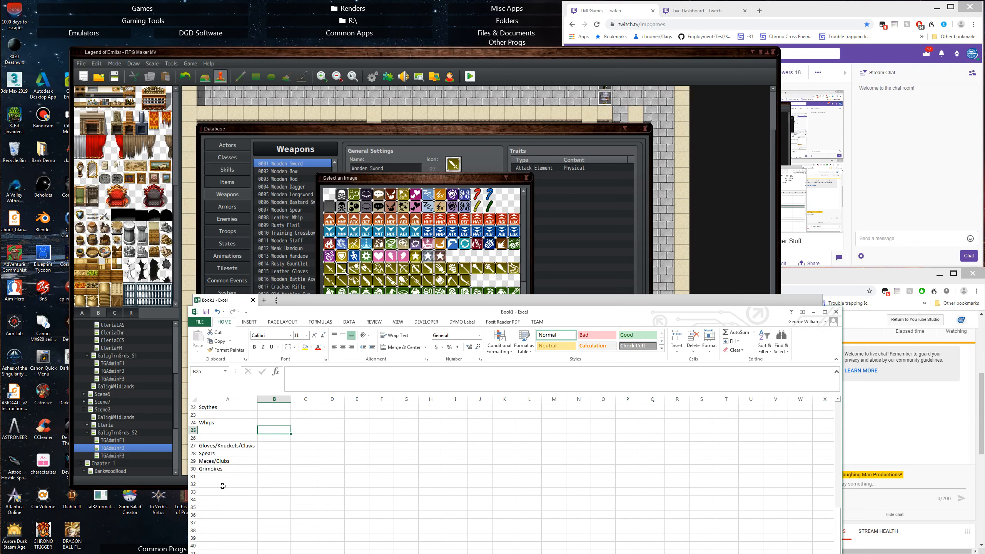
{"action": "left_click", "coordinate": [193, 454]}
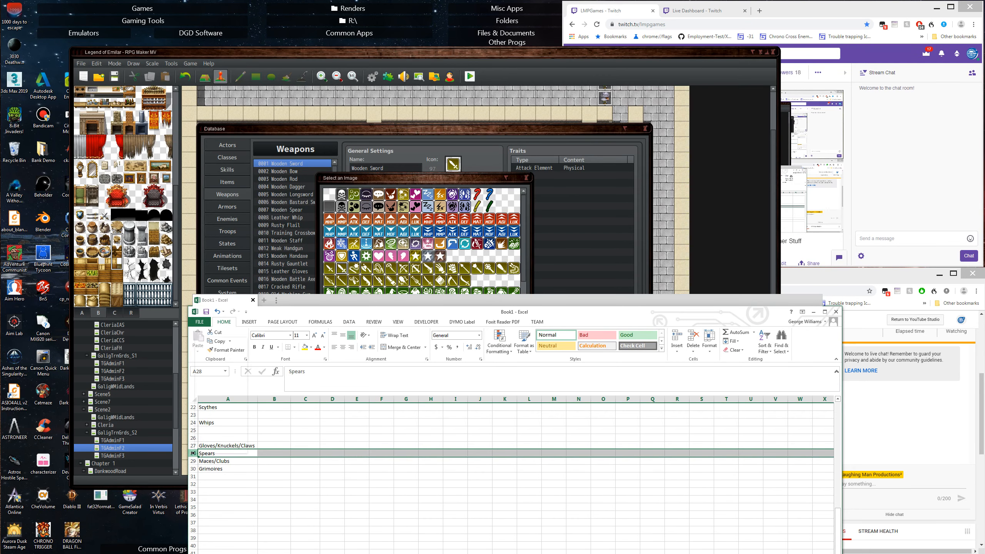
{"action": "right_click", "coordinate": [193, 453]}
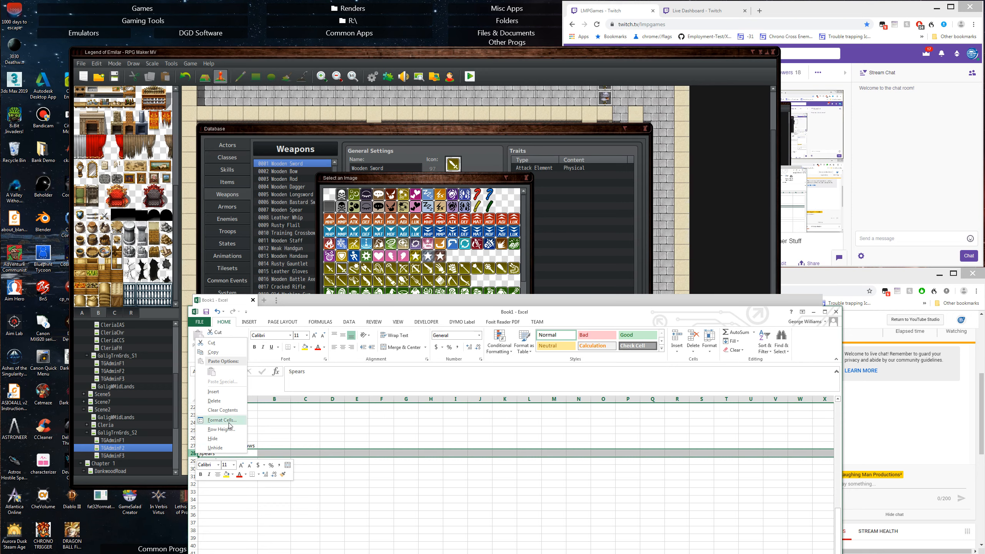
{"action": "left_click", "coordinate": [213, 391]}
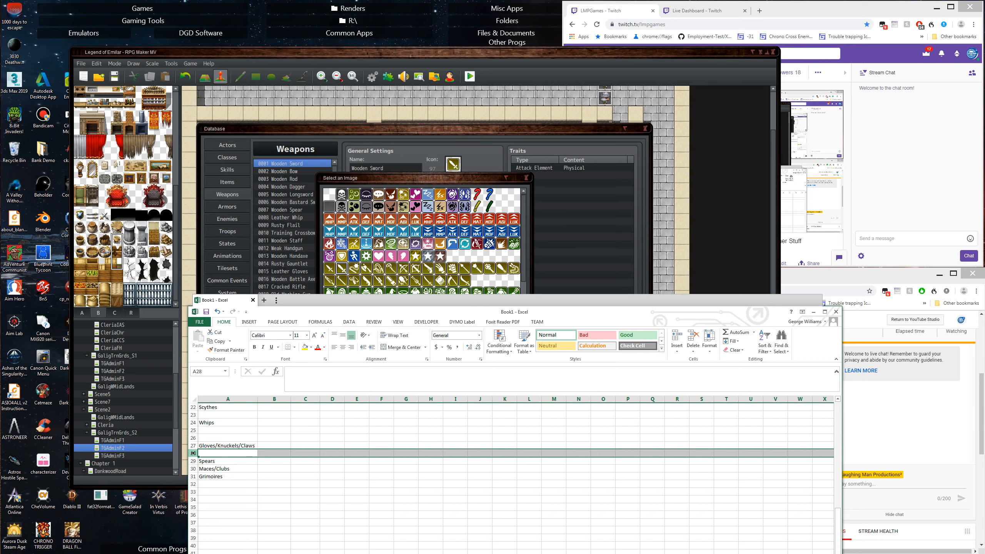
{"action": "right_click", "coordinate": [194, 453]}
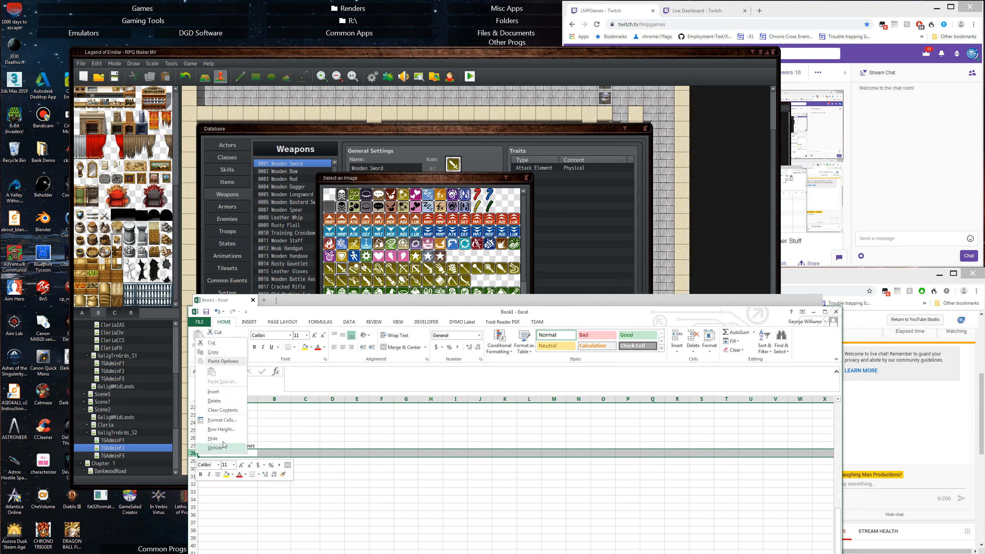
{"action": "left_click", "coordinate": [214, 401]}
{"action": "right_click", "coordinate": [193, 453]}
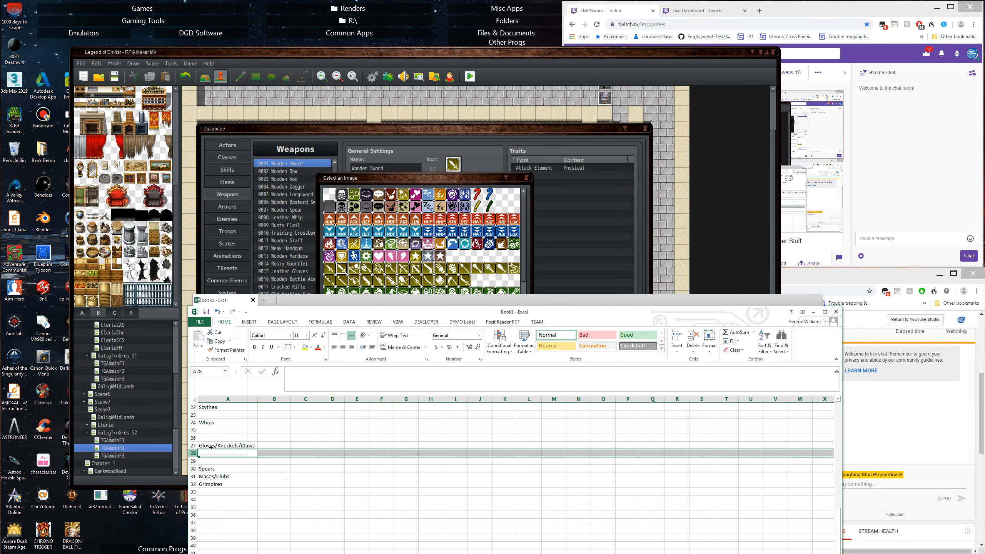
{"action": "left_click", "coordinate": [214, 393]}
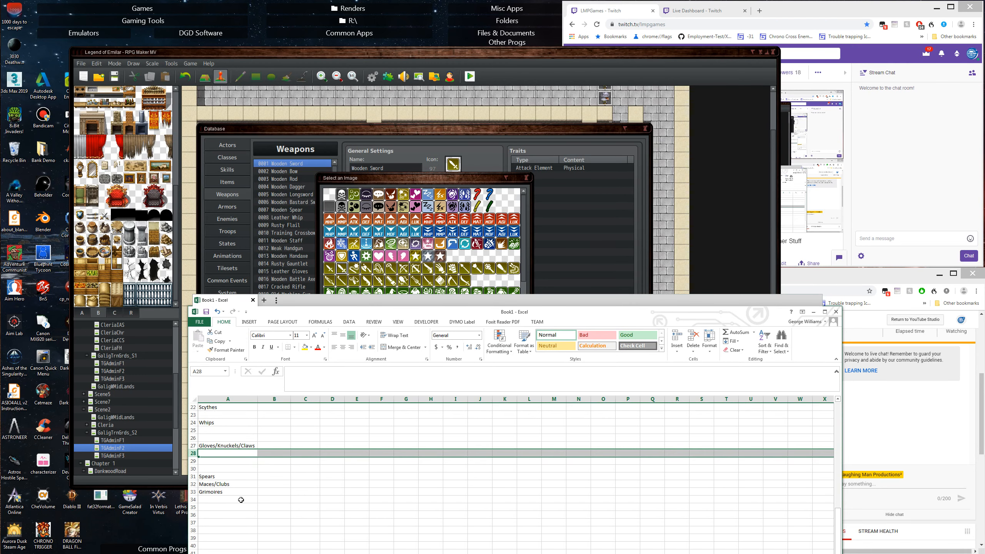
Insert two blank rows between Spears and Maces/Clubs and select cell B32
{"action": "scroll", "coordinate": [206, 443], "scroll_direction": "down", "scroll_amount": 1}
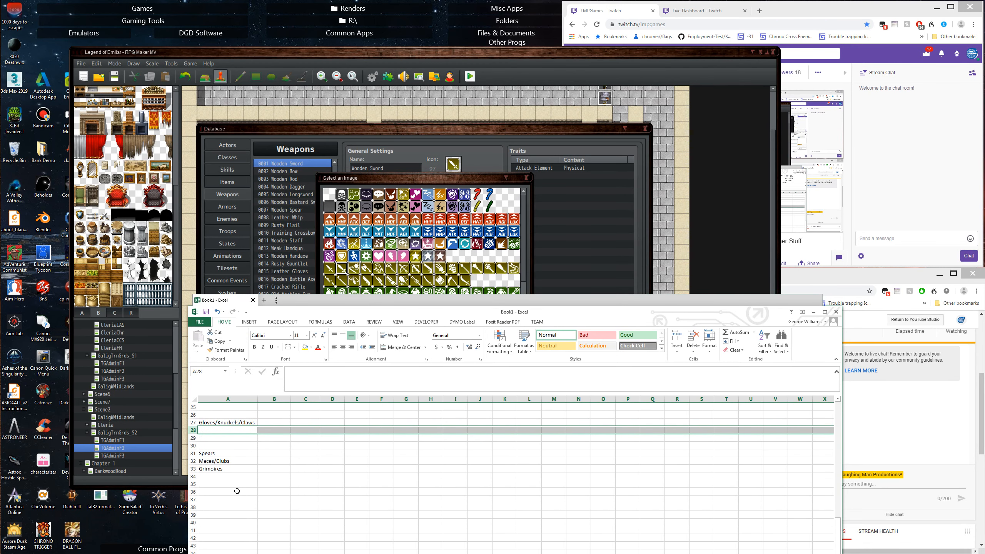
{"action": "left_click", "coordinate": [193, 461]}
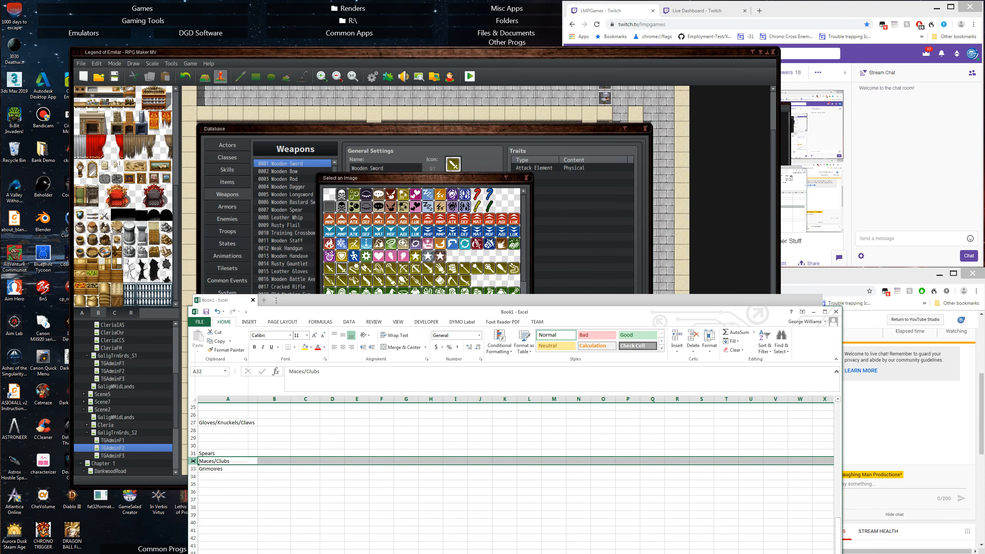
{"action": "right_click", "coordinate": [193, 461]}
{"action": "left_click", "coordinate": [213, 399]}
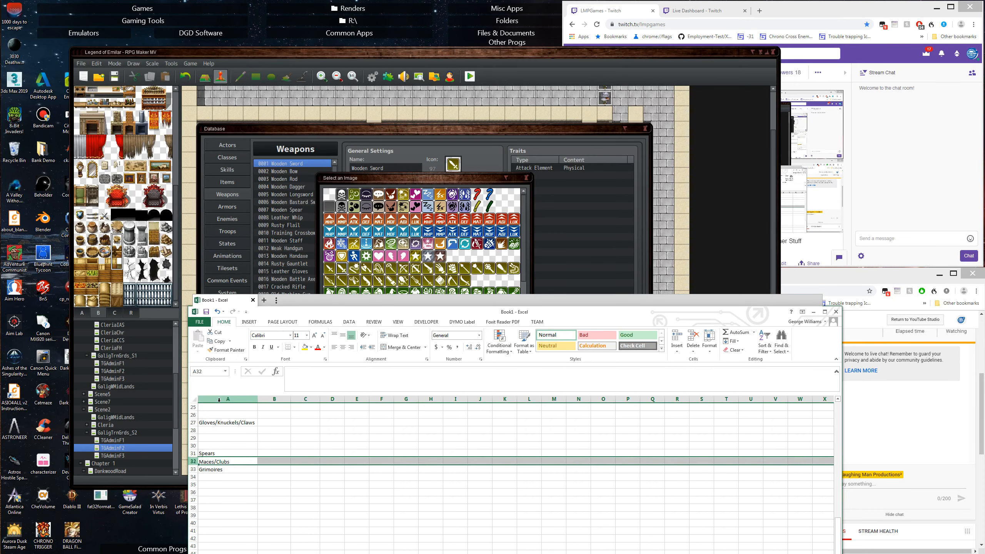
{"action": "right_click", "coordinate": [192, 461]}
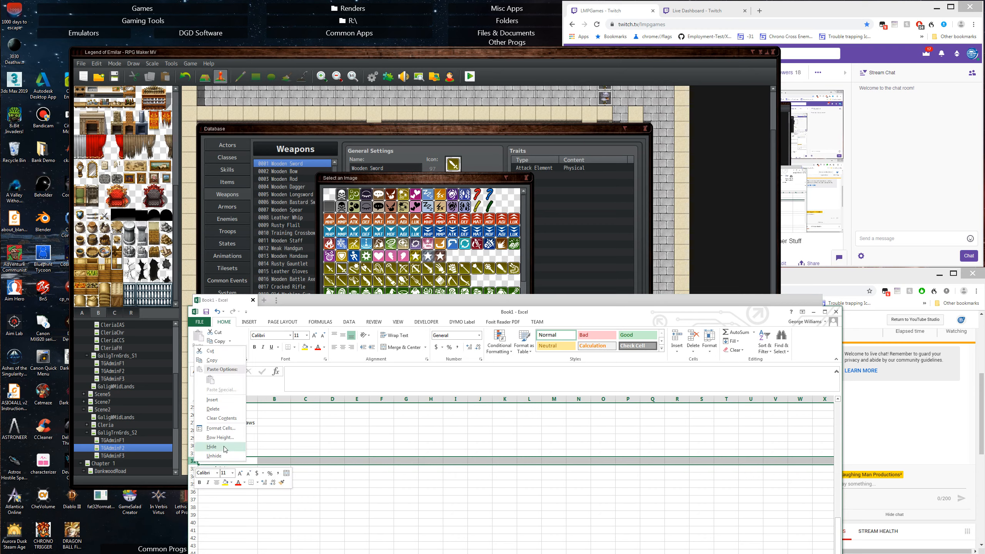
{"action": "left_click", "coordinate": [212, 400]}
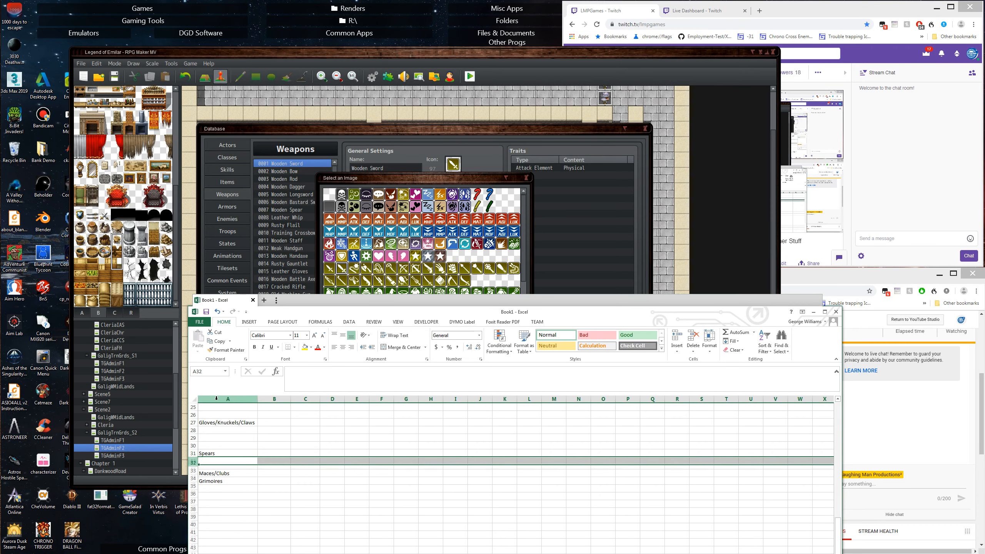
{"action": "left_click", "coordinate": [278, 462]}
{"action": "scroll", "coordinate": [274, 473], "scroll_direction": "down", "scroll_amount": 1}
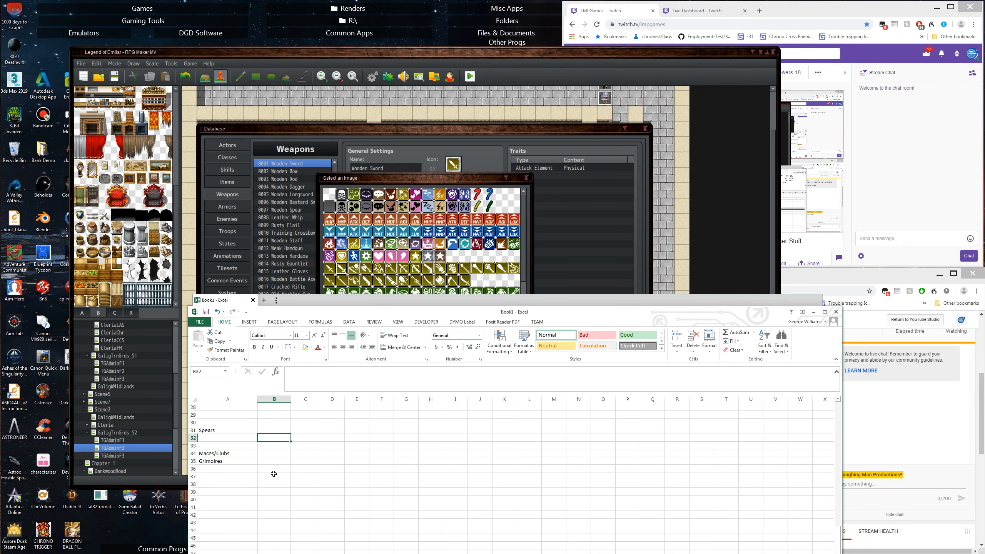
Insert two blank rows between Maces/Clubs and Grimoires
{"action": "left_click", "coordinate": [192, 461]}
{"action": "right_click", "coordinate": [190, 461]}
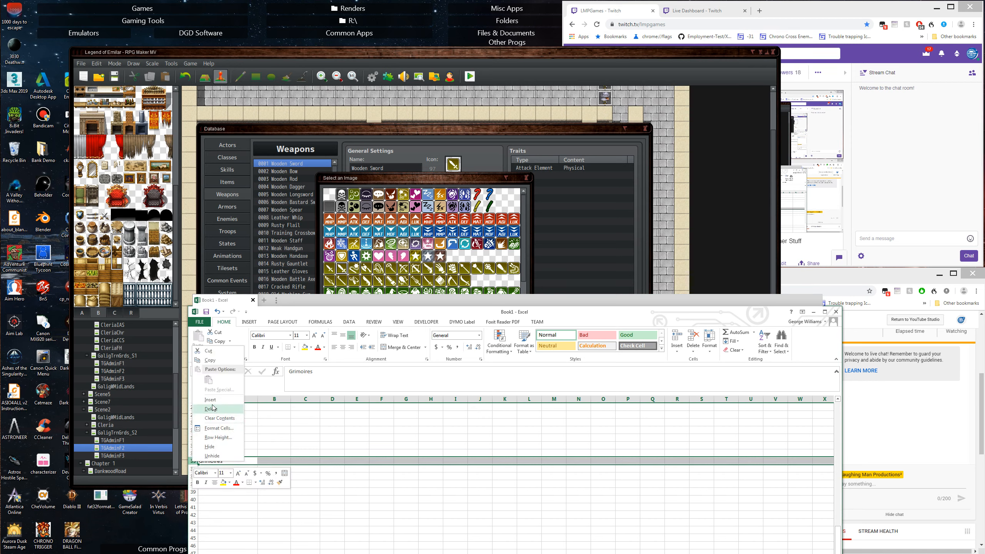
{"action": "left_click", "coordinate": [217, 408]}
{"action": "left_click", "coordinate": [191, 468]}
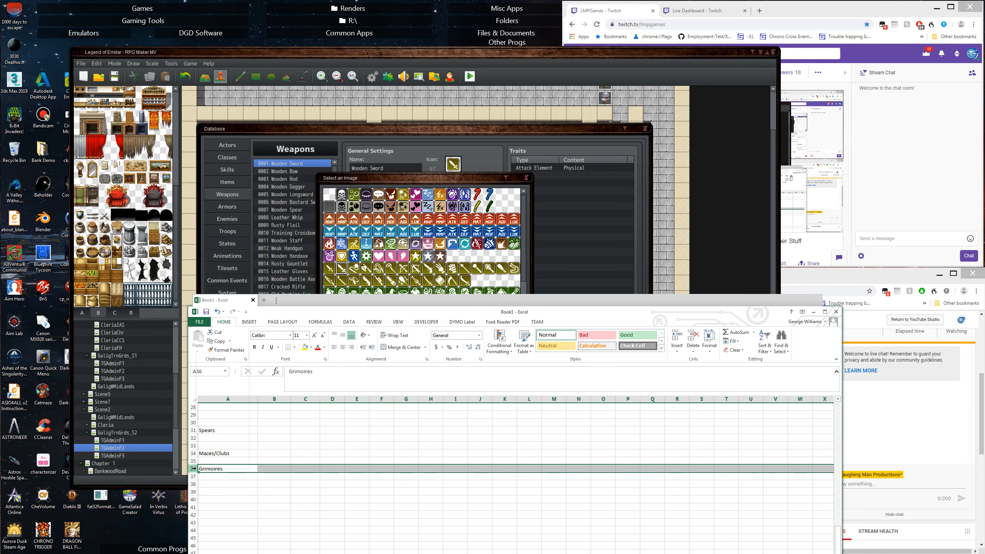
{"action": "right_click", "coordinate": [192, 469]}
{"action": "left_click", "coordinate": [215, 416]}
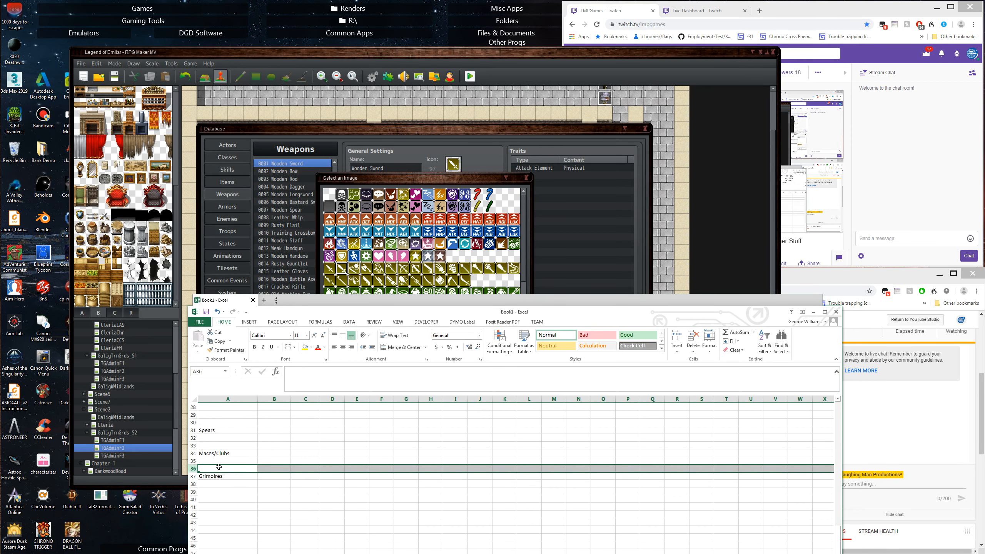
Enter Rods and Staves in the Sub-Class 1 column beneath Rods/Staves
{"action": "scroll", "coordinate": [266, 458], "scroll_direction": "up", "scroll_amount": 9}
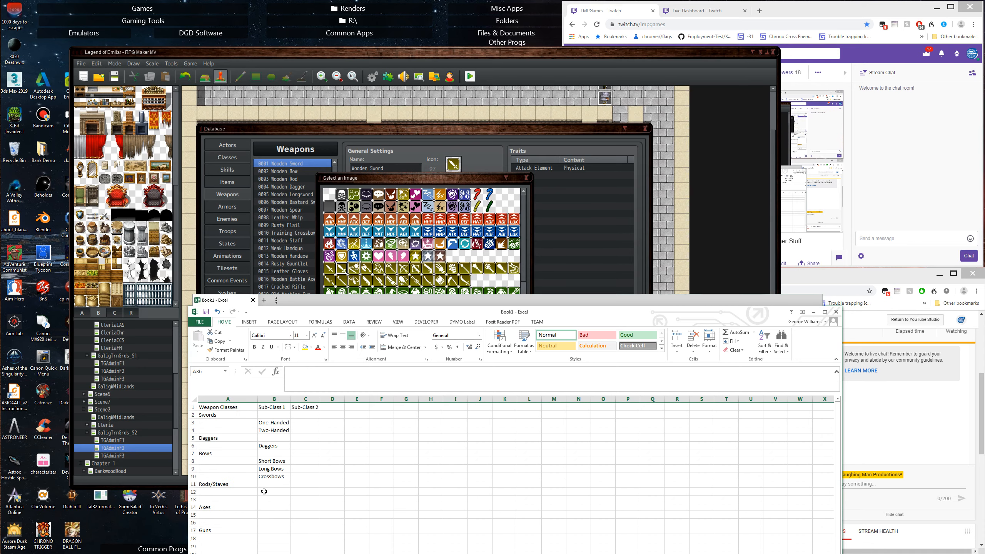
{"action": "left_click", "coordinate": [266, 492]}
{"action": "type", "text": "Rods"}
{"action": "key", "text": "Return"}
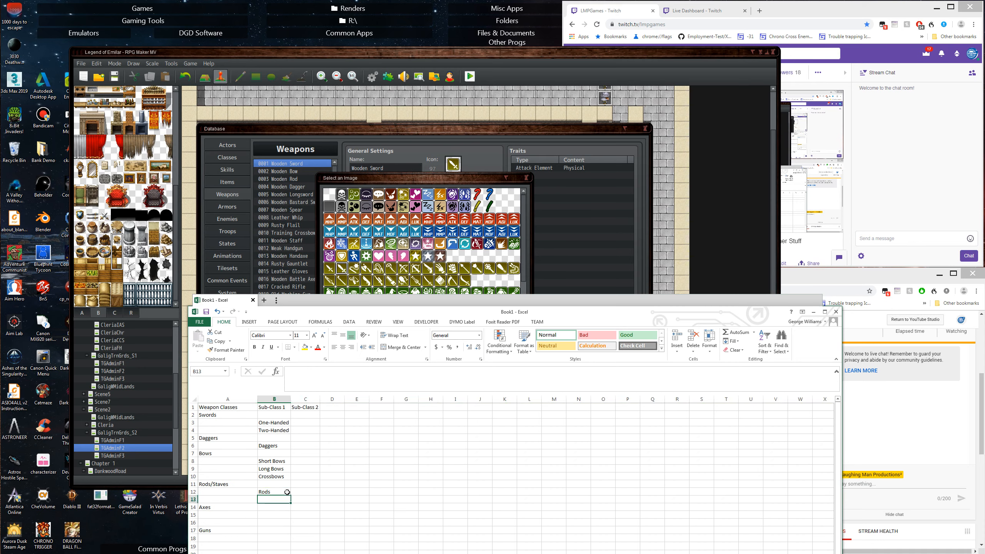
{"action": "type", "text": "Staves"}
{"action": "key", "text": "Return"}
List One-Handed and Two-Handed as the Sub-Class 1 entries beneath Axes
{"action": "scroll", "coordinate": [287, 492], "scroll_direction": "down", "scroll_amount": 4}
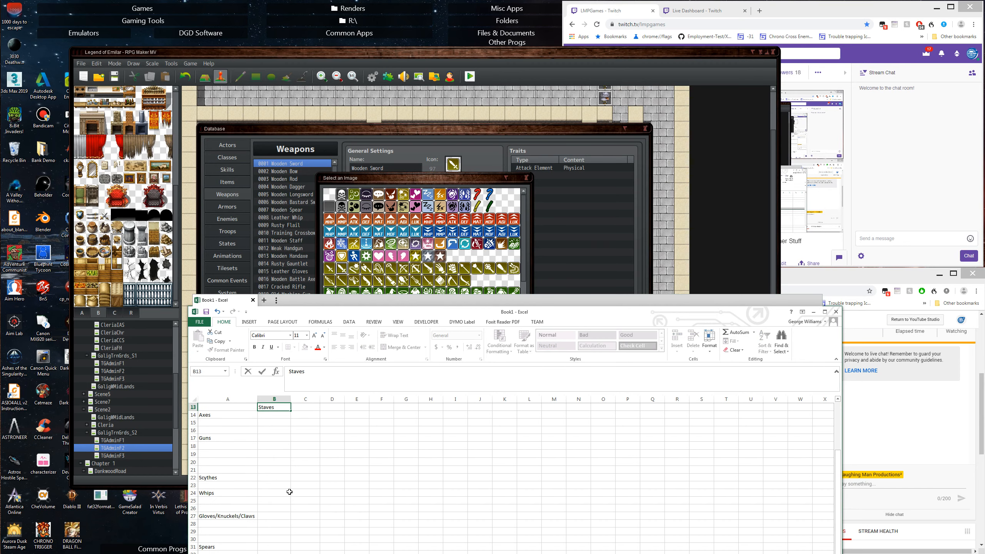
{"action": "left_click", "coordinate": [281, 425]}
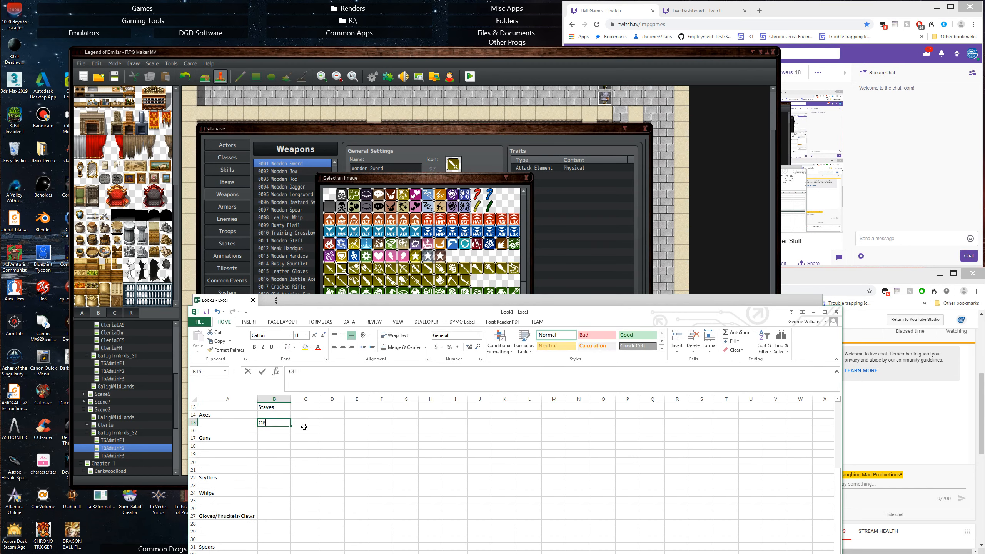
{"action": "type", "text": "One-"}
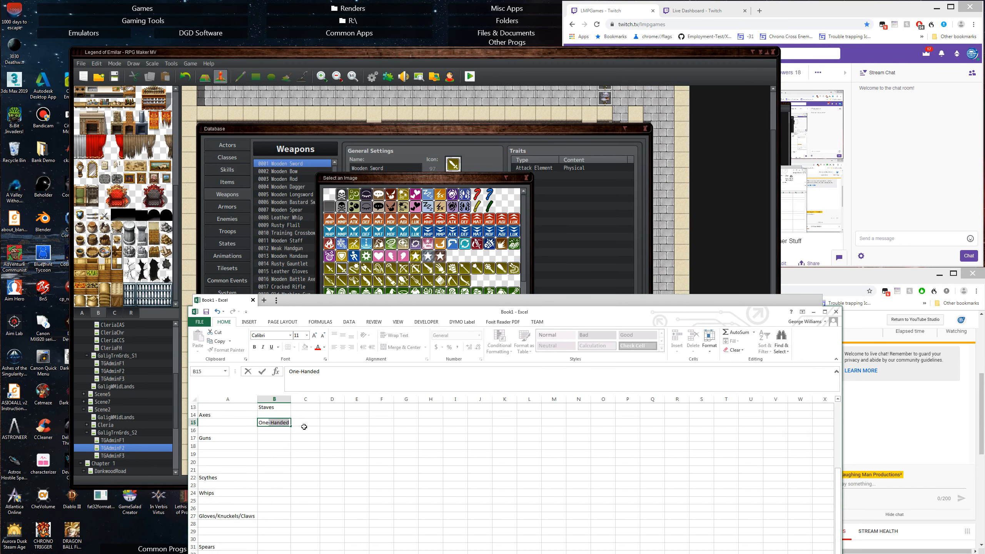
{"action": "type", "text": "Handed"}
{"action": "key", "text": "Return"}
{"action": "type", "text": "Two-Handed"}
{"action": "key", "text": "Return"}
{"action": "key", "text": "Return"}
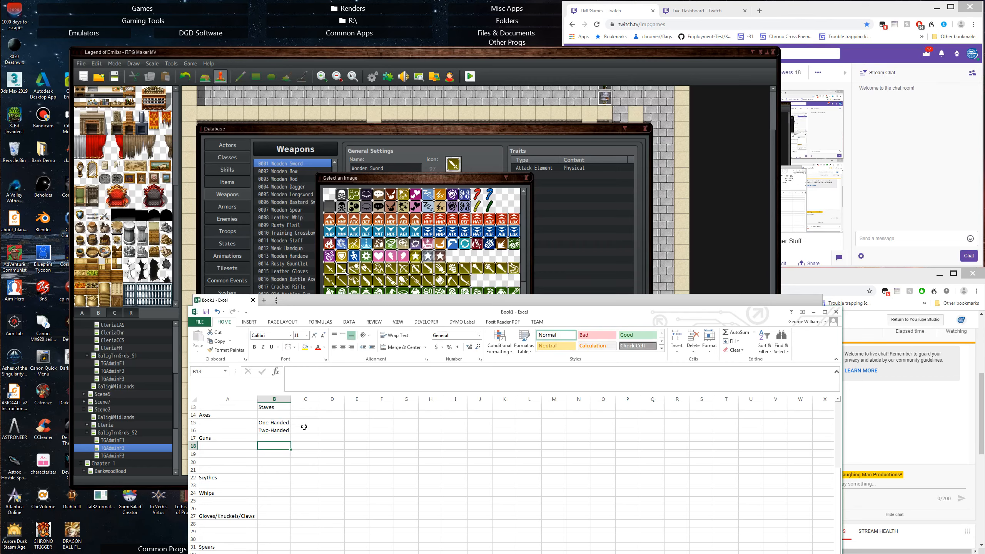
List Pistols, Rifles, Shotguns and Gunblades as the Sub-Class 1 entries beneath Guns
{"action": "type", "text": "Pistol"}
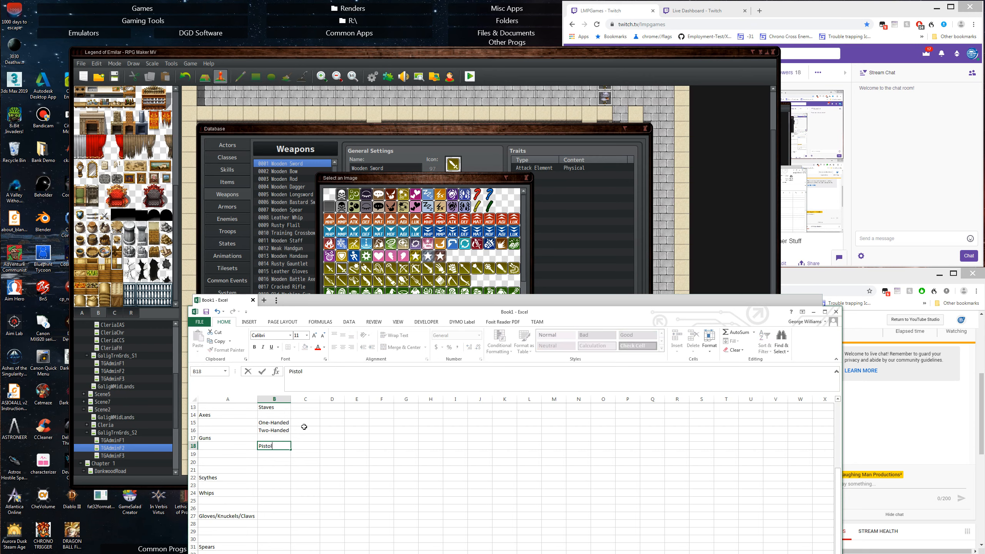
{"action": "type", "text": "s"}
{"action": "key", "text": "Return"}
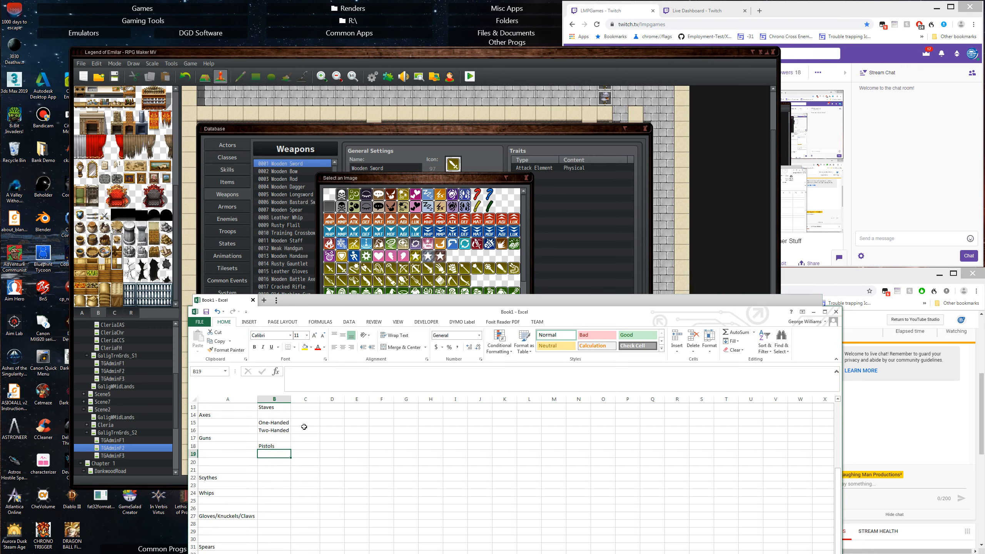
{"action": "type", "text": "Rifles"}
{"action": "key", "text": "Return"}
{"action": "type", "text": "Short Bows"}
{"action": "key", "text": "BackSpace"}
{"action": "key", "text": "BackSpace"}
{"action": "key", "text": "BackSpace"}
{"action": "key", "text": "BackSpace"}
{"action": "key", "text": "BackSpace"}
{"action": "key", "text": "BackSpace"}
{"action": "key", "text": "BackSpace"}
{"action": "type", "text": "tguns"}
{"action": "key", "text": "Return"}
{"action": "type", "text": "Gunblades"}
Enter Scythes in cell B23 as the sub-class beneath the Scythes weapon class
{"action": "scroll", "coordinate": [287, 438], "scroll_direction": "down", "scroll_amount": 1}
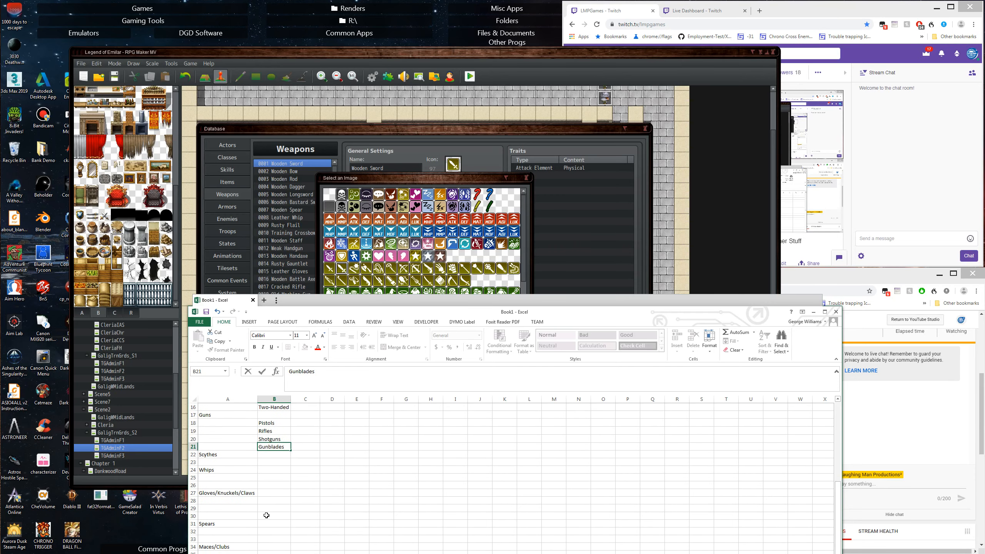
{"action": "left_click", "coordinate": [276, 463]}
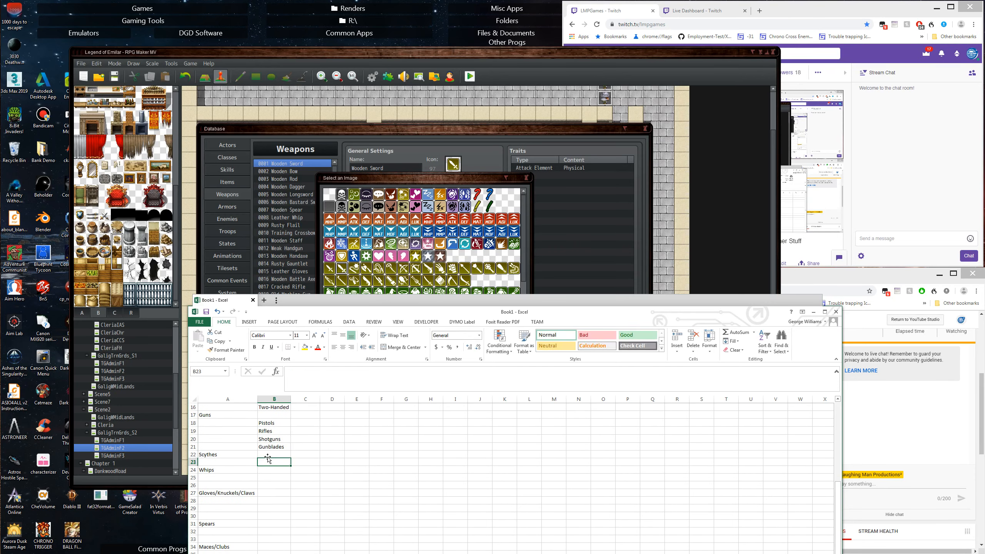
{"action": "left_click", "coordinate": [271, 454]}
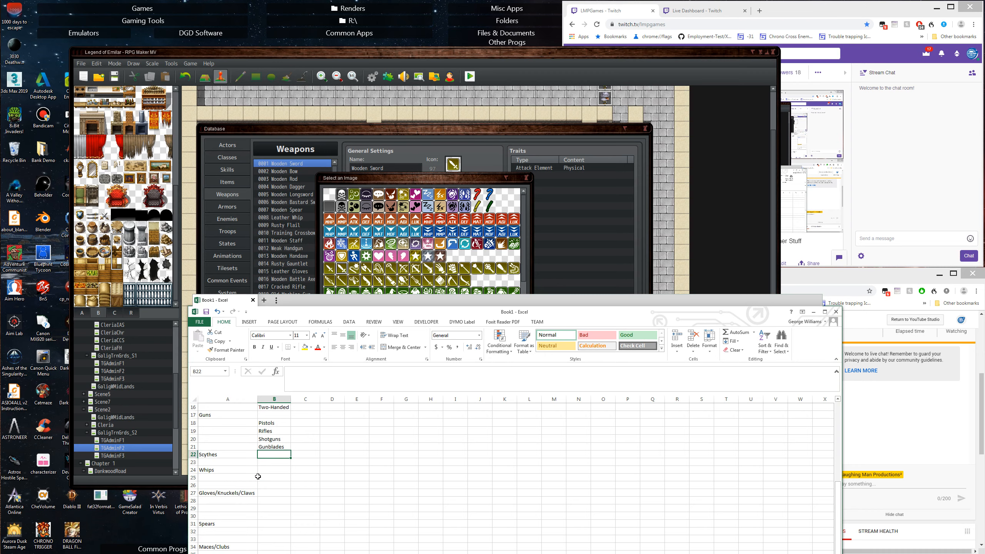
{"action": "scroll", "coordinate": [251, 462], "scroll_direction": "down", "scroll_amount": 1}
{"action": "left_click", "coordinate": [272, 438]}
{"action": "type", "text": "Sy"}
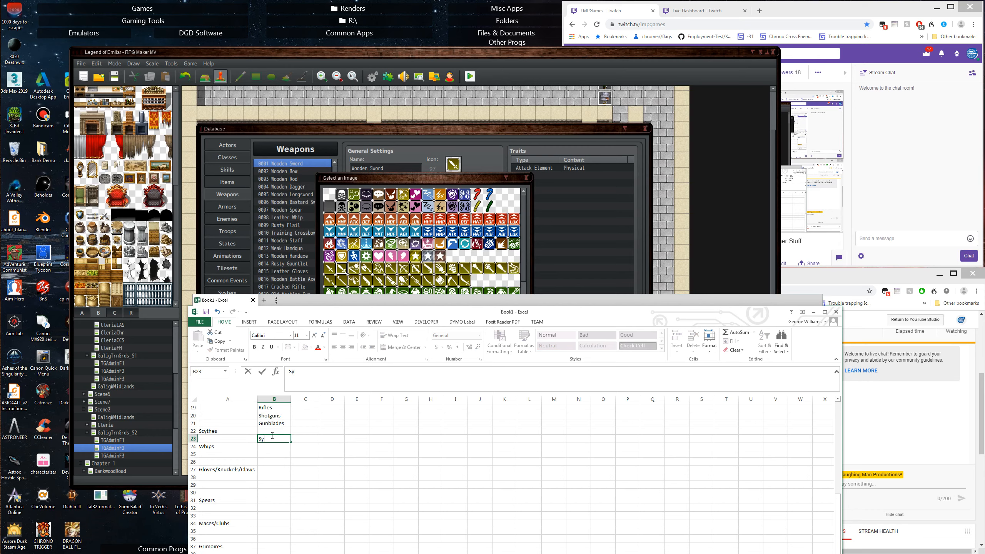
{"action": "type", "text": "cythes"}
Enter Whips and Bladewhips in the Sub-Class 1 column beneath Whips
{"action": "left_click", "coordinate": [271, 454]}
{"action": "type", "text": "Whips"}
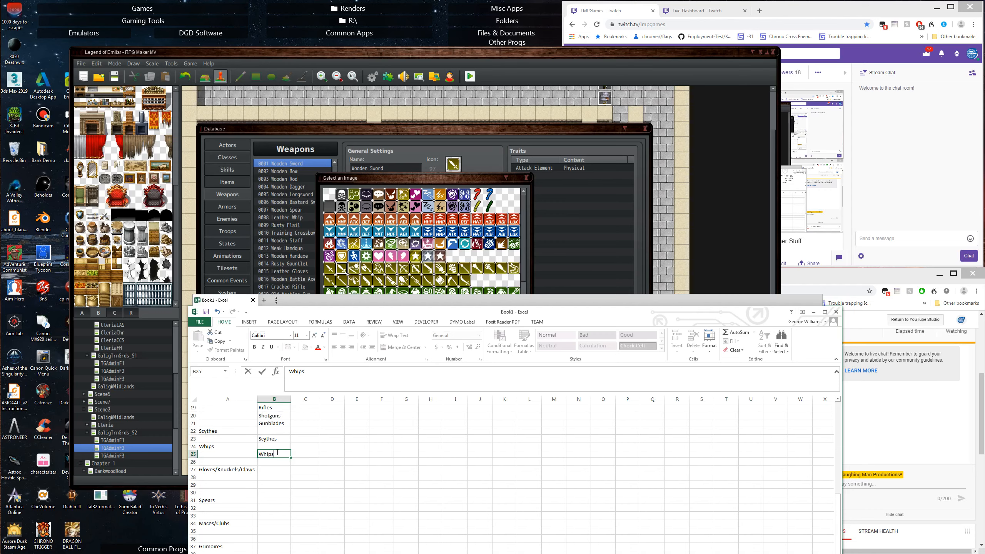
{"action": "key", "text": "Return"}
{"action": "type", "text": "Bladewhips"}
{"action": "key", "text": "Return"}
Enter Gloves in cell B28 as the first sub-class of Gloves/Knuckels/Claws
{"action": "scroll", "coordinate": [239, 491], "scroll_direction": "down", "scroll_amount": 2}
{"action": "left_click", "coordinate": [270, 429]}
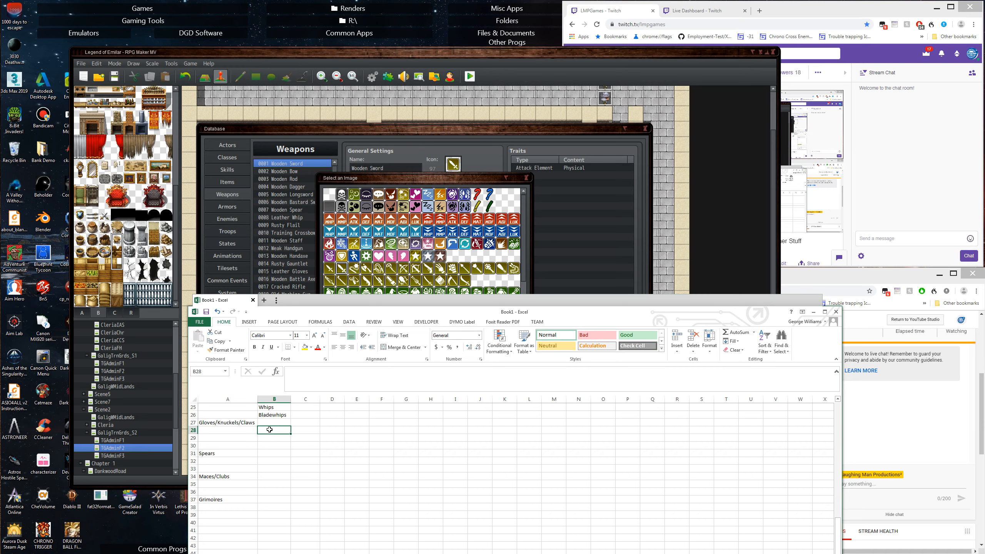
{"action": "type", "text": "Glovbe"}
{"action": "key", "text": "BackSpace"}
{"action": "key", "text": "BackSpace"}
{"action": "type", "text": "es"}
{"action": "key", "text": "Return"}
{"action": "left_click", "coordinate": [270, 430]}
{"action": "double_click", "coordinate": [273, 429]}
{"action": "key", "text": "BackSpace"}
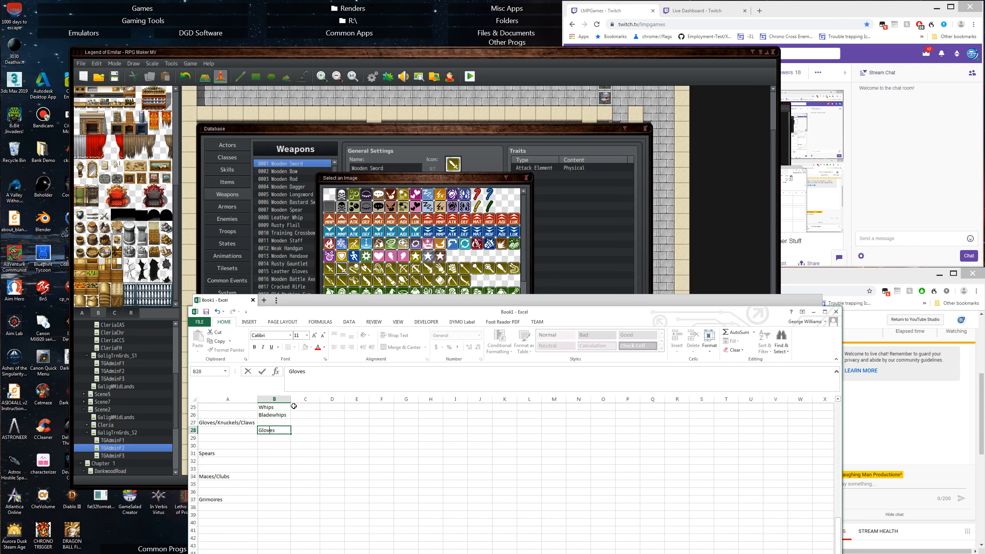
Add Knuckles and Claws beneath the Gloves sub-class in column B
{"action": "left_click", "coordinate": [274, 438]}
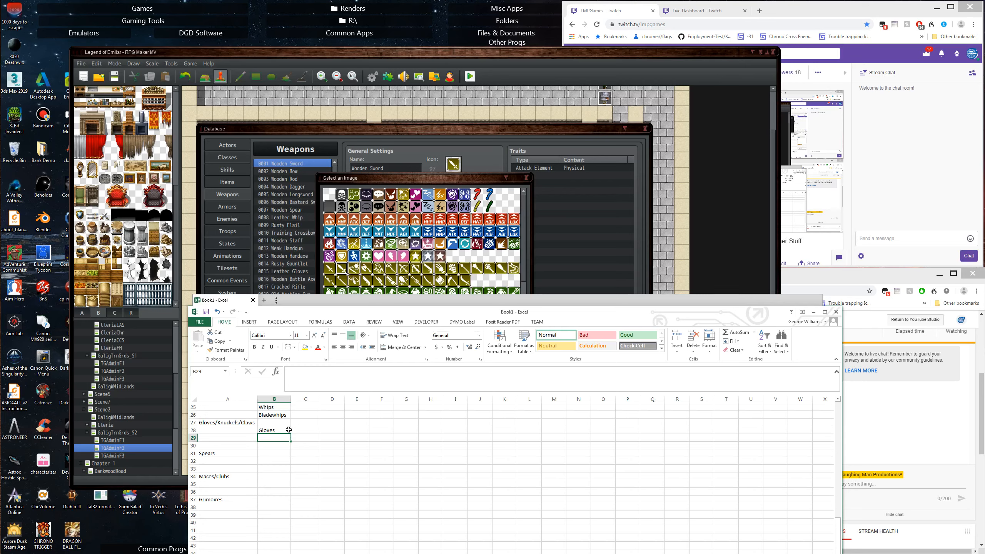
{"action": "type", "text": "Knickles"}
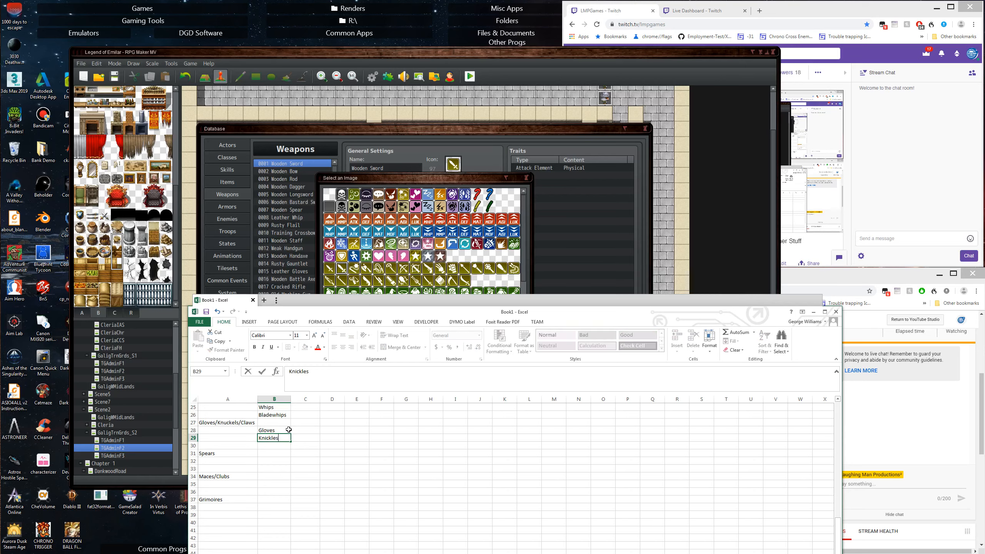
{"action": "key", "text": "Return"}
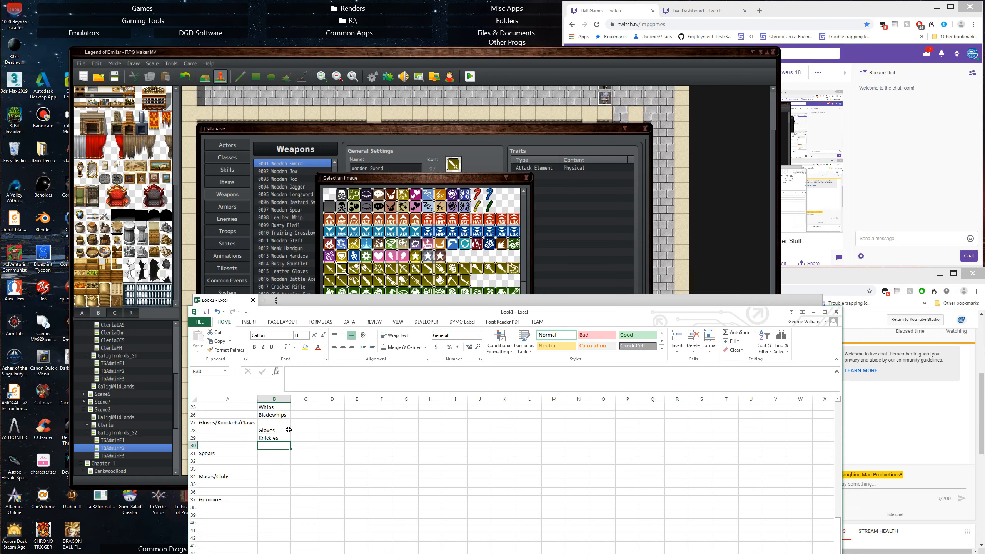
{"action": "double_click", "coordinate": [266, 438]}
{"action": "key", "text": "BackSpace"}
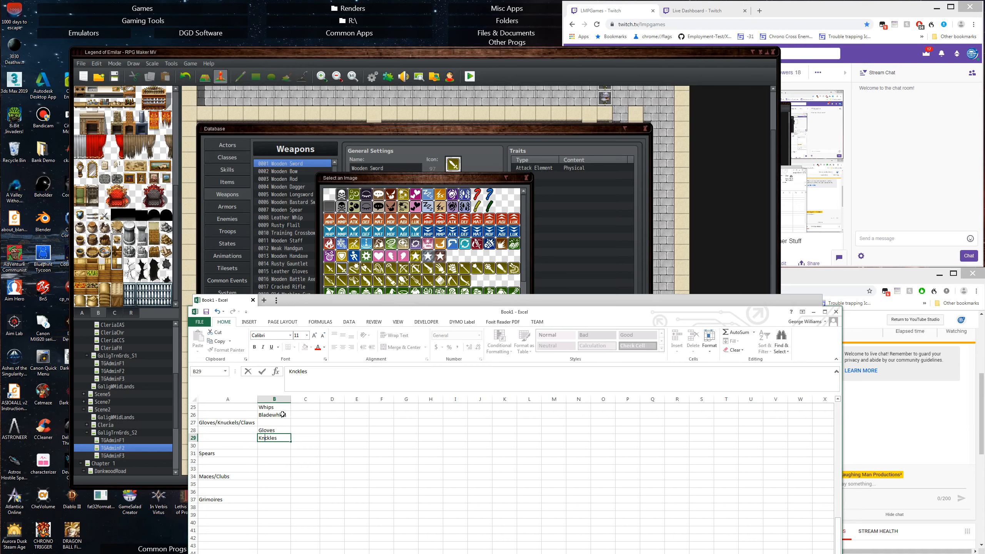
{"action": "type", "text": "u"}
{"action": "key", "text": "Return"}
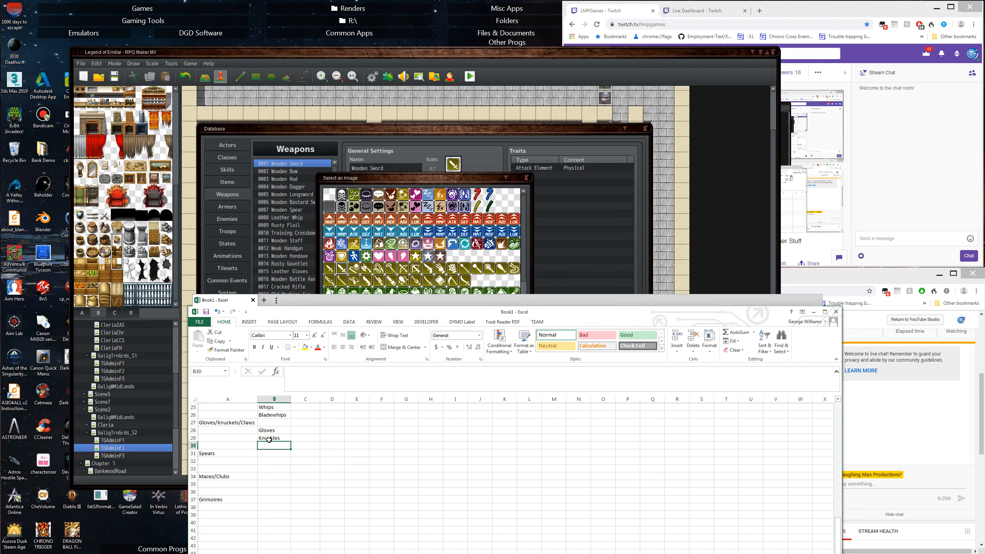
{"action": "type", "text": "Claws"}
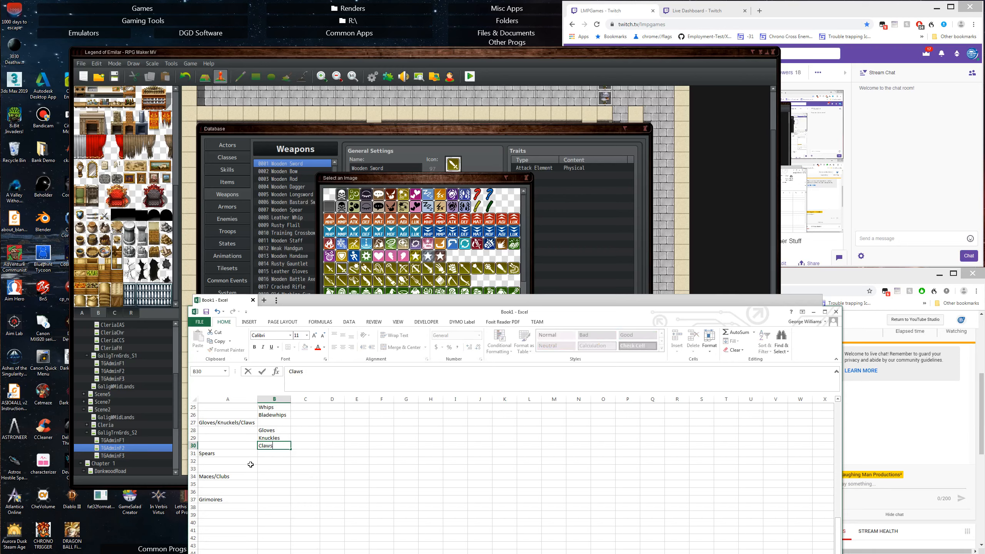
Enter Spears and Poleaxes in the Sub-Class 1 column beneath Spears
{"action": "left_click", "coordinate": [274, 460]}
{"action": "type", "text": "Spears"}
{"action": "key", "text": "Return"}
{"action": "type", "text": "Poleaxes"}
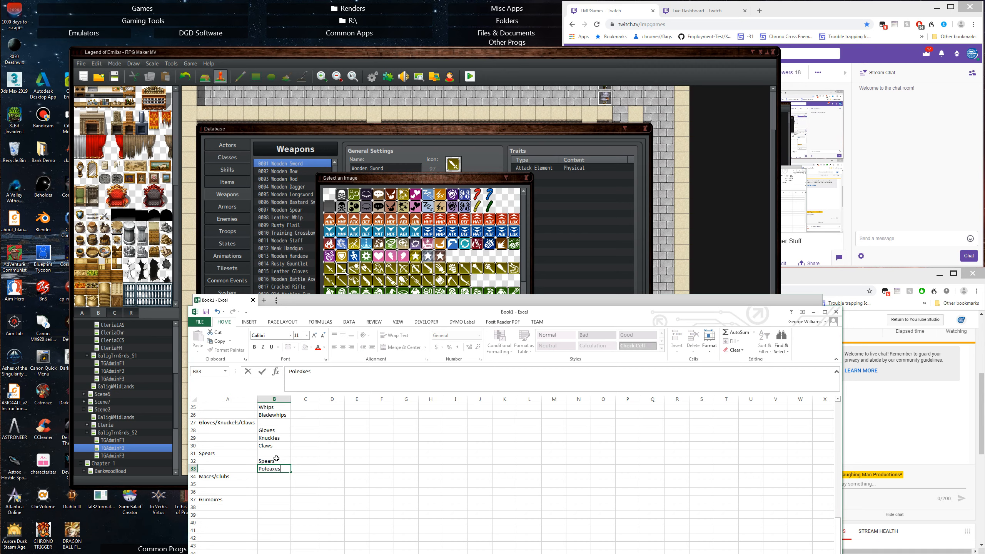
{"action": "key", "text": "Return"}
Enter Maces and Clubs as the Sub-Class 1 entries beneath Maces/Clubs
{"action": "key", "text": "Return"}
{"action": "type", "text": "Maces"}
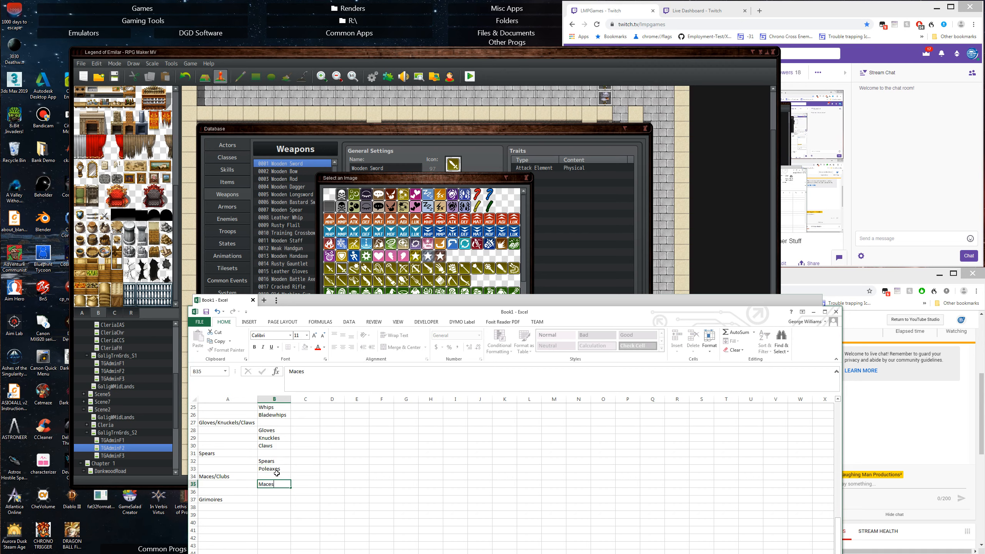
{"action": "key", "text": "Return"}
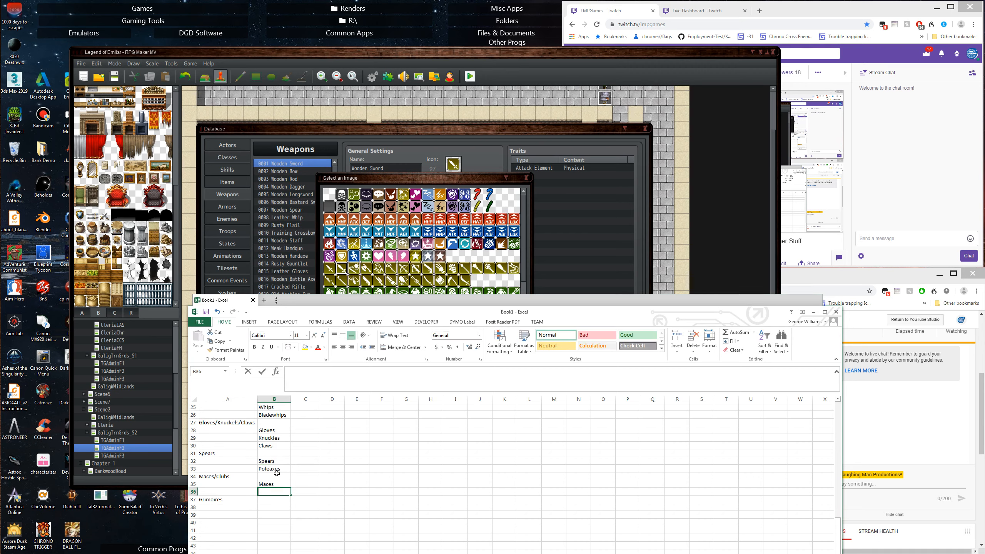
{"action": "type", "text": "Clyuvb"}
{"action": "key", "text": "BackSpace"}
{"action": "key", "text": "BackSpace"}
{"action": "key", "text": "BackSpace"}
{"action": "key", "text": "BackSpace"}
{"action": "type", "text": "ubs"}
{"action": "key", "text": "Return"}
Enter Grimoirs in cell B38 as the sub-class beneath Grimoires
{"action": "key", "text": "Return"}
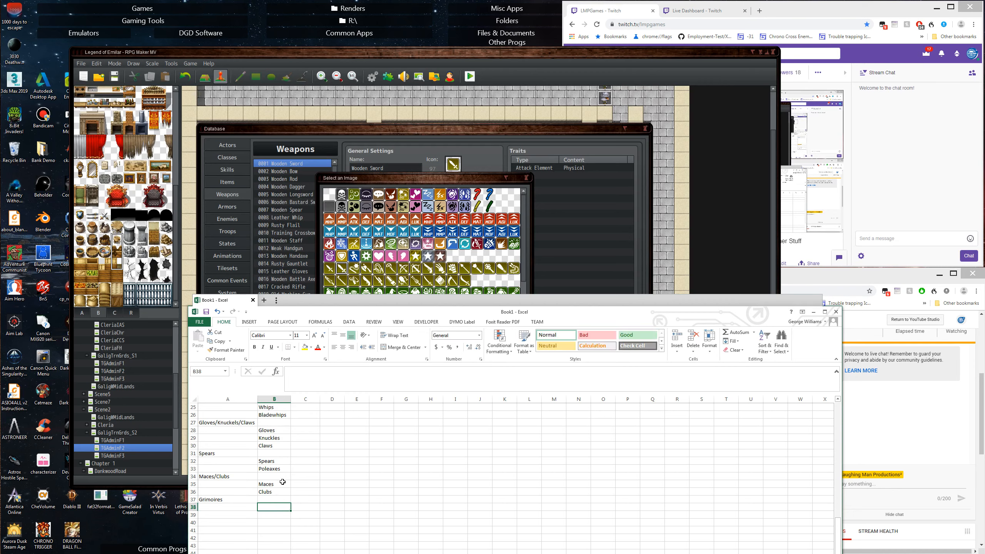
{"action": "type", "text": "Grimoirs"}
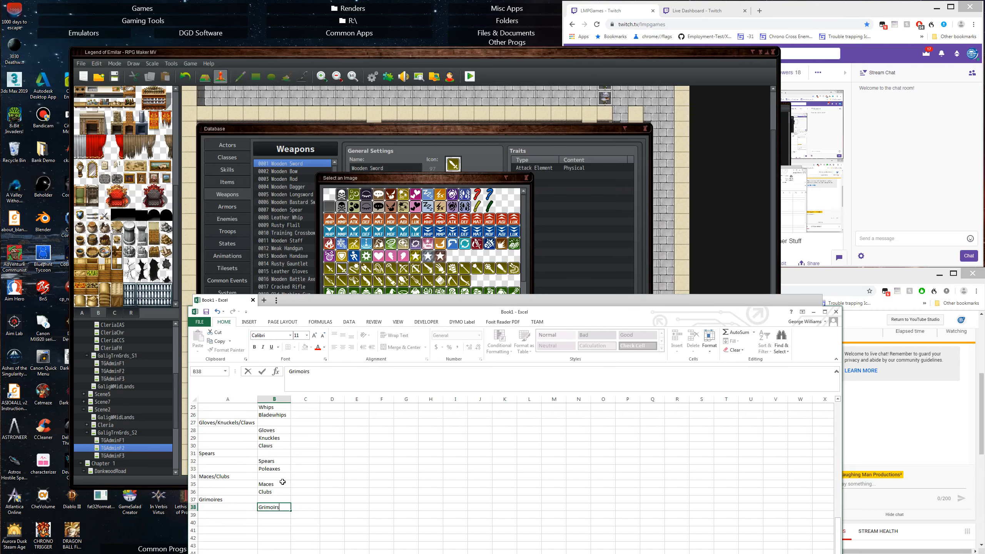
{"action": "left_click", "coordinate": [283, 482]}
Reposition the workbook window so the whole weapon class list fits on screen, and select cell A8
{"action": "scroll", "coordinate": [305, 475], "scroll_direction": "up", "scroll_amount": 8}
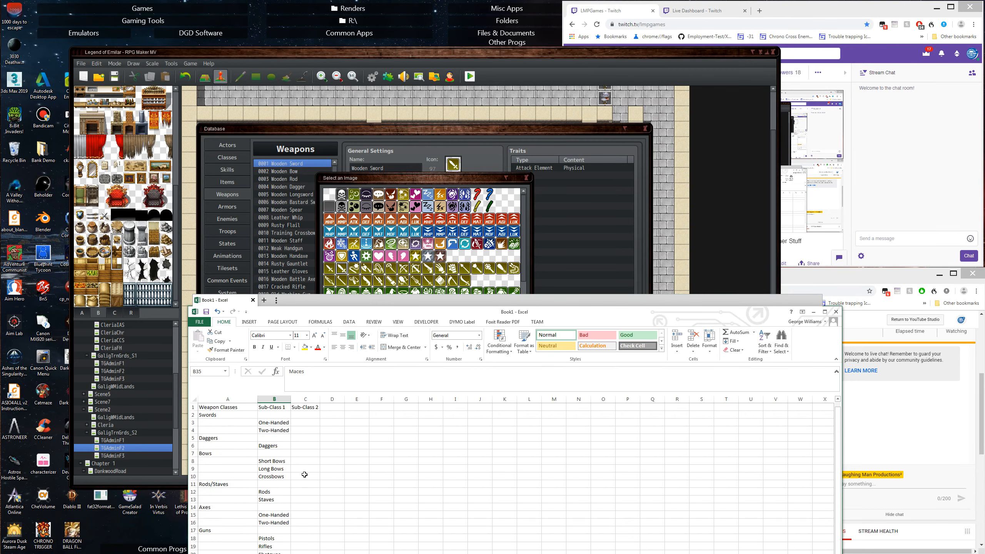
{"action": "left_click_drag", "start_coordinate": [348, 303], "coordinate": [169, 76]}
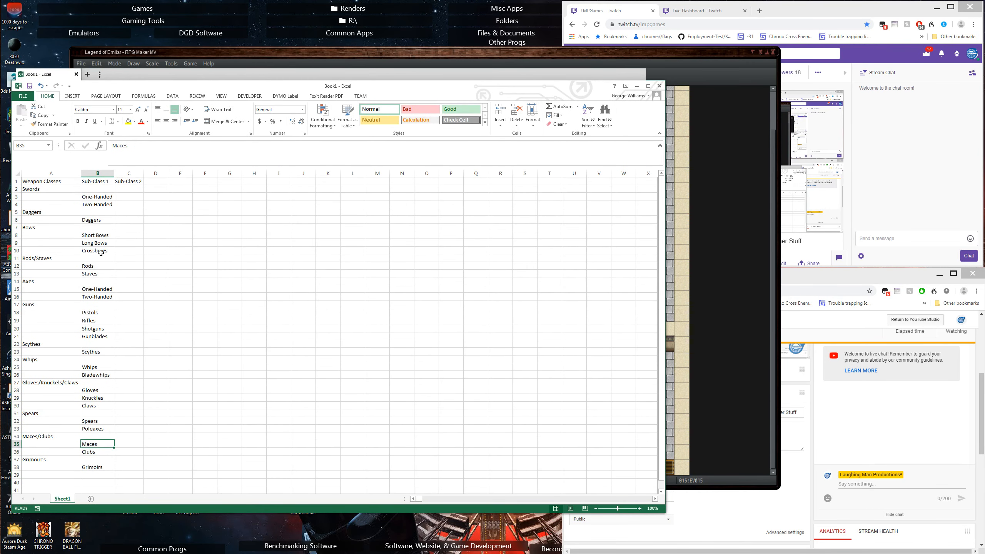
{"action": "left_click", "coordinate": [72, 233]}
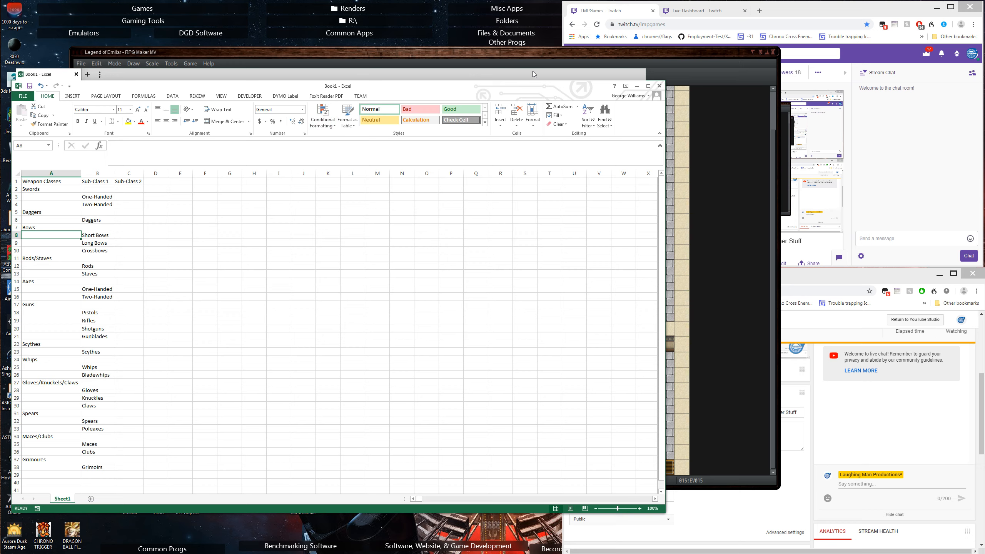
Switch to RPG Maker MV, close the weapon icon picker and accept the database to return to the TGAdminF2 map
{"action": "left_click", "coordinate": [538, 59]}
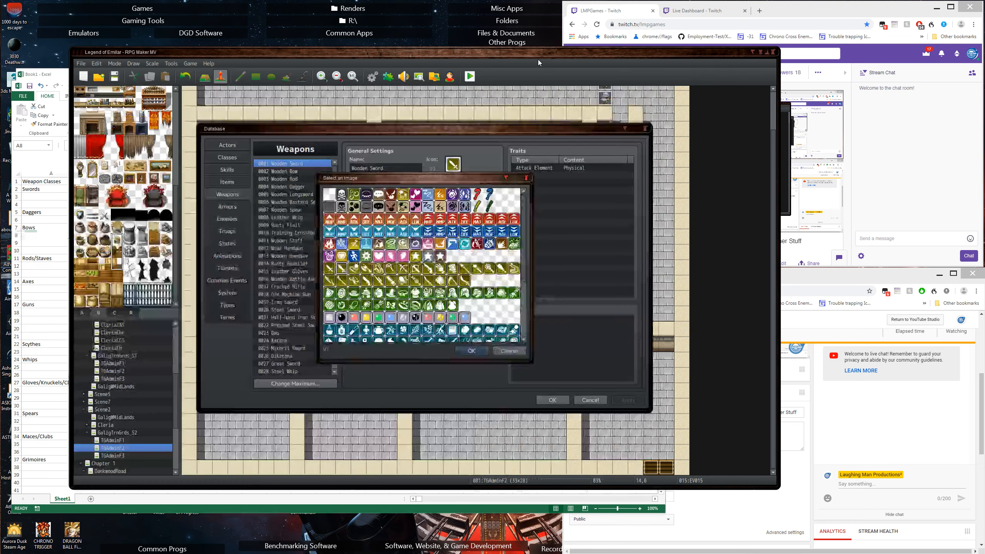
{"action": "left_click", "coordinate": [527, 178]}
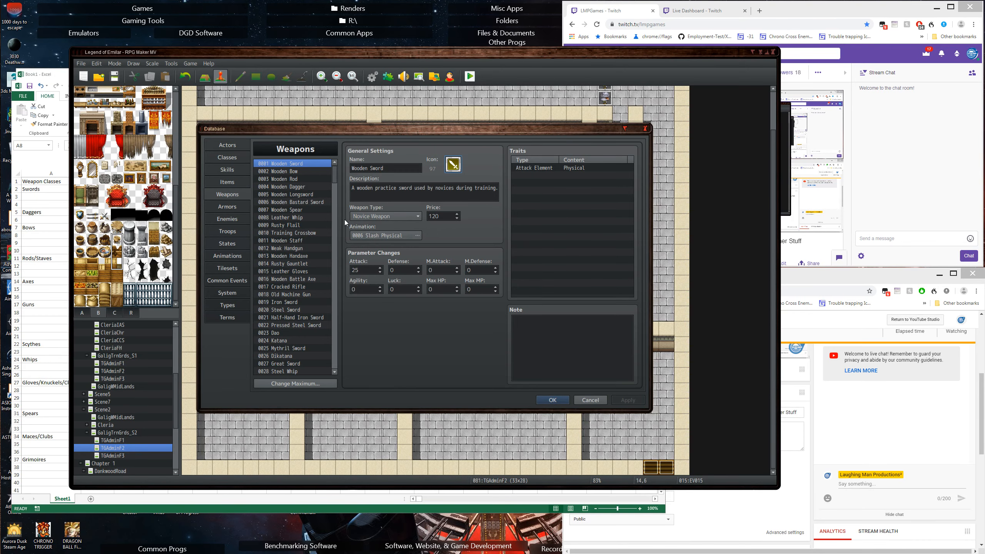
{"action": "left_click", "coordinate": [551, 399]}
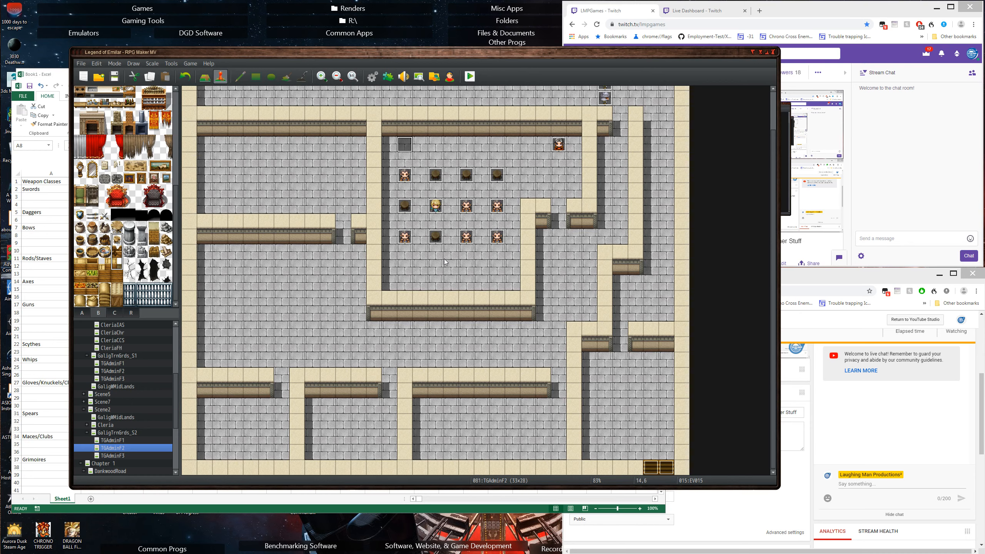
Open EV015's "Let's start with the basics, weapons." message for editing with Batch Entry enabled, ready to continue its text
{"action": "double_click", "coordinate": [403, 144]}
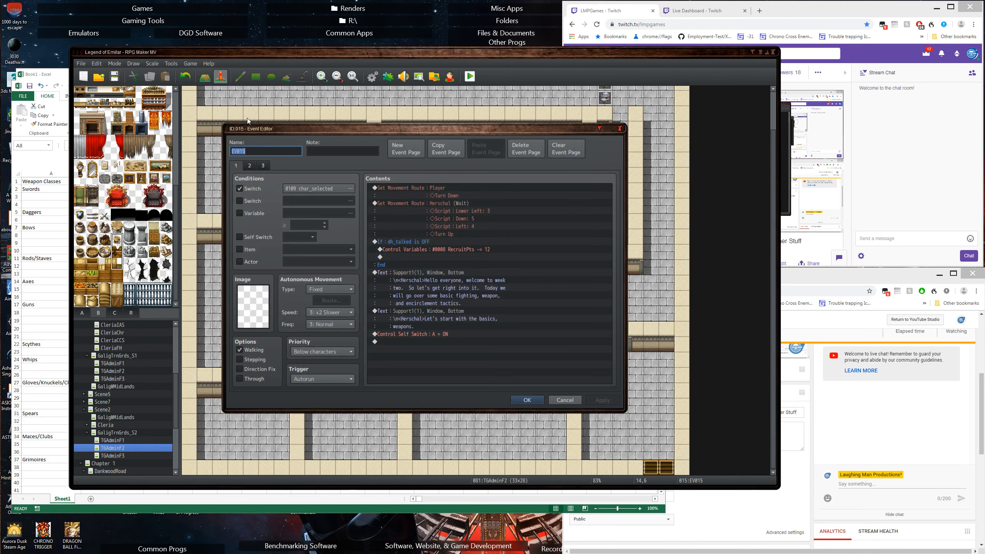
{"action": "left_click", "coordinate": [431, 310]}
{"action": "left_click", "coordinate": [431, 273]}
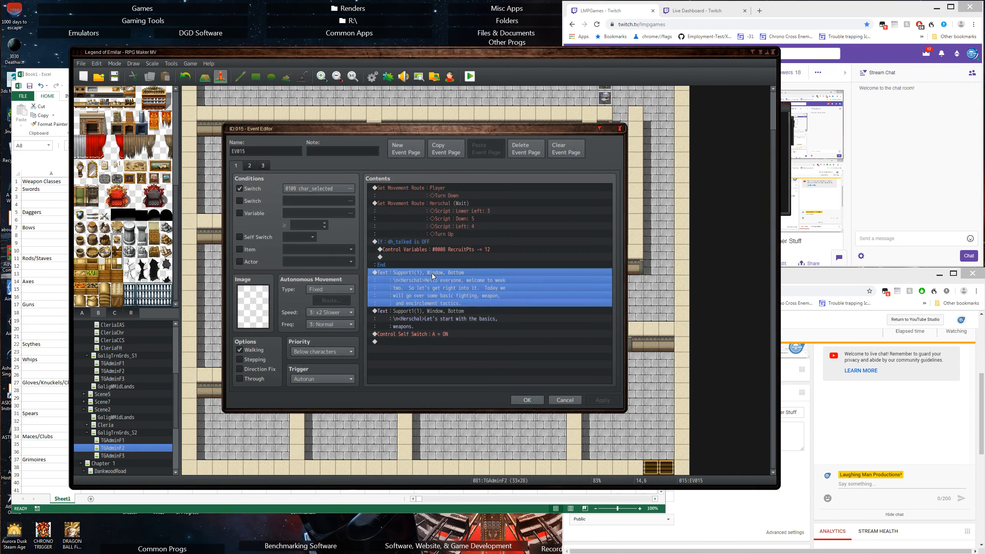
{"action": "double_click", "coordinate": [422, 312]}
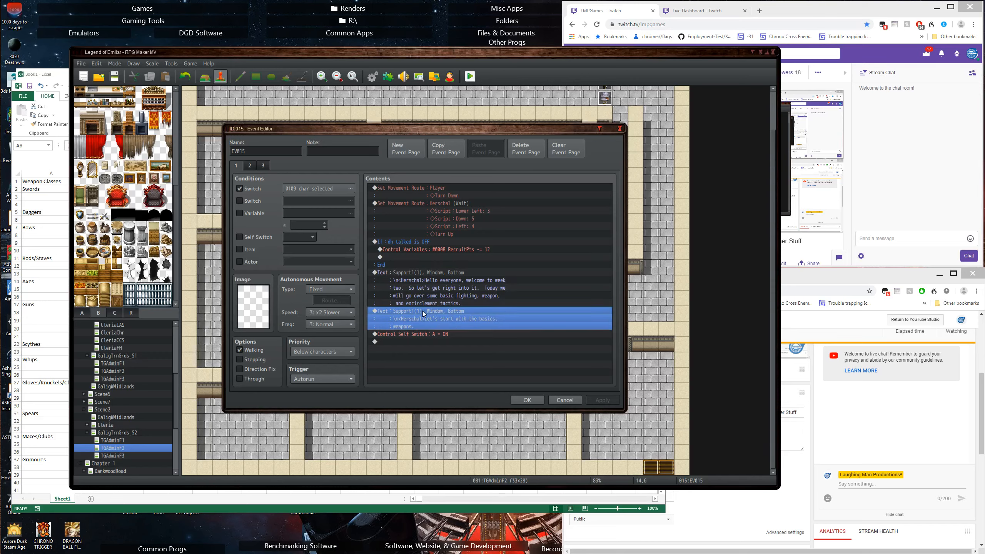
{"action": "left_click", "coordinate": [384, 315]}
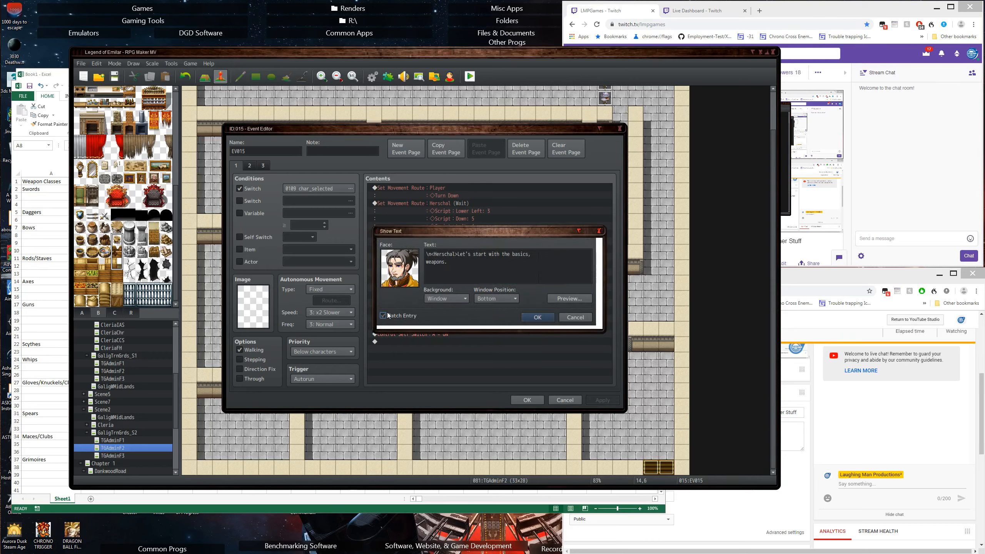
{"action": "left_click", "coordinate": [452, 264]}
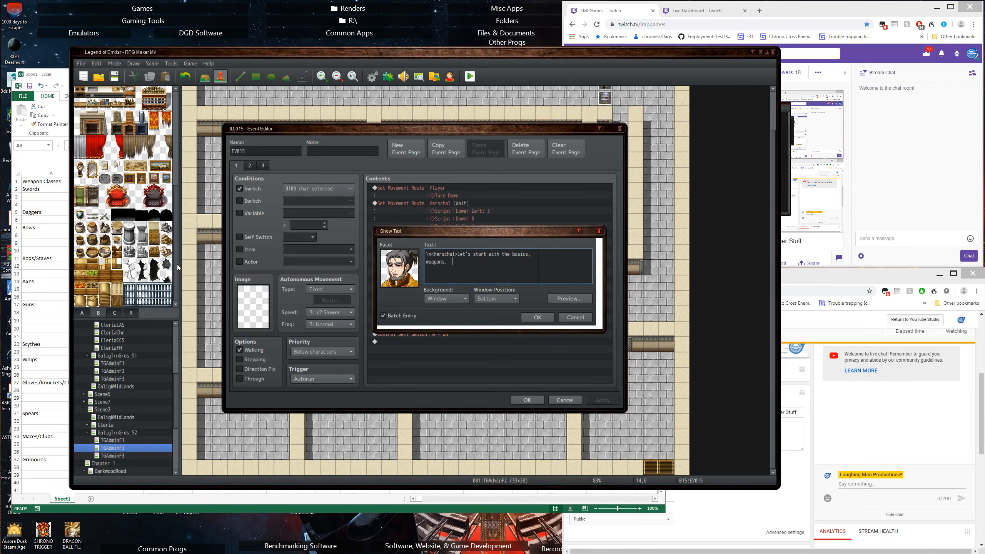
Switch to the Excel workbook, count the main weapon classes from Swords to Grimoires, and return to the RPG Maker MV message
{"action": "left_click", "coordinate": [44, 215]}
{"action": "left_click", "coordinate": [57, 189]}
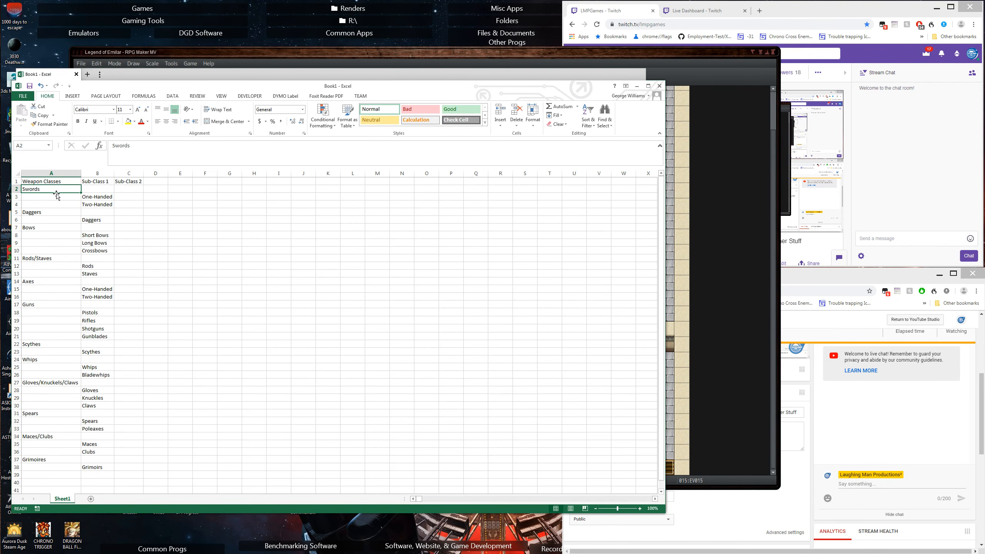
{"action": "left_click", "coordinate": [47, 212]}
{"action": "left_click", "coordinate": [42, 227]}
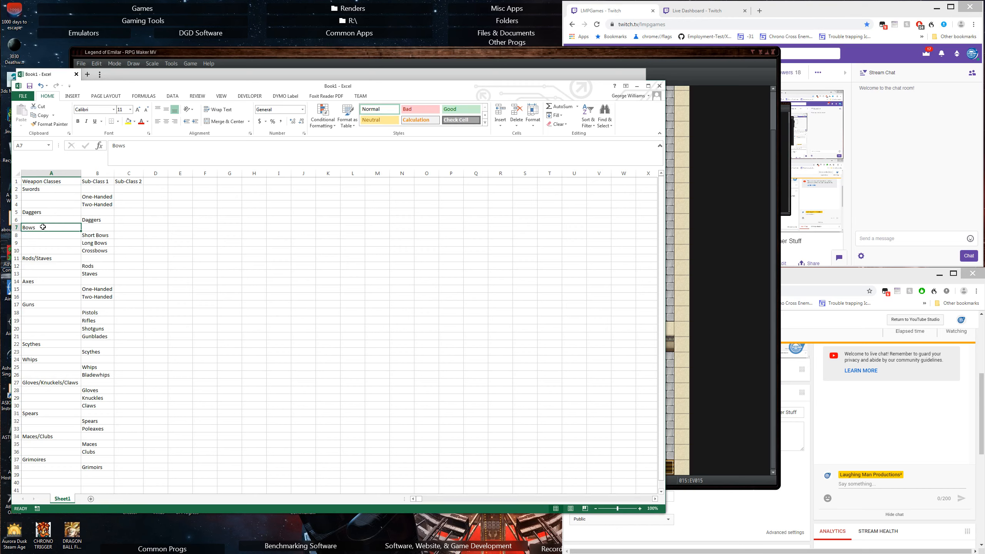
{"action": "left_click", "coordinate": [38, 251]}
{"action": "left_click", "coordinate": [35, 280]}
{"action": "left_click", "coordinate": [35, 304]}
{"action": "left_click", "coordinate": [35, 336]}
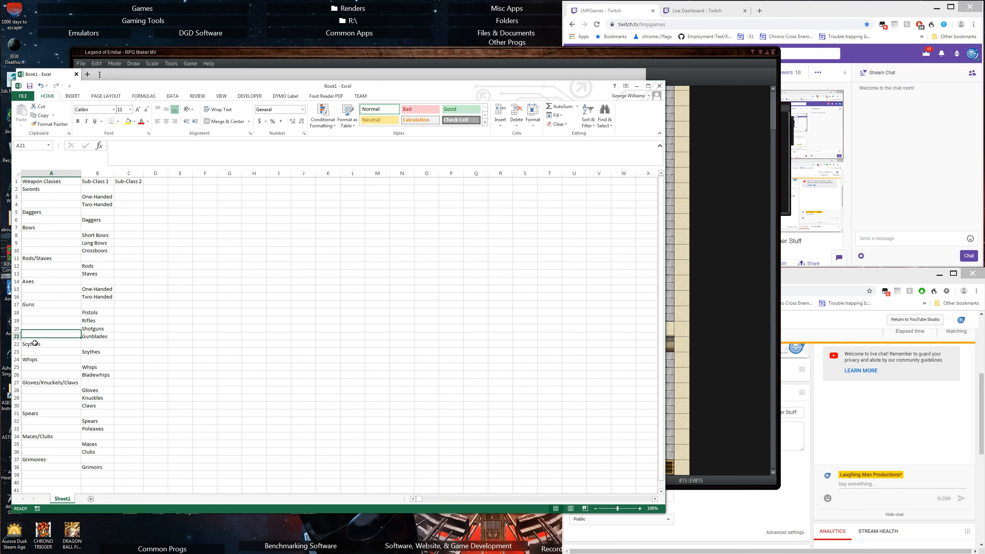
{"action": "left_click", "coordinate": [34, 343]}
{"action": "left_click", "coordinate": [34, 360]}
{"action": "left_click", "coordinate": [33, 383]}
{"action": "left_click", "coordinate": [32, 413]}
{"action": "left_click", "coordinate": [32, 436]}
{"action": "left_click", "coordinate": [31, 467]}
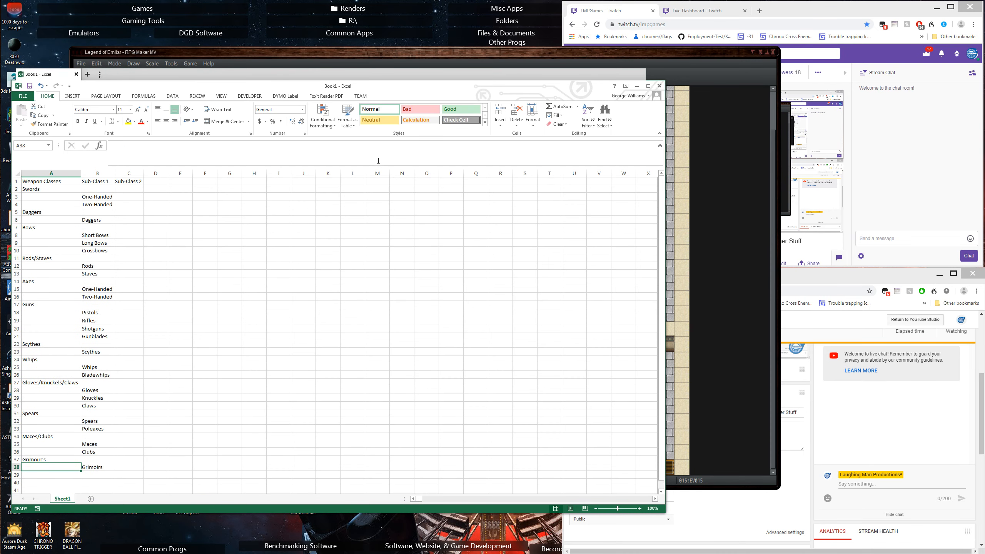
{"action": "key", "text": "alt+Tab"}
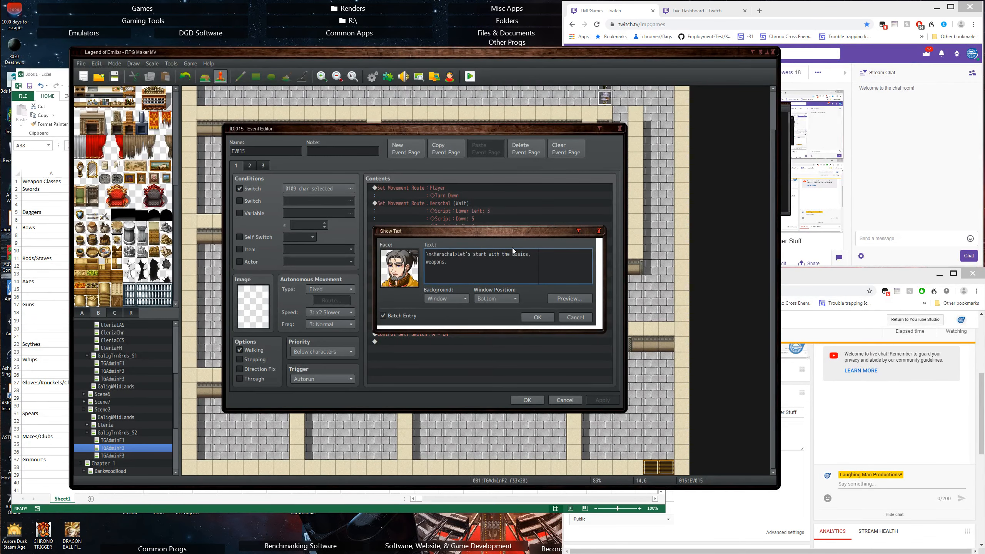
Continue the message with "There are 12 major weapon types: swords, daggers, bows, rods and staves, axes, guns, scythes, whips,"
{"action": "type", "text": "There are 12 major weapon types"}
{"action": "type", "text": ":"}
{"action": "key", "text": "Return"}
{"action": "type", "text": "swords, daggers, bows, rods and staves, a"}
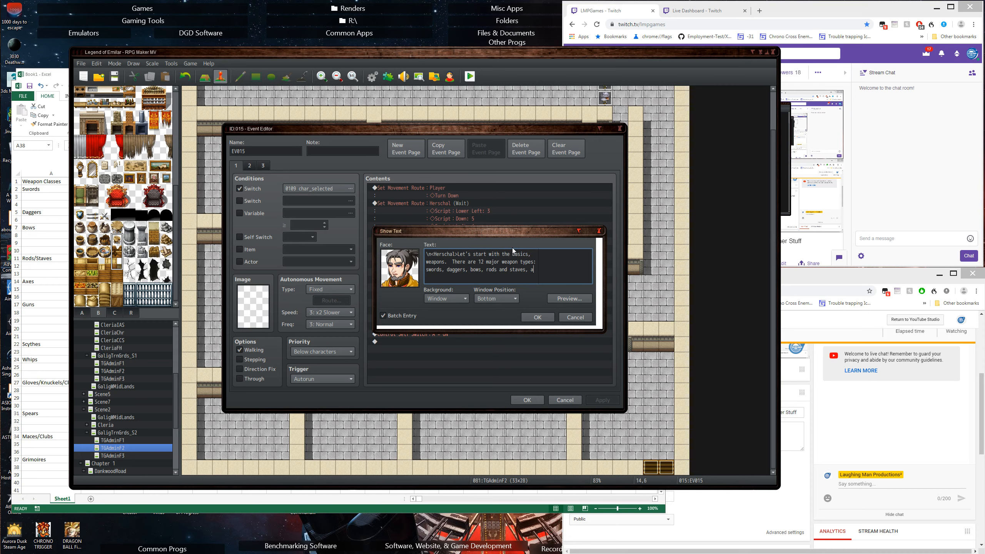
{"action": "type", "text": "xes, guns.., scythes, whipe"}
{"action": "key", "text": "Return"}
Reuse the opening \n<Herschal> name tag at the start of a new line at the end of the text
{"action": "key", "text": "ctrl+Home"}
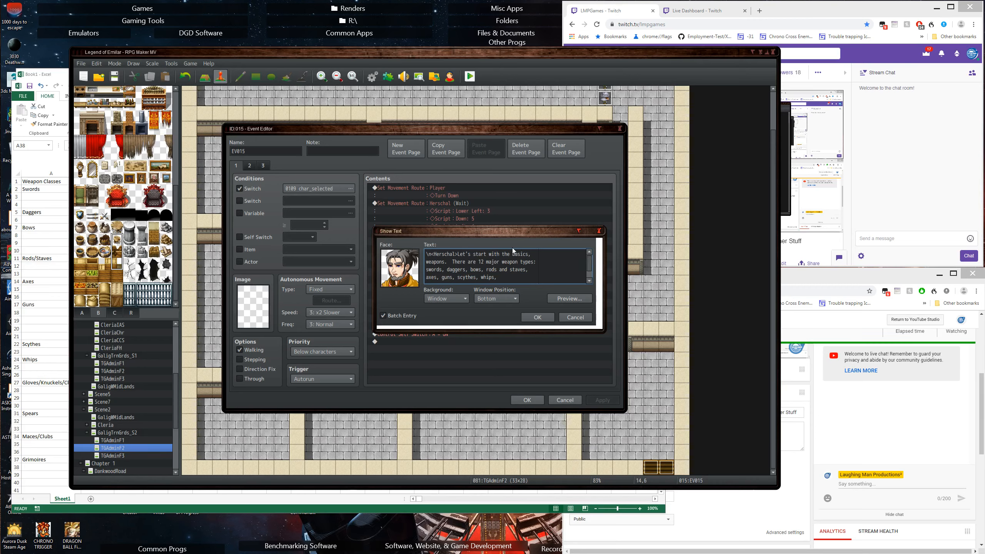
{"action": "key", "text": "shift+Right"}
{"action": "key", "text": "shift+Right"}
{"action": "key", "text": "shift+Right"}
{"action": "key", "text": "shift+Right"}
{"action": "key", "text": "shift+Right"}
{"action": "key", "text": "shift+Right"}
{"action": "key", "text": "shift+Right"}
{"action": "key", "text": "shift+Right"}
{"action": "key", "text": "shift+Right"}
{"action": "key", "text": "shift+Right"}
{"action": "key", "text": "shift+Right"}
{"action": "key", "text": "ctrl+x"}
{"action": "key", "text": "ctrl+End"}
{"action": "key", "text": "ctrl+v"}
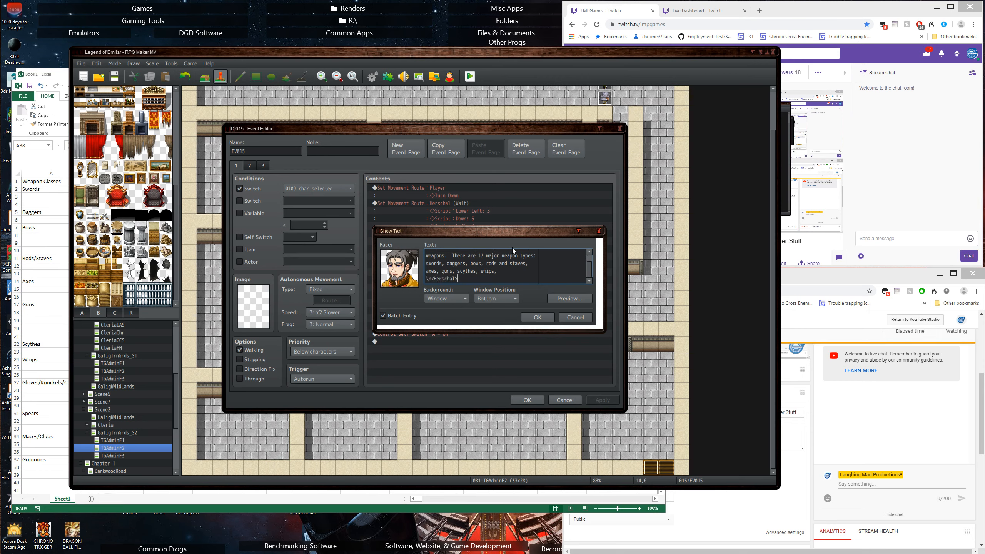
Continue the weapon list after the new name tag with "gloves, knuckles, and claws," and start a new line
{"action": "type", "text": "glov"}
{"action": "type", "text": "es"}
{"action": "type", "text": ","}
{"action": "type", "text": "n<Herschal>gloves,"}
{"action": "type", "text": " knuckles,"}
{"action": "type", "text": " and"}
{"action": "type", "text": " claws,"}
{"action": "key", "text": "Return"}
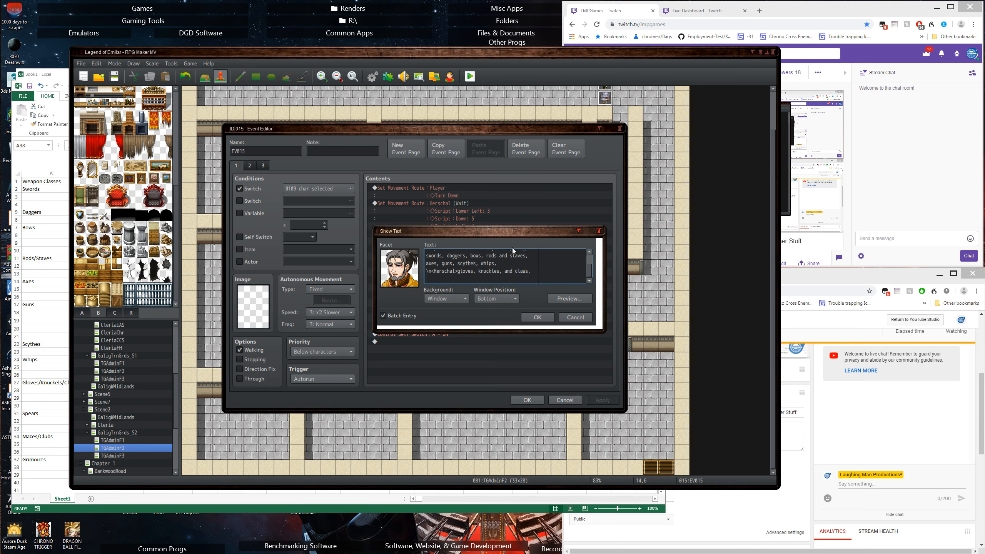
Finish the weapon list with "spears, maces and clubs, and grimoirs." and end the line
{"action": "type", "text": "sp"}
{"action": "type", "text": "ears, maces and bluds, an"}
{"action": "key", "text": "BackSpace"}
{"action": "key", "text": "BackSpace"}
{"action": "key", "text": "BackSpace"}
{"action": "key", "text": "BackSpace"}
{"action": "key", "text": "BackSpace"}
{"action": "key", "text": "BackSpace"}
{"action": "key", "text": "BackSpace"}
{"action": "key", "text": "BackSpace"}
{"action": "key", "text": "BackSpace"}
{"action": "key", "text": "BackSpace"}
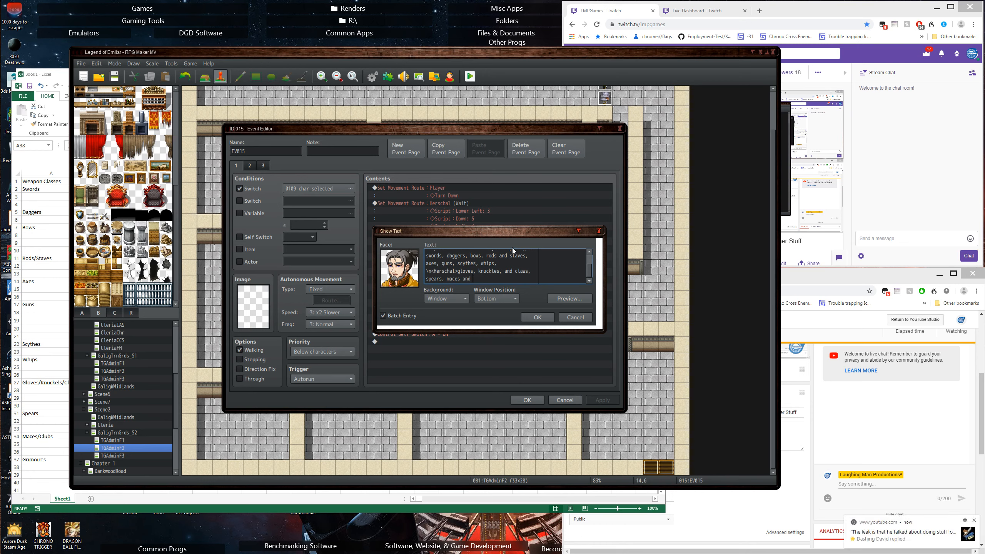
{"action": "type", "text": "clud"}
{"action": "key", "text": "BackSpace"}
{"action": "key", "text": "BackSpace"}
{"action": "key", "text": "BackSpace"}
{"action": "type", "text": "bs,"}
{"action": "type", "text": "grimoir"}
{"action": "type", "text": " and"}
{"action": "key", "text": "Return"}
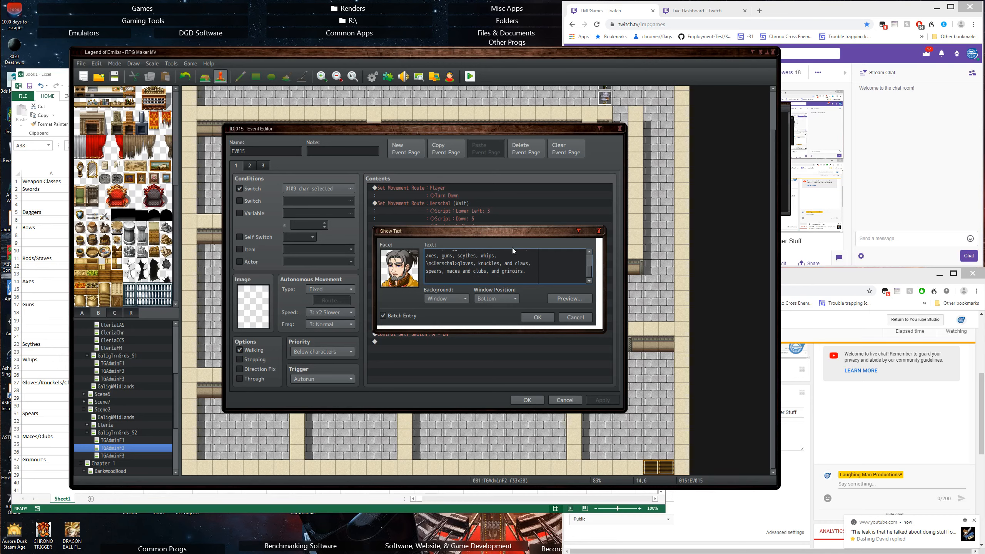
Leave blank lines after the list and add a new Herschal message, "Each weapon type has its place and uses."
{"action": "key", "text": "Return"}
{"action": "key", "text": "Return"}
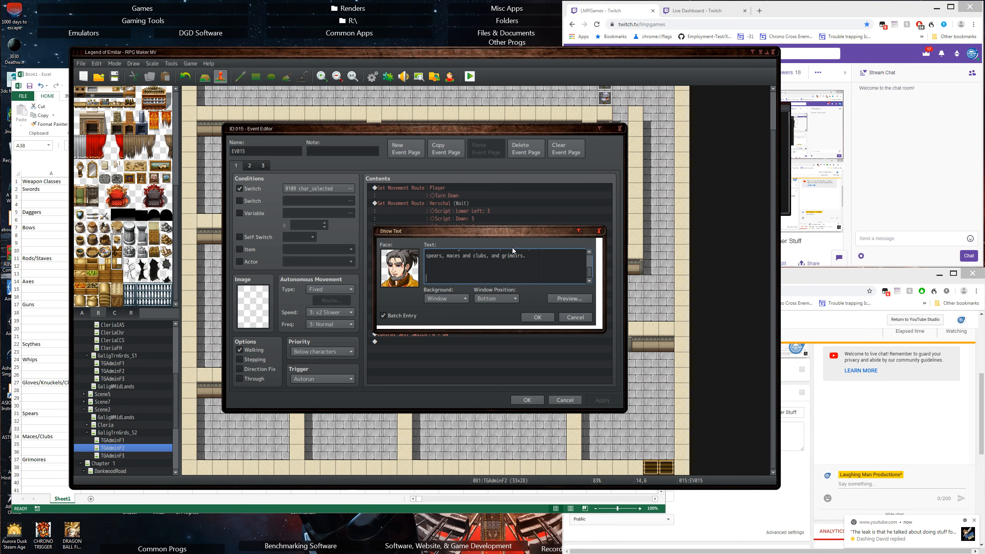
{"action": "key", "text": "ctrl+v"}
{"action": "type", "text": "Each weapon type has its place"}
{"action": "key", "text": "Return"}
{"action": "type", "text": "and uses."}
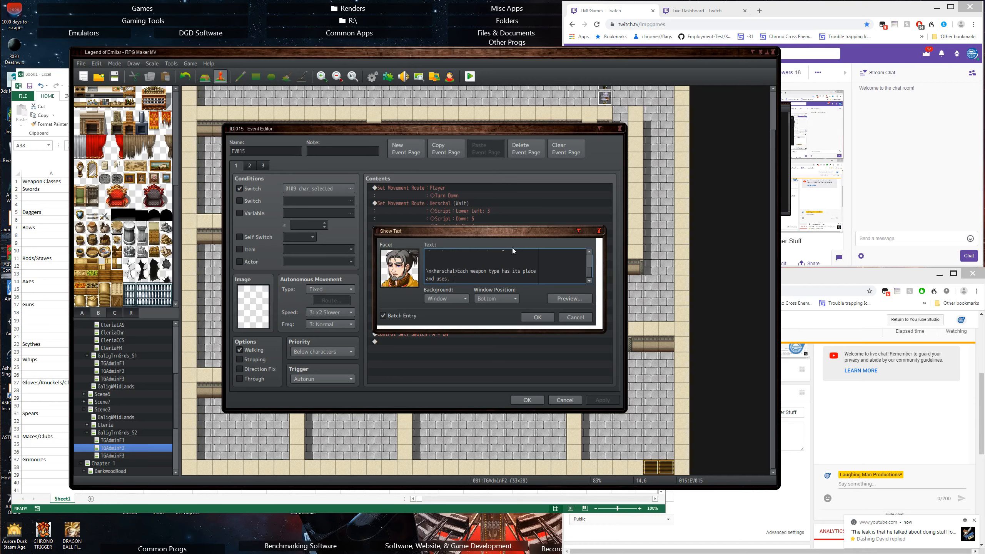
Extend that message with "Let's go over each in turn starting with swords.", breaking the line before "starting"
{"action": "type", "text": "  LEt'"}
{"action": "key", "text": "BackSpace"}
{"action": "type", "text": "et's go over each in turn"}
{"action": "key", "text": "BackSpace"}
{"action": "type", "text": "so that"}
{"action": "key", "text": "BackSpace"}
{"action": "key", "text": "BackSpace"}
{"action": "key", "text": "BackSpace"}
{"action": "key", "text": "BackSpace"}
{"action": "key", "text": "BackSpace"}
{"action": "key", "text": "BackSpace"}
{"action": "key", "text": "BackSpace"}
{"action": "key", "text": "Return"}
{"action": "key", "text": "BackSpace"}
{"action": "key", "text": "BackSpace"}
{"action": "key", "text": "Return"}
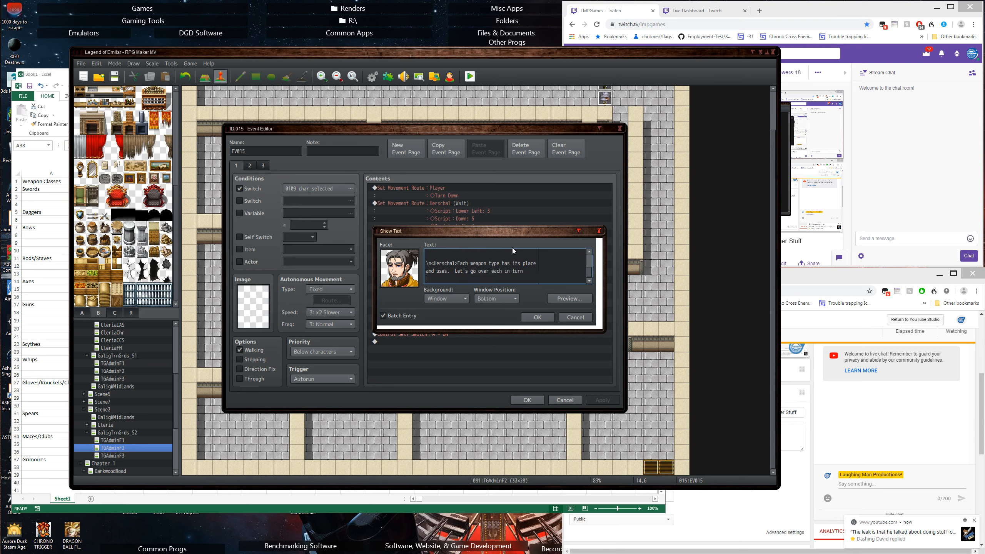
{"action": "type", "text": "starting with swords."}
{"action": "key", "text": "BackSpace"}
{"action": "type", "text": "s."}
{"action": "key", "text": "Return"}
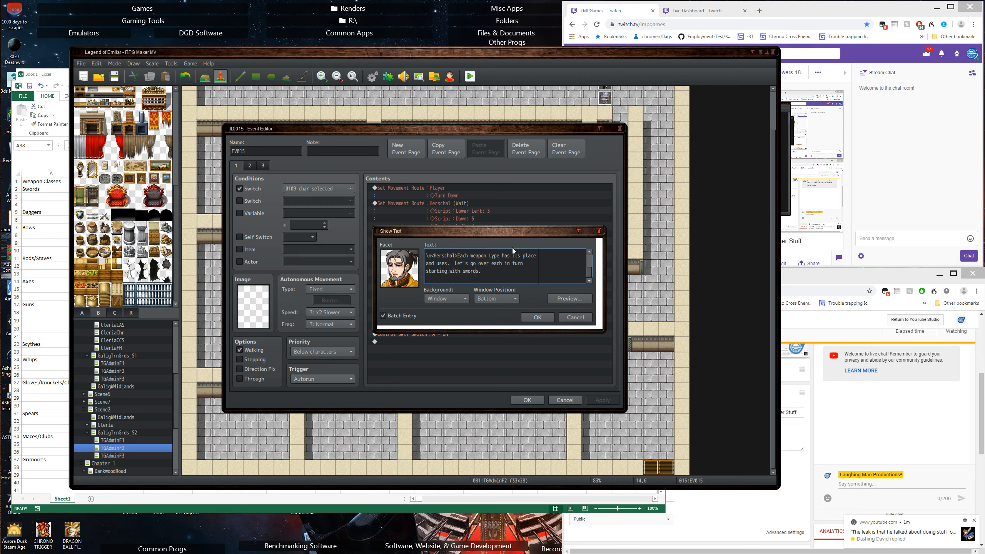
Add another \n<Herschal> message reading "Swords are a very traditional weapon and have great utility in battle."
{"action": "key", "text": "ctrl+v"}
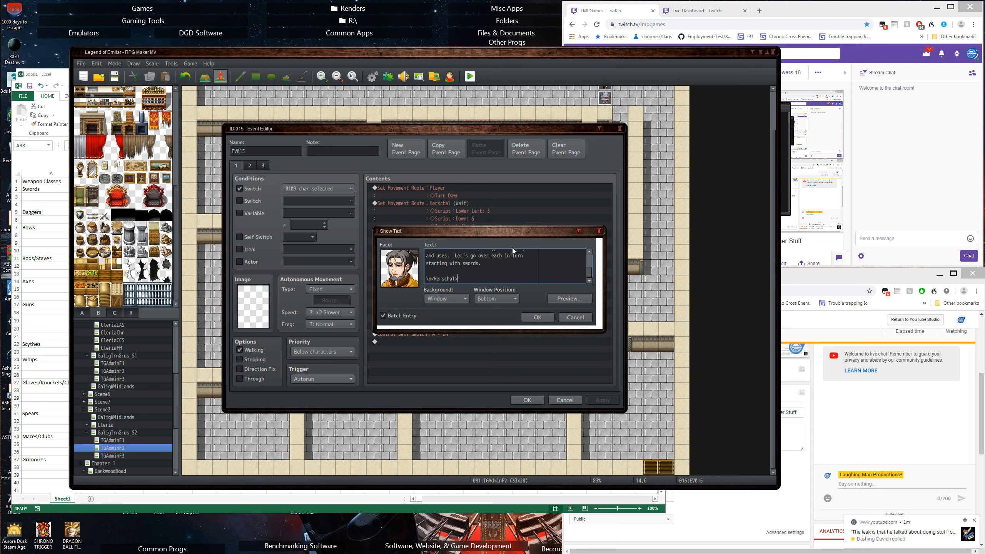
{"action": "type", "text": "Swords are a very rt"}
{"action": "key", "text": "BackSpace"}
{"action": "key", "text": "BackSpace"}
{"action": "type", "text": "traditional"}
{"action": "key", "text": "Return"}
{"action": "type", "text": "weapon"}
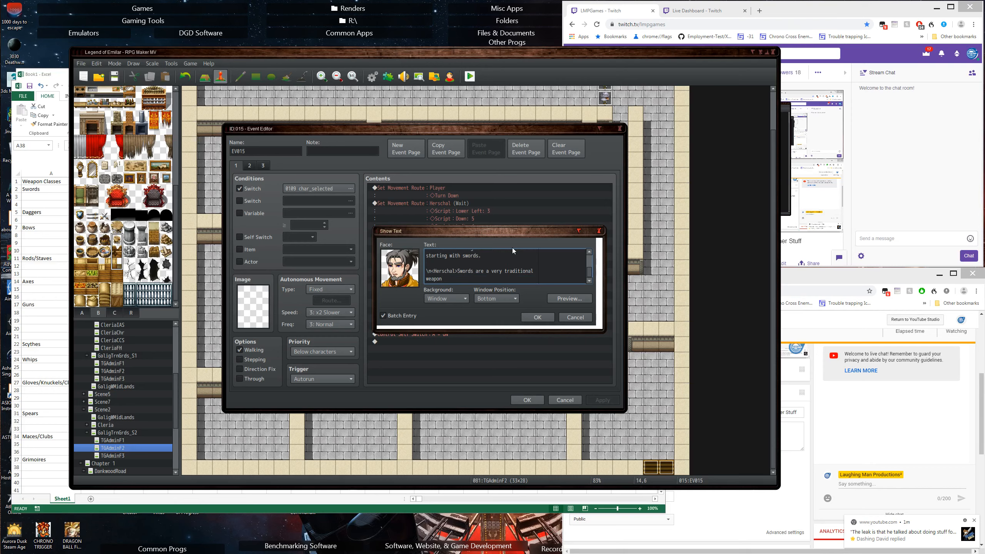
{"action": "type", "text": " and"}
{"action": "type", "text": "have great utility in battle."}
{"action": "key", "text": "Return"}
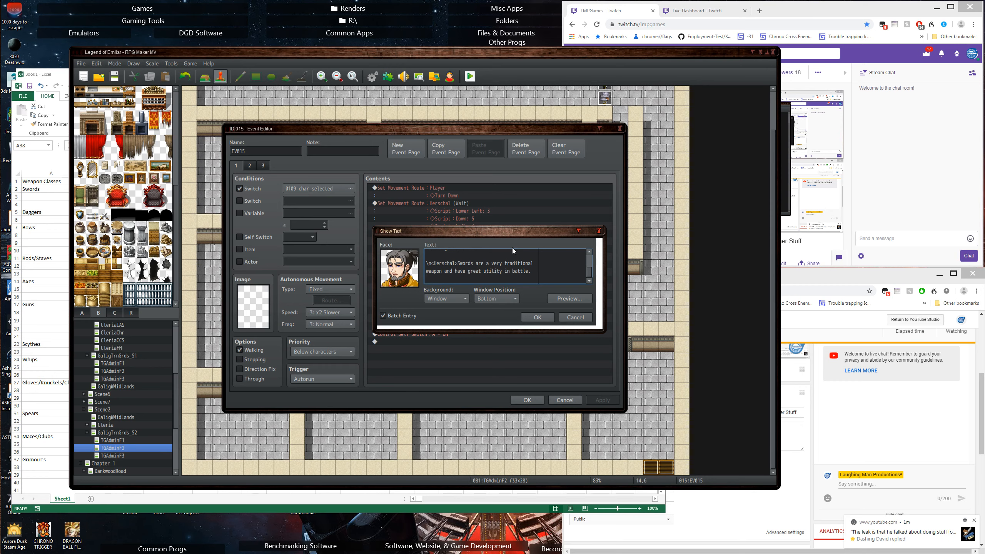
Add the lines "In general they are good for slashing and stabbing attacks but lack armor the armor" to the swords message
{"action": "type", "text": "In general"}
{"action": "type", "text": " they are good for s"}
{"action": "type", "text": "lashing and s"}
{"action": "type", "text": "tabbing attacks"}
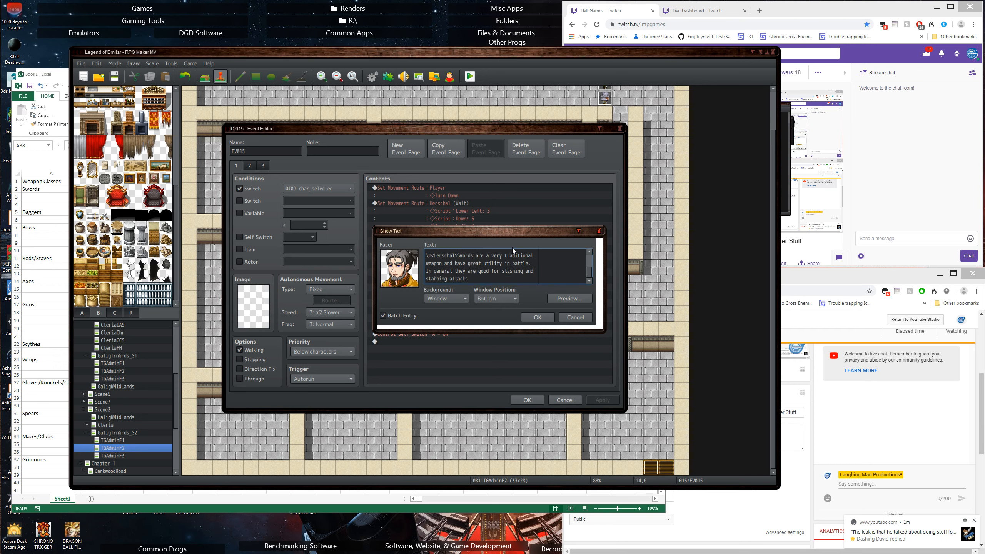
{"action": "type", "text": " but lack armor"}
{"action": "type", "text": " penetr"}
{"action": "key", "text": "BackSpace"}
{"action": "key", "text": "BackSpace"}
{"action": "key", "text": "BackSpace"}
{"action": "key", "text": "BackSpace"}
{"action": "key", "text": "BackSpace"}
{"action": "key", "text": "BackSpace"}
{"action": "type", "text": "the"}
{"action": "key", "text": "Return"}
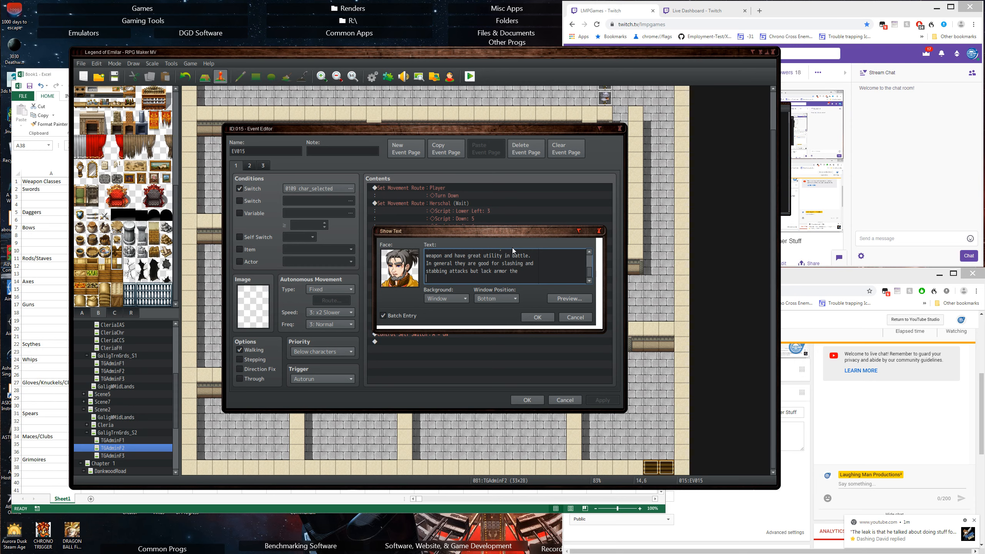
{"action": "key", "text": "BackSpace"}
{"action": "type", "text": "armor"}
{"action": "key", "text": "Return"}
Continue in a new \n<Herschal> message with "penetration of some of the other weapon classes.", placing "other" on its second line
{"action": "type", "text": "\\n<Herschal>penetration of some of the other"}
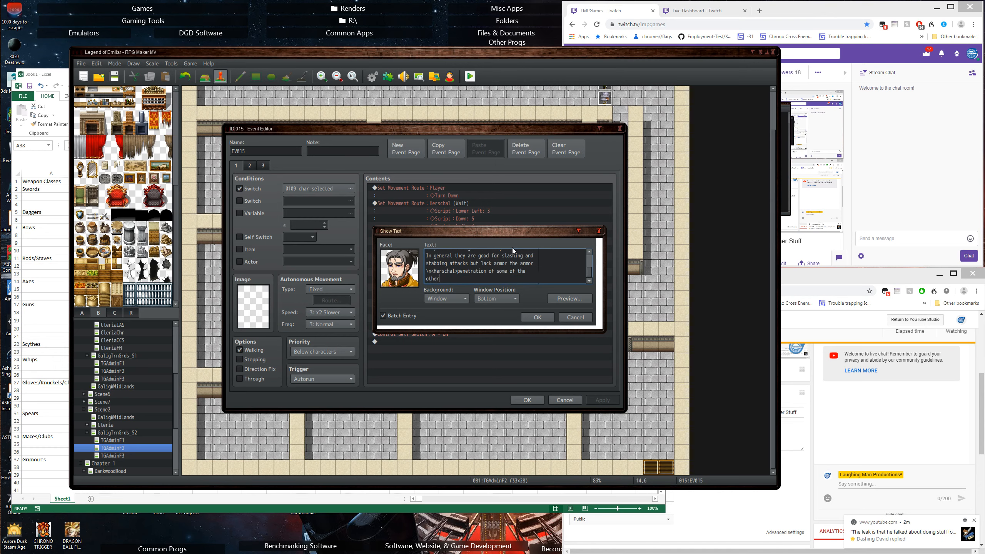
{"action": "key", "text": "BackSpace"}
{"action": "key", "text": "BackSpace"}
{"action": "key", "text": "BackSpace"}
{"action": "key", "text": "BackSpace"}
{"action": "key", "text": "BackSpace"}
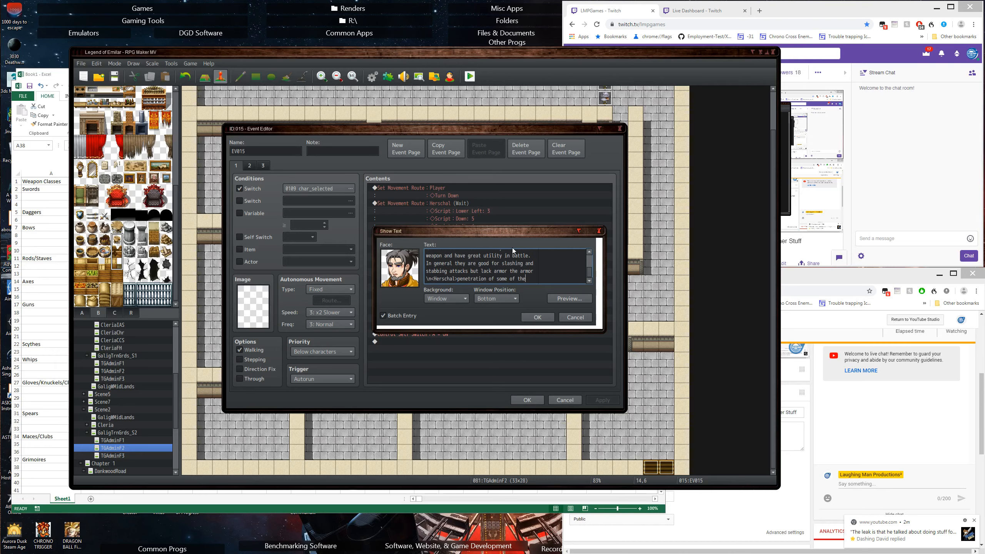
{"action": "type", "text": "other"}
{"action": "key", "text": "BackSpace"}
{"action": "key", "text": "BackSpace"}
{"action": "key", "text": "BackSpace"}
{"action": "key", "text": "BackSpace"}
{"action": "key", "text": "Return"}
{"action": "type", "text": "oher"}
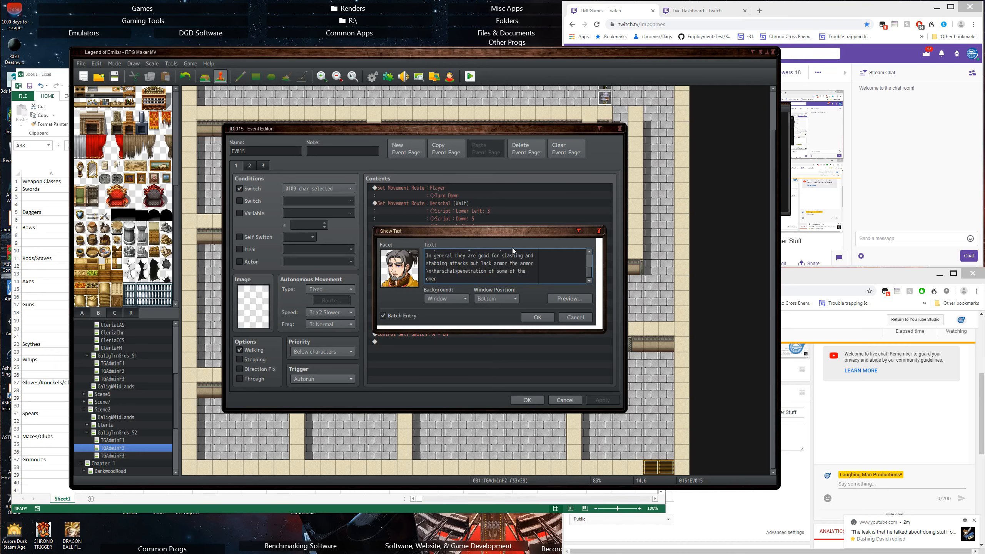
{"action": "key", "text": "BackSpace"}
{"action": "key", "text": "BackSpace"}
{"action": "key", "text": "BackSpace"}
{"action": "type", "text": "ther weapon classes."}
Extend Herschal's message with "Within this class" and a new line "there are two major sub-classes: one-handed"
{"action": "type", "text": "in this"}
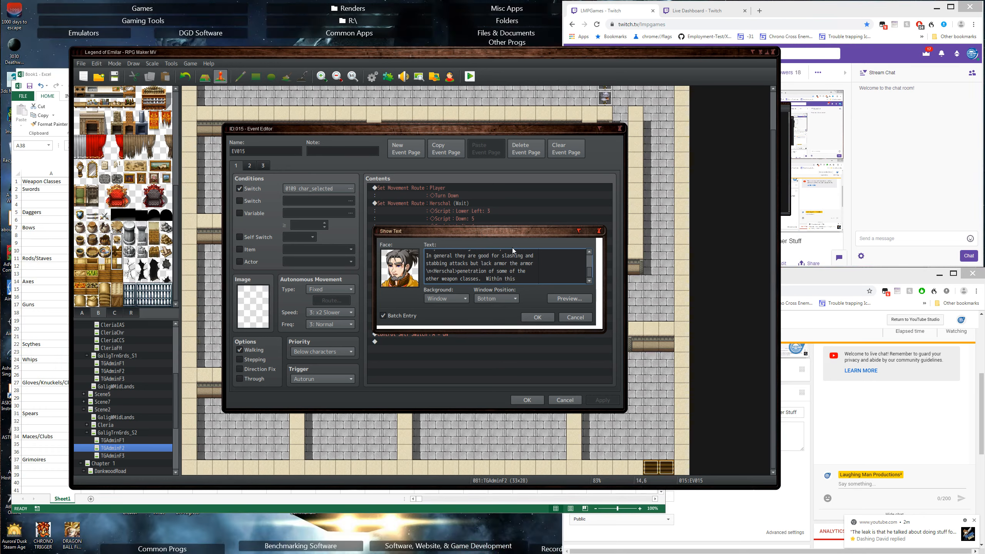
{"action": "type", "text": " class there are tw"}
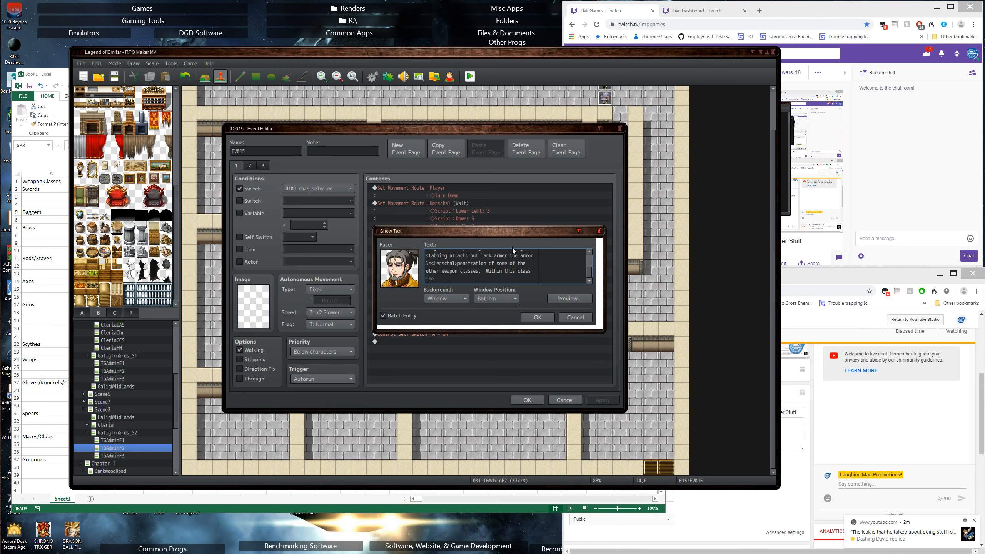
{"action": "type", "text": "o sub-classes"}
{"action": "key", "text": "BackSpace"}
{"action": "key", "text": "BackSpace"}
{"action": "key", "text": "BackSpace"}
{"action": "key", "text": "BackSpace"}
{"action": "key", "text": "BackSpace"}
{"action": "key", "text": "BackSpace"}
{"action": "key", "text": "BackSpace"}
{"action": "key", "text": "BackSpace"}
{"action": "key", "text": "BackSpace"}
{"action": "key", "text": "BackSpace"}
{"action": "key", "text": "BackSpace"}
{"action": "type", "text": "major sub-"}
{"action": "type", "text": "lasses: one-handed"}
{"action": "key", "text": "Return"}
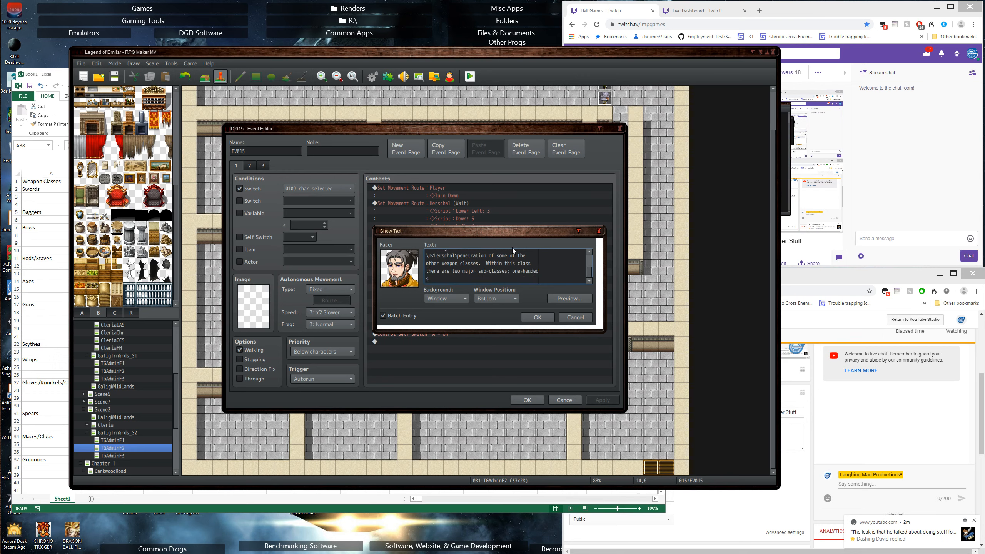
Finish the sub-class sentence with the line "sword and two-handed swords."
{"action": "type", "text": "sword and two-hjan"}
{"action": "key", "text": "BackSpace"}
{"action": "key", "text": "BackSpace"}
{"action": "key", "text": "BackSpace"}
{"action": "type", "text": "anded s"}
{"action": "key", "text": "BackSpace"}
{"action": "type", "text": "swor"}
{"action": "key", "text": "BackSpace"}
{"action": "key", "text": "BackSpace"}
{"action": "key", "text": "BackSpace"}
{"action": "key", "text": "BackSpace"}
{"action": "type", "text": "words./"}
{"action": "key", "text": "Return"}
Add a \n<Herschal> message reading "The one-handed sword is a go-to weapon and allows you to equip a shield or another type of one-handed weapon."
{"action": "type", "text": "\\n<Herschal>"}
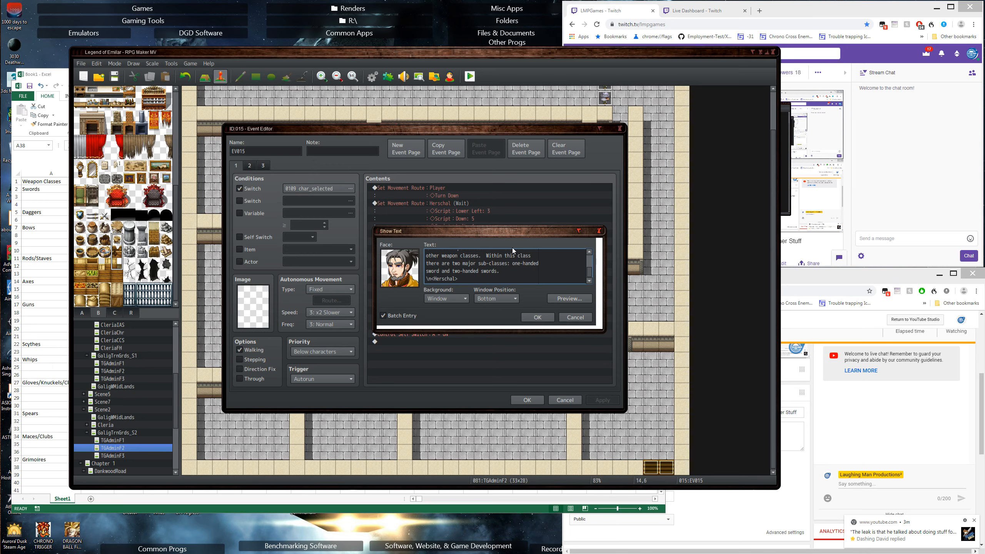
{"action": "type", "text": "The one-handed sword is a"}
{"action": "type", "text": "go-to weapon"}
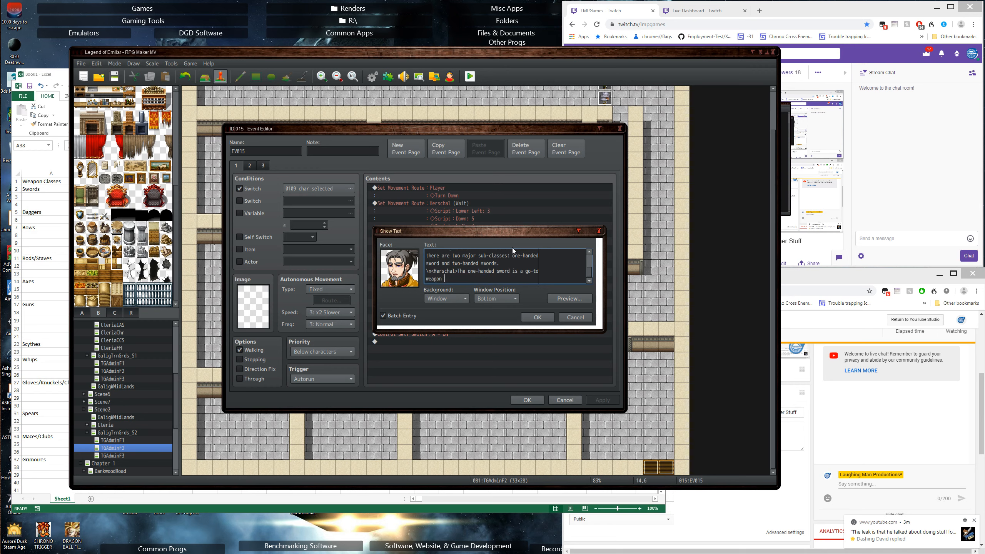
{"action": "type", "text": " and allows you tyoequip a whield or anot"}
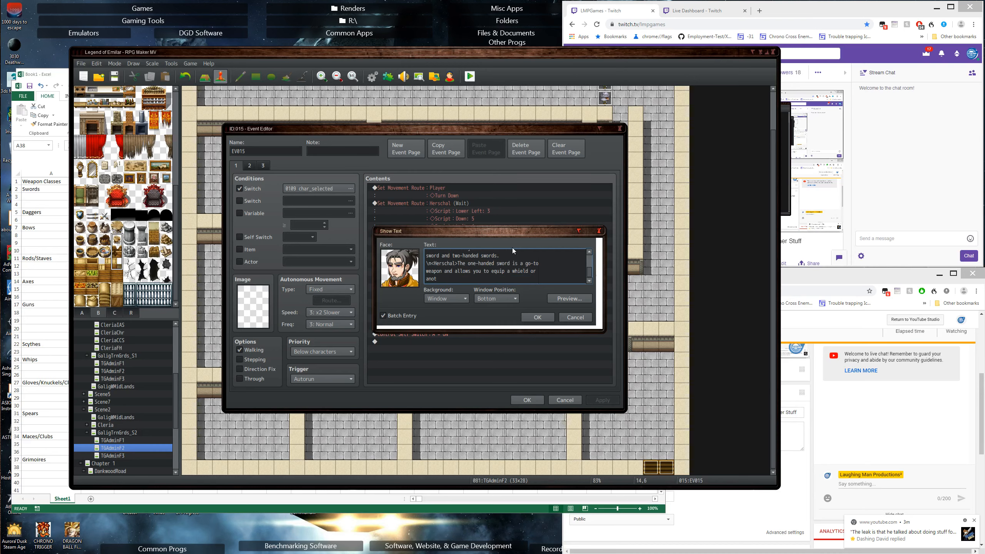
{"action": "type", "text": "her type of one-hjanded weapon"}
{"action": "key", "text": "Delete"}
{"action": "key", "text": "Delete"}
{"action": "type", "text": "sh"}
Continue that message with "While they have an average offensive capability", breaking the line after "While"
{"action": "type", "text": "While"}
{"action": "key", "text": "Return"}
{"action": "type", "text": "they have an"}
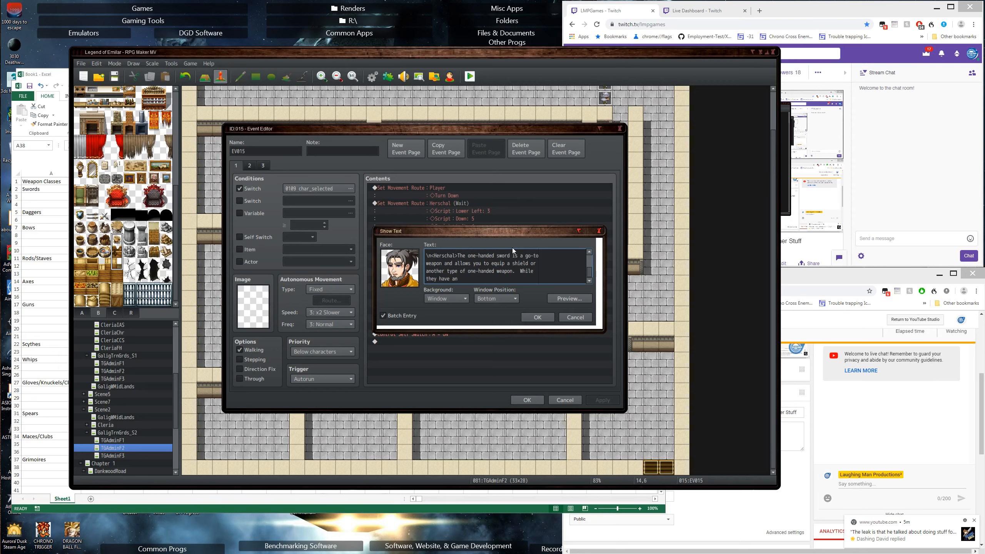
{"action": "type", "text": " average offensive capability"}
{"action": "key", "text": "Return"}
Continue in a new \n<Herschal> message with ", when used against a heavily armored opponent you will find them", breaking the line before "armored"
{"action": "type", "text": "\\n<Herschal>"}
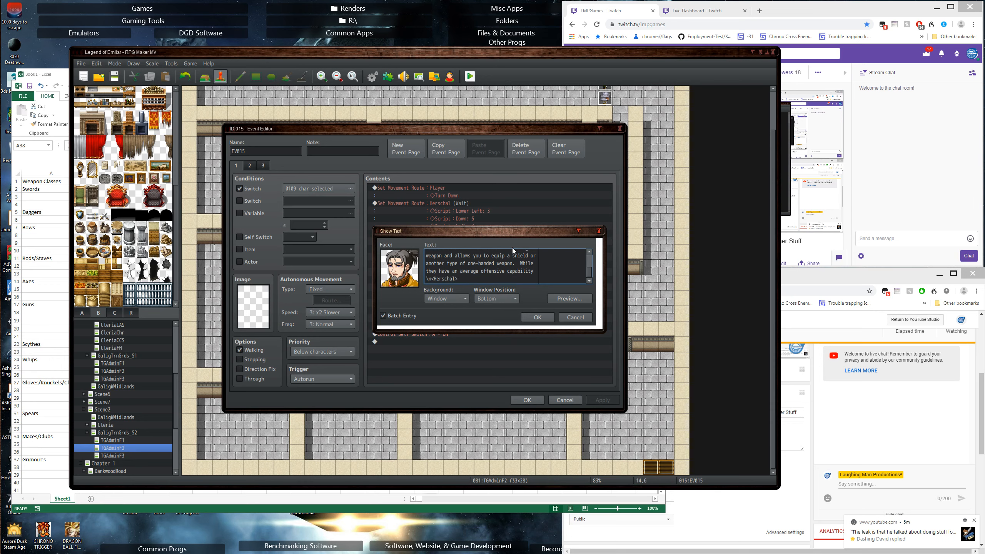
{"action": "type", "text": ", when used against a heavilty"}
{"action": "key", "text": "Return"}
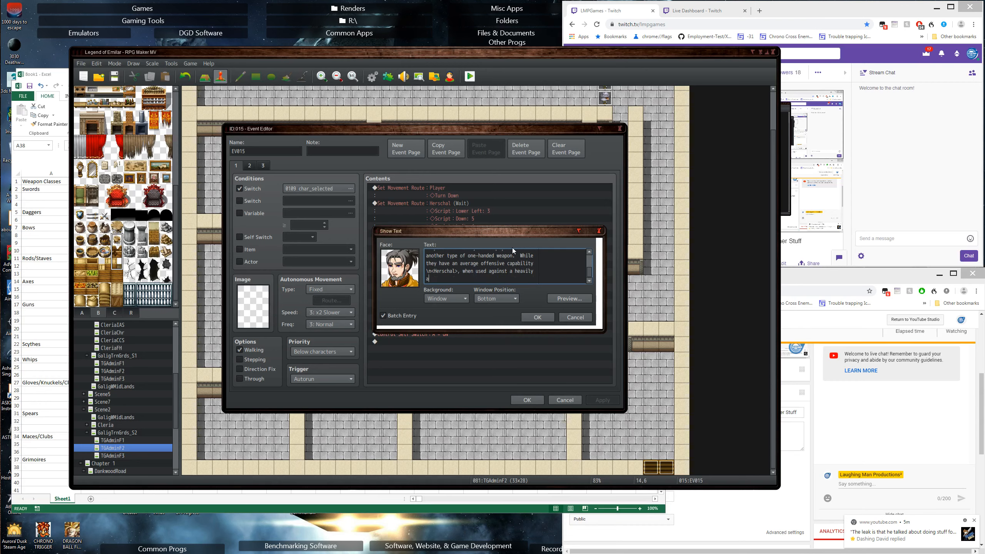
{"action": "type", "text": "armored a"}
{"action": "key", "text": "BackSpace"}
{"action": "type", "text": "oppponent"}
{"action": "type", "text": "you will find then"}
{"action": "key", "text": "BackSpace"}
{"action": "key", "text": "BackSpace"}
{"action": "type", "text": "m lacking"}
{"action": "key", "text": "BackSpace"}
{"action": "key", "text": "BackSpace"}
{"action": "key", "text": "BackSpace"}
{"action": "key", "text": "BackSpace"}
{"action": "key", "text": "BackSpace"}
{"action": "key", "text": "BackSpace"}
{"action": "key", "text": "BackSpace"}
{"action": "key", "text": "BackSpace"}
{"action": "key", "text": "Return"}
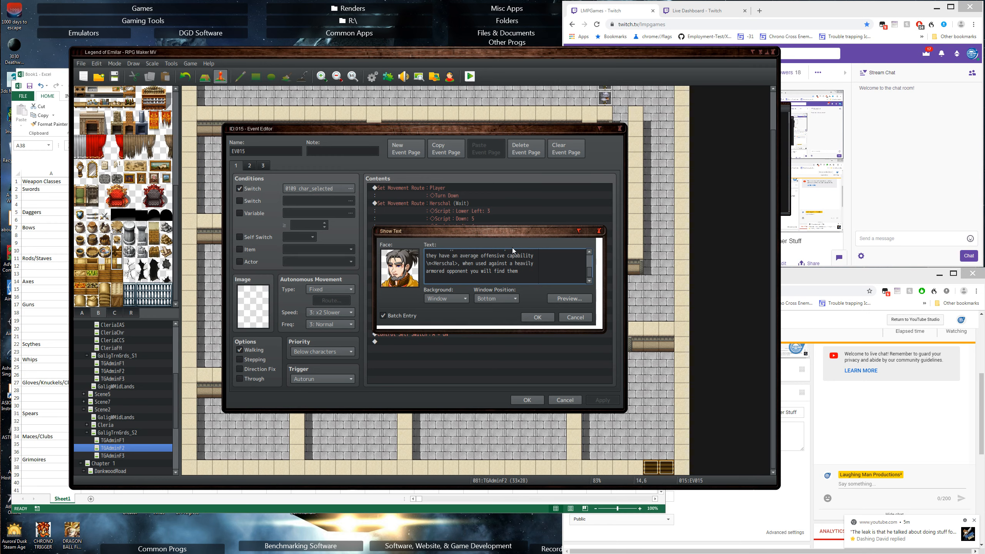
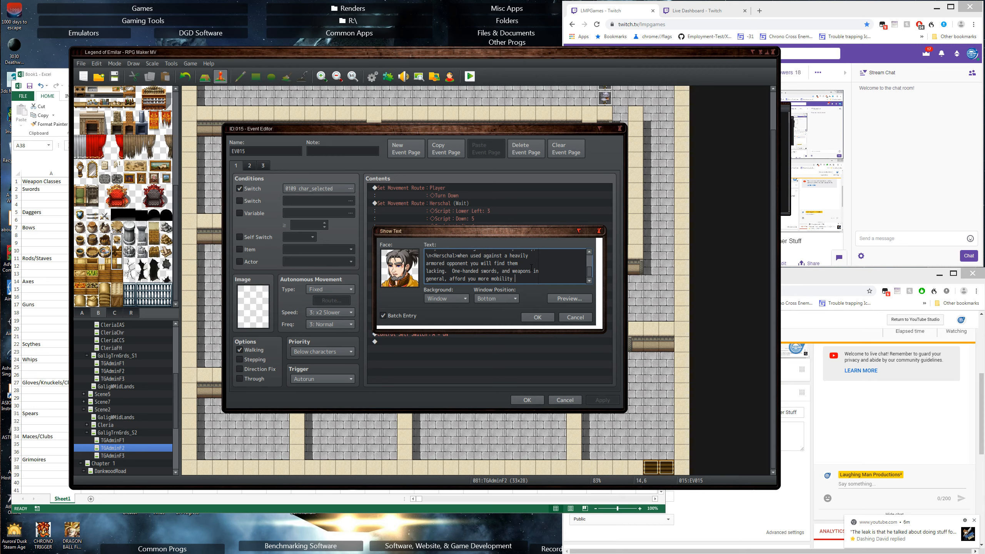
End the mobility line with "than" and start a new \n<Herschal> message with "larger types such as a scythe"
{"action": "type", "text": "than lar"}
{"action": "key", "text": "BackSpace"}
{"action": "key", "text": "BackSpace"}
{"action": "key", "text": "BackSpace"}
{"action": "key", "text": "BackSpace"}
{"action": "key", "text": "BackSpace"}
{"action": "key", "text": "BackSpace"}
{"action": "key", "text": "Return"}
{"action": "type", "text": "n"}
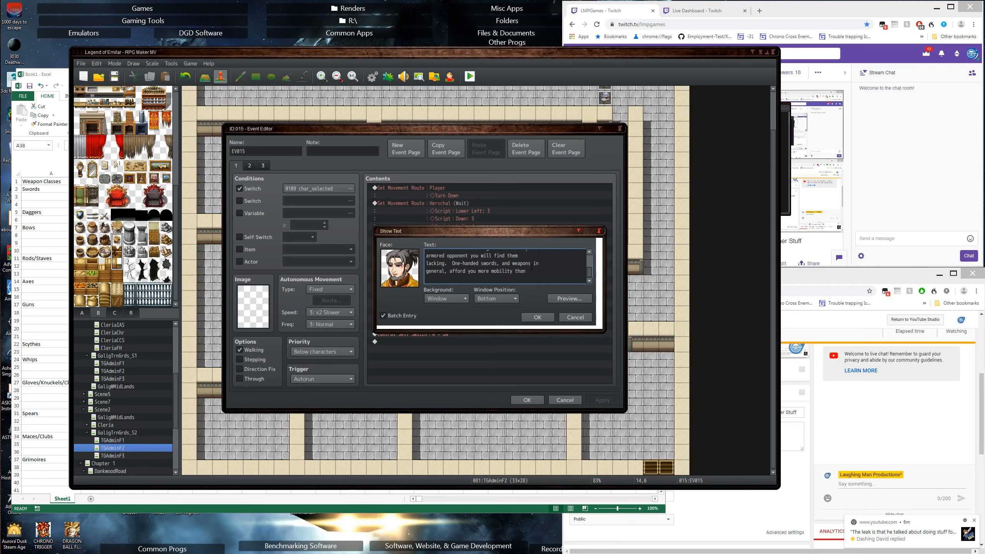
{"action": "key", "text": "Up"}
{"action": "key", "text": "Up"}
{"action": "key", "text": "Down"}
{"action": "key", "text": "Down"}
{"action": "key", "text": "Down"}
{"action": "key", "text": "Down"}
{"action": "key", "text": "Down"}
{"action": "type", "text": "\\n<Herschal>"}
{"action": "type", "text": "larger types such as a scythe"}
{"action": "key", "text": "Return"}
Complete that message with the lines "and when combined with a shield offer" and "greater defense."
{"action": "type", "text": "and when com"}
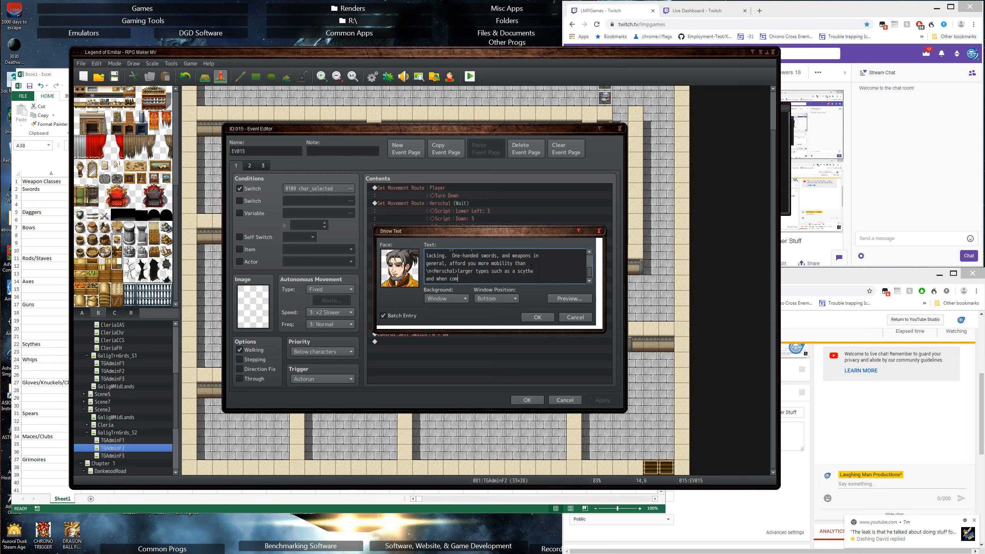
{"action": "type", "text": "bined with a wh"}
{"action": "key", "text": "BackSpace"}
{"action": "key", "text": "BackSpace"}
{"action": "type", "text": "shji"}
{"action": "key", "text": "BackSpace"}
{"action": "key", "text": "BackSpace"}
{"action": "type", "text": "ield offer gre"}
{"action": "key", "text": "Return"}
{"action": "type", "text": "g"}
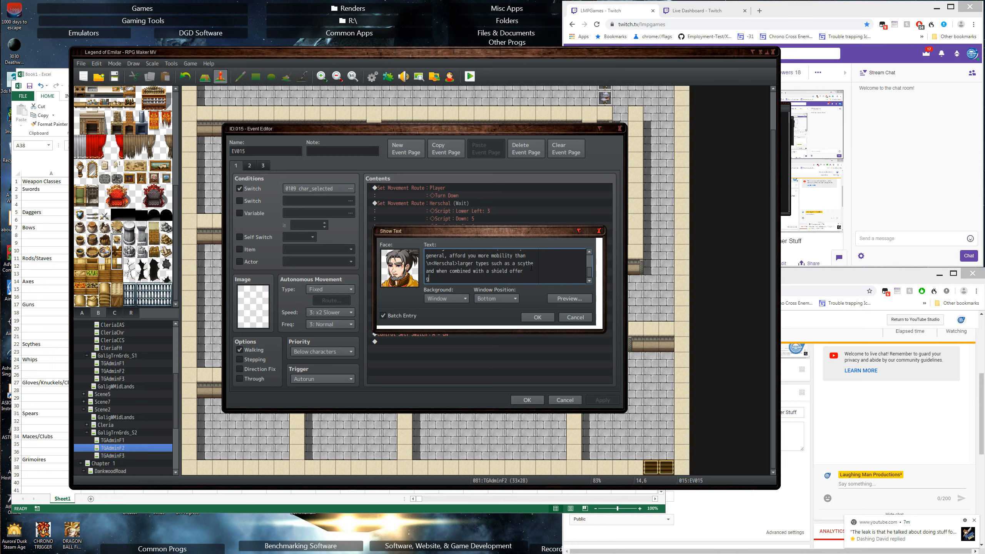
{"action": "type", "text": "reater defense."}
{"action": "key", "text": "Return"}
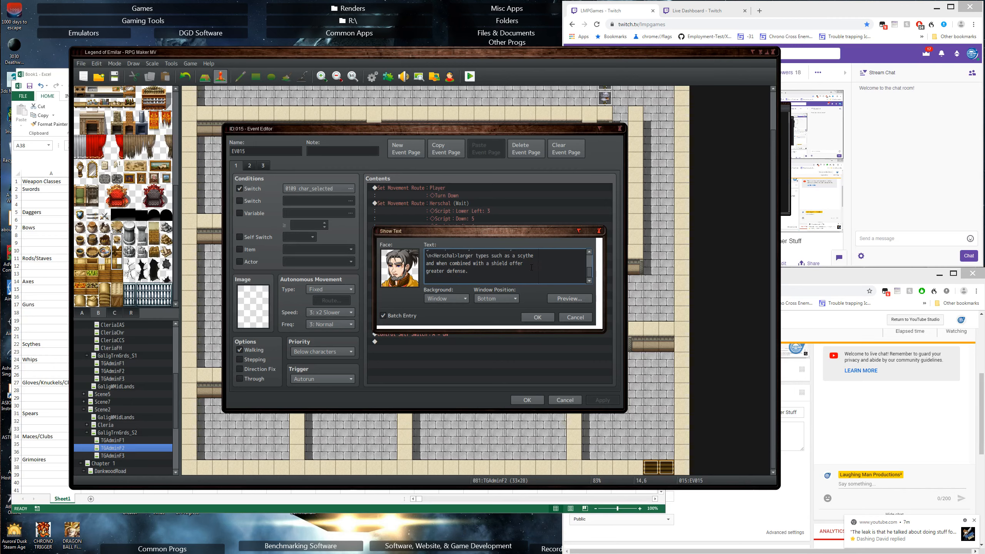
After a blank line, add a \n<Herschal> message "When facing armored opponents you ought to consider changing to a two-handed weapon. Two-handed swords are"
{"action": "key", "text": "Return"}
{"action": "type", "text": "\\n<Herschal>"}
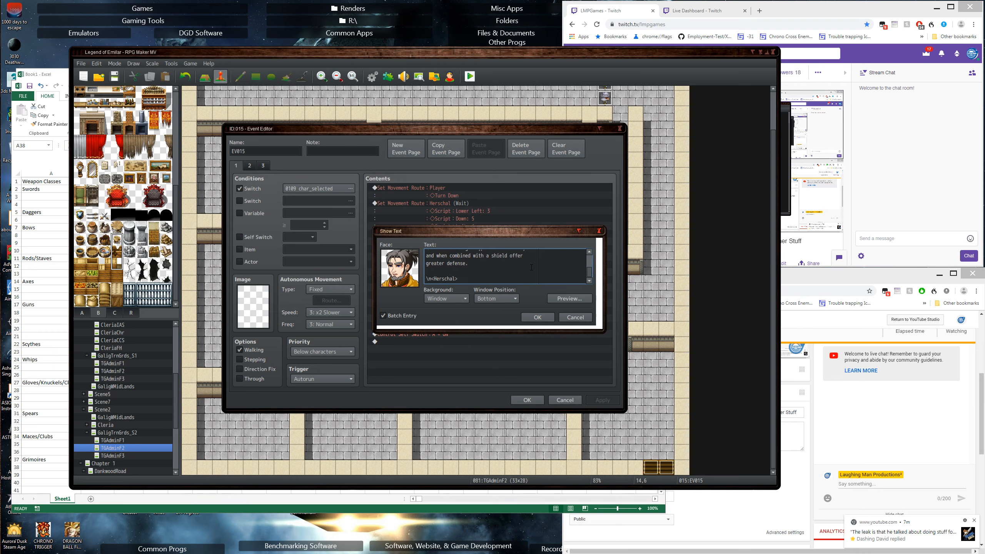
{"action": "type", "text": "When facing armored opponents"}
{"action": "key", "text": "Return"}
{"action": "type", "text": "you"}
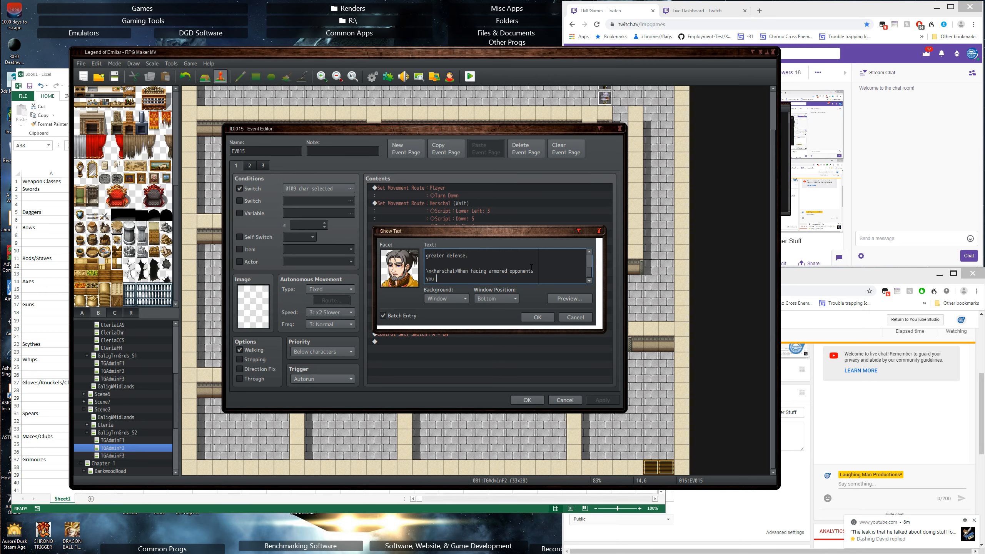
{"action": "type", "text": " ought to consider"}
{"action": "type", "text": " changing to a two"}
{"action": "type", "text": "o-hj"}
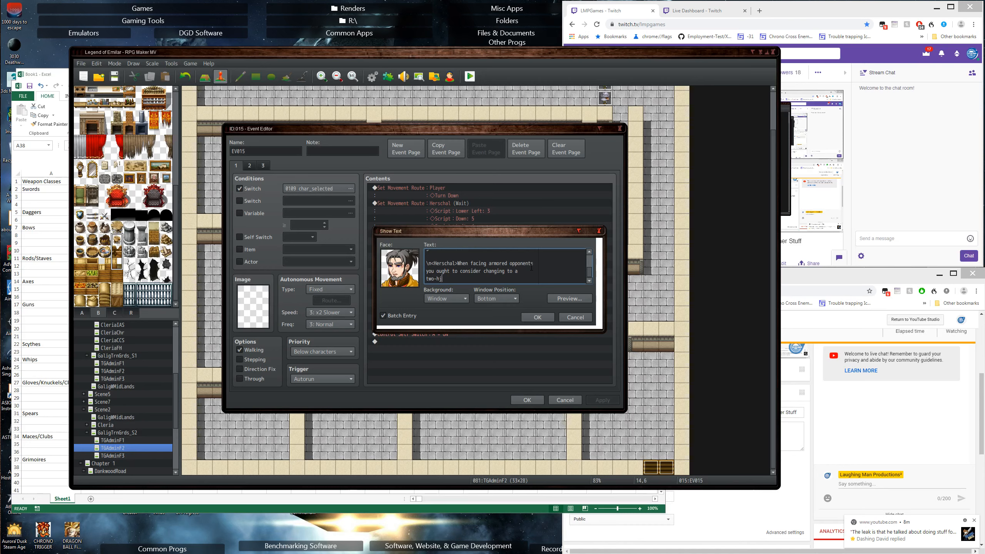
{"action": "key", "text": "BackSpace"}
{"action": "type", "text": "anded weapon.  Two-handed swords are"}
{"action": "key", "text": "Return"}
Continue the two-handed sword text with "normally very large and heavy, though there are some exceptions. They take longer to", breaking the line before "are"
{"action": "type", "text": "norm"}
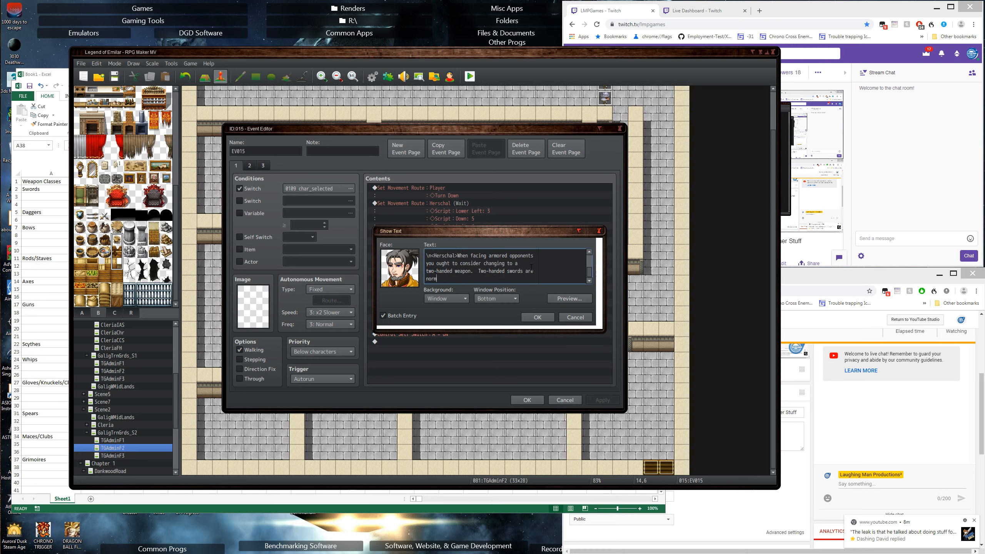
{"action": "type", "text": "ally very large and heavy, though there"}
{"action": "key", "text": "Return"}
{"action": "type", "text": "are some exceptions."}
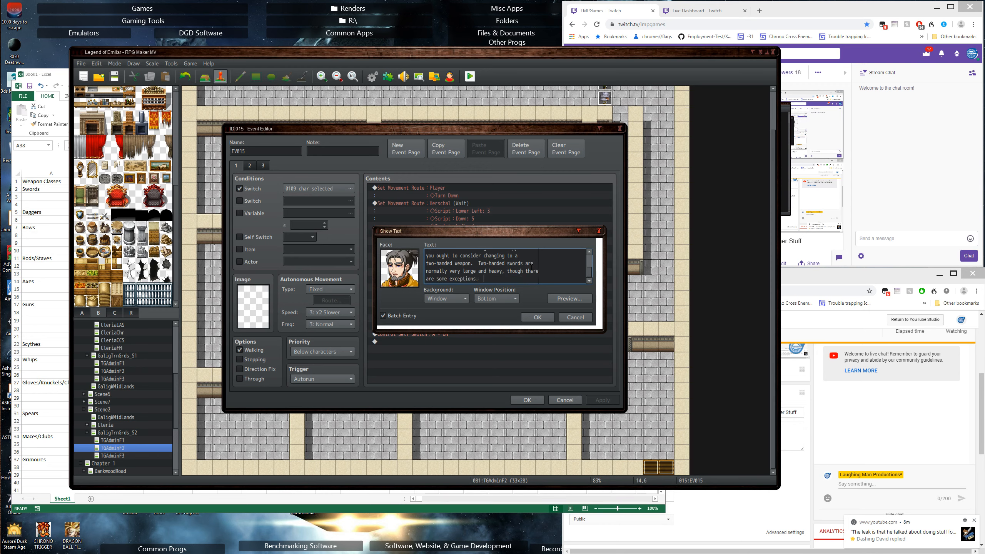
{"action": "type", "text": "  They take longer to"}
{"action": "key", "text": "Return"}
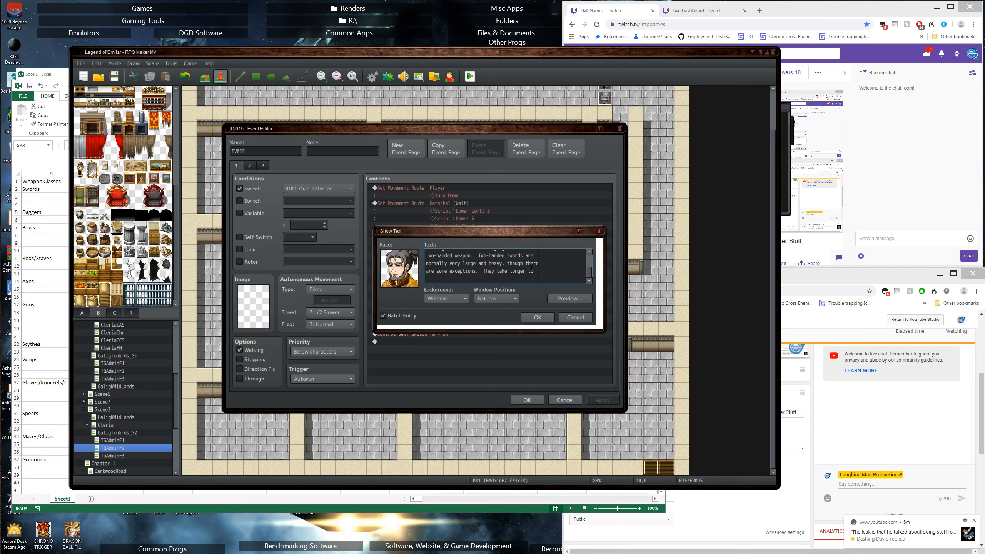
Finish the sentence on a new line with "swing and lessen your agility."
{"action": "type", "text": "swing"}
{"action": "type", "text": " and"}
{"action": "type", "text": " slow down"}
{"action": "type", "text": " your movement"}
{"action": "type", "text": " avi"}
{"action": "key", "text": "BackSpace"}
{"action": "key", "text": "BackSpace"}
{"action": "key", "text": "BackSpace"}
{"action": "key", "text": "BackSpace"}
{"action": "key", "text": "BackSpace"}
{"action": "key", "text": "BackSpace"}
{"action": "key", "text": "BackSpace"}
{"action": "key", "text": "BackSpace"}
{"action": "key", "text": "BackSpace"}
{"action": "key", "text": "BackSpace"}
{"action": "key", "text": "BackSpace"}
{"action": "key", "text": "BackSpace"}
{"action": "key", "text": "BackSpace"}
{"action": "key", "text": "BackSpace"}
{"action": "key", "text": "BackSpace"}
{"action": "key", "text": "BackSpace"}
{"action": "key", "text": "BackSpace"}
{"action": "key", "text": "BackSpace"}
{"action": "key", "text": "BackSpace"}
{"action": "key", "text": "BackSpace"}
{"action": "type", "text": "lessen ytou"}
{"action": "key", "text": "BackSpace"}
{"action": "key", "text": "BackSpace"}
{"action": "key", "text": "BackSpace"}
{"action": "type", "text": "our agilit"}
Add "The trade off is that they are generally much more powerful than one-handed swords and offer some level of armor" across several lines
{"action": "type", "text": "The trade"}
{"action": "key", "text": "Return"}
{"action": "type", "text": "off is that "}
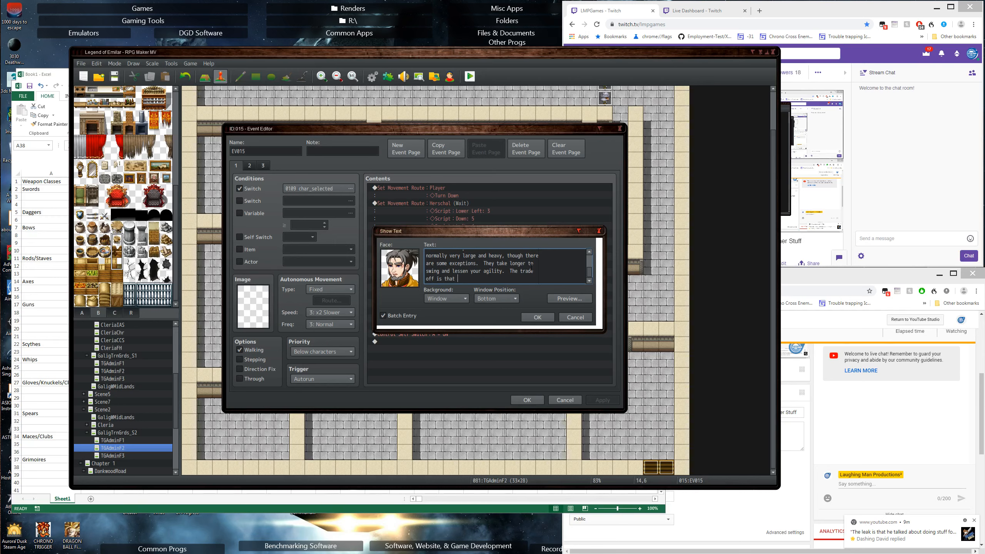
{"action": "type", "text": "they are generally much more"}
{"action": "key", "text": "Return"}
{"action": "type", "text": "powerfu"}
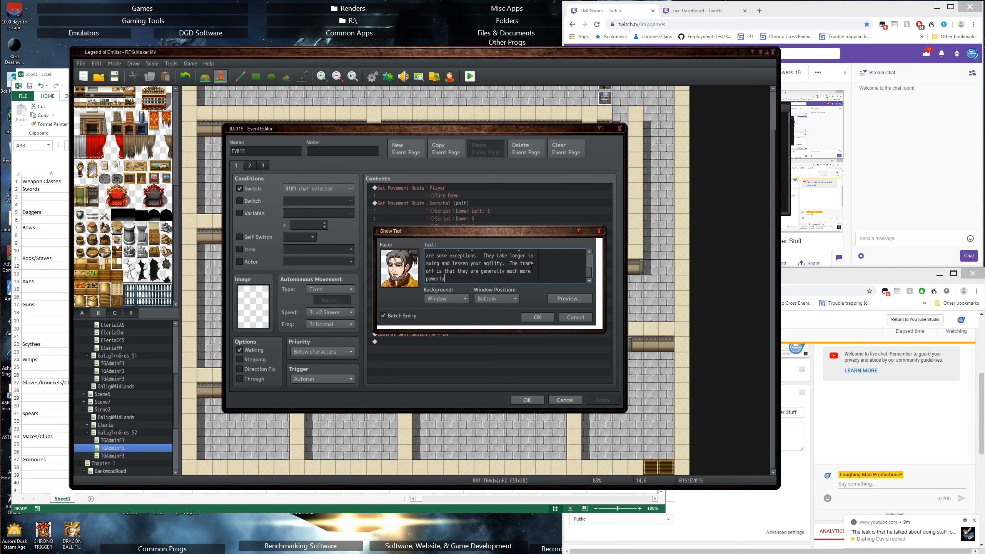
{"action": "type", "text": "l than one "}
{"action": "type", "text": "handed swords and offer"}
{"action": "key", "text": "Return"}
{"action": "type", "text": "some level of armor"}
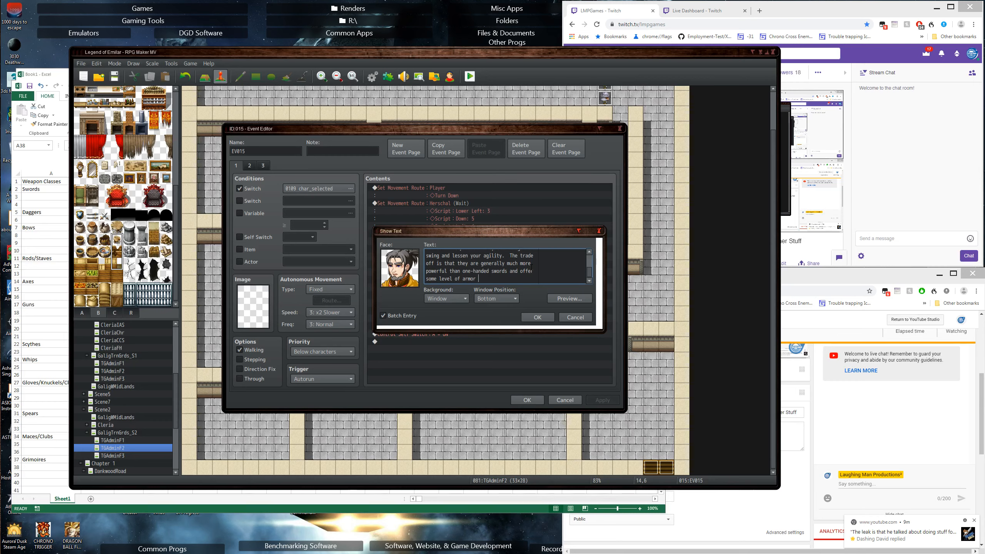
Finish the two-handed sword dialogue by adding "penetration." after "some level of armor"
{"action": "type", "text": " penetration."}
{"action": "scroll", "coordinate": [508, 264], "scroll_direction": "up", "scroll_amount": 5}
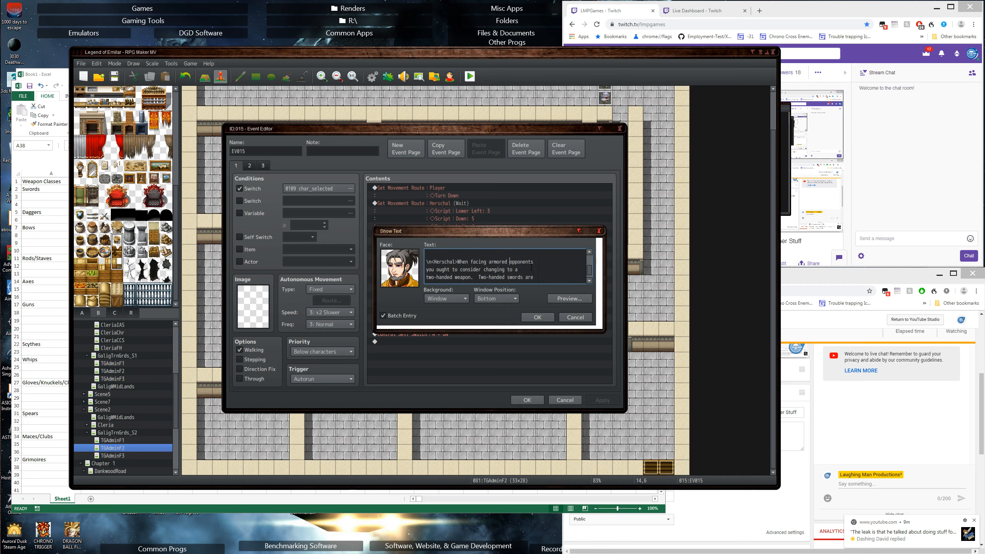
{"action": "type", "text": "greater defense."}
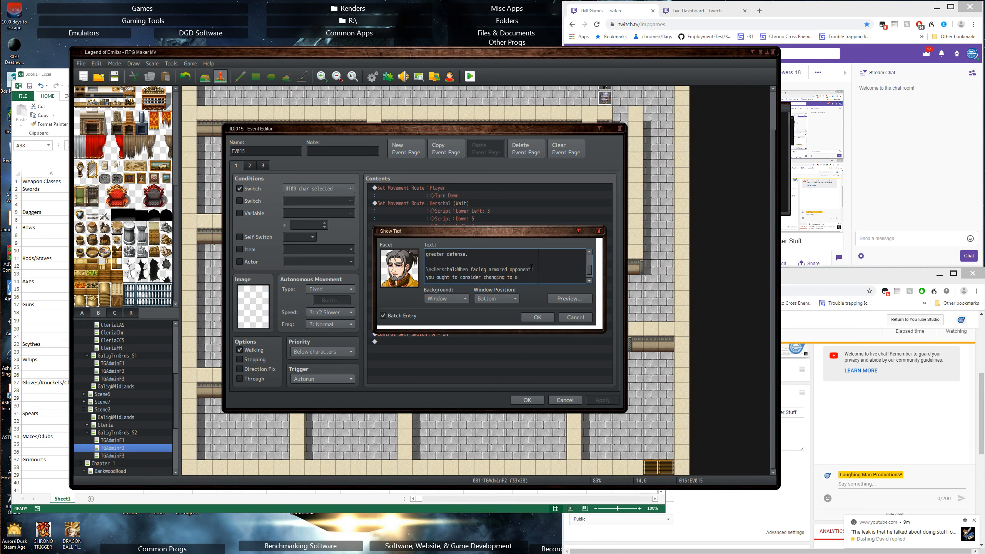
{"action": "key", "text": "ctrl+z"}
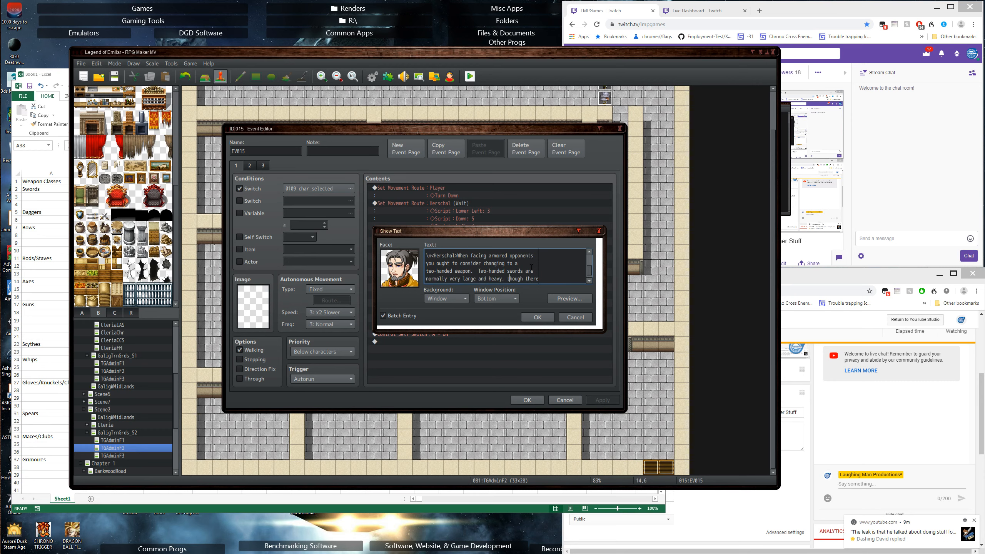
Insert the \n<Herschal> tag before "are some exceptions" and rewrap the following lines so "longer to swing and lessen your agility." shares one line
{"action": "scroll", "coordinate": [531, 266], "scroll_direction": "down", "scroll_amount": 1}
{"action": "scroll", "coordinate": [533, 267], "scroll_direction": "up", "scroll_amount": 1}
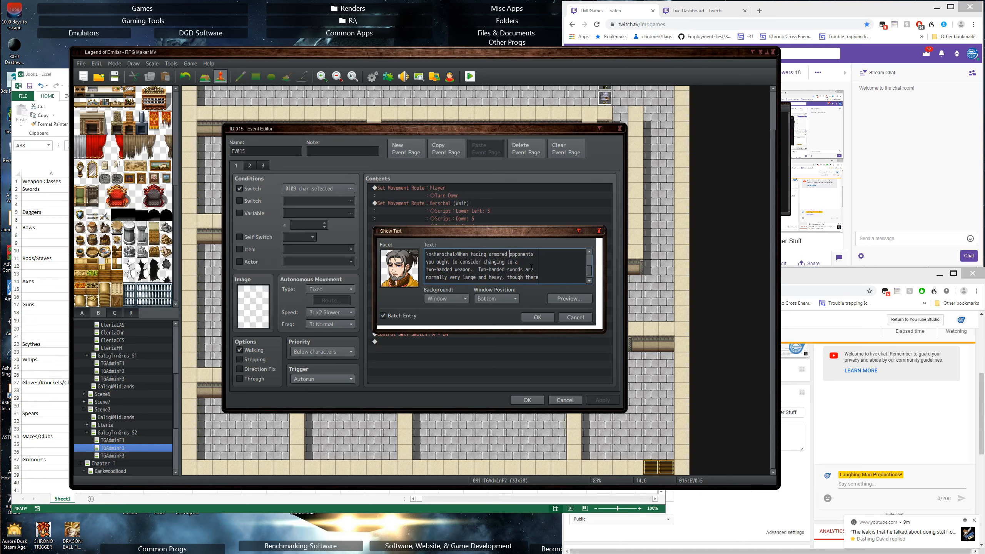
{"action": "scroll", "coordinate": [531, 267], "scroll_direction": "down", "scroll_amount": 1}
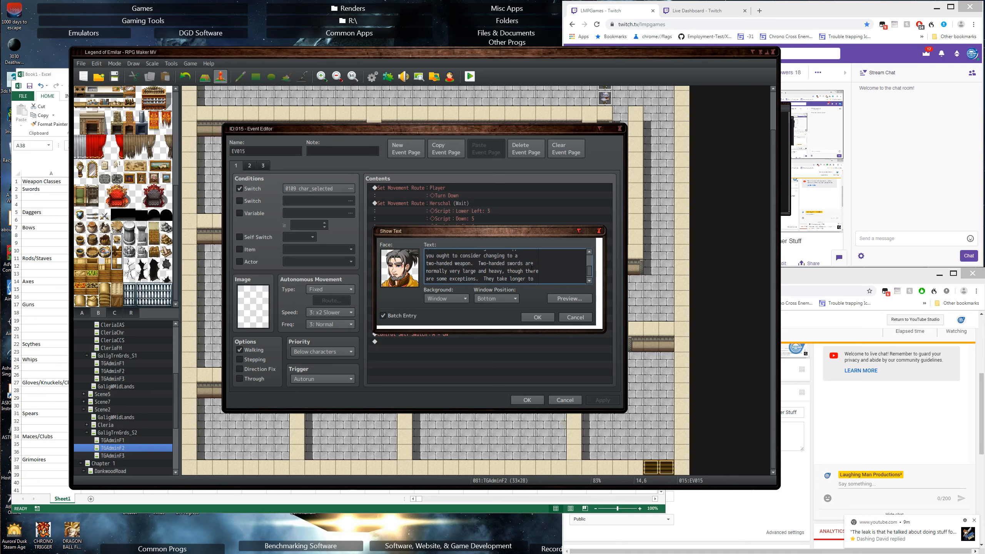
{"action": "type", "text": "\\n<Herschal>"}
{"action": "key", "text": "Return"}
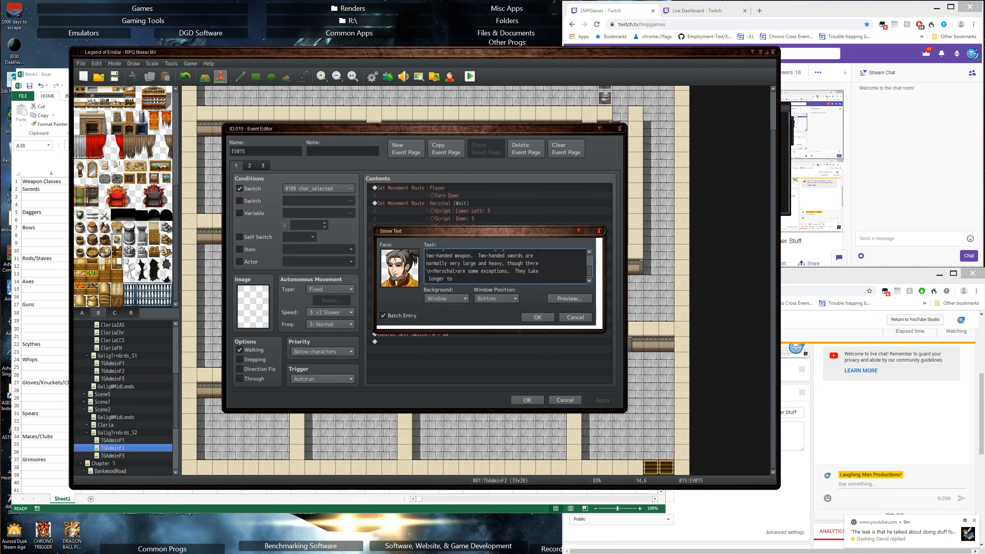
{"action": "key", "text": "Delete"}
{"action": "key", "text": "End"}
{"action": "key", "text": "Delete"}
{"action": "key", "text": "Delete"}
{"action": "key", "text": "Return"}
{"action": "key", "text": "End"}
{"action": "key", "text": "Delete"}
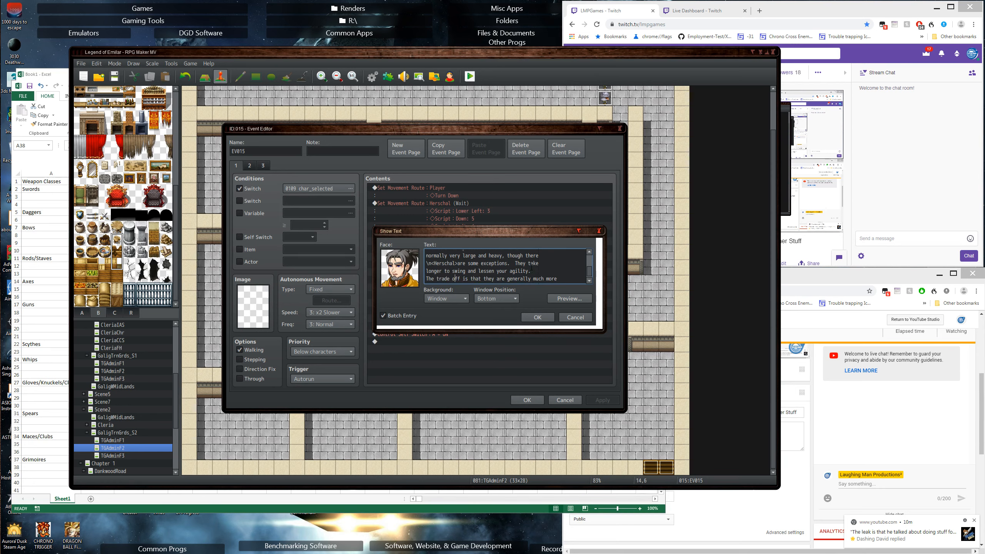
Rewrap the trade-off sentence after "generally" and after "swords", and start the line "and offer" with the \n<Herschal> tag
{"action": "key", "text": "Up"}
{"action": "key", "text": "Up"}
{"action": "key", "text": "Down"}
{"action": "key", "text": "Down"}
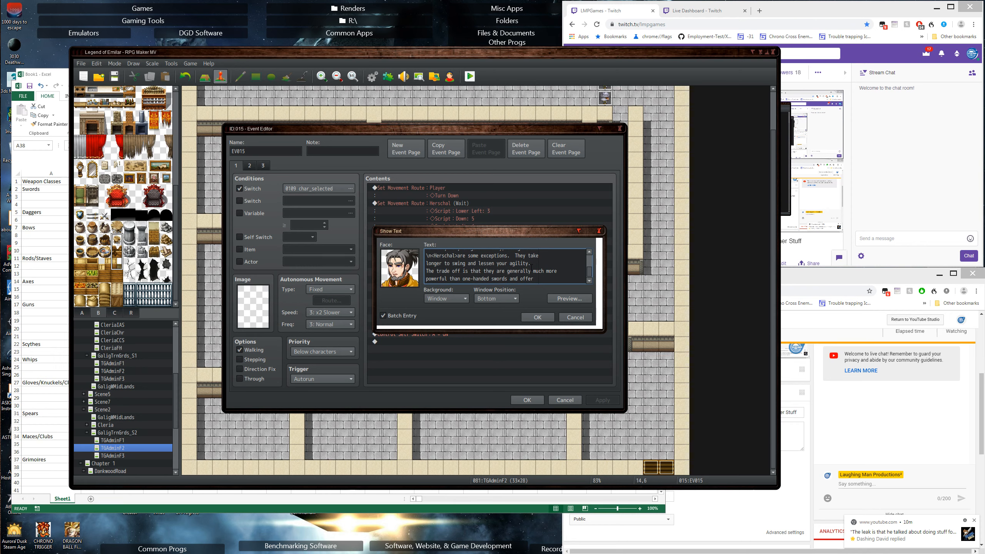
{"action": "key", "text": "Return"}
{"action": "key", "text": "End"}
{"action": "key", "text": "Delete"}
{"action": "key", "text": "Up"}
{"action": "key", "text": "Return"}
{"action": "type", "text": "\\n<Herschal>"}
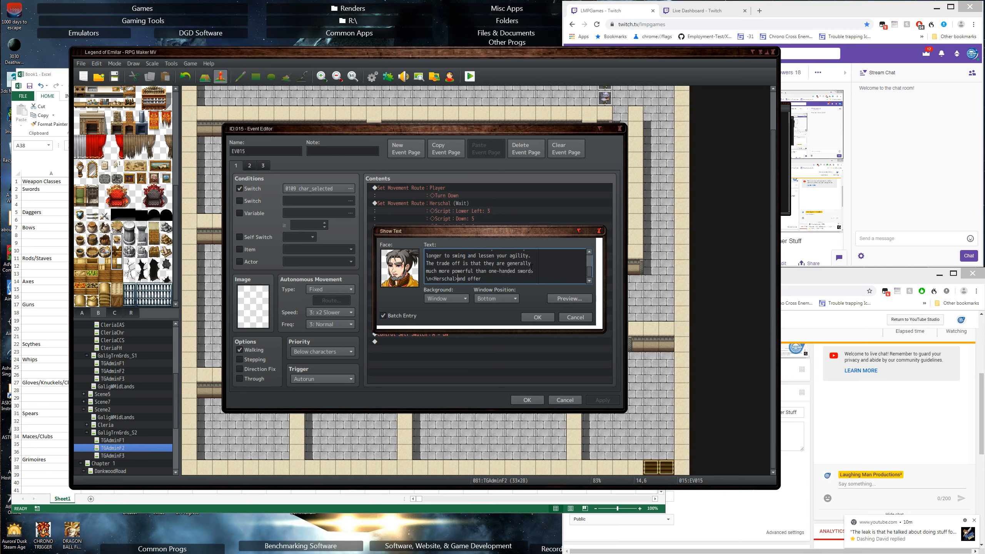
Join "some level of armor" to the tagged "and offer" line and put "penetration." on its own line
{"action": "key", "text": "End"}
{"action": "key", "text": "Delete"}
{"action": "key", "text": "Return"}
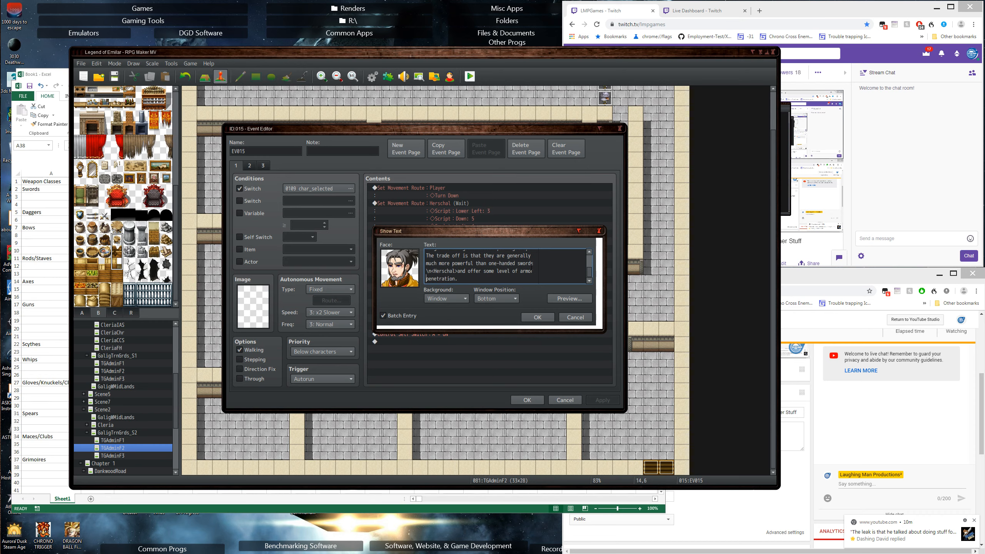
{"action": "scroll", "coordinate": [508, 270], "scroll_direction": "up", "scroll_amount": 7}
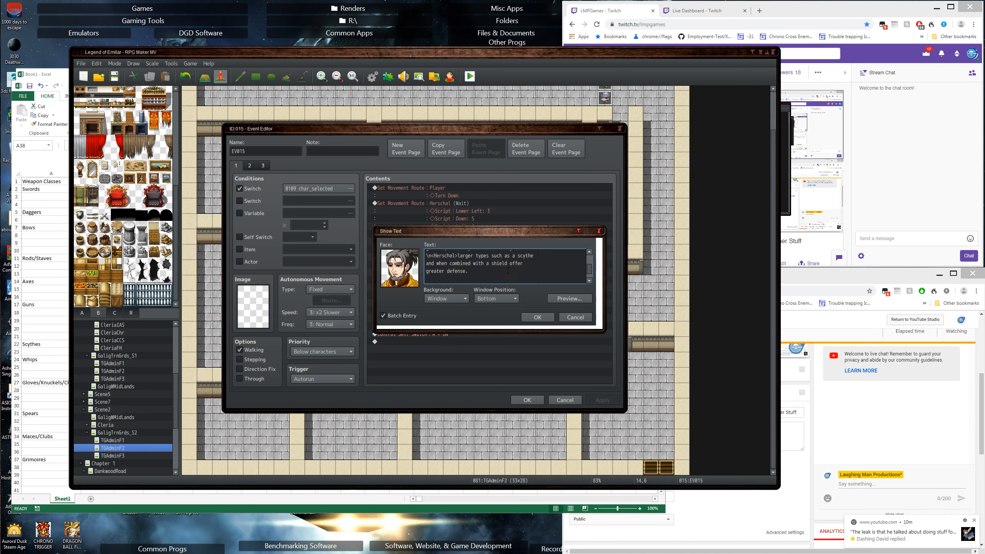
{"action": "scroll", "coordinate": [508, 270], "scroll_direction": "up", "scroll_amount": 2}
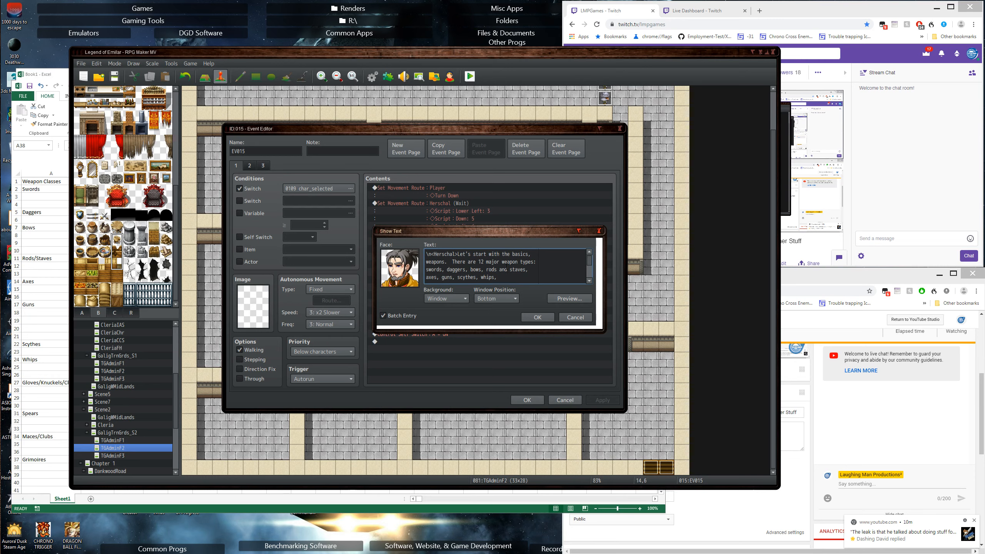
{"action": "scroll", "coordinate": [507, 268], "scroll_direction": "down", "scroll_amount": 9}
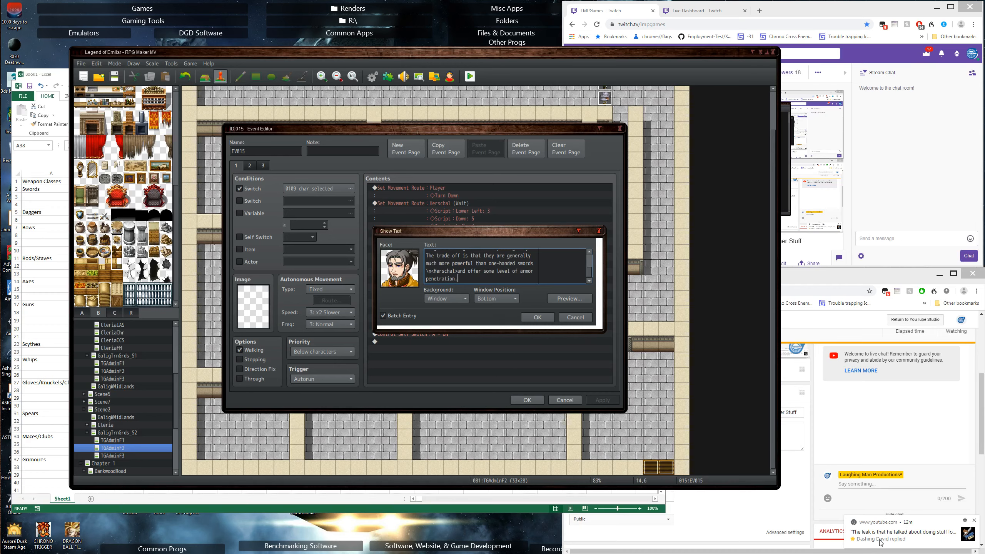
Open the YouTube reply notification, read the comment thread under the FF7 Remake video, and return to RPG Maker MV
{"action": "left_click", "coordinate": [910, 536]}
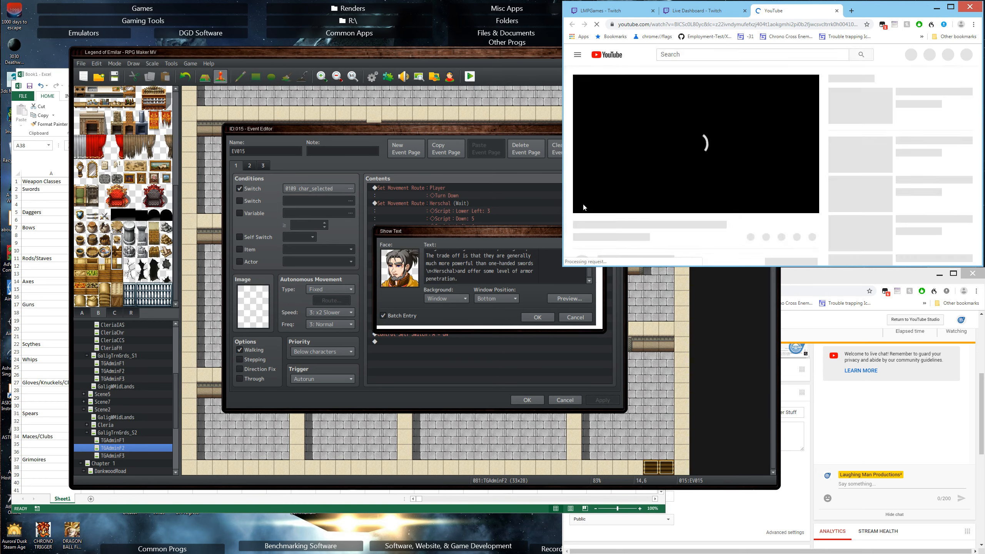
{"action": "scroll", "coordinate": [589, 200], "scroll_direction": "down", "scroll_amount": 10}
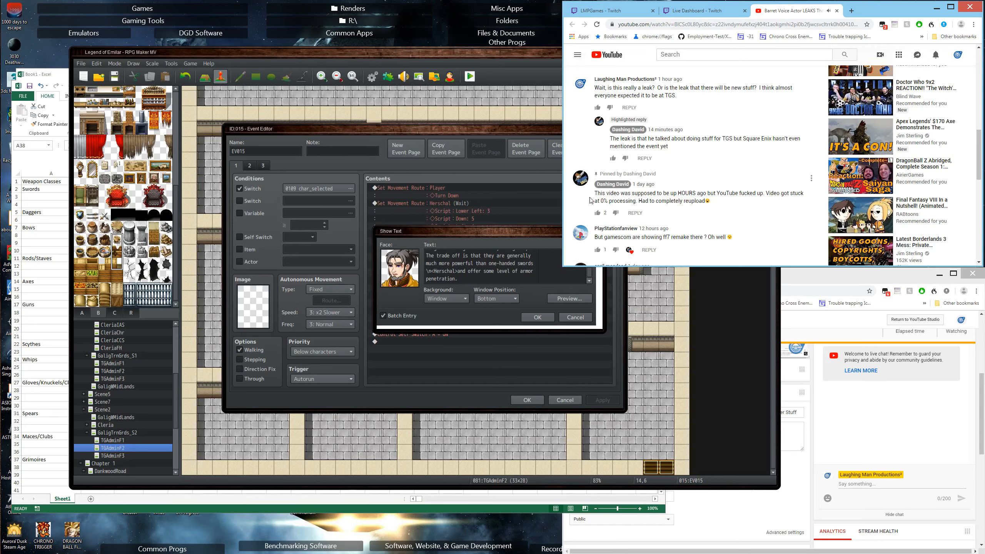
{"action": "scroll", "coordinate": [590, 200], "scroll_direction": "up", "scroll_amount": 2}
{"action": "scroll", "coordinate": [590, 200], "scroll_direction": "up", "scroll_amount": 5}
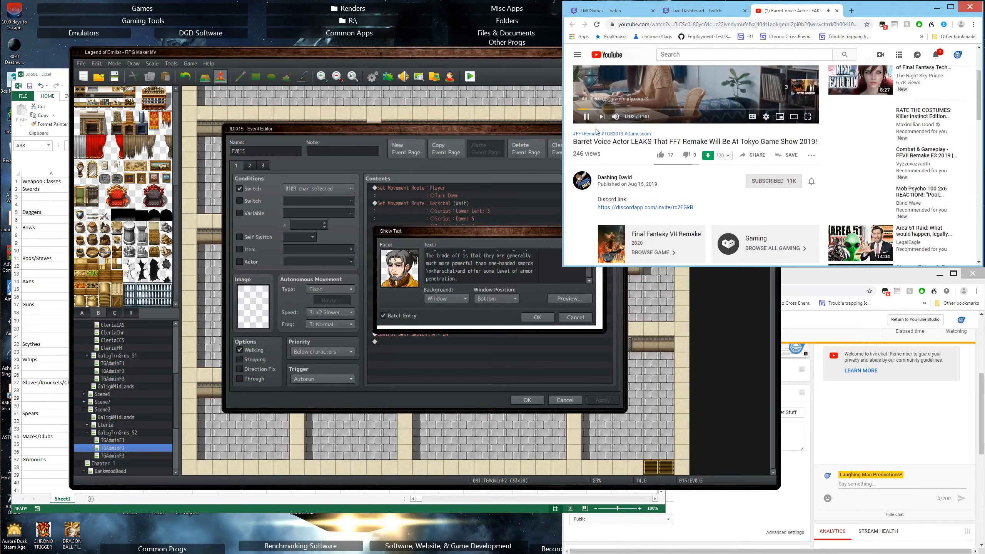
{"action": "scroll", "coordinate": [584, 160], "scroll_direction": "down", "scroll_amount": 5}
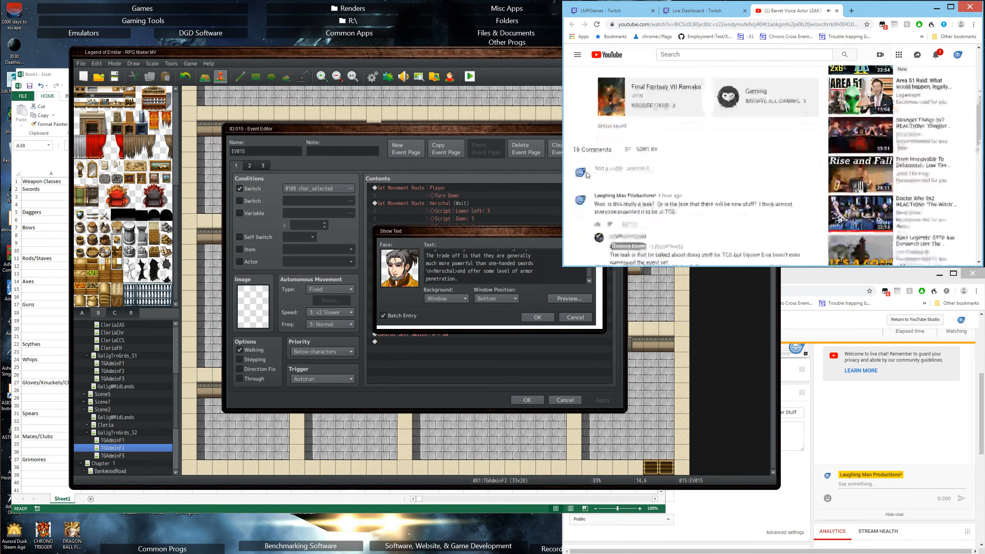
{"action": "scroll", "coordinate": [587, 175], "scroll_direction": "down", "scroll_amount": 1}
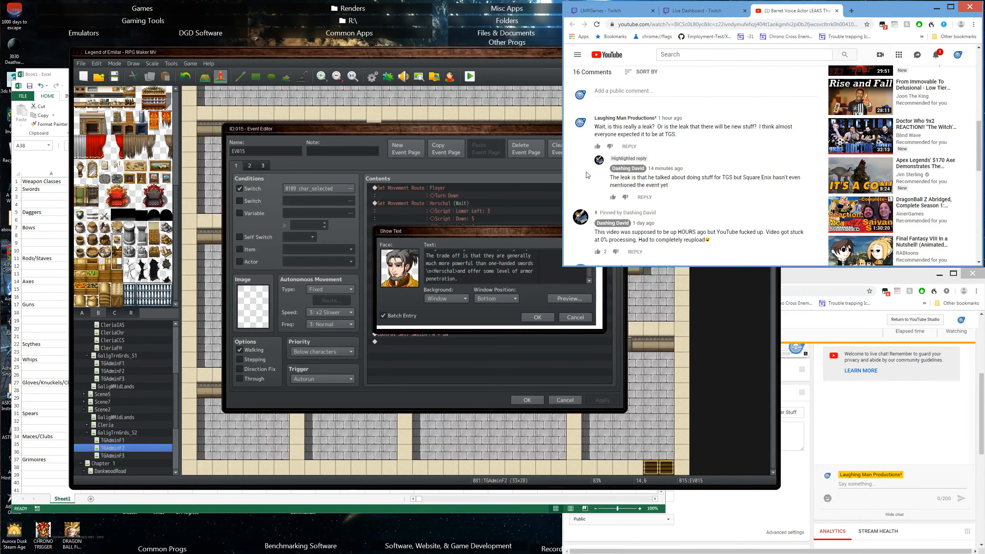
{"action": "scroll", "coordinate": [587, 175], "scroll_direction": "down", "scroll_amount": 1}
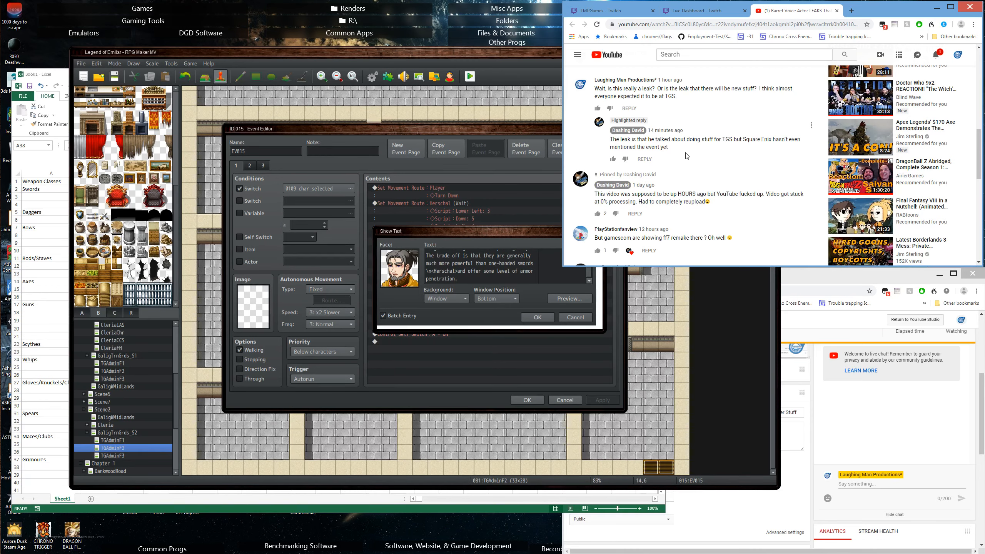
{"action": "left_click", "coordinate": [571, 9]}
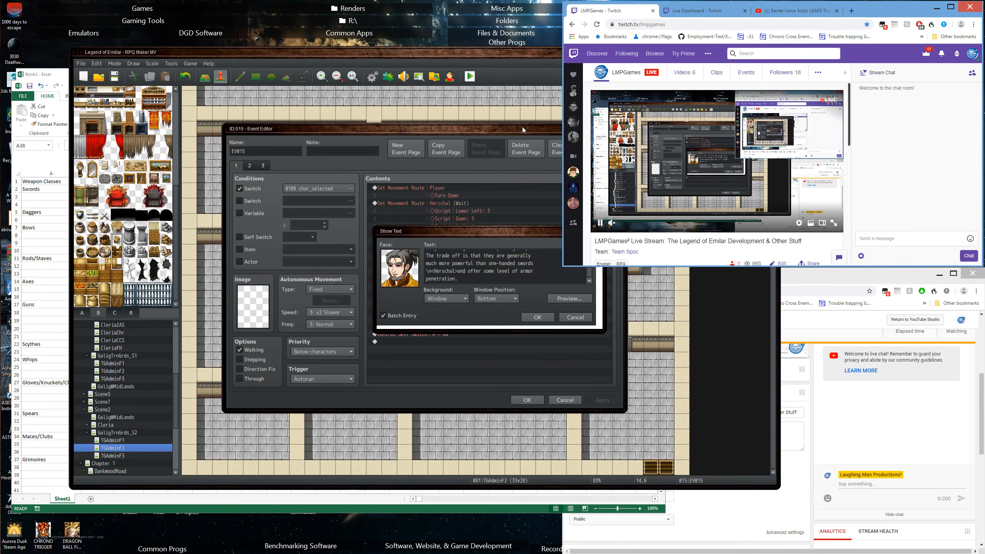
{"action": "left_click", "coordinate": [418, 52]}
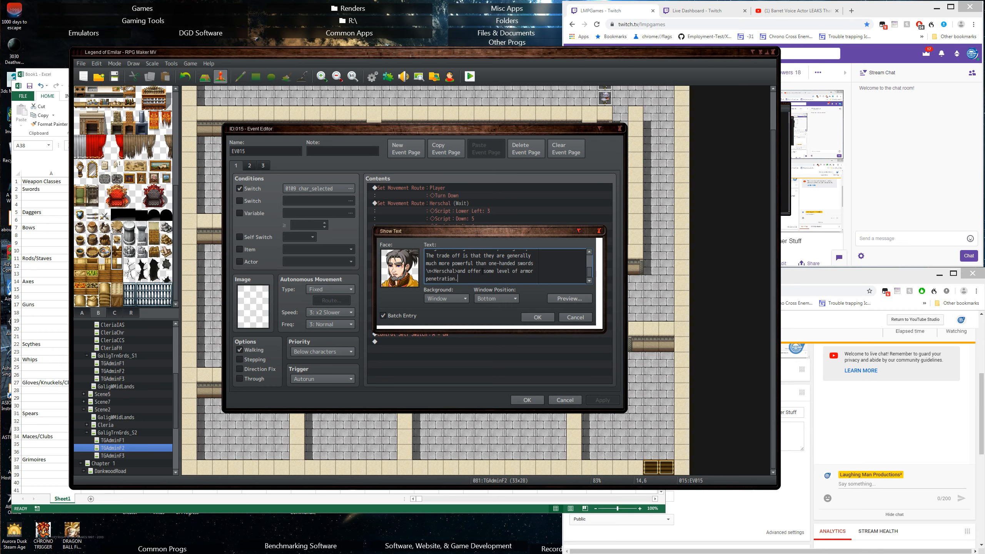
Review the sword dialogue from its opening lines through the closing armor penetration line
{"action": "scroll", "coordinate": [489, 272], "scroll_direction": "up", "scroll_amount": 6}
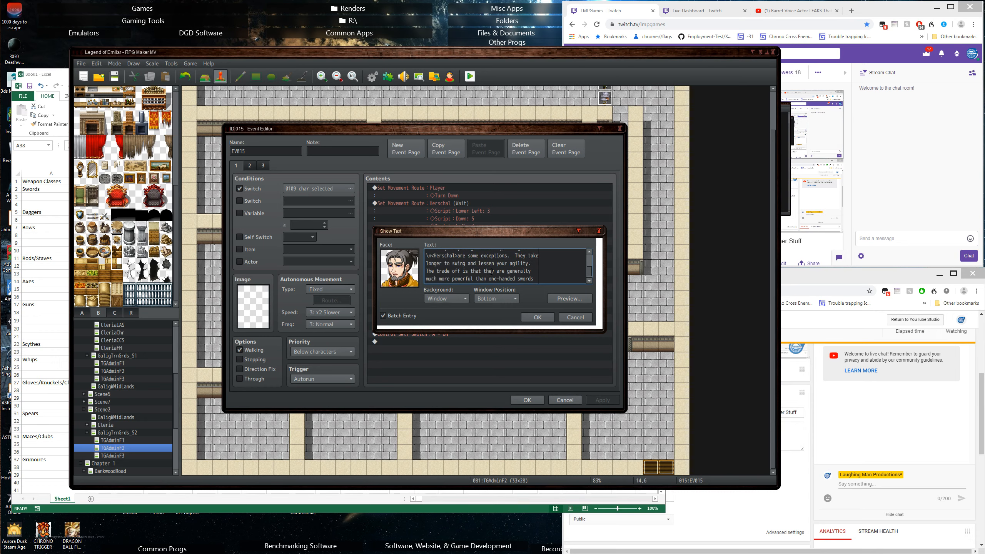
{"action": "scroll", "coordinate": [495, 272], "scroll_direction": "up", "scroll_amount": 8}
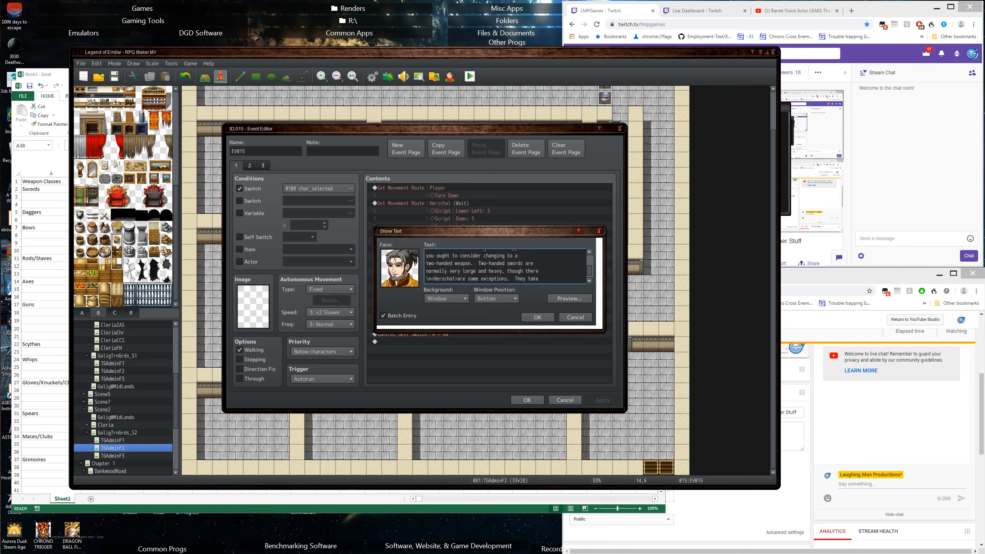
{"action": "scroll", "coordinate": [495, 273], "scroll_direction": "up", "scroll_amount": 7}
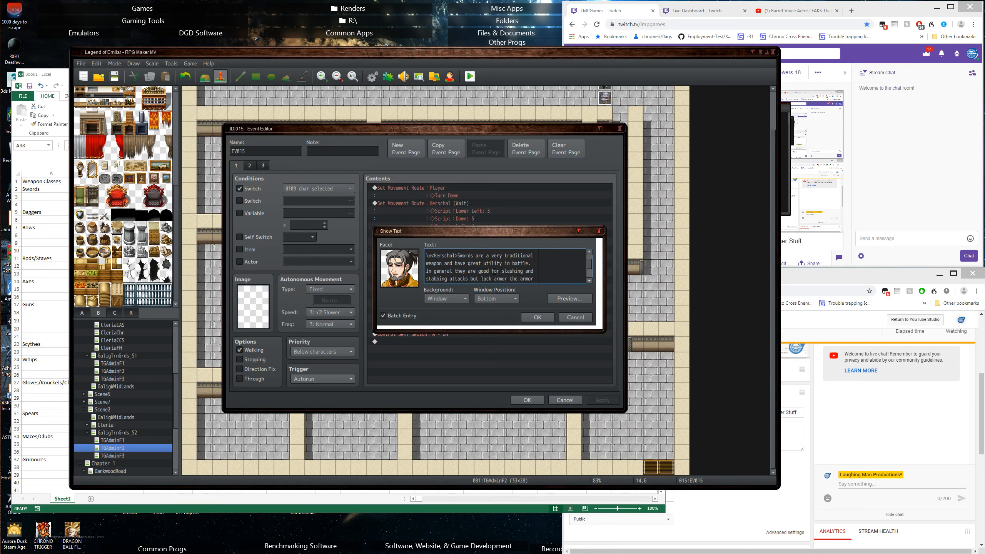
{"action": "scroll", "coordinate": [494, 271], "scroll_direction": "down", "scroll_amount": 10}
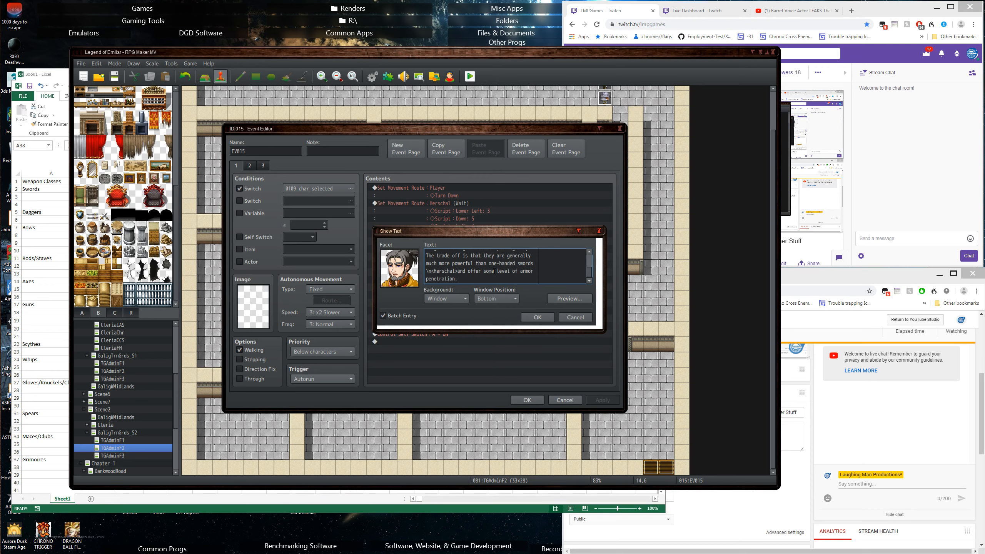
{"action": "scroll", "coordinate": [494, 272], "scroll_direction": "up", "scroll_amount": 6}
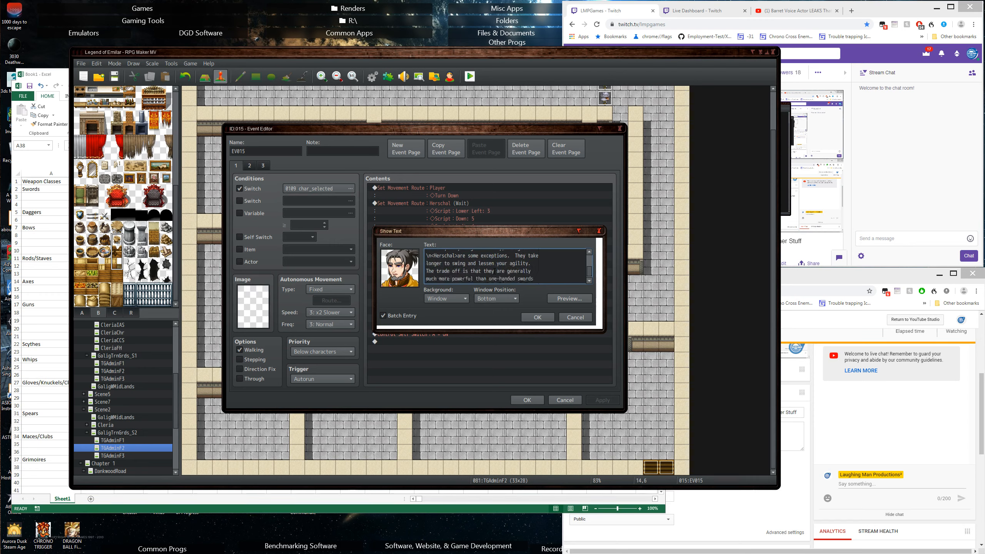
{"action": "scroll", "coordinate": [495, 272], "scroll_direction": "down", "scroll_amount": 6}
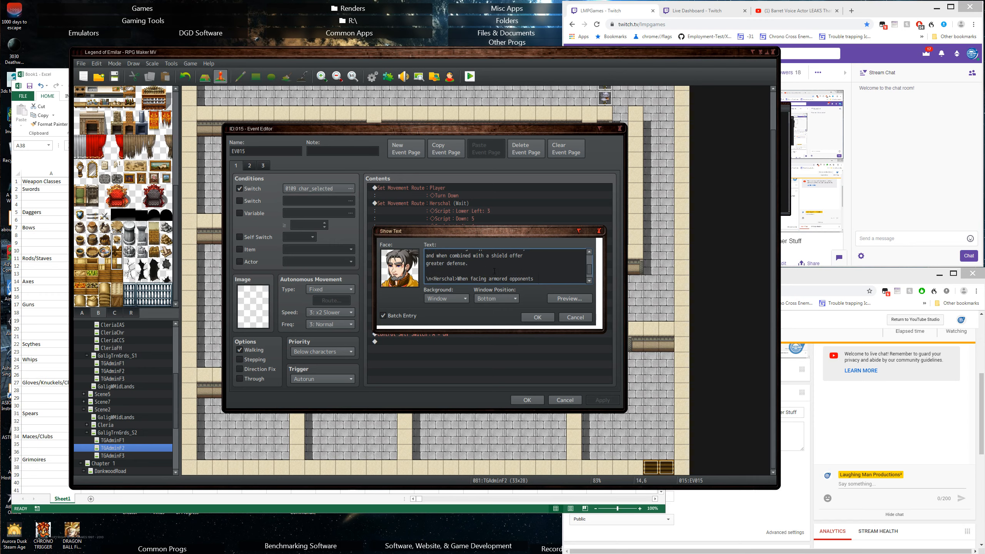
{"action": "scroll", "coordinate": [495, 271], "scroll_direction": "down", "scroll_amount": 3}
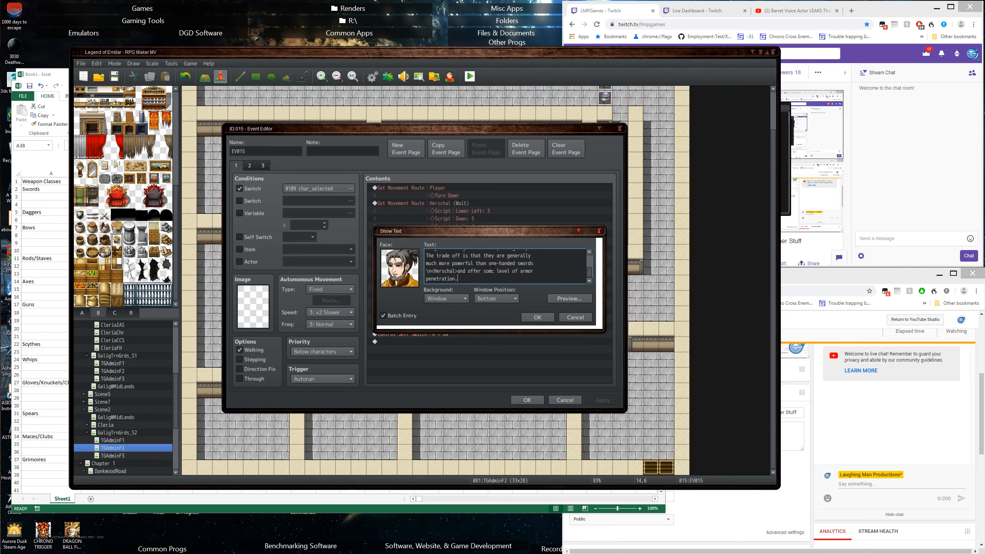
Add blank lines after "penetration." and start a new message with the \n<Herschal> tag
{"action": "key", "text": "Return"}
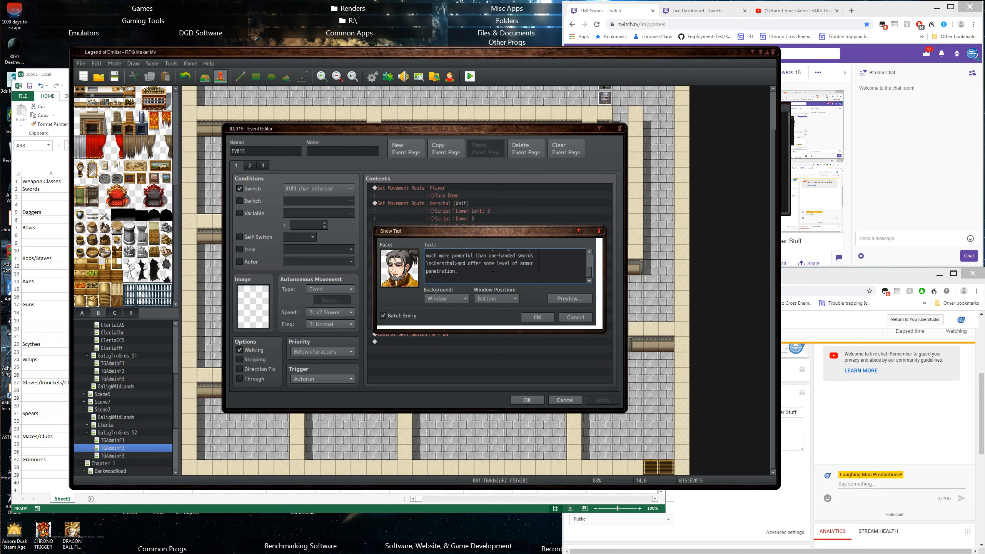
{"action": "key", "text": "Return"}
{"action": "type", "text": "\\n<Herschal>"}
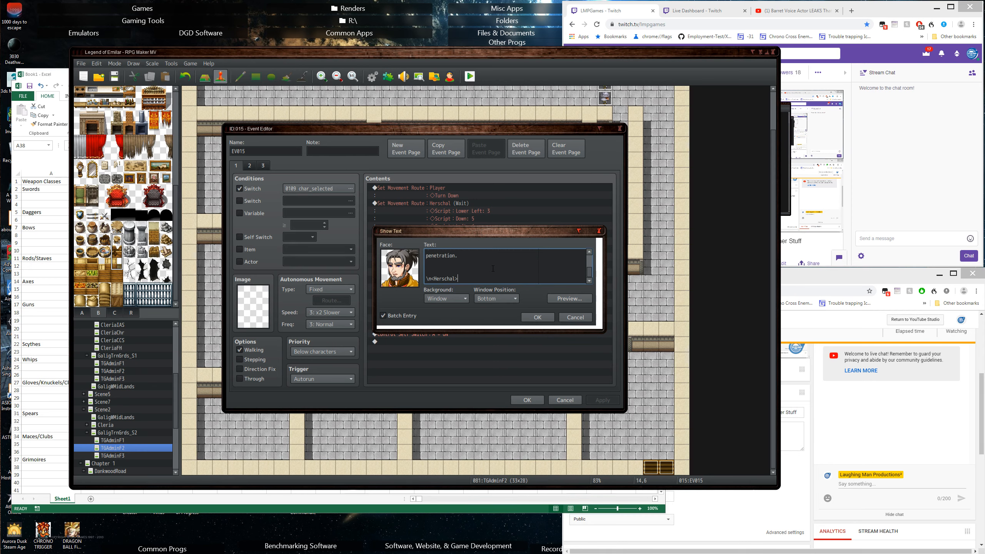
{"action": "type", "text": "Swords are "}
{"action": "type", "text": "more fav"}
{"action": "type", "text": "ored by"}
{"action": "key", "text": "BackSpace"}
{"action": "key", "text": "BackSpace"}
{"action": "key", "text": "BackSpace"}
{"action": "key", "text": "BackSpace"}
{"action": "key", "text": "BackSpace"}
{"action": "key", "text": "BackSpace"}
{"action": "key", "text": "BackSpace"}
{"action": "key", "text": "BackSpace"}
{"action": "key", "text": "BackSpace"}
{"action": "key", "text": "BackSpace"}
{"action": "key", "text": "BackSpace"}
{"action": "key", "text": "BackSpace"}
{"action": "key", "text": "BackSpace"}
{"action": "key", "text": "BackSpace"}
{"action": "key", "text": "BackSpace"}
{"action": "key", "text": "BackSpace"}
{"action": "key", "text": "BackSpace"}
{"action": "key", "text": "BackSpace"}
{"action": "key", "text": "BackSpace"}
{"action": "key", "text": "BackSpace"}
Write "Daggers are very short blades generally used by fighters that favor agility" after the new tag, breaking lines after "blades" and "favor"
{"action": "type", "text": "Daggers are very short blades"}
{"action": "key", "text": "Return"}
{"action": "type", "text": "generally used by"}
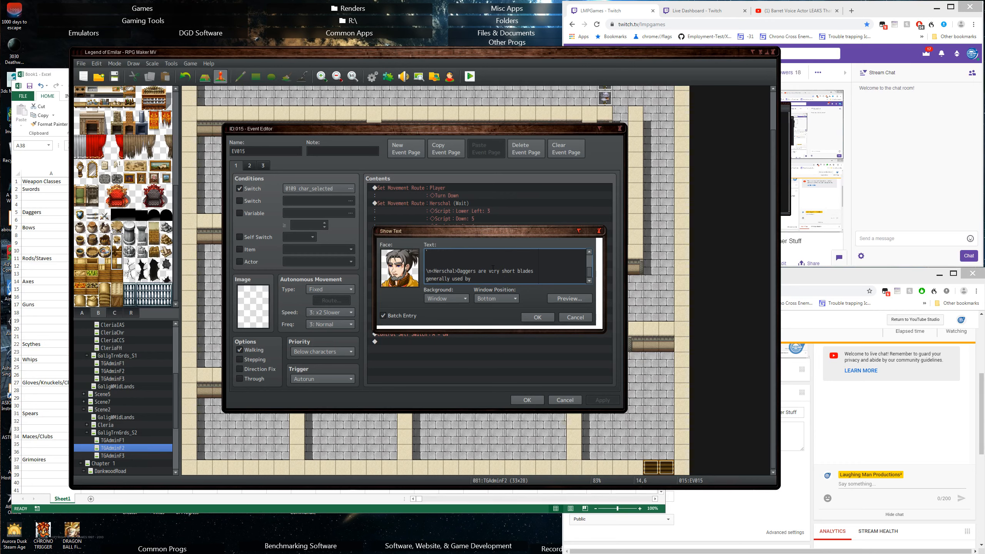
{"action": "key", "text": "BackSpace"}
{"action": "key", "text": "BackSpace"}
{"action": "key", "text": "BackSpace"}
{"action": "type", "text": "for their"}
{"action": "key", "text": "BackSpace"}
{"action": "key", "text": "BackSpace"}
{"action": "key", "text": "BackSpace"}
{"action": "key", "text": "BackSpace"}
{"action": "key", "text": "BackSpace"}
{"action": "key", "text": "BackSpace"}
{"action": "key", "text": "BackSpace"}
{"action": "key", "text": "BackSpace"}
{"action": "key", "text": "BackSpace"}
{"action": "key", "text": "BackSpace"}
{"action": "type", "text": "bnby"}
{"action": "key", "text": "BackSpace"}
{"action": "key", "text": "BackSpace"}
{"action": "key", "text": "BackSpace"}
{"action": "type", "text": "y fighters that favor"}
{"action": "key", "text": "Return"}
{"action": "type", "text": "agility"}
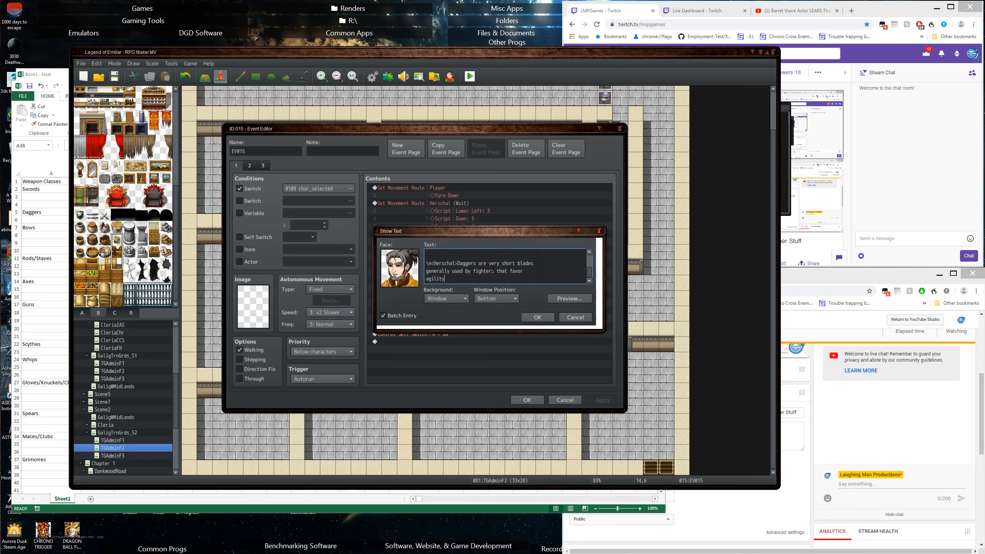
Continue the dagger message with ". They are extremely light and as such do not", breaking the line before "such"
{"action": "type", "text": ".  They are extrt"}
{"action": "key", "text": "BackSpace"}
{"action": "type", "text": "emely light and as"}
{"action": "key", "text": "Return"}
{"action": "type", "text": "such do no"}
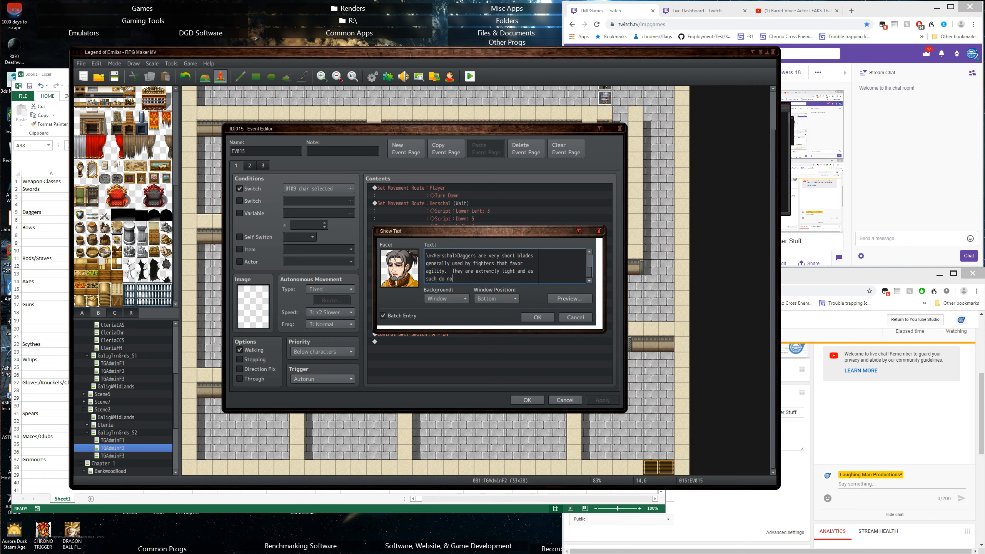
{"action": "type", "text": "t u"}
{"action": "key", "text": "BackSpace"}
Finish the dagger sentence with "impact your speed attacking with them.", putting "with them." on a new line
{"action": "type", "text": "impact your"}
{"action": "type", "text": "spede"}
{"action": "type", "text": "in"}
{"action": "key", "text": "BackSpace"}
{"action": "key", "text": "BackSpace"}
{"action": "type", "text": "attacking with"}
{"action": "key", "text": "BackSpace"}
{"action": "key", "text": "BackSpace"}
{"action": "key", "text": "BackSpace"}
{"action": "key", "text": "BackSpace"}
{"action": "key", "text": "Return"}
{"action": "type", "text": "attacking"}
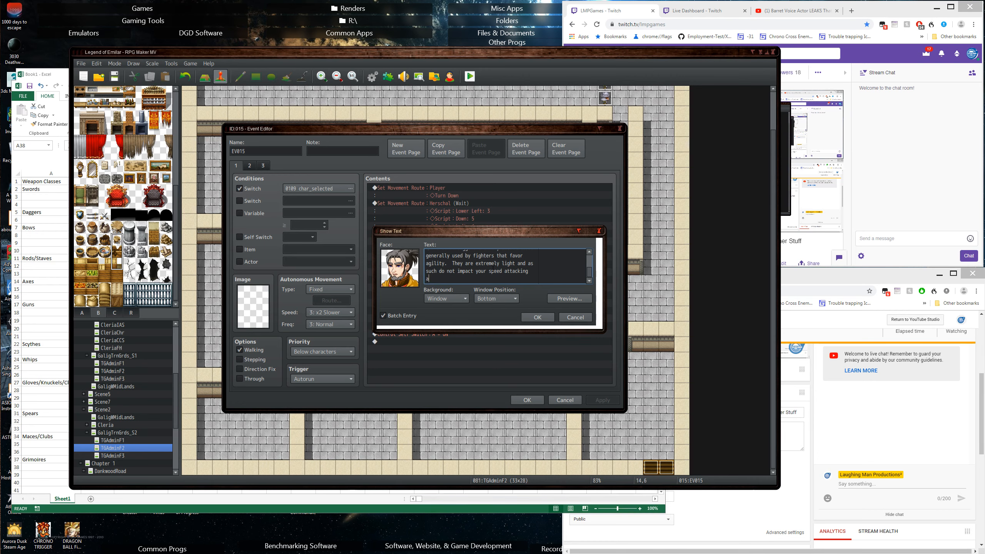
{"action": "type", "text": " with them."}
{"action": "key", "text": "Up"}
{"action": "key", "text": "Up"}
{"action": "key", "text": "Up"}
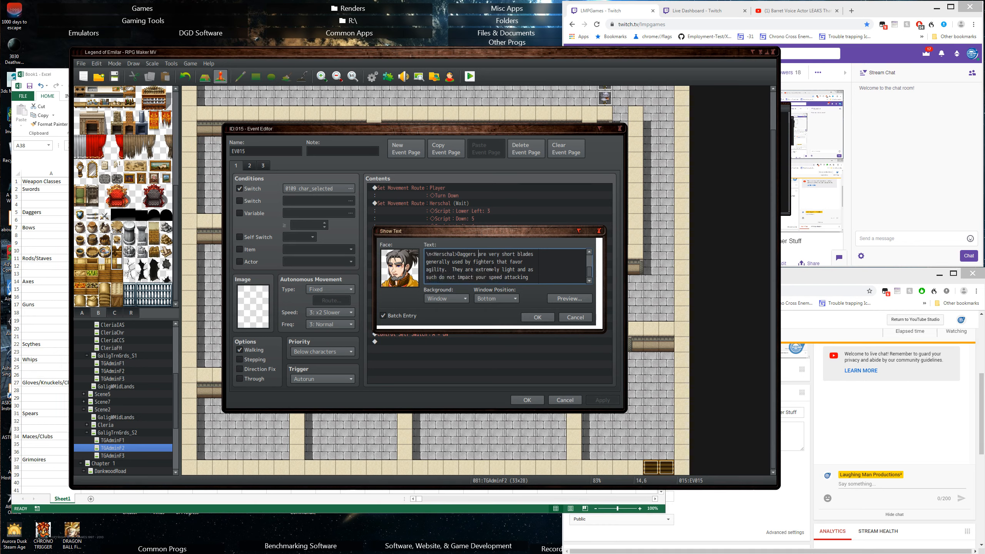
Insert the \n<Herschal> tag before "attacking with them." to start a new message there
{"action": "key", "text": "Up"}
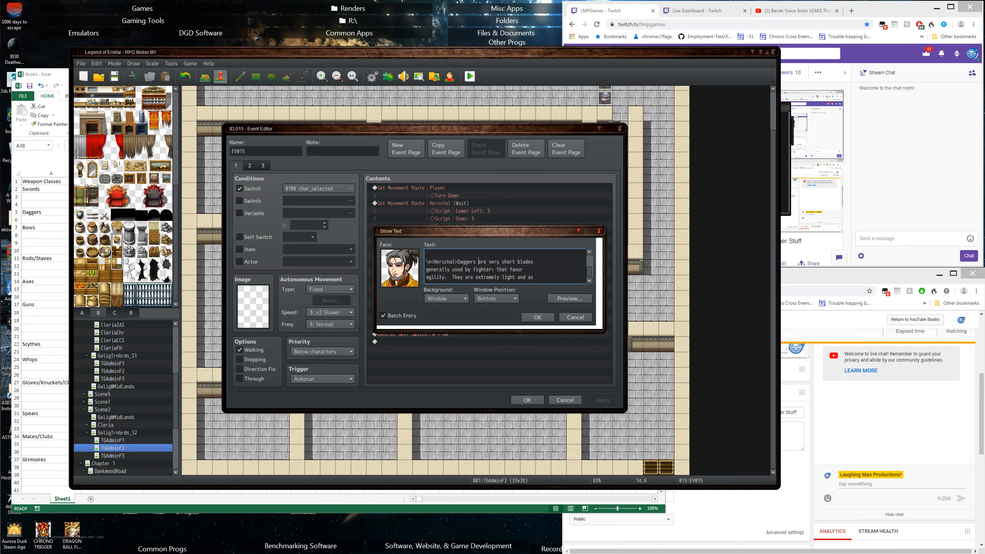
{"action": "key", "text": "Down"}
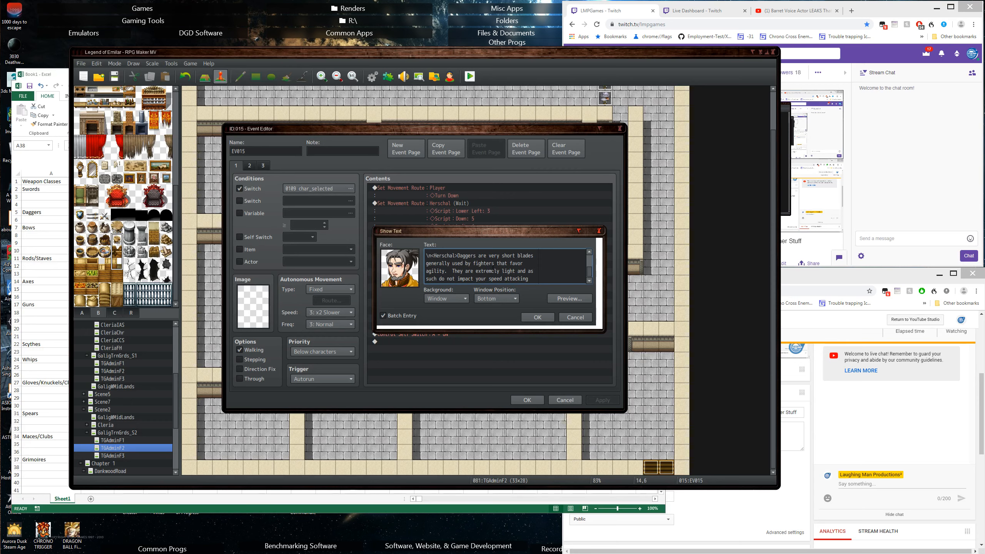
{"action": "key", "text": "Down"}
{"action": "type", "text": "\\n<Herschal>"}
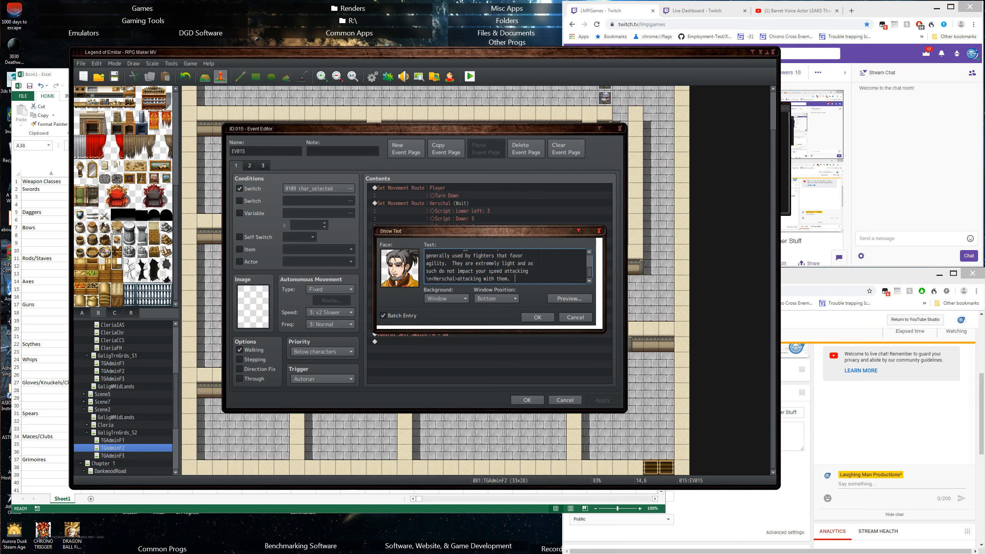
Continue with "While all of this is true, it is also true that daggers are", breaking lines after "all" and "that"
{"action": "type", "text": "While all"}
{"action": "key", "text": "Return"}
{"action": "type", "text": "of this is true, it"}
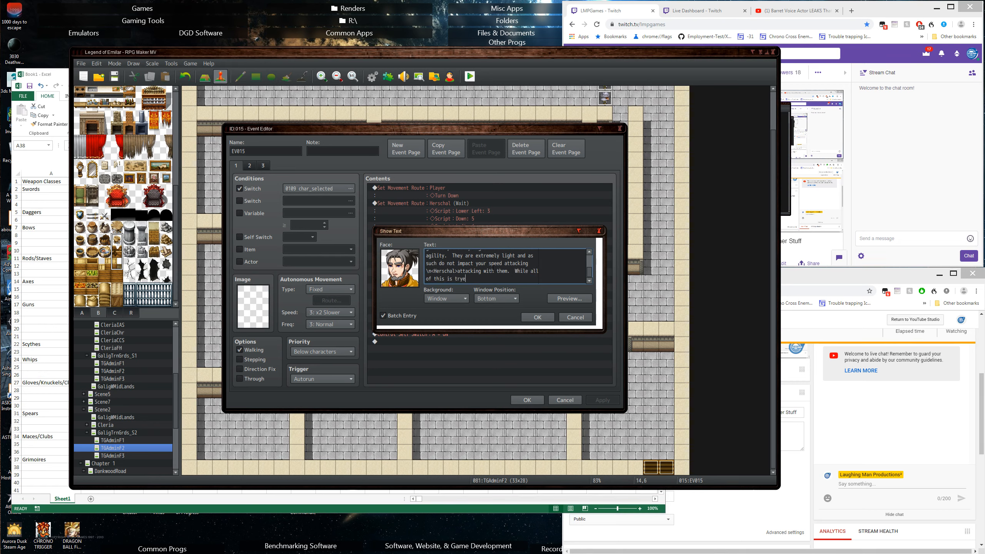
{"action": "type", "text": " is also tryue"}
{"action": "key", "text": "BackSpace"}
{"action": "type", "text": "uie"}
{"action": "type", "text": " that"}
{"action": "type", "text": " dag"}
{"action": "type", "text": "gers "}
{"action": "type", "text": "are"}
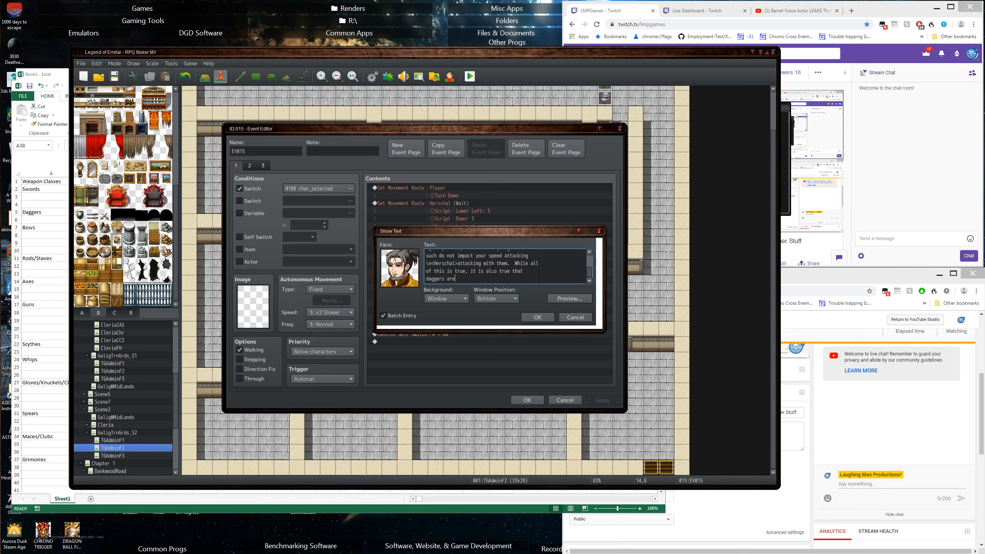
Add "generally very weak and have no armor penertration; as always there are exceptions.", breaking lines after "no" and "there are"
{"action": "type", "text": " generally very w"}
{"action": "type", "text": "ea"}
{"action": "type", "text": "k an"}
{"action": "type", "text": "d have no"}
{"action": "type", "text": "a"}
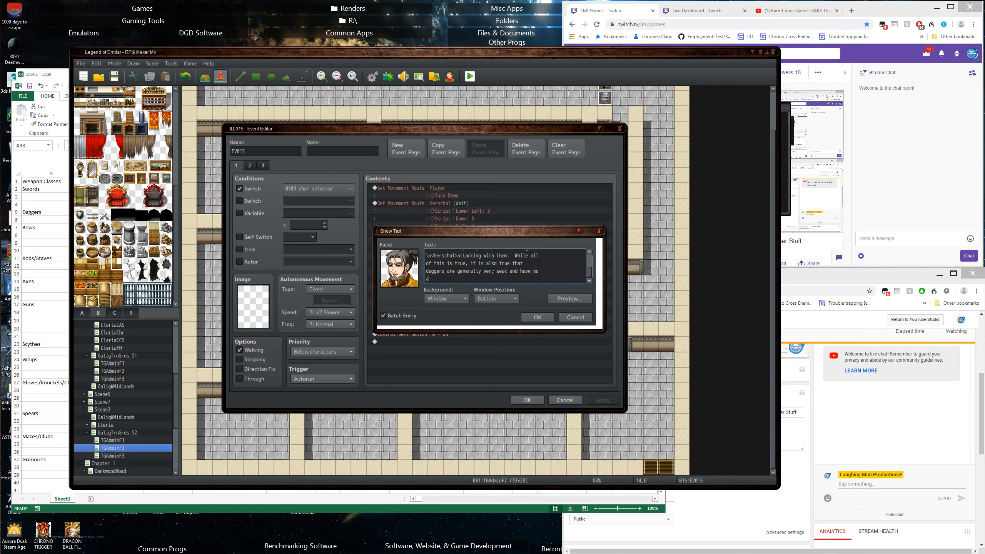
{"action": "type", "text": "rmor pene"}
{"action": "type", "text": "rtratio"}
{"action": "type", "text": "n; as always ther"}
{"action": "type", "text": "e are"}
{"action": "key", "text": "Return"}
{"action": "type", "text": "exceptions. "}
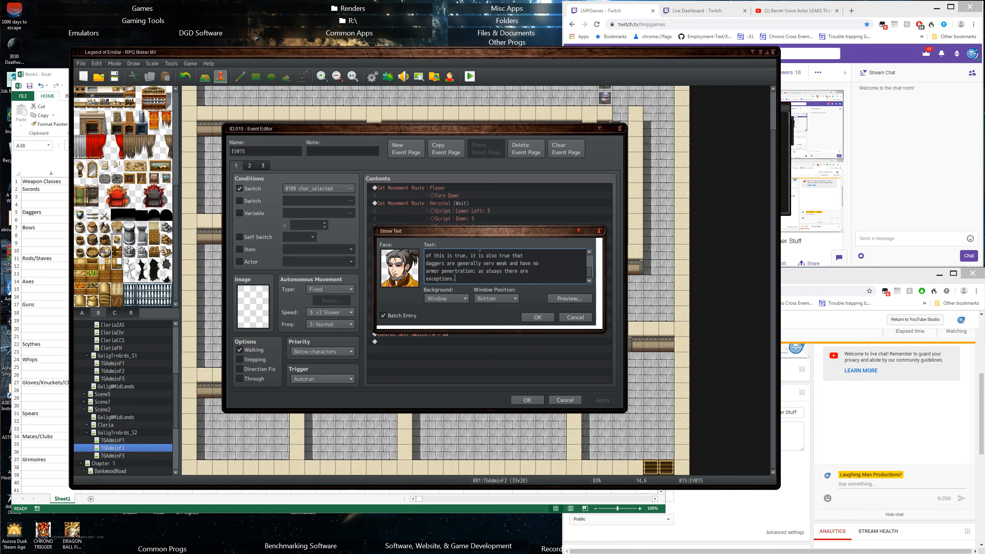
Add "Just because you see an enemy equipped with a dagger, don't believe they", breaking lines after "enemy" and "they"
{"action": "type", "text": " Just because you see an enemy"}
{"action": "key", "text": "Return"}
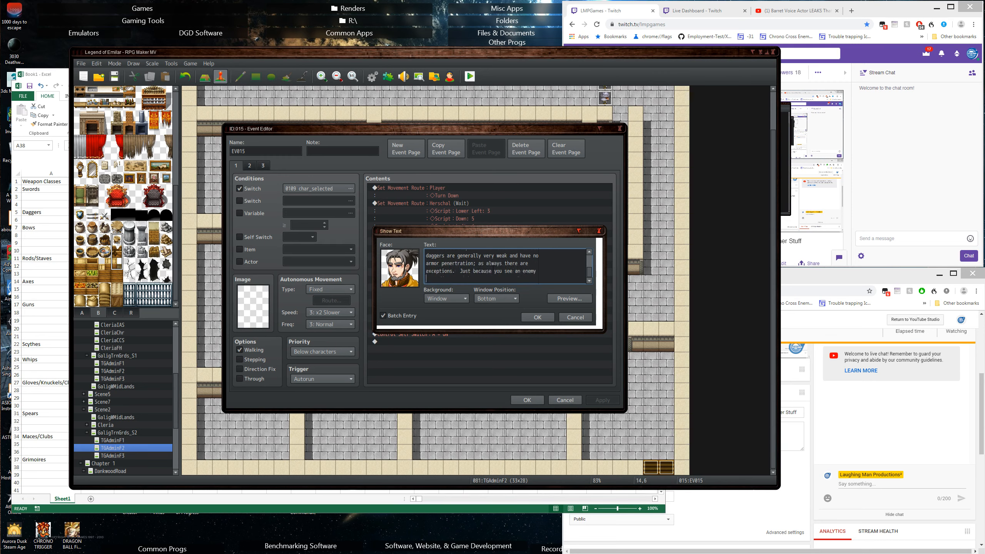
{"action": "type", "text": "equipped with a dagger, don't believe they"}
{"action": "key", "text": "Return"}
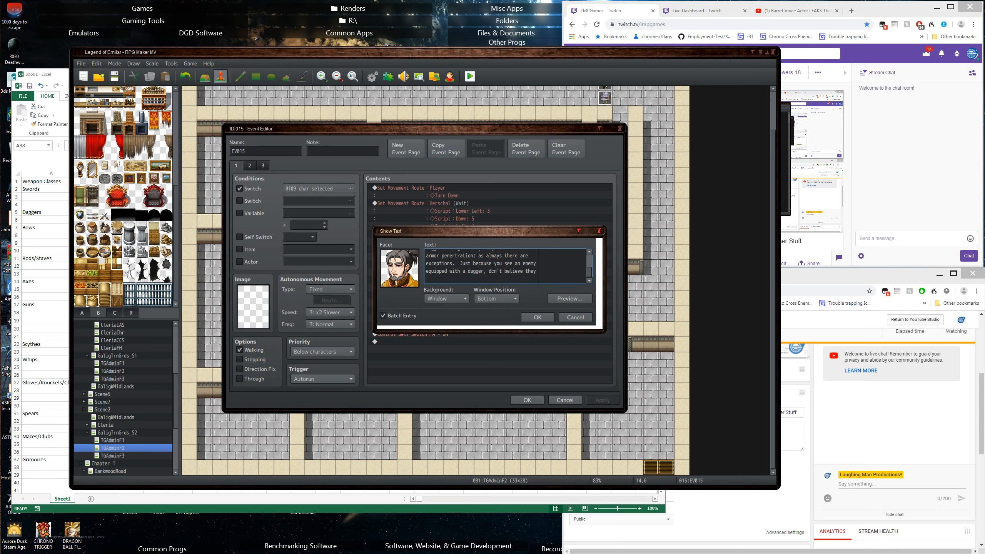
Add "are not a threat. Daggers can easily be poisoned and some daggers are designed to cause massive internal damage and bleeding.", breaking after "be" and "to"
{"action": "type", "text": "are not a threat.  Daggers can easily be"}
{"action": "key", "text": "Return"}
{"action": "type", "text": "poi"}
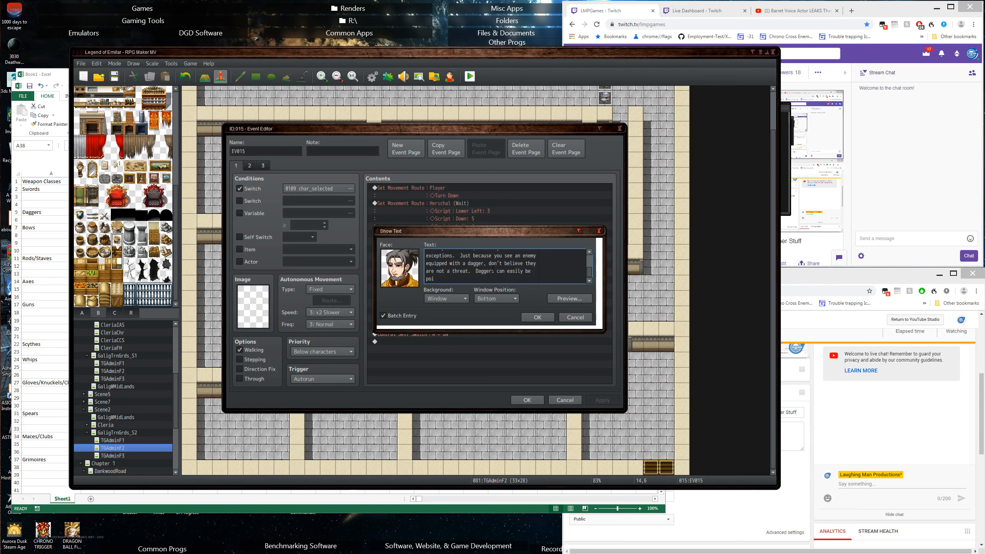
{"action": "type", "text": "ossoned and some dagers"}
{"action": "key", "text": "BackSpace"}
{"action": "type", "text": "are designed to"}
{"action": "key", "text": "Return"}
{"action": "type", "text": "cause mass"}
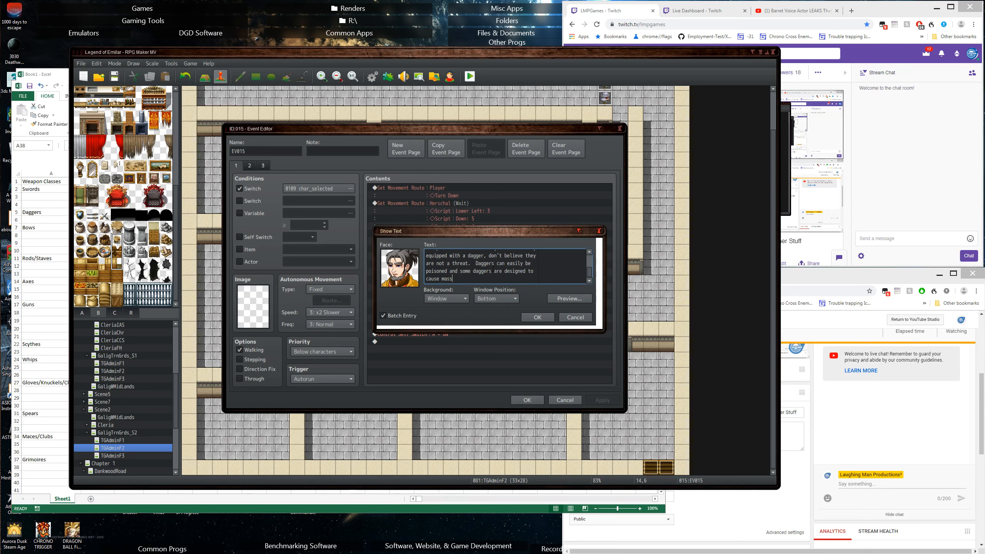
{"action": "type", "text": "ive internal damage and bleeding."}
Insert the \n<Herschal> tag before "exceptions." and move "see an enemy" onto the following line
{"action": "scroll", "coordinate": [471, 270], "scroll_direction": "up", "scroll_amount": 1}
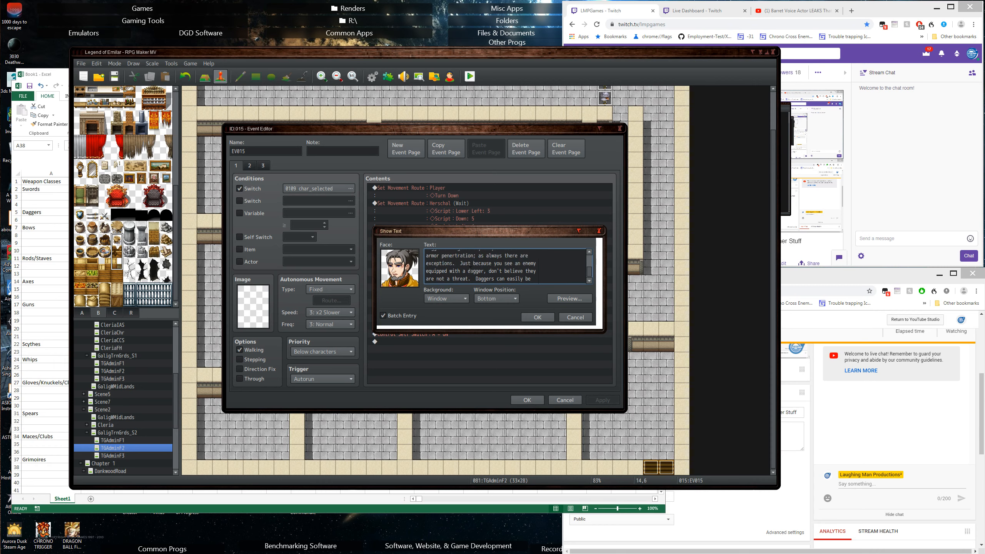
{"action": "scroll", "coordinate": [471, 270], "scroll_direction": "up", "scroll_amount": 1}
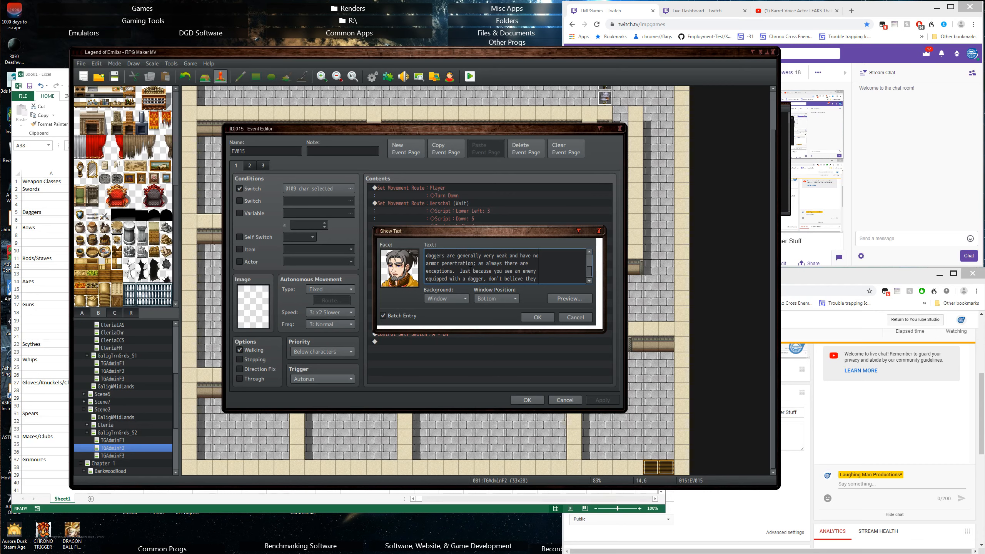
{"action": "scroll", "coordinate": [471, 271], "scroll_direction": "up", "scroll_amount": 1}
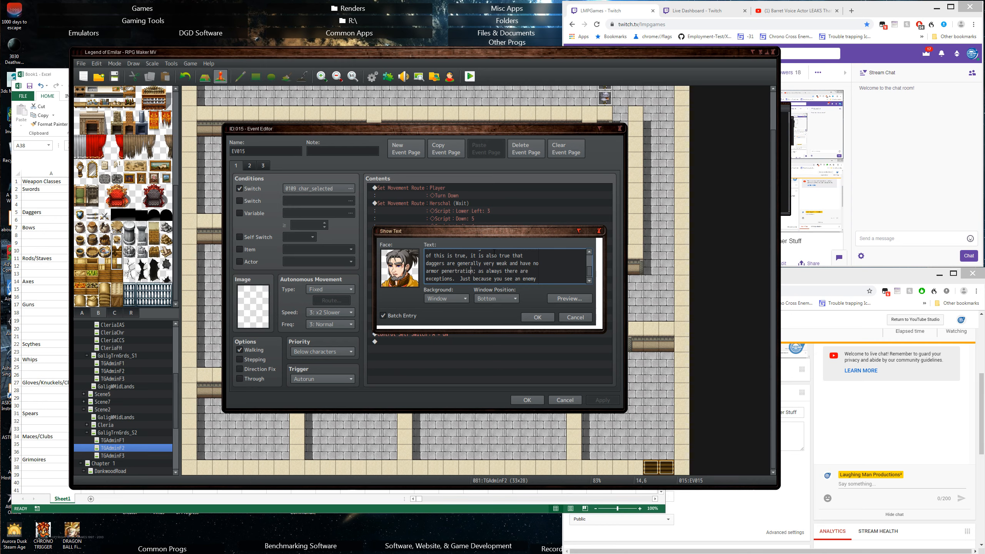
{"action": "scroll", "coordinate": [486, 255], "scroll_direction": "up", "scroll_amount": 2}
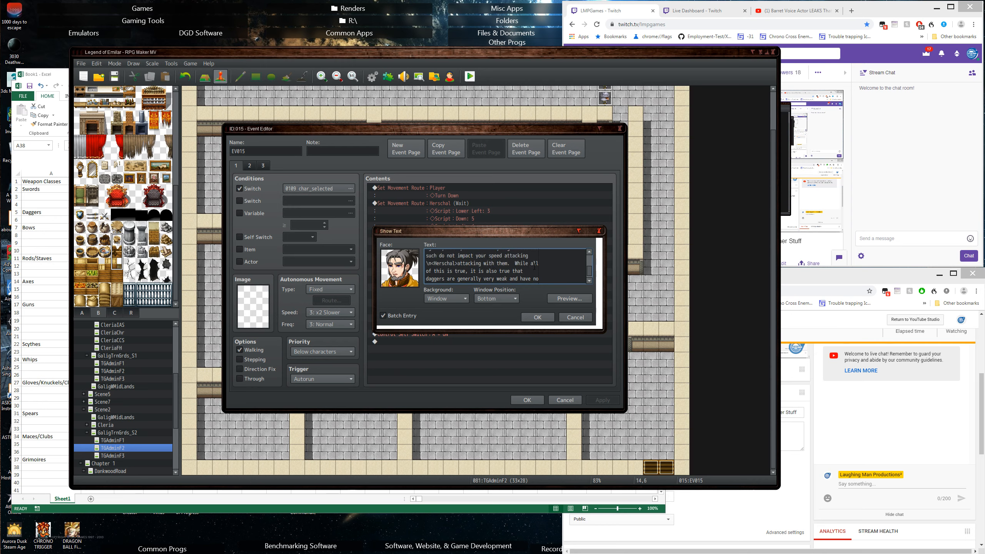
{"action": "scroll", "coordinate": [534, 267], "scroll_direction": "up", "scroll_amount": 3}
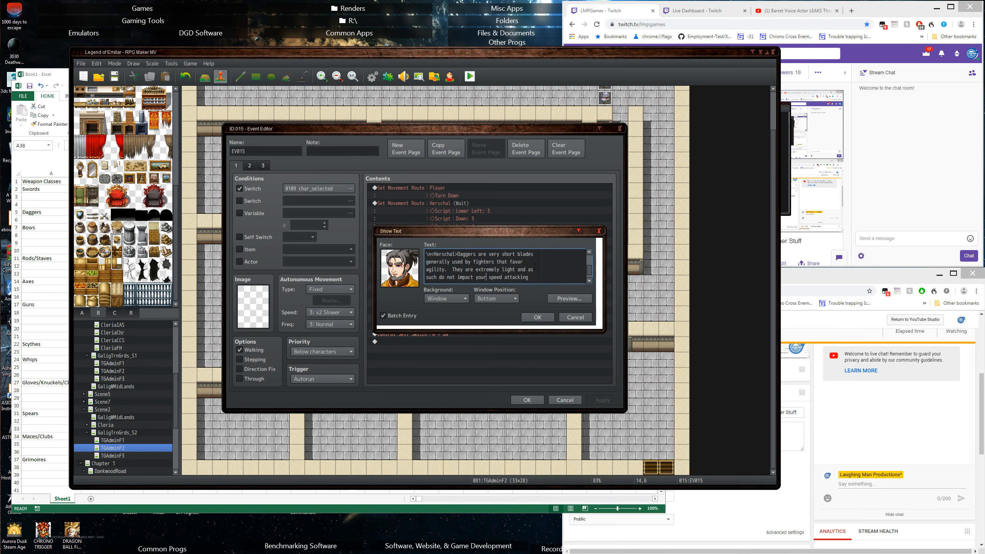
{"action": "scroll", "coordinate": [534, 267], "scroll_direction": "down", "scroll_amount": 2}
{"action": "scroll", "coordinate": [534, 267], "scroll_direction": "down", "scroll_amount": 2}
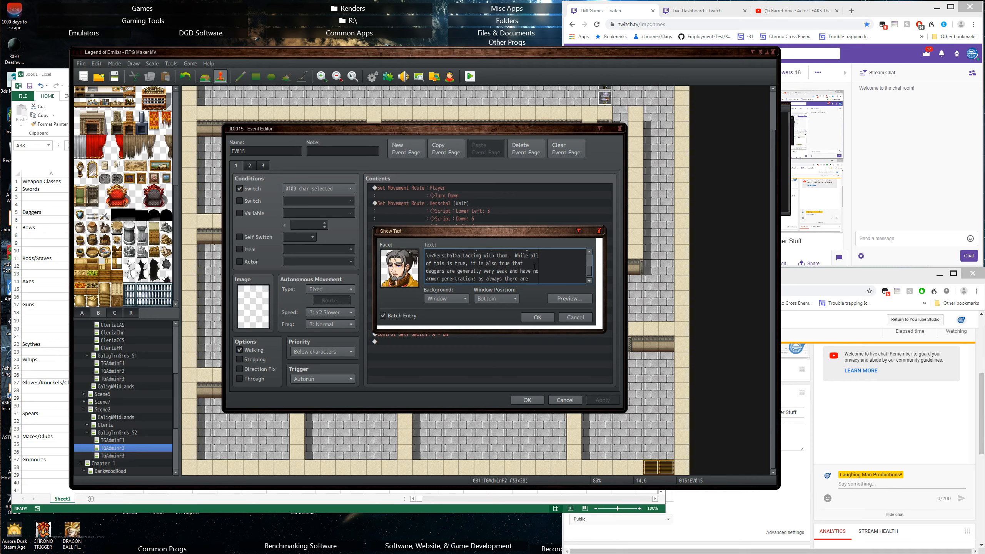
{"action": "scroll", "coordinate": [535, 266], "scroll_direction": "down", "scroll_amount": 1}
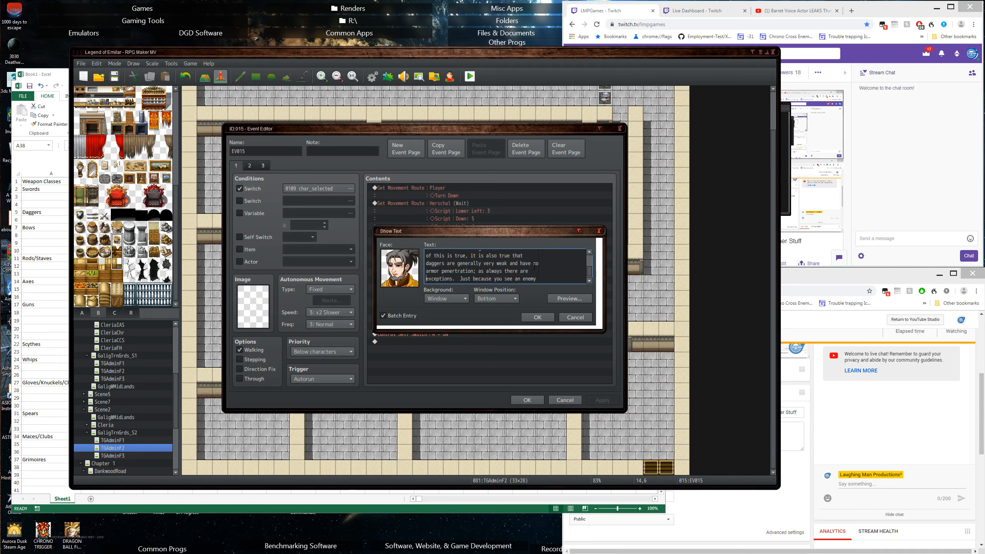
{"action": "type", "text": "\\n<Herschal>"}
{"action": "key", "text": "Delete"}
{"action": "key", "text": "Return"}
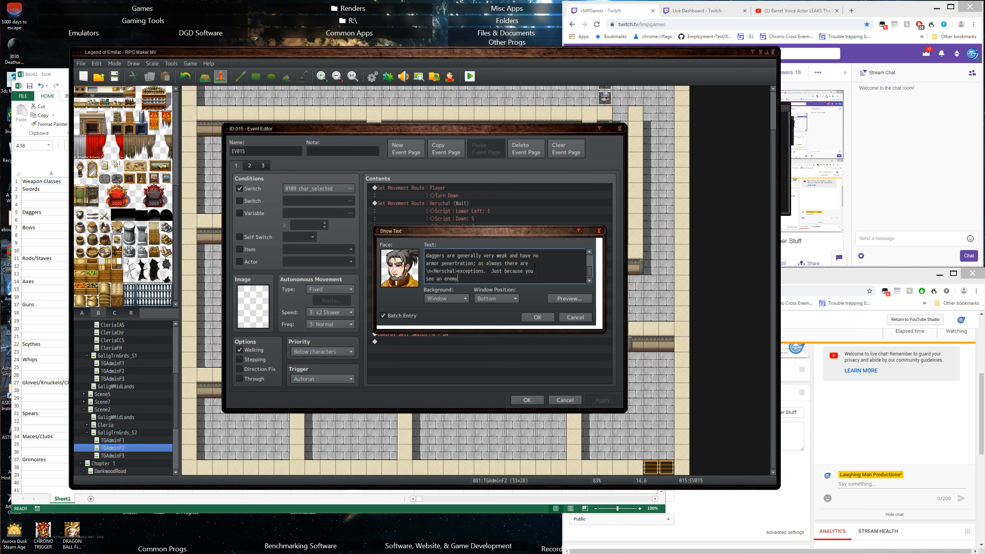
Rewrap the enemy dagger sentences so the lines break after "don't" and after "Daggers can"
{"action": "type", "text": "equipped with a dagger, don't believe they"}
{"action": "key", "text": "Delete"}
{"action": "key", "text": "Return"}
{"action": "key", "text": "Delete"}
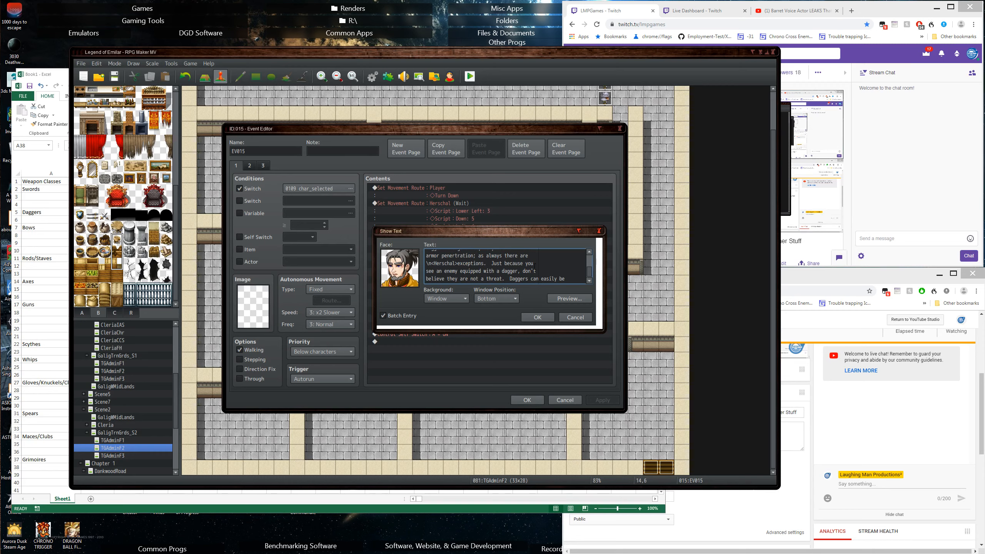
{"action": "key", "text": "Return"}
{"action": "key", "text": "Delete"}
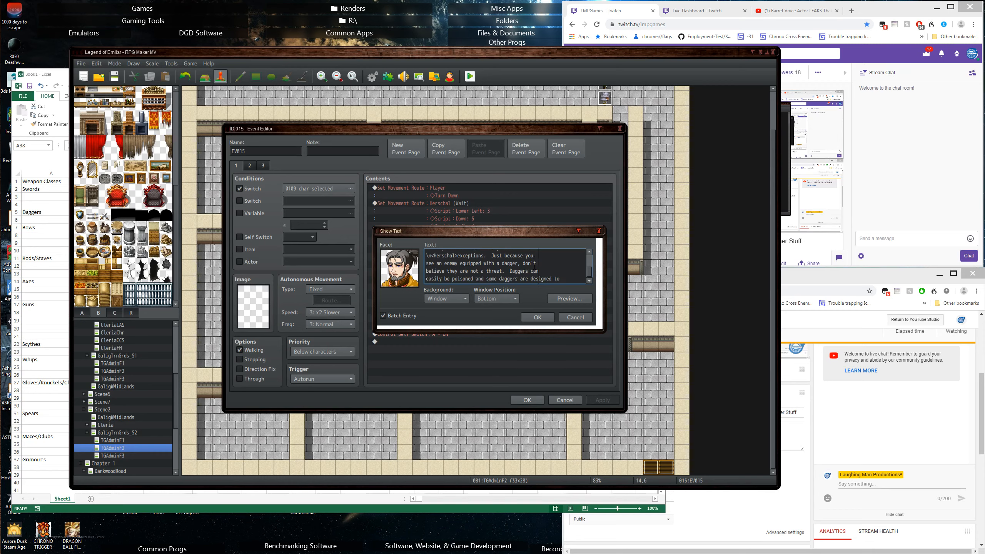
Start a new \n<Herschal> message at "designed to", join "cause massive" to that line, and break the line before "internal"
{"action": "key", "text": "Up"}
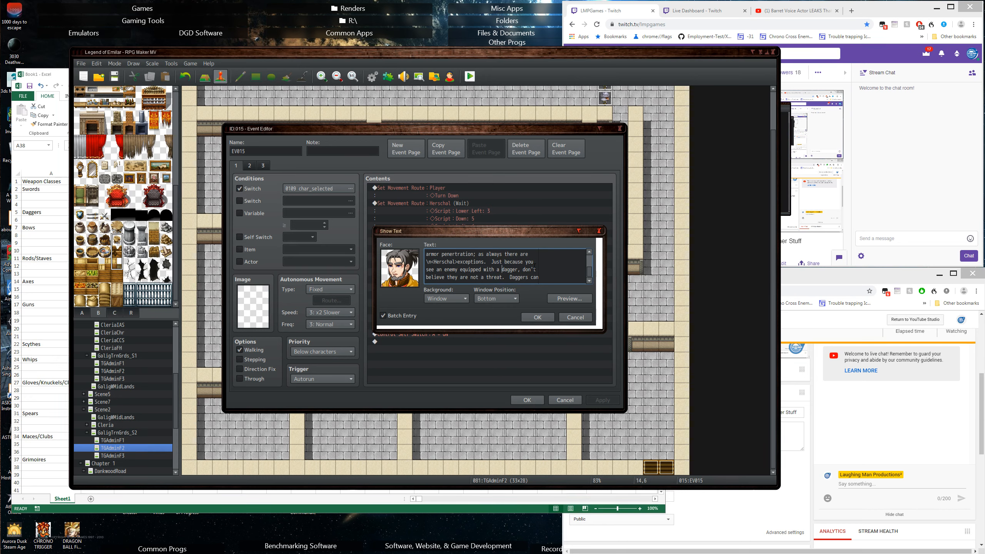
{"action": "key", "text": "Down"}
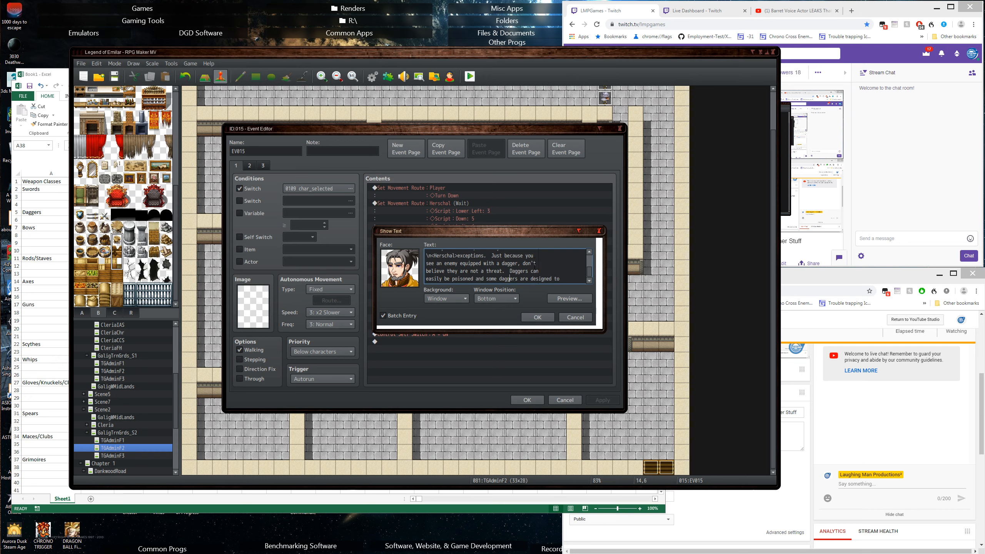
{"action": "key", "text": "Return"}
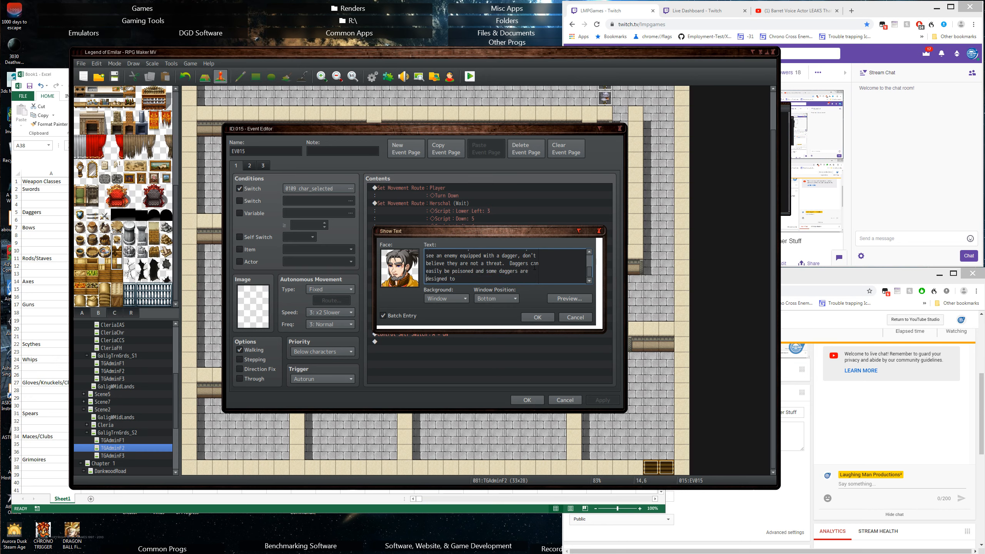
{"action": "type", "text": "\\n<Herschal>"}
{"action": "key", "text": "BackSpace"}
{"action": "key", "text": "End"}
{"action": "key", "text": "Delete"}
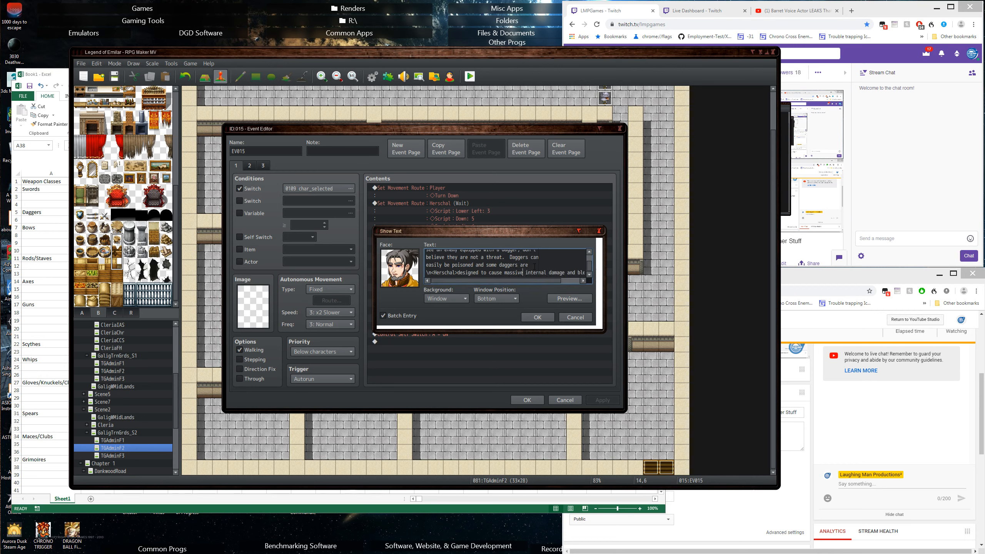
{"action": "key", "text": "Delete"}
{"action": "key", "text": "Return"}
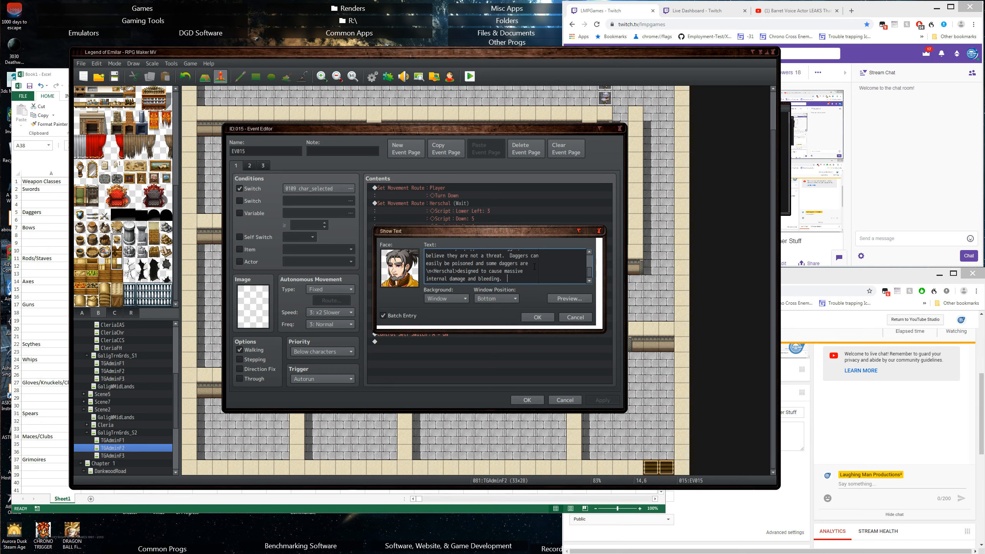
Add "Daggers," after "bleeding." and begin the following line with "like"
{"action": "type", "text": "Daggers, like"}
{"action": "key", "text": "BackSpace"}
{"action": "key", "text": "BackSpace"}
{"action": "key", "text": "BackSpace"}
{"action": "key", "text": "BackSpace"}
{"action": "key", "text": "Return"}
{"action": "type", "text": "like "}
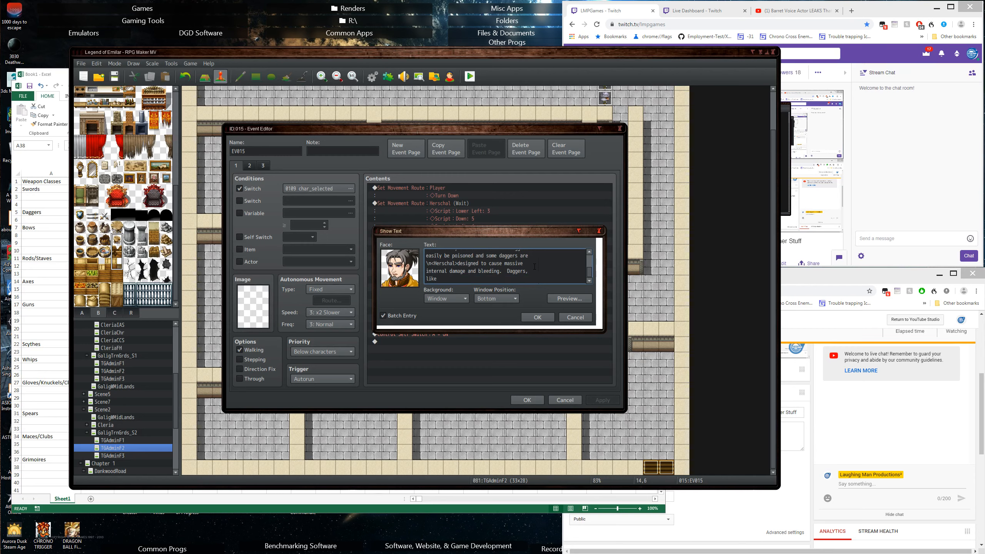
Continue the sentence with "other one-handed weapons, can be" and put "equipped" on a new line
{"action": "type", "text": "one-="}
{"action": "type", "text": "anded"}
{"action": "key", "text": "BackSpace"}
{"action": "key", "text": "BackSpace"}
{"action": "key", "text": "BackSpace"}
{"action": "key", "text": "BackSpace"}
{"action": "key", "text": "BackSpace"}
{"action": "key", "text": "BackSpace"}
{"action": "key", "text": "BackSpace"}
{"action": "key", "text": "BackSpace"}
{"action": "key", "text": "BackSpace"}
{"action": "type", "text": "other one-handed weapons, can be"}
{"action": "key", "text": "Return"}
{"action": "type", "text": "equipped"}
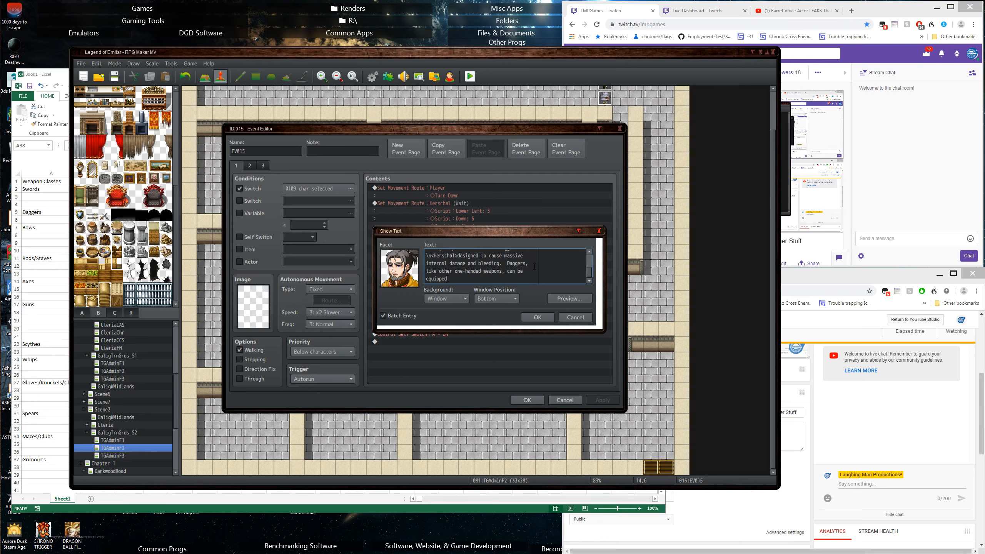
Add "with a shield or another" after "equipped" and break the line
{"action": "type", "text": " with a shield or another weapon"}
{"action": "key", "text": "BackSpace"}
{"action": "key", "text": "BackSpace"}
{"action": "key", "text": "BackSpace"}
{"action": "key", "text": "BackSpace"}
{"action": "key", "text": "BackSpace"}
{"action": "key", "text": "BackSpace"}
{"action": "type", "text": "one-handed"}
{"action": "key", "text": "BackSpace"}
{"action": "key", "text": "BackSpace"}
{"action": "key", "text": "BackSpace"}
{"action": "key", "text": "BackSpace"}
{"action": "key", "text": "BackSpace"}
{"action": "key", "text": "BackSpace"}
{"action": "key", "text": "BackSpace"}
{"action": "key", "text": "BackSpace"}
{"action": "key", "text": "BackSpace"}
{"action": "key", "text": "Return"}
Finish the dagger equipment sentence with "one-handed weapon." on its own line
{"action": "type", "text": "one"}
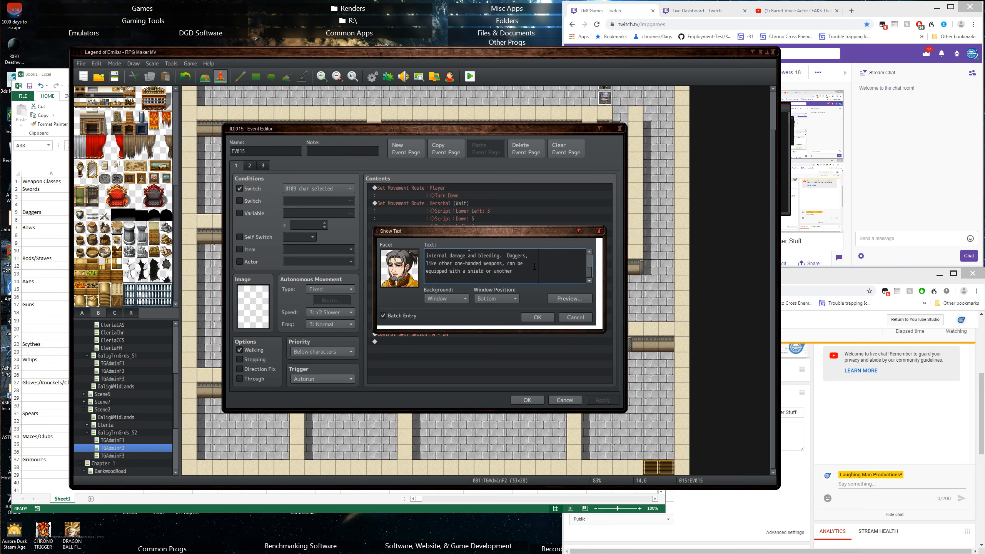
{"action": "type", "text": "-hjan"}
{"action": "key", "text": "BackSpace"}
{"action": "key", "text": "BackSpace"}
{"action": "key", "text": "BackSpace"}
{"action": "type", "text": "anded weapon."}
Insert the \n<Herschal> tag before the closing "one-handed weapon." and add three line breaks after it
{"action": "key", "text": "Up"}
{"action": "key", "text": "Up"}
{"action": "key", "text": "Up"}
{"action": "key", "text": "Down"}
{"action": "key", "text": "Down"}
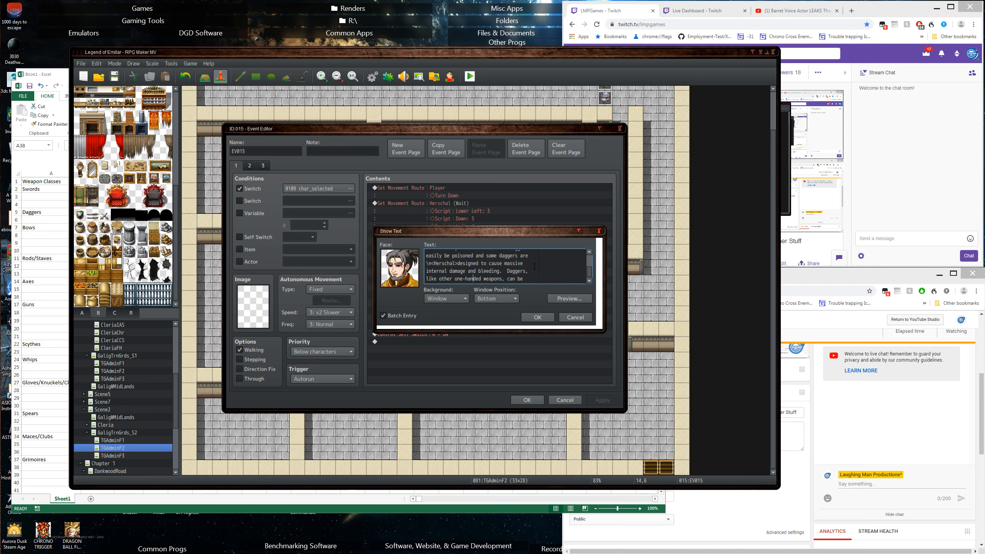
{"action": "key", "text": "Down"}
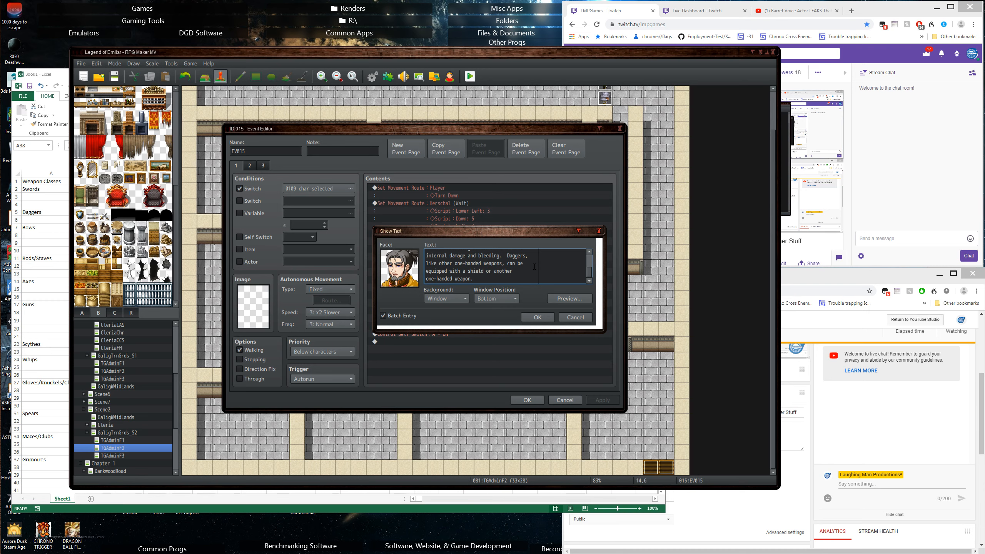
{"action": "type", "text": "\\n<Herschal>"}
{"action": "key", "text": "Return"}
{"action": "key", "text": "Return"}
{"action": "key", "text": "Return"}
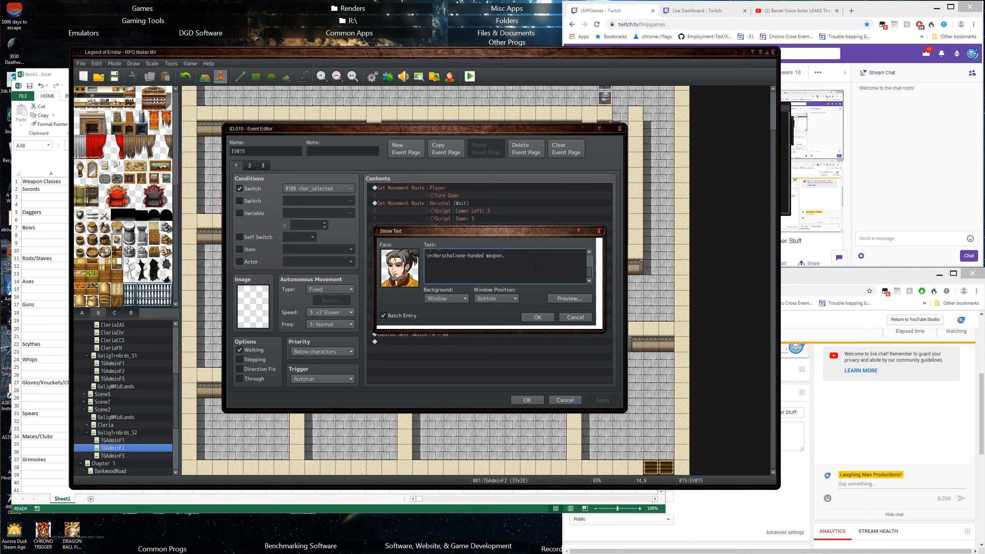
Start the bow message with "\n<Herschal>Bows are a ranged weapon that" and begin the following line with "can fire"
{"action": "type", "text": "<Herschal>"}
{"action": "type", "text": "Bows ar"}
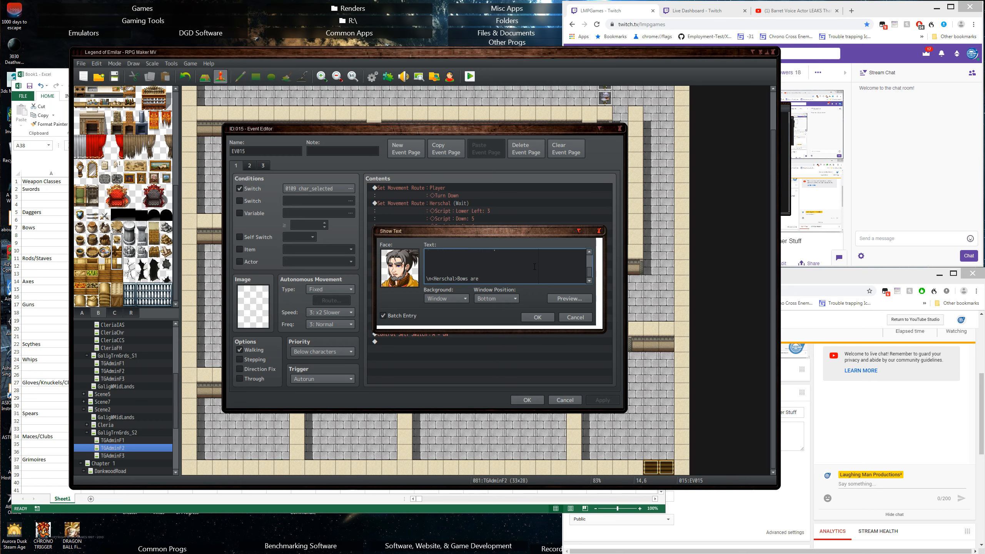
{"action": "type", "text": "e a ranged weapon that"}
{"action": "key", "text": "Return"}
{"action": "type", "text": "can fire "}
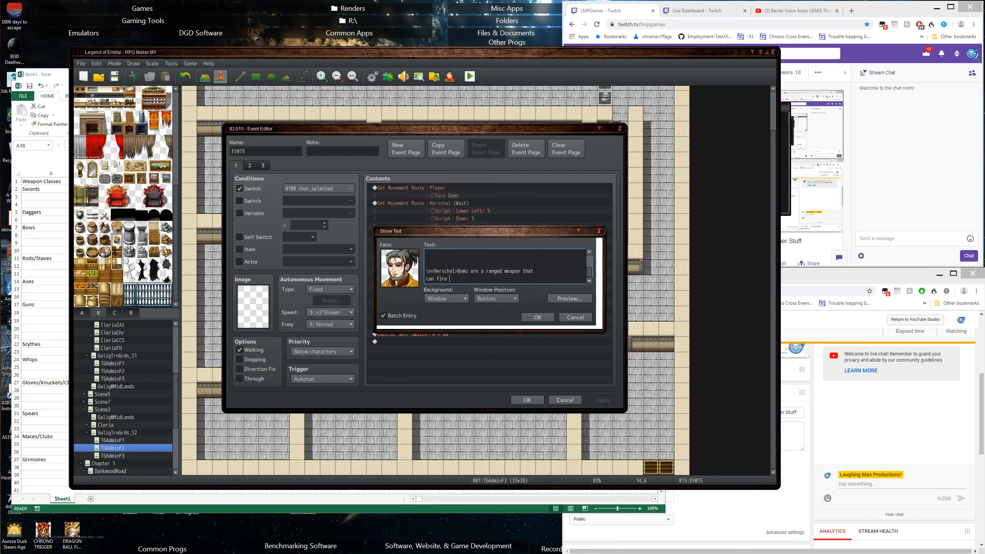
Continue the bow sentence after "can fire" with "arrows or bolts."
{"action": "type", "text": "arrows.  Some types of"}
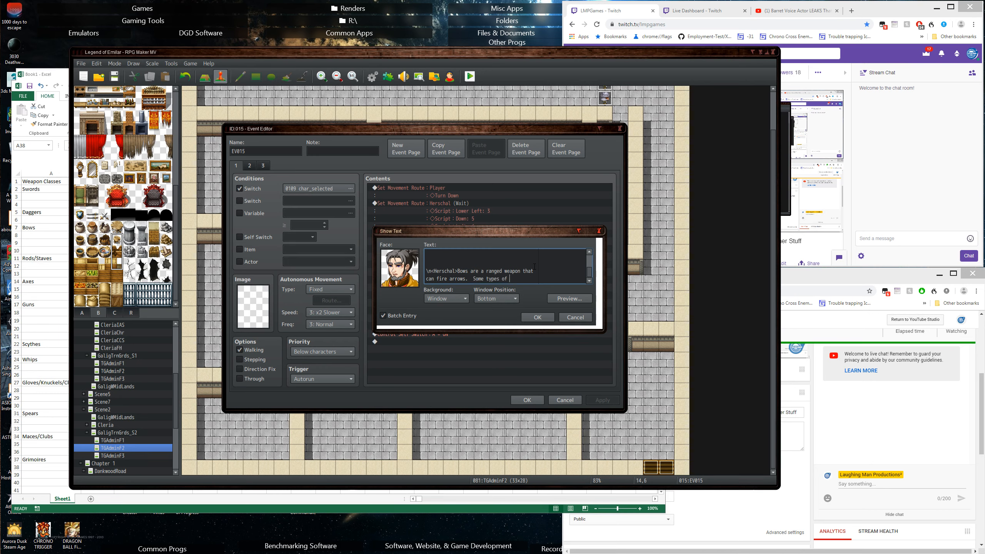
{"action": "key", "text": "BackSpace"}
{"action": "key", "text": "BackSpace"}
{"action": "key", "text": "BackSpace"}
{"action": "key", "text": "BackSpace"}
{"action": "key", "text": "BackSpace"}
{"action": "key", "text": "BackSpace"}
{"action": "key", "text": "BackSpace"}
{"action": "key", "text": "BackSpace"}
{"action": "key", "text": "BackSpace"}
{"action": "key", "text": "BackSpace"}
{"action": "key", "text": "BackSpace"}
{"action": "key", "text": "BackSpace"}
{"action": "key", "text": "BackSpace"}
{"action": "type", "text": "s or bolts. "}
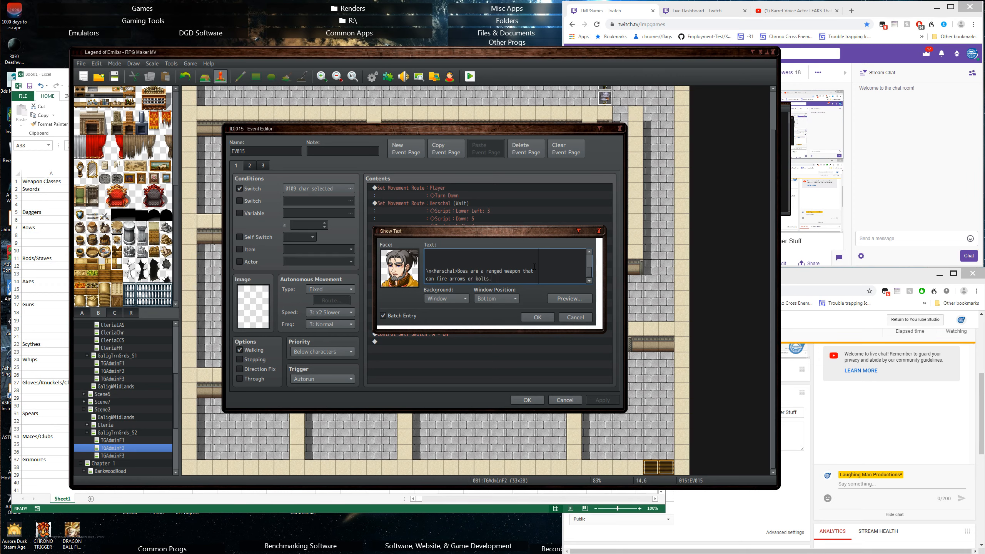
Add the sentence "Some types of bows can even fire elemental projectiles.", breaking the line before "bows" and after the sentence
{"action": "type", "text": " Some types of"}
{"action": "key", "text": "Return"}
{"action": "type", "text": "bows ca"}
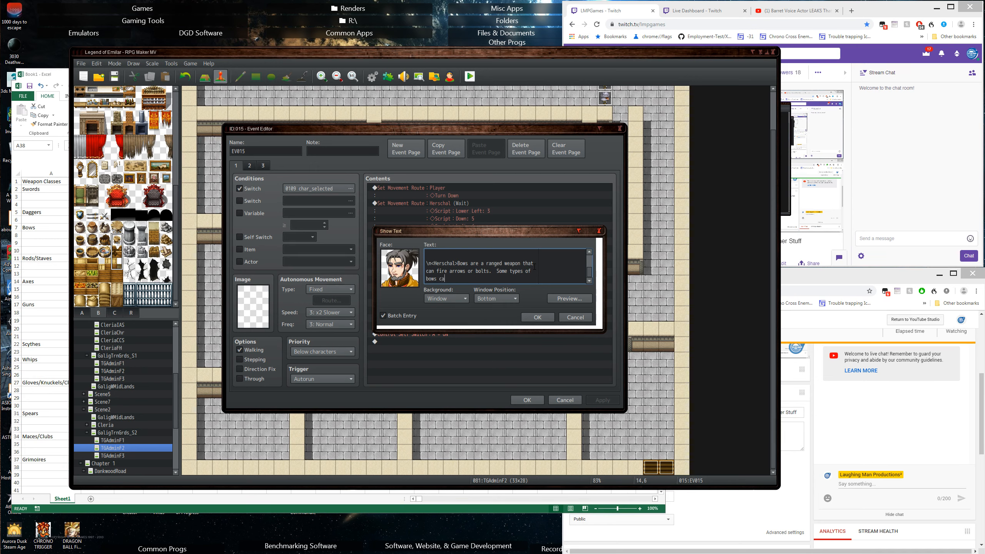
{"action": "type", "text": "n even fire elemental projectiles."}
{"action": "key", "text": "Return"}
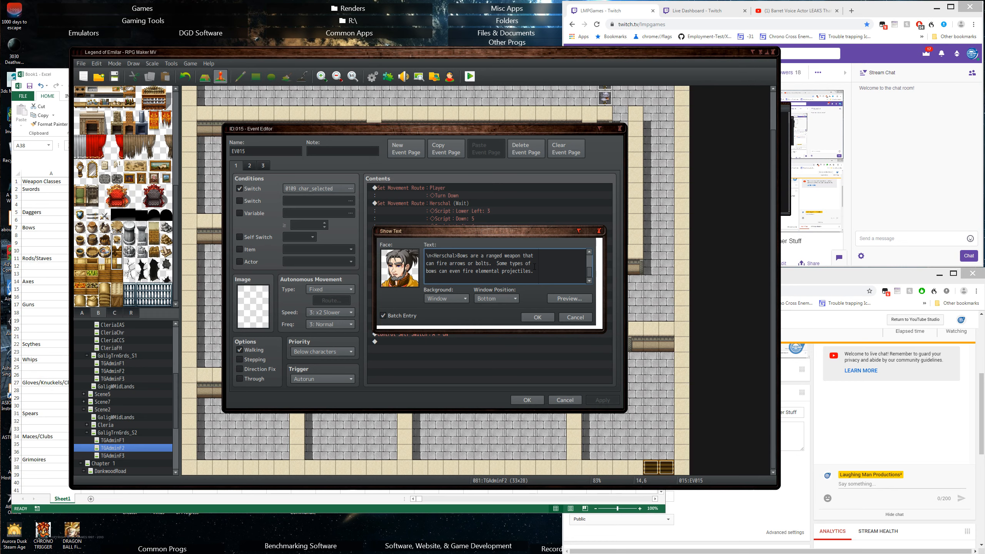
Write the line "There are three types of bows. The first" and break the line after it
{"action": "type", "text": "There are three typ4e"}
{"action": "key", "text": "BackSpace"}
{"action": "key", "text": "BackSpace"}
{"action": "key", "text": "BackSpace"}
{"action": "type", "text": "es of bows.  The first"}
{"action": "key", "text": "Return"}
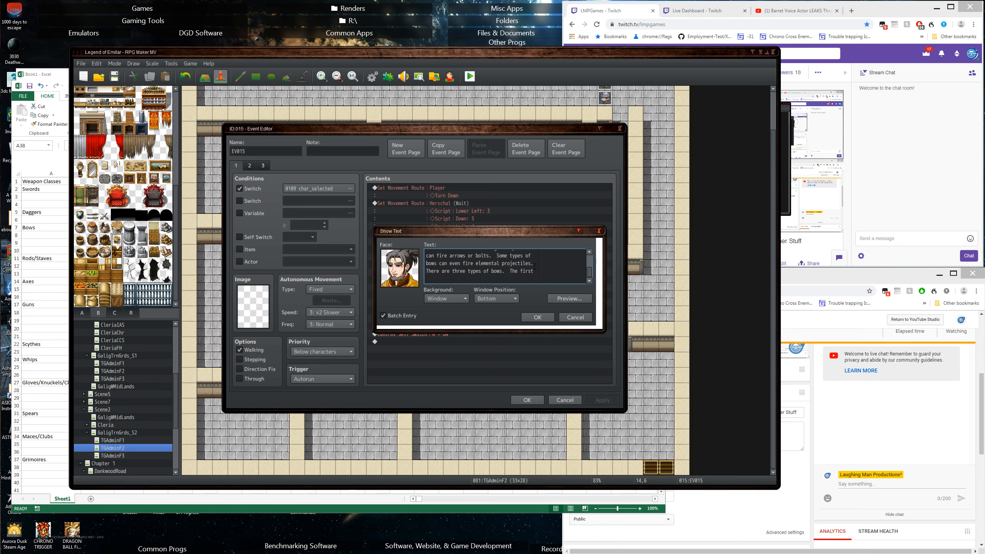
Start a new message line with "\n<Herschal>two are short bows and long" and put "bows" on the line below
{"action": "scroll", "coordinate": [535, 266], "scroll_direction": "up", "scroll_amount": 1}
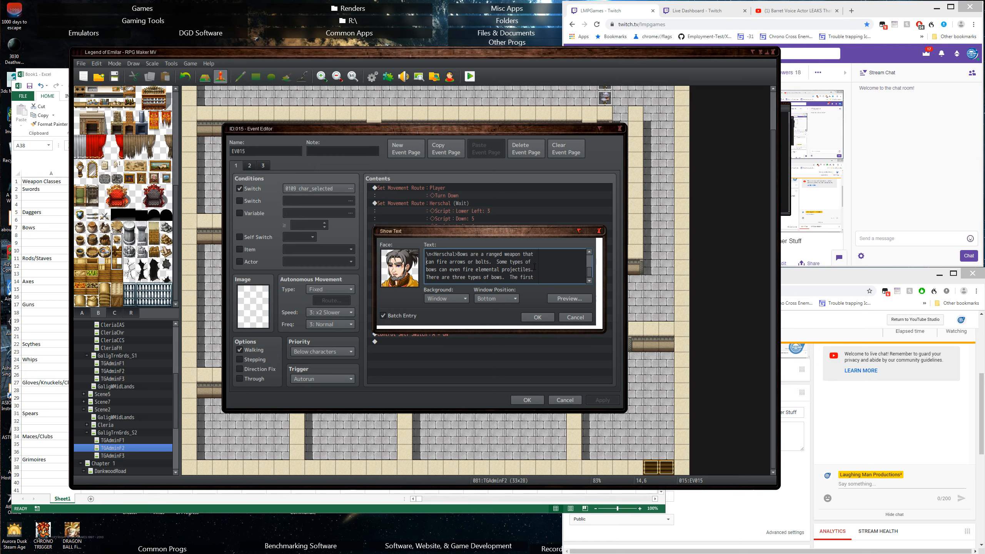
{"action": "type", "text": "\\n<Herschal>"}
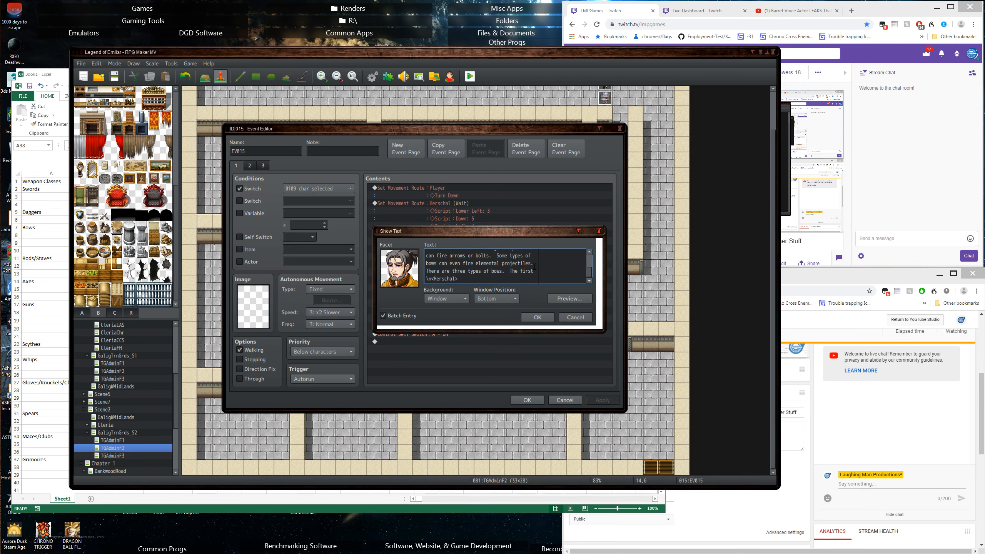
{"action": "type", "text": "two are "}
{"action": "type", "text": "the"}
{"action": "key", "text": "BackSpace"}
{"action": "key", "text": "BackSpace"}
{"action": "key", "text": "BackSpace"}
{"action": "type", "text": "short bows and long bows"}
{"action": "key", "text": "BackSpace"}
{"action": "key", "text": "BackSpace"}
{"action": "key", "text": "BackSpace"}
{"action": "key", "text": "BackSpace"}
{"action": "key", "text": "Return"}
{"action": "type", "text": "bows"}
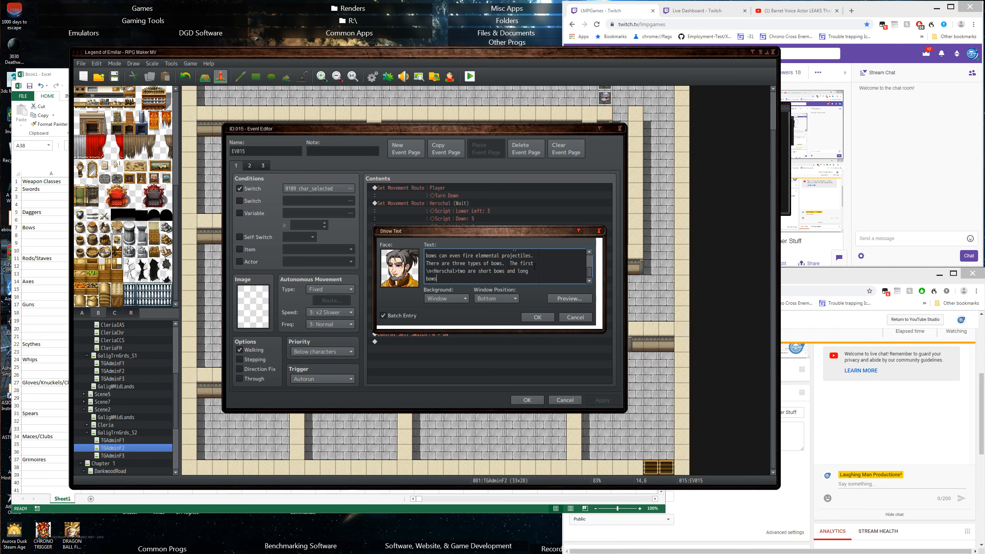
Continue after "bows" with ". These weapons are very similar, both" and start the next line with "fire arrows"
{"action": "type", "text": ".  Thes"}
{"action": "type", "text": " weapons "}
{"action": "type", "text": "are very simi"}
{"action": "type", "text": "lar"}
{"action": "type", "text": ", bn"}
{"action": "type", "text": "th fire  ar"}
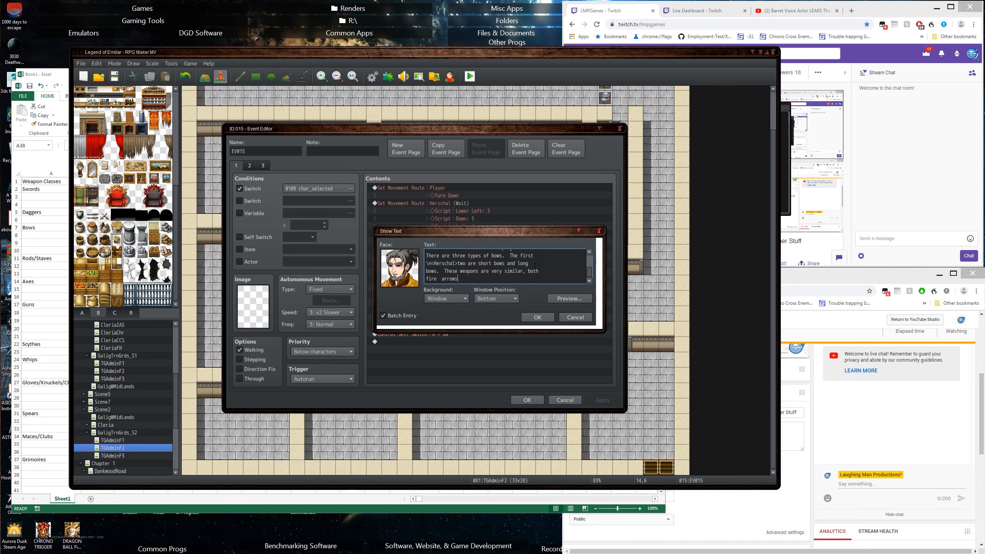
Tidy the text after "fire" to read "arrows over varying distances. As the" and start the next line with "names imply,"
{"action": "key", "text": "BackSpace"}
{"action": "key", "text": "BackSpace"}
{"action": "key", "text": "BackSpace"}
{"action": "type", "text": "are short b"}
{"action": "type", "text": "ows"}
{"action": "type", "text": "over"}
{"action": "type", "text": " v"}
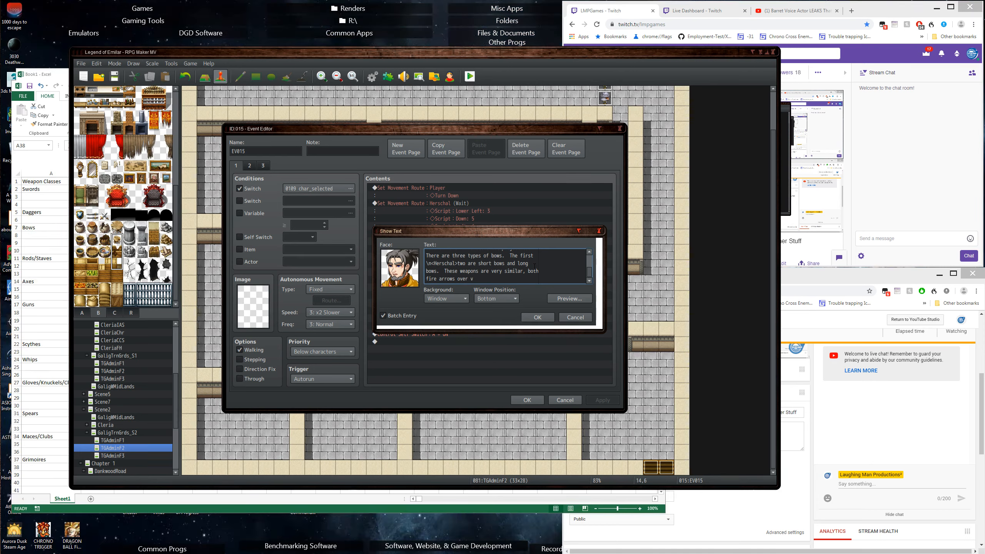
{"action": "type", "text": "arying distances.  As the"}
{"action": "key", "text": "Return"}
{"action": "type", "text": "names imply,"}
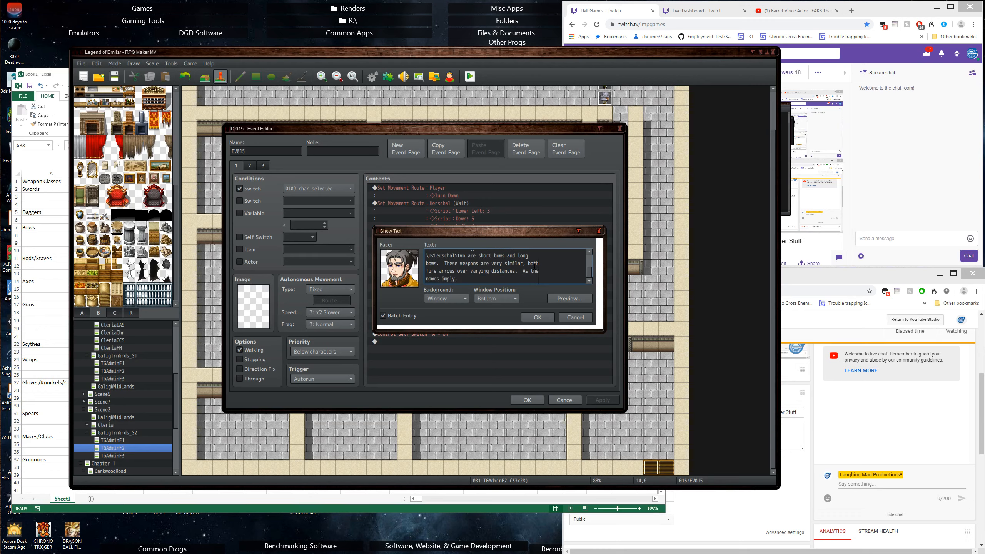
Continue with "short bows have a shorter" and add the line "range than long bows. Generally in battle"
{"action": "type", "text": " short bos "}
{"action": "type", "text": "ws"}
{"action": "type", "text": " have a shorter "}
{"action": "type", "text": "rang"}
{"action": "type", "text": "e than"}
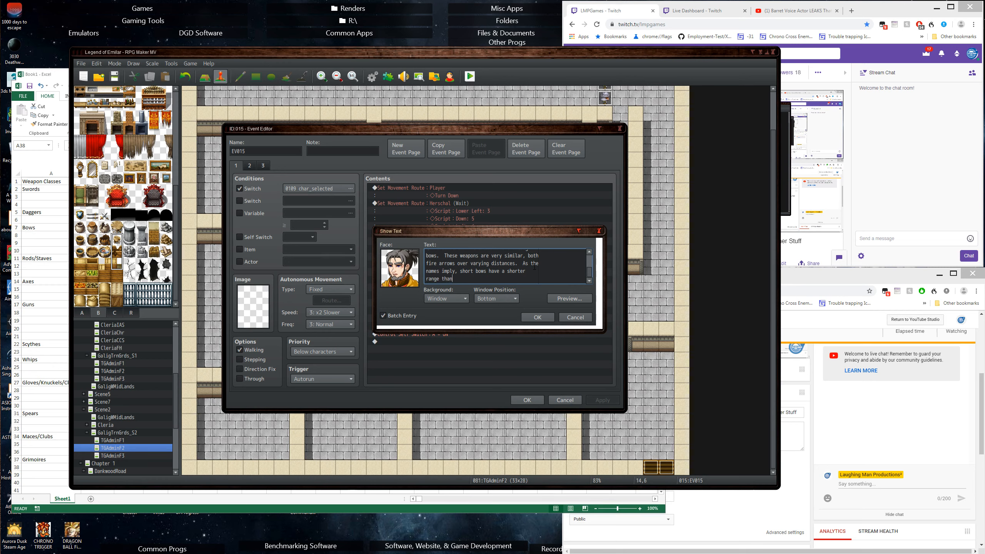
{"action": "type", "text": " long bows.  Generally in battle"}
{"action": "key", "text": "Return"}
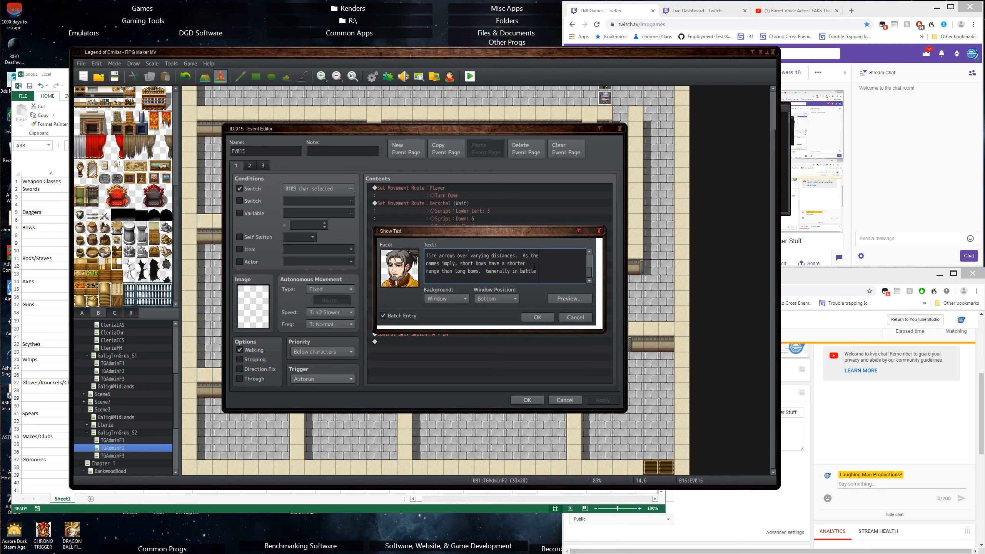
Finish the battle sentence with "the range won't matter much but their" and put "penetration power will." on its own line
{"action": "type", "text": "that won't mat"}
{"action": "type", "text": "ter"}
{"action": "key", "text": "BackSpace"}
{"action": "key", "text": "BackSpace"}
{"action": "key", "text": "BackSpace"}
{"action": "key", "text": "BackSpace"}
{"action": "key", "text": "BackSpace"}
{"action": "key", "text": "BackSpace"}
{"action": "key", "text": "BackSpace"}
{"action": "key", "text": "BackSpace"}
{"action": "key", "text": "BackSpace"}
{"action": "key", "text": "BackSpace"}
{"action": "key", "text": "BackSpace"}
{"action": "type", "text": "han"}
{"action": "key", "text": "BackSpace"}
{"action": "key", "text": "BackSpace"}
{"action": "key", "text": "BackSpace"}
{"action": "type", "text": "range won't matter much but their b"}
{"action": "key", "text": "BackSpace"}
{"action": "key", "text": "BackSpace"}
{"action": "key", "text": "BackSpace"}
{"action": "key", "text": "BackSpace"}
{"action": "type", "text": "r p[e"}
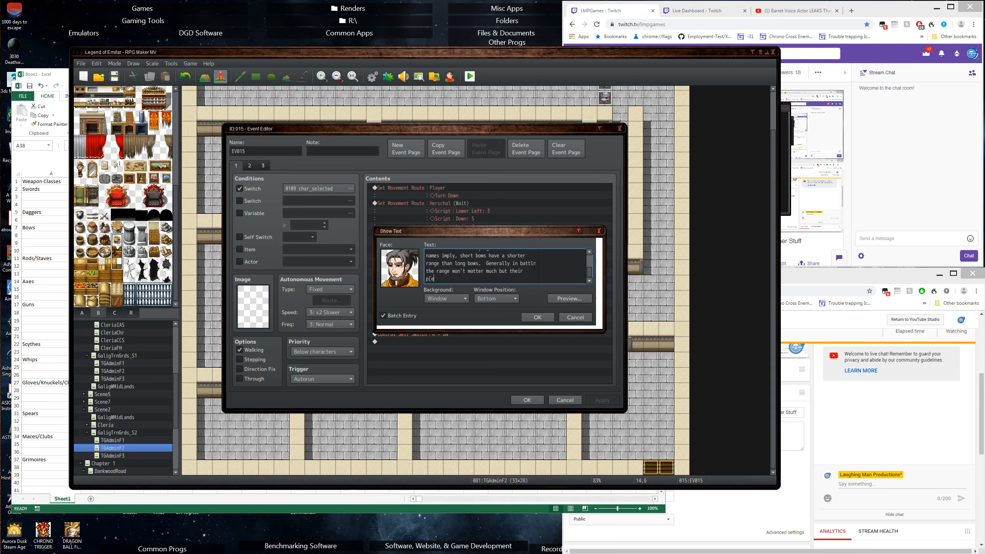
{"action": "type", "text": "netration power will."}
Insert the \n<Herschal> tag before the line starting with "range than long bows."
{"action": "key", "text": "Up"}
{"action": "key", "text": "Up"}
{"action": "key", "text": "Up"}
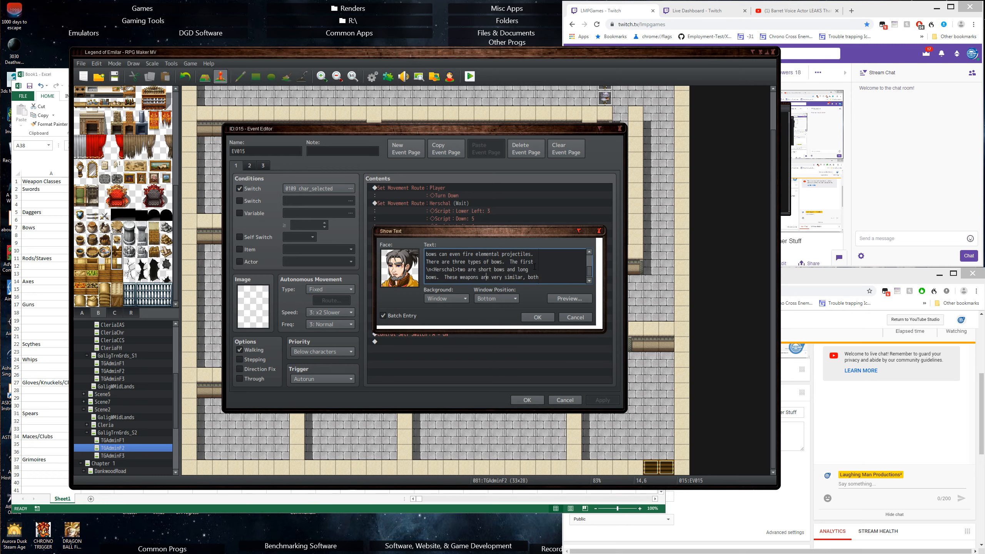
{"action": "key", "text": "Down"}
{"action": "key", "text": "Down"}
{"action": "key", "text": "Down"}
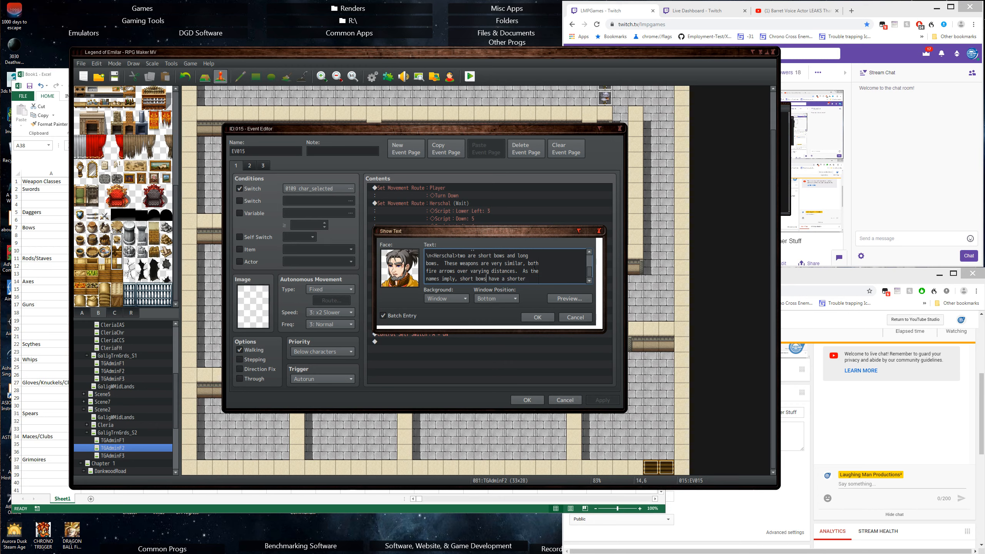
{"action": "key", "text": "Home"}
{"action": "type", "text": "\\n<Herschal>"}
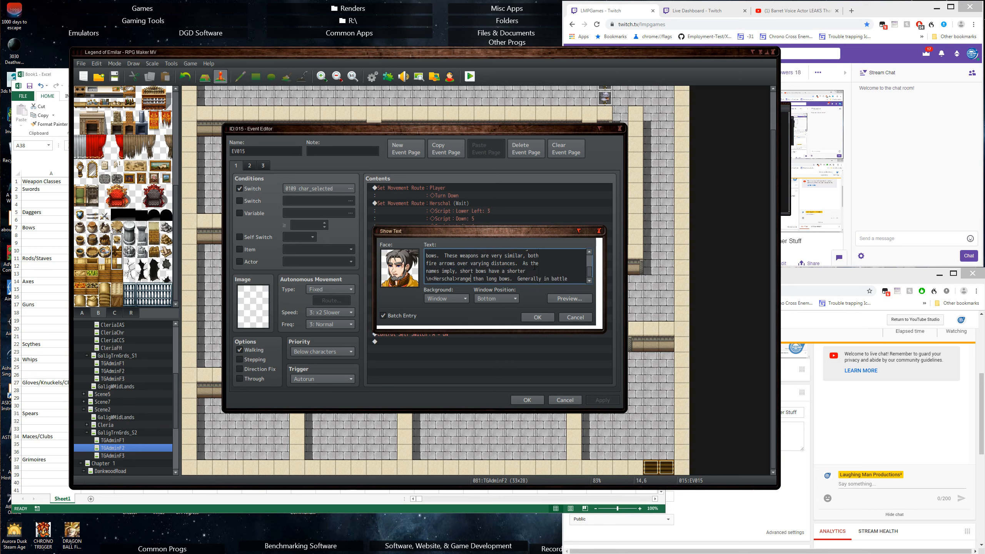
Rewrap the battle sentence as "Generally in battle the range won't matter" and "much but their penetration power will.", and add a new line below
{"action": "key", "text": "Return"}
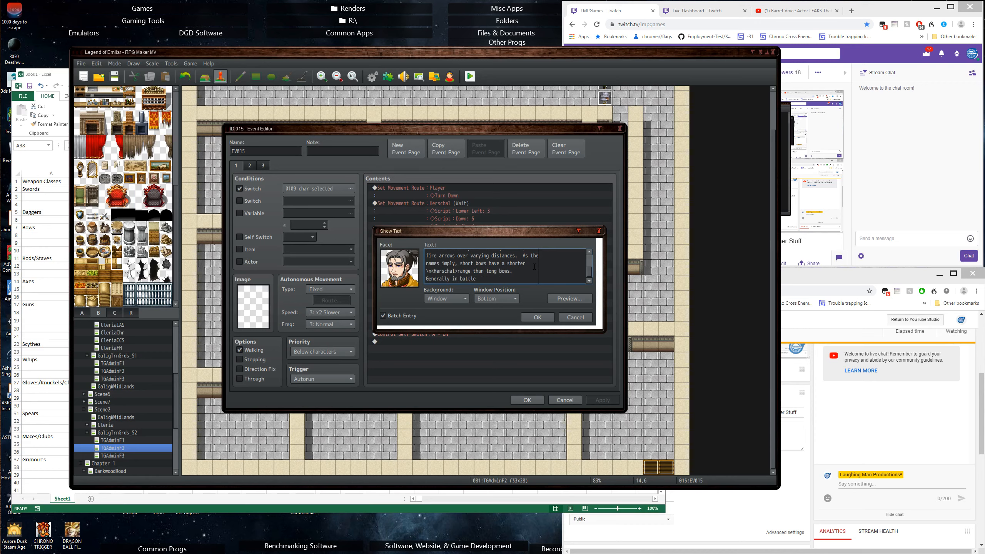
{"action": "key", "text": "End"}
{"action": "key", "text": "Delete"}
{"action": "key", "text": "Right"}
{"action": "key", "text": "End"}
{"action": "key", "text": "Delete"}
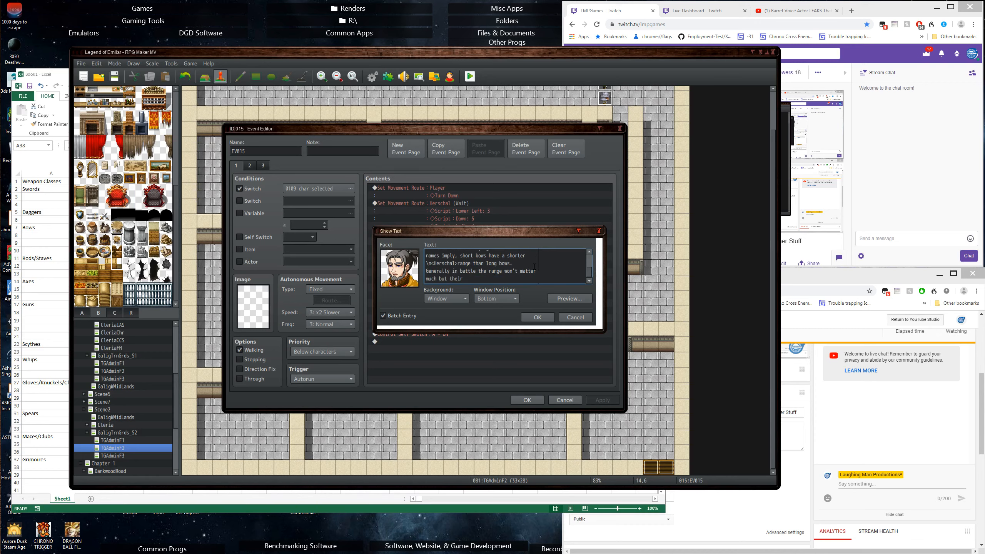
{"action": "key", "text": "Right"}
{"action": "key", "text": "Return"}
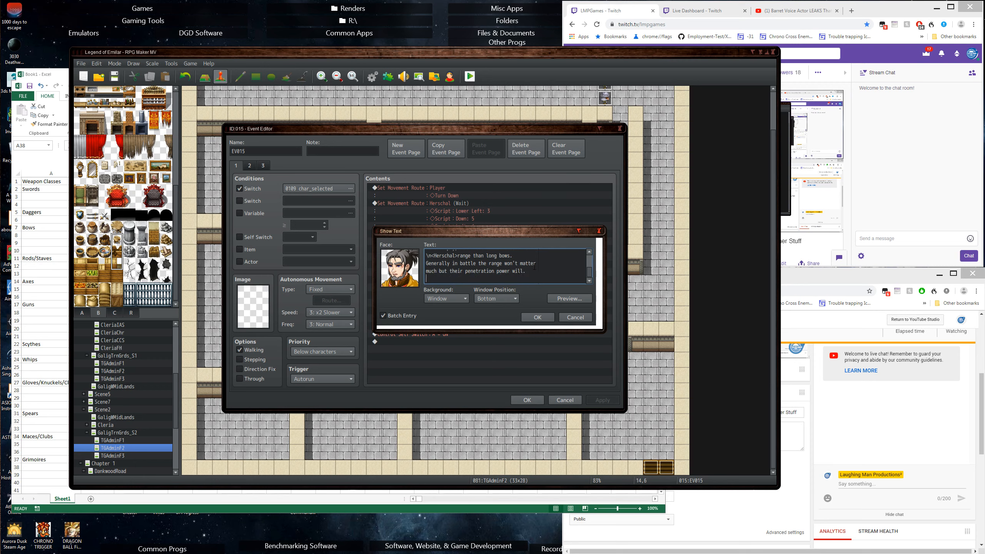
Write the line "Long bows have more armor penetration," and break the line after it
{"action": "type", "text": "Long bows "}
{"action": "type", "text": "are much more "}
{"action": "type", "text": "apable"}
{"action": "key", "text": "BackSpace"}
{"action": "key", "text": "BackSpace"}
{"action": "key", "text": "BackSpace"}
{"action": "key", "text": "BackSpace"}
{"action": "key", "text": "BackSpace"}
{"action": "key", "text": "BackSpace"}
{"action": "key", "text": "BackSpace"}
{"action": "key", "text": "BackSpace"}
{"action": "key", "text": "BackSpace"}
{"action": "key", "text": "BackSpace"}
{"action": "key", "text": "BackSpace"}
{"action": "key", "text": "BackSpace"}
{"action": "key", "text": "BackSpace"}
{"action": "key", "text": "BackSpace"}
{"action": "key", "text": "BackSpace"}
{"action": "key", "text": "BackSpace"}
{"action": "key", "text": "BackSpace"}
{"action": "key", "text": "BackSpace"}
{"action": "key", "text": "BackSpace"}
{"action": "key", "text": "BackSpace"}
{"action": "type", "text": "have much"}
{"action": "key", "text": "BackSpace"}
{"action": "key", "text": "BackSpace"}
{"action": "type", "text": "ore armor penetration,"}
{"action": "key", "text": "Return"}
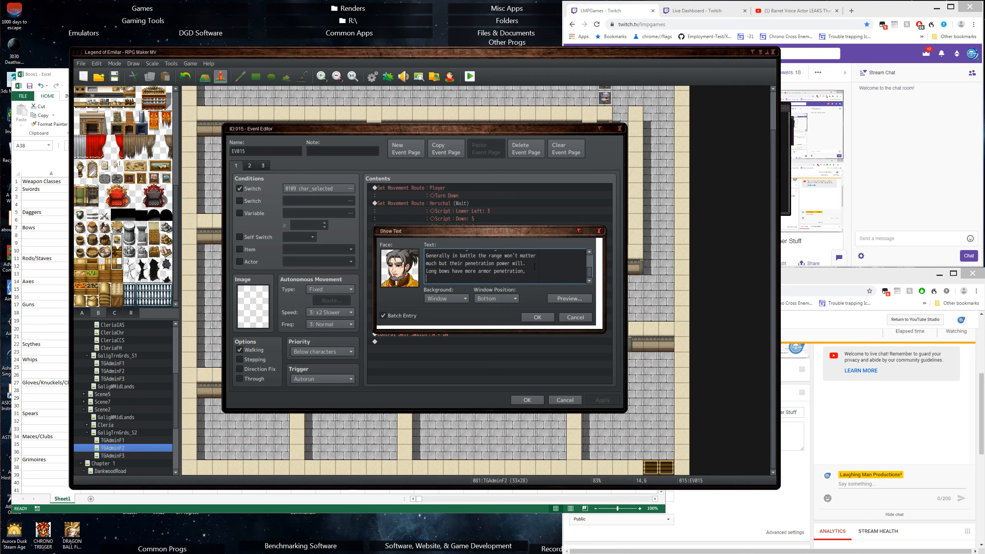
Add "especially" below the armor penetration line and put the \n<Herschal> tag in front of it
{"action": "type", "text": "especiallyu"}
{"action": "key", "text": "Up"}
{"action": "key", "text": "Up"}
{"action": "key", "text": "Up"}
{"action": "key", "text": "Up"}
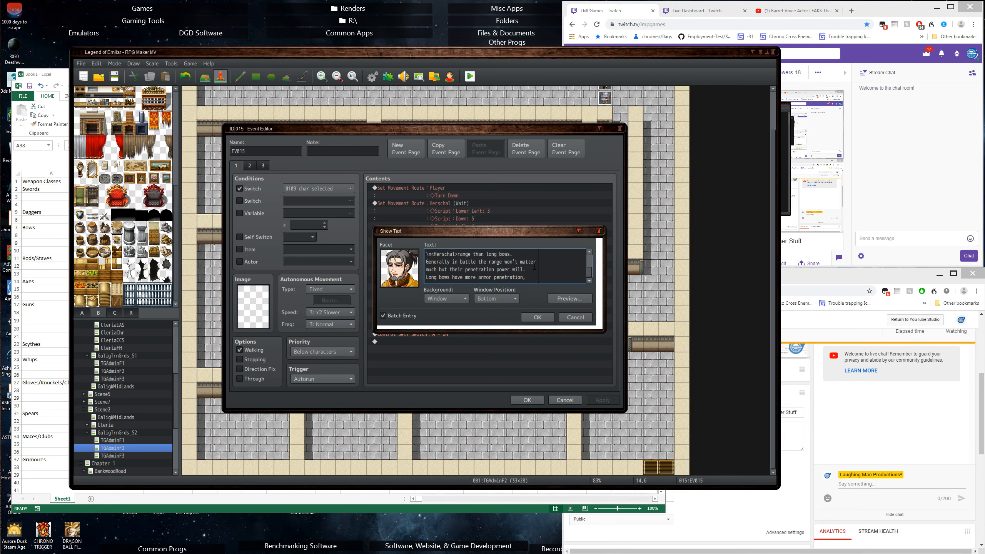
{"action": "key", "text": "Down"}
{"action": "key", "text": "Down"}
{"action": "key", "text": "Down"}
{"action": "key", "text": "Down"}
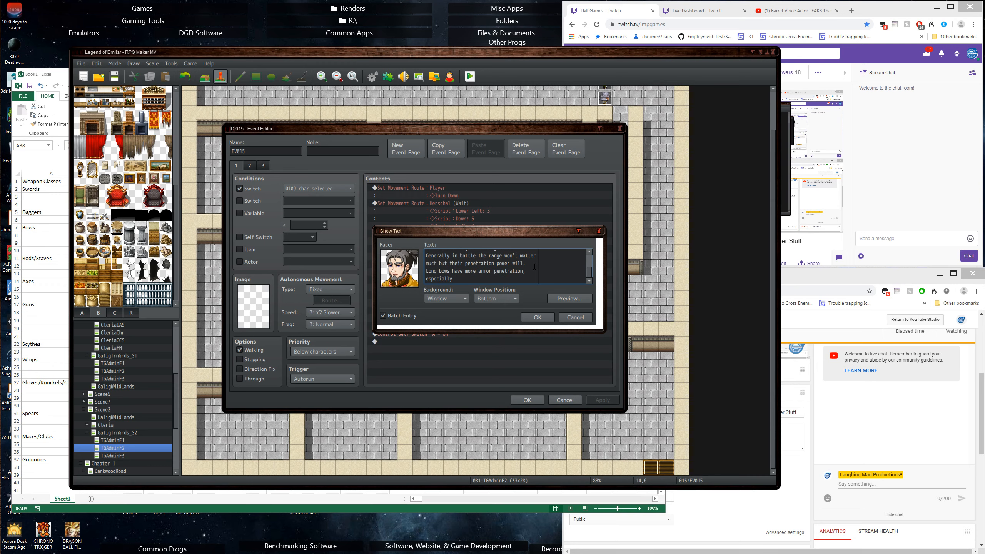
{"action": "type", "text": "\\n<Herschal>"}
Continue after "especially" with "with arrow heads" and put "designed to puncture armor." on the next line
{"action": "type", "text": "with arrow heads"}
{"action": "key", "text": "Return"}
{"action": "type", "text": "de"}
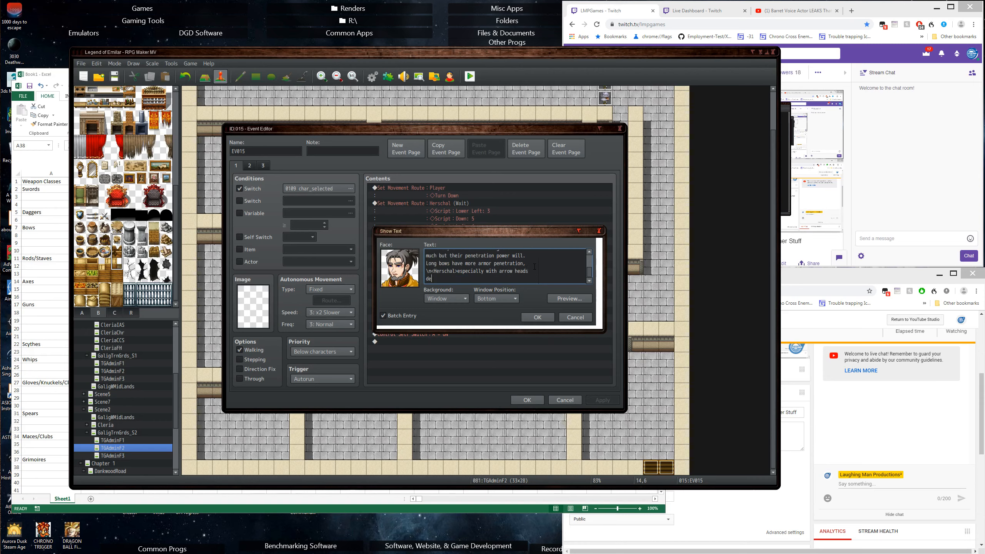
{"action": "type", "text": "signed to puncture armor."}
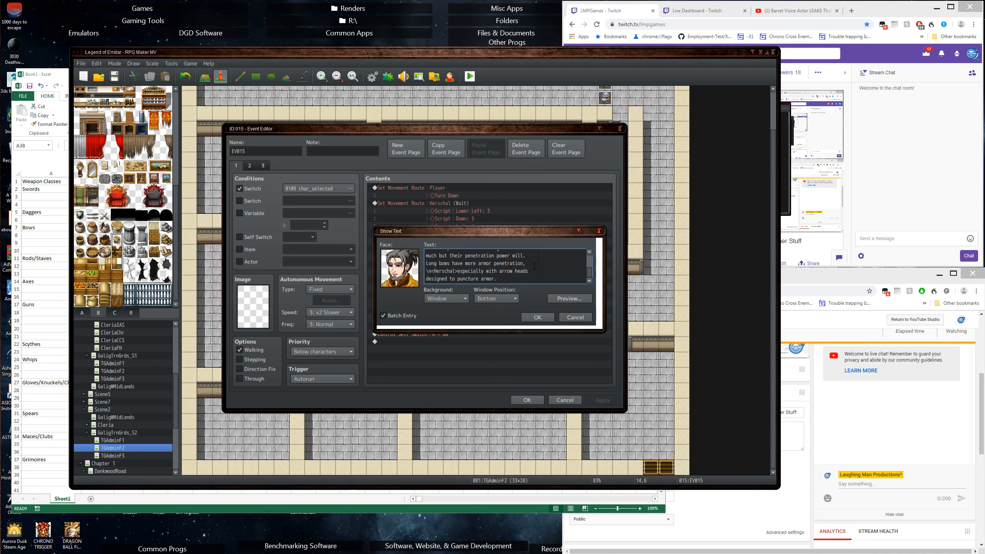
Add "That said they" after "armor.", then the line "take longer to fire due to the heavier draw" followed by a line break
{"action": "type", "text": "That said they"}
{"action": "key", "text": "Return"}
{"action": "type", "text": "take longe"}
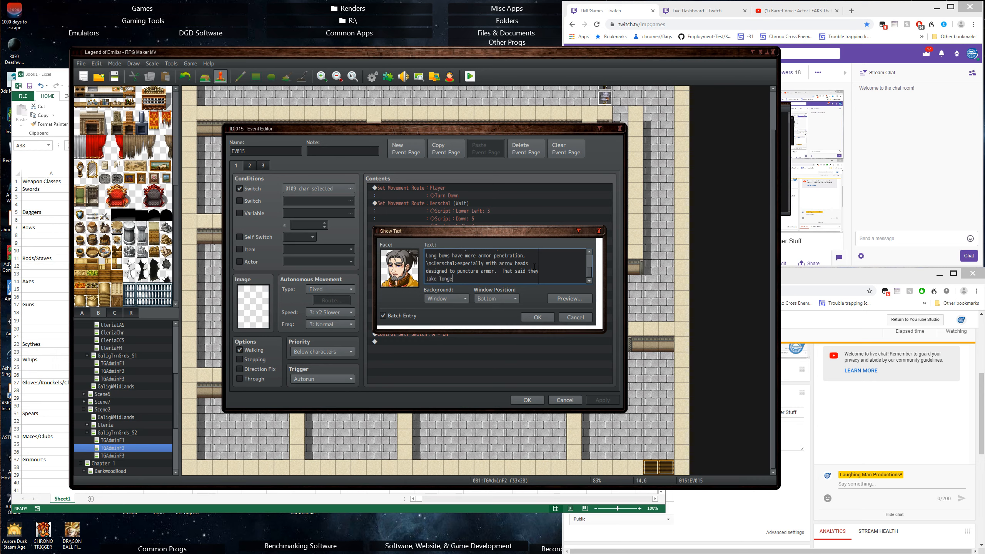
{"action": "type", "text": "r to fire due to the heavier draw"}
{"action": "key", "text": "Return"}
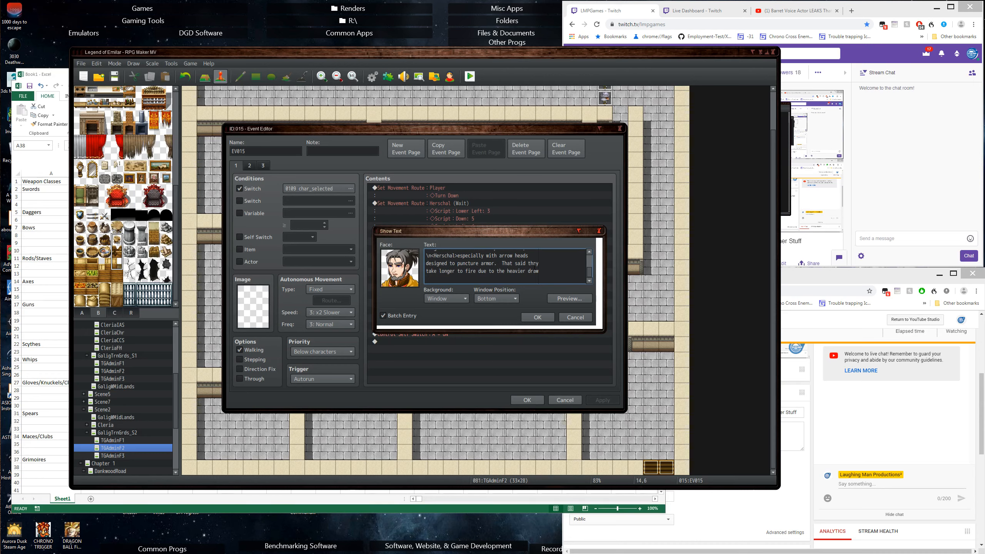
Move "draw." onto its own line, continue it with "Crossbows are the third type of bow" and break the line
{"action": "type", "text": "on"}
{"action": "key", "text": "BackSpace"}
{"action": "key", "text": "BackSpace"}
{"action": "key", "text": "BackSpace"}
{"action": "key", "text": "BackSpace"}
{"action": "key", "text": "BackSpace"}
{"action": "key", "text": "BackSpace"}
{"action": "key", "text": "BackSpace"}
{"action": "key", "text": "Return"}
{"action": "type", "text": "draw."}
{"action": "type", "text": "Crossbo"}
{"action": "type", "text": "he third type of bow"}
{"action": "key", "text": "Return"}
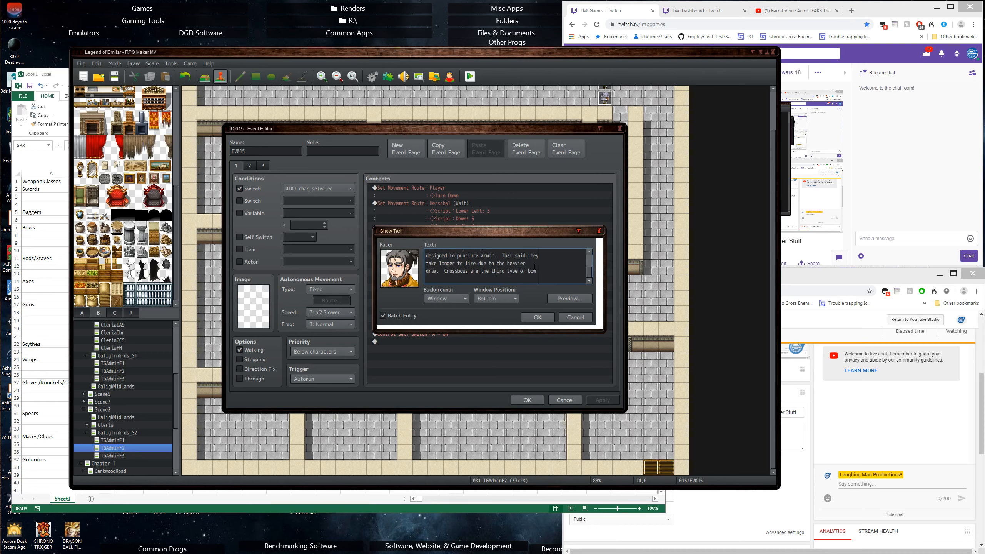
Write "\n<Herschal>and they can be leathal at" and, on the next line, "close range to un-armored targets."
{"action": "type", "text": "\\n<Herschal>"}
{"action": "type", "text": "and they can be leathal at close"}
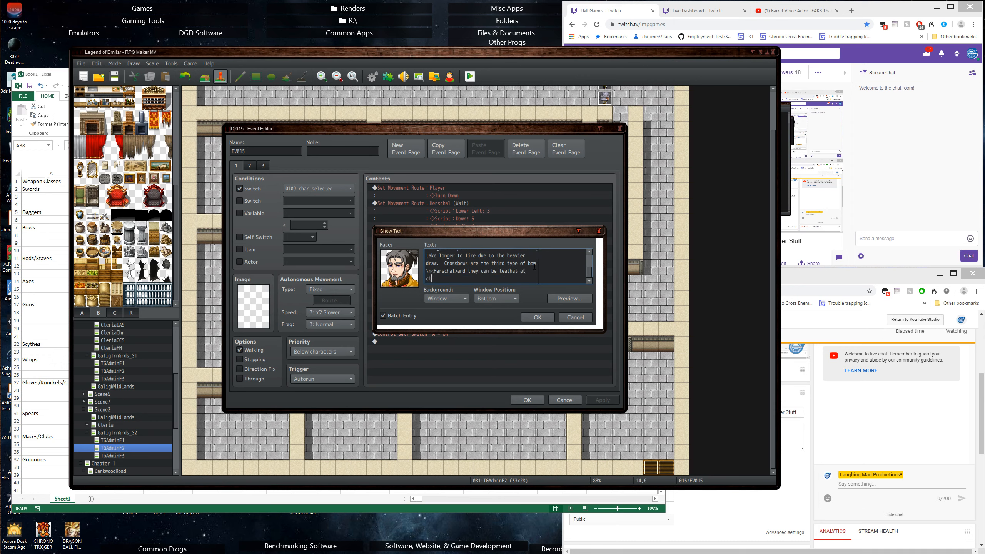
{"action": "type", "text": " range to un"}
{"action": "type", "text": "-armor"}
{"action": "type", "text": "ed d"}
{"action": "key", "text": "BackSpace"}
{"action": "type", "text": "tarkge"}
{"action": "key", "text": "BackSpace"}
{"action": "key", "text": "BackSpace"}
{"action": "key", "text": "BackSpace"}
{"action": "type", "text": "gets"}
Add "They" after "targets." and write "fire much smaller projectiles called bolts" on the next line
{"action": "type", "text": "they"}
{"action": "key", "text": "BackSpace"}
{"action": "key", "text": "BackSpace"}
{"action": "key", "text": "BackSpace"}
{"action": "type", "text": "They"}
{"action": "key", "text": "Return"}
{"action": "type", "text": "f"}
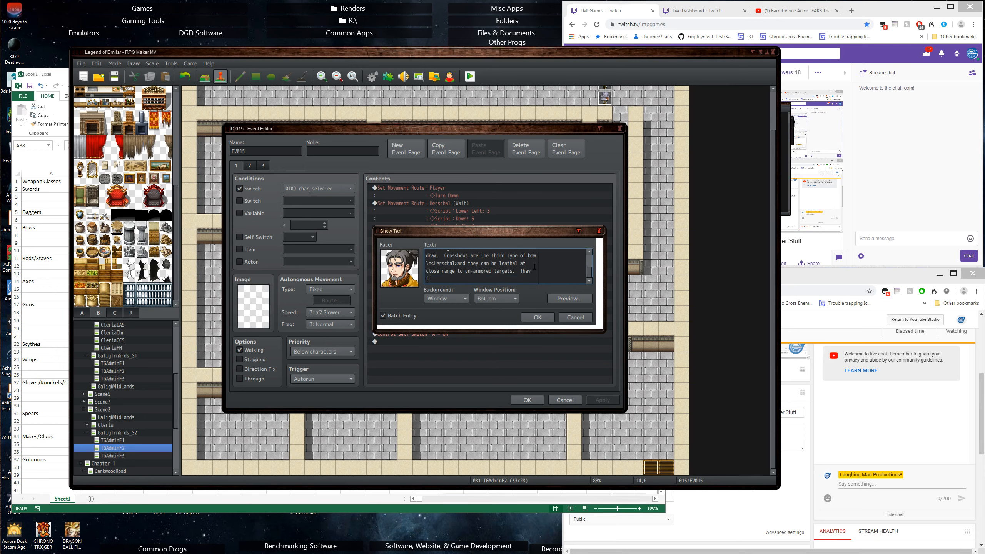
{"action": "type", "text": "ire "}
{"action": "type", "text": "smaller"}
{"action": "key", "text": "BackSpace"}
{"action": "key", "text": "BackSpace"}
{"action": "key", "text": "BackSpace"}
{"action": "type", "text": "much smaller projectiles called bolts "}
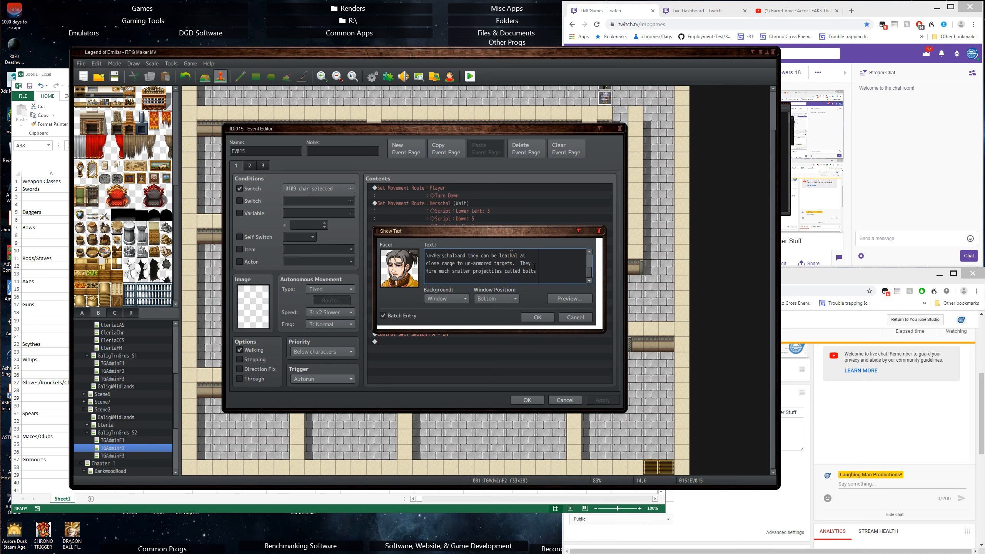
Write the line "which can sometimes contain liquids in" below the bolts line
{"action": "type", "text": "which can sometimes contain liquids in the"}
{"action": "key", "text": "Return"}
{"action": "type", "text": "top"}
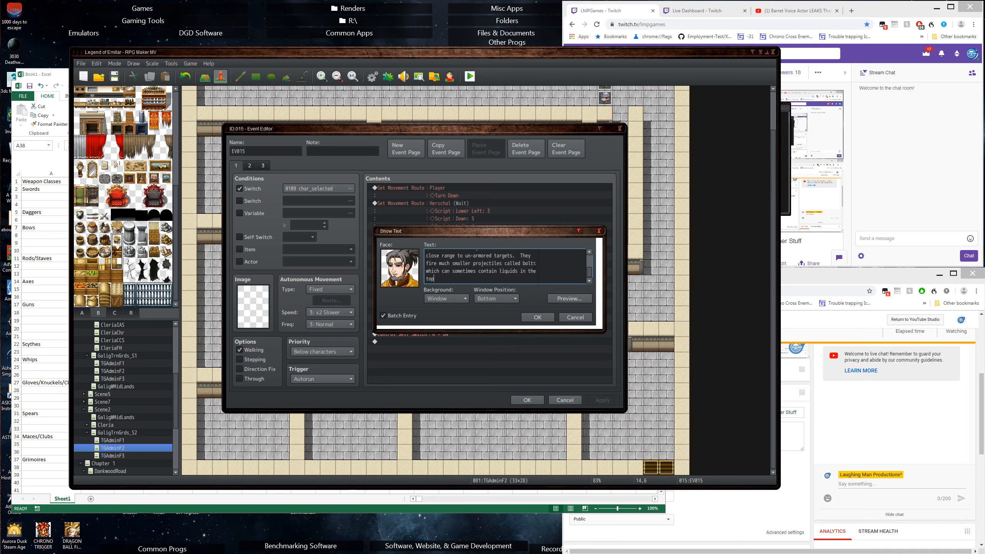
{"action": "type", "text": "ip[s."}
{"action": "key", "text": "BackSpace"}
{"action": "key", "text": "BackSpace"}
{"action": "key", "text": "BackSpace"}
{"action": "key", "text": "BackSpace"}
{"action": "key", "text": "BackSpace"}
{"action": "key", "text": "BackSpace"}
{"action": "key", "text": "BackSpace"}
{"action": "key", "text": "BackSpace"}
{"action": "key", "text": "BackSpace"}
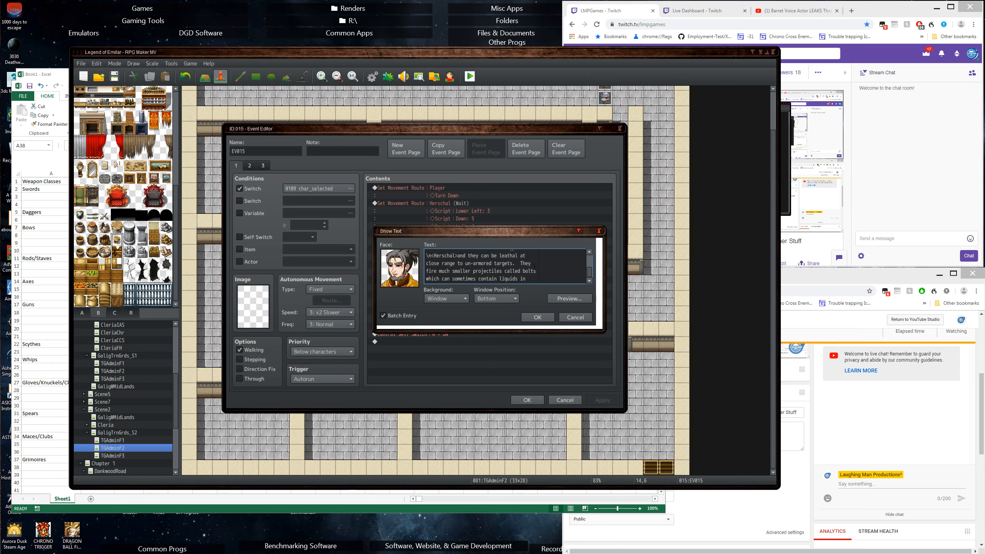
Break the line after "liquids in" and write "their tips." on the new line
{"action": "type", "text": "the"}
{"action": "key", "text": "BackSpace"}
{"action": "key", "text": "BackSpace"}
{"action": "key", "text": "BackSpace"}
{"action": "key", "text": "Return"}
{"action": "type", "text": "the"}
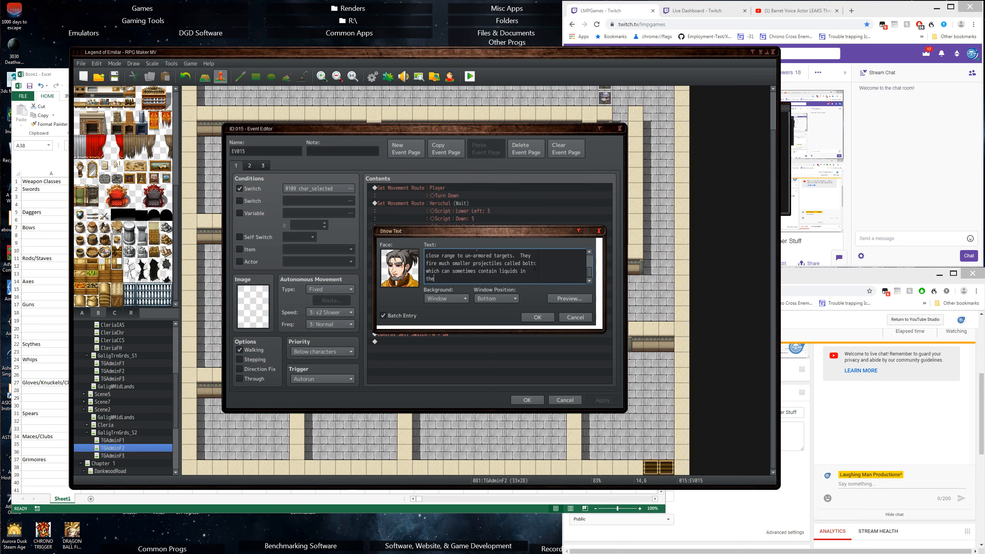
{"action": "type", "text": "ir tip."}
{"action": "key", "text": "BackSpace"}
{"action": "type", "text": "s."}
Continue after "their tips." with "While they do massive amounts of damage, they take a very long time to set up and reload."
{"action": "type", "text": "While they do ma"}
{"action": "key", "text": "BackSpace"}
{"action": "type", "text": "massive amounts of damage, th"}
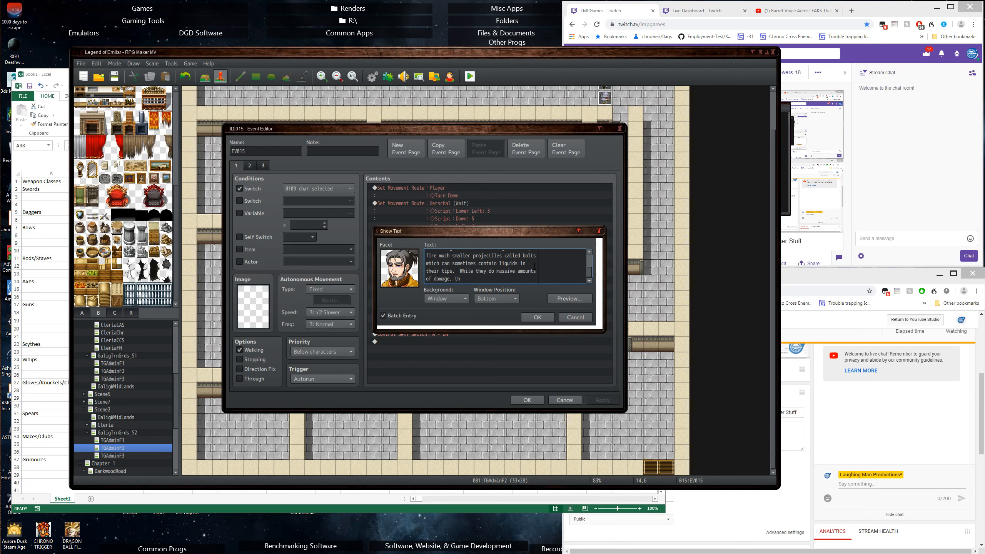
{"action": "type", "text": "ey take a very long time to"}
{"action": "key", "text": "Return"}
{"action": "type", "text": "set"}
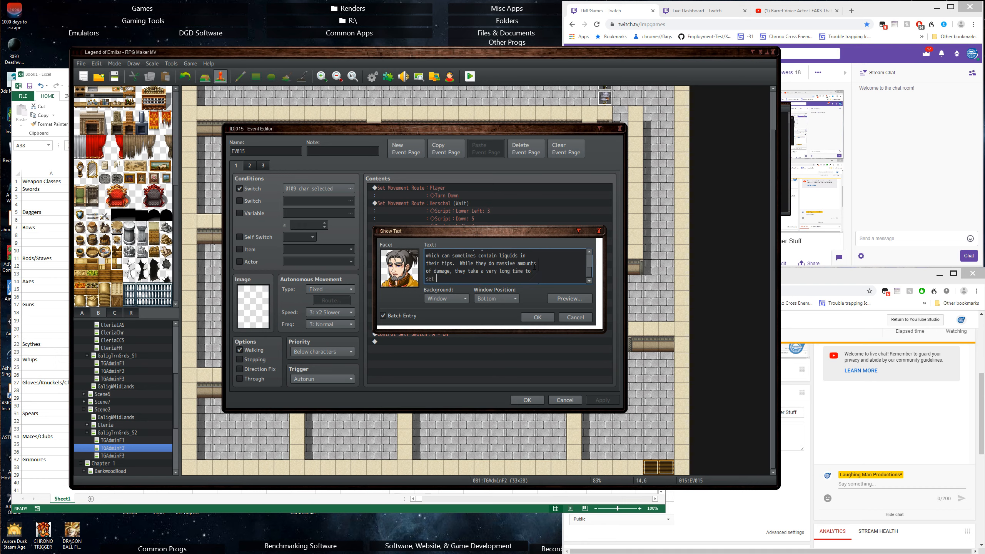
{"action": "type", "text": " up and reload."}
Put \n<Herschal> before "their tips." and rewrap the text below, breaking the lines after "While they do" and "they take a very"
{"action": "scroll", "coordinate": [523, 268], "scroll_direction": "up", "scroll_amount": 1}
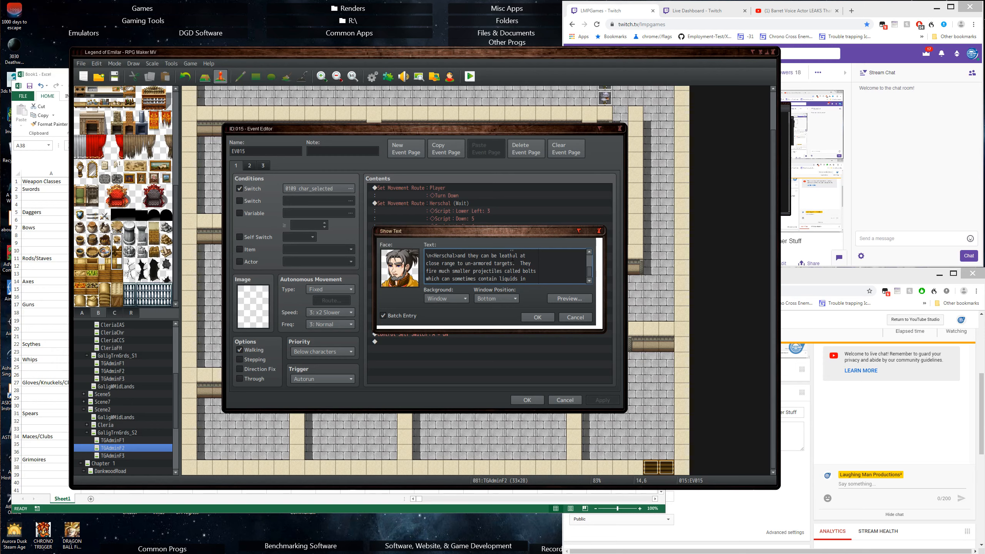
{"action": "key", "text": "Down"}
{"action": "key", "text": "Home"}
{"action": "type", "text": "\\n<Herschal>"}
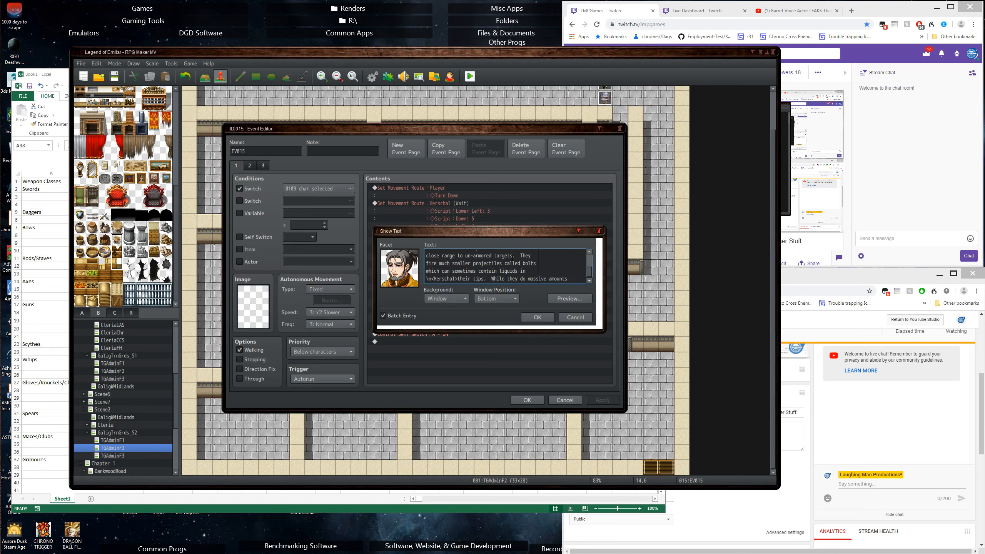
{"action": "key", "text": "Return"}
{"action": "key", "text": "End"}
{"action": "key", "text": "Delete"}
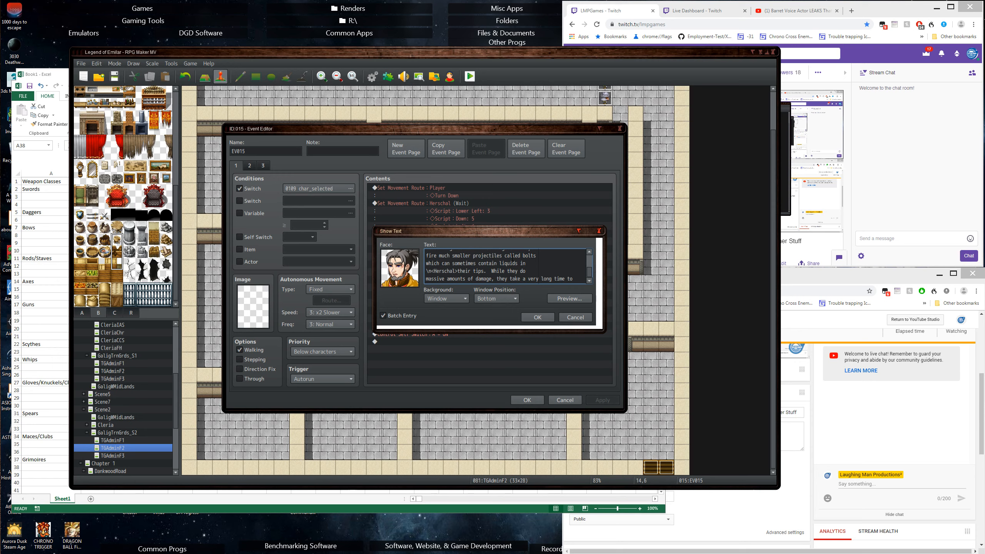
{"action": "key", "text": "Return"}
{"action": "key", "text": "End"}
{"action": "key", "text": "Delete"}
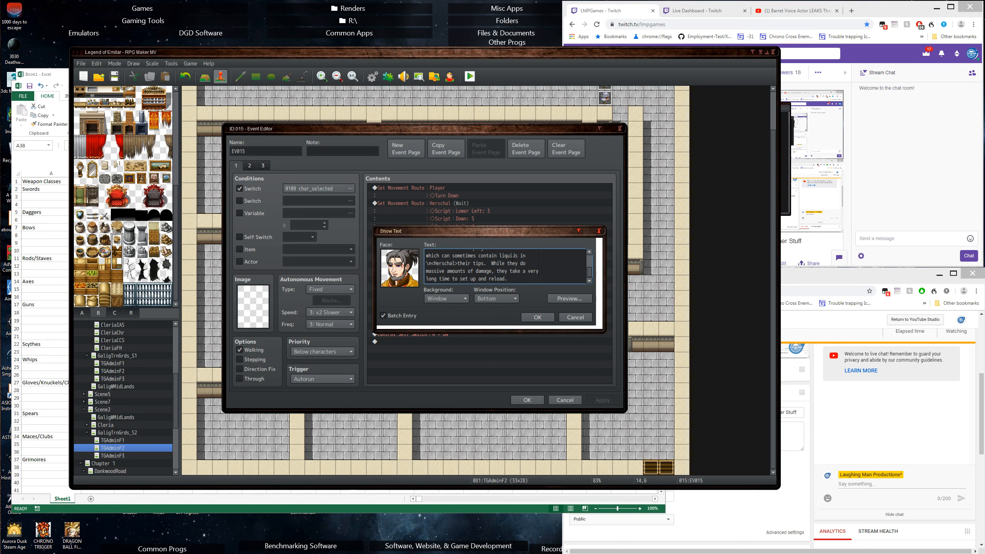
Leave a blank line after "reload." and write "\n<Herschal>Rods and staves are a staple of", ending with a line break
{"action": "key", "text": "Return"}
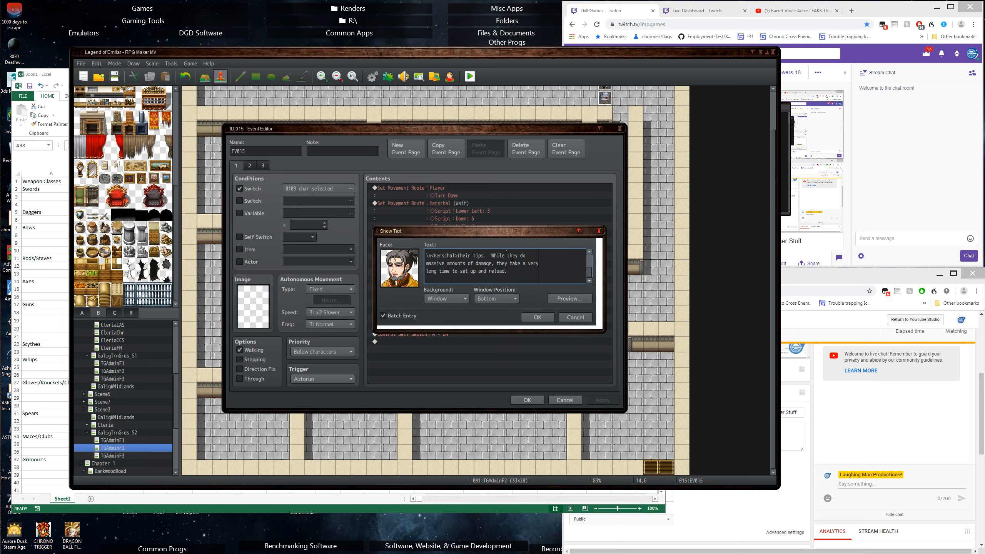
{"action": "key", "text": "Return"}
{"action": "type", "text": "\\n<Herschal>"}
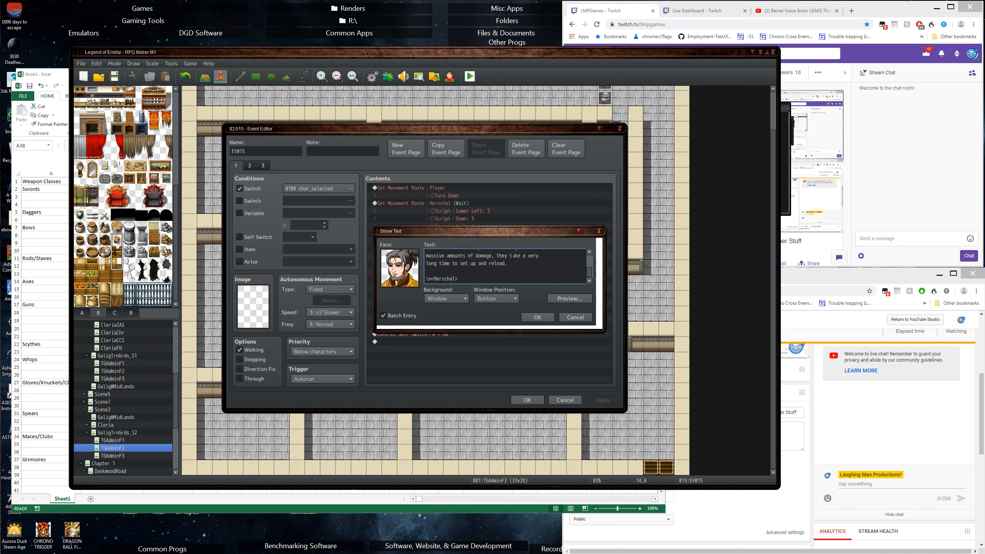
{"action": "type", "text": "Rods and staves are a stabl"}
{"action": "key", "text": "Left"}
{"action": "key", "text": "Left"}
{"action": "key", "text": "Left"}
{"action": "key", "text": "Left"}
{"action": "key", "text": "Left"}
{"action": "key", "text": "BackSpace"}
{"action": "type", "text": "p"}
{"action": "key", "text": "End"}
{"action": "key", "text": "Return"}
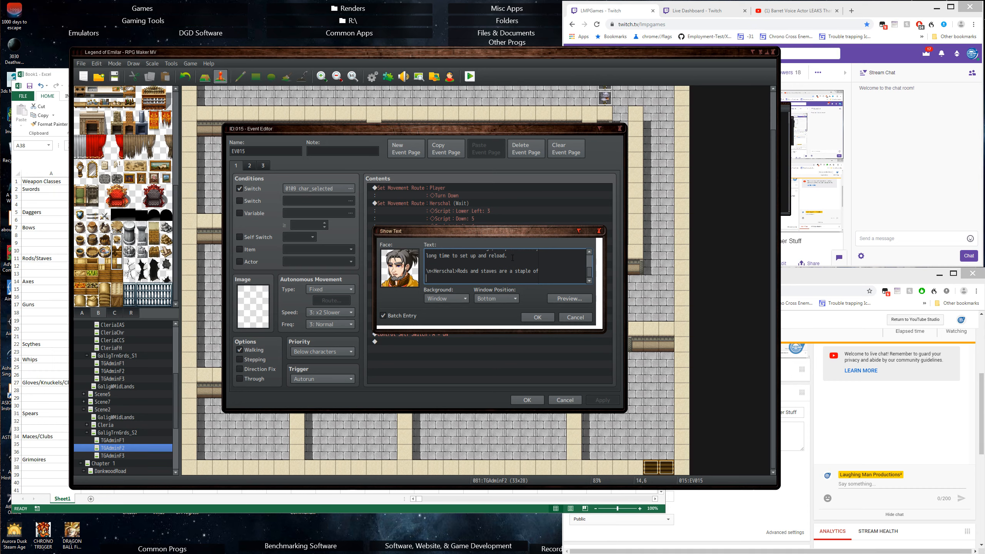
Write "magicians and holem men alike. Normally," and then the line "almost exclusively actually, these are", with a line break after it
{"action": "type", "text": "magicians and holem men alike,."}
{"action": "key", "text": "BackSpace"}
{"action": "type", "text": "Normally,"}
{"action": "key", "text": "Return"}
{"action": "type", "text": "almost ex"}
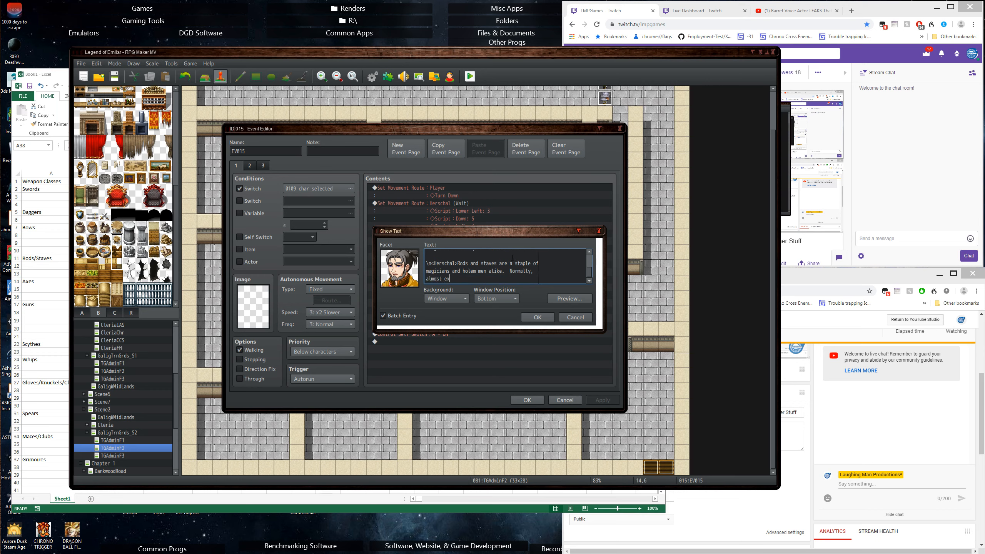
{"action": "type", "text": "clusively actually, these are t"}
{"action": "key", "text": "Return"}
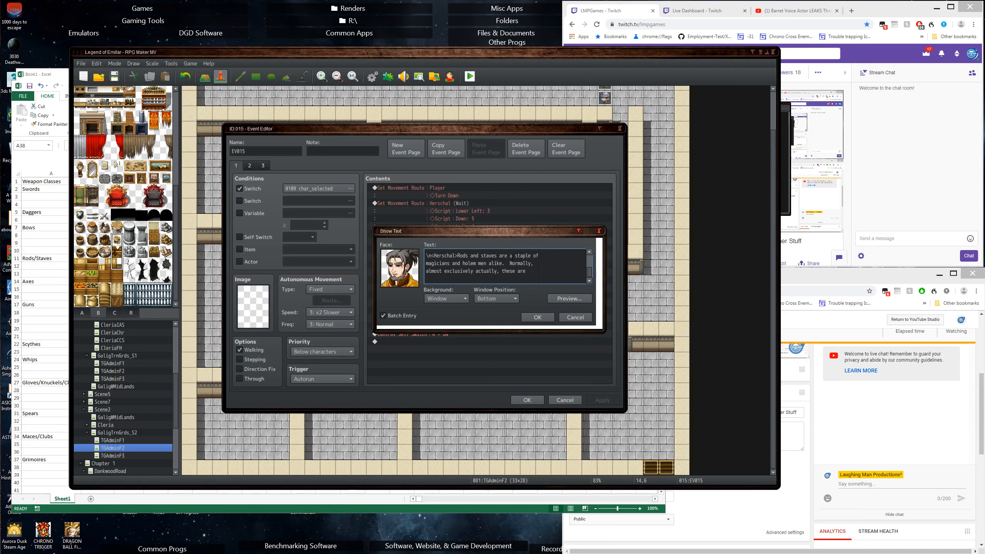
Write "two-handed weapons. These weapons" and correct "holem men" to "holy men" in the magicians line
{"action": "type", "text": "two-handed weapons."}
{"action": "key", "text": "BackSpace"}
{"action": "key", "text": "BackSpace"}
{"action": "type", "text": "y"}
{"action": "type", "text": "These weapons "}
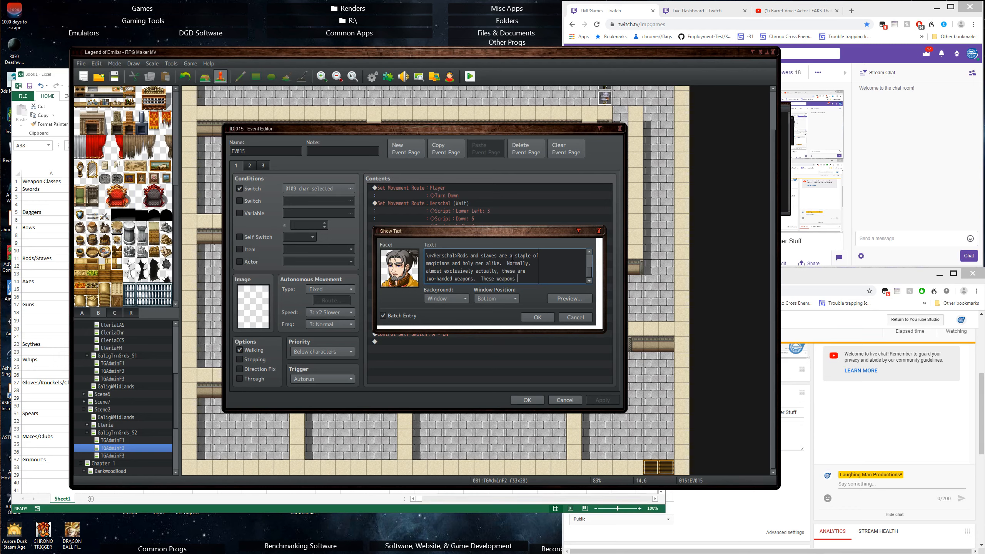
Continue with "don't", then the lines "do much damage to armored opponents but" and "they excel in enhancing magical power."
{"action": "type", "text": "don't"}
{"action": "key", "text": "Return"}
{"action": "type", "text": "d weapons.  These weapons don't do "}
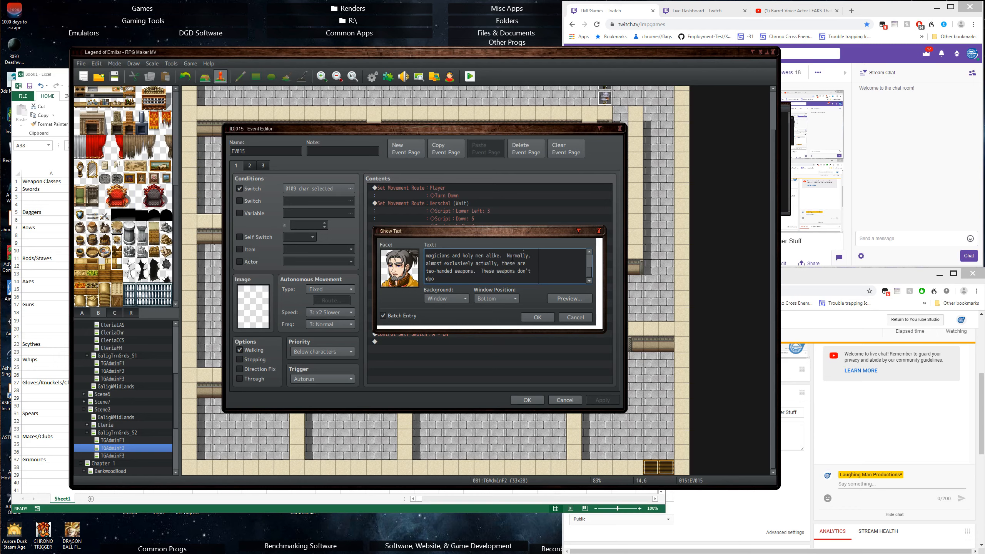
{"action": "type", "text": "much damage to armored opponents but"}
{"action": "key", "text": "Return"}
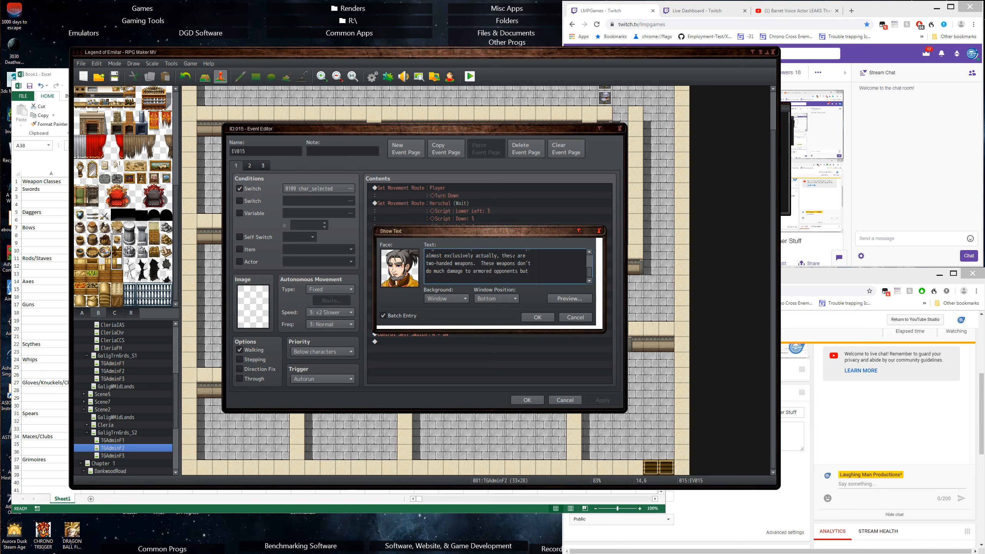
{"action": "type", "text": "they excel in enhancing magical power."}
Put \n<Herschal> before "do much damage" and rewrap the sentence, breaking the lines after "armored" and "enhancing"
{"action": "scroll", "coordinate": [509, 266], "scroll_direction": "up", "scroll_amount": 1}
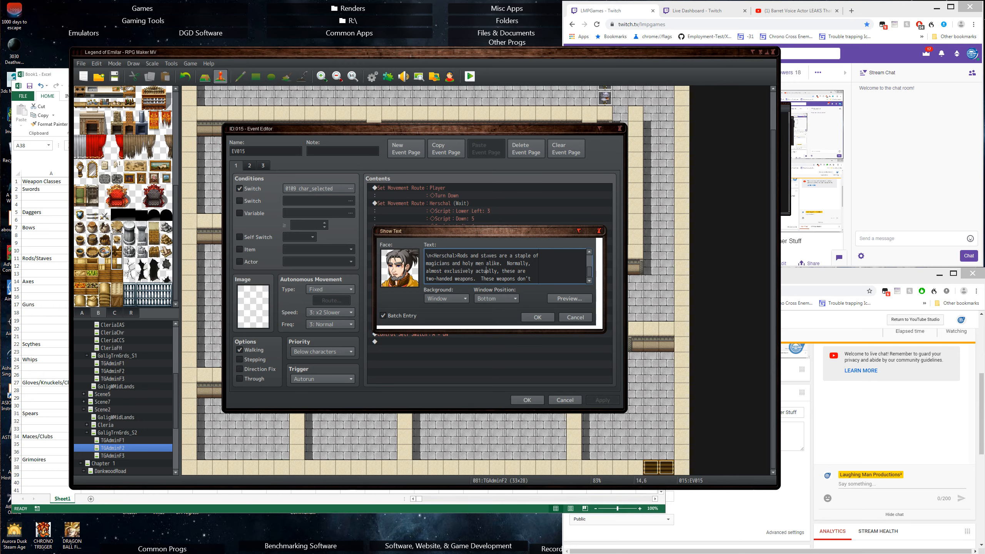
{"action": "scroll", "coordinate": [487, 257], "scroll_direction": "down", "scroll_amount": 1}
{"action": "type", "text": "\\n<Herschal>"}
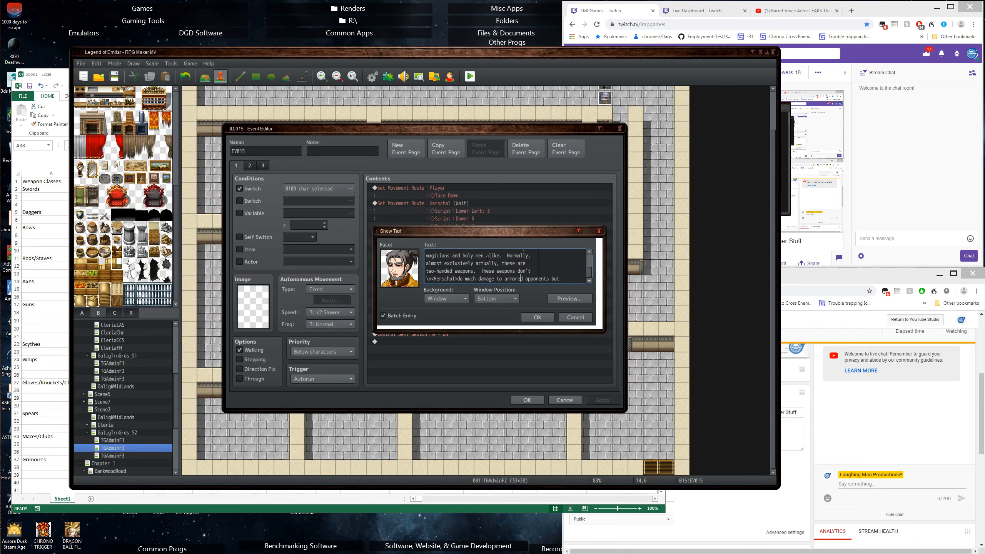
{"action": "key", "text": "Return"}
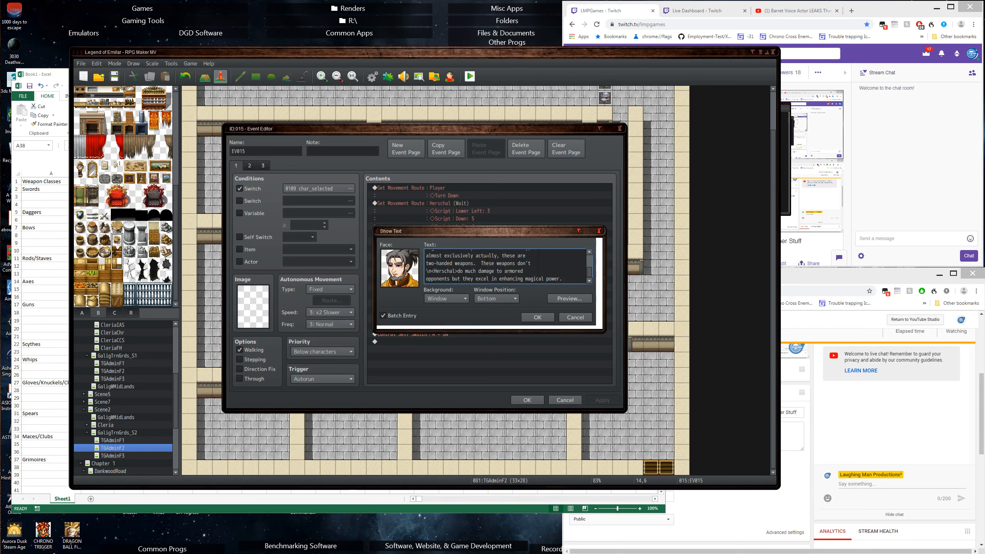
{"action": "key", "text": "Return"}
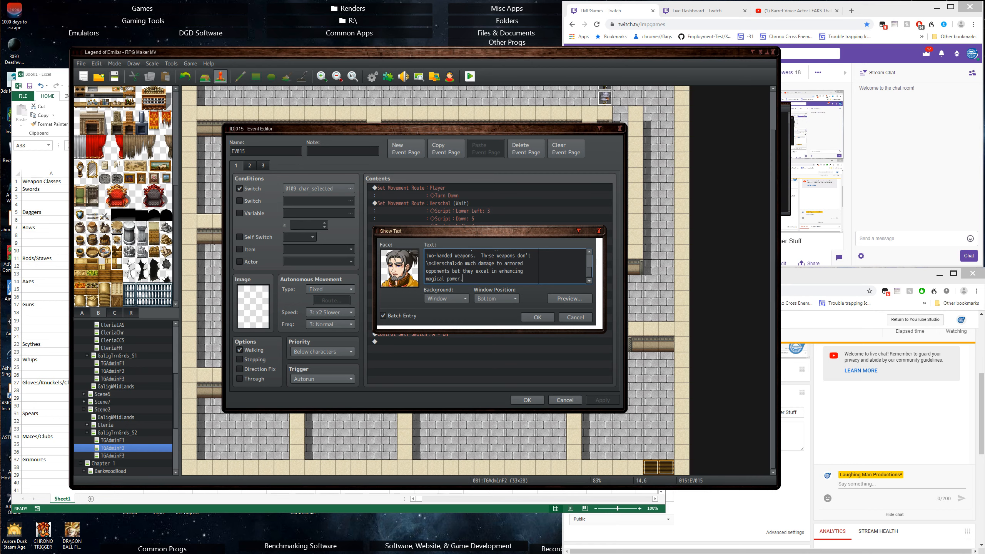
Leave a blank line after "magical power." and write "\n<Herschal>Axes are quite versitle and", ending with a line break
{"action": "key", "text": "Return"}
{"action": "key", "text": "Return"}
{"action": "type", "text": "\\n<Herschal>"}
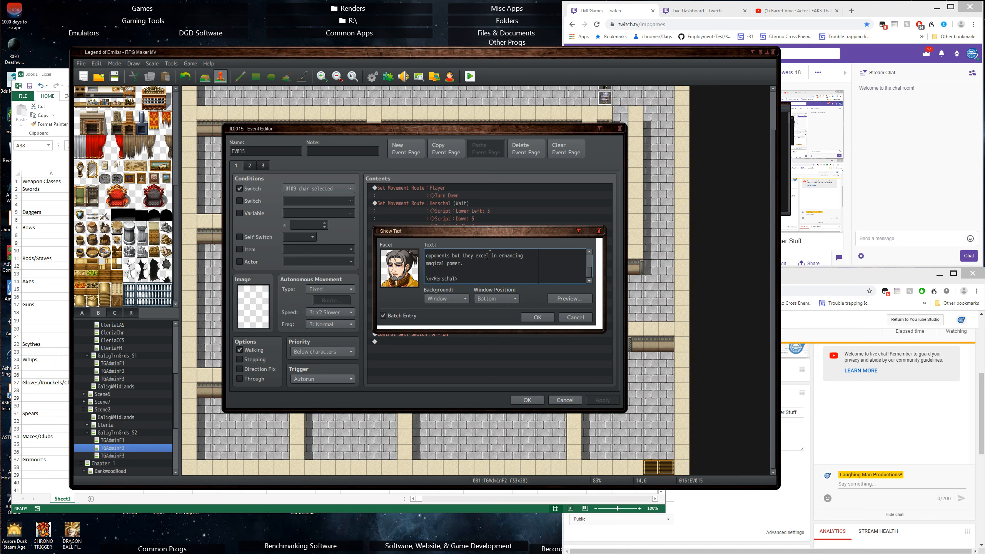
{"action": "type", "text": "Axes a "}
{"action": "type", "text": "e quite versitle and"}
{"action": "key", "text": "BackSpace"}
{"action": "key", "text": "BackSpace"}
{"action": "key", "text": "BackSpace"}
{"action": "type", "text": "and"}
{"action": "key", "text": "Return"}
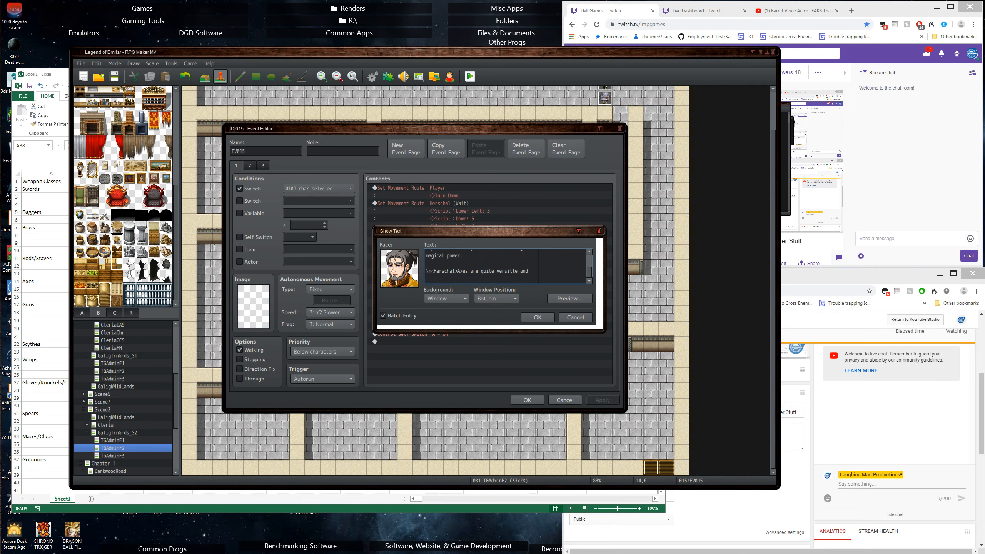
Write "offer a wide range of utility. For" and then the line "starters, all axes have some level of armor"
{"action": "type", "text": "offer a wide range of utility.  For st"}
{"action": "key", "text": "BackSpace"}
{"action": "key", "text": "BackSpace"}
{"action": "type", "text": "starters"}
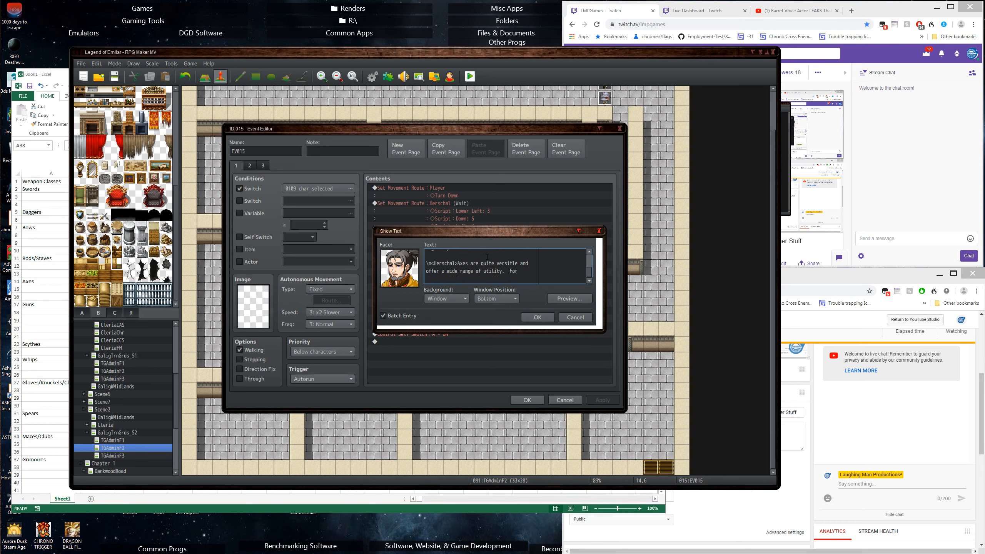
{"action": "type", "text": ", all aces"}
{"action": "key", "text": "BackSpace"}
{"action": "type", "text": "s have some level of armor"}
{"action": "key", "text": "Return"}
Write the line "penetration; even one-handed ones. This" below "starters, all axes have some level of armor" and end it with a line break
{"action": "type", "text": "p"}
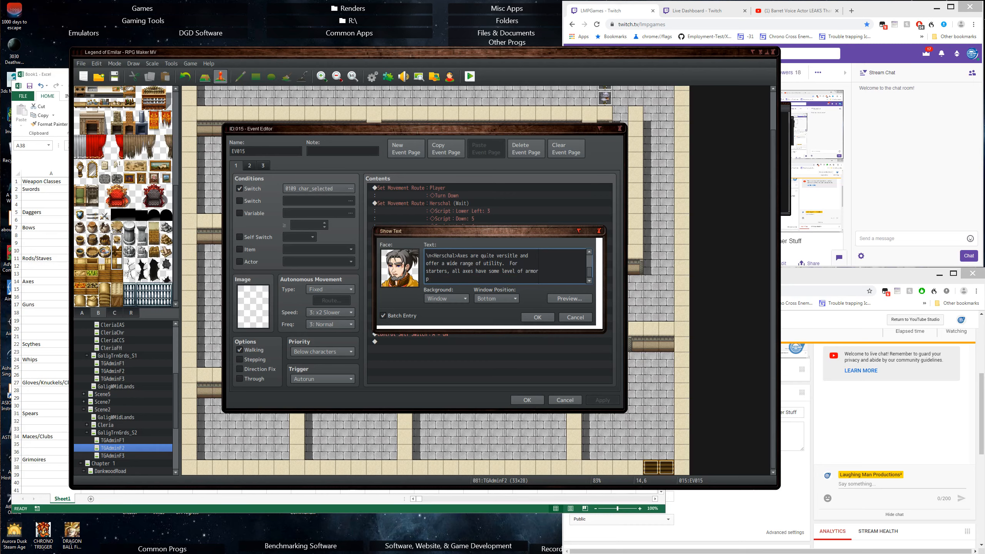
{"action": "type", "text": "oenetration; even one-handed ones"}
{"action": "key", "text": "BackSpace"}
{"action": "key", "text": "BackSpace"}
{"action": "key", "text": "BackSpace"}
{"action": "key", "text": "BackSpace"}
{"action": "type", "text": "This"}
{"action": "key", "text": "Return"}
Write the line "makes pairing them with weapons that don't", ending with a line break
{"action": "type", "text": "makes t"}
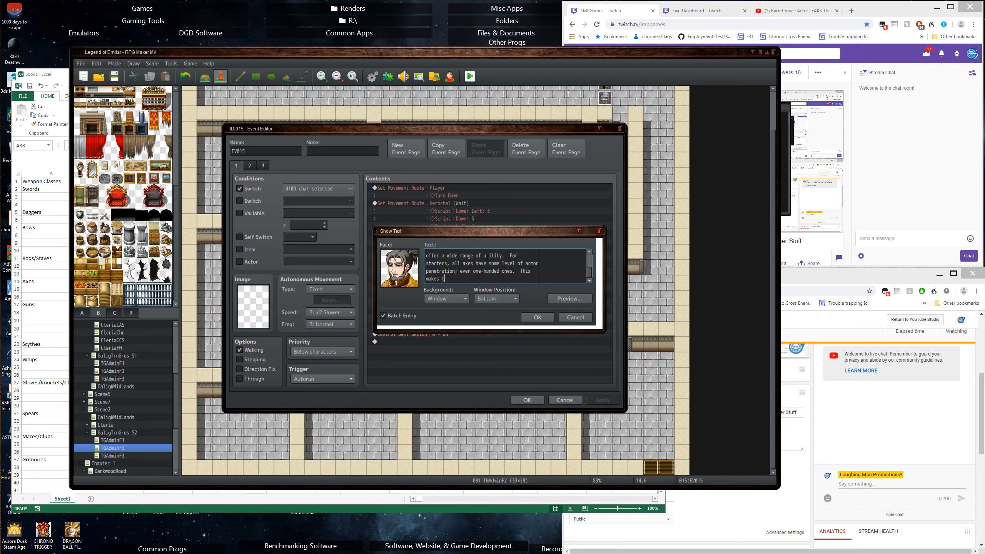
{"action": "type", "text": "hem a"}
{"action": "type", "text": " good pair"}
{"action": "key", "text": "BackSpace"}
{"action": "key", "text": "BackSpace"}
{"action": "key", "text": "BackSpace"}
{"action": "key", "text": "BackSpace"}
{"action": "key", "text": "BackSpace"}
{"action": "key", "text": "BackSpace"}
{"action": "key", "text": "BackSpace"}
{"action": "key", "text": "BackSpace"}
{"action": "key", "text": "BackSpace"}
{"action": "key", "text": "BackSpace"}
{"action": "key", "text": "BackSpace"}
{"action": "key", "text": "BackSpace"}
{"action": "key", "text": "BackSpace"}
{"action": "key", "text": "BackSpace"}
{"action": "key", "text": "BackSpace"}
{"action": "type", "text": "pairin thjem"}
{"action": "key", "text": "BackSpace"}
{"action": "key", "text": "BackSpace"}
{"action": "type", "text": "ng them with weapons that don't"}
{"action": "key", "text": "Return"}
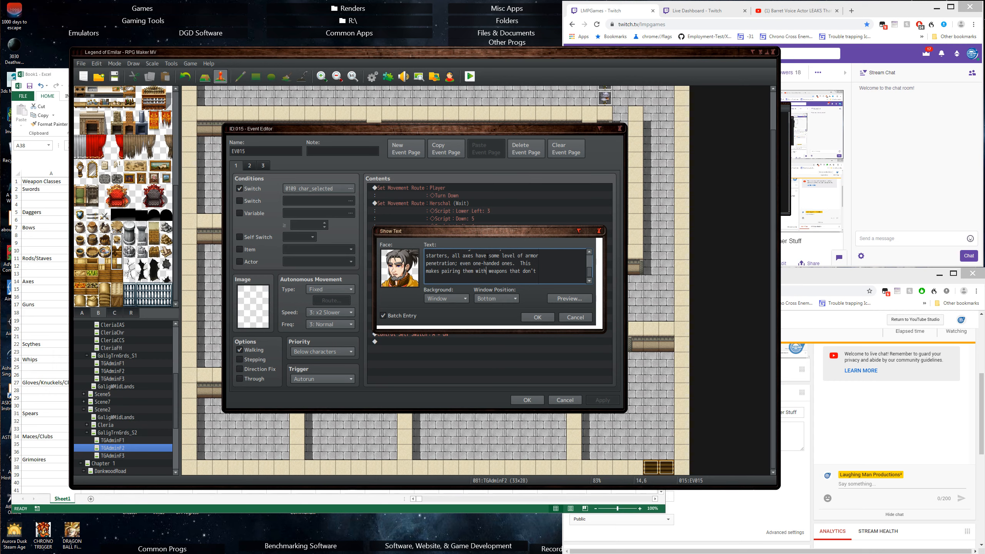
Insert "one-handed" before "weapons", move "that don't" to the following line, and continue with "a good choice as it makes up for" and "that deficiency."
{"action": "type", "text": "one-handed"}
{"action": "key", "text": "BackSpace"}
{"action": "type", "text": "\\"}
{"action": "key", "text": "Return"}
{"action": "type", "text": "good choice as it makes up for"}
{"action": "scroll", "coordinate": [487, 256], "scroll_direction": "down", "scroll_amount": 1}
{"action": "type", "text": "tha"}
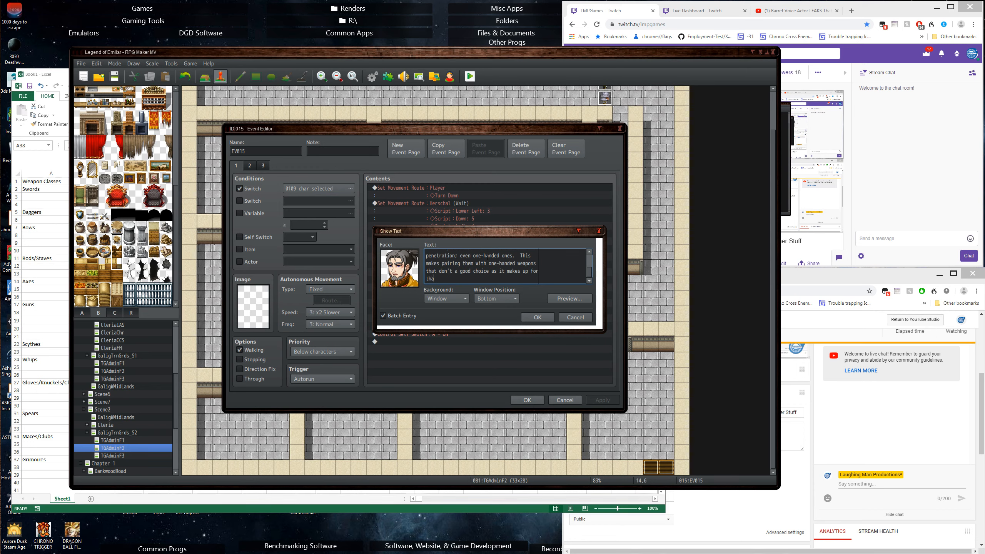
{"action": "type", "text": "t deficiency."}
Put \n<Herschal> before "makes pairing them" and rewrap the sentence, breaking the lines after "with" and "choice"
{"action": "scroll", "coordinate": [489, 276], "scroll_direction": "up", "scroll_amount": 3}
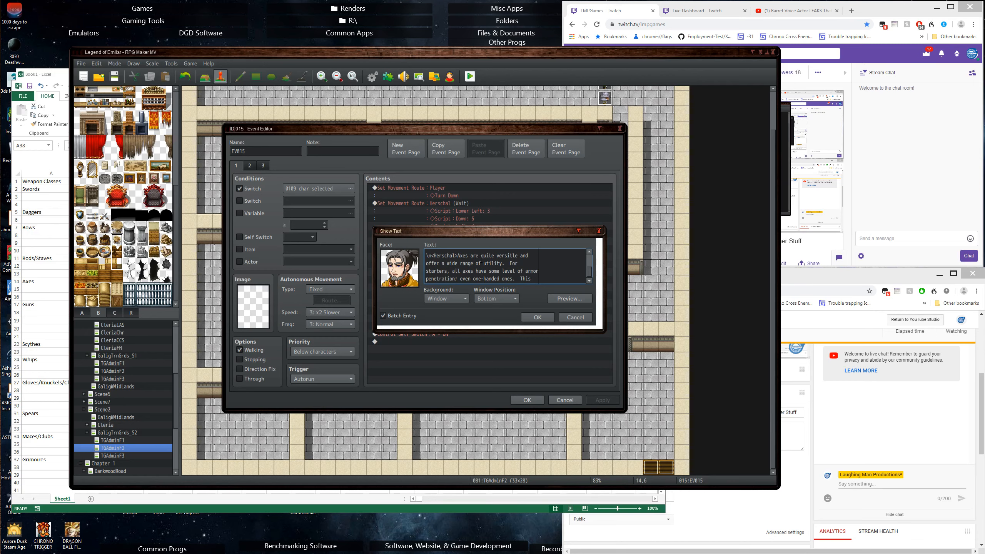
{"action": "scroll", "coordinate": [482, 260], "scroll_direction": "down", "scroll_amount": 1}
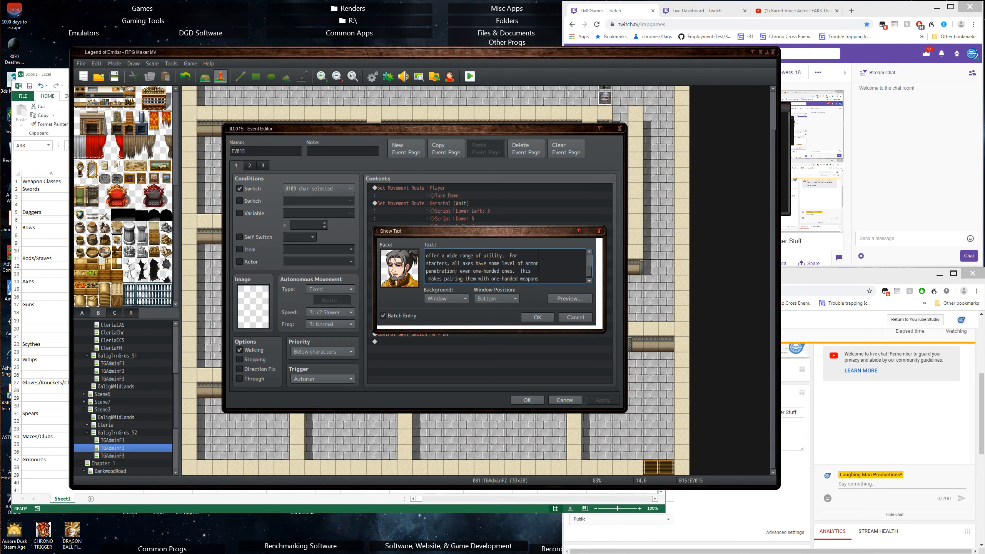
{"action": "key", "text": "BackSpace"}
{"action": "type", "text": "\\n<Herschal>"}
{"action": "key", "text": "Delete"}
{"action": "key", "text": "Return"}
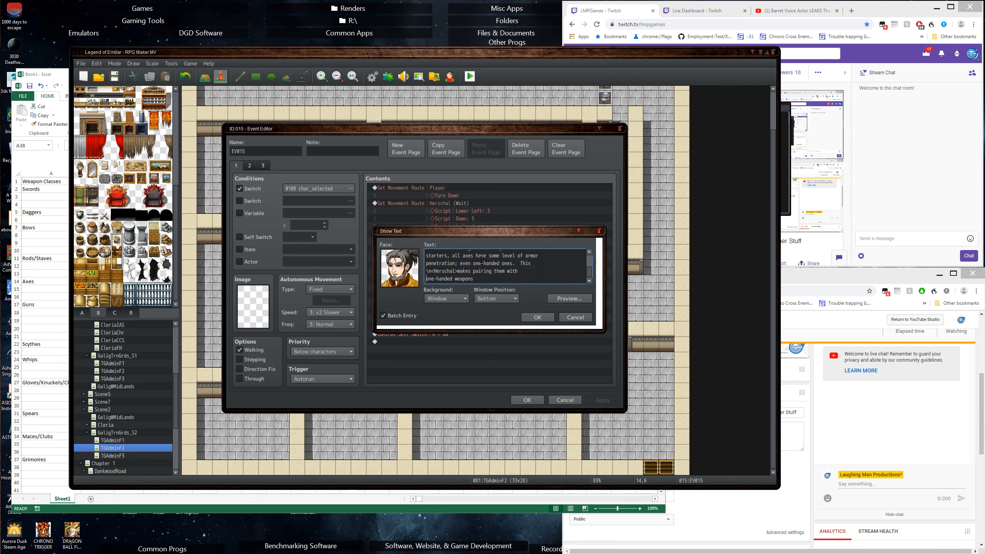
{"action": "key", "text": "End"}
{"action": "key", "text": "Delete"}
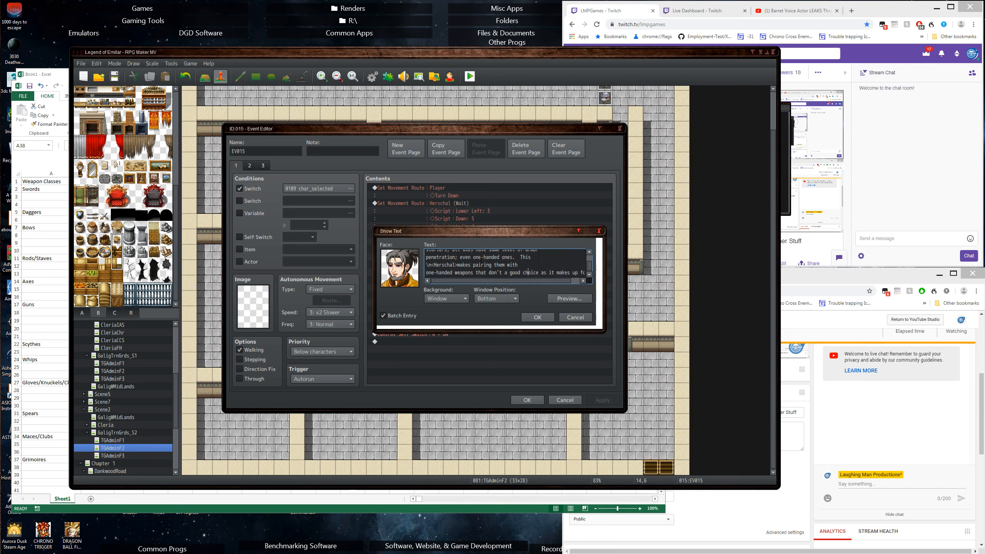
{"action": "key", "text": "Delete"}
{"action": "key", "text": "Return"}
{"action": "key", "text": "End"}
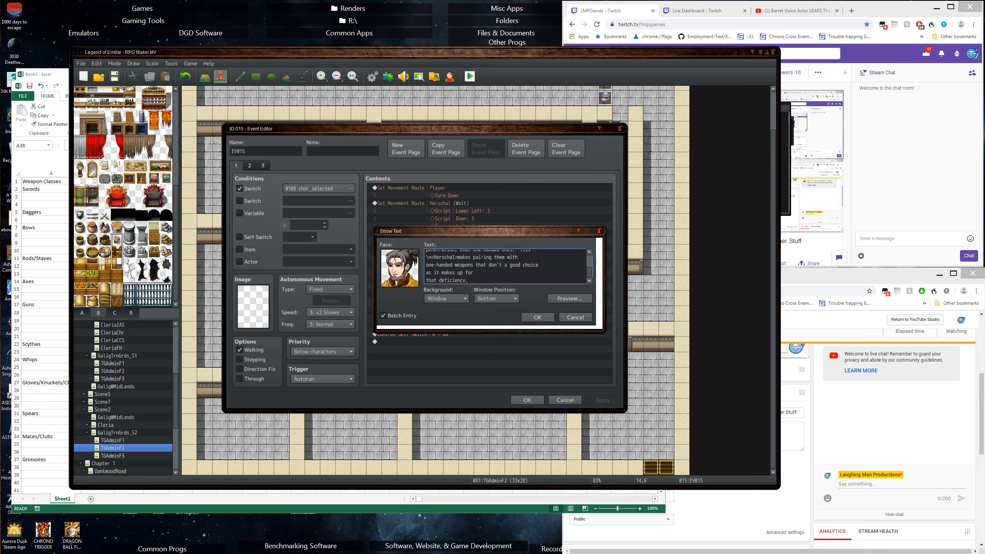
{"action": "key", "text": "Delete"}
Add "Like" after "that deficiency." and the line "swords, there are one-handed and two-handed", ending with a line break
{"action": "type", "text": "ike"}
{"action": "key", "text": "Return"}
{"action": "type", "text": "s"}
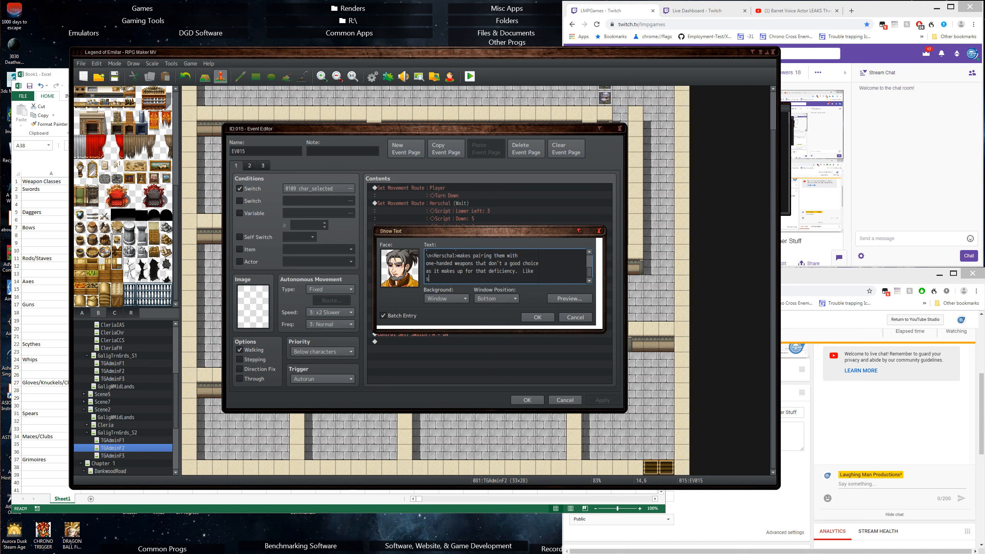
{"action": "type", "text": "words, there are one-0handed and two-handed"}
{"action": "key", "text": "Return"}
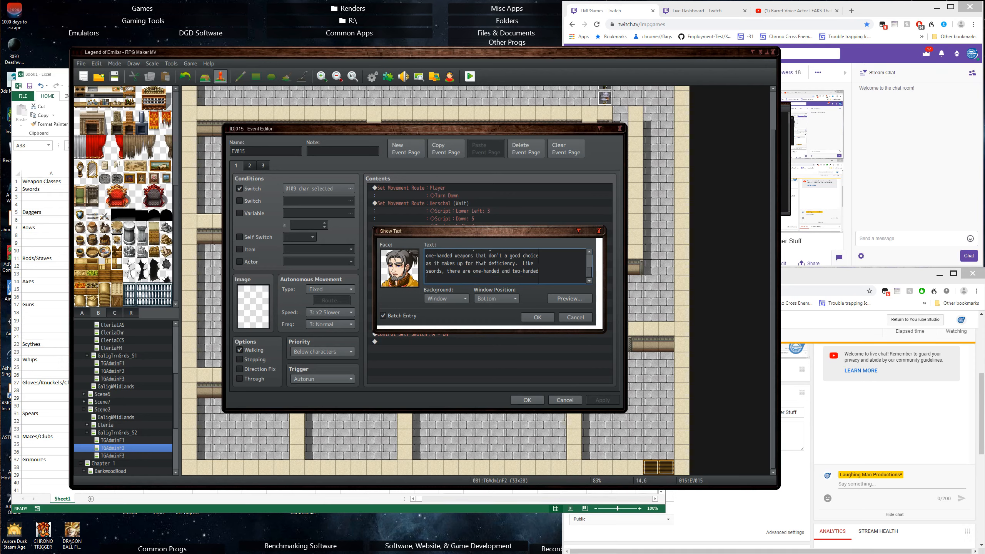
Start the line after "two-handed" with the word "veriatie"
{"action": "type", "text": "va"}
{"action": "key", "text": "BackSpace"}
{"action": "key", "text": "BackSpace"}
{"action": "key", "text": "BackSpace"}
{"action": "key", "text": "BackSpace"}
{"action": "key", "text": "BackSpace"}
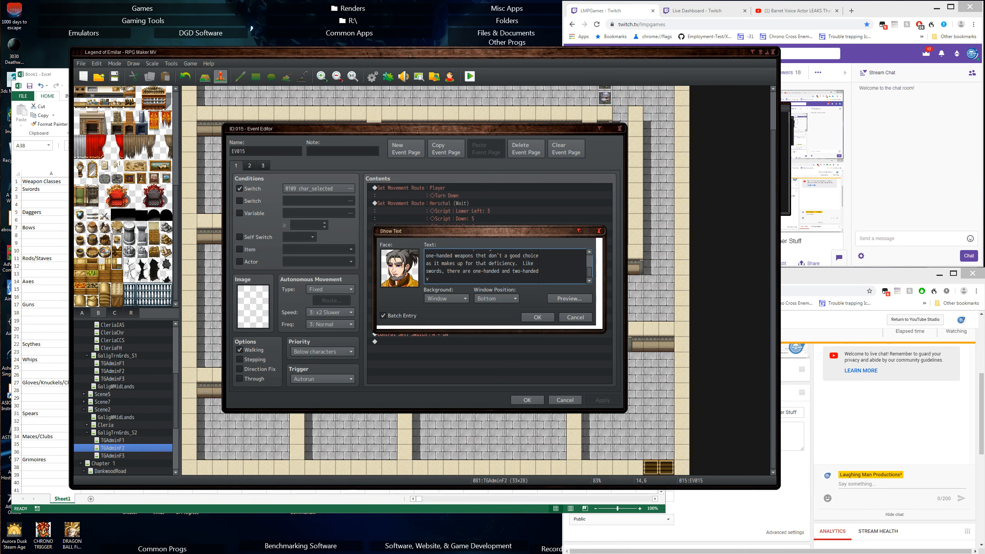
{"action": "type", "text": "var"}
{"action": "key", "text": "BackSpace"}
{"action": "key", "text": "BackSpace"}
{"action": "type", "text": "eriatie"}
{"action": "mouse_move", "coordinate": [5, 210]}
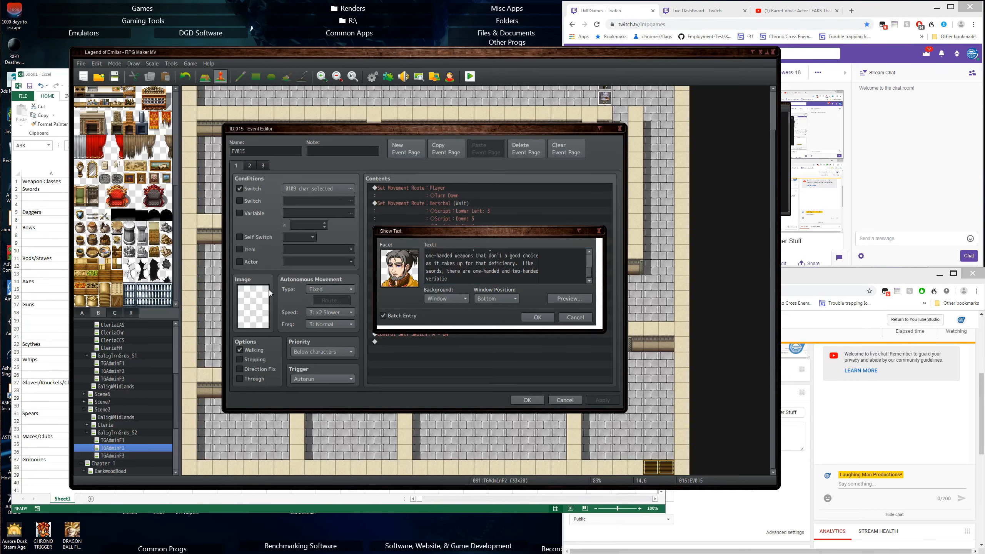
Copy the whole dialogue text, open Word with a blank document, and paste the text there for spell-checking
{"action": "key", "text": "super+s"}
{"action": "type", "text": "word"}
{"action": "key", "text": "Return"}
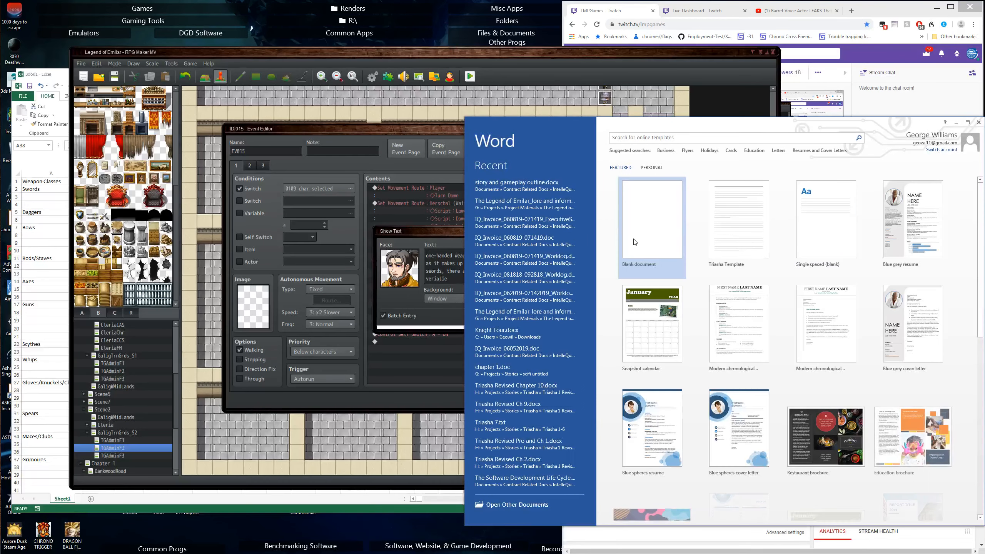
{"action": "left_click", "coordinate": [444, 271]}
{"action": "key", "text": "ctrl+a"}
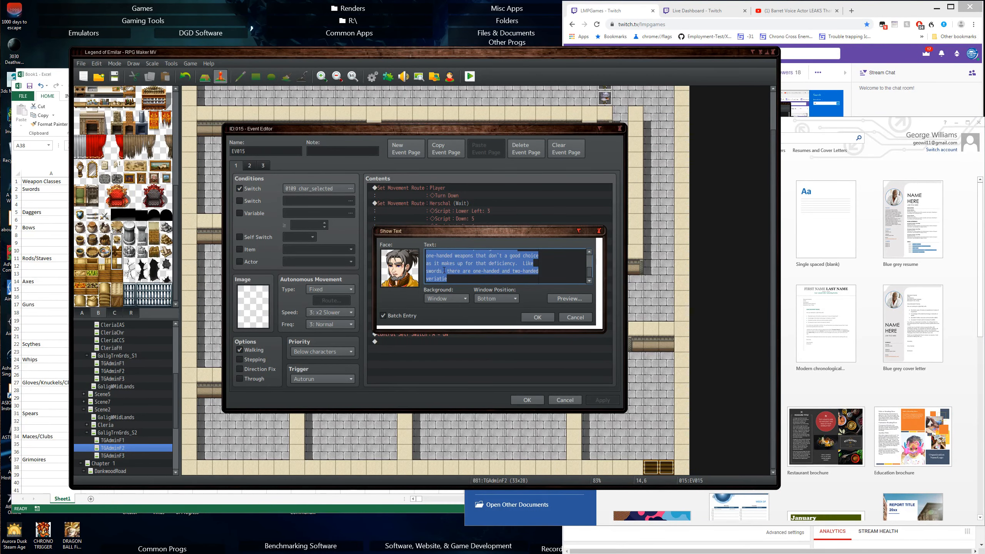
{"action": "key", "text": "alt+Tab"}
{"action": "left_click", "coordinate": [661, 235]}
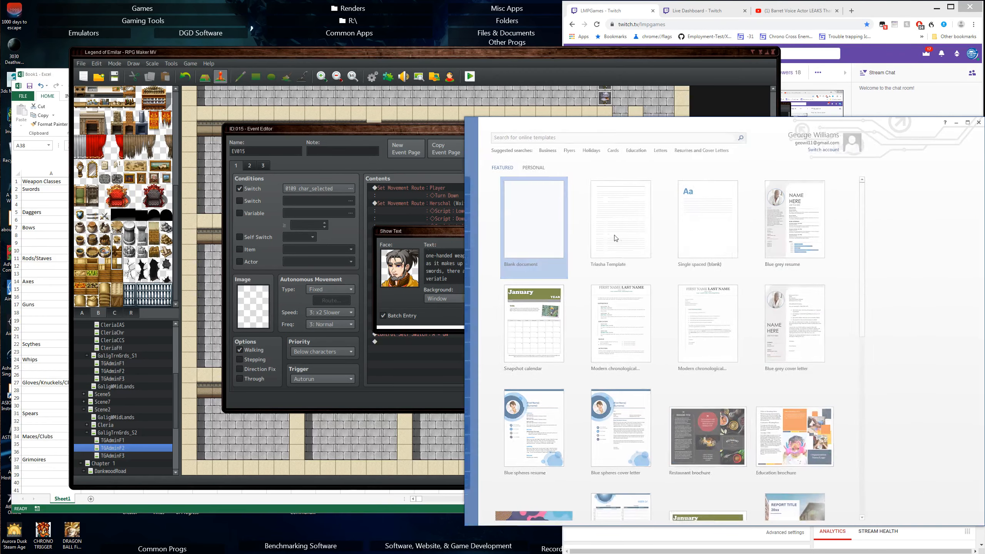
{"action": "left_click_drag", "start_coordinate": [608, 127], "coordinate": [267, 46]}
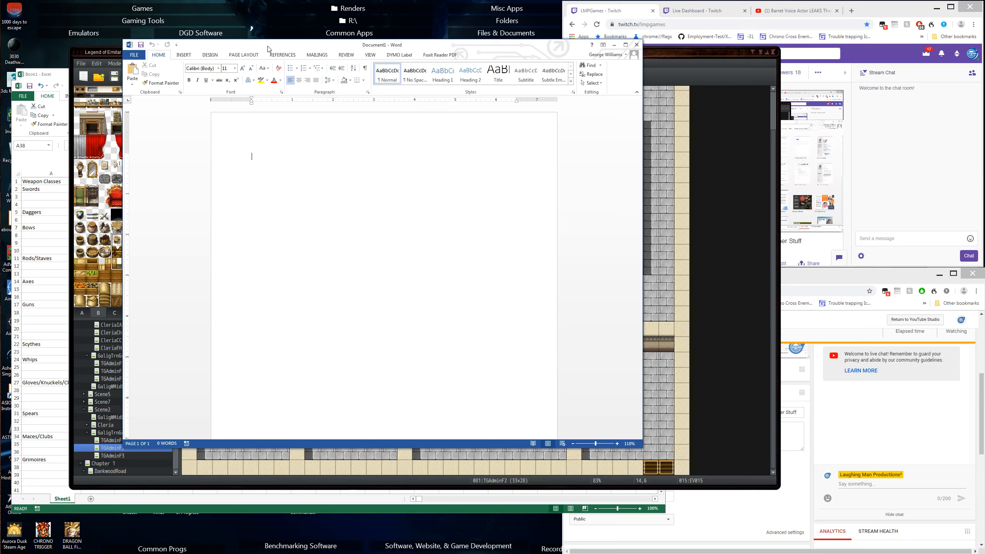
{"action": "key", "text": "ctrl+v"}
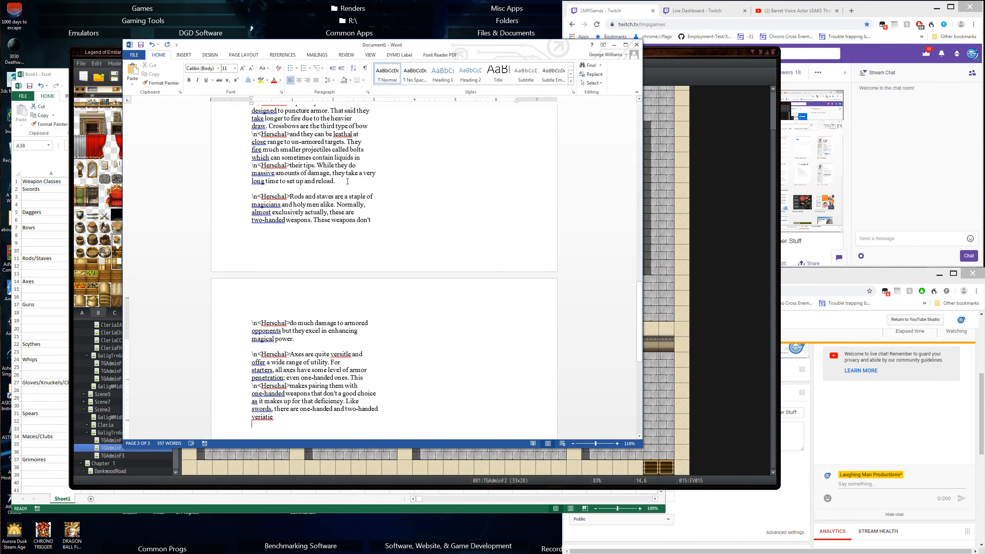
Correct the misspelled "veriatie" at the end of the pasted text to the suggestion "verity"
{"action": "scroll", "coordinate": [349, 191], "scroll_direction": "up", "scroll_amount": 5}
{"action": "scroll", "coordinate": [349, 192], "scroll_direction": "up", "scroll_amount": 15}
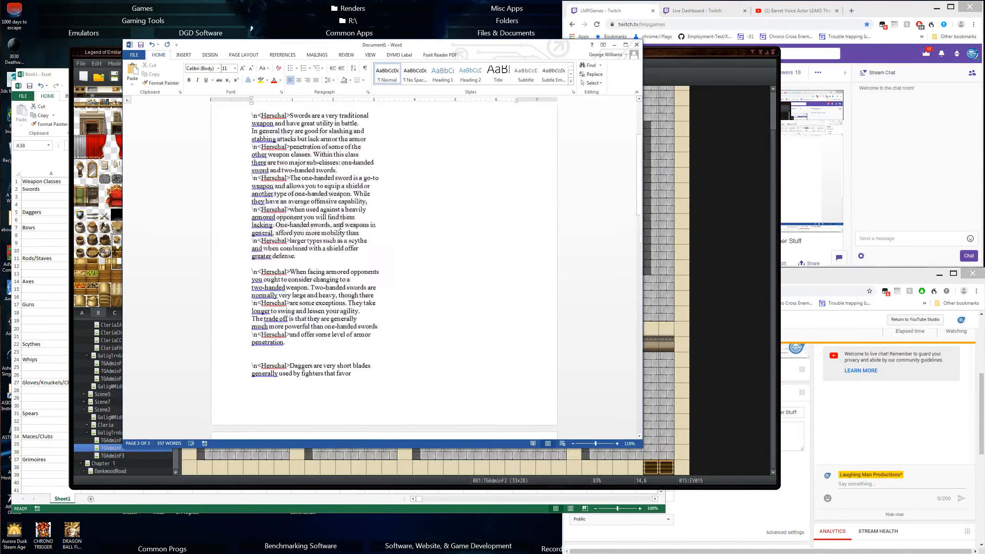
{"action": "scroll", "coordinate": [341, 212], "scroll_direction": "down", "scroll_amount": 20}
{"action": "scroll", "coordinate": [330, 235], "scroll_direction": "up", "scroll_amount": 5}
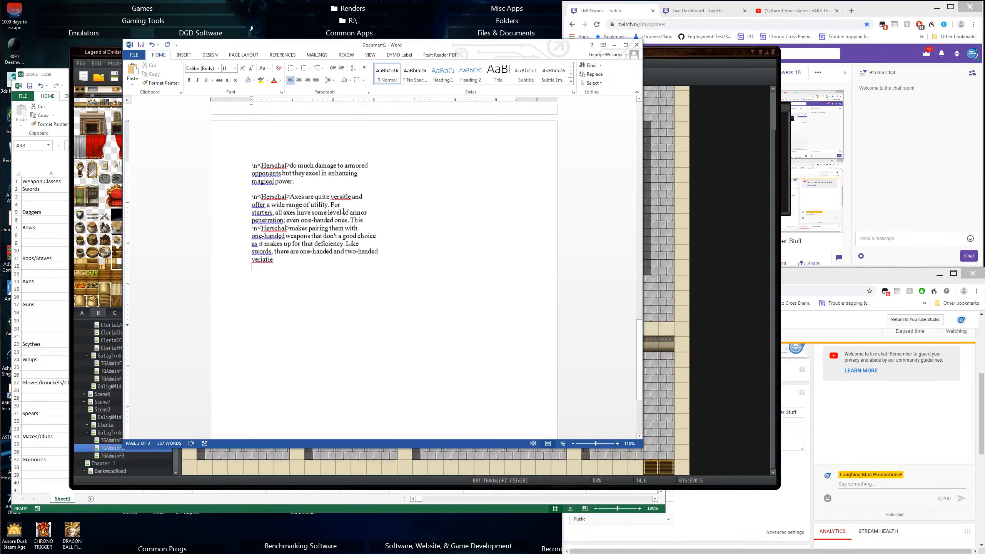
{"action": "right_click", "coordinate": [269, 260]}
{"action": "left_click", "coordinate": [294, 268]}
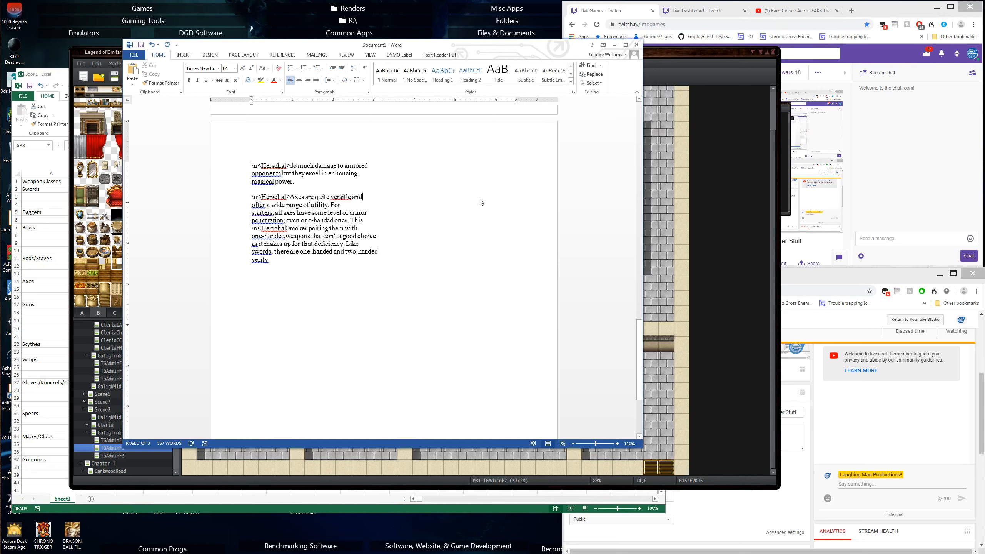
Delete all the text from the Word document and return to RPG Maker MV's Show Text dialog
{"action": "key", "text": "ctrl+a"}
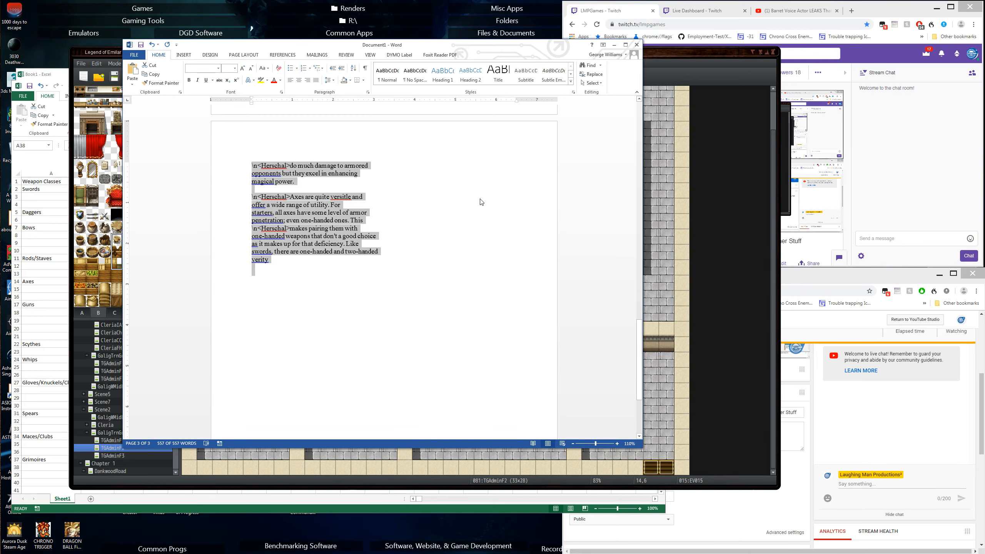
{"action": "key", "text": "Delete"}
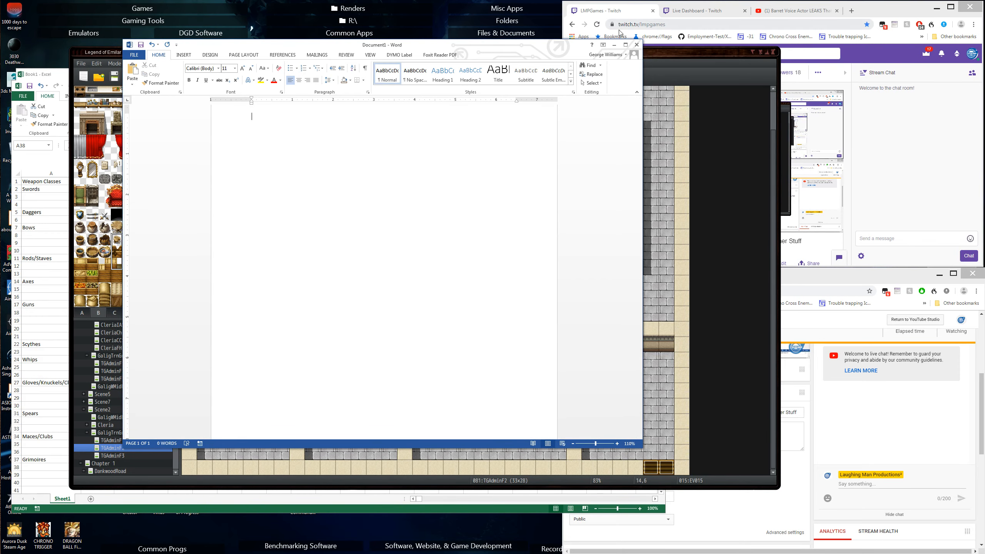
{"action": "left_click", "coordinate": [614, 45]}
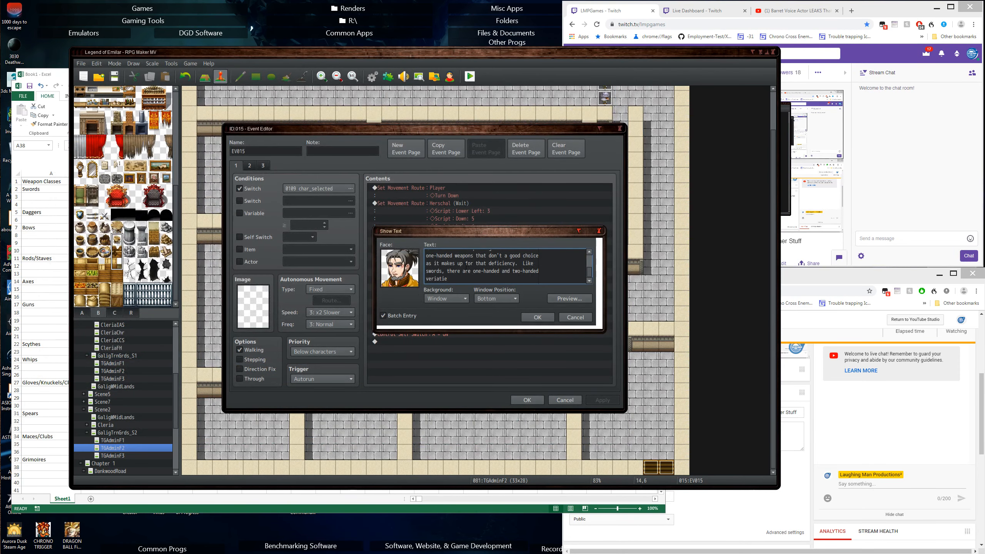
Change "veriatie" to "verities." and continue with "Axes are good at cutting things" and the line "and inflict bleeding readily."
{"action": "key", "text": "BackSpace"}
{"action": "key", "text": "BackSpace"}
{"action": "key", "text": "BackSpace"}
{"action": "type", "text": "ies."}
{"action": "type", "text": "Axes are good at cutting"}
{"action": "key", "text": "BackSpace"}
{"action": "type", "text": "things"}
{"action": "key", "text": "Return"}
{"action": "type", "text": "and i"}
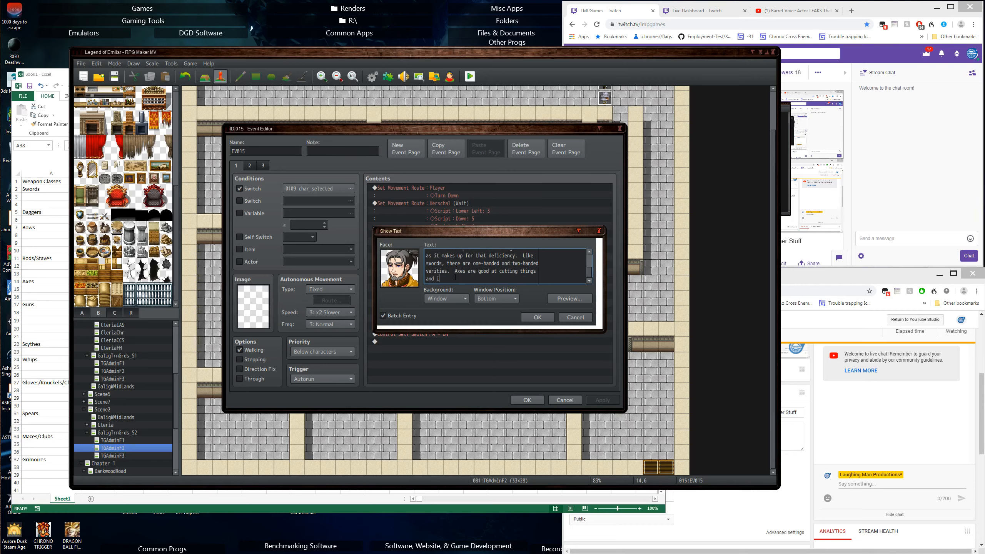
{"action": "type", "text": "nflict bleeding read"}
{"action": "key", "text": "BackSpace"}
{"action": "type", "text": "adily."}
Remove the stray "veriatie" line above the line that starts with "verities."
{"action": "scroll", "coordinate": [456, 279], "scroll_direction": "up", "scroll_amount": 2}
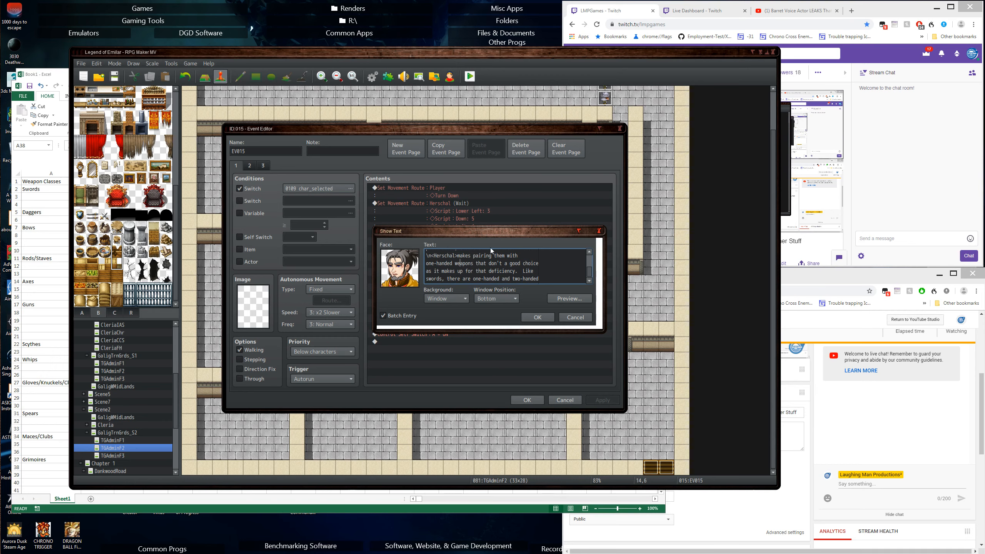
{"action": "key", "text": "Down"}
{"action": "key", "text": "Down"}
{"action": "key", "text": "Down"}
{"action": "key", "text": "Up"}
{"action": "key", "text": "Up"}
{"action": "key", "text": "Up"}
{"action": "key", "text": "Up"}
{"action": "key", "text": "Up"}
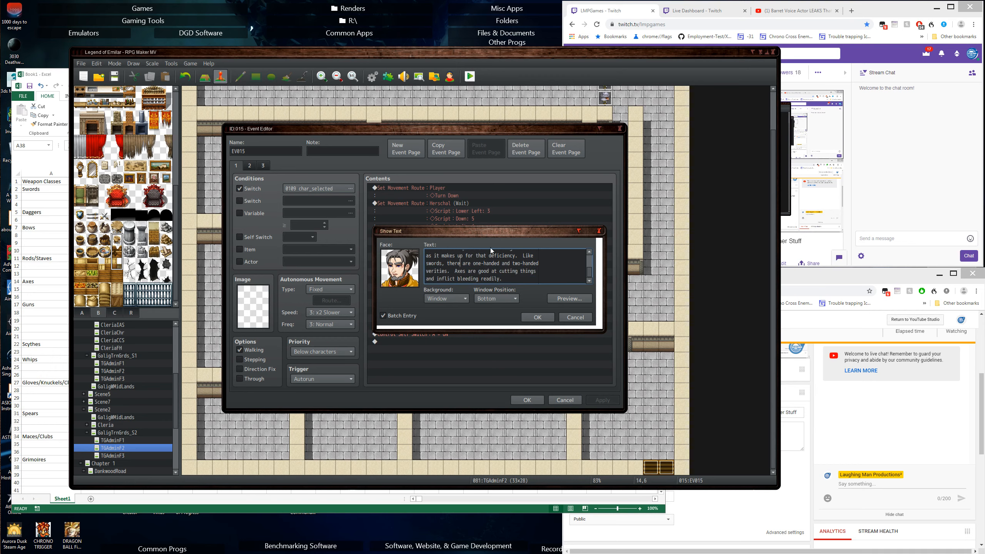
{"action": "key", "text": "Down"}
{"action": "key", "text": "Down"}
{"action": "key", "text": "Down"}
{"action": "key", "text": "Down"}
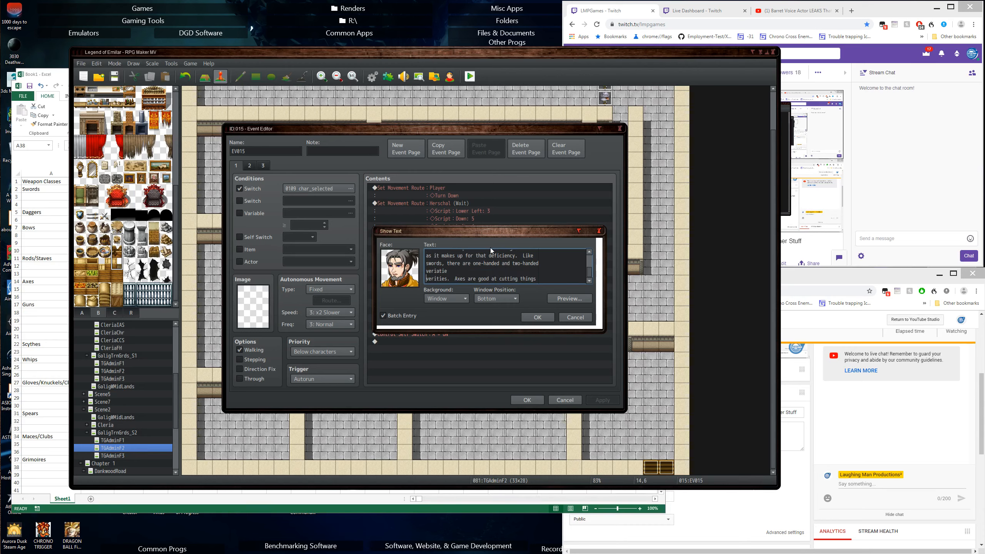
{"action": "key", "text": "shift+Up"}
{"action": "key", "text": "BackSpace"}
{"action": "key", "text": "Down"}
{"action": "key", "text": "Down"}
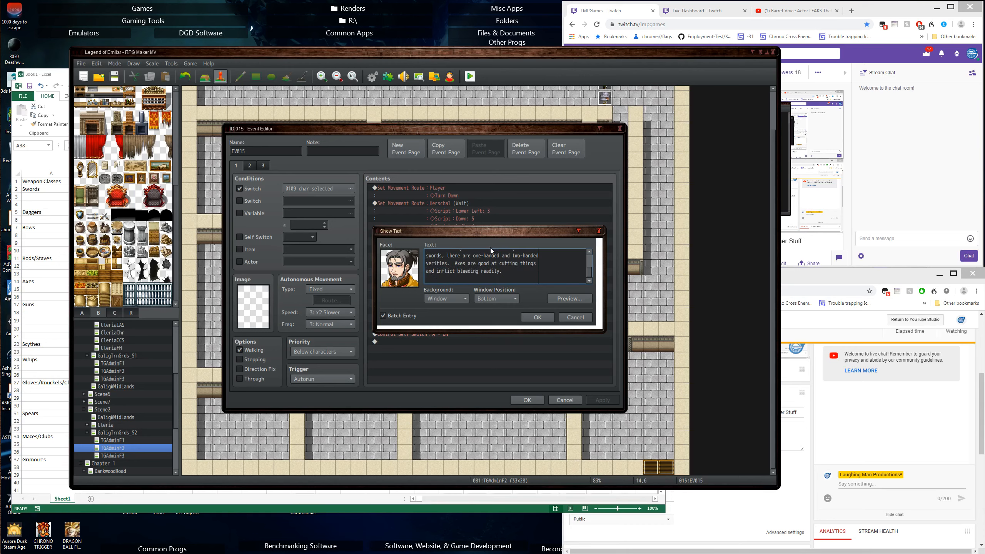
Copy the \n<Herschal> tag from the line "makes pairing them with" and paste it before "verities."
{"action": "key", "text": "Up"}
{"action": "key", "text": "Up"}
{"action": "key", "text": "Up"}
{"action": "key", "text": "Up"}
{"action": "key", "text": "Up"}
{"action": "key", "text": "Up"}
{"action": "key", "text": "Up"}
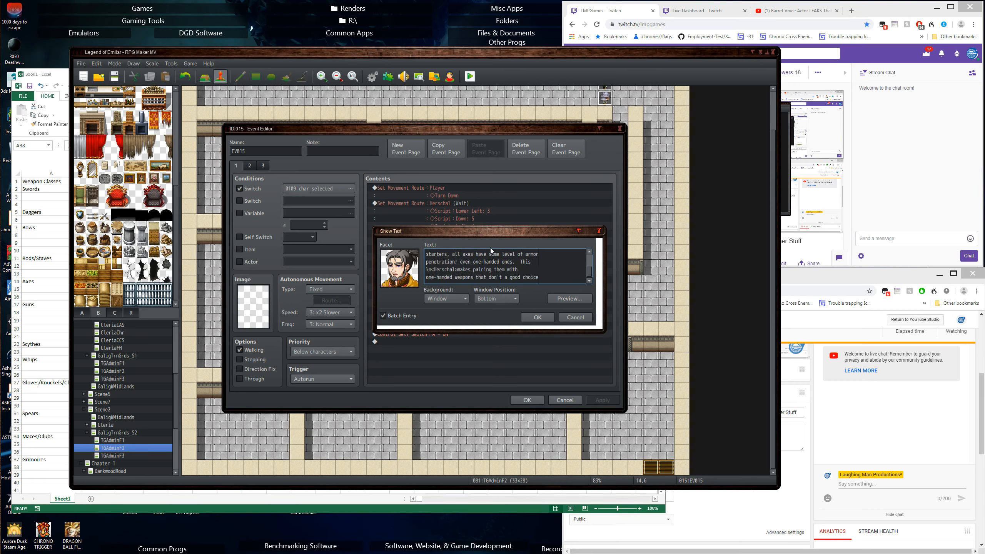
{"action": "key", "text": "shift+Right"}
{"action": "key", "text": "shift+Right"}
{"action": "key", "text": "shift+Right"}
{"action": "key", "text": "shift+Right"}
{"action": "key", "text": "shift+Right"}
{"action": "key", "text": "shift+Right"}
{"action": "key", "text": "shift+Right"}
{"action": "key", "text": "shift+Right"}
{"action": "key", "text": "shift+Right"}
{"action": "key", "text": "shift+Right"}
{"action": "key", "text": "shift+Right"}
{"action": "key", "text": "shift+Right"}
{"action": "key", "text": "ctrl+c"}
{"action": "mouse_move", "coordinate": [590, 271]}
{"action": "left_mouse_down"}
{"action": "mouse_move", "coordinate": [590, 253]}
{"action": "mouse_move", "coordinate": [583, 289]}
{"action": "left_mouse_up"}
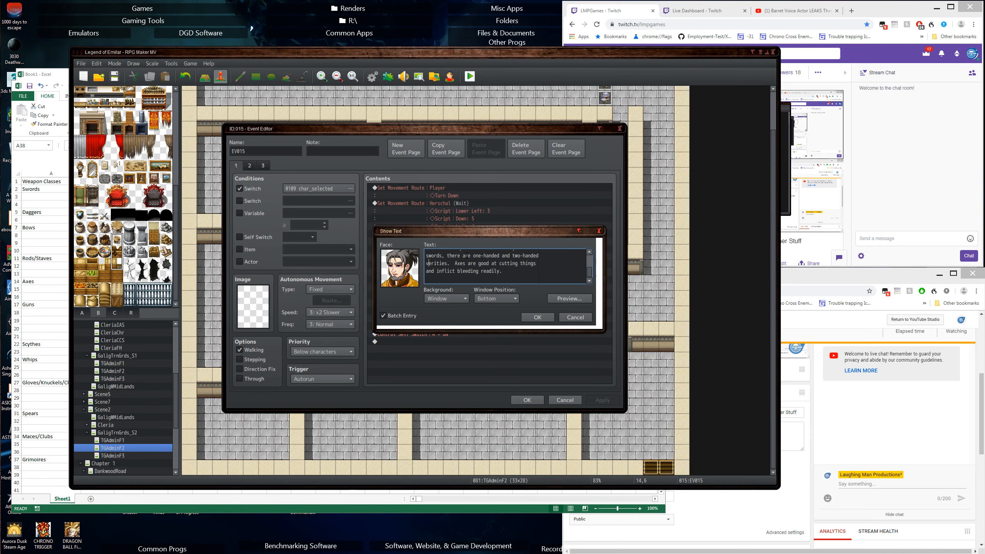
{"action": "key", "text": "BackSpace"}
{"action": "type", "text": "e"}
{"action": "key", "text": "ctrl+v"}
Switch to the empty Word document, check the spelling of "verities" there, and return to the Show Text dialog
{"action": "key", "text": "alt+Tab"}
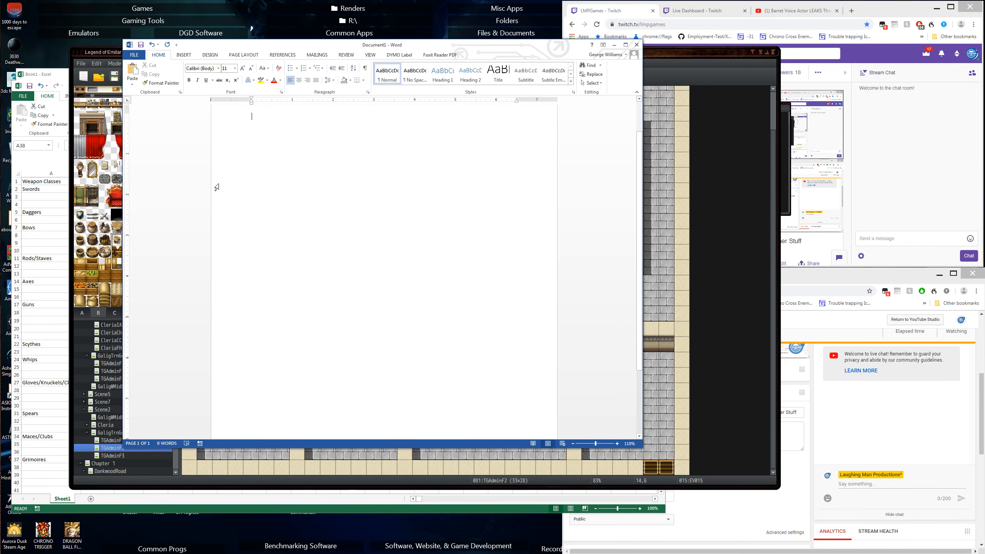
{"action": "type", "text": "veri"}
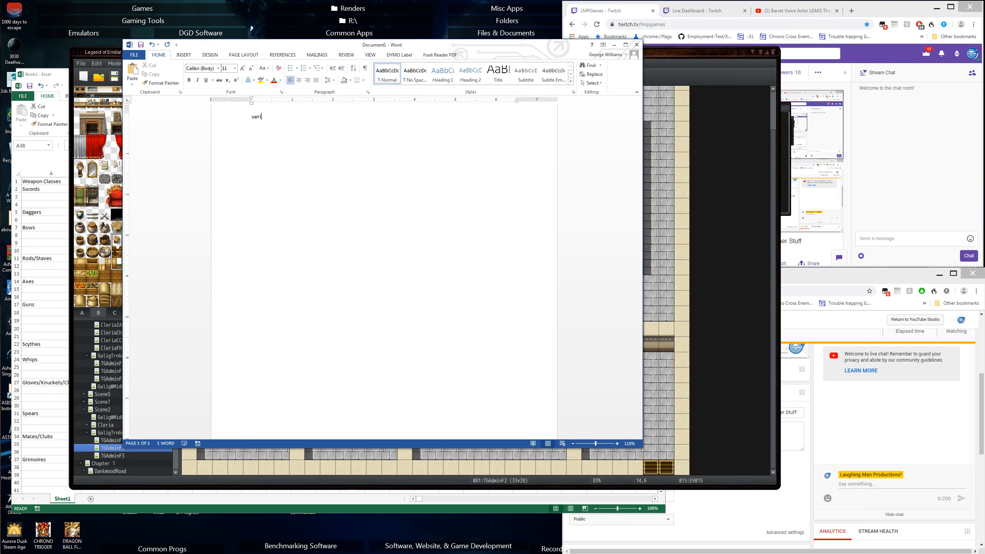
{"action": "type", "text": "ties"}
{"action": "key", "text": "Return"}
{"action": "left_click", "coordinate": [614, 45]}
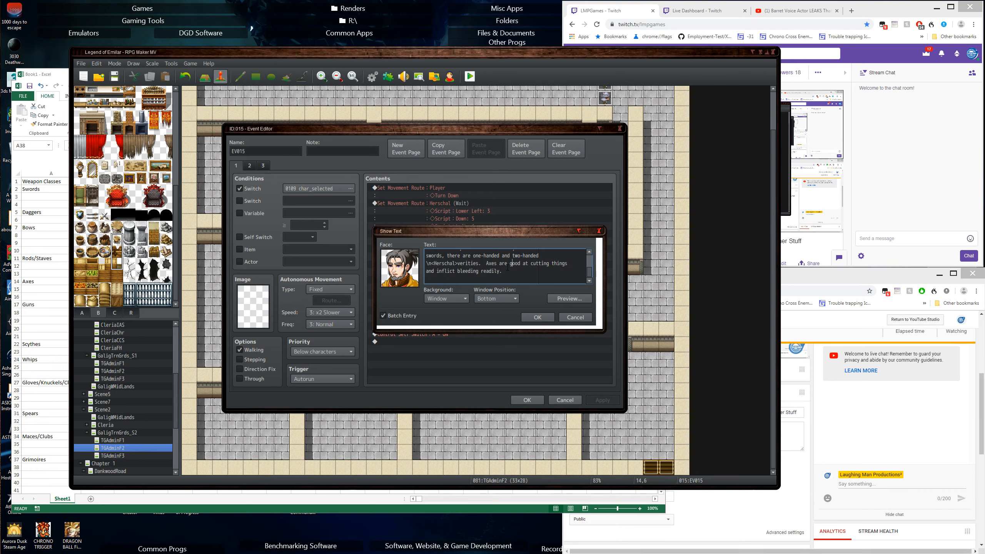
Rewrap the axes sentence with line breaks after "Axes are good at" and after "cutting things and inflict bleeding"
{"action": "key", "text": "Return"}
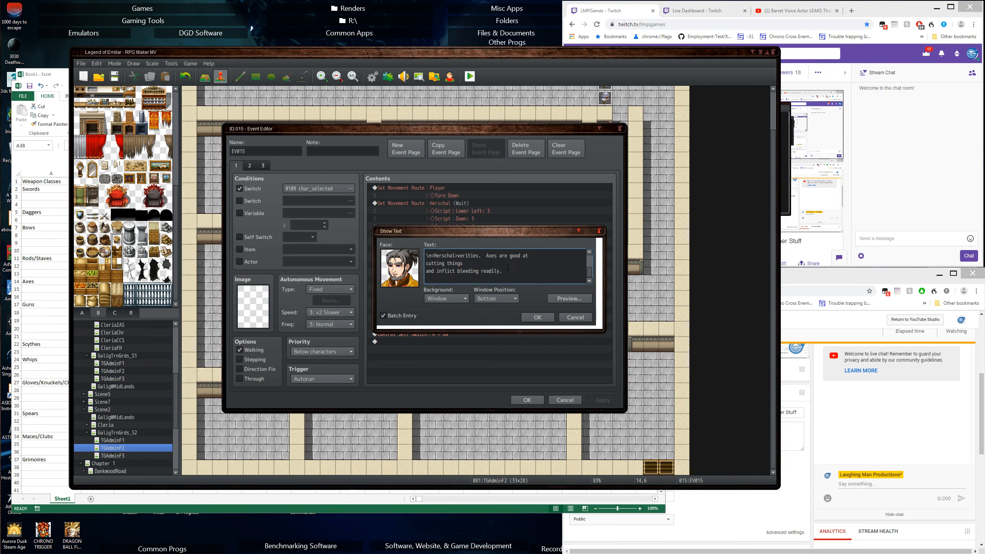
{"action": "key", "text": "Delete"}
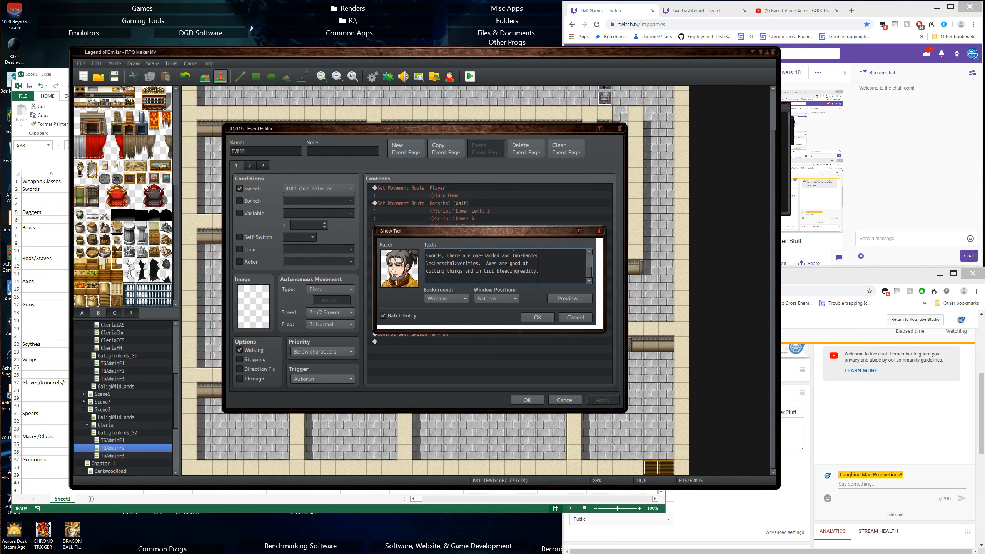
{"action": "key", "text": "Return"}
After "readily.", add "Two-handed axes have massive" and the line "armor penetration for a bladed weapon but"
{"action": "type", "text": "Two-handed axes hav massive attac"}
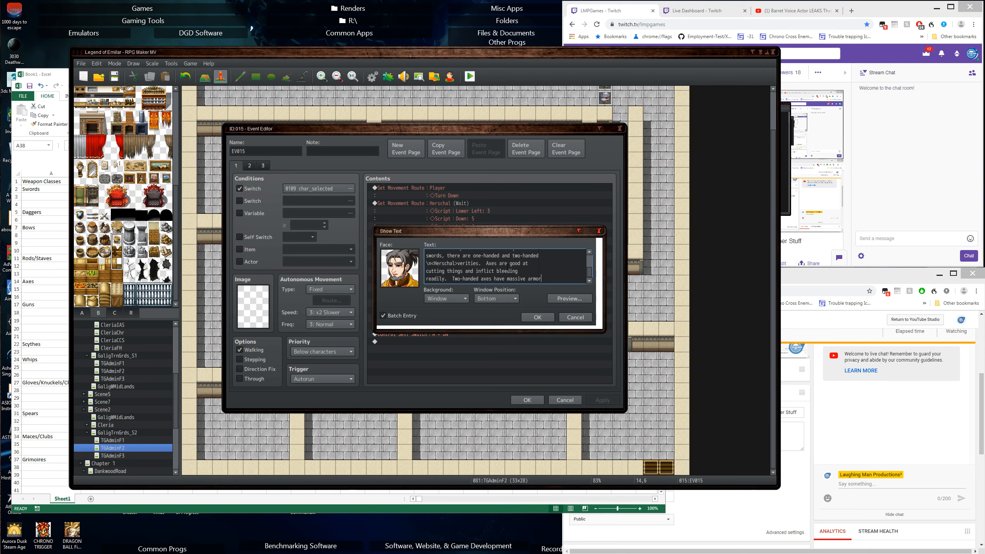
{"action": "key", "text": "BackSpace"}
{"action": "key", "text": "BackSpace"}
{"action": "key", "text": "BackSpace"}
{"action": "key", "text": "BackSpace"}
{"action": "key", "text": "BackSpace"}
{"action": "key", "text": "BackSpace"}
{"action": "type", "text": "a"}
{"action": "key", "text": "BackSpace"}
{"action": "type", "text": "armm"}
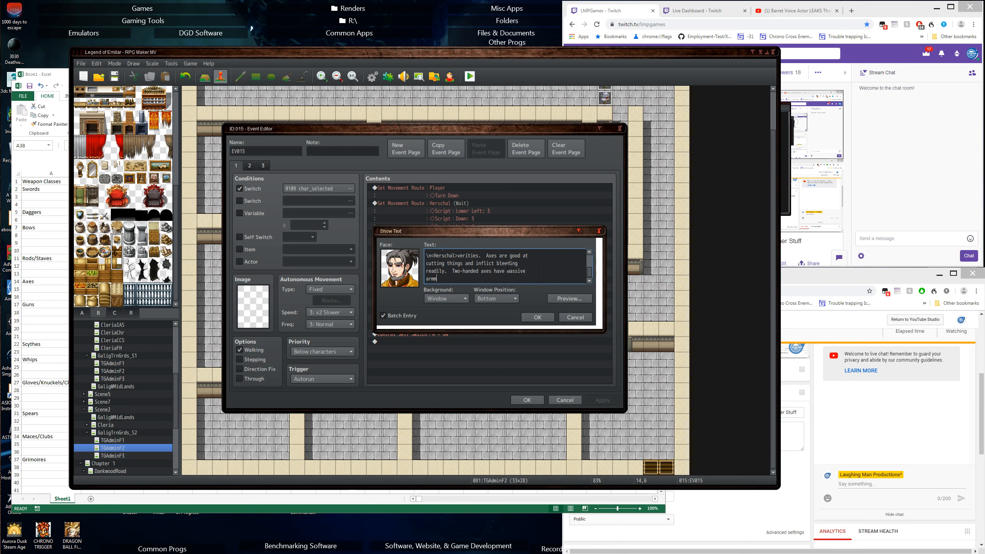
{"action": "key", "text": "BackSpace"}
{"action": "type", "text": "or penetratoopmn"}
{"action": "key", "text": "BackSpace"}
{"action": "key", "text": "BackSpace"}
{"action": "key", "text": "BackSpace"}
{"action": "key", "text": "BackSpace"}
{"action": "key", "text": "BackSpace"}
{"action": "type", "text": "ion for a bladed weapon"}
{"action": "type", "text": "but"}
Add the dialogue line "as a result of their heft are very slow"
{"action": "key", "text": "Return"}
{"action": "type", "text": "as a "}
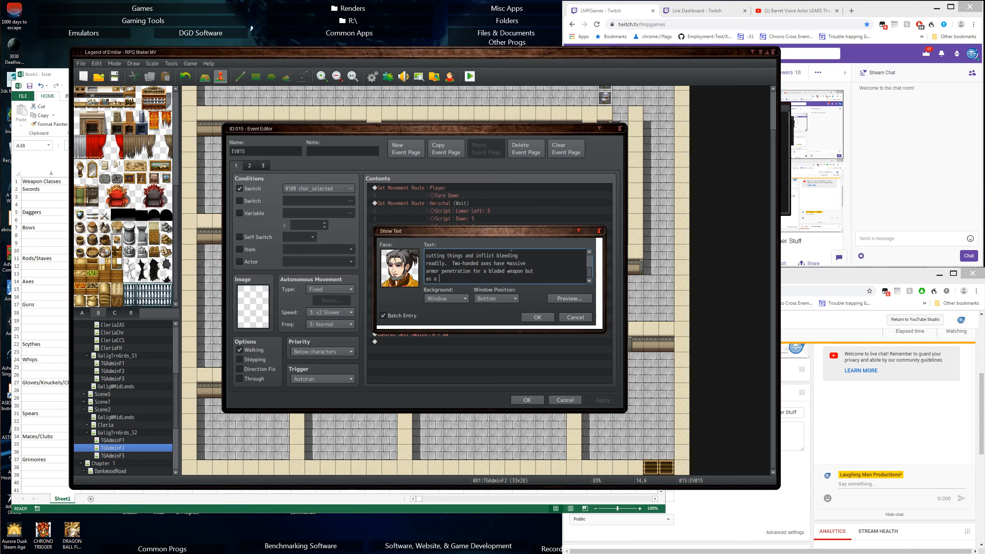
{"action": "type", "text": "result of their heft are very slow"}
{"action": "key", "text": "Return"}
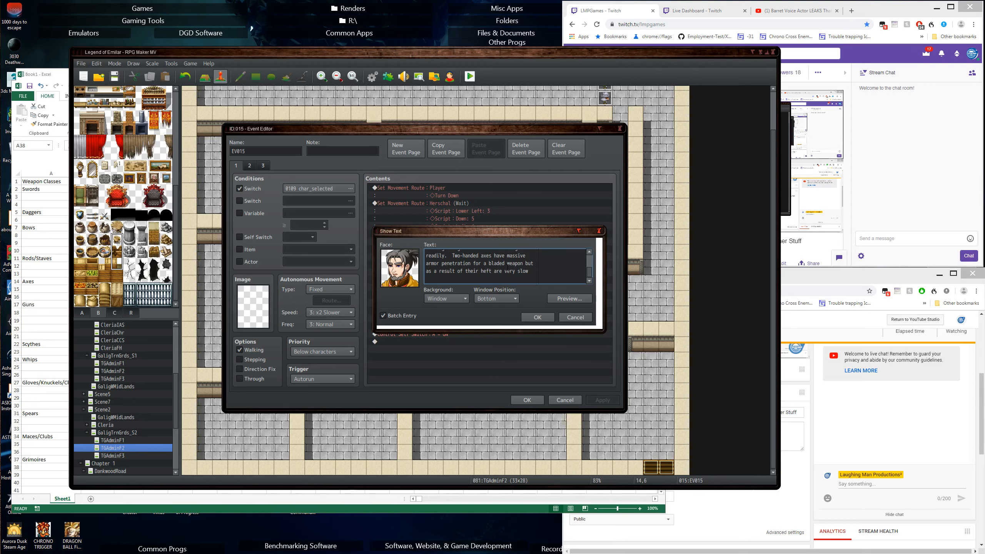
Replace "slow" with "unwieldy" in the two-handed axes sentence
{"action": "key", "text": "BackSpace"}
{"action": "key", "text": "BackSpace"}
{"action": "key", "text": "BackSpace"}
{"action": "key", "text": "BackSpace"}
{"action": "key", "text": "BackSpace"}
{"action": "key", "text": "BackSpace"}
{"action": "type", "text": "y"}
{"action": "type", "text": "unwie"}
{"action": "key", "text": "BackSpace"}
{"action": "key", "text": "BackSpace"}
{"action": "key", "text": "BackSpace"}
{"action": "key", "text": "BackSpace"}
{"action": "key", "text": "BackSpace"}
{"action": "key", "text": "BackSpace"}
{"action": "type", "text": "unwiedly."}
{"action": "key", "text": "BackSpace"}
{"action": "key", "text": "BackSpace"}
{"action": "key", "text": "BackSpace"}
{"action": "key", "text": "BackSpace"}
{"action": "key", "text": "BackSpace"}
{"action": "key", "text": "BackSpace"}
{"action": "type", "text": "ied"}
{"action": "key", "text": "BackSpace"}
{"action": "key", "text": "BackSpace"}
{"action": "type", "text": "ieldy"}
Insert the \n<Herschal> tag before "as a result of their heft are" and put "very unwieldy." on its own line
{"action": "key", "text": "Up"}
{"action": "key", "text": "Up"}
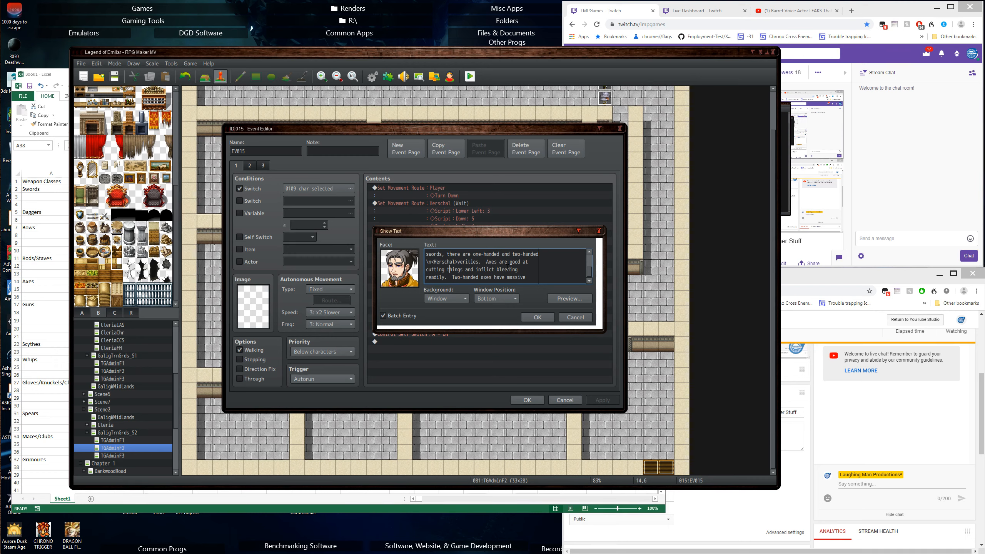
{"action": "key", "text": "Down"}
{"action": "key", "text": "Down"}
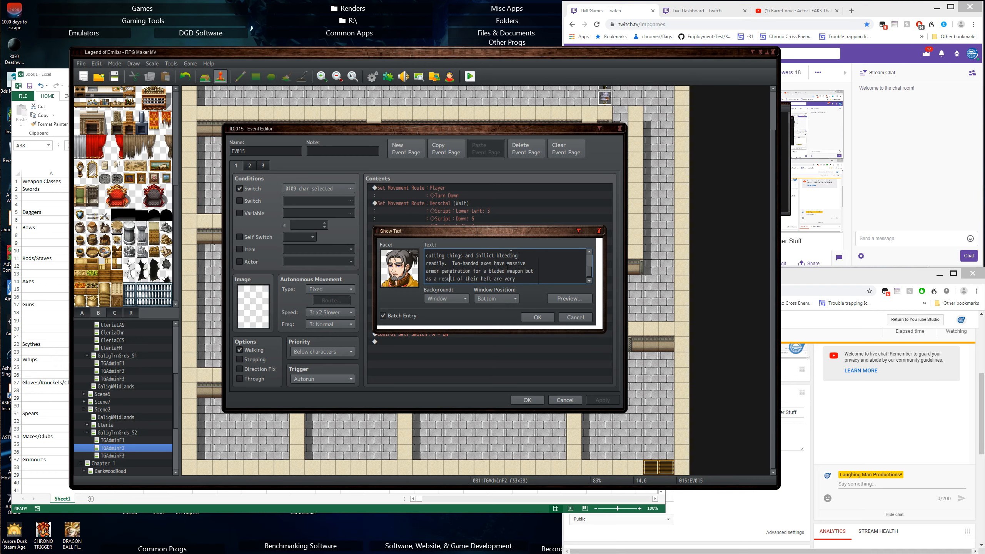
{"action": "key", "text": "ctrl+v"}
{"action": "key", "text": "Delete"}
{"action": "key", "text": "Return"}
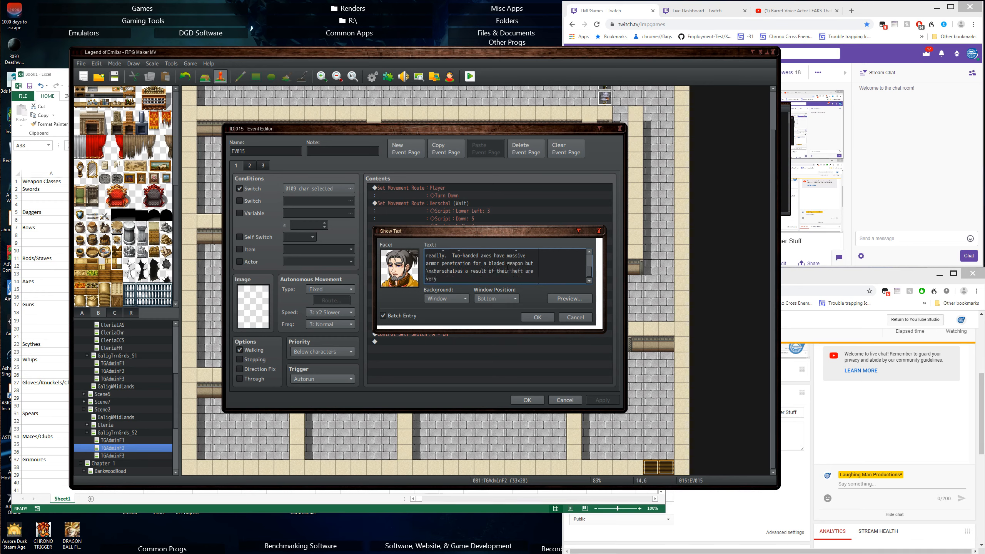
{"action": "type", "text": "unwieldy."}
Leave blank lines and start a new \n<Herschal> message with "And so that brings us to the" and the line "topic of guns."
{"action": "key", "text": "Return"}
{"action": "key", "text": "Return"}
{"action": "key", "text": "Return"}
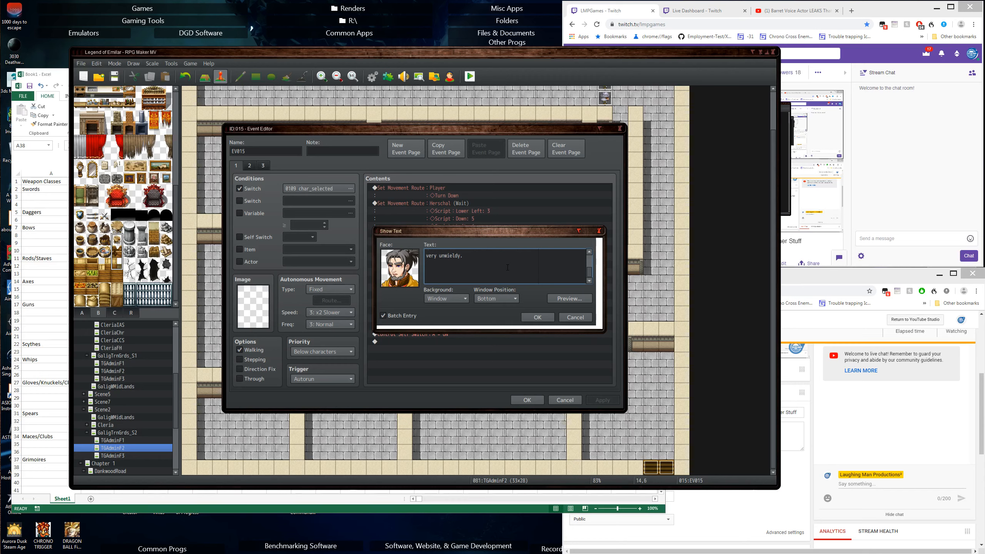
{"action": "key", "text": "ctrl+v"}
{"action": "type", "text": "And so that brings us to the"}
{"action": "key", "text": "Return"}
{"action": "type", "text": "tio"}
{"action": "key", "text": "BackSpace"}
{"action": "key", "text": "BackSpace"}
{"action": "type", "text": "ic of guns."}
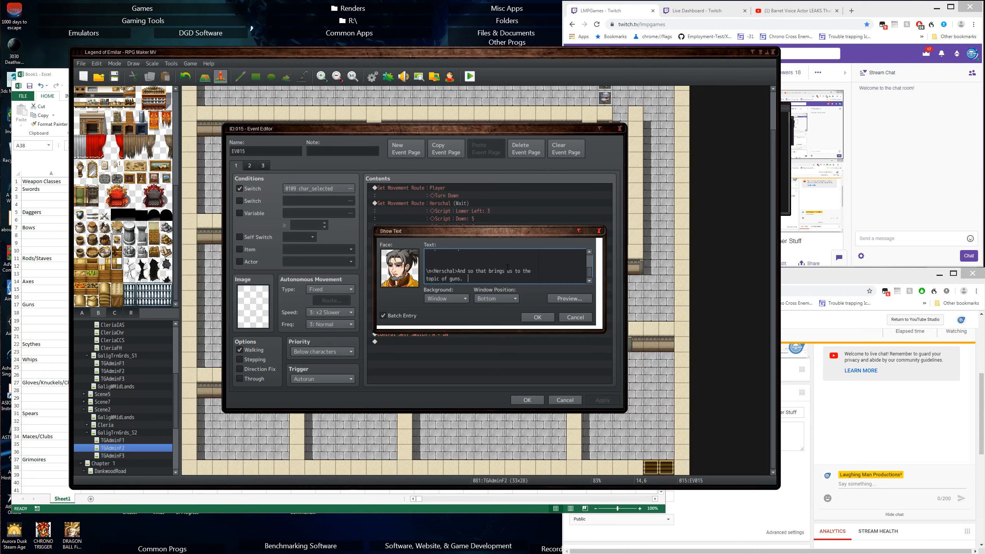
Continue with "There are several types:", the line "pistols, rifles, and gunblades. Pistols" and the start of the next line, "are small,"
{"action": "type", "text": "  There are several types:"}
{"action": "key", "text": "Return"}
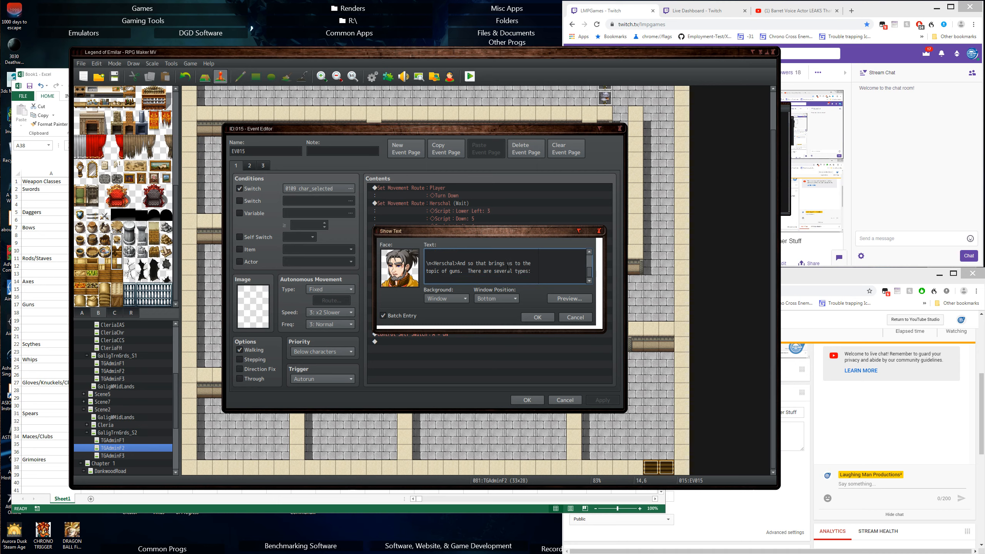
{"action": "type", "text": "pistols, rifles, and gunblades.  Pistols"}
{"action": "key", "text": "Return"}
{"action": "type", "text": "are small, "}
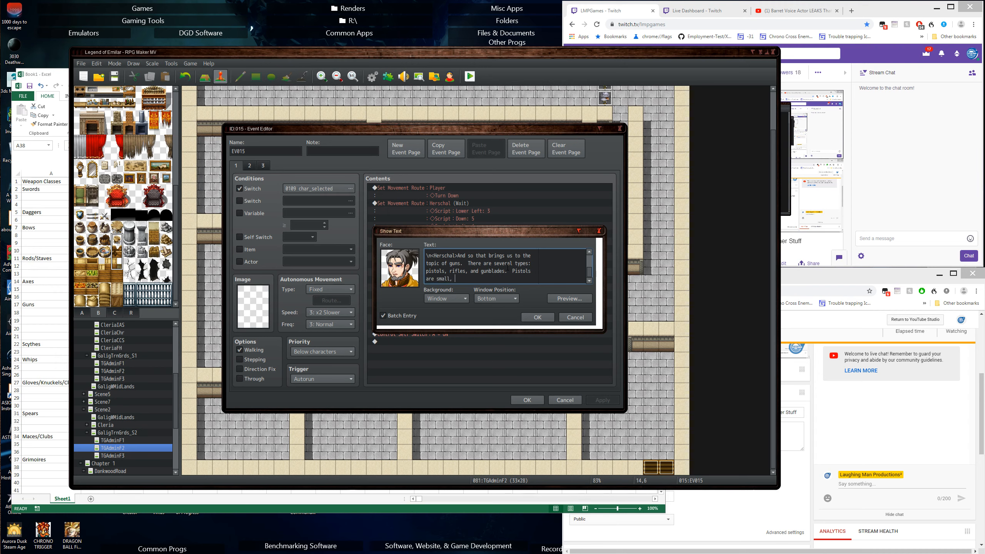
{"action": "type", "text": "hand"}
{"action": "type", "text": "held"}
{"action": "key", "text": "BackSpace"}
{"action": "key", "text": "BackSpace"}
{"action": "key", "text": "BackSpace"}
{"action": "key", "text": "BackSpace"}
{"action": "key", "text": "BackSpace"}
{"action": "key", "text": "BackSpace"}
{"action": "key", "text": "BackSpace"}
{"action": "key", "text": "BackSpace"}
Continue the pistols sentence with "single-handed guns that can have", "some power behind them but do not have the" and "same penetration of rifles."
{"action": "type", "text": "single-handed guns that can have"}
{"action": "key", "text": "Return"}
{"action": "type", "text": "some "}
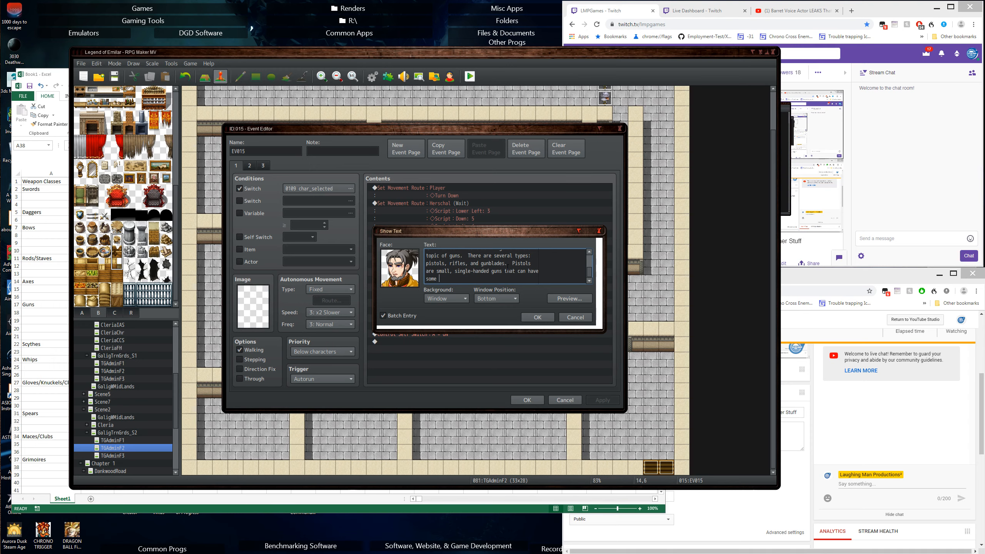
{"action": "type", "text": "power behind them but donnot have the"}
{"action": "key", "text": "Return"}
{"action": "type", "text": "same"}
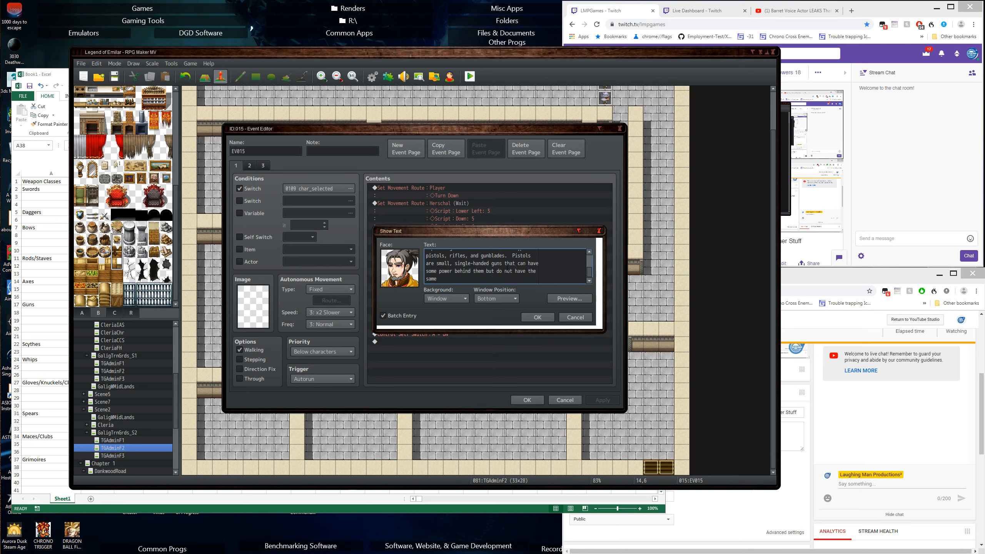
{"action": "type", "text": " penertration of long"}
{"action": "key", "text": "BackSpace"}
{"action": "key", "text": "BackSpace"}
{"action": "type", "text": "rifles."}
Insert the \n<Herschal> tag before "some power behind them but do" and rewrap the rest as "not have the same penetration of rifles."
{"action": "scroll", "coordinate": [508, 267], "scroll_direction": "up", "scroll_amount": 3}
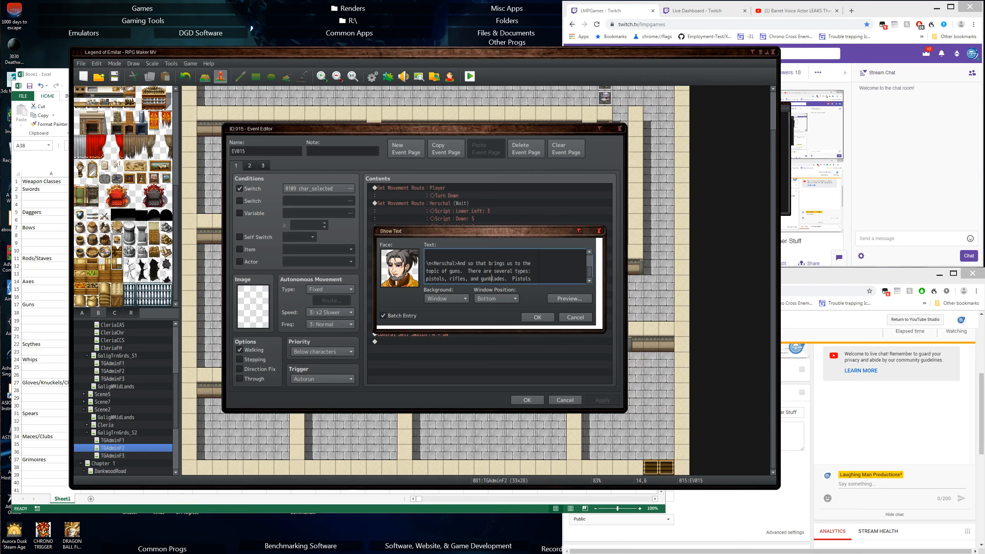
{"action": "scroll", "coordinate": [493, 267], "scroll_direction": "down", "scroll_amount": 2}
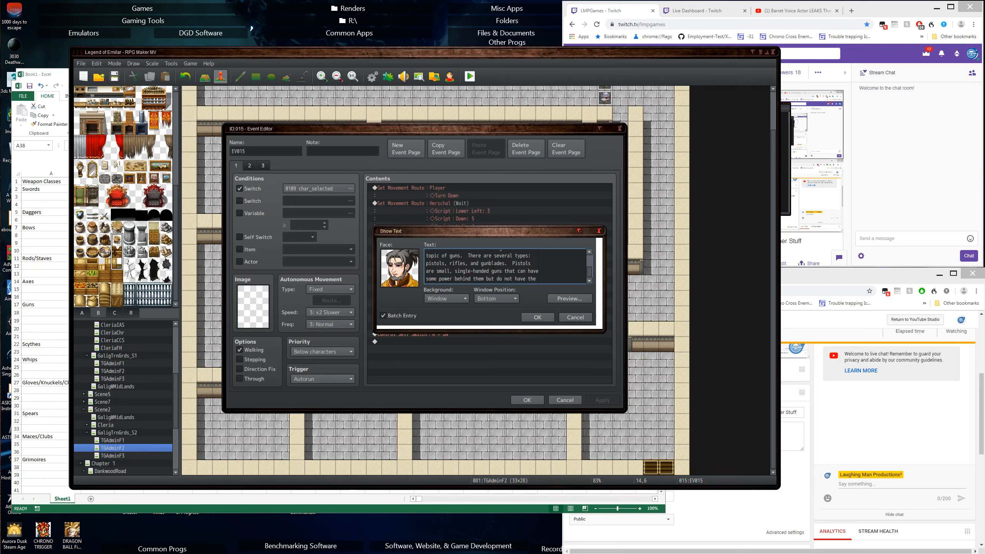
{"action": "type", "text": "\\n<Herschal>"}
{"action": "key", "text": "Return"}
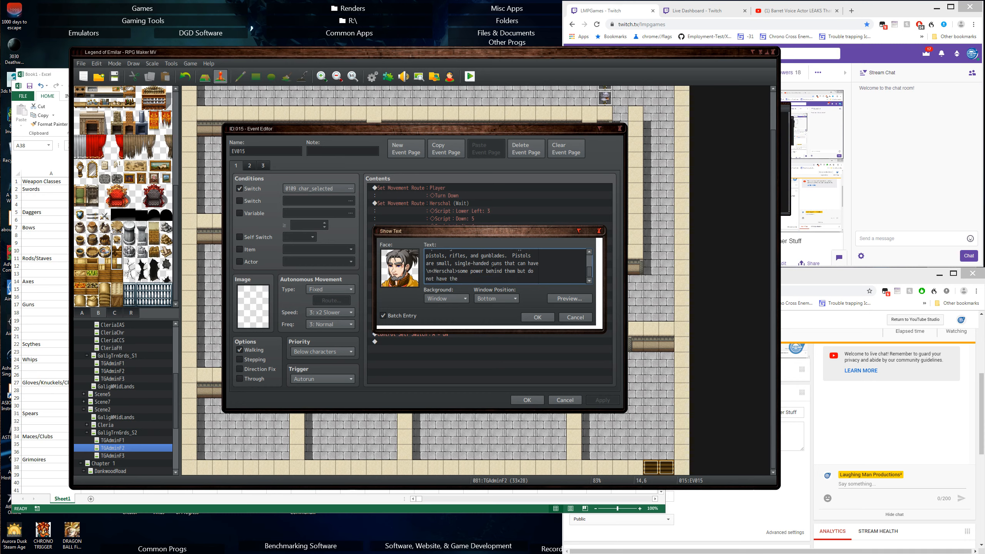
{"action": "key", "text": "Delete"}
{"action": "scroll", "coordinate": [493, 265], "scroll_direction": "down", "scroll_amount": 1}
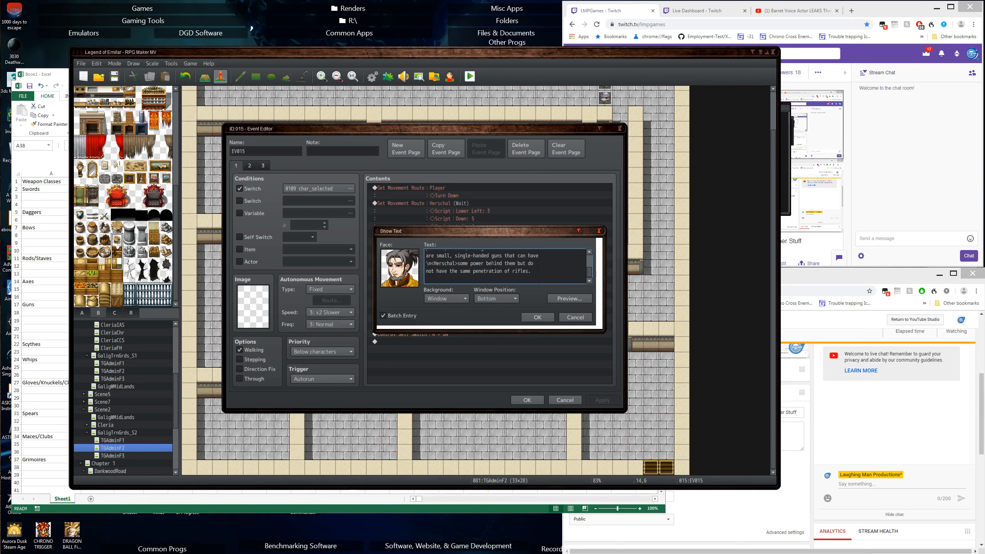
Add the lines "Some of that can be remedied with different" and "styled of bullets but for the most part"
{"action": "type", "text": "Some of that can be remedied with different"}
{"action": "key", "text": "Return"}
{"action": "type", "text": "st"}
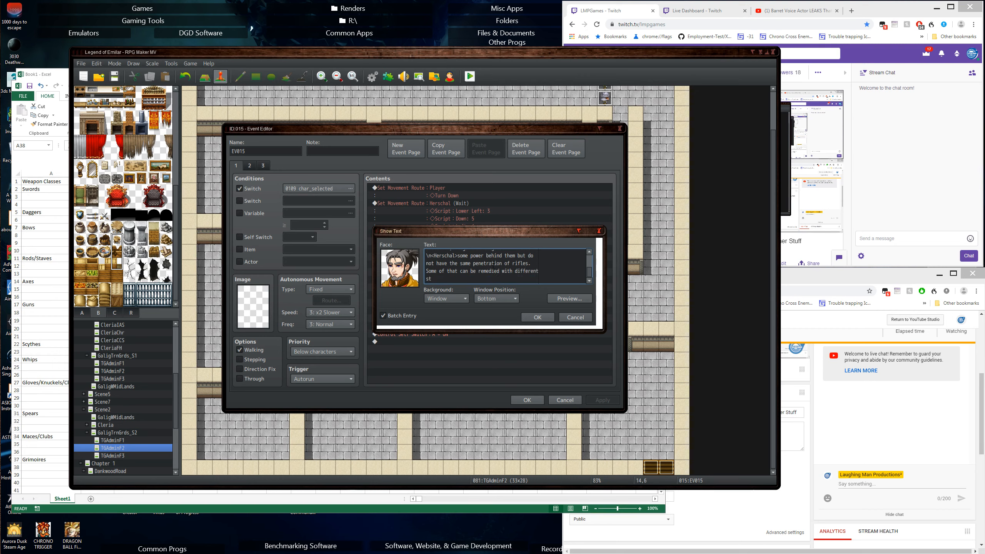
{"action": "type", "text": "yled of bullets but for the most part"}
{"action": "key", "text": "Return"}
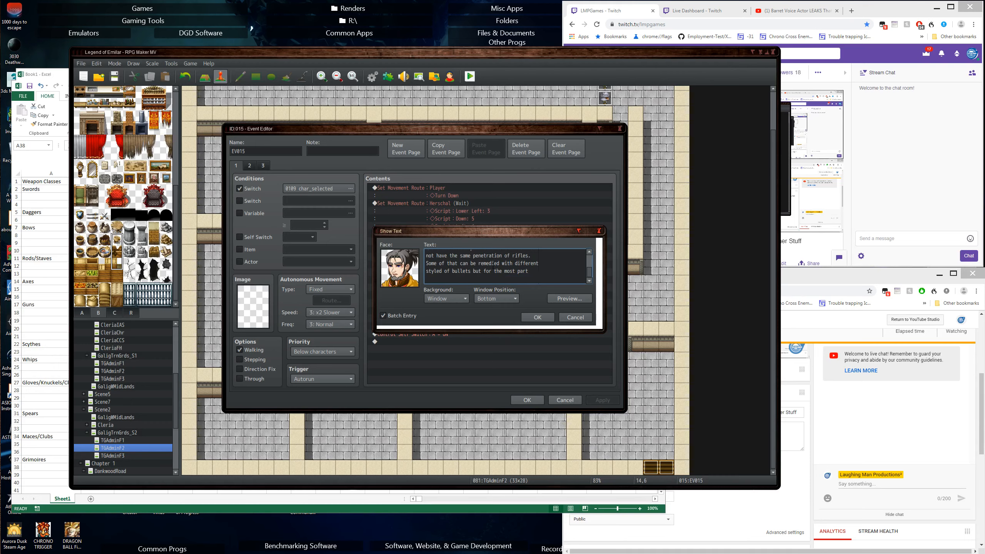
Add the line "you won't ever find a pistol with the same" followed by "power as a rifle of the same class."
{"action": "type", "text": "you won';t"}
{"action": "key", "text": "BackSpace"}
{"action": "key", "text": "BackSpace"}
{"action": "type", "text": "t ever"}
{"action": "type", "text": " find"}
{"action": "type", "text": " a po"}
{"action": "type", "text": "stol wi"}
{"action": "type", "text": "tht he s"}
{"action": "key", "text": "BackSpace"}
{"action": "key", "text": "BackSpace"}
{"action": "key", "text": "BackSpace"}
{"action": "type", "text": "the same"}
{"action": "key", "text": "Return"}
{"action": "type", "text": "power a"}
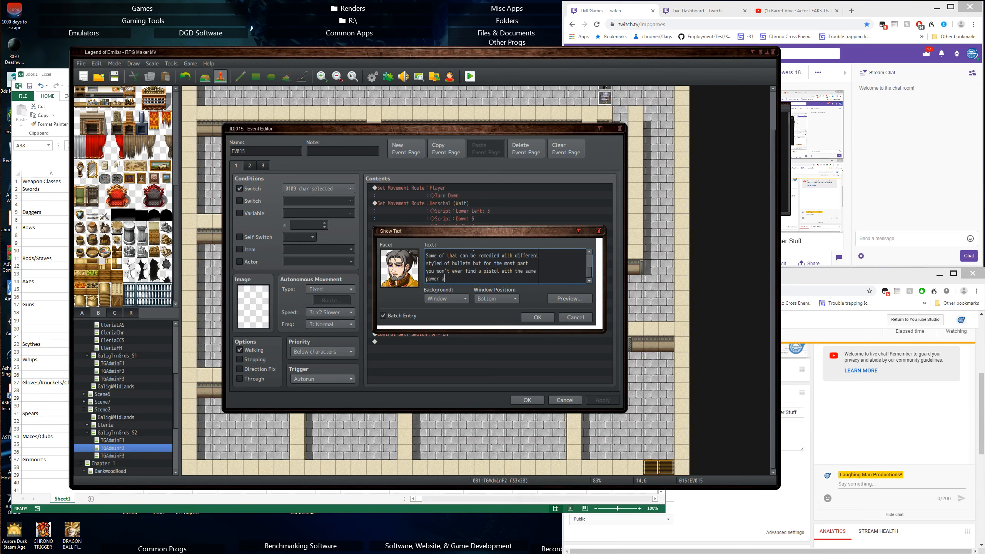
{"action": "type", "text": "s a rifle"}
{"action": "type", "text": "of the same class."}
Insert the \n<Herschal> tag before "you won't ever find a pistol" and rewrap the rest as "with the same power as a rifle of the same" and "class."
{"action": "scroll", "coordinate": [454, 270], "scroll_direction": "up", "scroll_amount": 2}
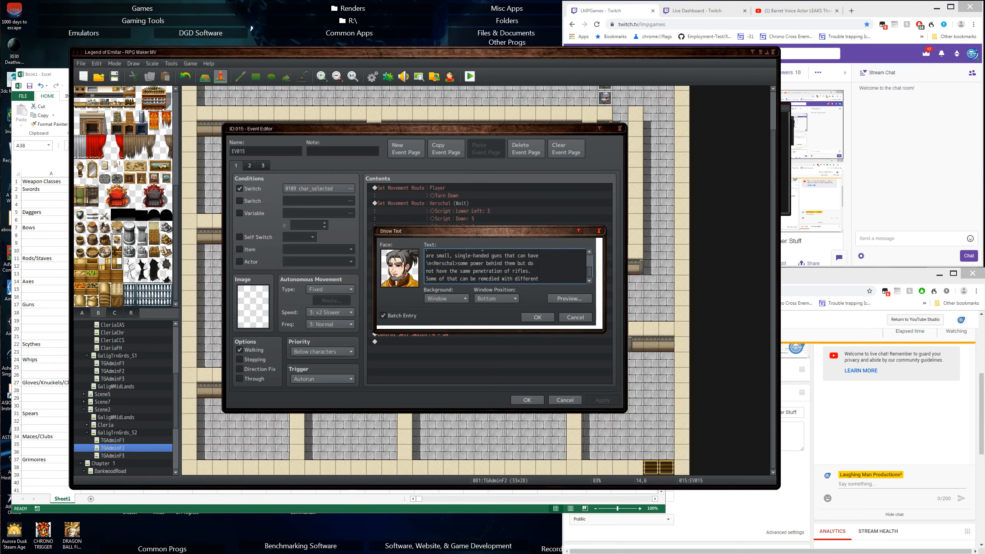
{"action": "scroll", "coordinate": [490, 276], "scroll_direction": "down", "scroll_amount": 1}
{"action": "scroll", "coordinate": [463, 278], "scroll_direction": "down", "scroll_amount": 1}
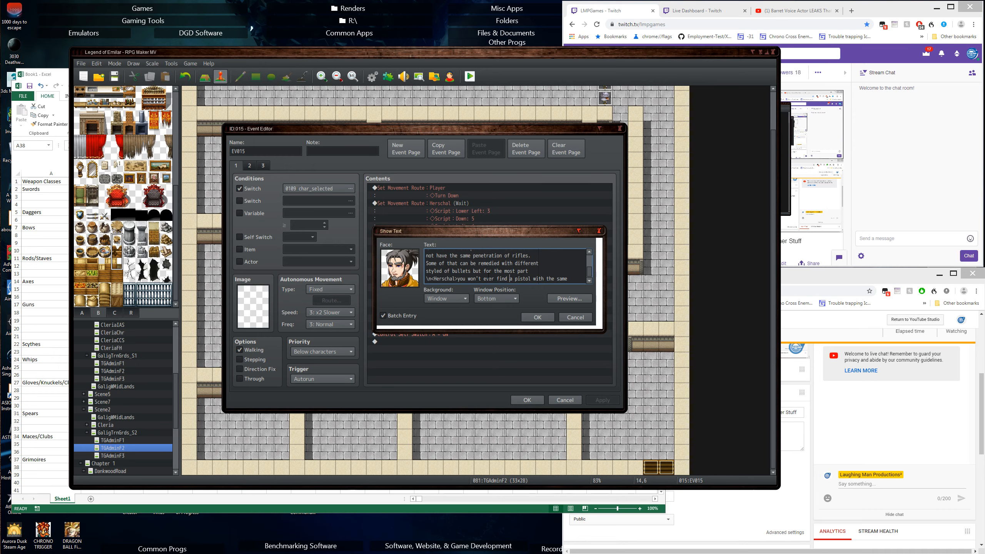
{"action": "key", "text": "Return"}
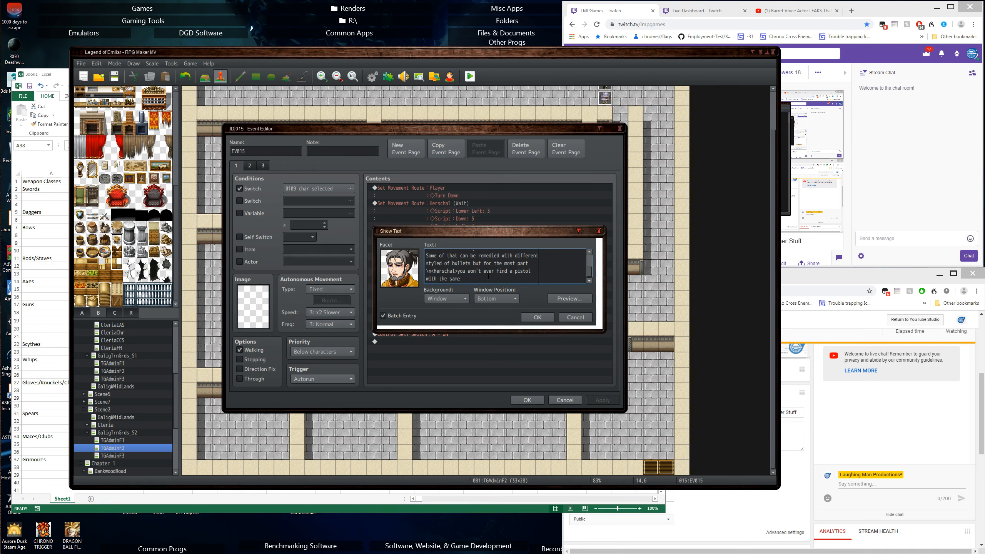
{"action": "key", "text": "Delete"}
{"action": "key", "text": "Return"}
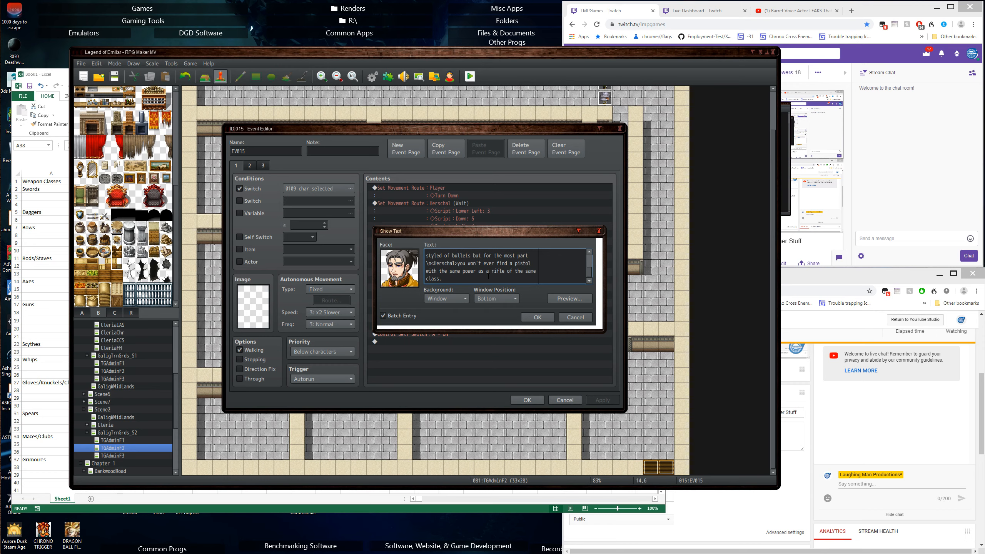
After "class.", add "Pistols can be dual-wielded oe", the line "equipped with another one-handed weapon or" and the line "shield."
{"action": "type", "text": "Pistols can be dual-wielded"}
{"action": "key", "text": "BackSpace"}
{"action": "type", "text": "e"}
{"action": "key", "text": "Return"}
{"action": "type", "text": "e"}
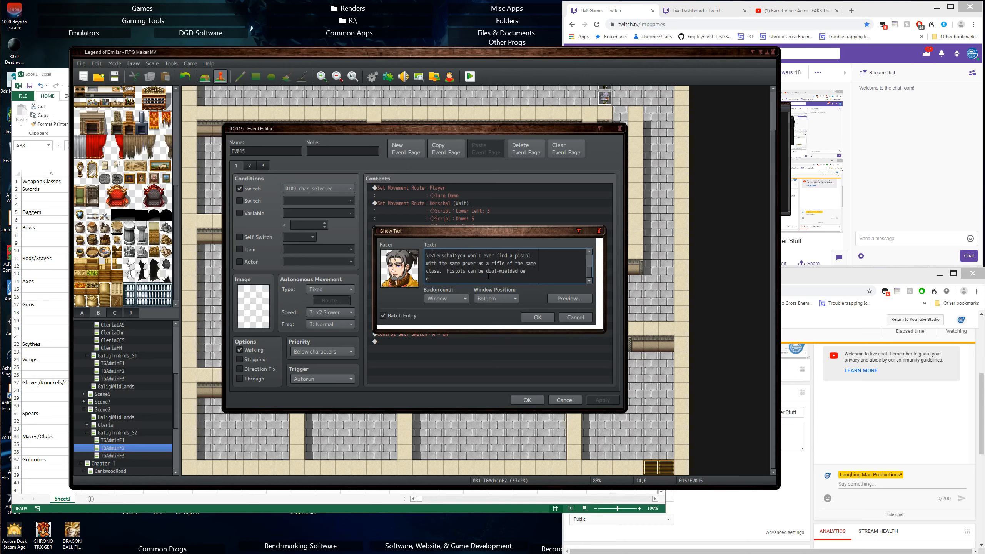
{"action": "type", "text": "q"}
{"action": "type", "text": "ip[p["}
{"action": "key", "text": "BackSpace"}
{"action": "type", "text": "ped with another one-handed weapon or"}
{"action": "key", "text": "Return"}
{"action": "type", "text": "shield."}
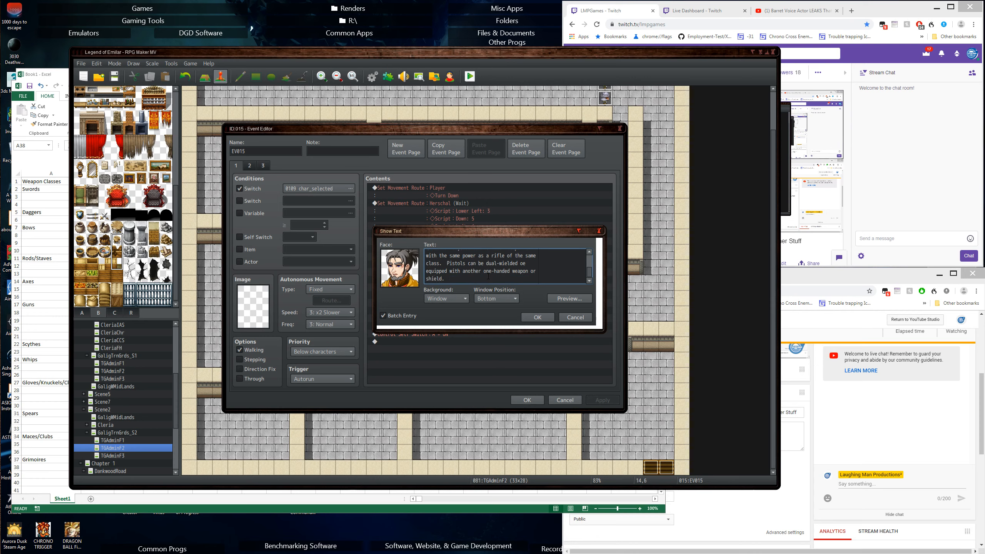
Insert the \n<Herschal> tag before "shield."
{"action": "scroll", "coordinate": [488, 276], "scroll_direction": "up", "scroll_amount": 1}
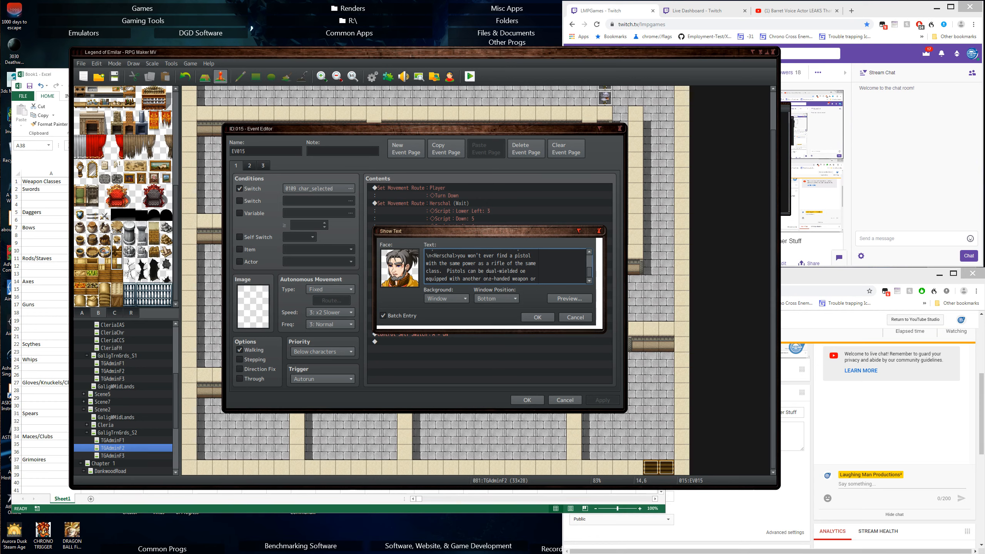
{"action": "scroll", "coordinate": [488, 276], "scroll_direction": "down", "scroll_amount": 1}
{"action": "type", "text": "\\n<Herschal>"}
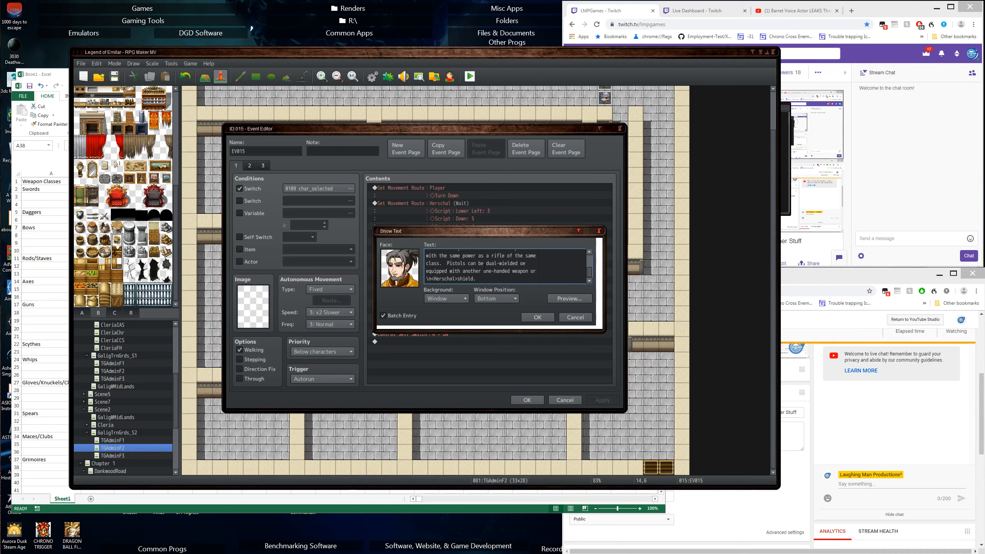
Continue with "Some types of pistols", the line "may also fire multiple shots depending on" and the line "the ammo used."
{"action": "type", "text": "Some types of pistols"}
{"action": "key", "text": "Return"}
{"action": "type", "text": "mayh"}
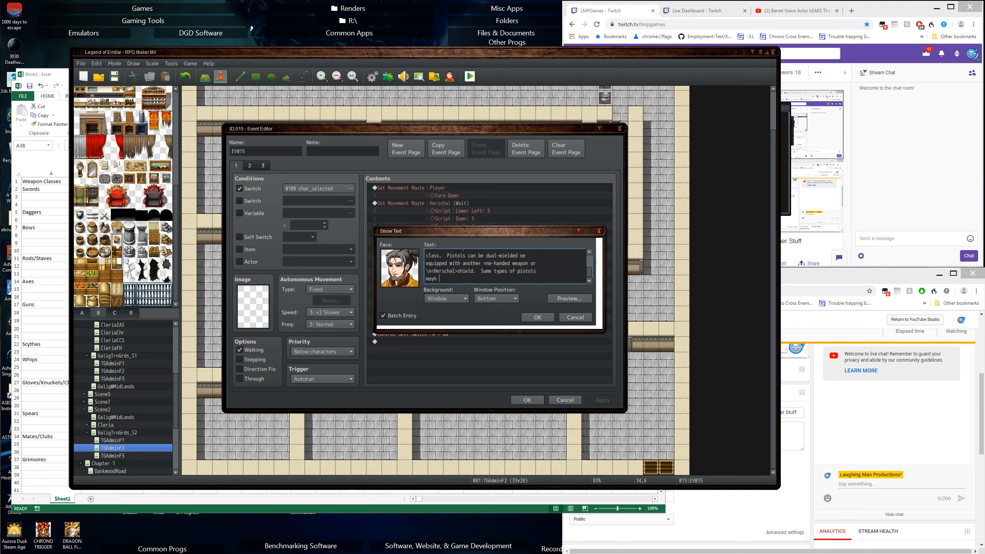
{"action": "key", "text": "BackSpace"}
{"action": "type", "text": "also"}
{"action": "type", "text": " fir"}
{"action": "type", "text": "e multiple shows./"}
{"action": "key", "text": "BackSpace"}
{"action": "key", "text": "BackSpace"}
{"action": "key", "text": "BackSpace"}
{"action": "key", "text": "BackSpace"}
{"action": "type", "text": "ts depending on"}
{"action": "key", "text": "Return"}
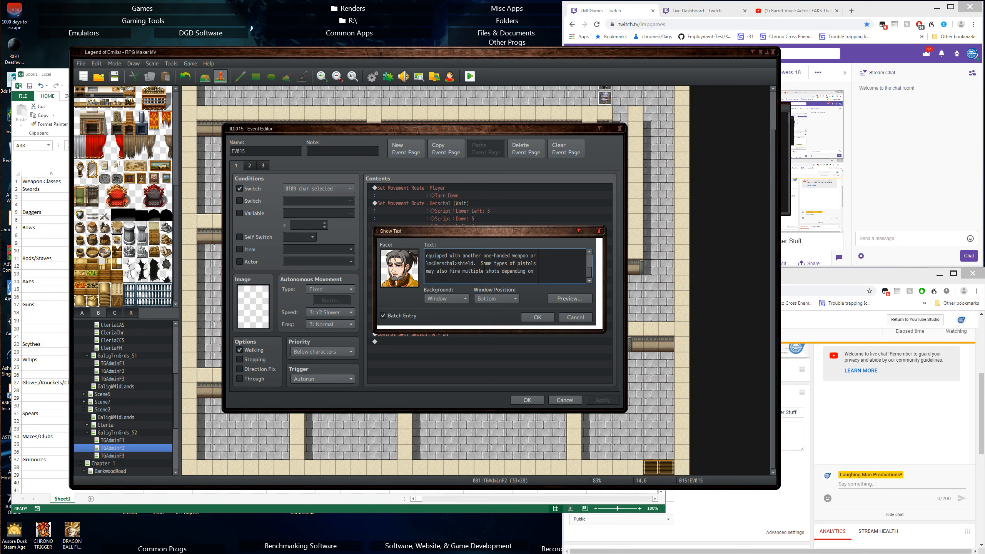
{"action": "type", "text": "the ammo used.  Rifles have a lot of"}
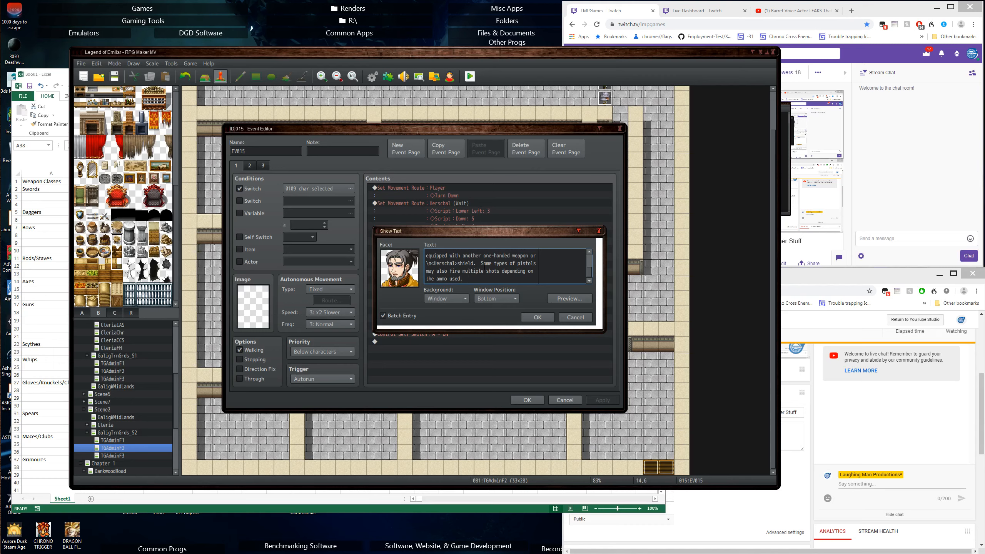
Continue the text with "Rifles have a lot of" and the line "penetraiting power but take longer to"
{"action": "type", "text": "ifles have a lot of"}
{"action": "key", "text": "Return"}
{"action": "type", "text": "pener"}
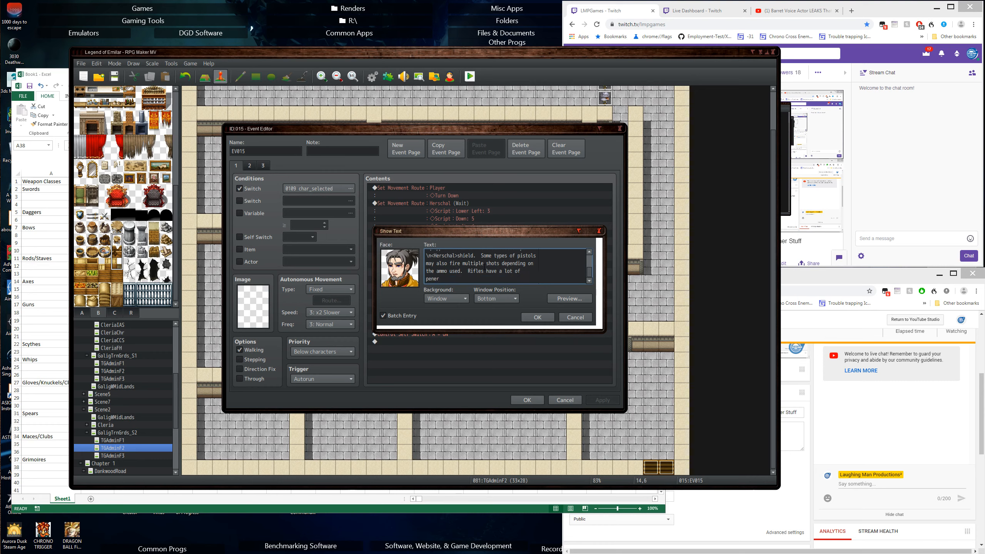
{"action": "type", "text": "tating"}
{"action": "key", "text": "BackSpace"}
{"action": "key", "text": "BackSpace"}
{"action": "key", "text": "BackSpace"}
{"action": "key", "text": "BackSpace"}
{"action": "key", "text": "BackSpace"}
{"action": "key", "text": "BackSpace"}
{"action": "key", "text": "BackSpace"}
{"action": "key", "text": "BackSpace"}
{"action": "key", "text": "BackSpace"}
{"action": "type", "text": "etraiting poower but take longer to re"}
{"action": "key", "text": "Return"}
Add the line "reload. They also, generally, have a" to the rifle description
{"action": "type", "text": "rel"}
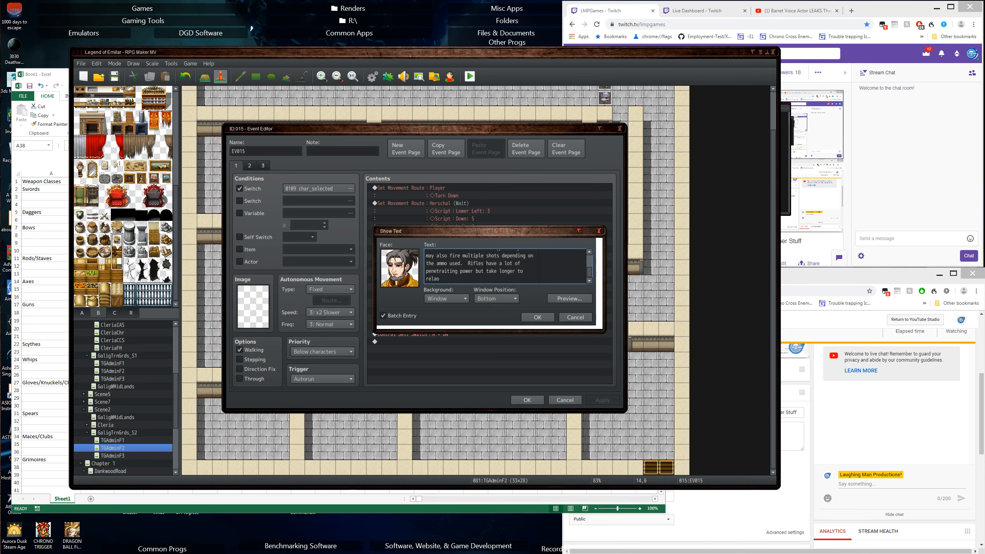
{"action": "type", "text": "oad."}
{"action": "type", "text": "  Thjey"}
{"action": "key", "text": "BackSpace"}
{"action": "key", "text": "BackSpace"}
{"action": "key", "text": "BackSpace"}
{"action": "type", "text": "ey also, generally, have a slow"}
{"action": "key", "text": "BackSpace"}
{"action": "key", "text": "BackSpace"}
{"action": "key", "text": "BackSpace"}
{"action": "key", "text": "BackSpace"}
{"action": "key", "text": "Return"}
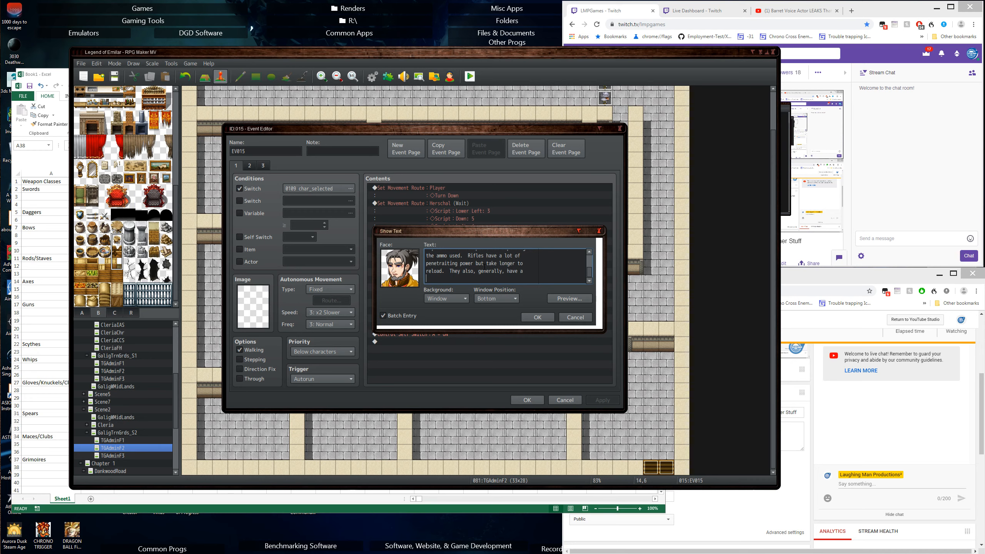
Complete the rifle description with "slower rate of fire. Rifles are" and the line "exclusively two-handed."
{"action": "type", "text": "slower rate of fire"}
{"action": "type", "text": ".  Rifles are exclius"}
{"action": "key", "text": "BackSpace"}
{"action": "key", "text": "BackSpace"}
{"action": "type", "text": "usive"}
{"action": "key", "text": "BackSpace"}
{"action": "key", "text": "BackSpace"}
{"action": "key", "text": "BackSpace"}
{"action": "key", "text": "BackSpace"}
{"action": "key", "text": "BackSpace"}
{"action": "key", "text": "BackSpace"}
{"action": "key", "text": "BackSpace"}
{"action": "key", "text": "BackSpace"}
{"action": "key", "text": "BackSpace"}
{"action": "key", "text": "Return"}
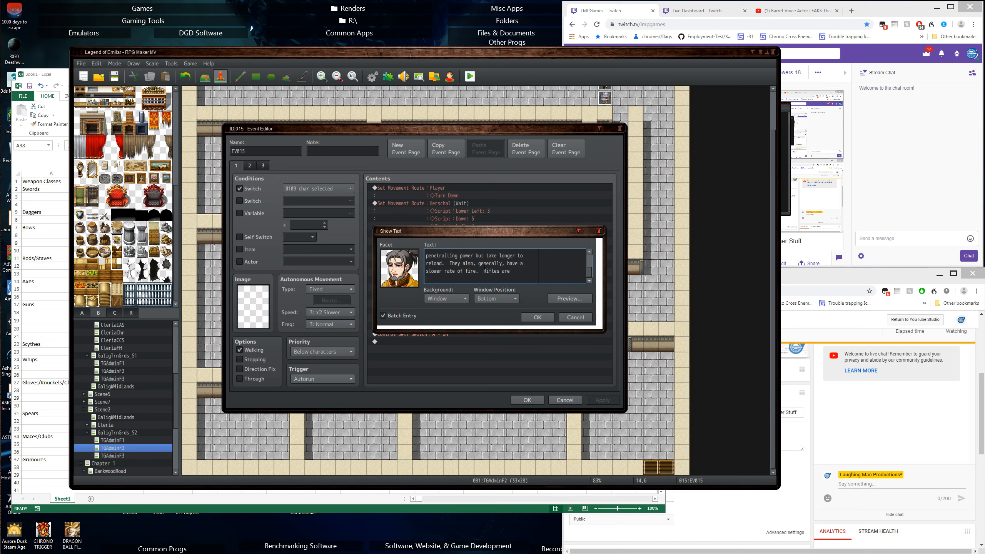
{"action": "type", "text": "exclusively two-handed."}
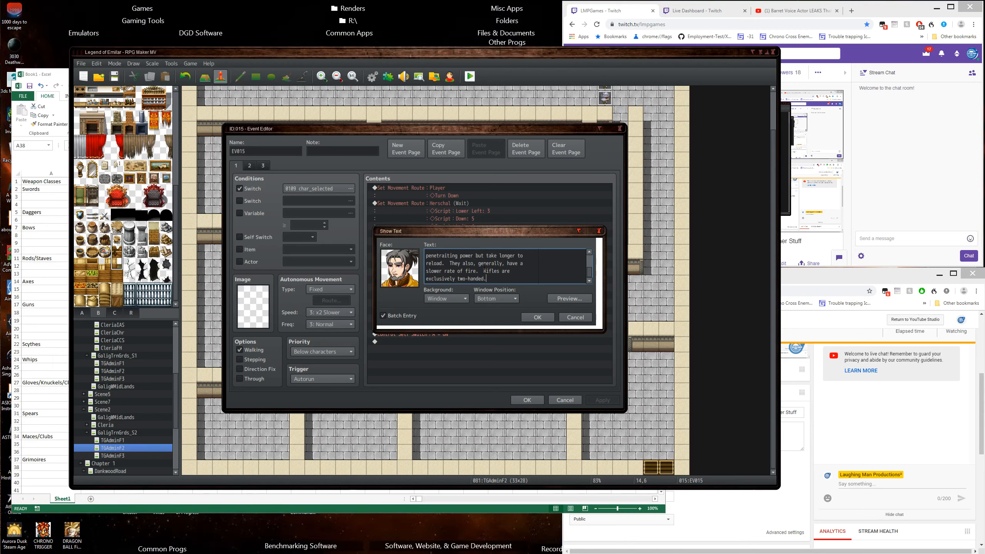
Insert the \n<Herschal> tag before "reload." and rewrap the rest as "have a slower rate of fire. Rifles are" and "exclusively two-handed."
{"action": "scroll", "coordinate": [486, 260], "scroll_direction": "up", "scroll_amount": 3}
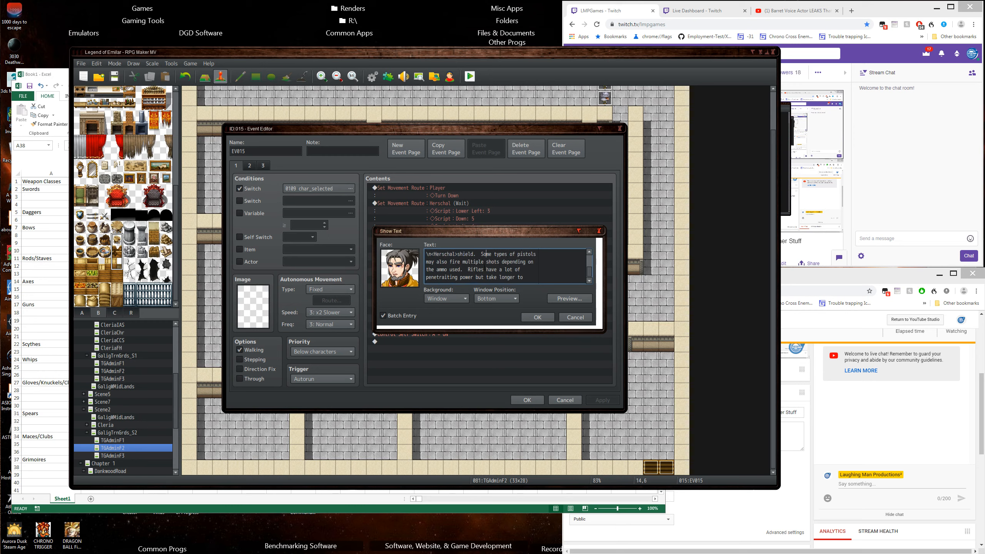
{"action": "scroll", "coordinate": [486, 277], "scroll_direction": "down", "scroll_amount": 1}
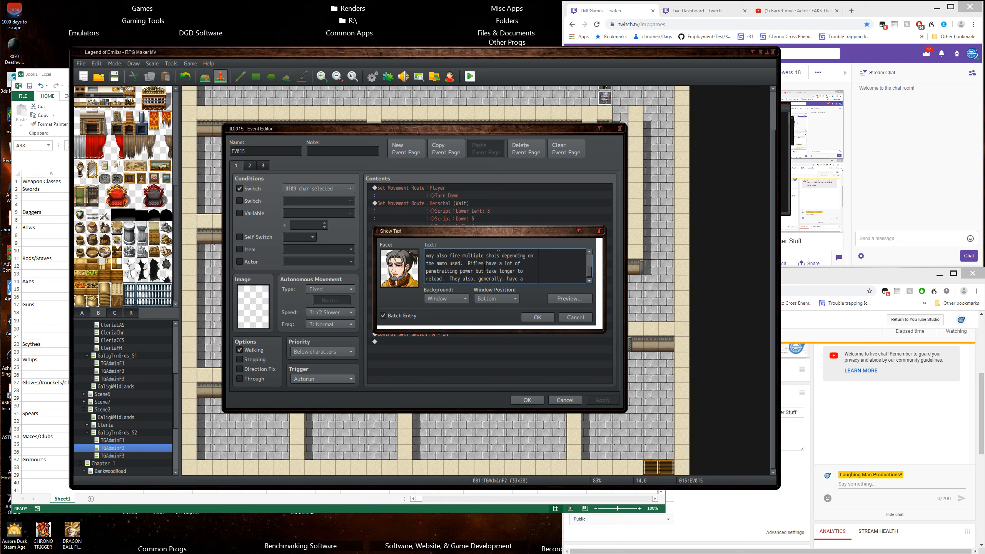
{"action": "type", "text": "\\n<Herschal>"}
{"action": "key", "text": "ctrl+Left"}
{"action": "key", "text": "ctrl+Left"}
{"action": "key", "text": "Return"}
{"action": "key", "text": "End"}
{"action": "key", "text": "Delete"}
{"action": "key", "text": "Delete"}
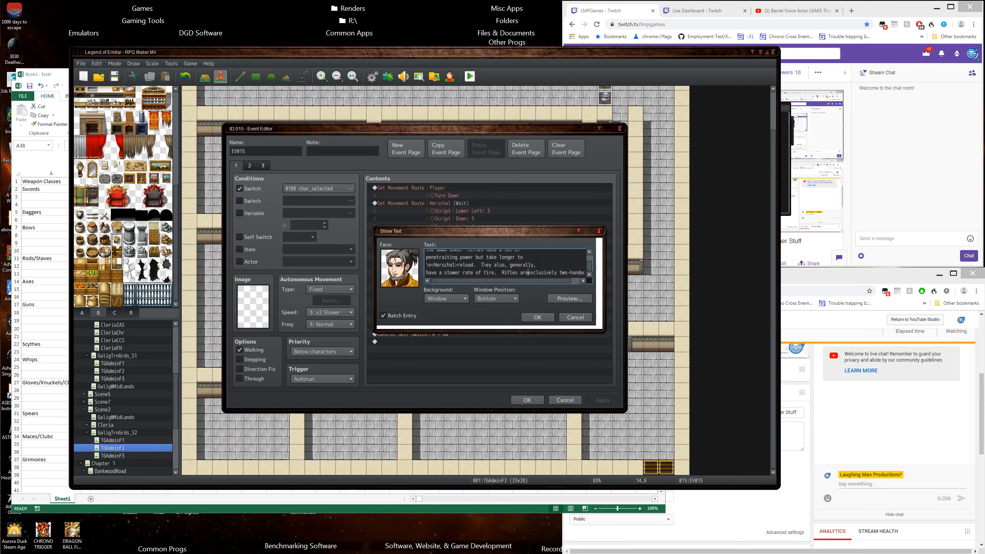
{"action": "key", "text": "Return"}
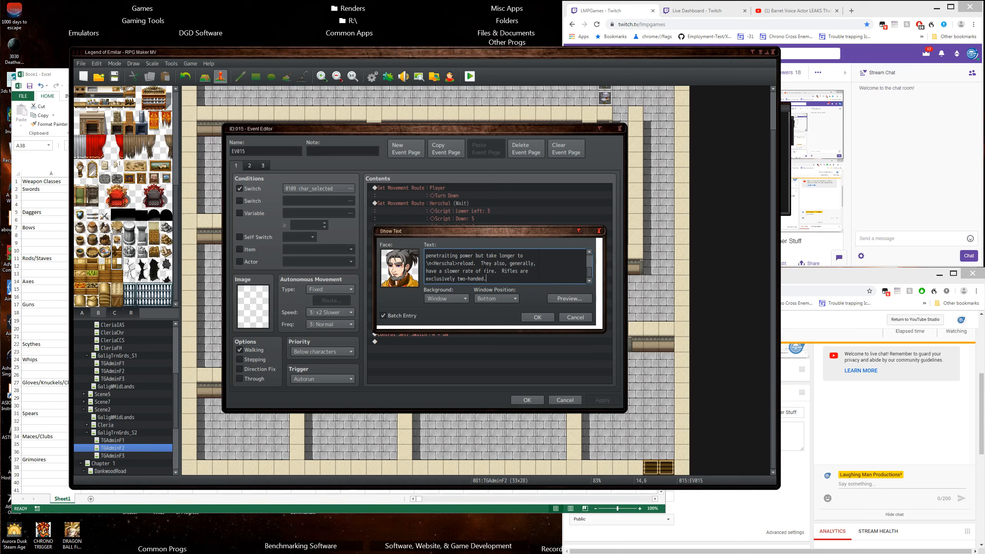
Add "Finally we have", the line "gunblades. Gunblades are guns that have" and the line "been forged together with a sword weapon."
{"action": "type", "text": "Finally we have"}
{"action": "key", "text": "Return"}
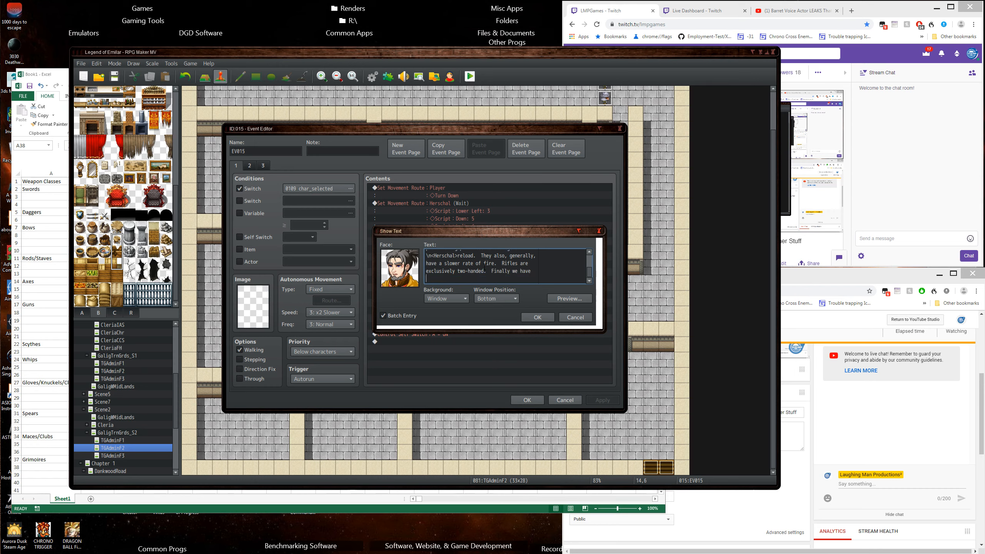
{"action": "type", "text": "gunblades.  Gunblades are guns that hav"}
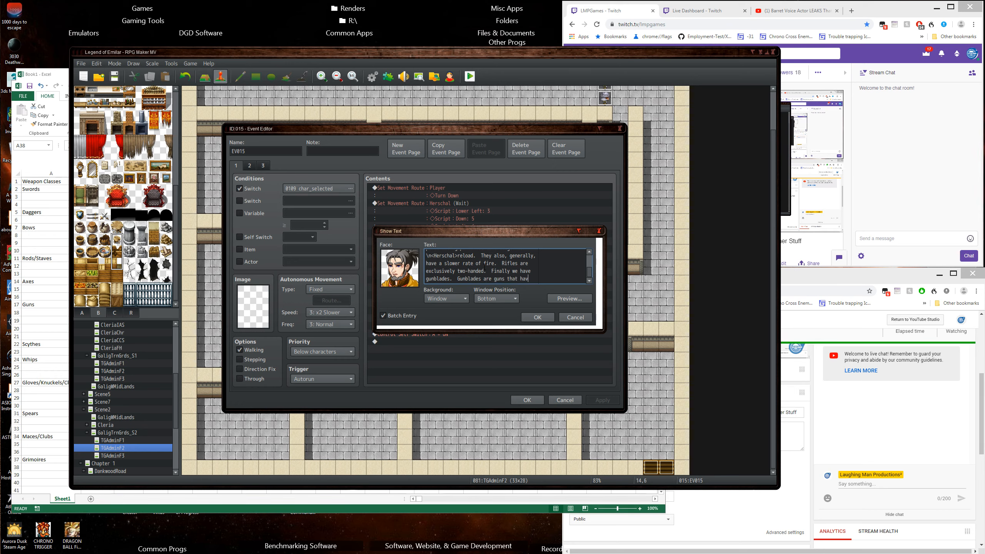
{"action": "type", "text": "e"}
{"action": "key", "text": "Return"}
{"action": "type", "text": "been"}
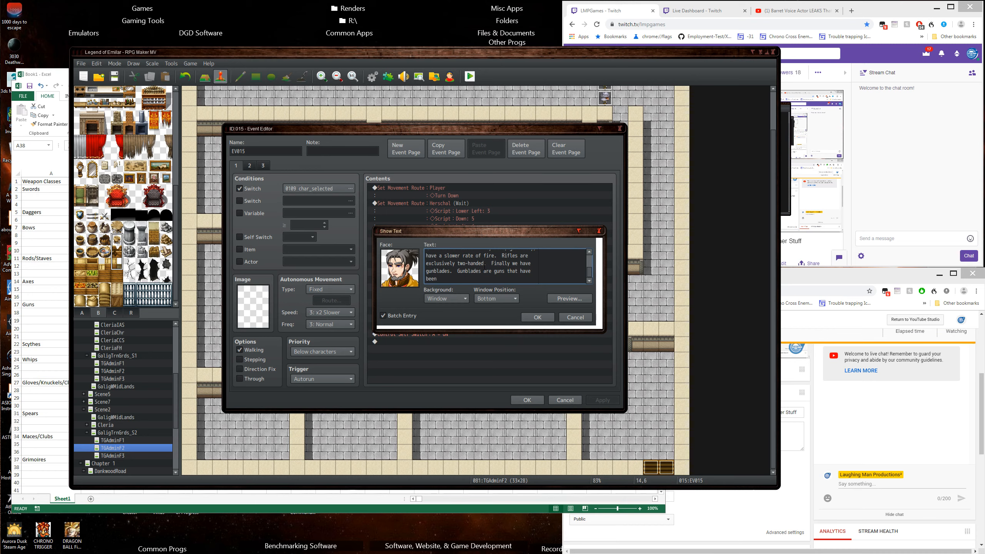
{"action": "type", "text": " forged together with a wsword weapon."}
{"action": "scroll", "coordinate": [484, 267], "scroll_direction": "down", "scroll_amount": 1}
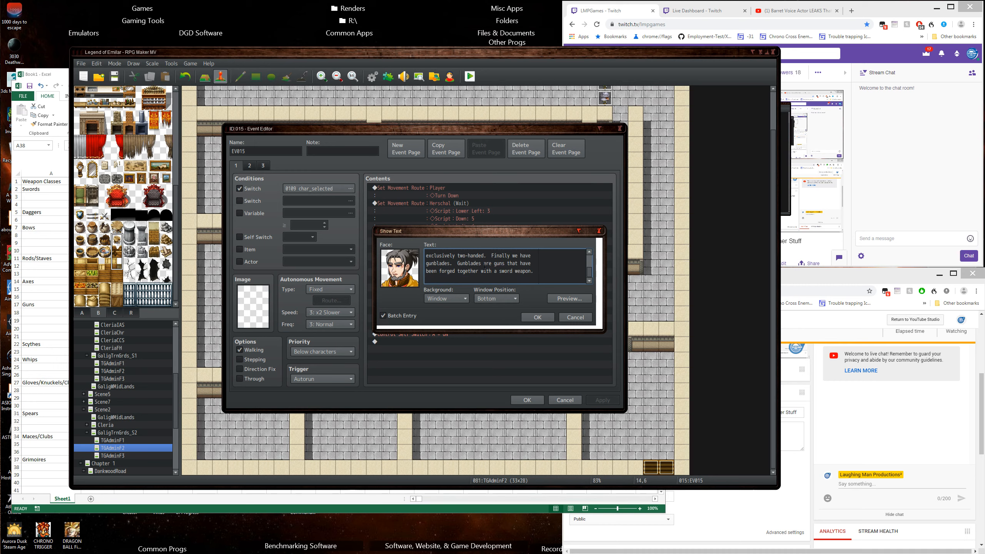
Extend the sentence after "sword weapon" with a comma and the line "normally a two-handed one so that after"
{"action": "type", "text": "normally"}
{"action": "type", "text": "the"}
{"action": "key", "text": "BackSpace"}
{"action": "key", "text": "BackSpace"}
{"action": "key", "text": "BackSpace"}
{"action": "key", "text": "BackSpace"}
{"action": "key", "text": "BackSpace"}
{"action": "key", "text": "BackSpace"}
{"action": "key", "text": "BackSpace"}
{"action": "key", "text": "BackSpace"}
{"action": "key", "text": "BackSpace"}
{"action": "type", "text": "normallyu  a two"}
{"action": "key", "text": "BackSpace"}
{"action": "type", "text": "-handed one so that after cutting"}
{"action": "key", "text": "BackSpace"}
{"action": "key", "text": "BackSpace"}
{"action": "key", "text": "BackSpace"}
{"action": "key", "text": "BackSpace"}
{"action": "key", "text": "BackSpace"}
{"action": "key", "text": "BackSpace"}
{"action": "key", "text": "BackSpace"}
{"action": "key", "text": "Return"}
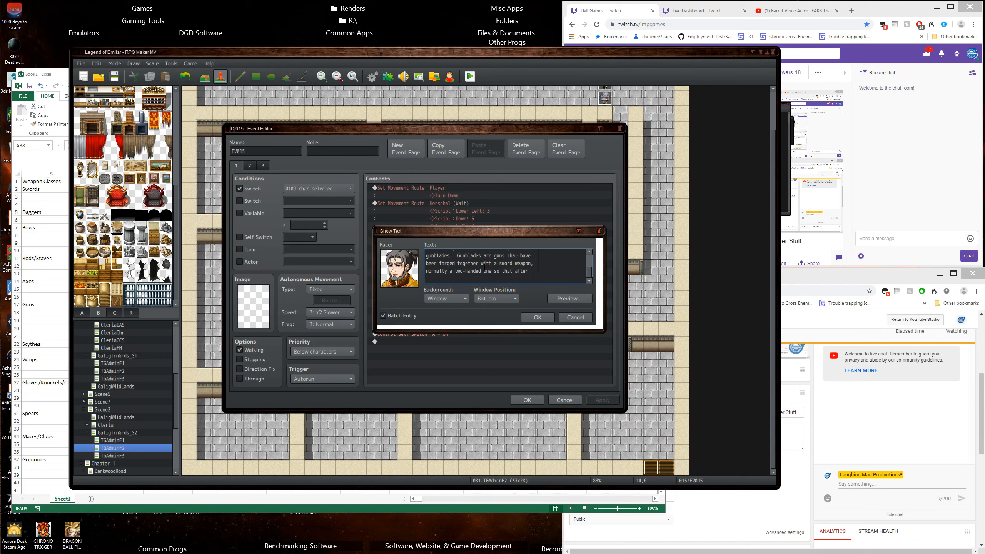
Add the lines "cutting through some armor you can fire" and "bullets to do greater damage. There are,"
{"action": "type", "text": "cur"}
{"action": "key", "text": "BackSpace"}
{"action": "type", "text": "tting through some arm"}
{"action": "type", "text": "or you can fire"}
{"action": "key", "text": "Return"}
{"action": "type", "text": "b"}
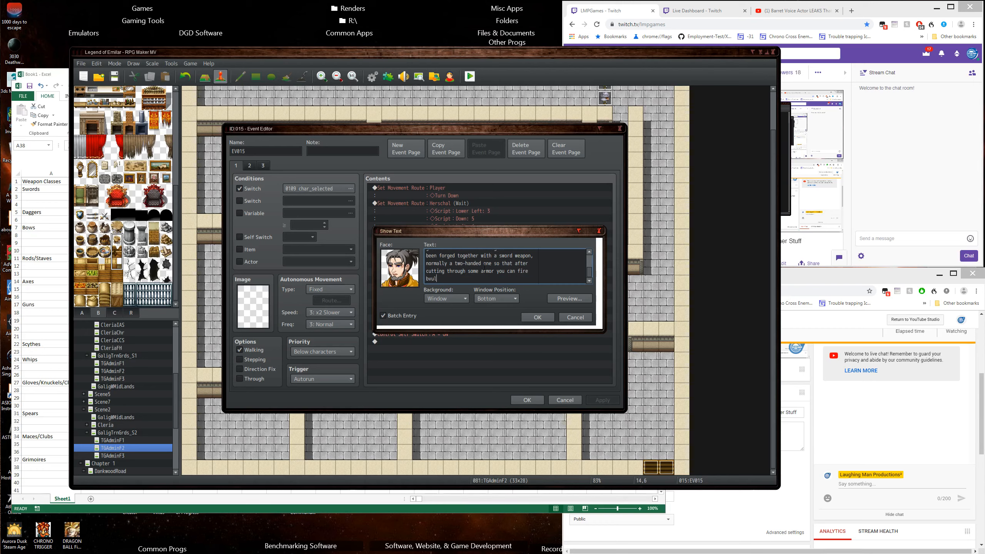
{"action": "type", "text": "ullets to do greater damage.  There are,"}
{"action": "key", "text": "Return"}
Continue with "however, some one-handed gunblades but they" and the line "are rare."
{"action": "type", "text": "howe"}
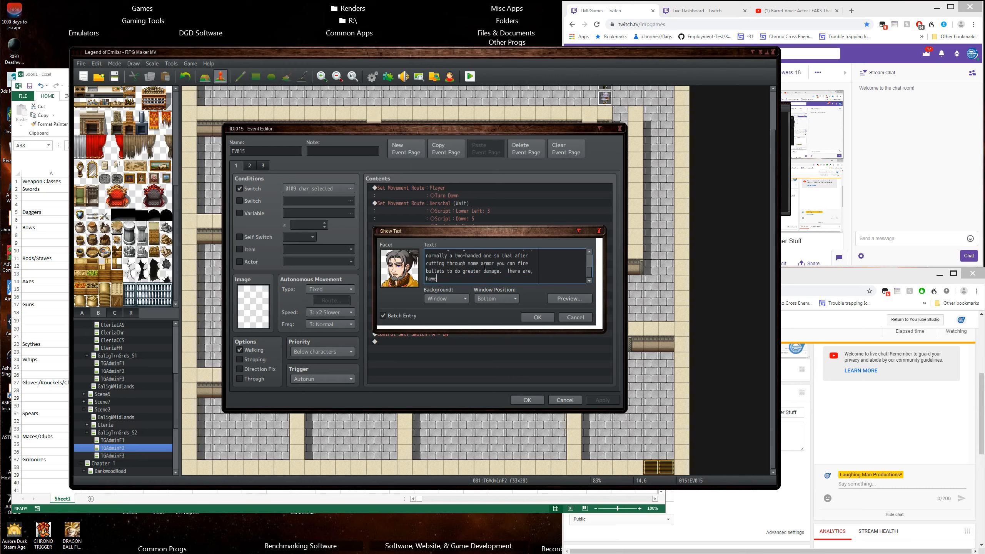
{"action": "type", "text": "ver, some one-handed"}
{"action": "type", "text": " gunblade"}
{"action": "type", "text": "s but they a"}
{"action": "type", "text": "re rare."}
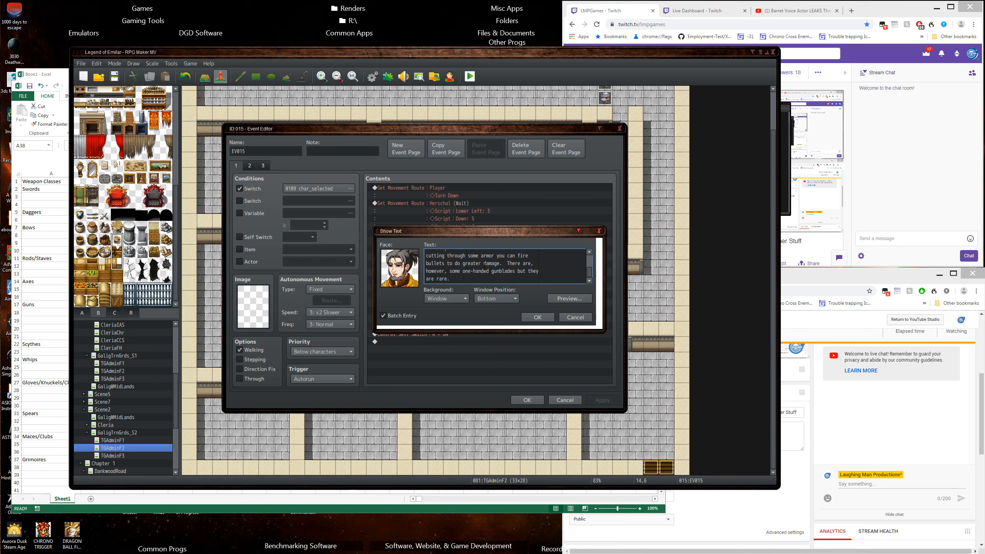
Add "One-handed gunblades can be", the line "dual-wielded or equipped with another type" and the line "of one-handed weapon or a shield."
{"action": "type", "text": "/  One-handed gunblades can be"}
{"action": "key", "text": "Return"}
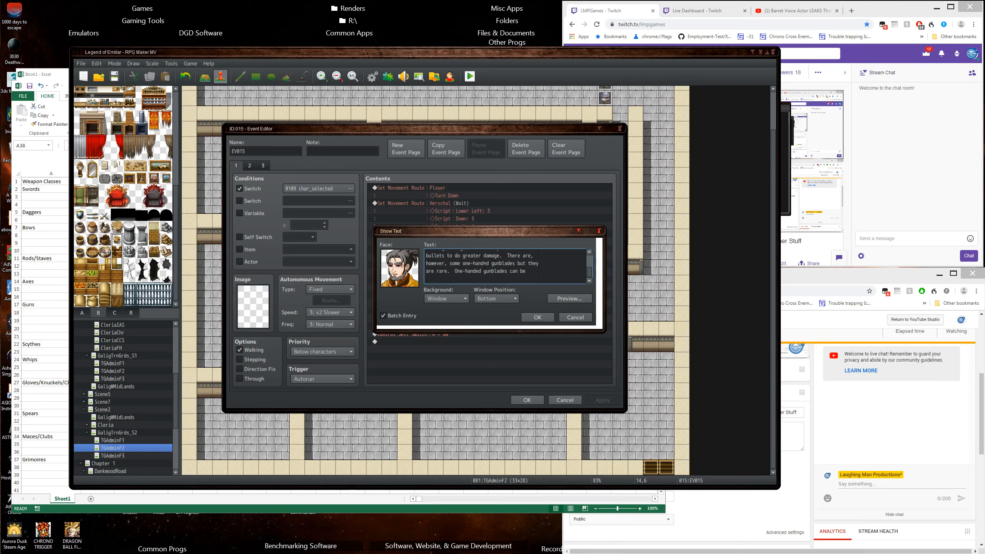
{"action": "type", "text": "dual-wielded or equipped with another type"}
{"action": "key", "text": "Return"}
{"action": "type", "text": "of one-"}
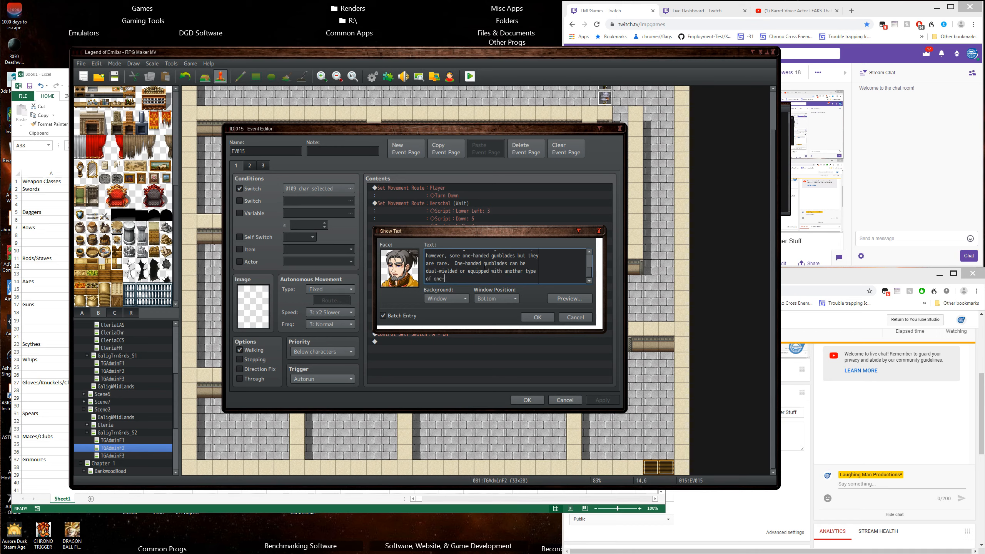
{"action": "type", "text": "handed weapon or a shield."}
Insert the \n<Herschal> tag before "been forged together with a" and rewrap the next line as "sword weapon, normally a two-handed one so"
{"action": "scroll", "coordinate": [485, 265], "scroll_direction": "up", "scroll_amount": 8}
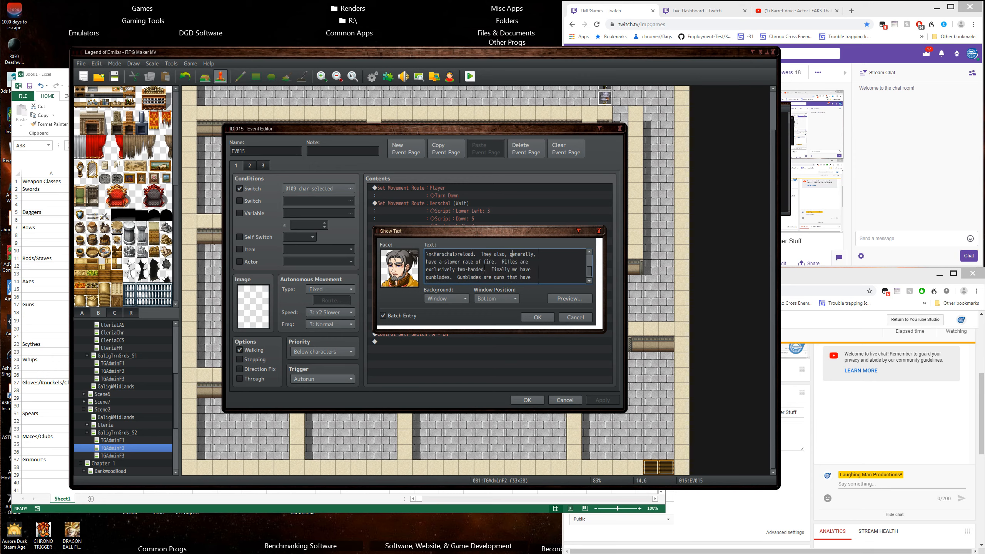
{"action": "scroll", "coordinate": [486, 269], "scroll_direction": "up", "scroll_amount": 1}
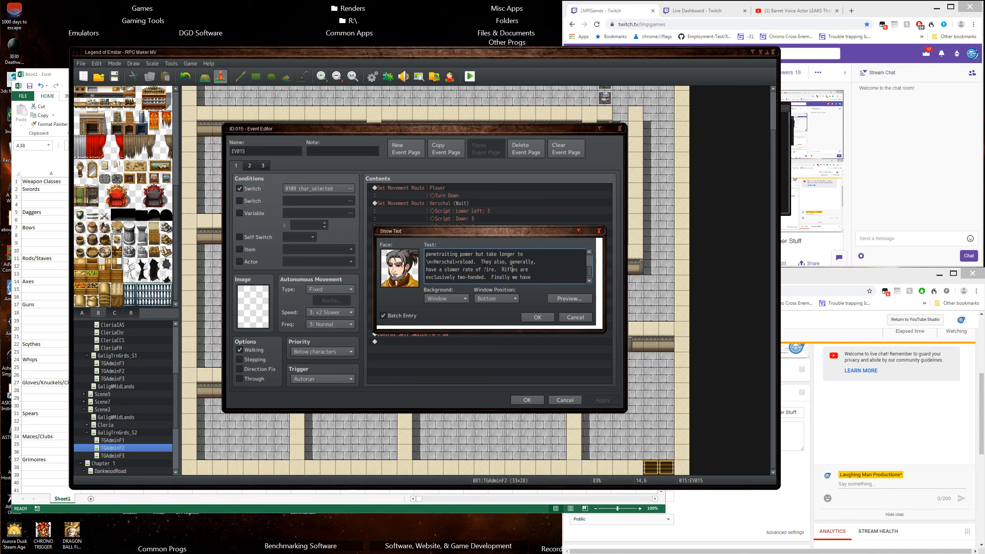
{"action": "key", "text": "Down"}
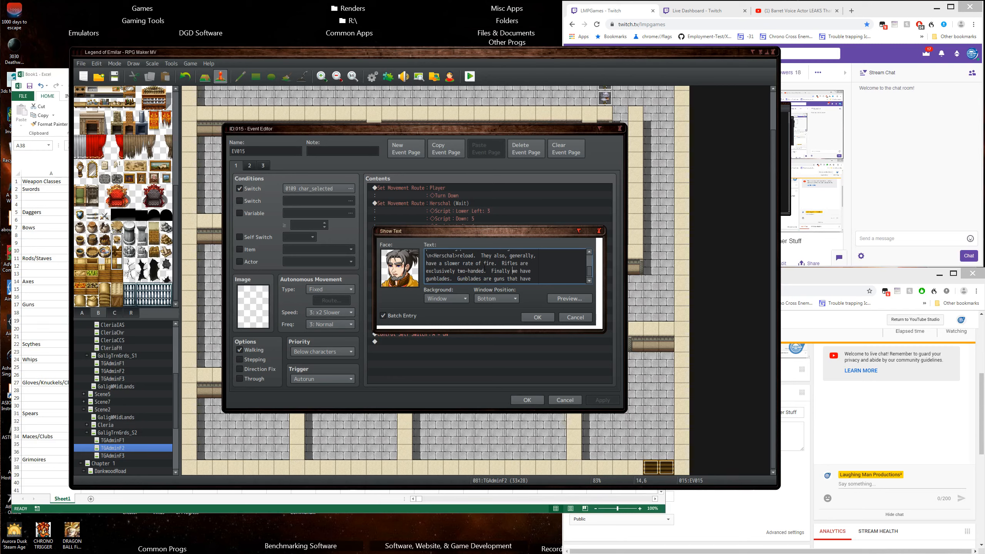
{"action": "key", "text": "Up"}
{"action": "key", "text": "Up"}
{"action": "key", "text": "Up"}
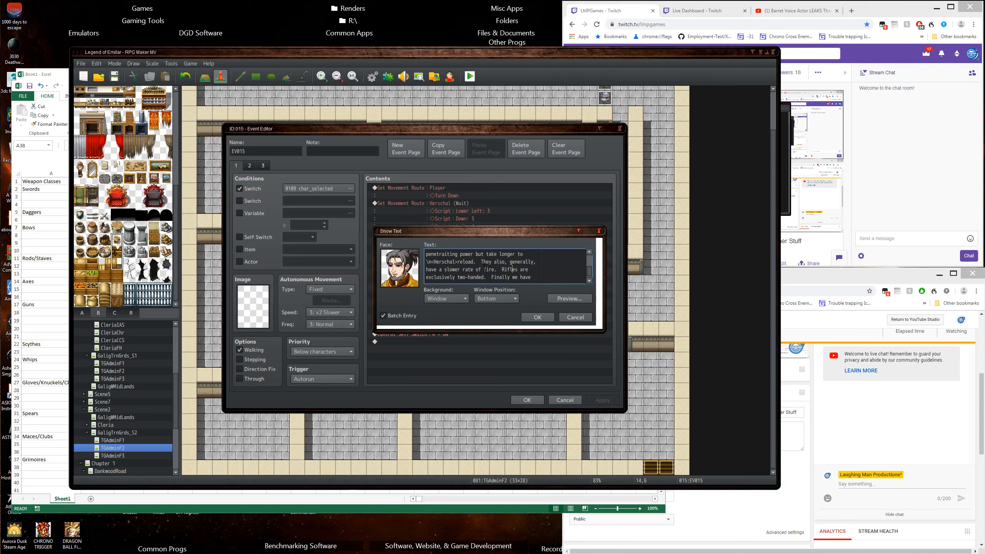
{"action": "scroll", "coordinate": [484, 268], "scroll_direction": "down", "scroll_amount": 2}
{"action": "type", "text": "\\n<Herschal>"}
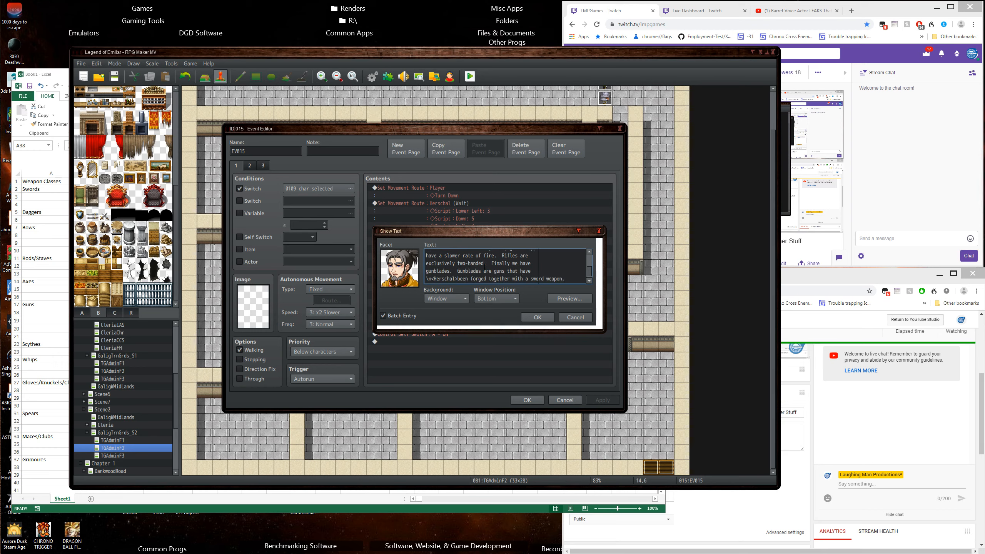
{"action": "key", "text": "Return"}
{"action": "key", "text": "End"}
{"action": "key", "text": "Delete"}
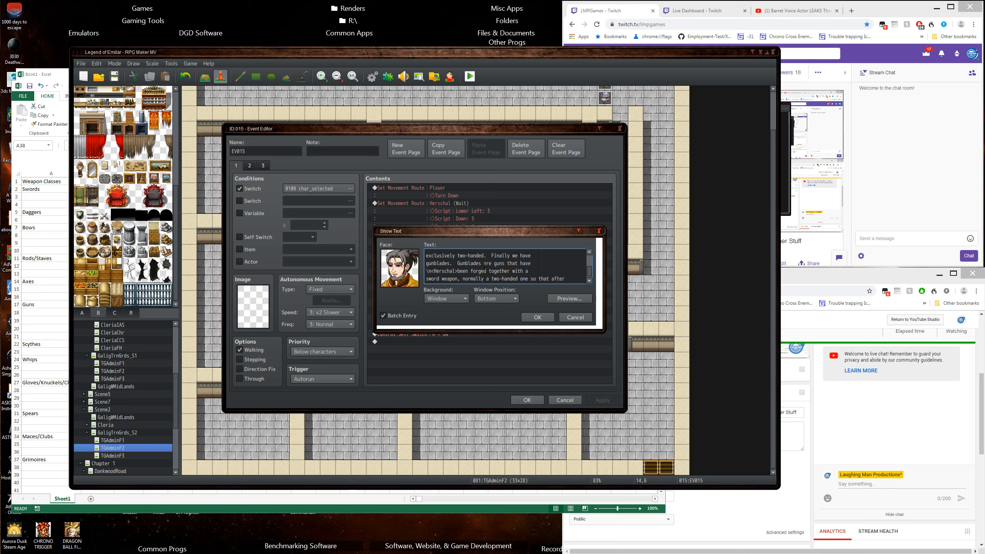
{"action": "key", "text": "Return"}
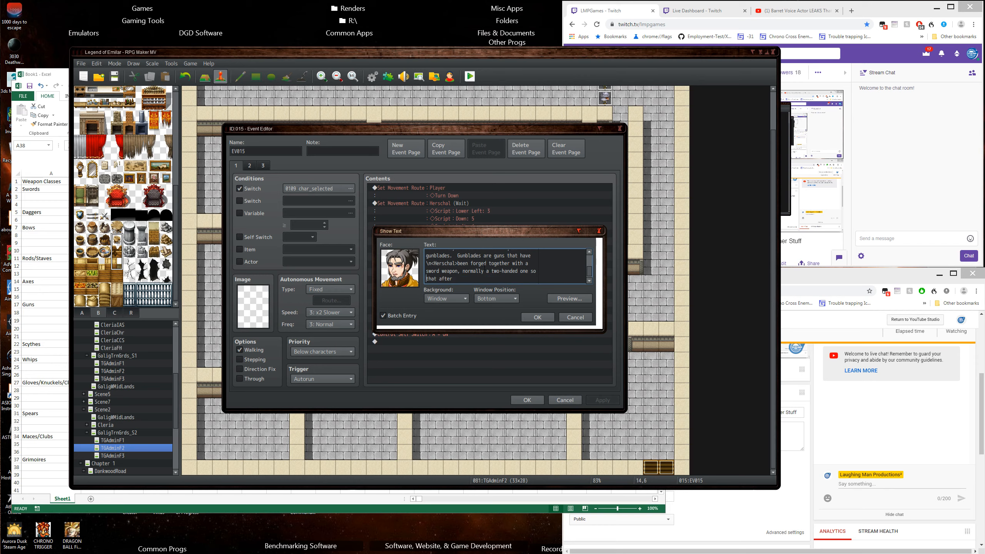
Rewrap the following text so one line reads "that after cutting through some armor you" and the next starts with "can fire bullets"
{"action": "key", "text": "End"}
{"action": "key", "text": "Delete"}
{"action": "key", "text": "ctrl+Left"}
{"action": "key", "text": "ctrl+Left"}
{"action": "key", "text": "Return"}
{"action": "key", "text": "End"}
{"action": "key", "text": "Delete"}
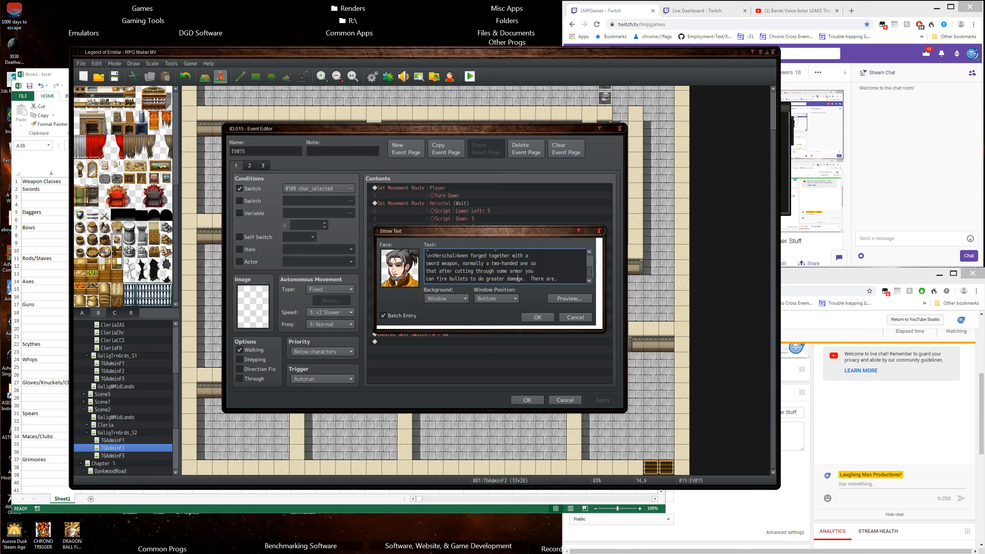
Start a new line with the \n<Herschal> tag before "There are," and rewrap it as "There are, however, some"
{"action": "key", "text": "BackSpace"}
{"action": "key", "text": "BackSpace"}
{"action": "key", "text": "Return"}
{"action": "type", "text": "\\n<Herschal>"}
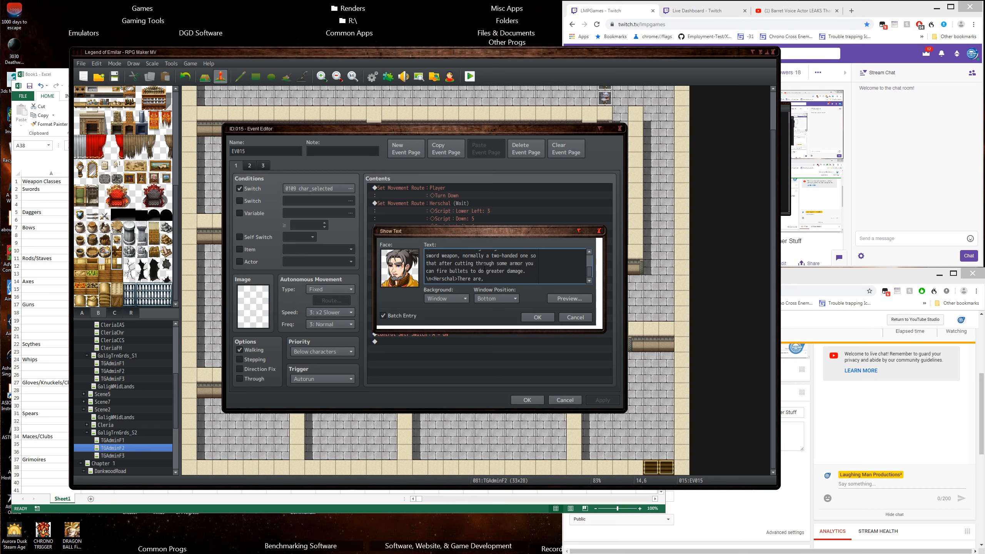
{"action": "key", "text": "End"}
{"action": "key", "text": "Delete"}
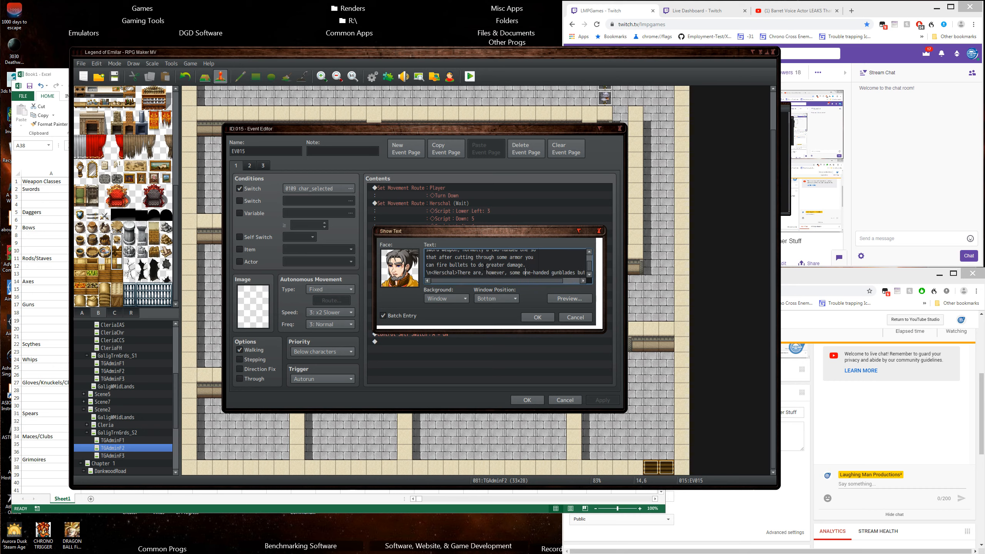
{"action": "key", "text": "ctrl+Right"}
{"action": "key", "text": "ctrl+Right"}
{"action": "key", "text": "Return"}
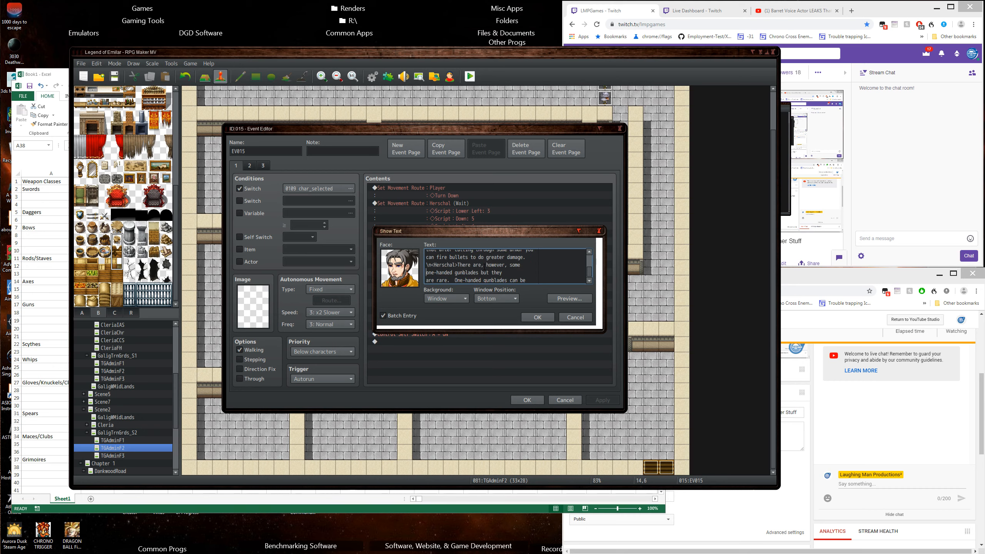
Rejoin the following lines and rewrap them as "one-handed gunblades but they are rare.", with "One-handed gunblades can be" starting a new line
{"action": "key", "text": "Down"}
{"action": "key", "text": "End"}
{"action": "key", "text": "Delete"}
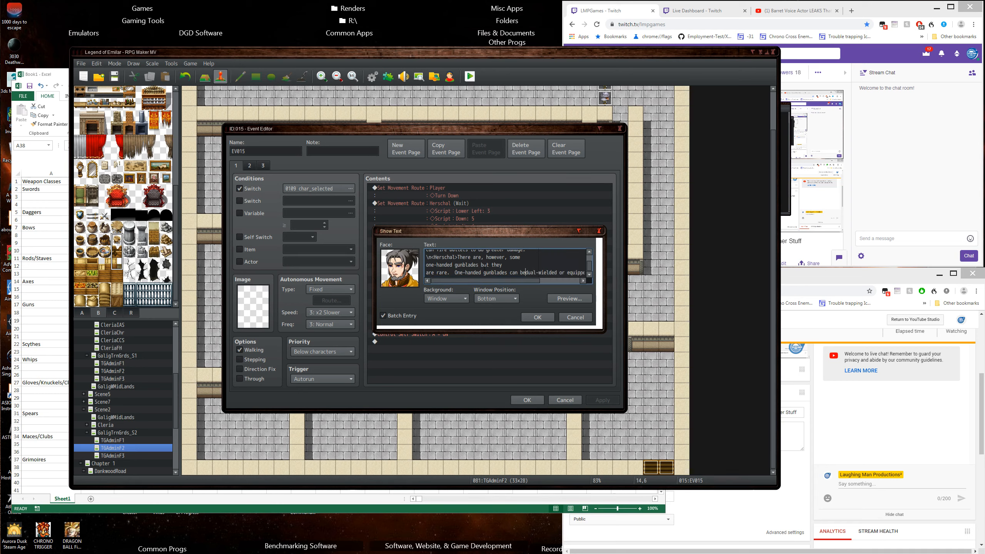
{"action": "key", "text": "BackSpace"}
{"action": "key", "text": "Up"}
{"action": "key", "text": "Delete"}
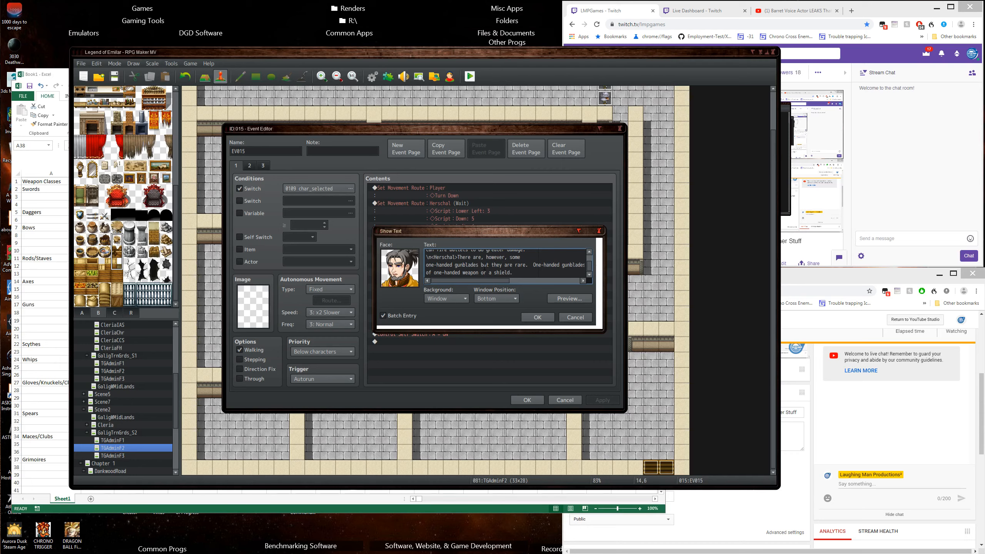
{"action": "key", "text": "BackSpace"}
{"action": "key", "text": "BackSpace"}
{"action": "key", "text": "Return"}
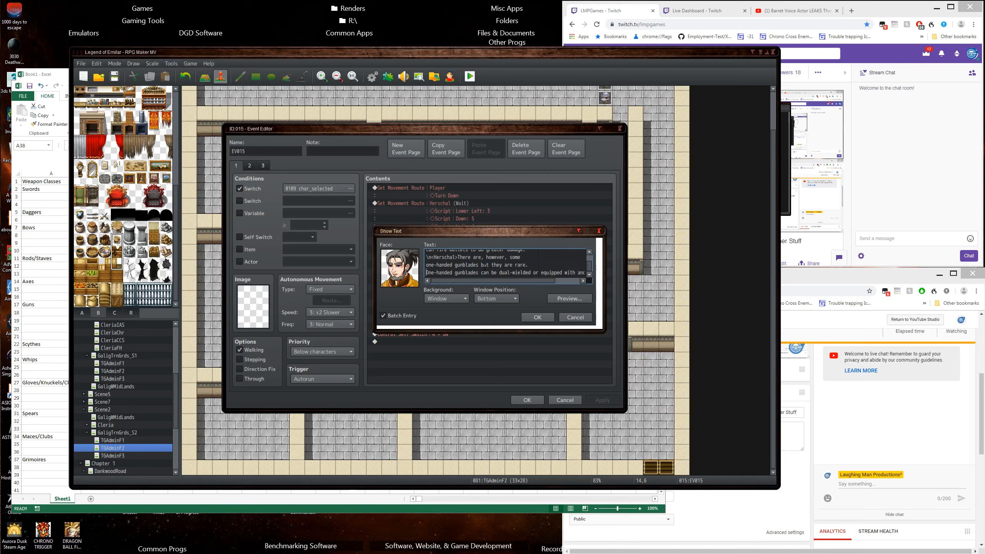
Break the "One-handed gunblades can be dual-wielded or" line before "equipped with another type"
{"action": "key", "text": "End"}
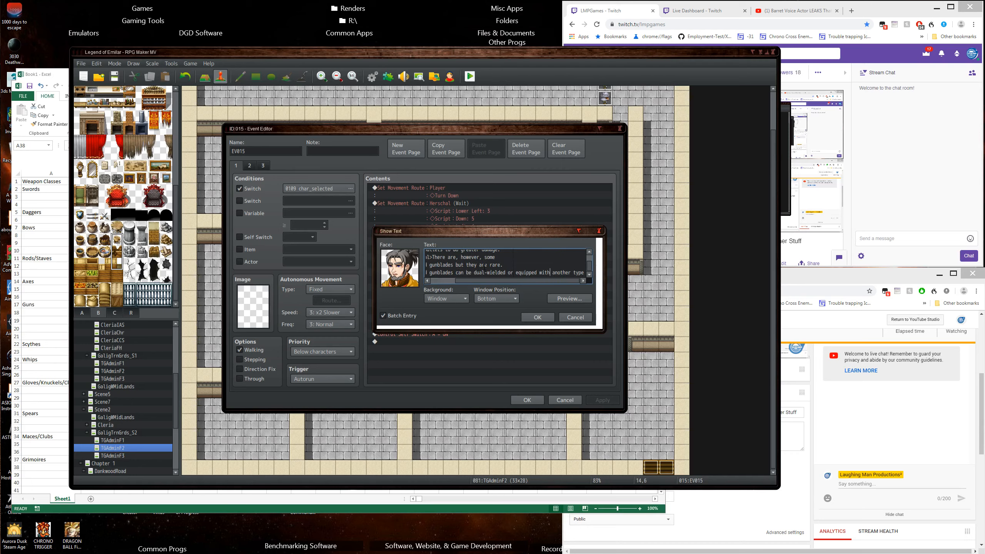
{"action": "key", "text": "Return"}
{"action": "key", "text": "Up"}
{"action": "key", "text": "Up"}
{"action": "key", "text": "Up"}
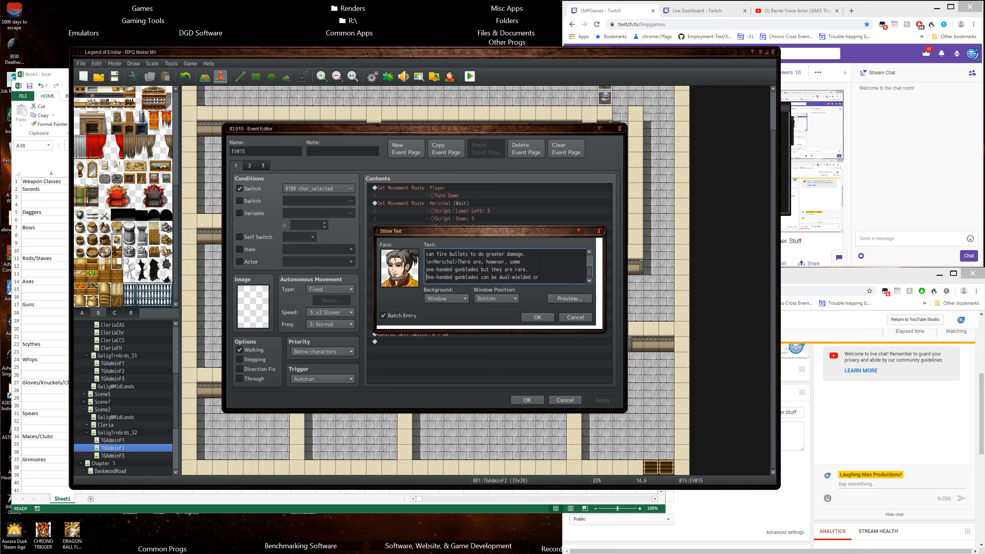
Start the line "of one-handed weapon or a" with the \n<Herschal> tag and move "shield." onto its own line
{"action": "key", "text": "Down"}
{"action": "key", "text": "Down"}
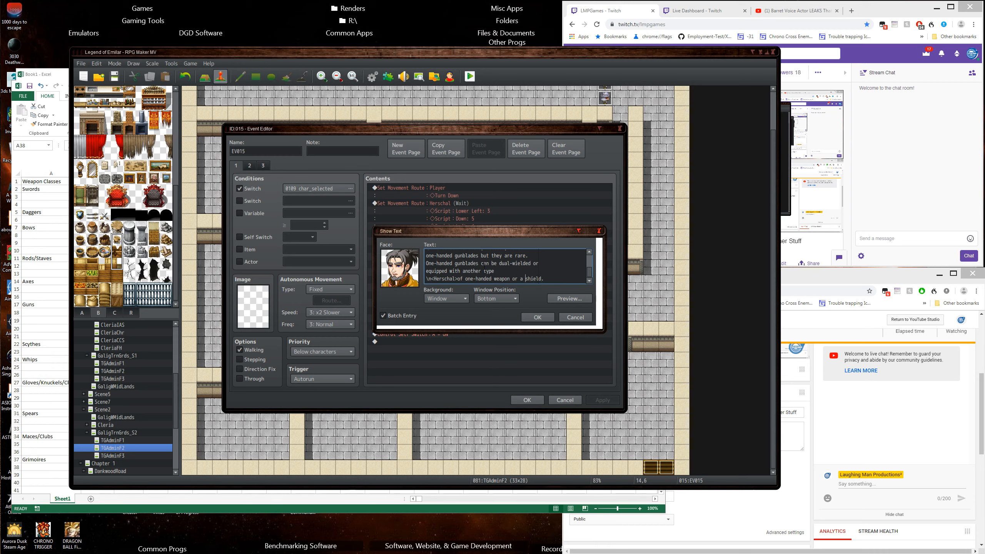
{"action": "key", "text": "Delete"}
{"action": "key", "text": "Return"}
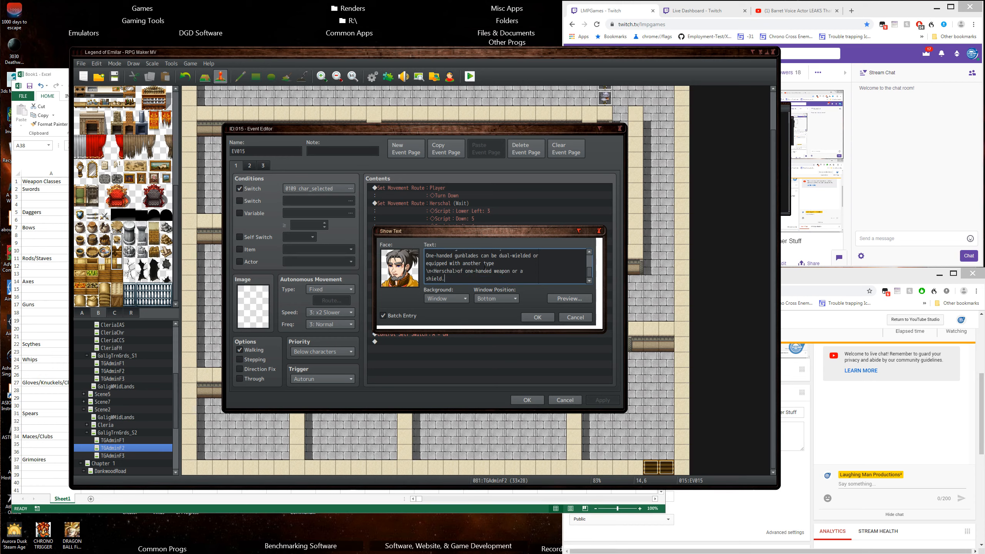
Leave blank lines after "shield." and start a new \n<Herschal> message reading "One of the more excessive" and, on the next line, "weapons are scythes"
{"action": "key", "text": "End"}
{"action": "key", "text": "Return"}
{"action": "key", "text": "Return"}
{"action": "key", "text": "Return"}
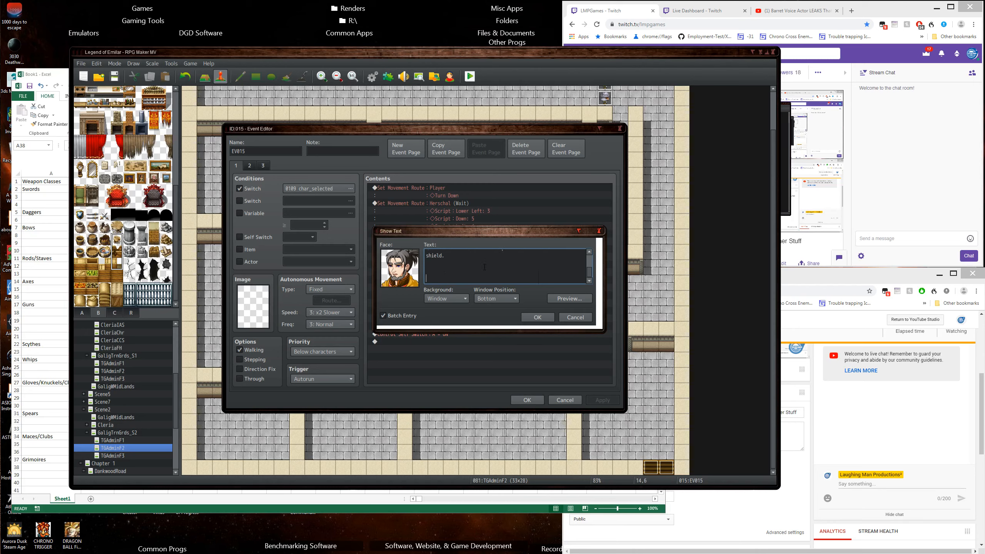
{"action": "type", "text": "\\n<Herschal>"}
{"action": "type", "text": "One of the more excessive wea"}
{"action": "key", "text": "BackSpace"}
{"action": "key", "text": "Return"}
{"action": "type", "text": "weapons are scythe"}
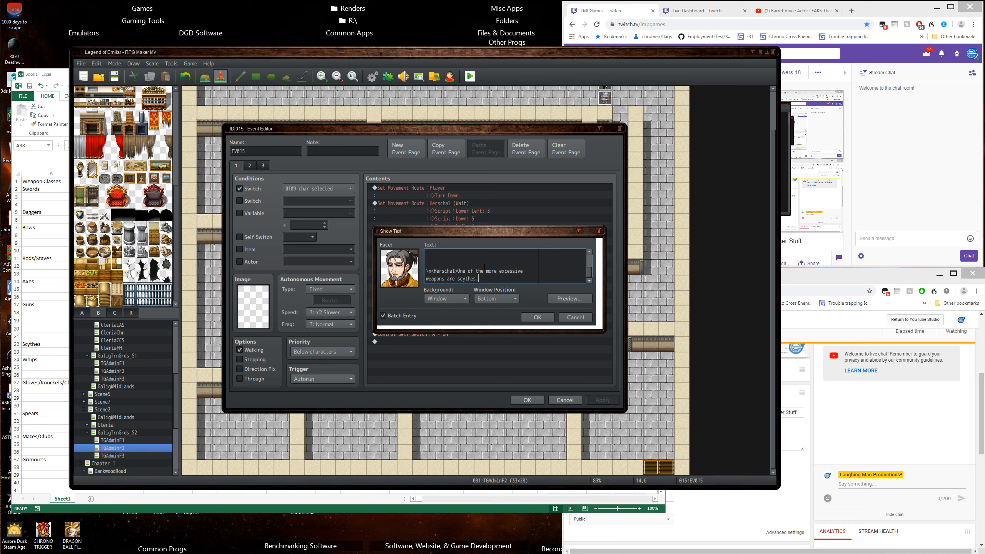
End the scythes sentence with a period, add "These take a lot of" and start the next line with "experience"
{"action": "type", "text": "s.  These take many"}
{"action": "key", "text": "BackSpace"}
{"action": "key", "text": "BackSpace"}
{"action": "key", "text": "BackSpace"}
{"action": "key", "text": "BackSpace"}
{"action": "type", "text": "a lot of"}
{"action": "key", "text": "Return"}
{"action": "type", "text": "experience fo"}
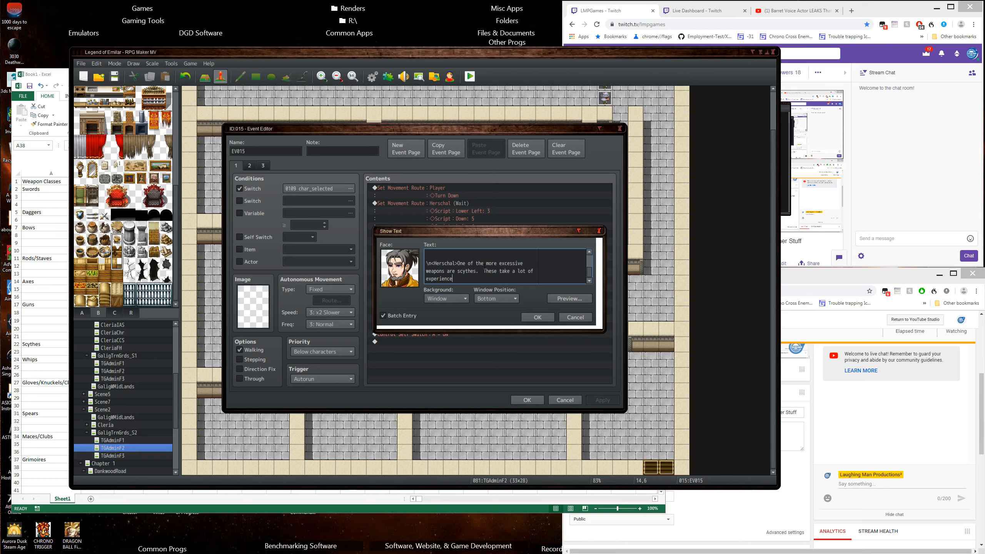
Complete the line as "experience to use properly and have a very" and start a new line
{"action": "key", "text": "BackSpace"}
{"action": "key", "text": "BackSpace"}
{"action": "type", "text": "to use pr"}
{"action": "key", "text": "BackSpace"}
{"action": "key", "text": "BackSpace"}
{"action": "type", "text": "properly and have a very"}
{"action": "key", "text": "Return"}
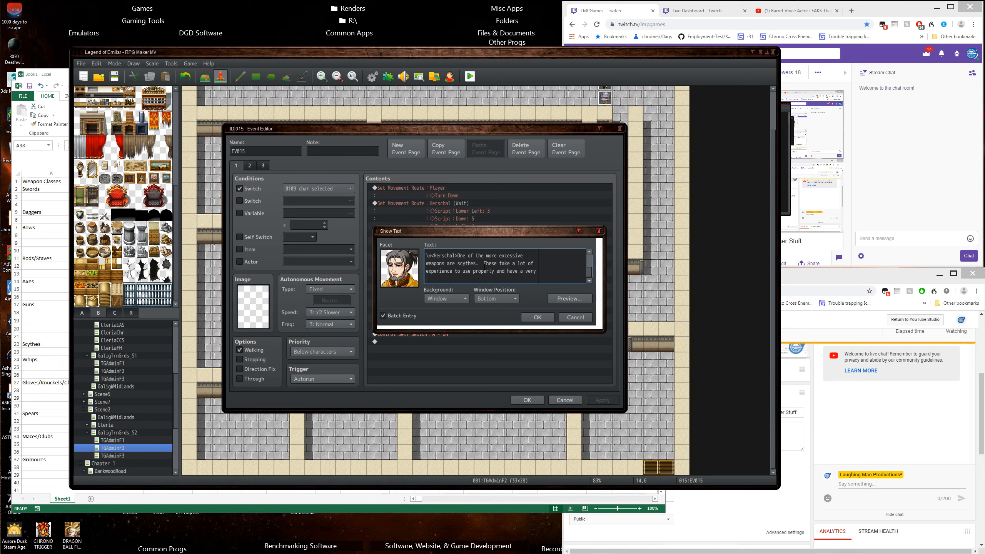
Write the lines "detrimental affect on your agility but they" and "do massive damage and cut through lower", followed by "class armor" on a new line
{"action": "type", "text": "detrimental e"}
{"action": "key", "text": "BackSpace"}
{"action": "type", "text": "affect on your agility but they"}
{"action": "key", "text": "Return"}
{"action": "type", "text": "do"}
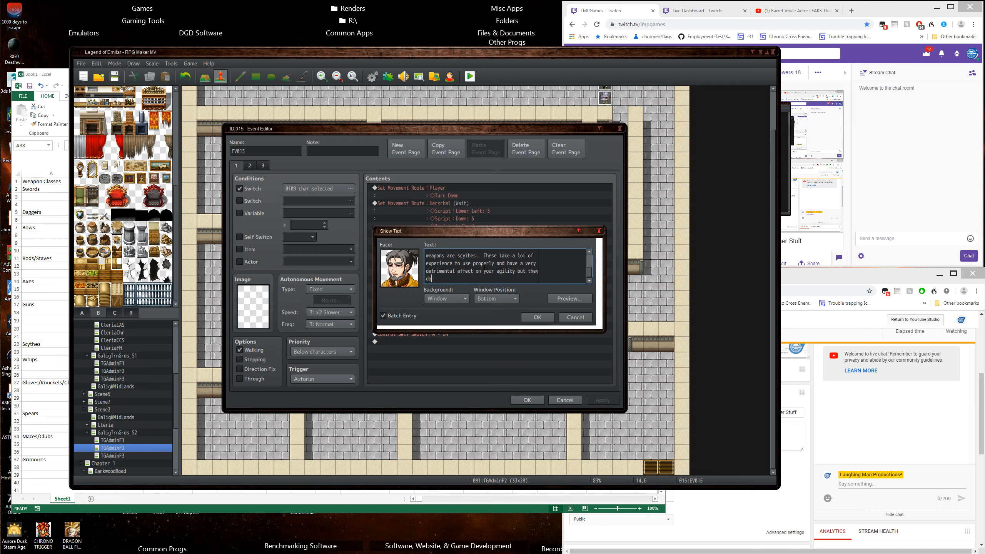
{"action": "type", "text": " massive damage and cut through lower"}
{"action": "key", "text": "Return"}
{"action": "type", "text": "class armor"}
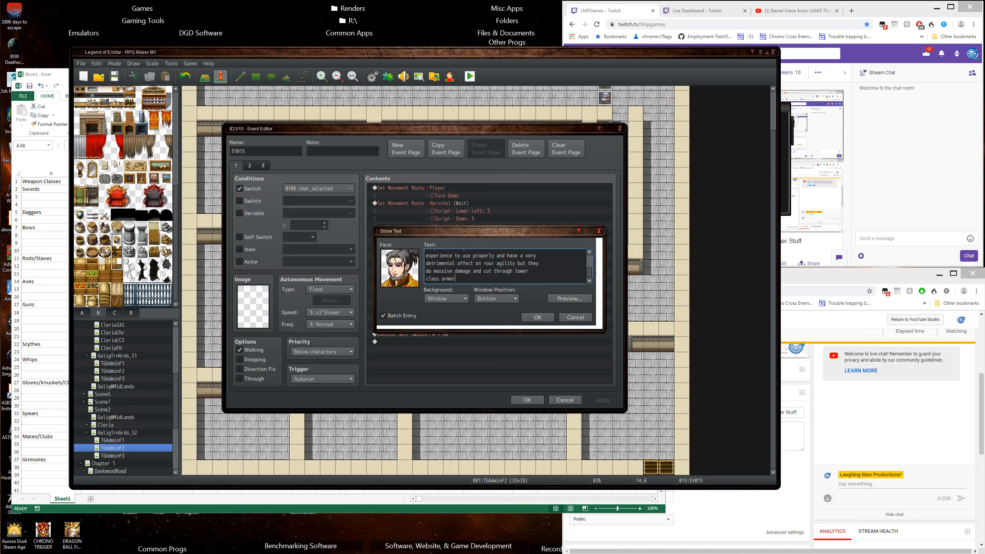
Finish the armor sentence with "like butter.", add "Scythes only" and start the next line with "come in"
{"action": "type", "text": " like butter."}
{"action": "type", "text": "Scythes are"}
{"action": "key", "text": "BackSpace"}
{"action": "key", "text": "BackSpace"}
{"action": "key", "text": "BackSpace"}
{"action": "key", "text": "BackSpace"}
{"action": "type", "text": "only"}
{"action": "key", "text": "Return"}
{"action": "type", "text": "come in"}
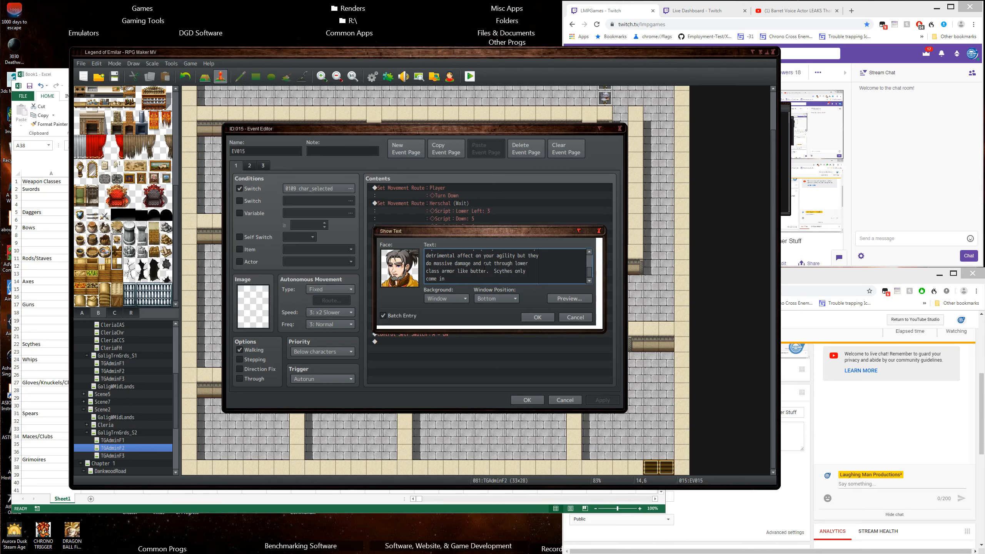
Complete the last scythe line as "come in the two-handed verity."
{"action": "type", "text": " the two-handed varie"}
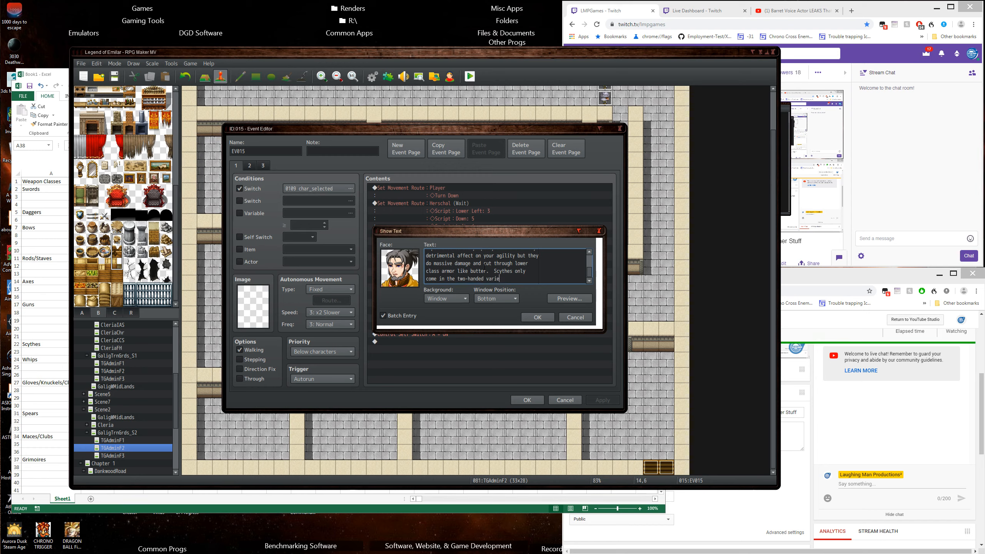
{"action": "type", "text": "t"}
{"action": "key", "text": "BackSpace"}
{"action": "key", "text": "BackSpace"}
{"action": "key", "text": "BackSpace"}
{"action": "key", "text": "BackSpace"}
{"action": "key", "text": "BackSpace"}
{"action": "type", "text": "erity."}
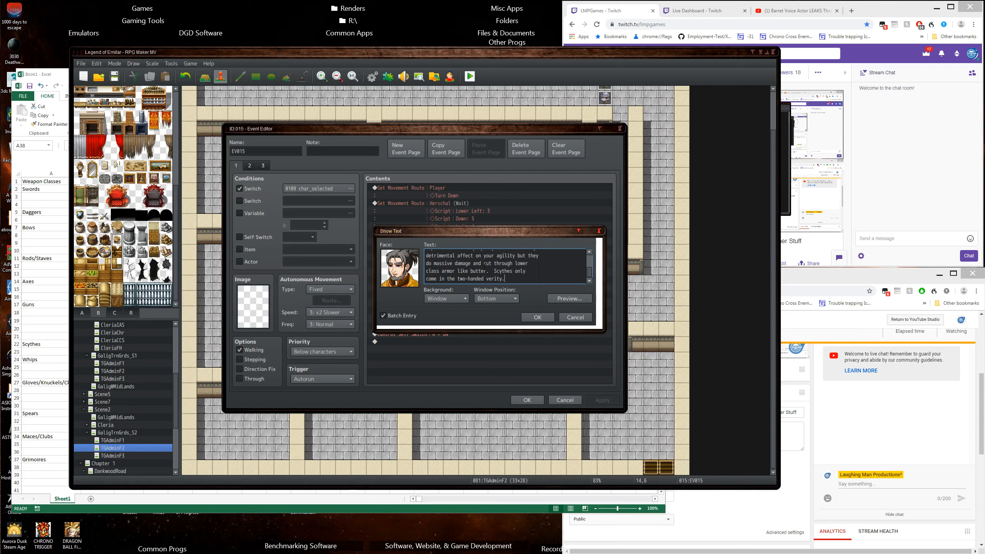
Insert the \n<Herschal> tag before "do massive damage and cut through lower" in the scythe text
{"action": "key", "text": "Up"}
{"action": "key", "text": "Up"}
{"action": "key", "text": "Up"}
{"action": "key", "text": "Up"}
{"action": "key", "text": "Up"}
{"action": "key", "text": "Up"}
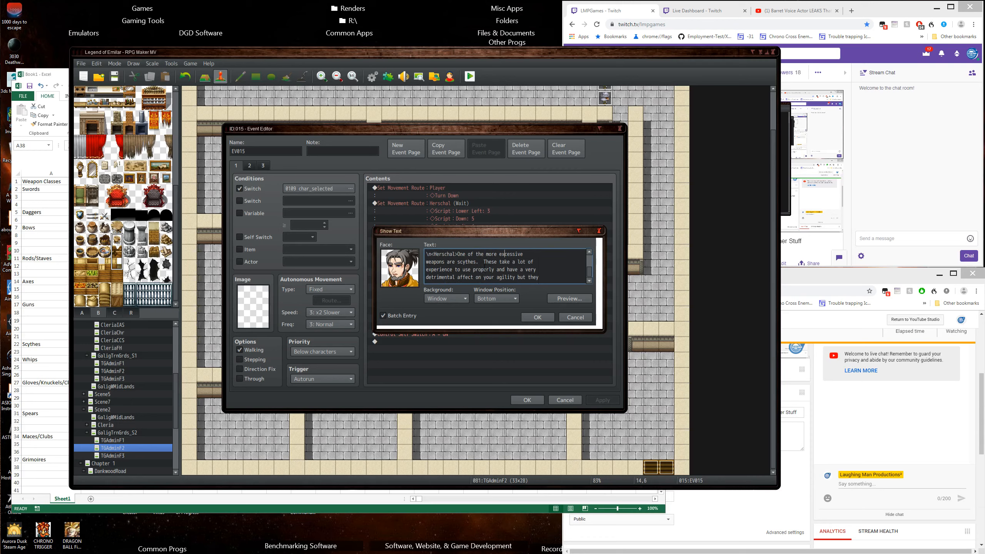
{"action": "key", "text": "Down"}
{"action": "key", "text": "Down"}
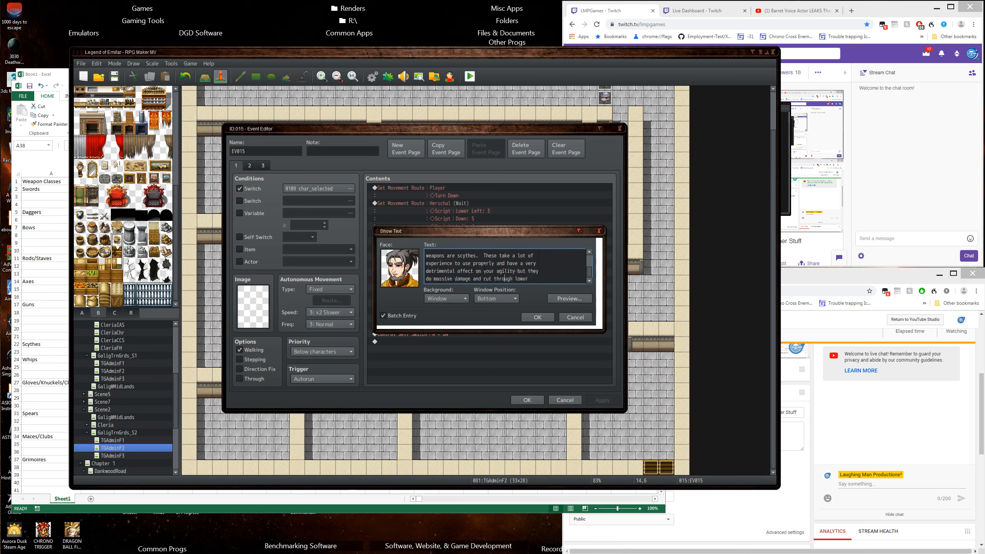
{"action": "type", "text": "\\n<Herschal>"}
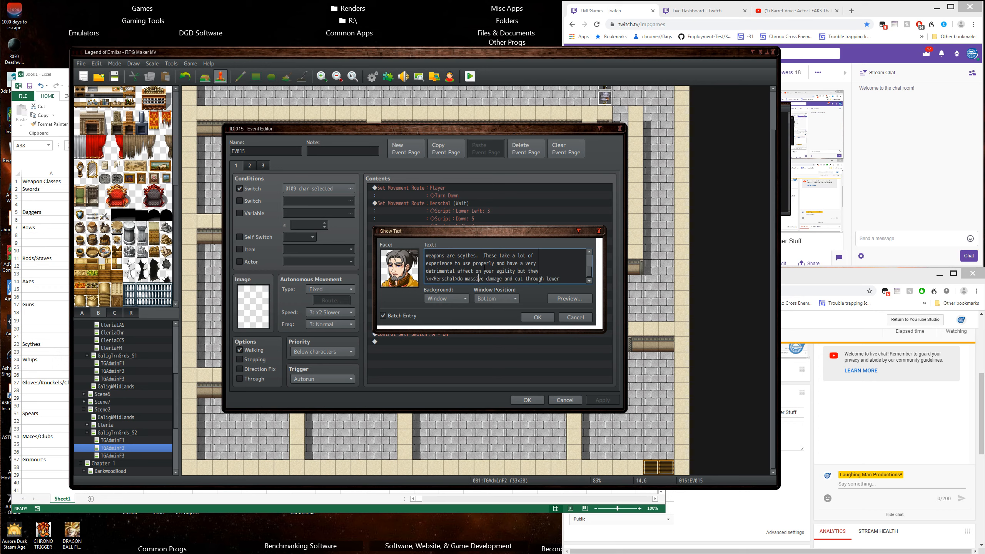
Rewrap the text as "do massive damage and cut", "through lower class armor like butter." and "Scythes only", and save the batch of messages
{"action": "key", "text": "Delete"}
{"action": "key", "text": "Return"}
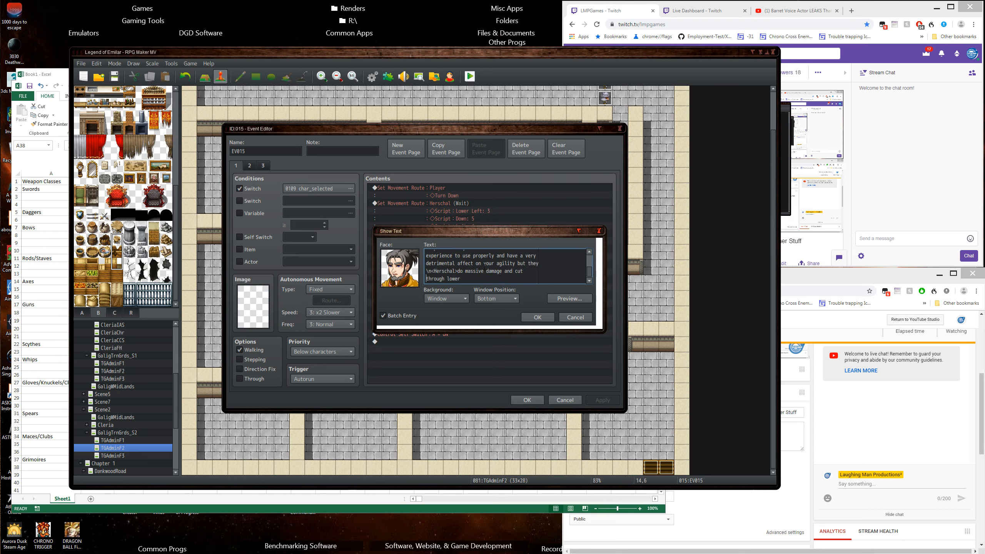
{"action": "key", "text": "Delete"}
{"action": "key", "text": "BackSpace"}
{"action": "key", "text": "BackSpace"}
{"action": "key", "text": "Return"}
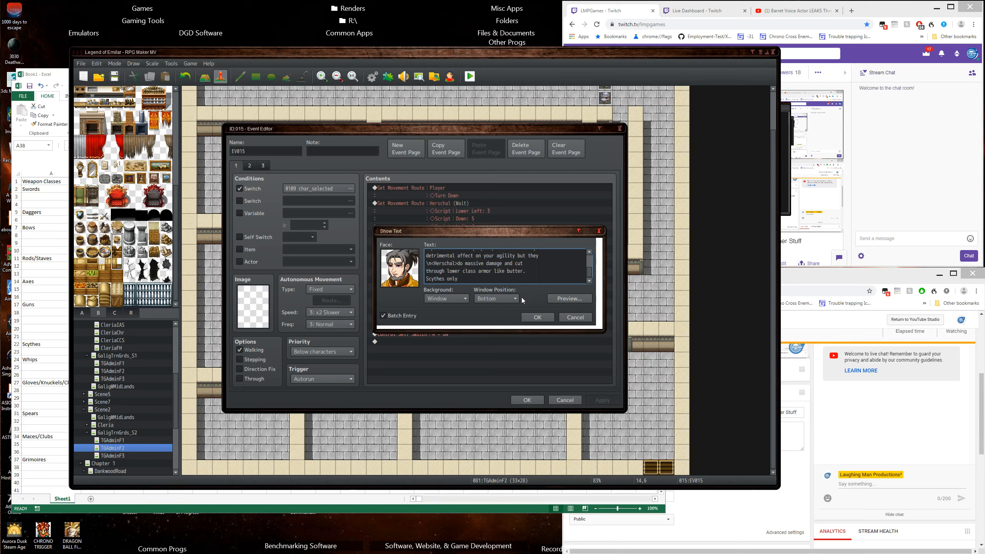
{"action": "left_click", "coordinate": [538, 317]}
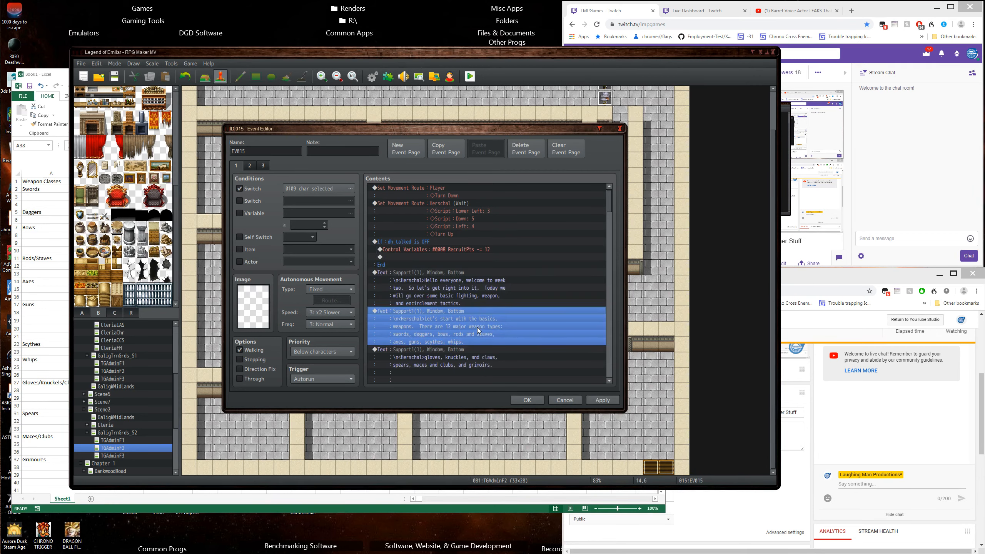
In the final scythe message of the event, join the last two lines as "Scythes only come in the two-handed verity."
{"action": "scroll", "coordinate": [477, 327], "scroll_direction": "down", "scroll_amount": 1}
{"action": "scroll", "coordinate": [476, 324], "scroll_direction": "down", "scroll_amount": 1}
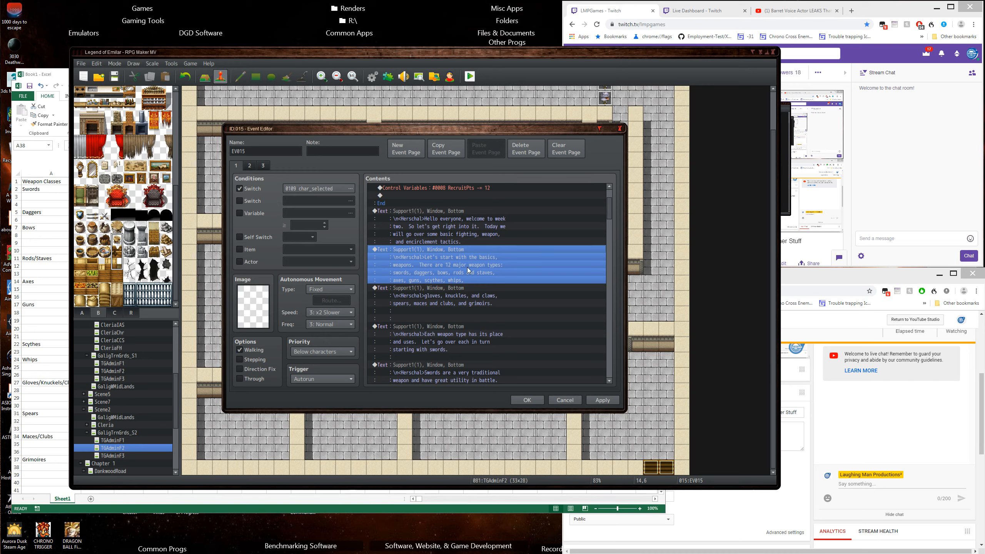
{"action": "scroll", "coordinate": [467, 268], "scroll_direction": "down", "scroll_amount": 3}
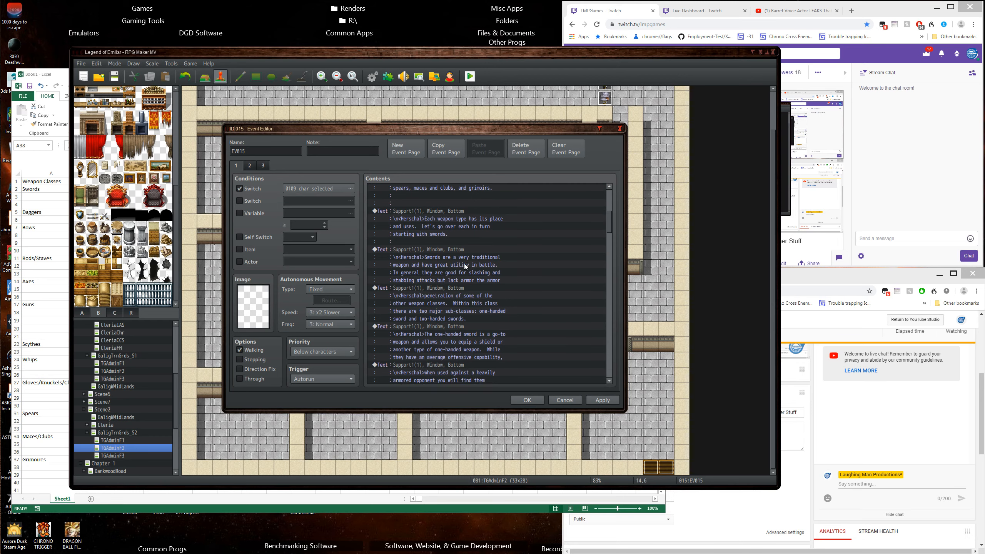
{"action": "scroll", "coordinate": [464, 265], "scroll_direction": "down", "scroll_amount": 3}
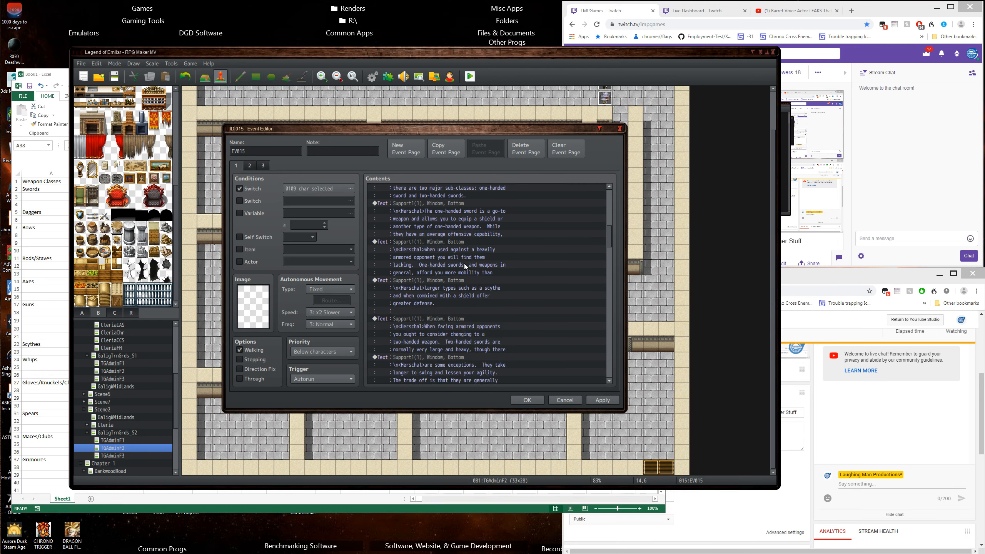
{"action": "scroll", "coordinate": [464, 264], "scroll_direction": "down", "scroll_amount": 4}
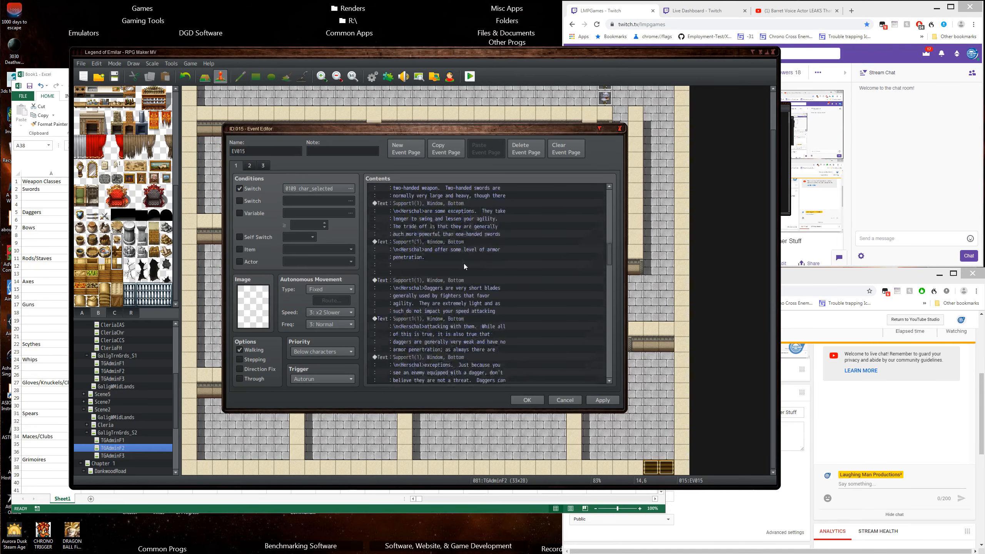
{"action": "scroll", "coordinate": [464, 265], "scroll_direction": "down", "scroll_amount": 3}
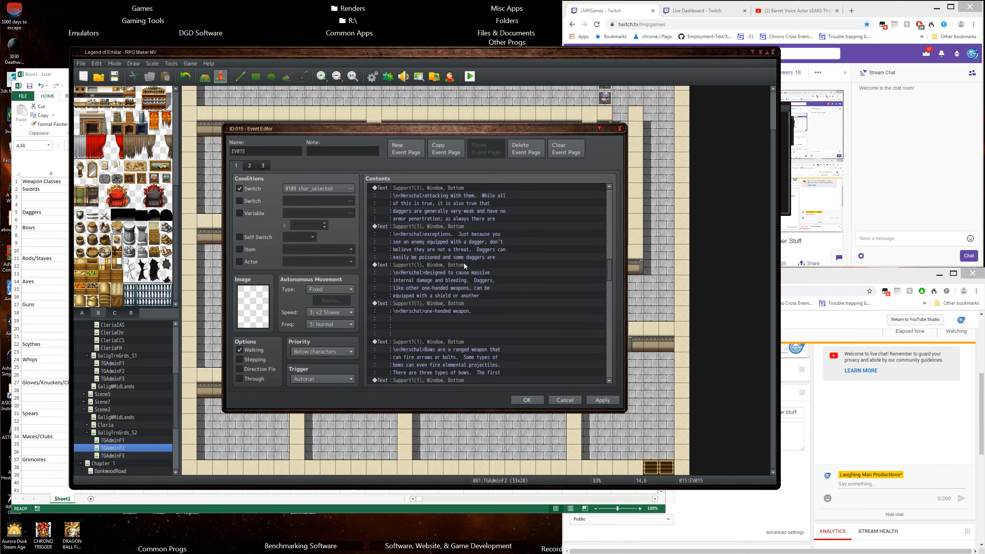
{"action": "scroll", "coordinate": [463, 263], "scroll_direction": "down", "scroll_amount": 4}
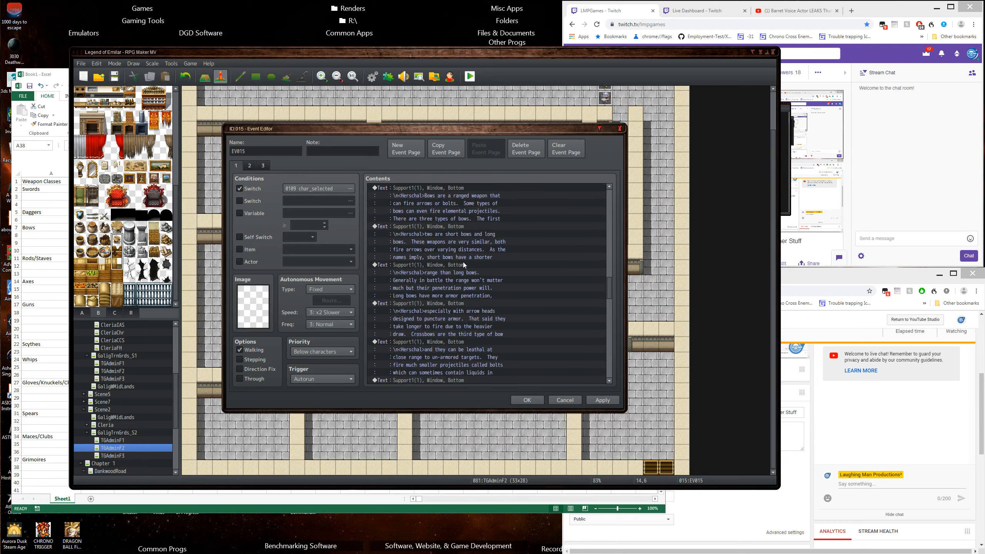
{"action": "scroll", "coordinate": [463, 264], "scroll_direction": "down", "scroll_amount": 4}
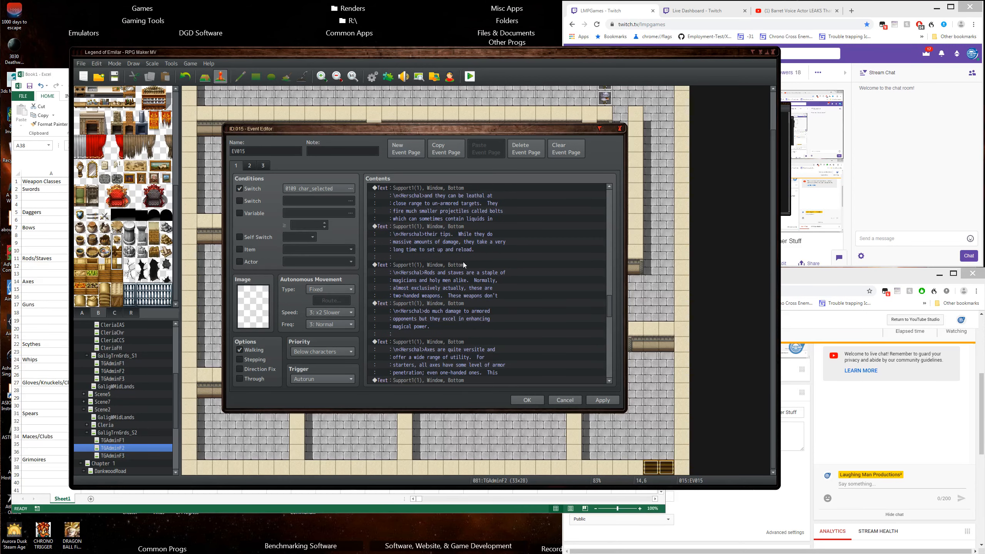
{"action": "scroll", "coordinate": [463, 262], "scroll_direction": "down", "scroll_amount": 3}
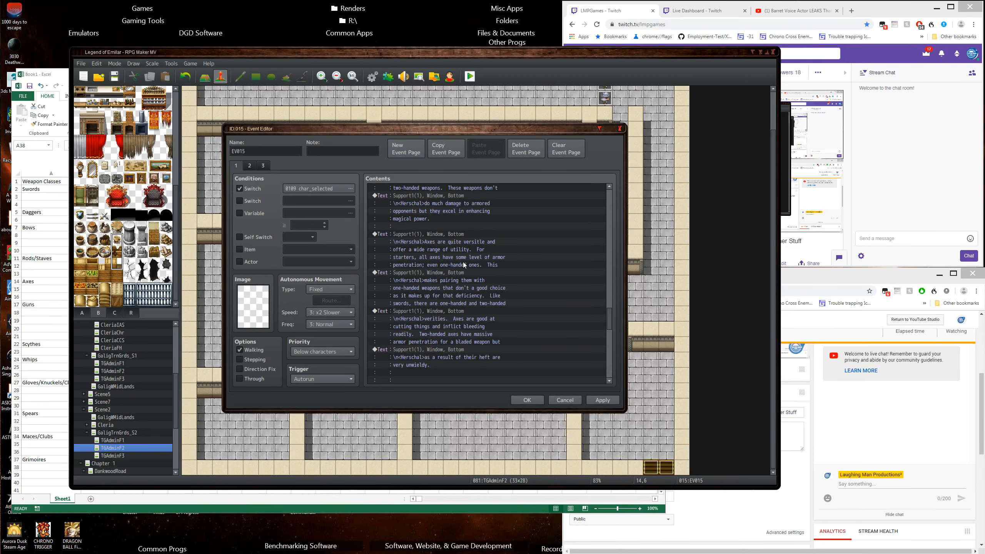
{"action": "scroll", "coordinate": [463, 262], "scroll_direction": "down", "scroll_amount": 4}
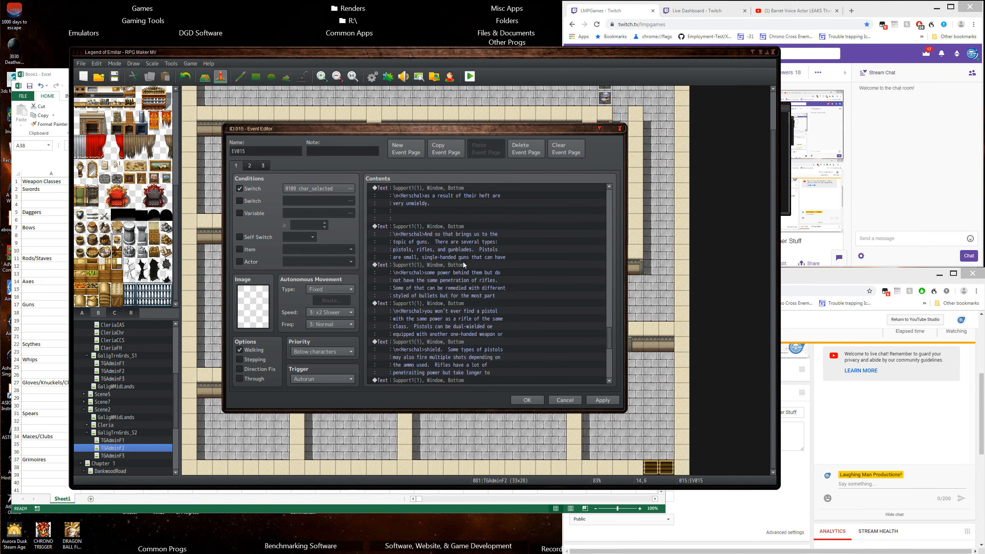
{"action": "scroll", "coordinate": [463, 262], "scroll_direction": "down", "scroll_amount": 3}
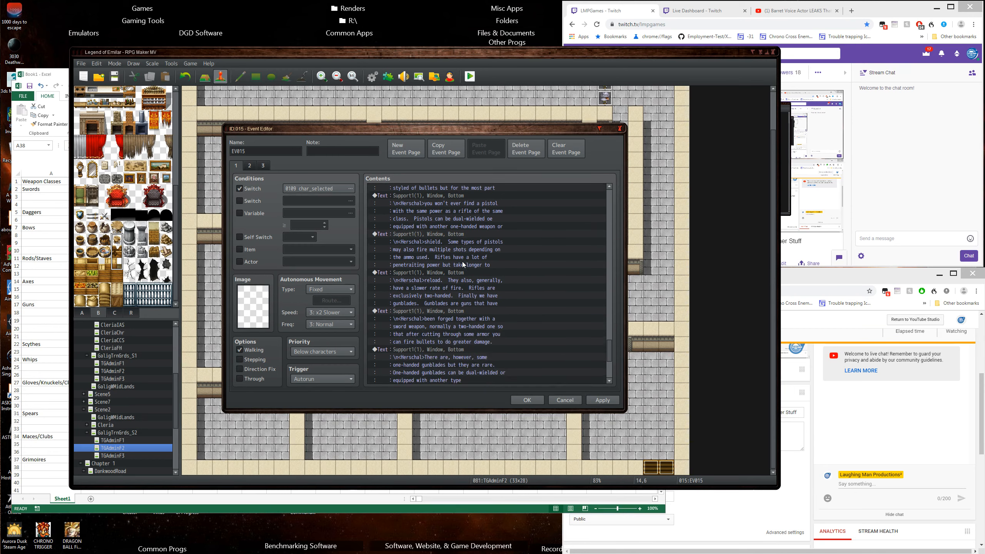
{"action": "scroll", "coordinate": [462, 262], "scroll_direction": "down", "scroll_amount": 3}
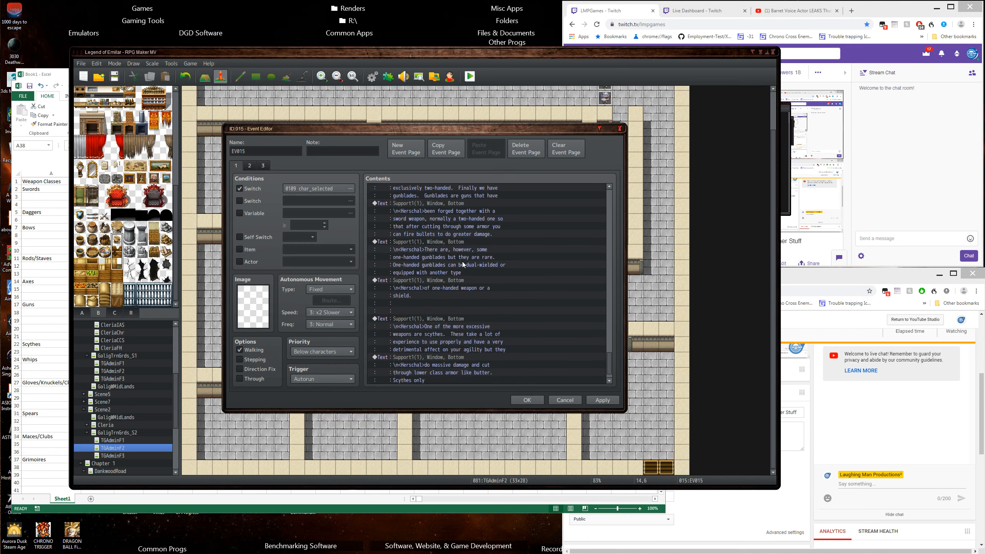
{"action": "scroll", "coordinate": [462, 262], "scroll_direction": "down", "scroll_amount": 1}
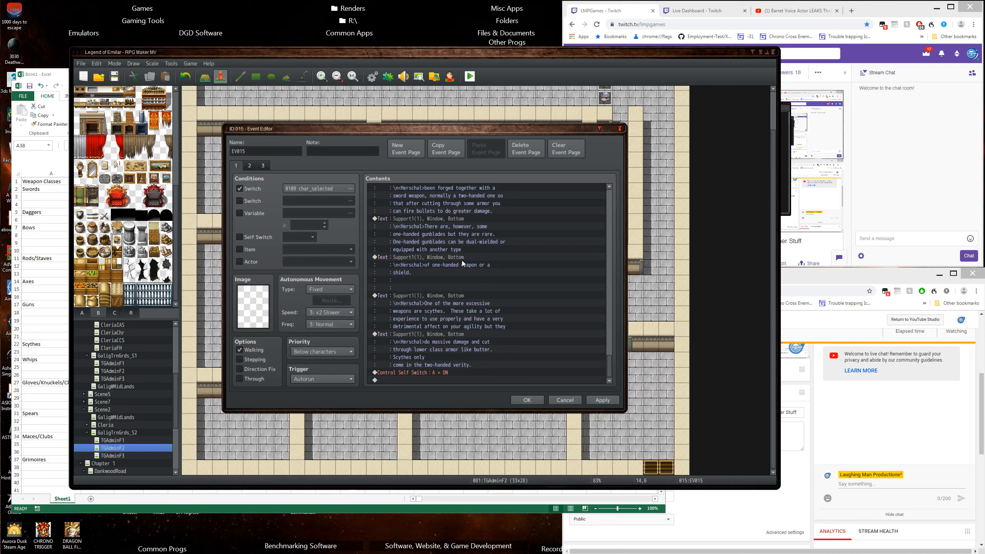
{"action": "left_click", "coordinate": [433, 338]}
{"action": "double_click", "coordinate": [430, 331]}
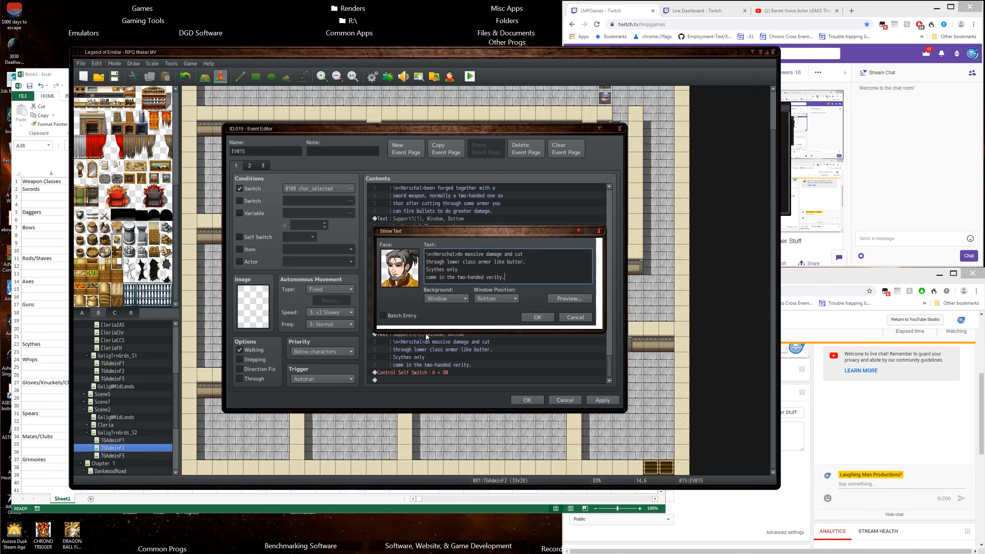
{"action": "left_click", "coordinate": [467, 271]}
{"action": "key", "text": "Delete"}
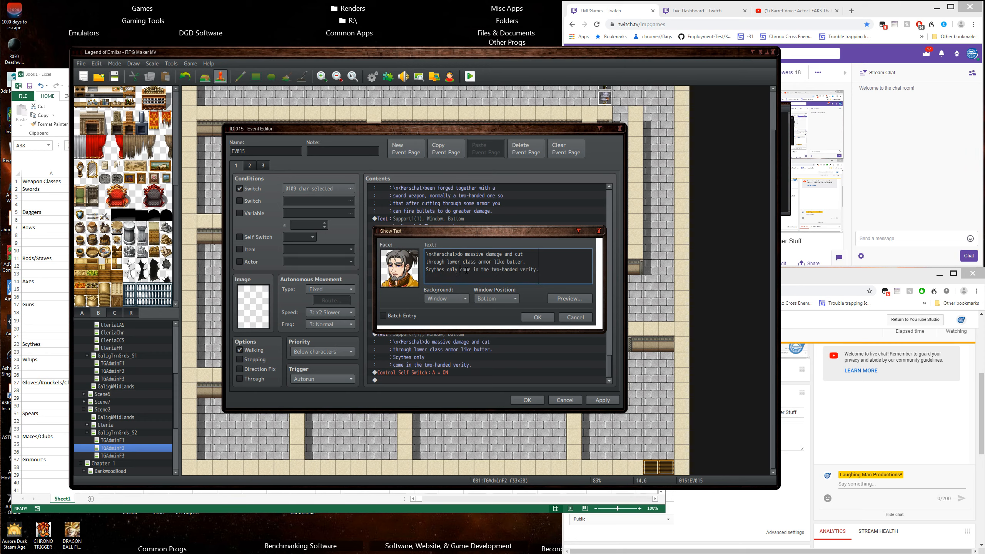
{"action": "left_click", "coordinate": [529, 316]}
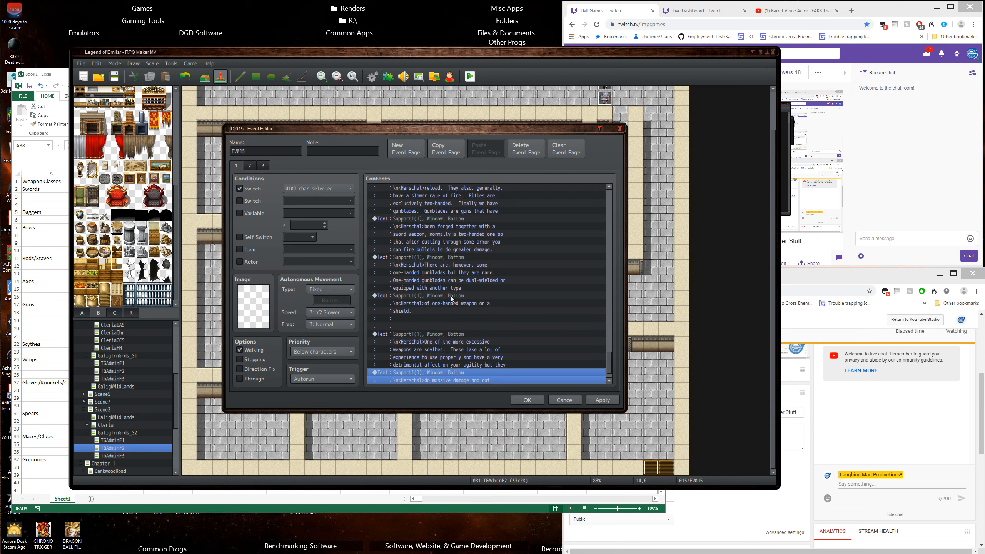
Duplicate the last scythe message and strip the copy's text down to the \n<Herschal> tag
{"action": "scroll", "coordinate": [451, 295], "scroll_direction": "down", "scroll_amount": 2}
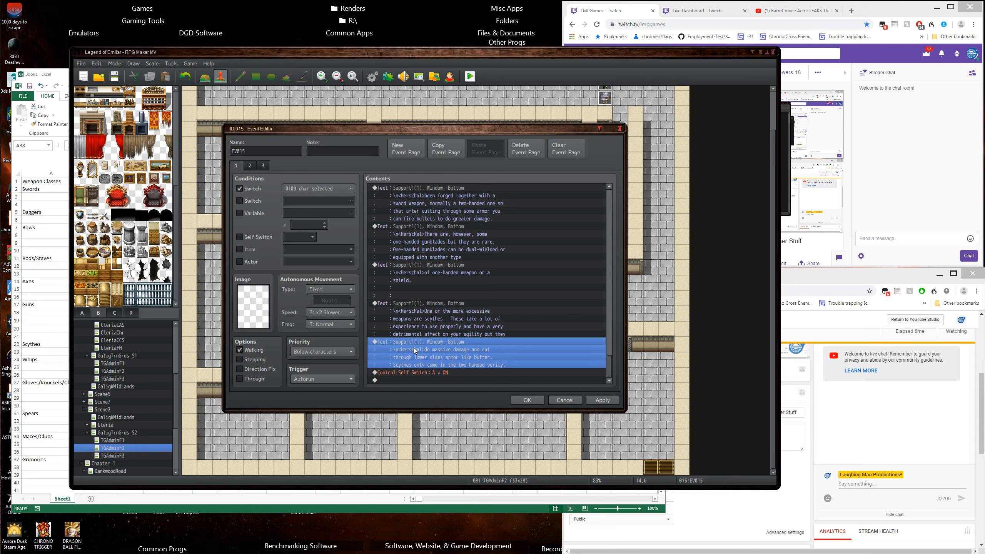
{"action": "key", "text": "ctrl+c"}
{"action": "key", "text": "ctrl+v"}
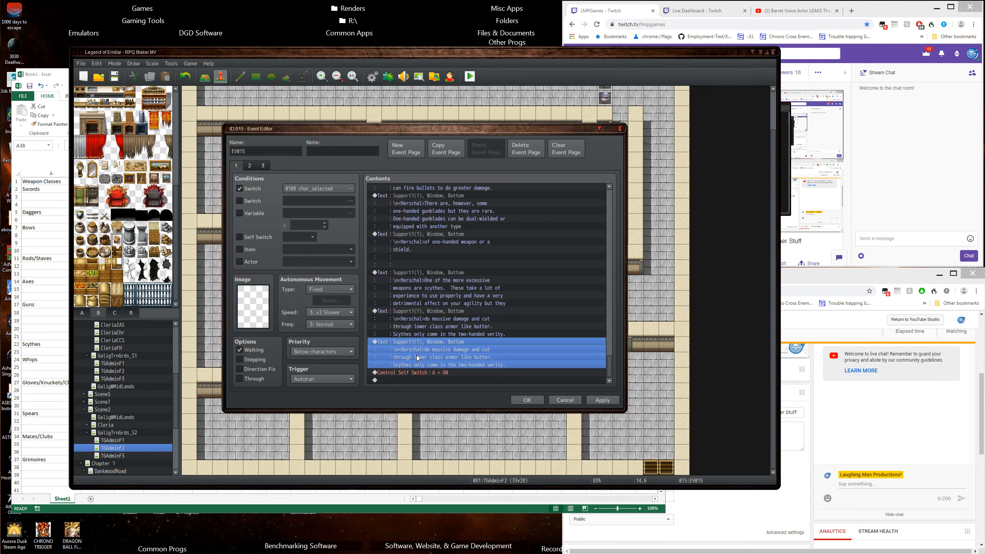
{"action": "double_click", "coordinate": [416, 355]}
{"action": "left_click_drag", "start_coordinate": [457, 252], "coordinate": [569, 272]}
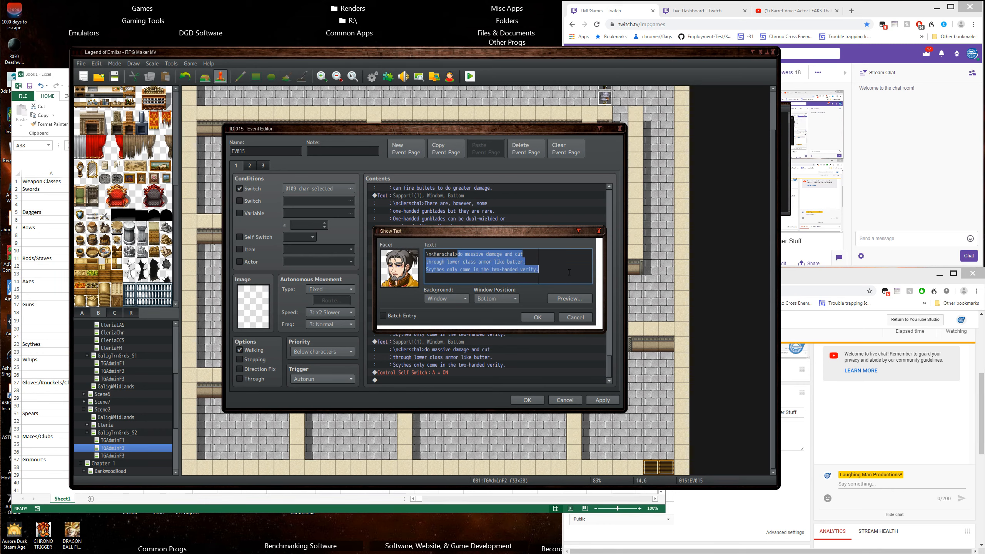
{"action": "key", "text": "BackSpace"}
{"action": "key", "text": "ctrl+a"}
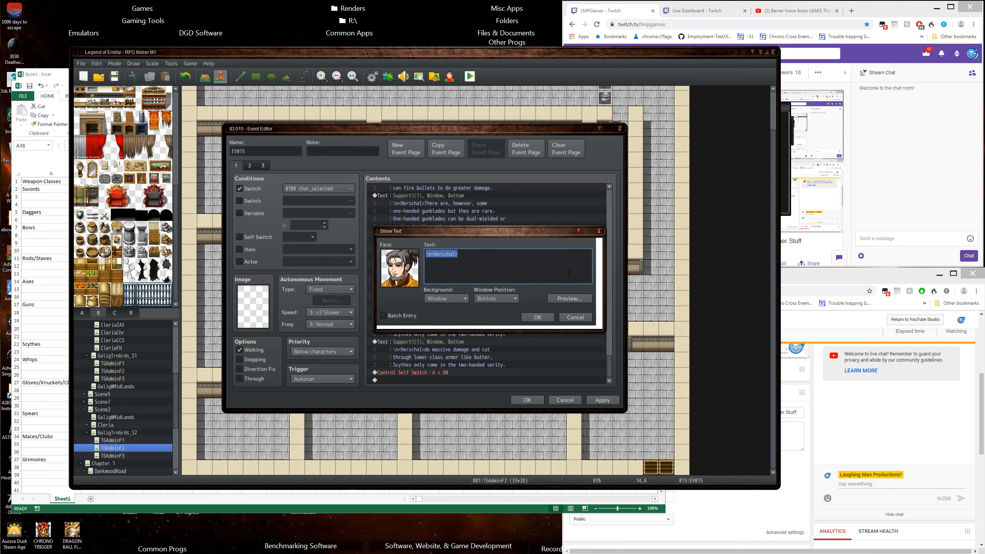
{"action": "key", "text": "Right"}
Begin the whip explanation after the tag with "Whips are a specialized type of"
{"action": "type", "text": "Whips"}
{"action": "type", "text": " are a"}
{"action": "type", "text": " spoe"}
{"action": "type", "text": "ci"}
{"action": "key", "text": "BackSpace"}
{"action": "key", "text": "BackSpace"}
{"action": "key", "text": "BackSpace"}
{"action": "key", "text": "BackSpace"}
{"action": "type", "text": "ecialized type of"}
Continue on the second line with "weapon used by mid-range fighters."
{"action": "type", "text": " weap"}
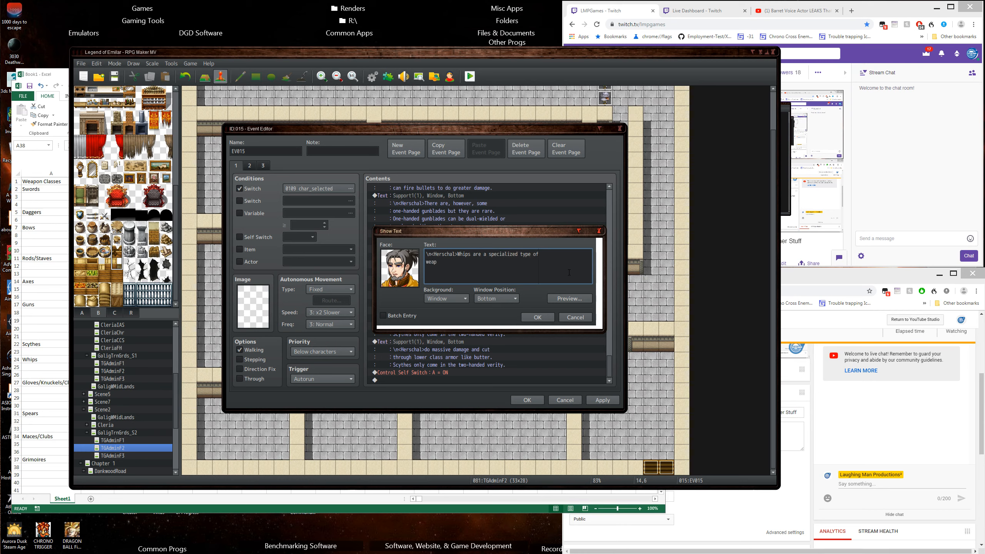
{"action": "type", "text": "oi"}
{"action": "key", "text": "BackSpace"}
{"action": "type", "text": "n"}
{"action": "type", "text": " used by "}
{"action": "type", "text": "mid-range"}
{"action": "type", "text": " fighters."}
Add "While" to the second line and "not incredibly dangerous" on the third line of the whip text
{"action": "type", "text": "  While "}
{"action": "type", "text": "not"}
{"action": "type", "text": " incredib"}
{"action": "type", "text": "ly dangerous"}
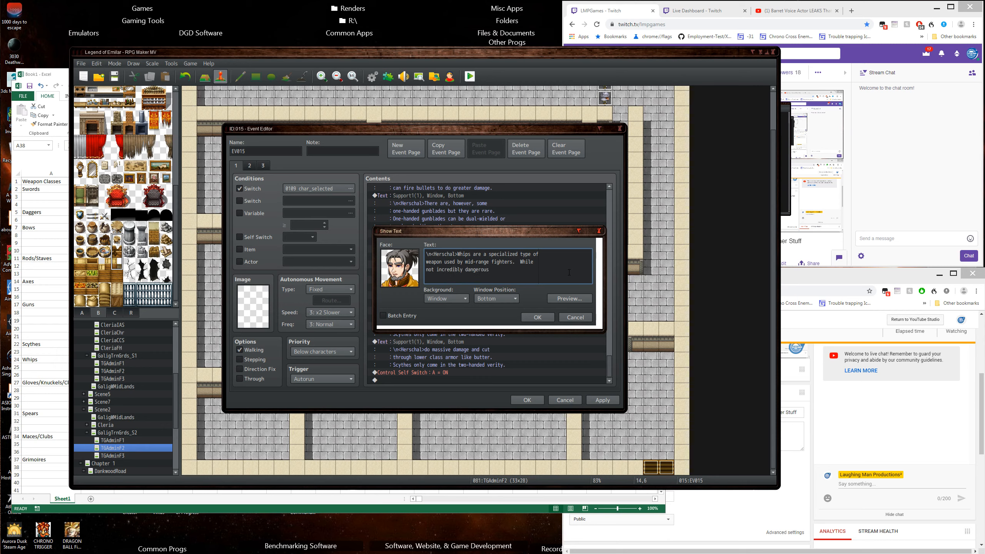
{"action": "type", "text": " bladeshi"}
{"action": "key", "text": "BackSpace"}
{"action": "key", "text": "BackSpace"}
{"action": "type", "text": "whips"}
{"action": "key", "text": "BackSpace"}
{"action": "key", "text": "BackSpace"}
{"action": "key", "text": "BackSpace"}
{"action": "key", "text": "BackSpace"}
{"action": "key", "text": "BackSpace"}
{"action": "key", "text": "BackSpace"}
{"action": "key", "text": "BackSpace"}
{"action": "key", "text": "BackSpace"}
{"action": "key", "text": "BackSpace"}
{"action": "key", "text": "BackSpace"}
Continue with ", bladewhips can" and a fourth line "inflict quite a lot of damage and cause", and save the message
{"action": "type", "text": ", bladeships"}
{"action": "key", "text": "BackSpace"}
{"action": "key", "text": "BackSpace"}
{"action": "key", "text": "BackSpace"}
{"action": "key", "text": "BackSpace"}
{"action": "key", "text": "BackSpace"}
{"action": "type", "text": "whips can "}
{"action": "type", "text": "inflict quit"}
{"action": "type", "text": "e a lot of dama"}
{"action": "type", "text": "ge and cause"}
{"action": "key", "text": "ctrl+Return"}
{"action": "scroll", "coordinate": [505, 289], "scroll_direction": "down", "scroll_amount": 2}
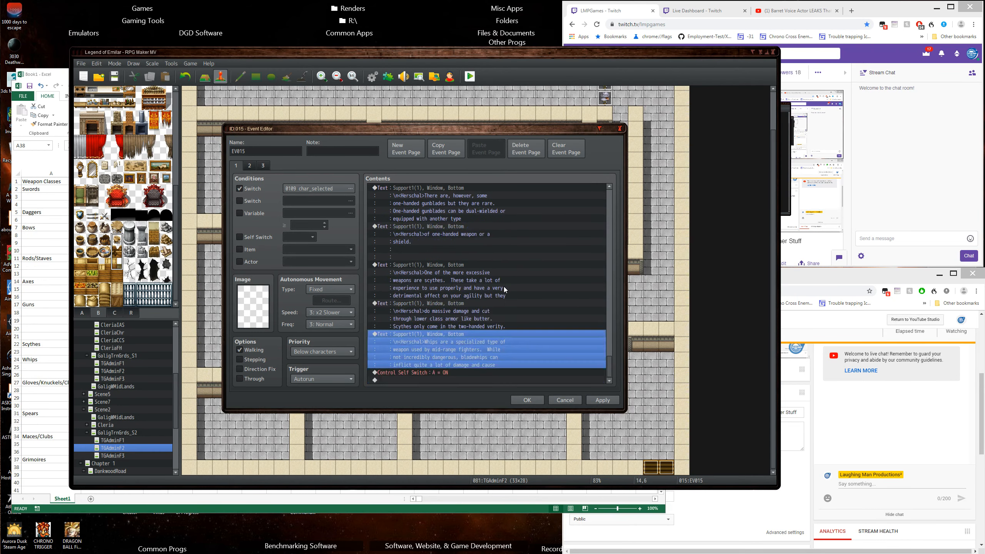
Reopen the whip message with batch entry enabled and start a fifth line with the \n<Herschal> tag
{"action": "double_click", "coordinate": [437, 330]}
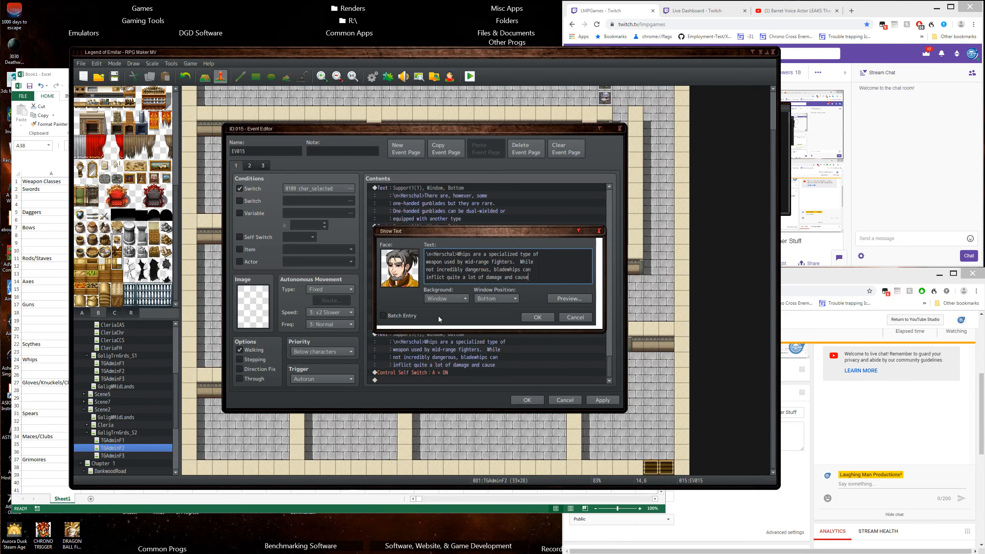
{"action": "left_click", "coordinate": [384, 315]}
{"action": "left_click", "coordinate": [518, 276]}
{"action": "key", "text": "Return"}
{"action": "key", "text": "ctrl+v"}
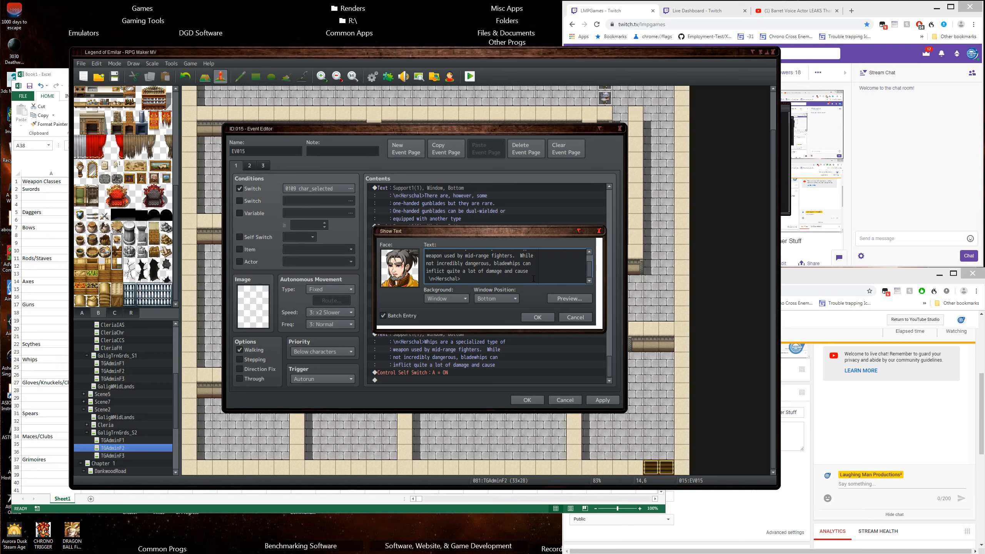
{"action": "key", "text": "Delete"}
{"action": "key", "text": "shift+End"}
{"action": "key", "text": "ctrl+v"}
{"action": "key", "text": "shift+Home"}
Write "bleeding. Whips are one-handed" after the new tag and start the following line with "we"
{"action": "key", "text": "End"}
{"action": "type", "text": "bleeding.  Whipe"}
{"action": "type", "text": " are one-handed"}
{"action": "key", "text": "Return"}
{"action": "type", "text": "we"}
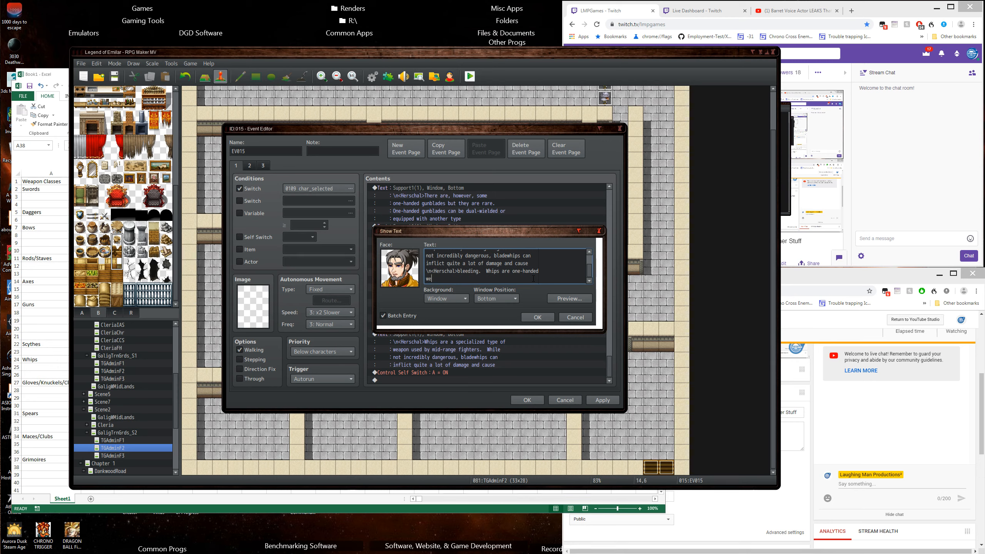
Continue the lines as "weapons and can be equipped with other" and "types of one-handed weapons. There are two"
{"action": "type", "text": "apons and can be equipped with other typ"}
{"action": "key", "text": "Return"}
{"action": "type", "text": "types of "}
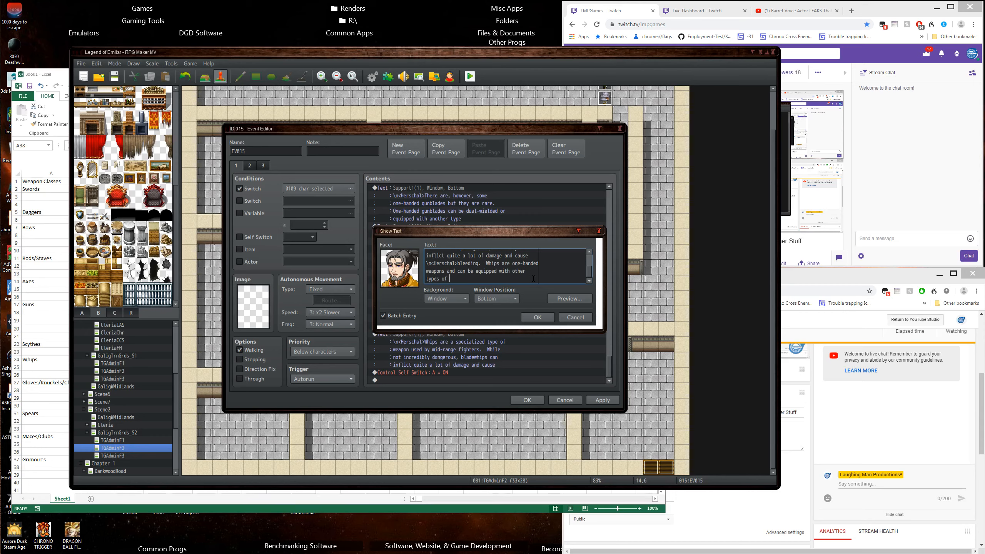
{"action": "type", "text": "one-jhanded weapons.  T"}
{"action": "type", "text": "here are two"}
{"action": "key", "text": "Return"}
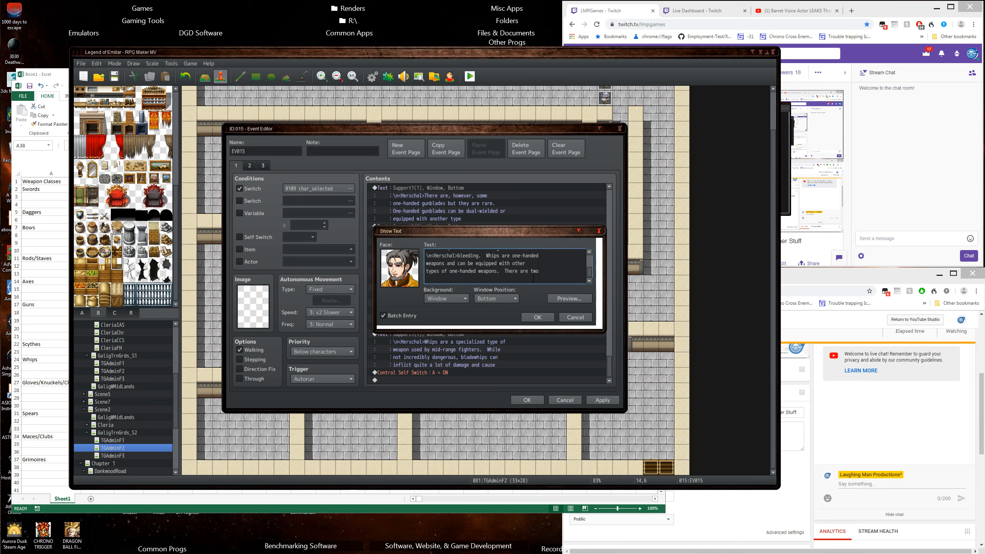
Add the lines "classes, normal whips made from leather or" and "vinage and the afore mentioned bladewhips."
{"action": "type", "text": "classes, normal whips made from leather or"}
{"action": "key", "text": "Return"}
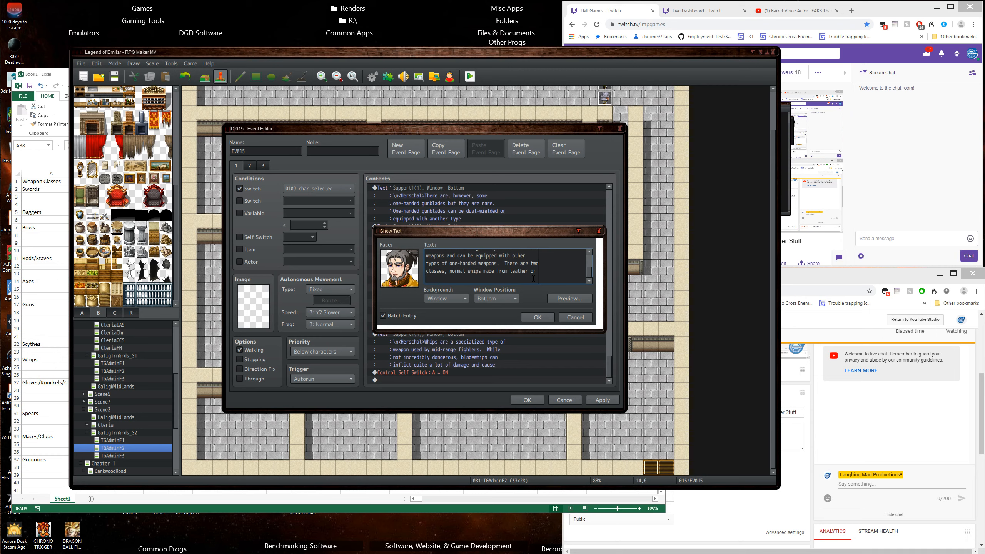
{"action": "type", "text": "vinage and the afore mentioned bladewhipes./"}
{"action": "key", "text": "BackSpace"}
{"action": "key", "text": "BackSpace"}
{"action": "key", "text": "BackSpace"}
{"action": "key", "text": "BackSpace"}
{"action": "type", "text": "s."}
Insert the \n<Herschal> tag before "vinage" and wrap "bladewhips." onto its own line
{"action": "key", "text": "Up"}
{"action": "key", "text": "Up"}
{"action": "key", "text": "Up"}
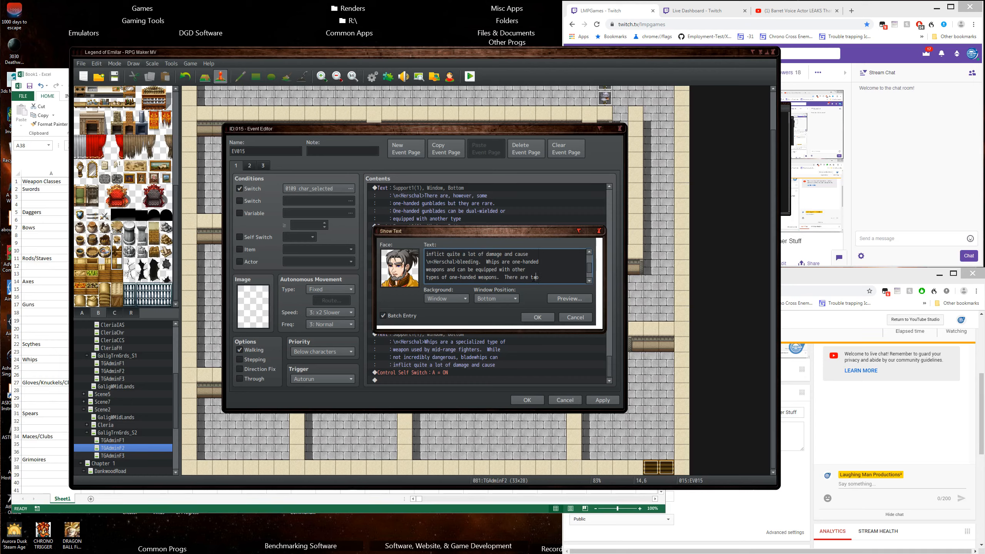
{"action": "key", "text": "Down"}
{"action": "key", "text": "Down"}
{"action": "key", "text": "Home"}
{"action": "key", "text": "ctrl+v"}
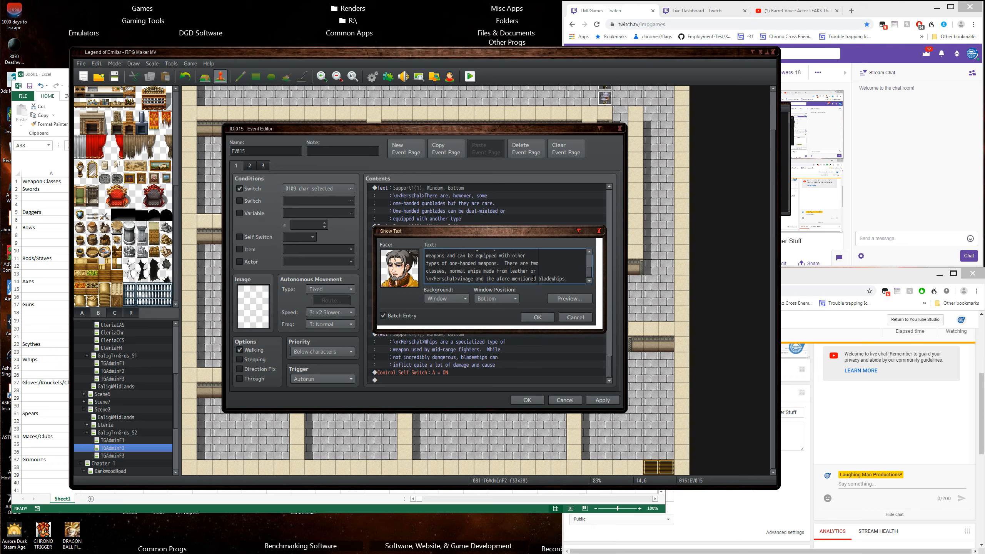
{"action": "left_click", "coordinate": [535, 279]}
{"action": "key", "text": "Return"}
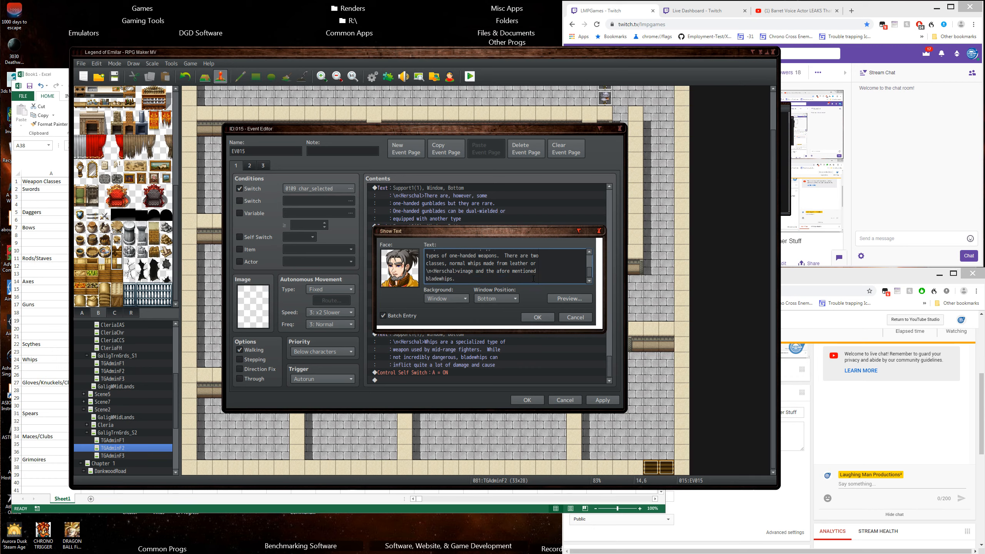
Continue after "bladewhips." with "While the regular types of" and "whips are" on the next line
{"action": "type", "text": "While whips"}
{"action": "key", "text": "BackSpace"}
{"action": "key", "text": "BackSpace"}
{"action": "key", "text": "BackSpace"}
{"action": "key", "text": "BackSpace"}
{"action": "key", "text": "BackSpace"}
{"action": "key", "text": "BackSpace"}
{"action": "type", "text": "the regular types of whips are "}
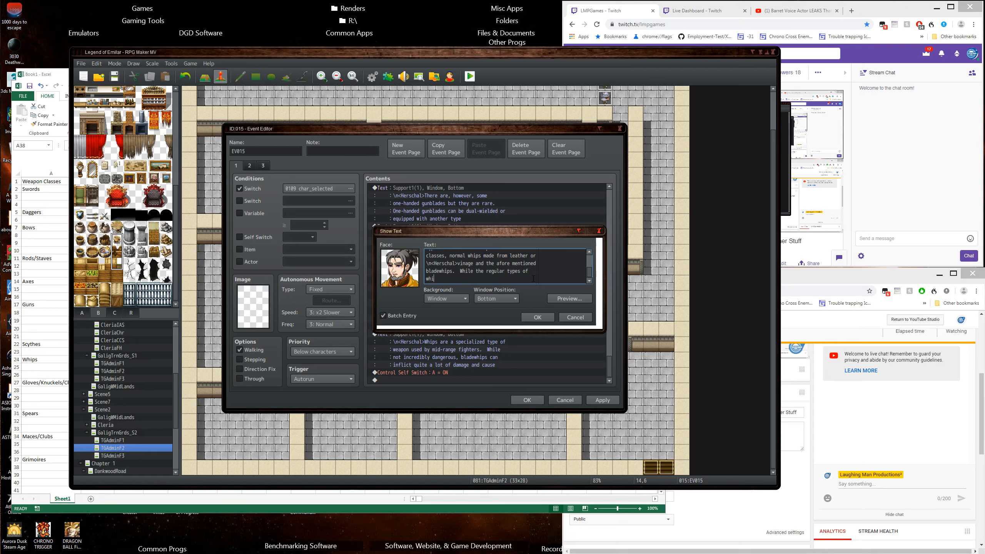
Complete the sentence as "self-explanitory, bladeships are" and "vastly different in their construction."
{"action": "type", "text": "self-explanitory, bladeships are"}
{"action": "key", "text": "Return"}
{"action": "type", "text": "vastly di"}
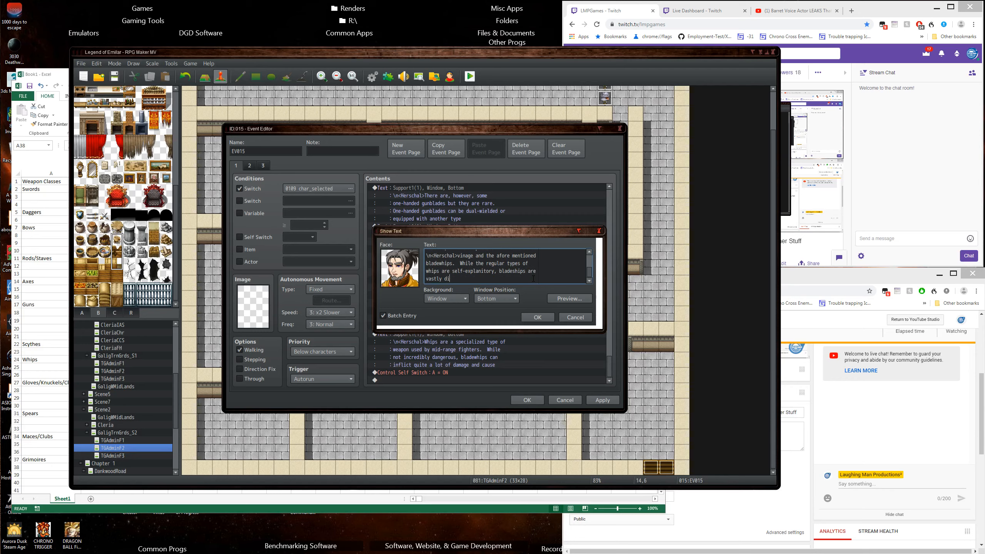
{"action": "type", "text": "fferent in their construction."}
{"action": "key", "text": "Return"}
Add the lines "Normally they consist of either a tightly" and "coiled wire with bladed segments fused to"
{"action": "type", "text": "N"}
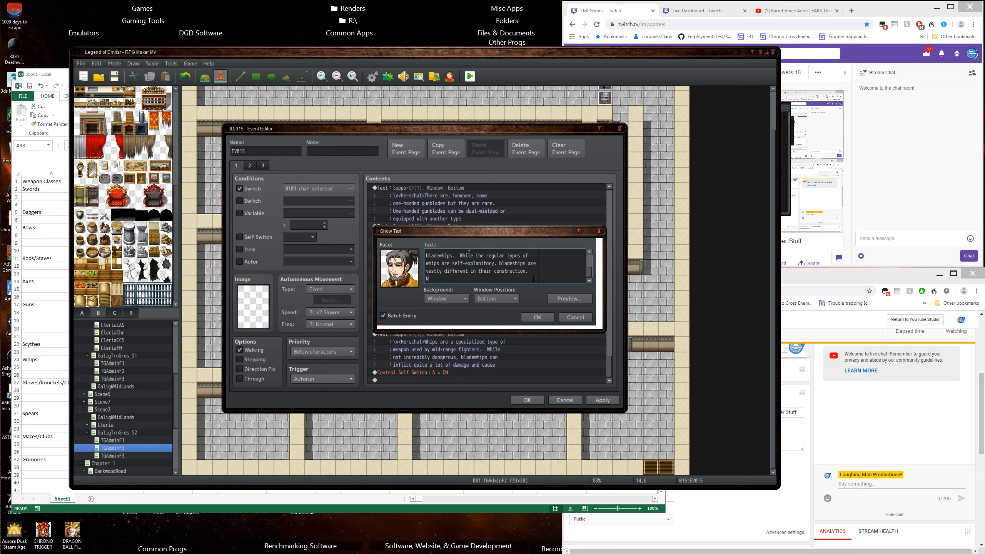
{"action": "type", "text": "ormally they con"}
{"action": "type", "text": "sist of eithy"}
{"action": "type", "text": "ightly coi"}
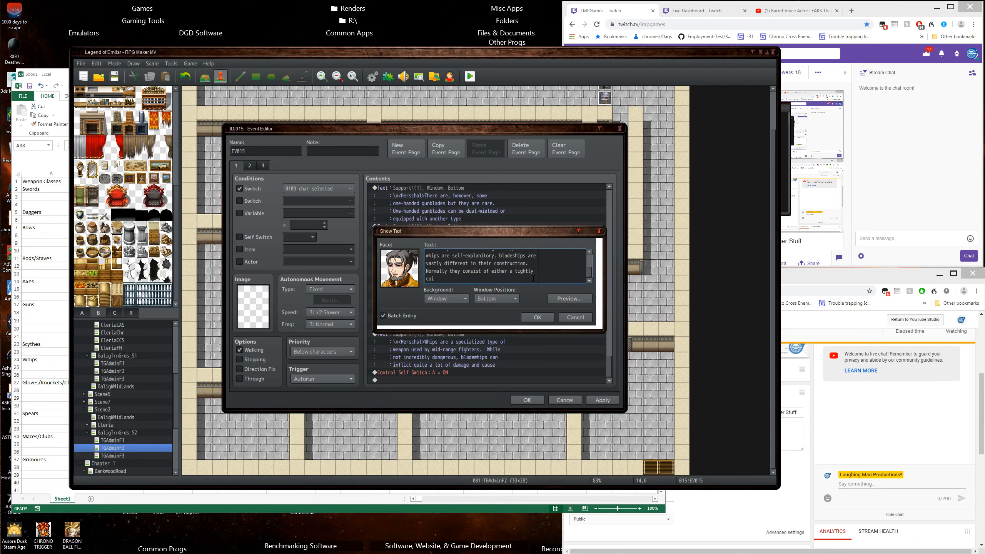
{"action": "type", "text": "led"}
{"action": "type", "text": "re with bladed segments fused to"}
{"action": "key", "text": "Return"}
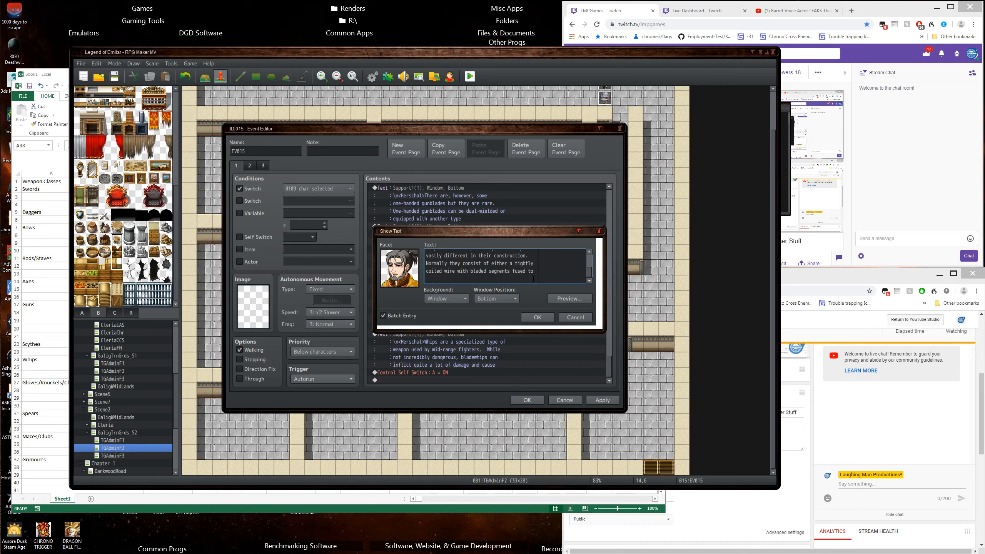
Finish the bladewhip description with "it or the more fancy expandable swords that" and "are common among certain pirate guilds."
{"action": "type", "text": "it or the more fancy expandable swords that"}
{"action": "key", "text": "Return"}
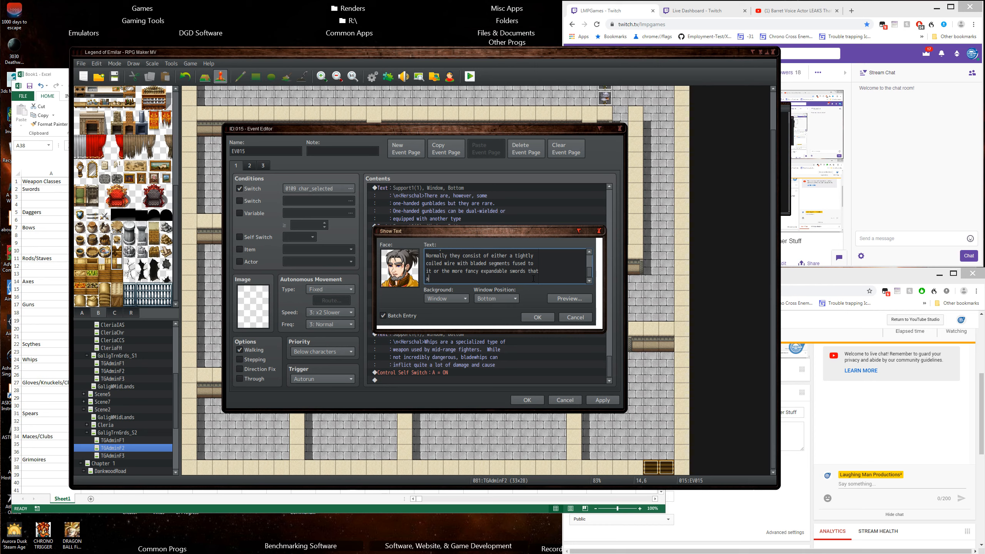
{"action": "type", "text": "re common among certain pirate guilds."}
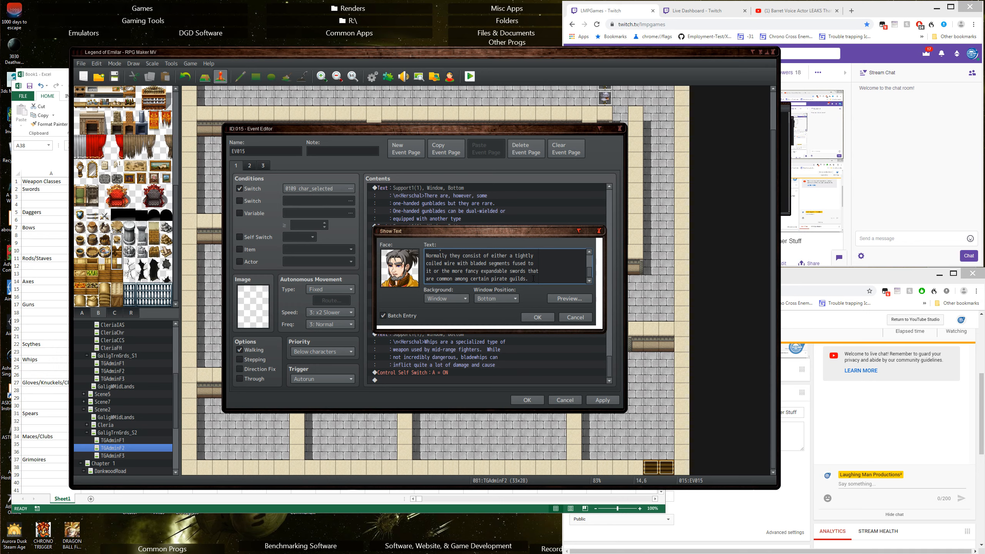
Check the four-line grouping of the whip text and insert the \n<Herschal> tag before "Normally they consist of"
{"action": "key", "text": "Up"}
{"action": "key", "text": "Up"}
{"action": "key", "text": "Up"}
{"action": "key", "text": "Up"}
{"action": "key", "text": "Up"}
{"action": "key", "text": "Up"}
{"action": "key", "text": "Up"}
{"action": "key", "text": "Up"}
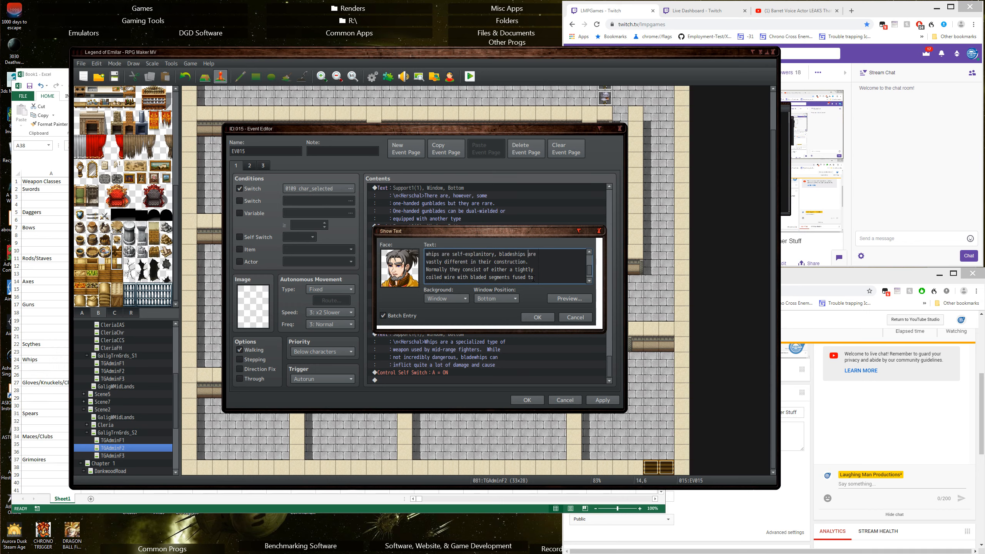
{"action": "key", "text": "Up"}
{"action": "key", "text": "Up"}
{"action": "key", "text": "Up"}
{"action": "key", "text": "Up"}
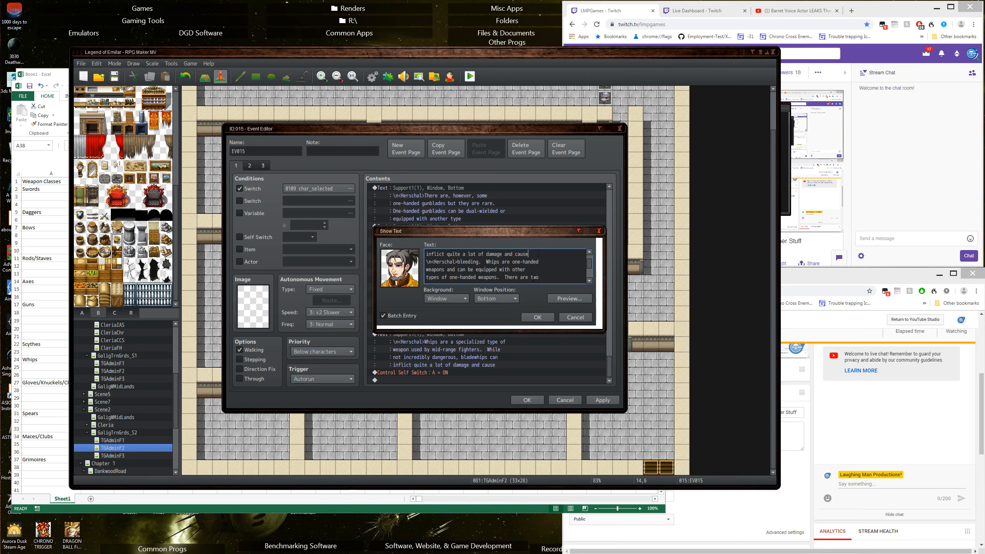
{"action": "key", "text": "Down"}
{"action": "key", "text": "Down"}
{"action": "key", "text": "Down"}
{"action": "key", "text": "Down"}
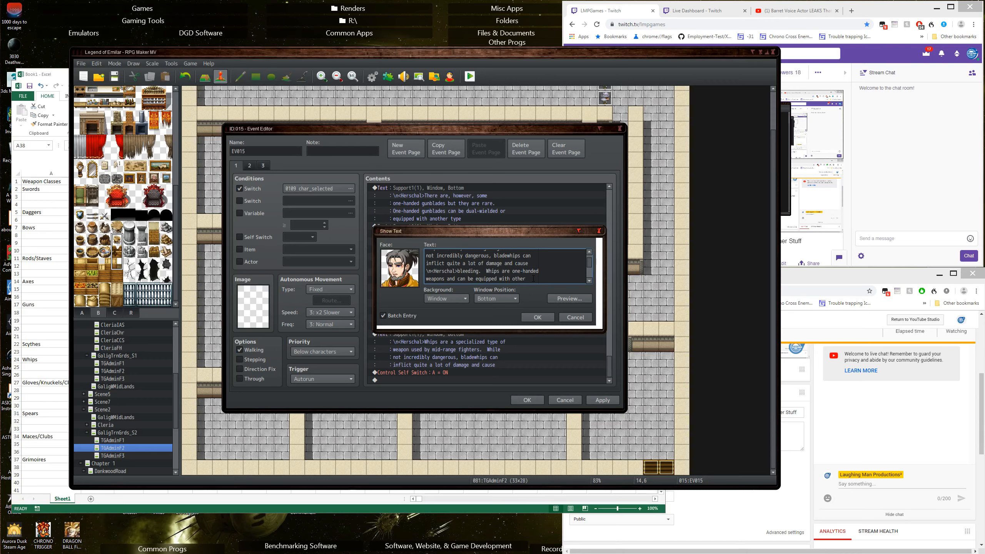
{"action": "key", "text": "Down"}
{"action": "key", "text": "Down"}
{"action": "key", "text": "Down"}
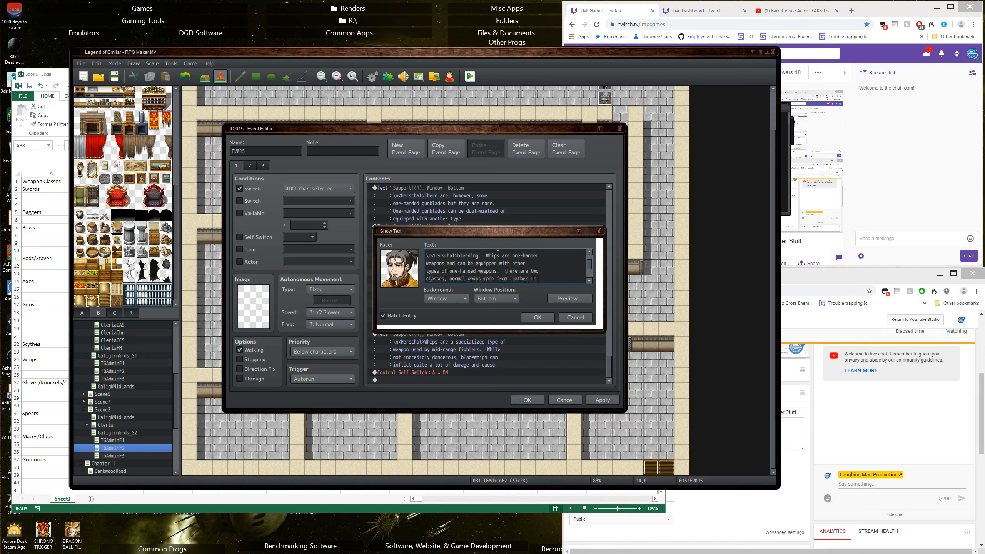
{"action": "key", "text": "Down"}
{"action": "key", "text": "Down"}
{"action": "key", "text": "Down"}
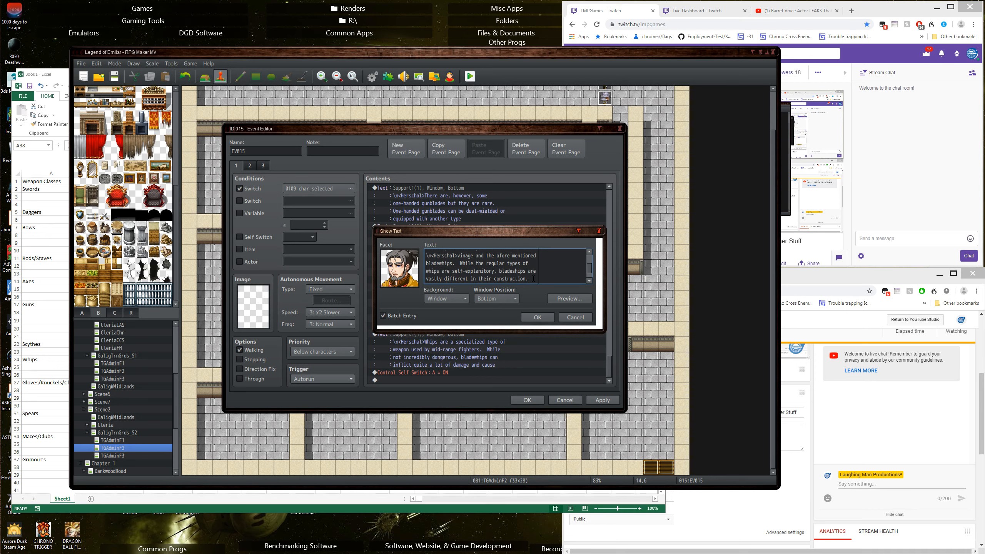
{"action": "key", "text": "Down"}
{"action": "key", "text": "Home"}
{"action": "type", "text": "\\n<Herschal>"}
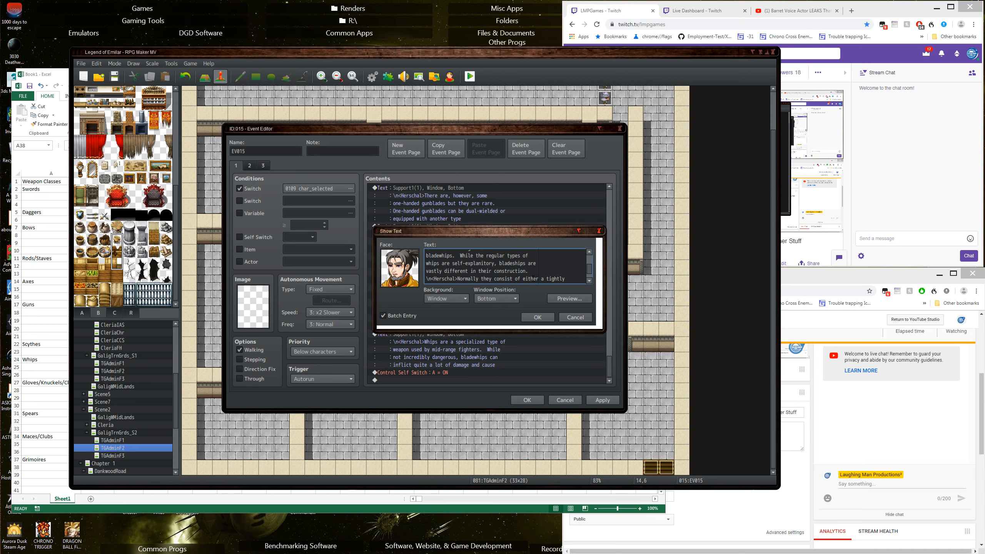
Rewrap the tagged text as "Normally they consist of either" and "a tightly coiled wire with bladed segments", moving "fused to" down
{"action": "key", "text": "End"}
{"action": "key", "text": "ctrl+Left"}
{"action": "key", "text": "ctrl+Left"}
{"action": "key", "text": "Return"}
{"action": "key", "text": "End"}
{"action": "key", "text": "Delete"}
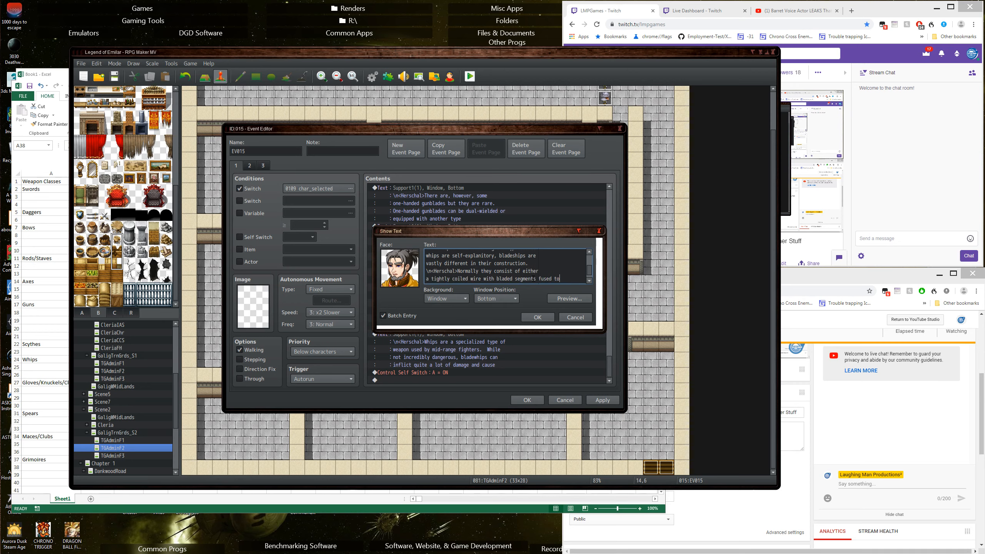
{"action": "left_click", "coordinate": [536, 278]}
{"action": "key", "text": "Return"}
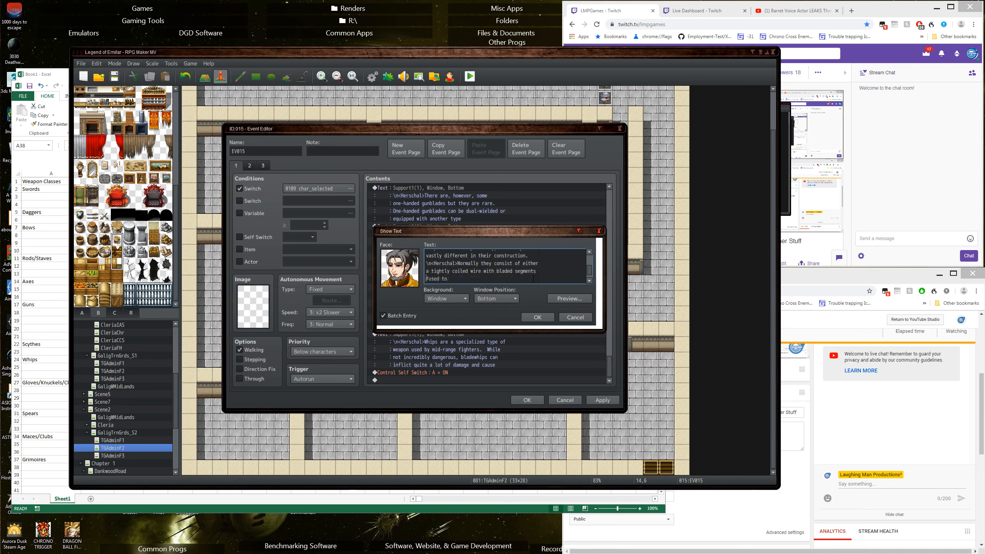
Rewrap the rest as "fused to it or the more fancy expandable", "swords that are common among certain pirate" and "\n<Herschal>guilds."
{"action": "key", "text": "Delete"}
{"action": "left_click", "coordinate": [533, 279]}
{"action": "key", "text": "Return"}
{"action": "key", "text": "Delete"}
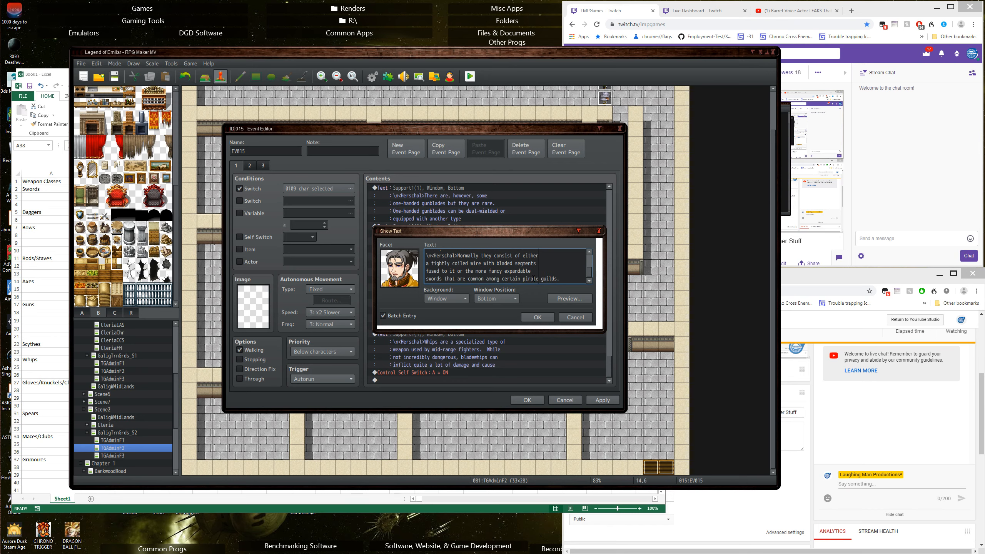
{"action": "key", "text": "Return"}
{"action": "type", "text": "\\n<Herschal>"}
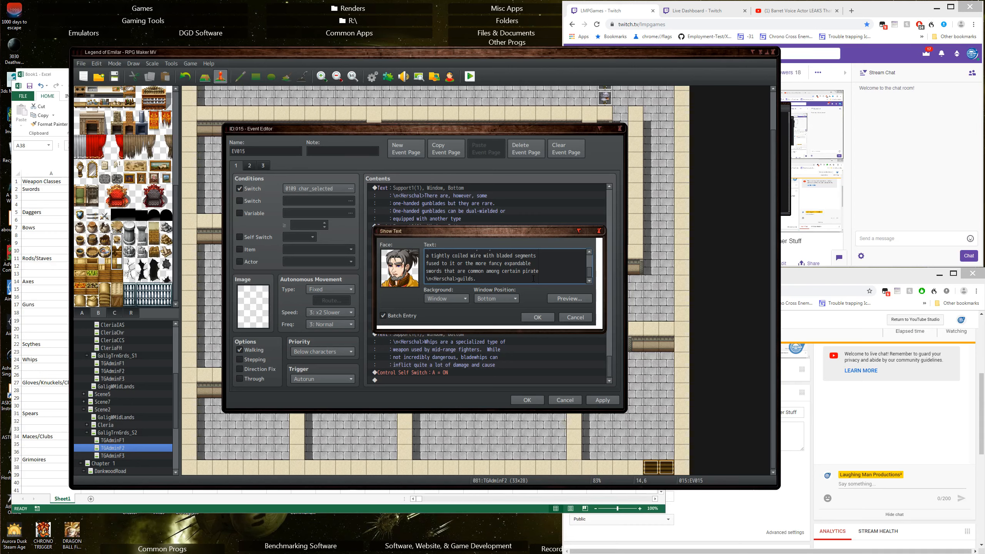
Leave three blank lines after "guilds." and start another message block with the \n<Herschal> tag
{"action": "key", "text": "Return"}
{"action": "key", "text": "Return"}
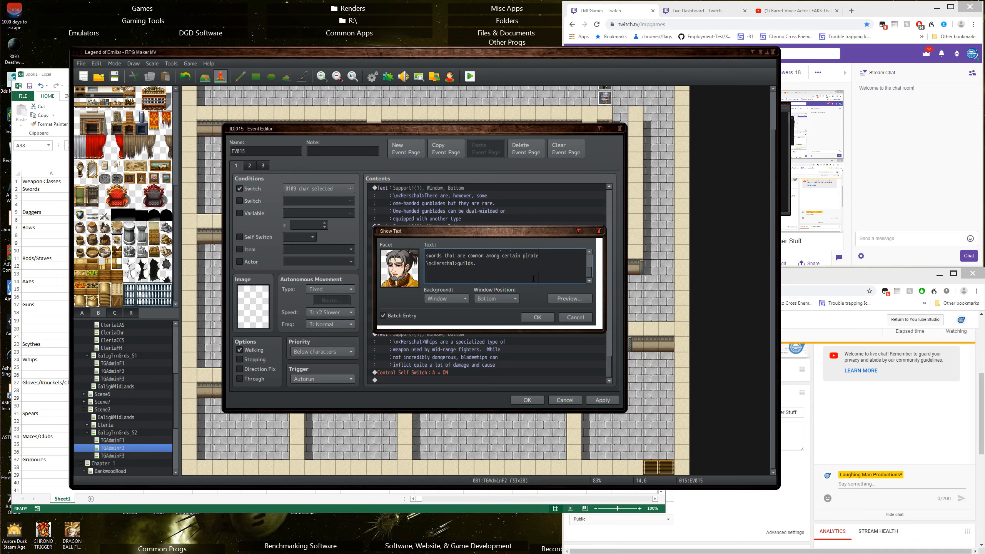
{"action": "key", "text": "Return"}
{"action": "key", "text": "Return"}
{"action": "type", "text": "\\n<Herschal>"}
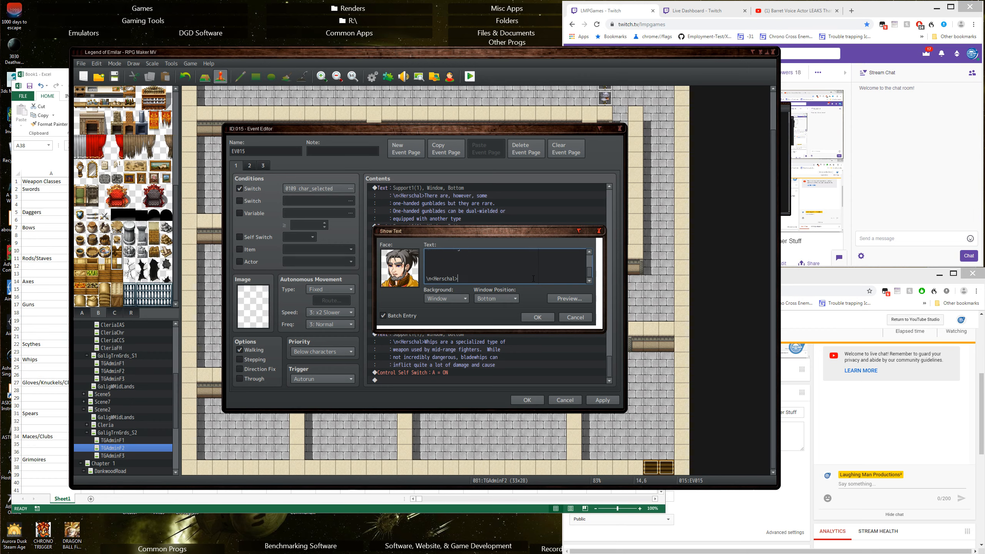
Write "Up next are the pugilist's", "weapons of choice; gloves, knuckles, and" and "claws" on three lines after the tag
{"action": "type", "text": "Up next are the pugilis"}
{"action": "key", "text": "BackSpace"}
{"action": "key", "text": "BackSpace"}
{"action": "key", "text": "Return"}
{"action": "type", "text": "weap"}
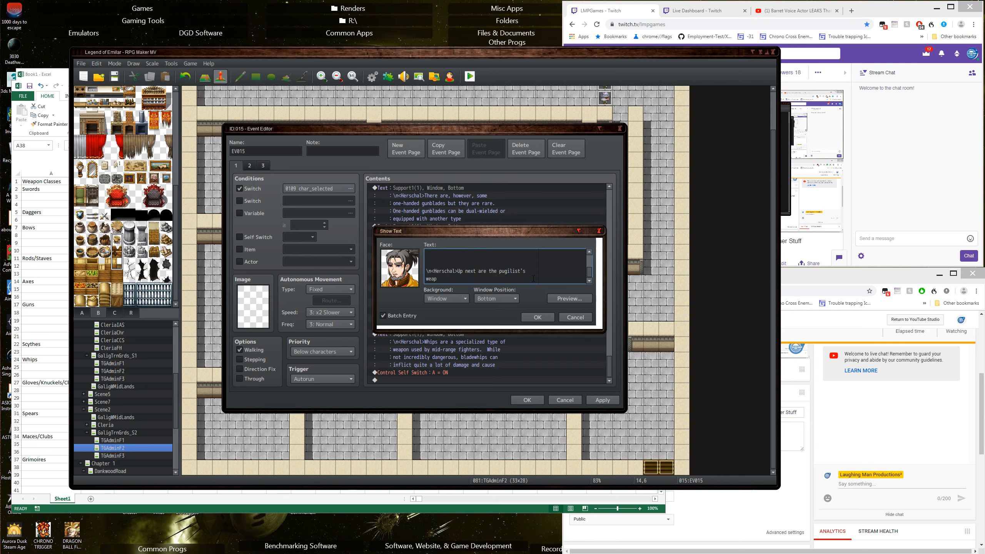
{"action": "type", "text": "ons of chj"}
{"action": "key", "text": "BackSpace"}
{"action": "type", "text": "oice; gloves, knuckles, and"}
{"action": "key", "text": "Return"}
{"action": "type", "text": "claws"}
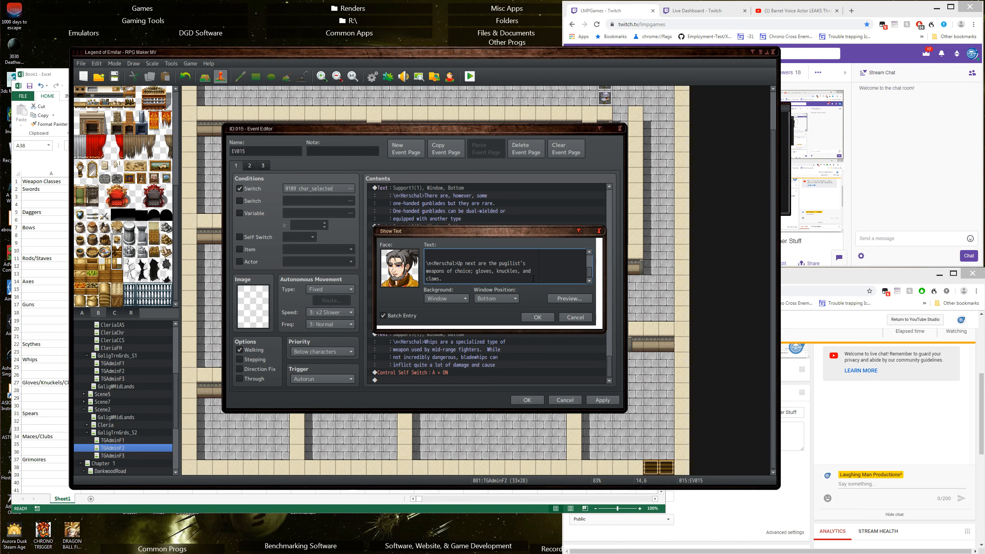
End the sentence after "claws" and continue with "Depending on their construction," and a new line "gloves are generally not that powerful and"
{"action": "type", "text": ".  Depending on their"}
{"action": "type", "text": " construction"}
{"action": "type", "text": ", glov"}
{"action": "type", "text": "es a"}
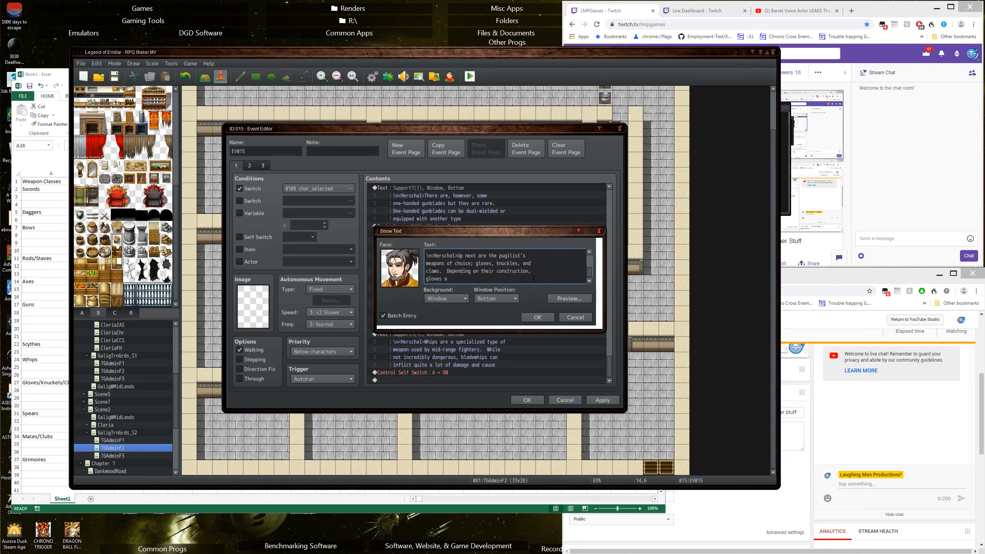
{"action": "type", "text": "re generally nor"}
{"action": "type", "text": " that powerful and"}
{"action": "key", "text": "Return"}
Add the lines "in fact are generally harmless when used" and "against an armored foe. There are some"
{"action": "type", "text": "infac"}
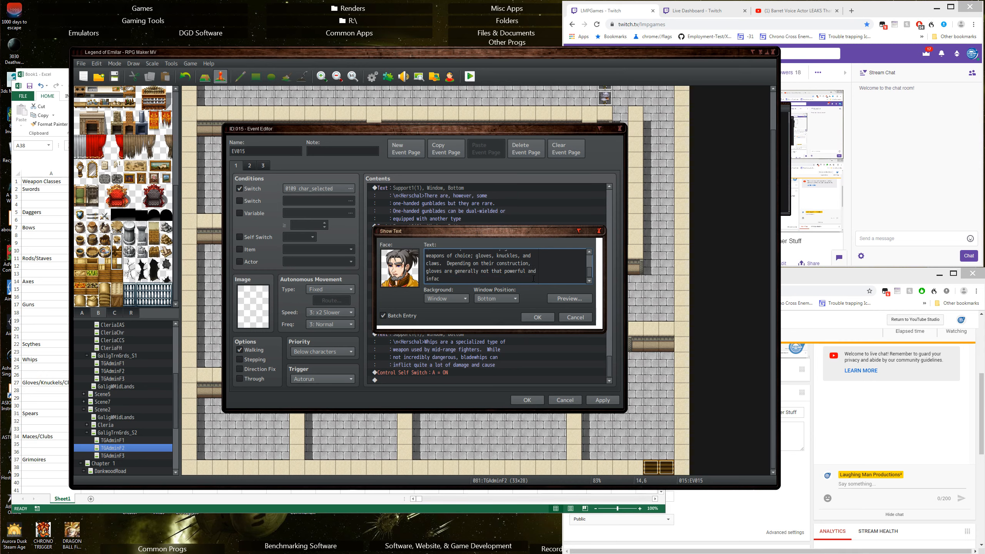
{"action": "key", "text": "BackSpace"}
{"action": "key", "text": "BackSpace"}
{"action": "key", "text": "BackSpace"}
{"action": "type", "text": "fact are generally harmless when used"}
{"action": "key", "text": "Return"}
{"action": "type", "text": "ag"}
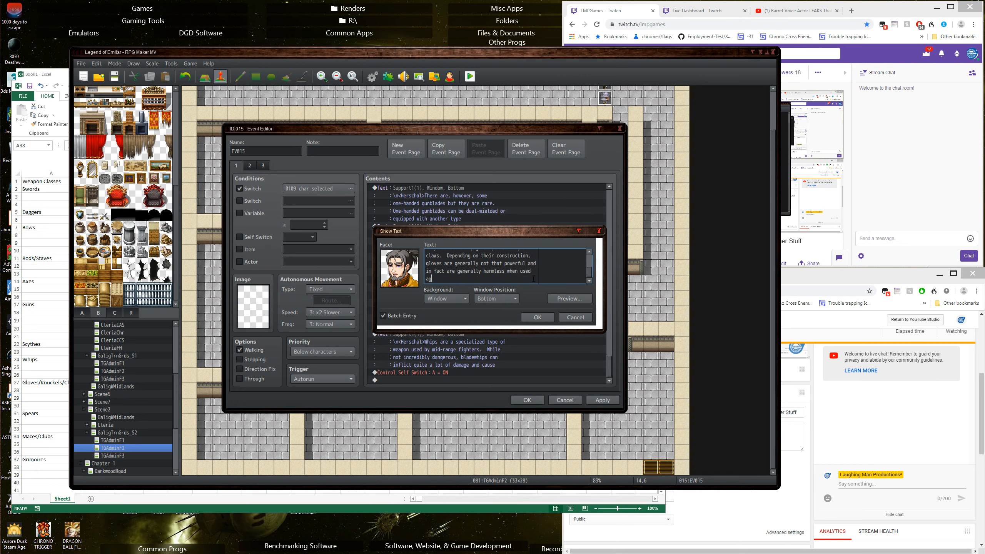
{"action": "type", "text": "ainst an armored foe.  There are some"}
{"action": "key", "text": "Return"}
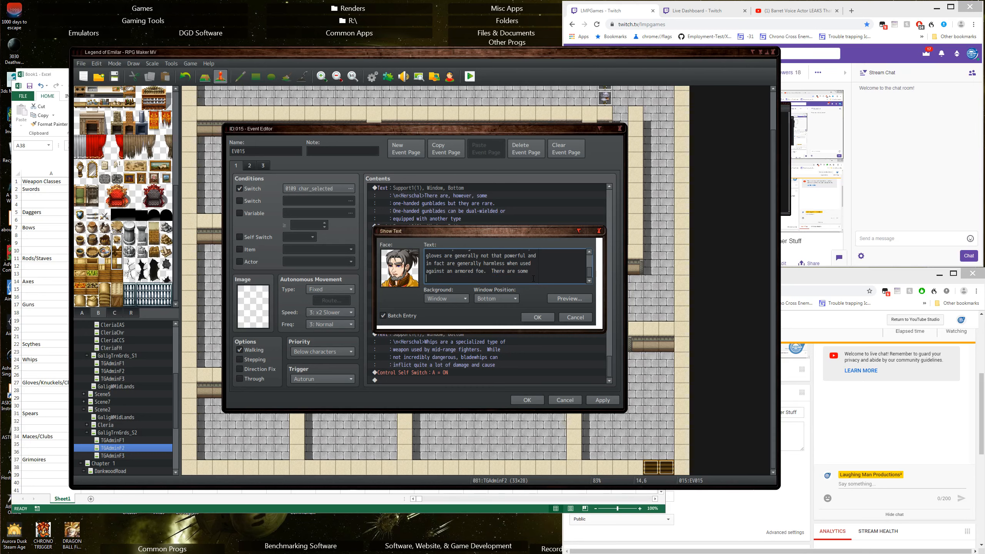
Add the lines "styles of gloves that do have armor" and "penetration though so be mindful."
{"action": "type", "text": "sryt"}
{"action": "key", "text": "BackSpace"}
{"action": "key", "text": "BackSpace"}
{"action": "key", "text": "BackSpace"}
{"action": "type", "text": "tyles of gloves that "}
{"action": "type", "text": "do have armor"}
{"action": "type", "text": " pener"}
{"action": "key", "text": "BackSpace"}
{"action": "key", "text": "BackSpace"}
{"action": "key", "text": "BackSpace"}
{"action": "key", "text": "BackSpace"}
{"action": "key", "text": "BackSpace"}
{"action": "key", "text": "Return"}
{"action": "type", "text": "penetration"}
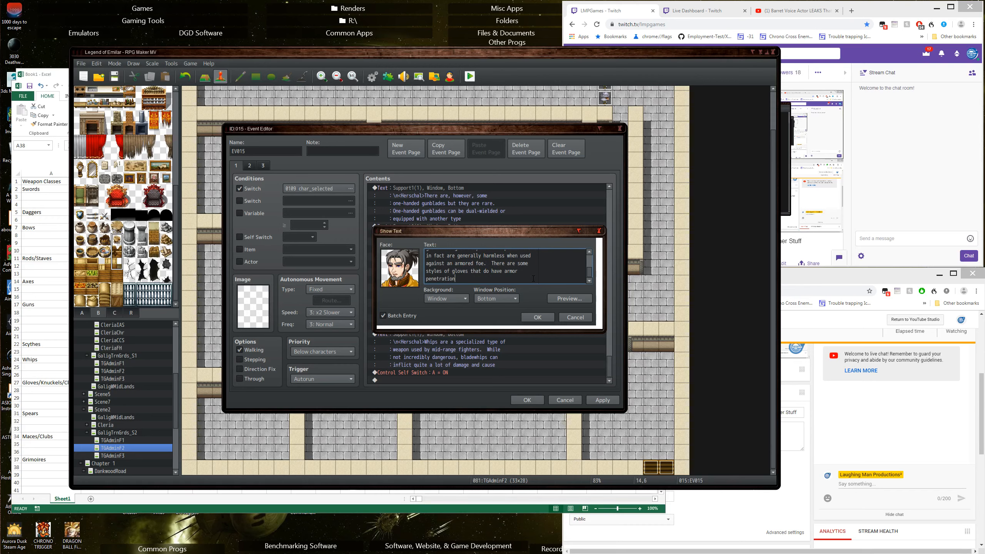
{"action": "type", "text": " though so"}
{"action": "type", "text": " be "}
{"action": "type", "text": "mindful."}
Continue with "Those" on the same line and add the line "types of gloves are called knuckles, the"
{"action": "type", "text": "Thos"}
{"action": "type", "text": "e"}
{"action": "key", "text": "Return"}
{"action": "type", "text": "types of "}
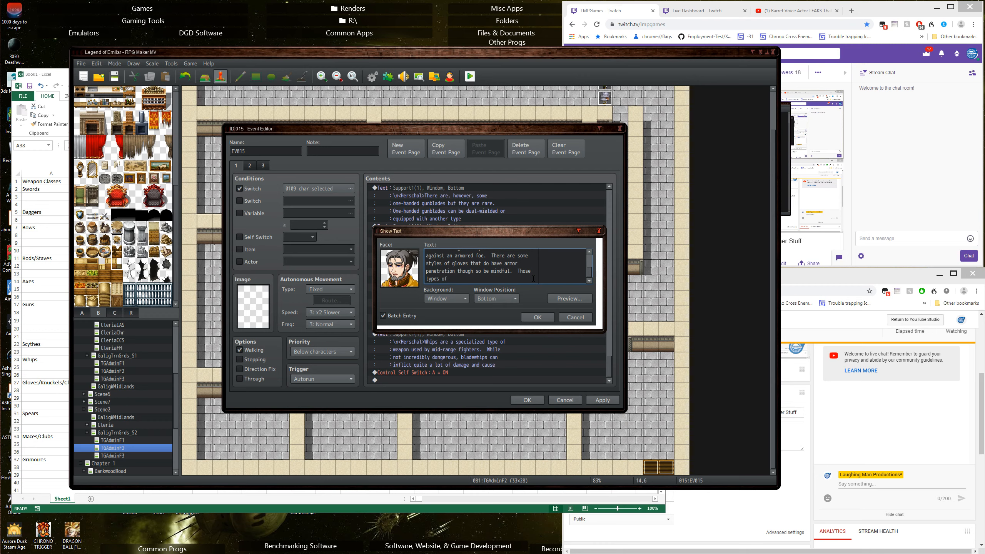
{"action": "type", "text": "gloves are called knuckles, the"}
{"action": "key", "text": "Return"}
Add the lines "name comes from the hardware placed along" and "the knuckle points along the glove or grip."
{"action": "type", "text": "na"}
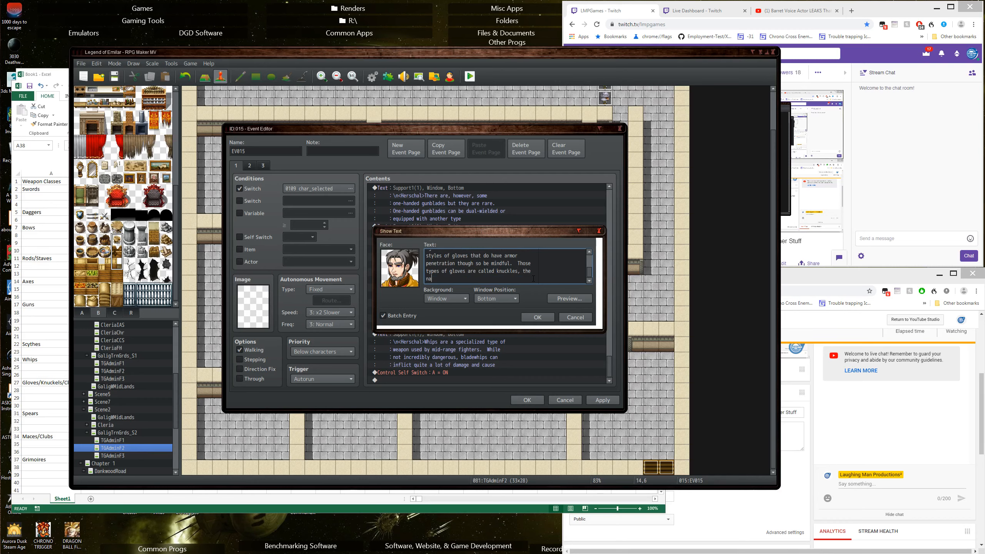
{"action": "type", "text": "me coe"}
{"action": "type", "text": "mes from the hardw"}
{"action": "type", "text": "are placed"}
{"action": "type", "text": " along"}
{"action": "key", "text": "Return"}
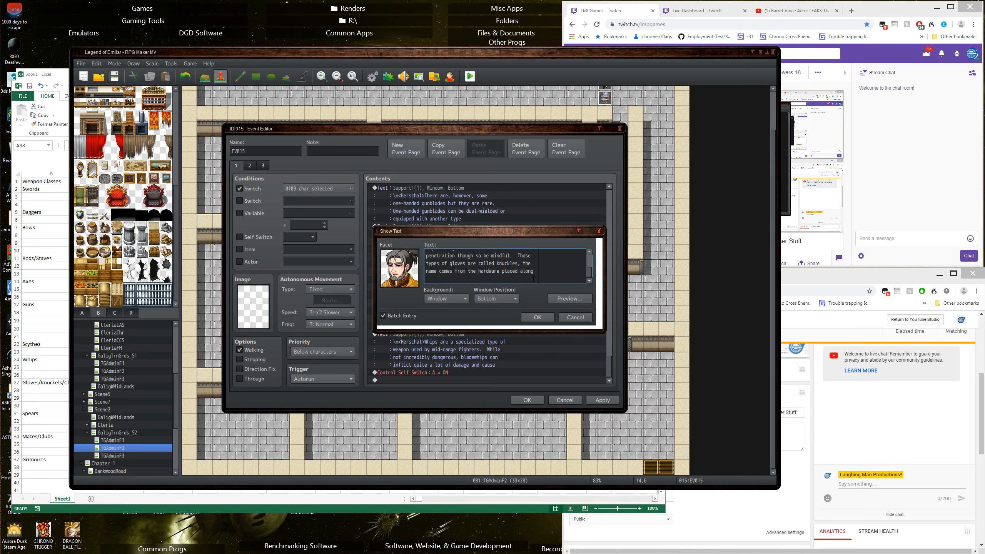
{"action": "type", "text": "the knuckle points along the glove or grip"}
{"action": "key", "text": "Return"}
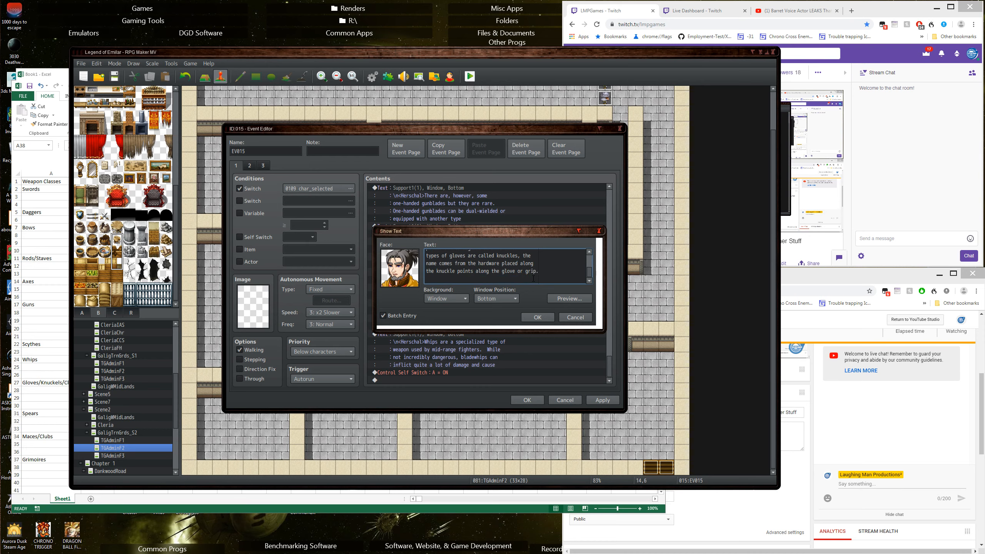
Add the lines "Knuckles can either be in the form of metal", "attached to a glove or a grip that goes" and "over the hand."
{"action": "type", "text": "Knuckles can either be in the form of metal"}
{"action": "key", "text": "Return"}
{"action": "type", "text": "attacked"}
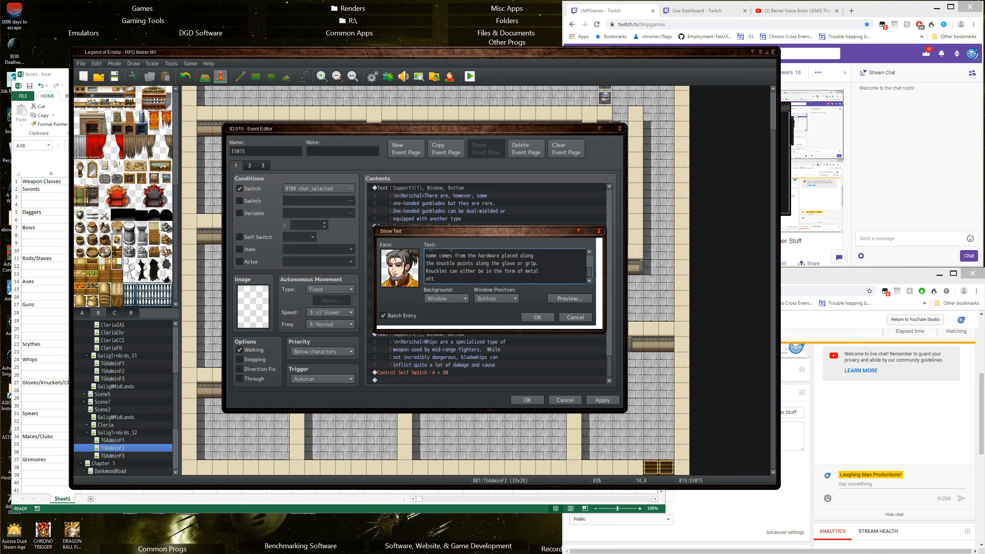
{"action": "key", "text": "BackSpace"}
{"action": "key", "text": "BackSpace"}
{"action": "key", "text": "BackSpace"}
{"action": "type", "text": "j"}
{"action": "key", "text": "BackSpace"}
{"action": "type", "text": "hed"}
{"action": "type", "text": " to a "}
{"action": "type", "text": "glove or"}
{"action": "type", "text": "a grip that"}
{"action": "type", "text": " gove"}
{"action": "key", "text": "BackSpace"}
{"action": "key", "text": "BackSpace"}
{"action": "key", "text": "BackSpace"}
{"action": "type", "text": "es"}
{"action": "key", "text": "Return"}
{"action": "type", "text": "over the hand."}
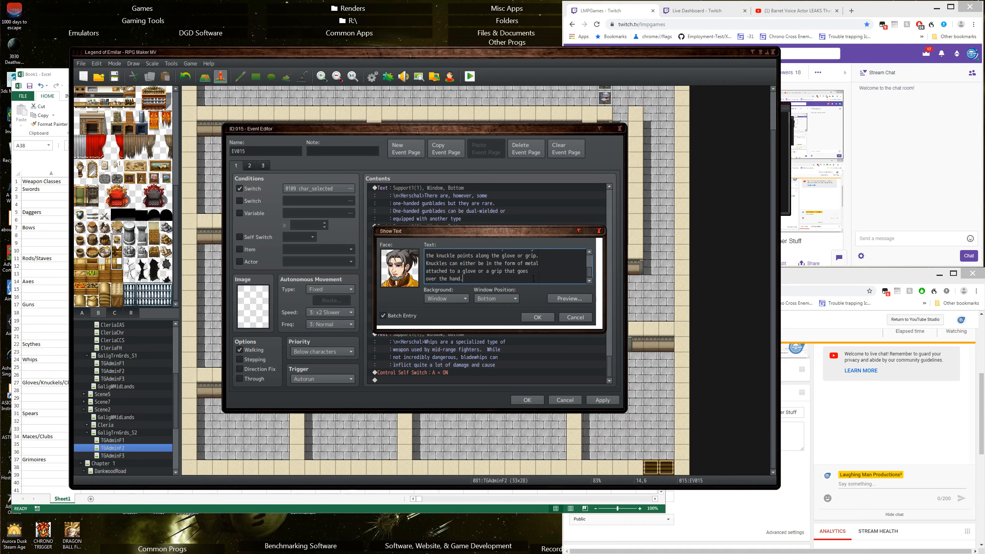
Check the four-line grouping of the pugilist text and insert the \n<Herschal> tag before "in fact are generally harmless"
{"action": "scroll", "coordinate": [533, 279], "scroll_direction": "up", "scroll_amount": 5}
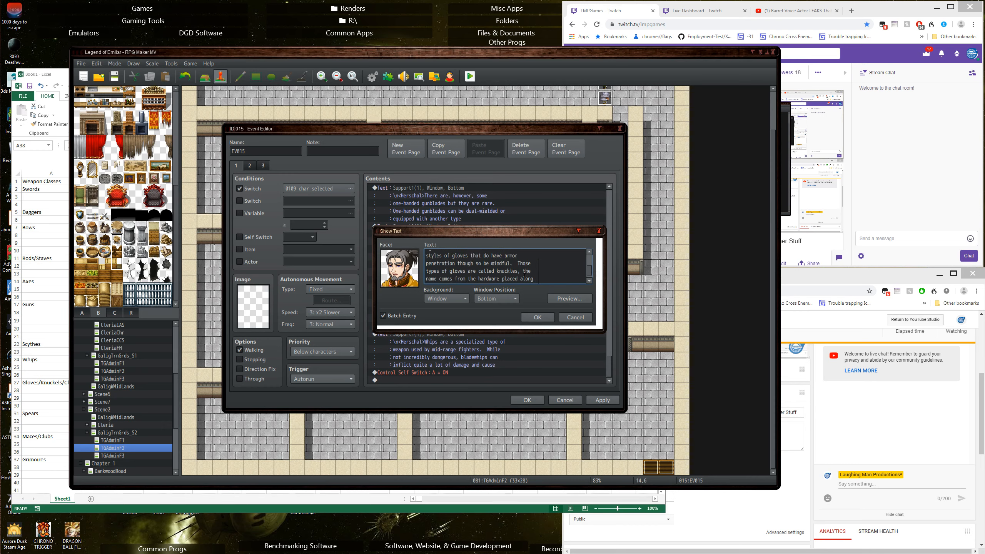
{"action": "scroll", "coordinate": [524, 276], "scroll_direction": "up", "scroll_amount": 4}
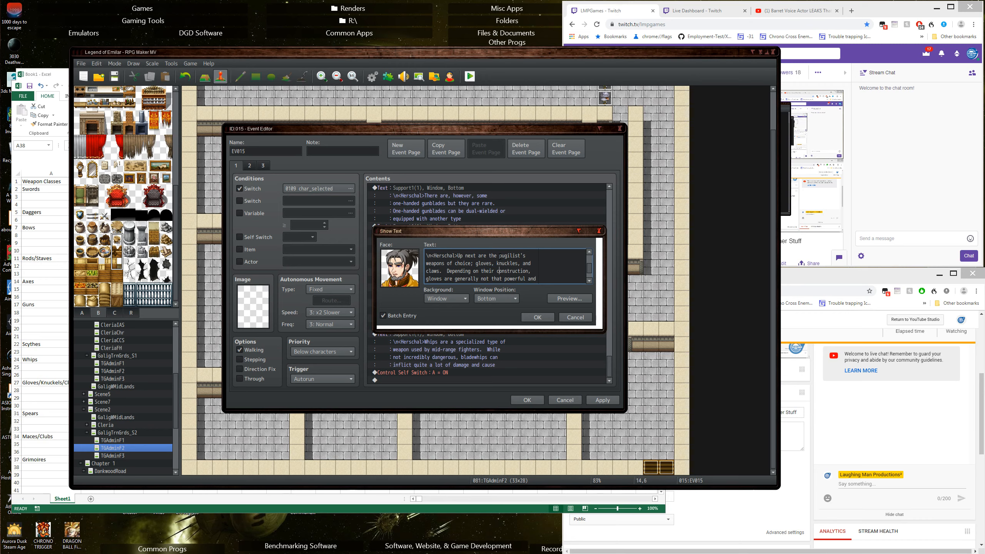
{"action": "scroll", "coordinate": [500, 257], "scroll_direction": "down", "scroll_amount": 5}
{"action": "scroll", "coordinate": [501, 256], "scroll_direction": "up", "scroll_amount": 5}
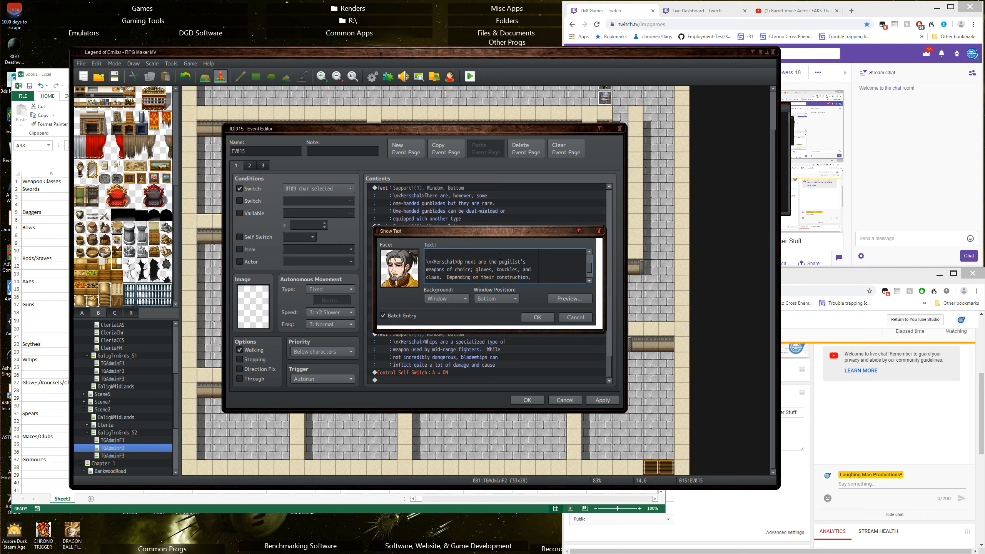
{"action": "key", "text": "Down"}
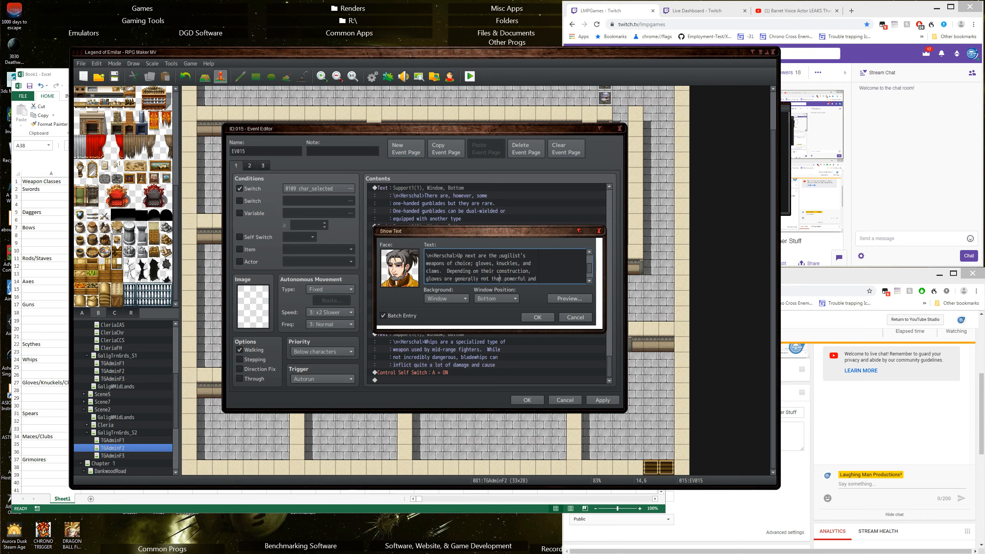
{"action": "key", "text": "Down"}
{"action": "key", "text": "Home"}
{"action": "type", "text": "\\n<Herschal>"}
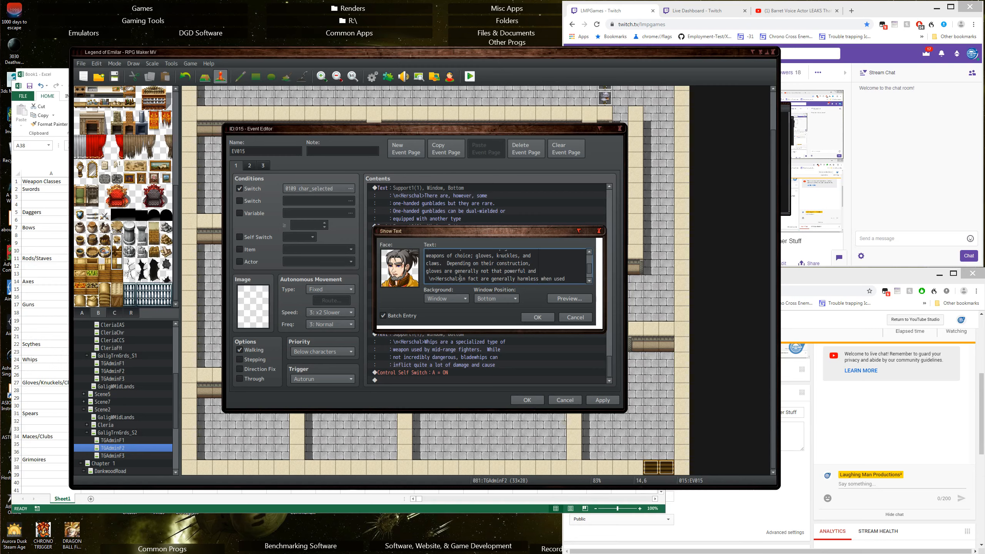
Rewrap the tagged text as "in fact are generally harmless", "when used against an armored foe. There" and "are some styles of gloves that do have"
{"action": "key", "text": "Delete"}
{"action": "key", "text": "End"}
{"action": "key", "text": "ctrl+Left"}
{"action": "key", "text": "ctrl+Left"}
{"action": "key", "text": "Return"}
{"action": "key", "text": "End"}
{"action": "key", "text": "Delete"}
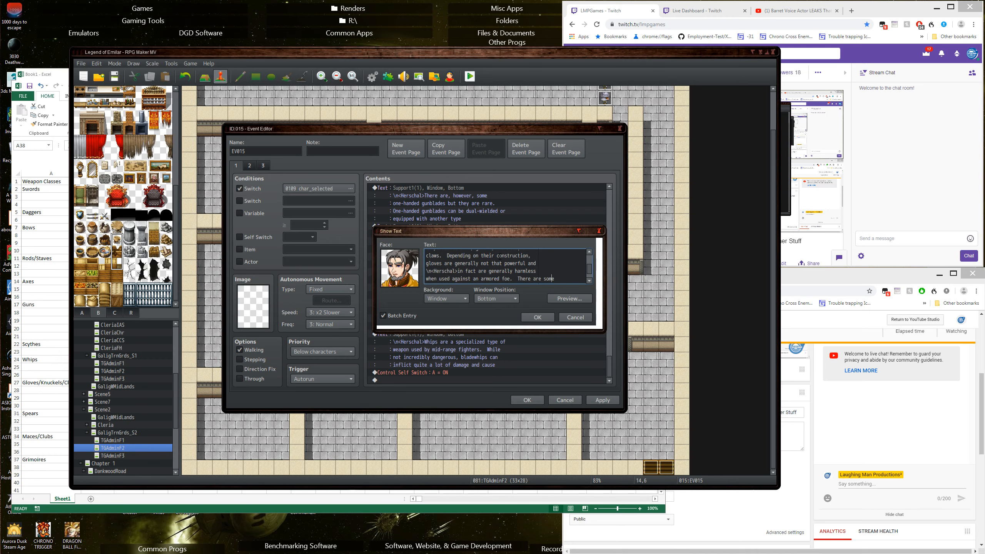
{"action": "key", "text": "Return"}
{"action": "key", "text": "End"}
{"action": "key", "text": "Delete"}
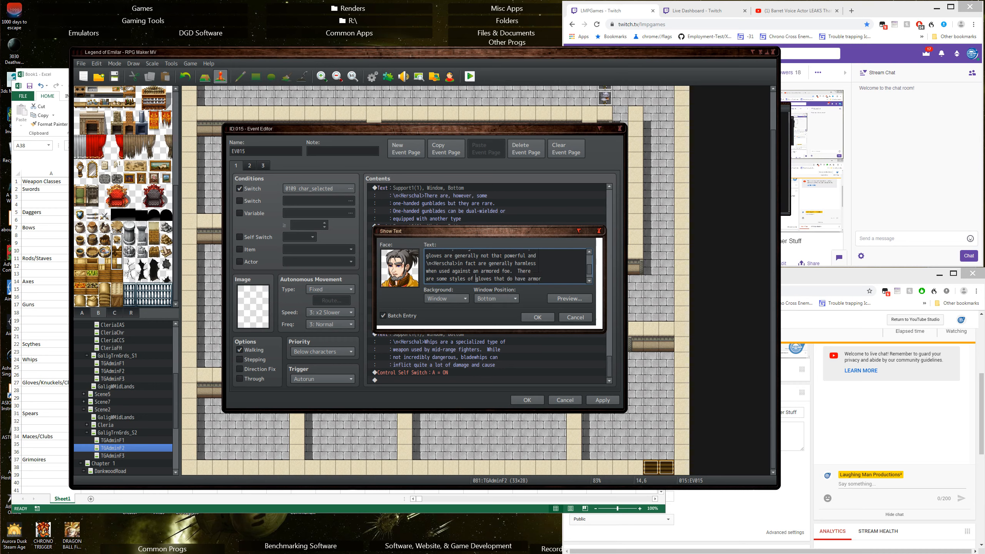
{"action": "key", "text": "Return"}
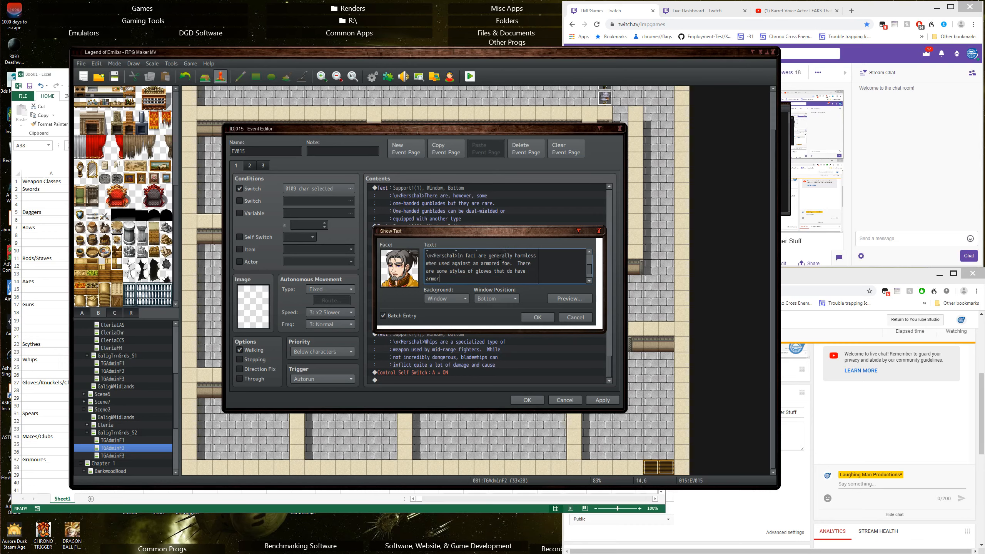
Join "armor penetration though so be mindful." on one line and start the next line with the \n<Herschal> tag before "Those"
{"action": "key", "text": "End"}
{"action": "key", "text": "Delete"}
{"action": "key", "text": "Delete"}
{"action": "key", "text": "Return"}
{"action": "type", "text": "\\n<Herschal>"}
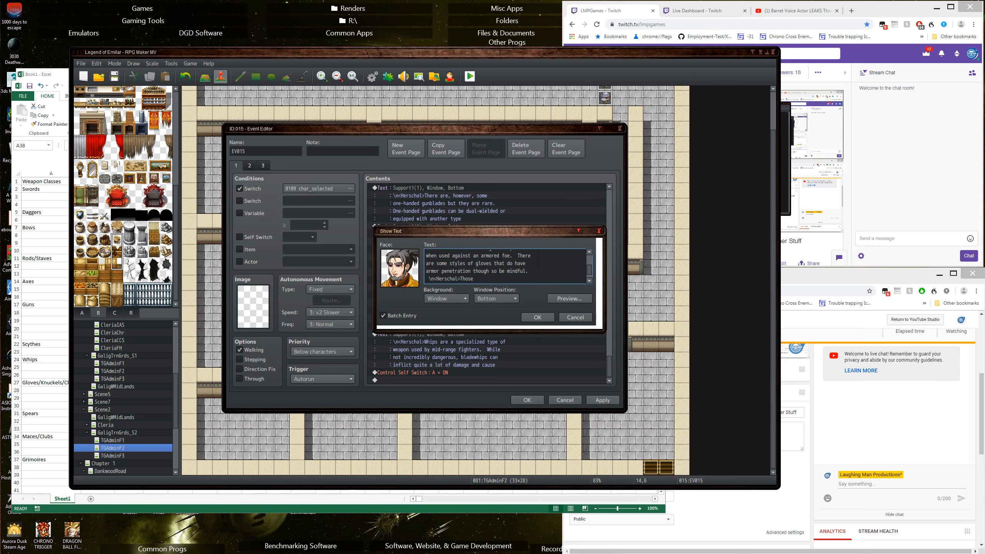
{"action": "key", "text": "Home"}
{"action": "key", "text": "Delete"}
Check the four-line block above, and rewrap the tagged line as "Those types of gloves are", moving "called knuckles, the" down to join the next line
{"action": "key", "text": "Up"}
{"action": "key", "text": "Up"}
{"action": "key", "text": "Up"}
{"action": "key", "text": "Up"}
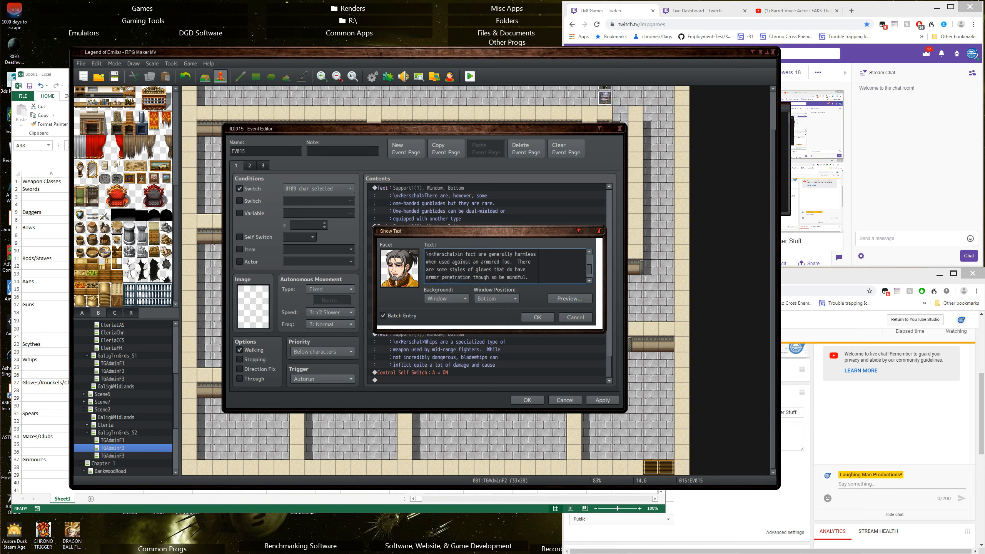
{"action": "key", "text": "Down"}
{"action": "key", "text": "Down"}
{"action": "key", "text": "Down"}
{"action": "key", "text": "Down"}
{"action": "key", "text": "BackSpace"}
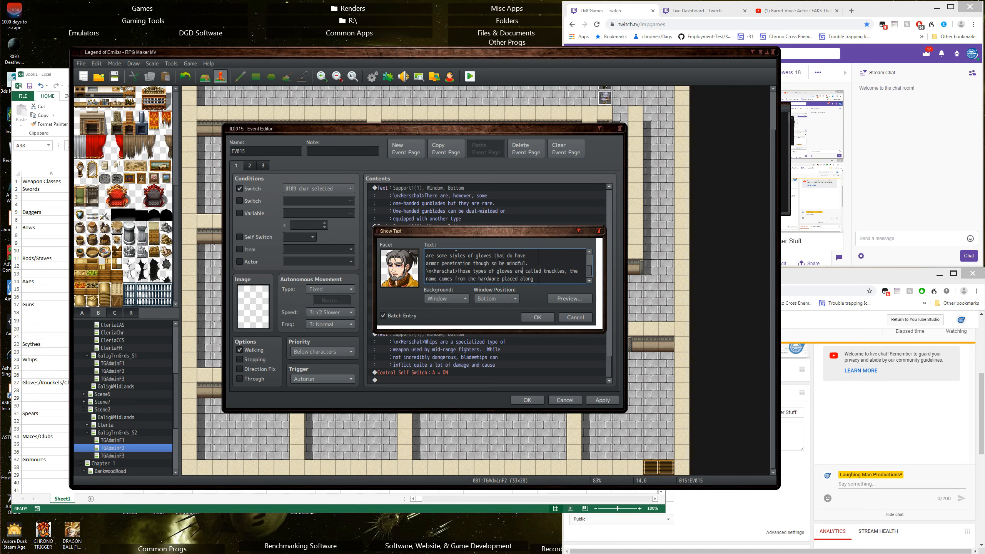
{"action": "key", "text": "Delete"}
{"action": "key", "text": "Return"}
{"action": "key", "text": "Delete"}
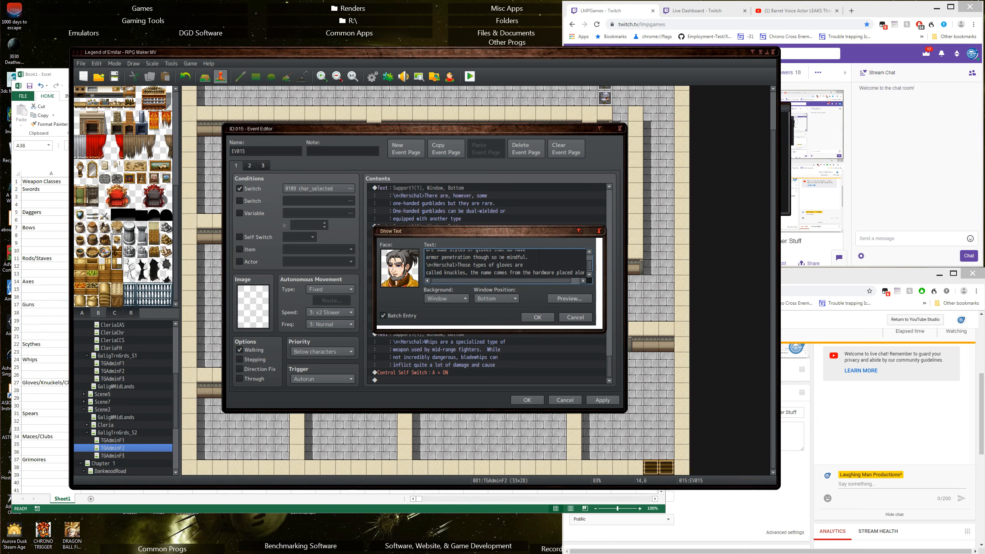
Rewrap the following text as "called knuckles, the name comes from the" and "hardware placed along the knuckle points", moving "along the glove or grip." down
{"action": "key", "text": "Delete"}
{"action": "key", "text": "Return"}
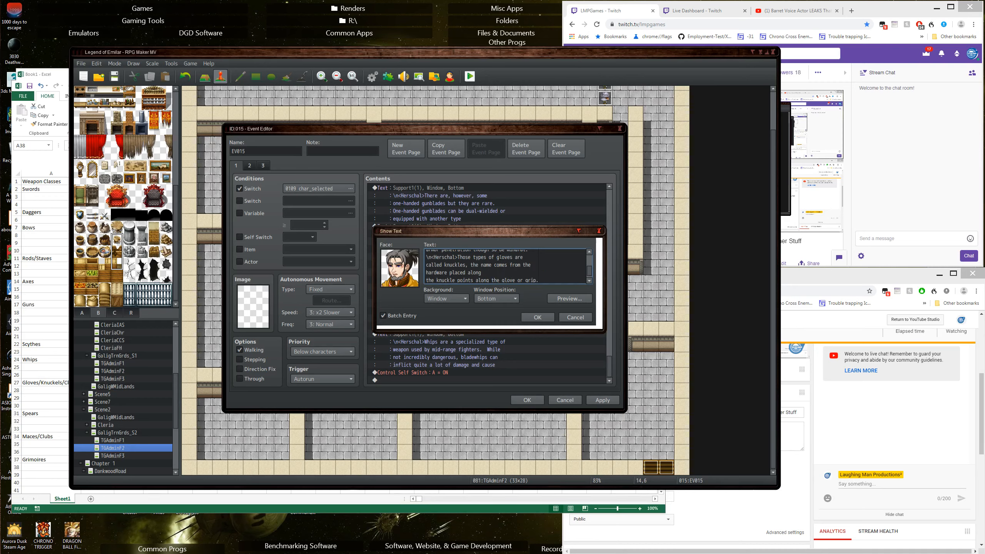
{"action": "key", "text": "Delete"}
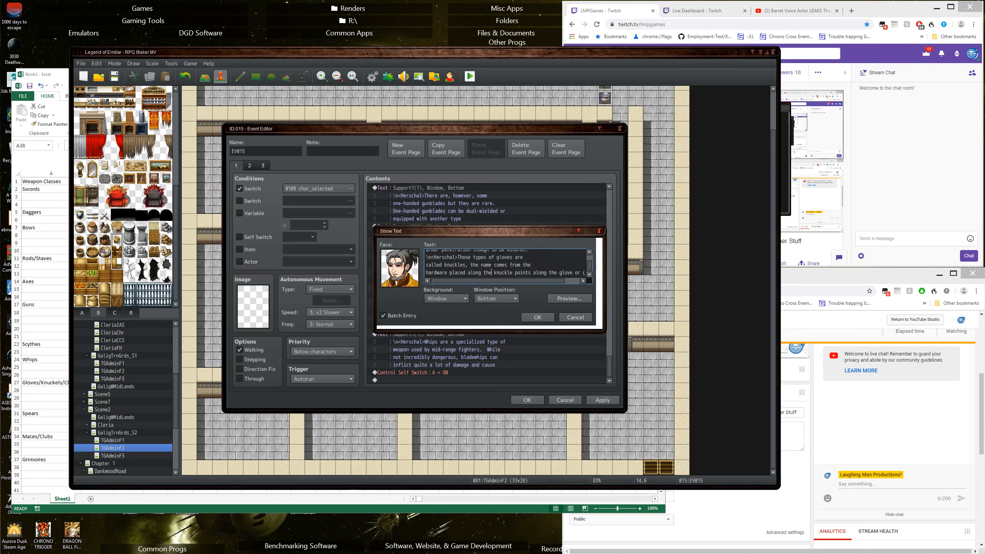
{"action": "key", "text": "End"}
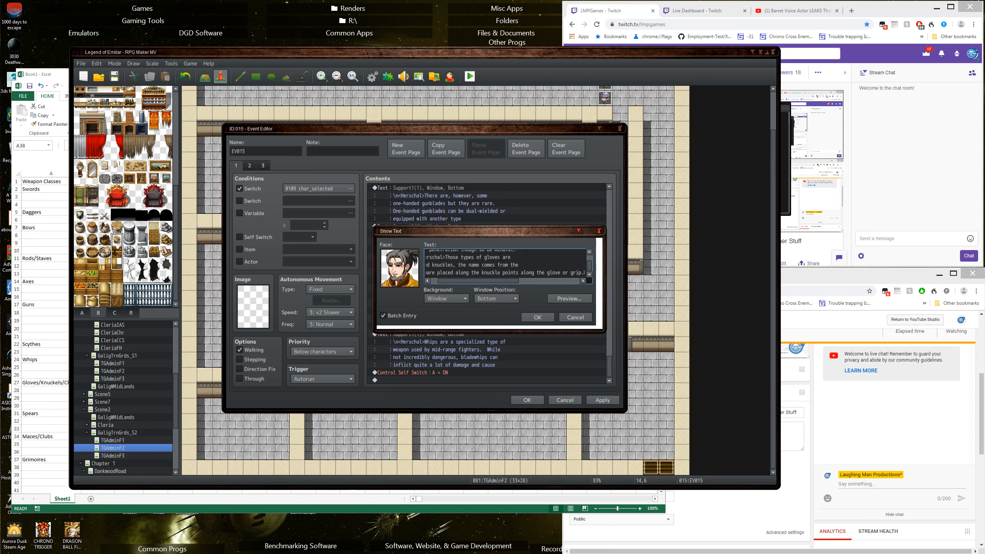
{"action": "key", "text": "Delete"}
{"action": "key", "text": "Return"}
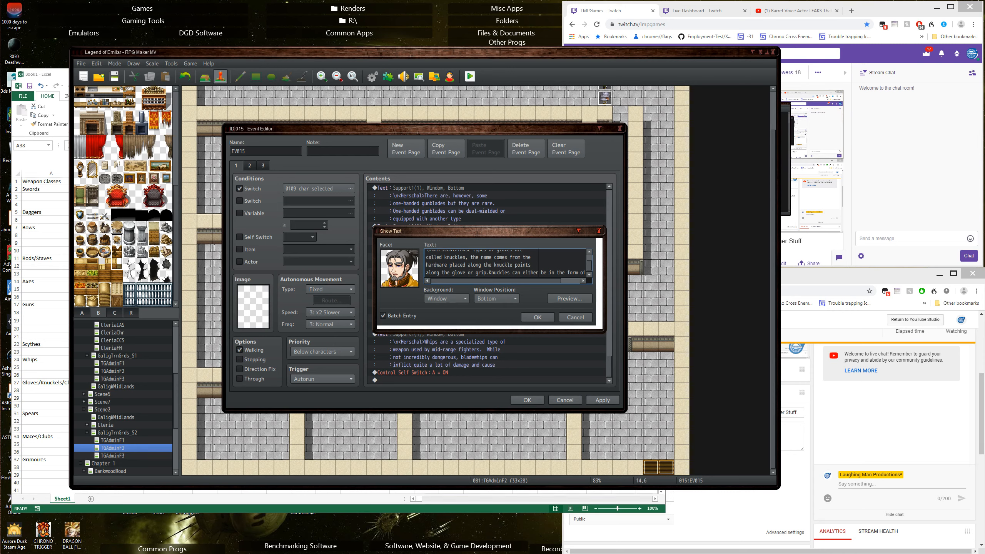
End the block with "along the glove or grip. Knuckles can" and insert the \n<Herschal> tag before "either be in the form of metal"
{"action": "key", "text": "Right"}
{"action": "key", "text": "Right"}
{"action": "key", "text": "Up"}
{"action": "key", "text": "Up"}
{"action": "key", "text": "Up"}
{"action": "key", "text": "Down"}
{"action": "key", "text": "Right"}
{"action": "key", "text": "Return"}
{"action": "key", "text": "Delete"}
{"action": "key", "text": "Delete"}
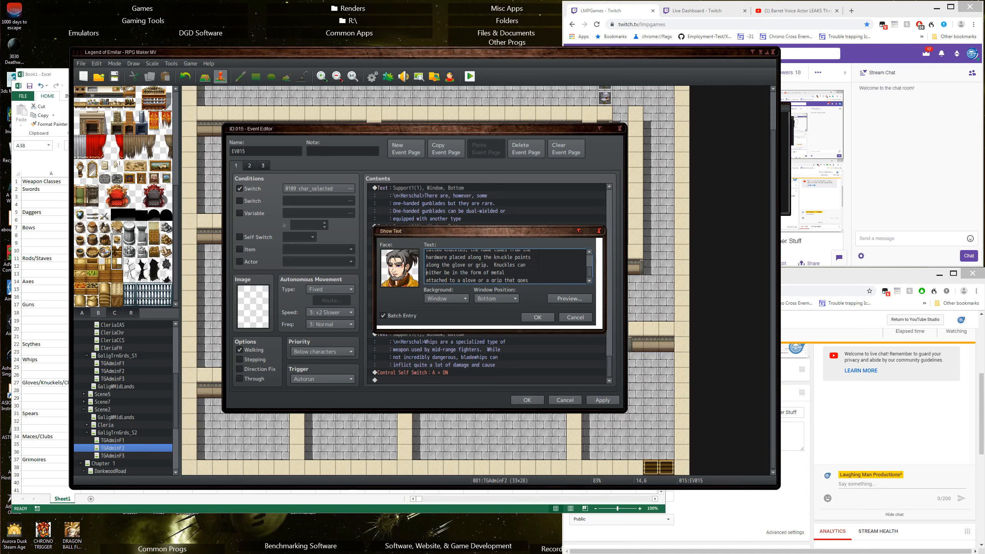
{"action": "type", "text": "\\n<Herschal>"}
After "over the hand.", add "Claws are bascially just" and the line "knuckles that have blades extending out"
{"action": "key", "text": "Down"}
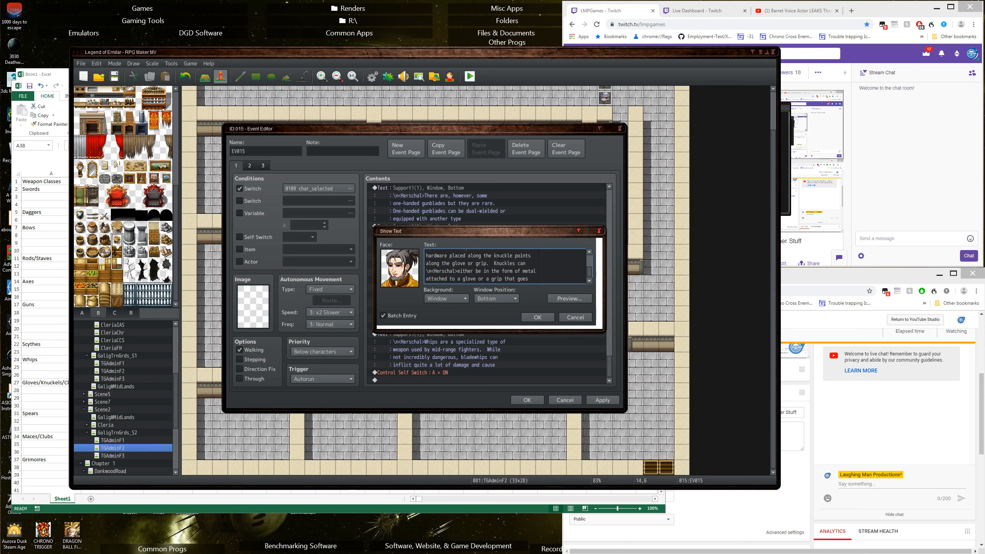
{"action": "key", "text": "Down"}
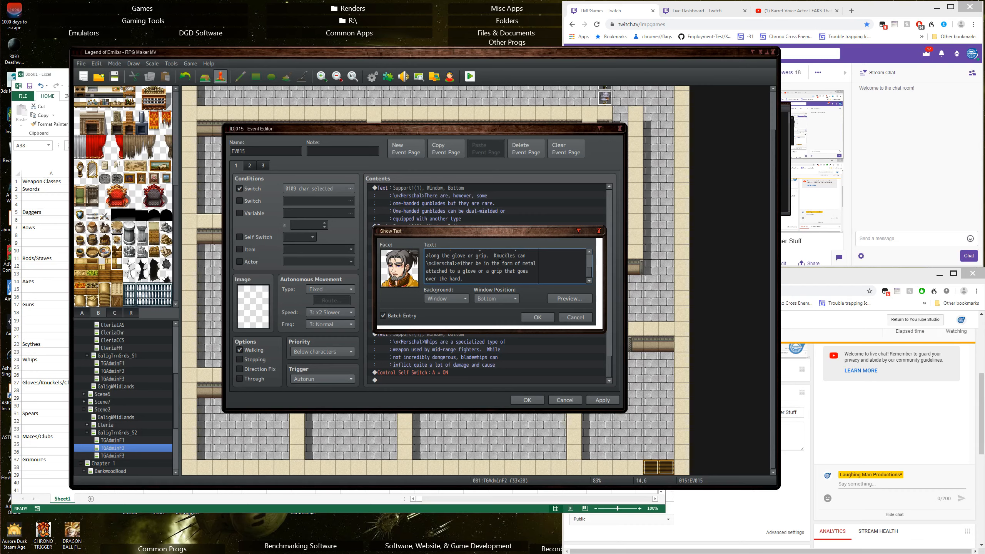
{"action": "type", "text": "Claws are bascially just"}
{"action": "key", "text": "Return"}
{"action": "type", "text": "knucl"}
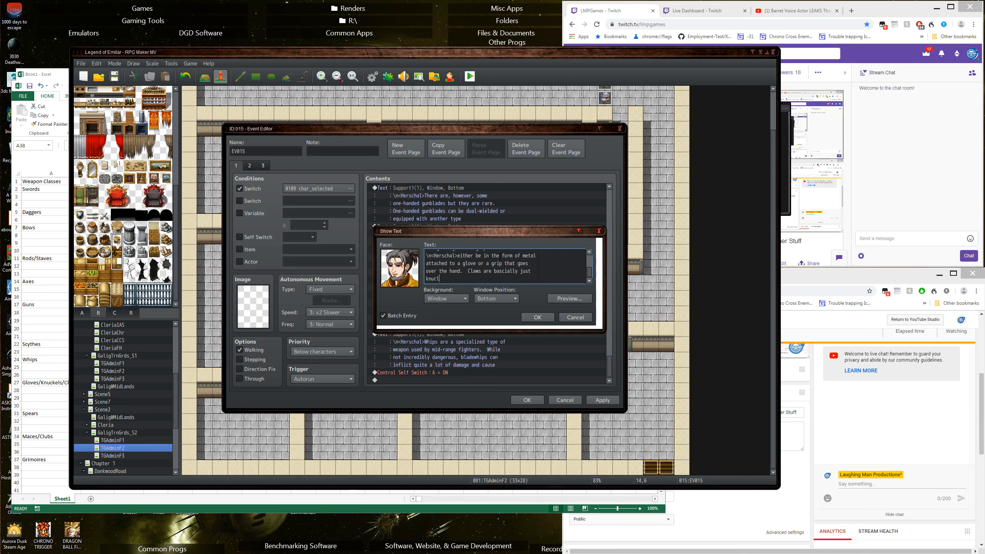
{"action": "key", "text": "BackSpace"}
{"action": "key", "text": "BackSpace"}
{"action": "type", "text": "ckles that have blades extending out"}
{"action": "key", "text": "Return"}
Add the line "either from the knuckle joins or from" and break to a new line
{"action": "type", "text": "e"}
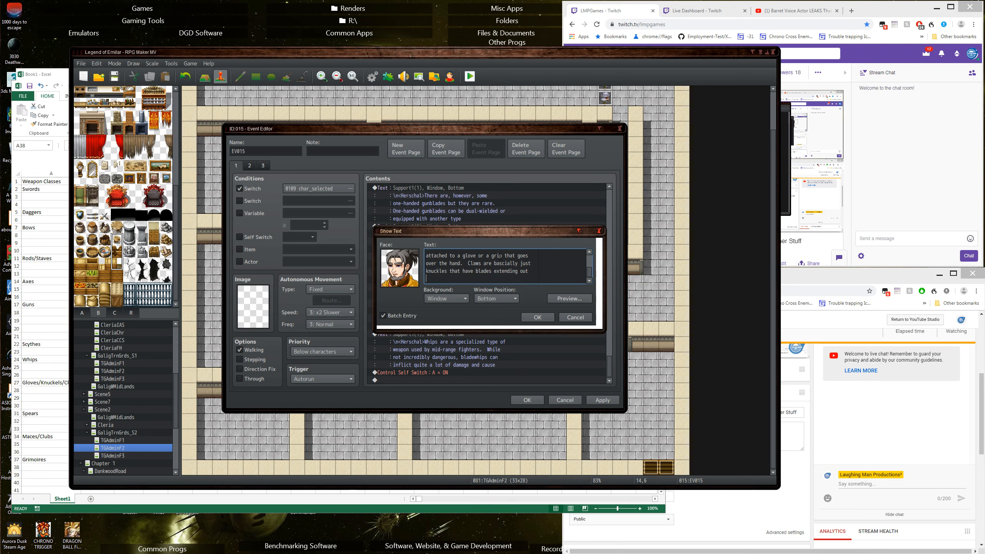
{"action": "type", "text": "either from the "}
{"action": "type", "text": "knuckl"}
{"action": "type", "text": "e joins"}
{"action": "type", "text": " or from"}
{"action": "type", "text": " in-b"}
{"action": "key", "text": "BackSpace"}
{"action": "key", "text": "BackSpace"}
{"action": "key", "text": "BackSpace"}
{"action": "key", "text": "BackSpace"}
{"action": "key", "text": "Return"}
Continue the claws text with the lines "in-between the fingers. Claws are more of" and "an advanced weapon and if used well can"
{"action": "type", "text": "in-bet"}
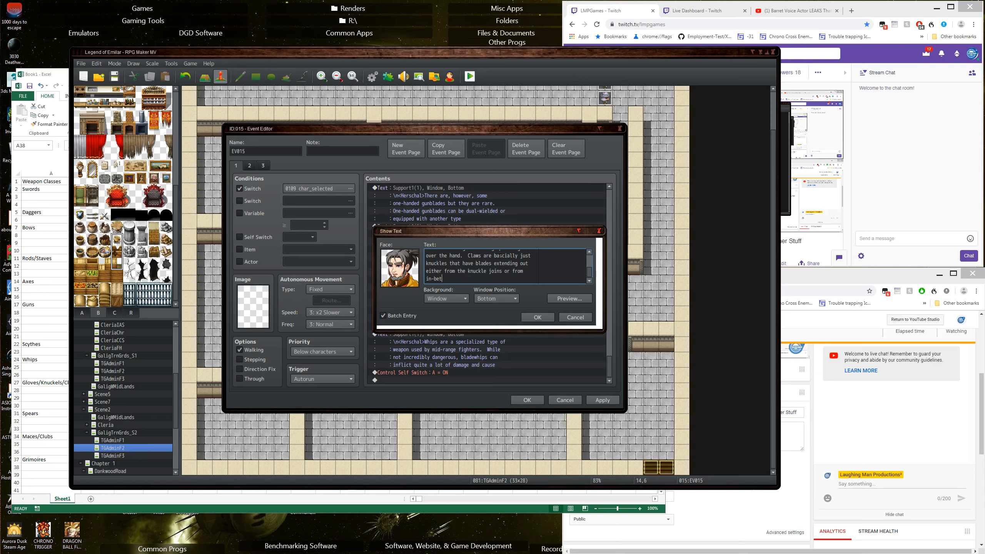
{"action": "type", "text": "ween the fingers.  Claws are more of"}
{"action": "key", "text": "Return"}
{"action": "type", "text": "an advan"}
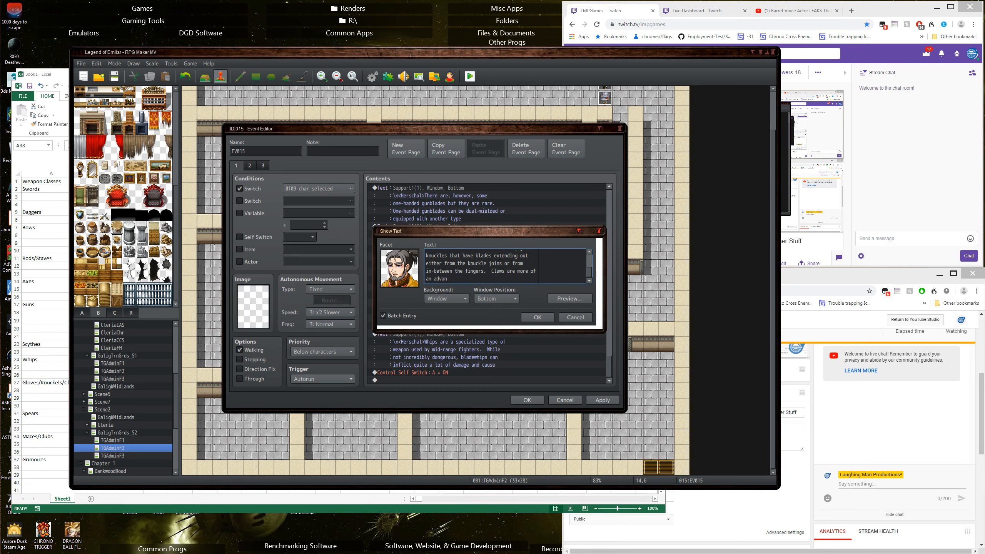
{"action": "type", "text": "ced weapon and if used well can"}
{"action": "key", "text": "Return"}
Finish the claws description with the lines "cause significant damage to unarmored" and "targets."
{"action": "type", "text": "cause "}
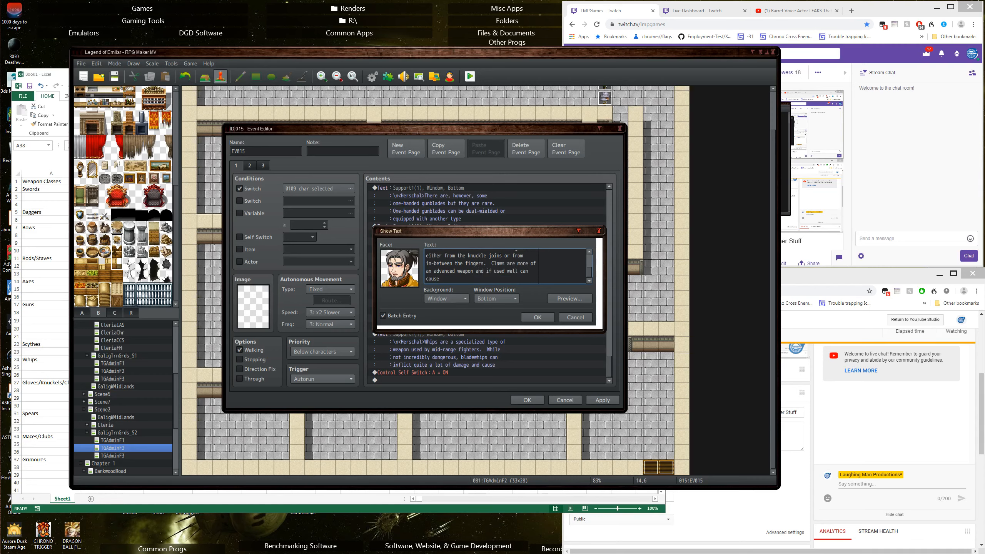
{"action": "type", "text": "significant damage to unarmored"}
{"action": "key", "text": "Return"}
{"action": "type", "text": "targers."}
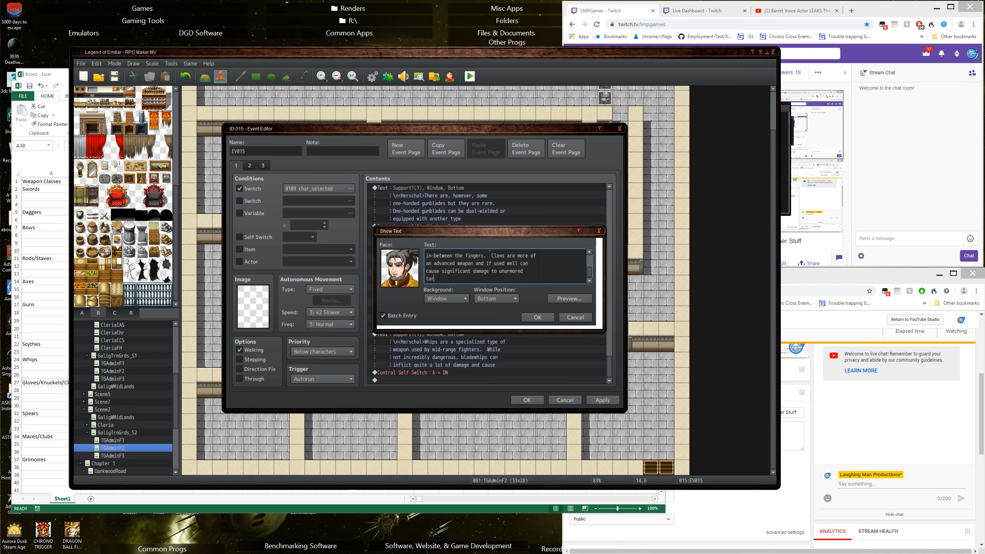
{"action": "key", "text": "BackSpace"}
{"action": "key", "text": "BackSpace"}
{"action": "key", "text": "BackSpace"}
{"action": "type", "text": "ts."}
{"action": "scroll", "coordinate": [490, 272], "scroll_direction": "up", "scroll_amount": 2}
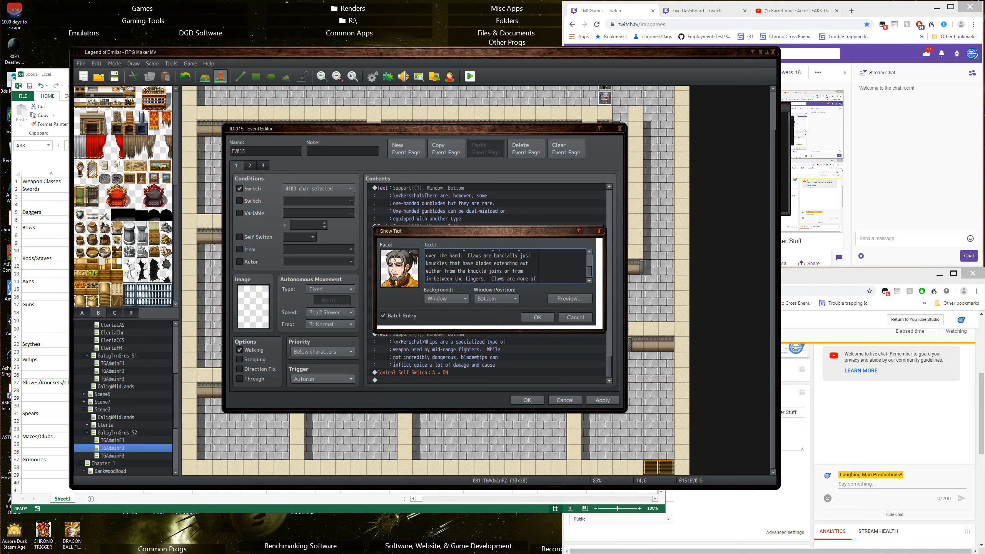